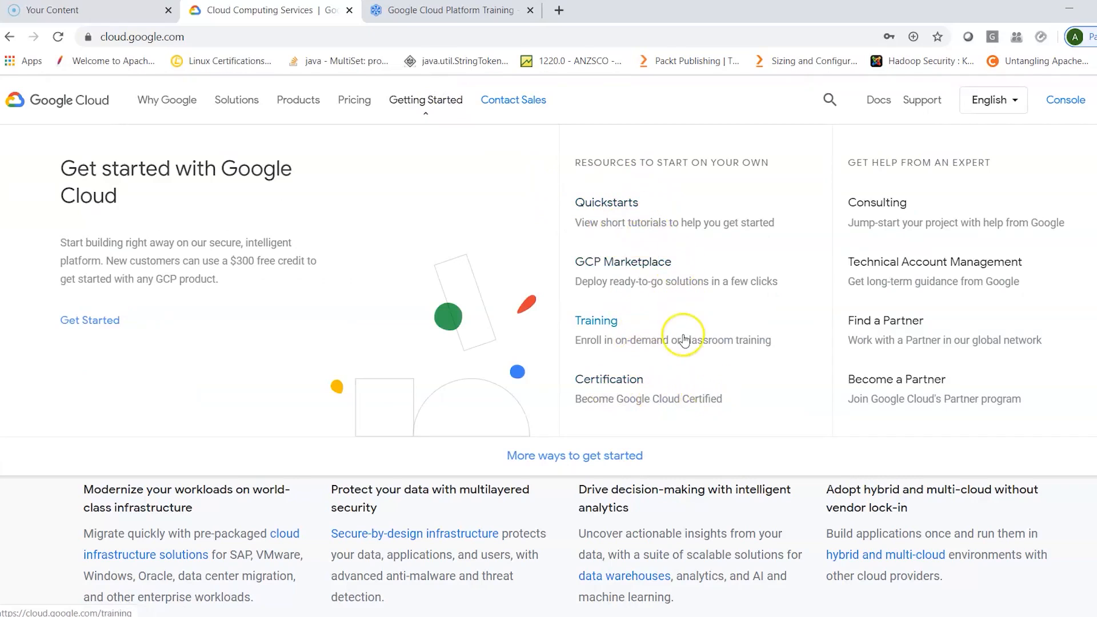
- Open the Quickstarts resources and look through the Quickstarts tutorials and the Cloud Minute videos
{"action": "left_click", "coordinate": [614, 200]}
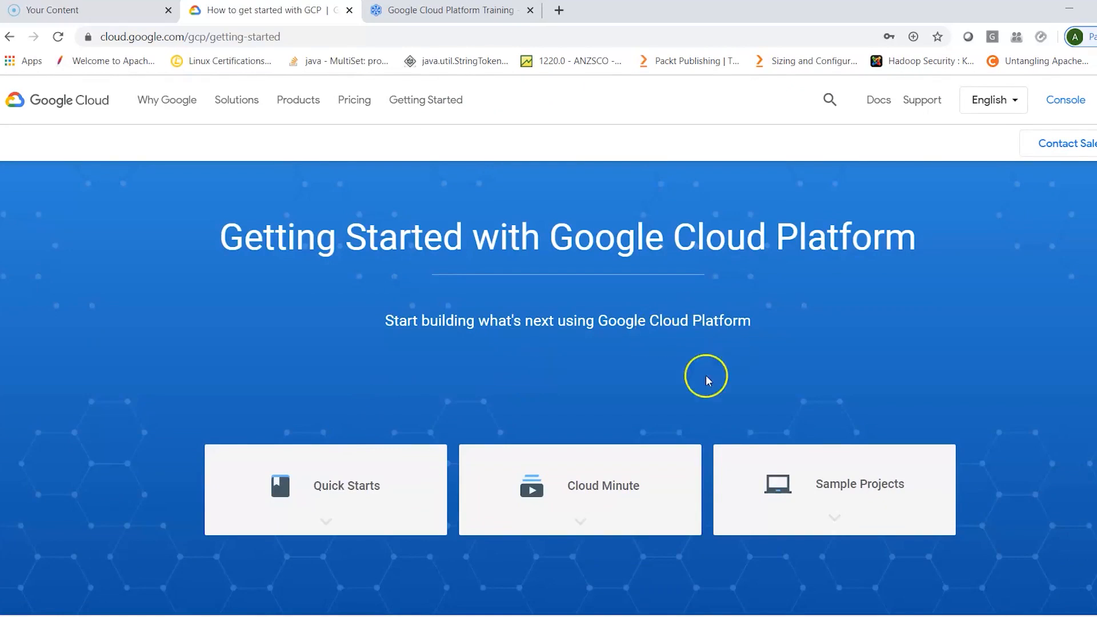
{"action": "scroll", "coordinate": [658, 377], "scroll_direction": "down", "scroll_amount": 3}
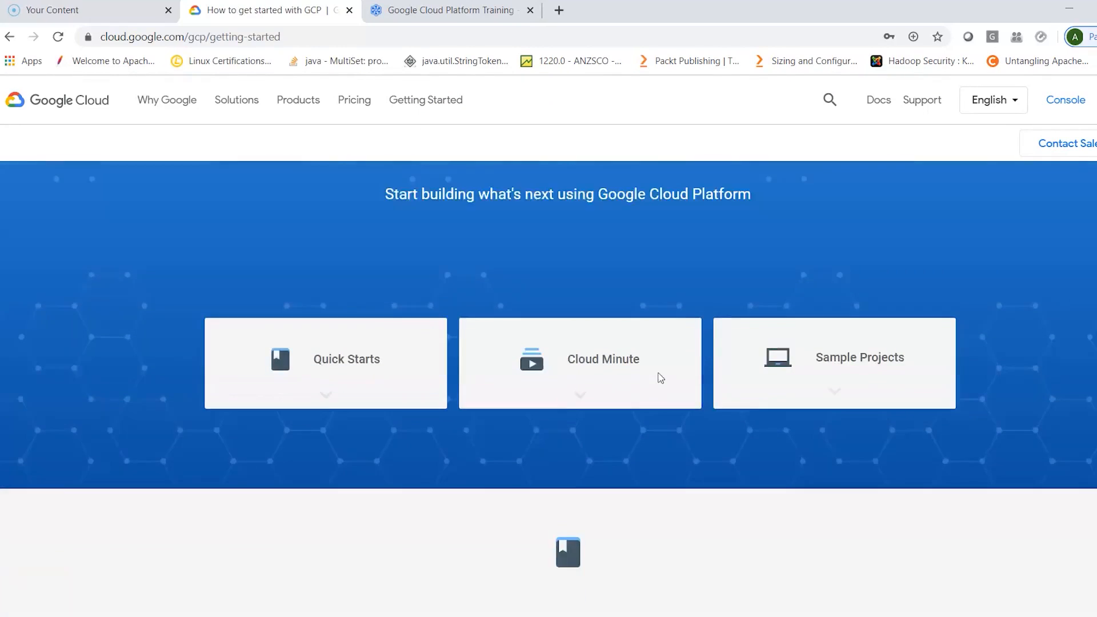
{"action": "scroll", "coordinate": [660, 377], "scroll_direction": "down", "scroll_amount": 1}
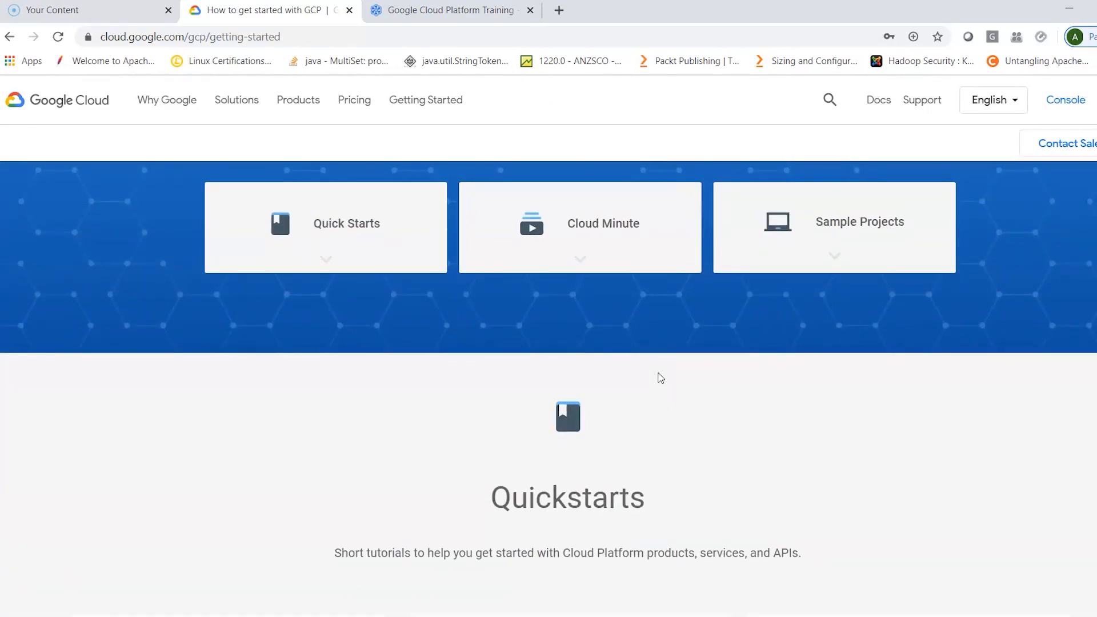
{"action": "scroll", "coordinate": [661, 378], "scroll_direction": "down", "scroll_amount": 5}
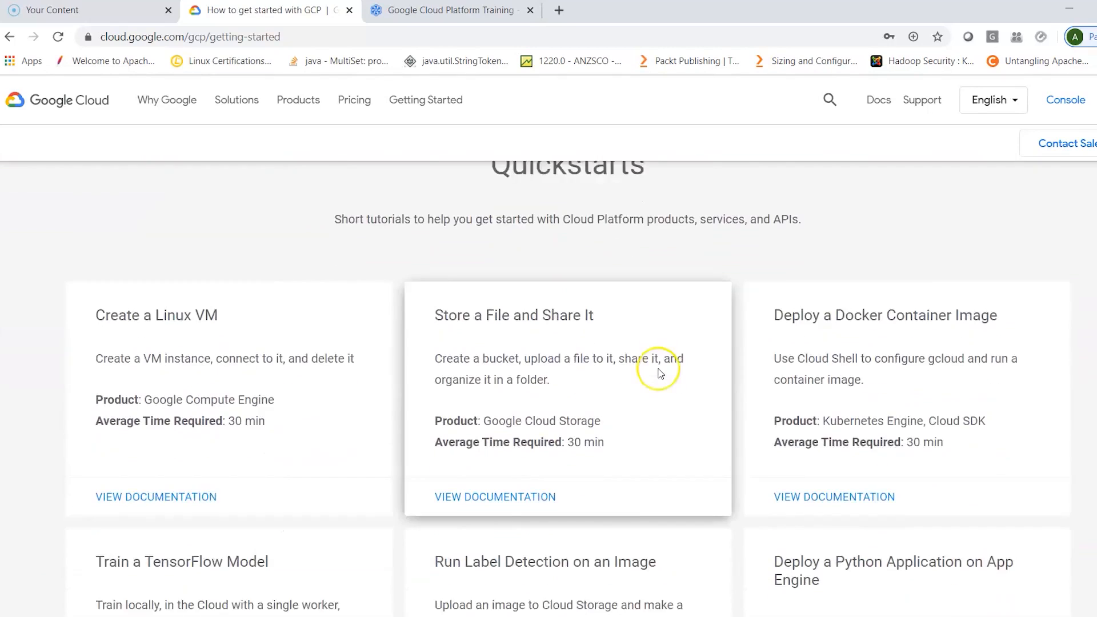
{"action": "scroll", "coordinate": [661, 372], "scroll_direction": "down", "scroll_amount": 1}
{"action": "scroll", "coordinate": [660, 372], "scroll_direction": "down", "scroll_amount": 1}
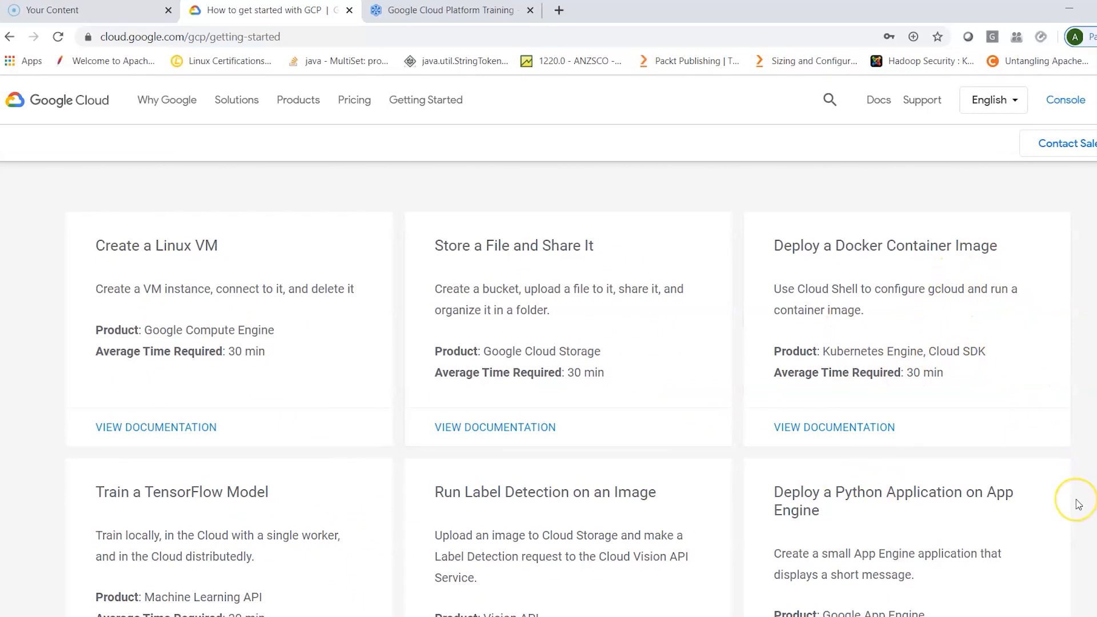
{"action": "scroll", "coordinate": [1078, 504], "scroll_direction": "down", "scroll_amount": 10}
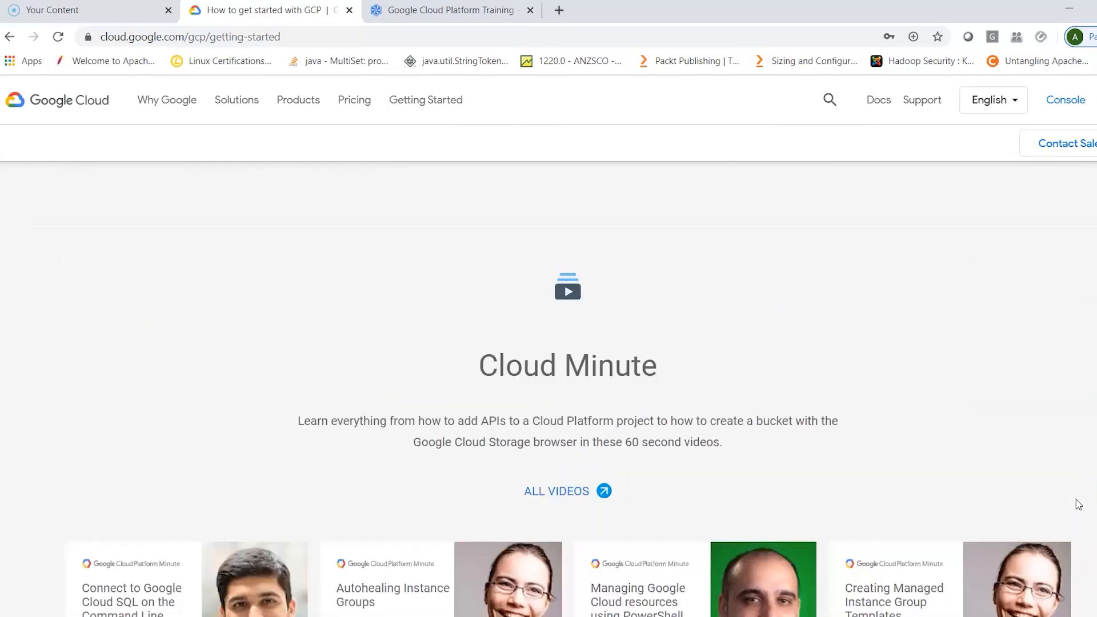
{"action": "scroll", "coordinate": [1078, 504], "scroll_direction": "down", "scroll_amount": 4}
{"action": "scroll", "coordinate": [1078, 504], "scroll_direction": "up", "scroll_amount": 6}
{"action": "scroll", "coordinate": [1079, 504], "scroll_direction": "up", "scroll_amount": 10}
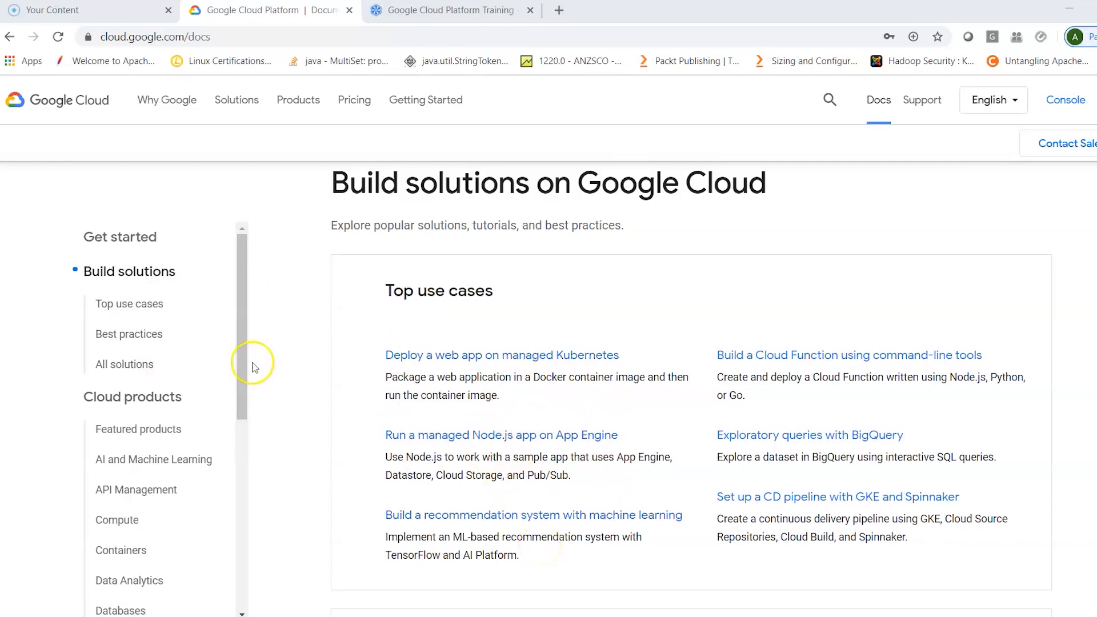
- Go to Featured products in the Google Cloud documentation and review the All solutions list above that section
{"action": "left_click_drag", "start_coordinate": [239, 336], "coordinate": [243, 403]}
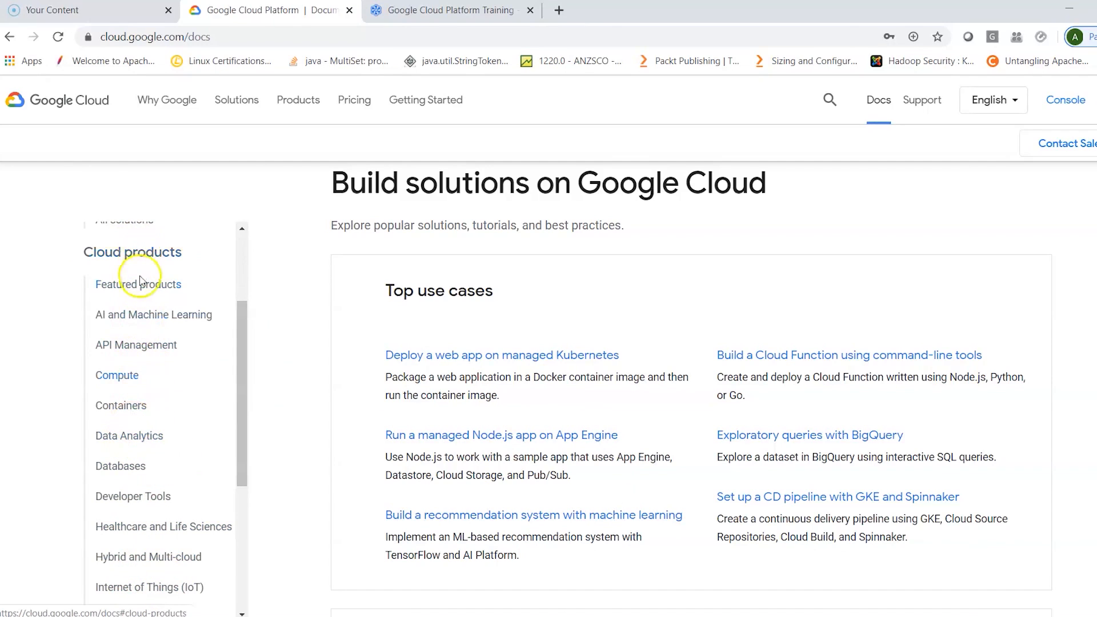
{"action": "left_click", "coordinate": [138, 288]}
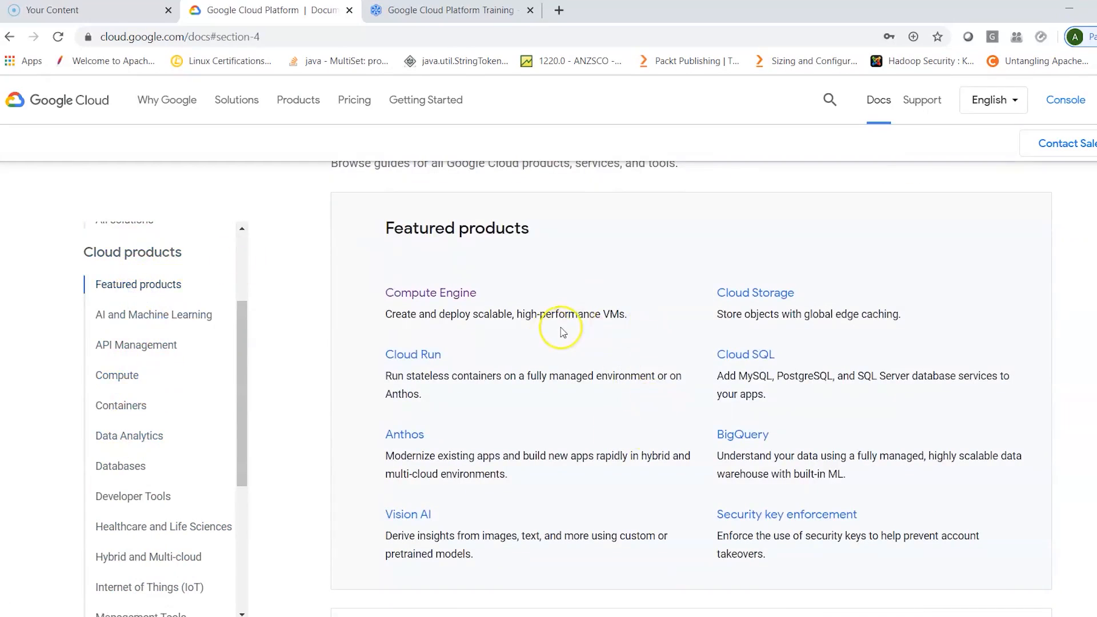
{"action": "scroll", "coordinate": [563, 335], "scroll_direction": "up", "scroll_amount": 7}
{"action": "scroll", "coordinate": [563, 336], "scroll_direction": "up", "scroll_amount": 11}
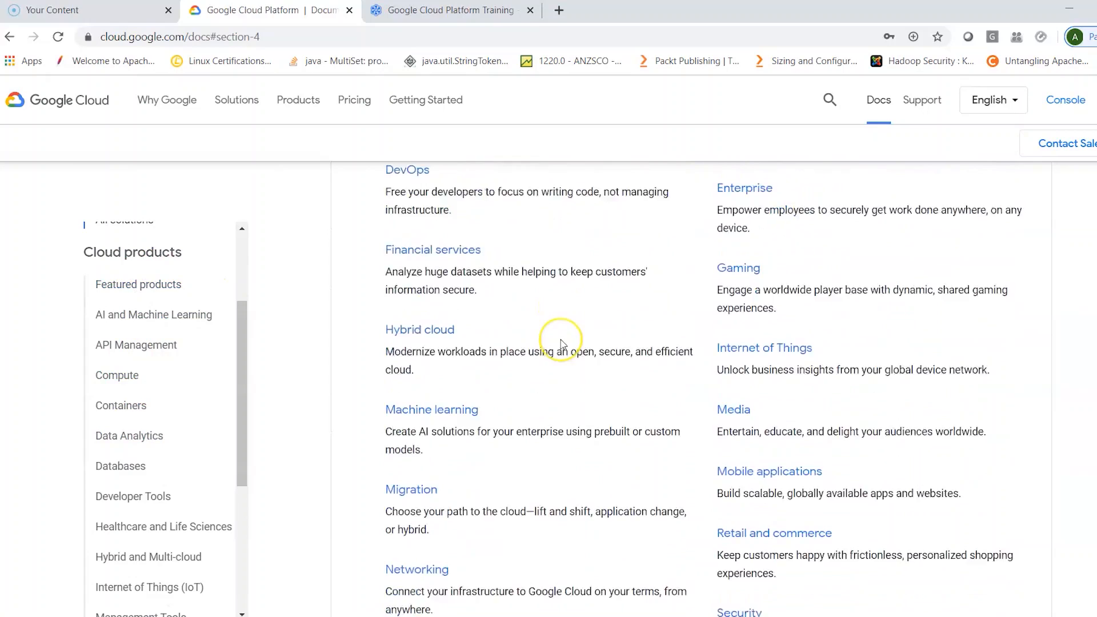
{"action": "scroll", "coordinate": [561, 343], "scroll_direction": "up", "scroll_amount": 1}
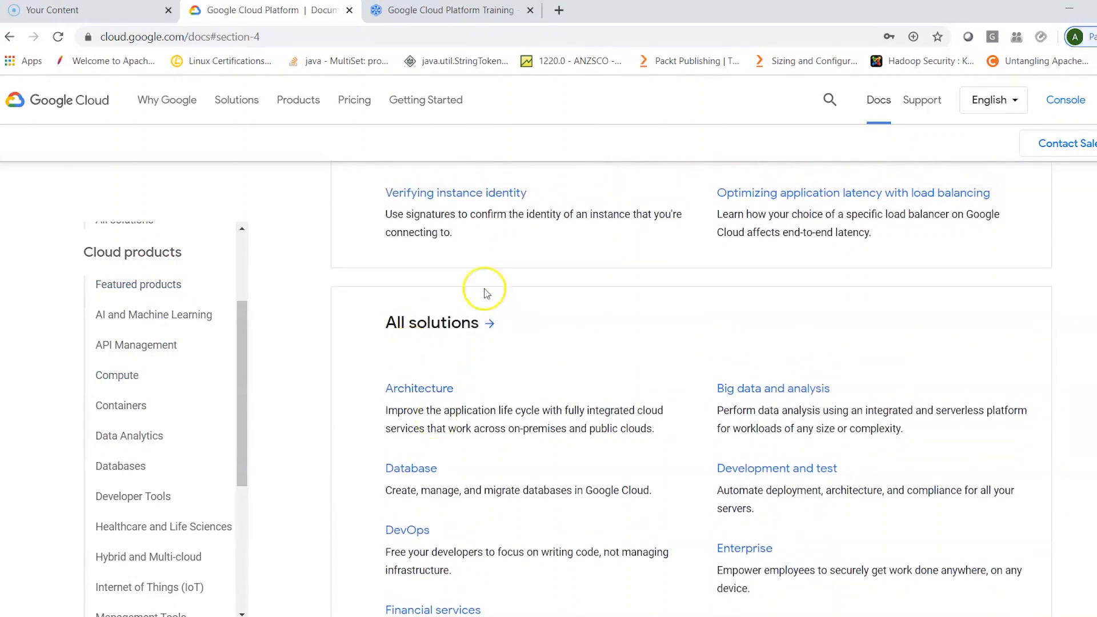
{"action": "scroll", "coordinate": [496, 375], "scroll_direction": "down", "scroll_amount": 3}
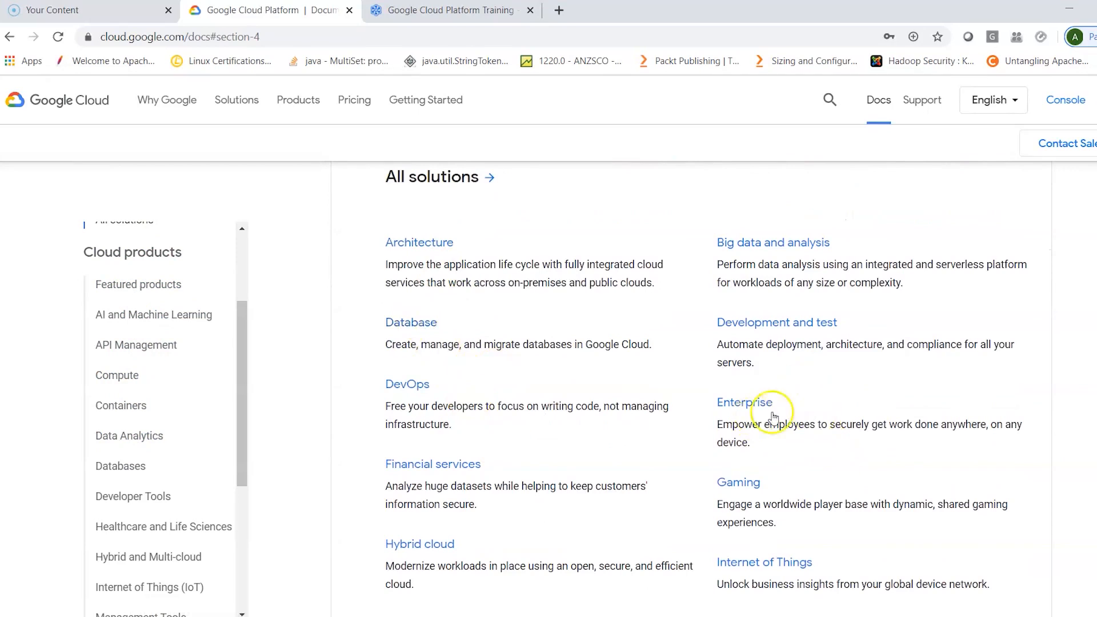
{"action": "scroll", "coordinate": [834, 449], "scroll_direction": "down", "scroll_amount": 3}
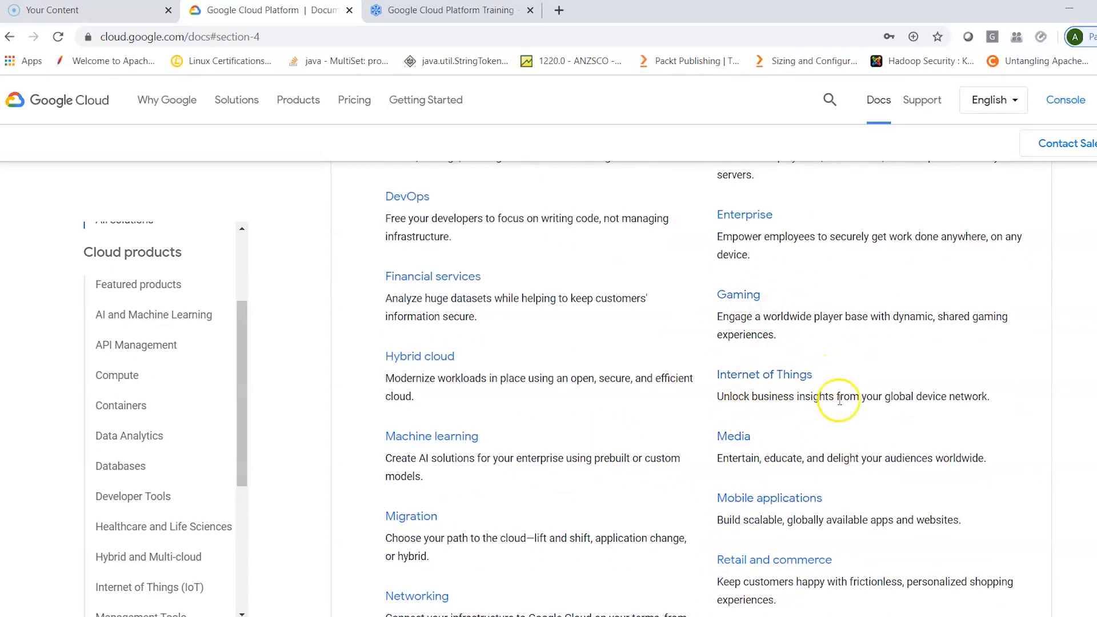
{"action": "scroll", "coordinate": [619, 478], "scroll_direction": "down", "scroll_amount": 1}
{"action": "scroll", "coordinate": [622, 478], "scroll_direction": "down", "scroll_amount": 9}
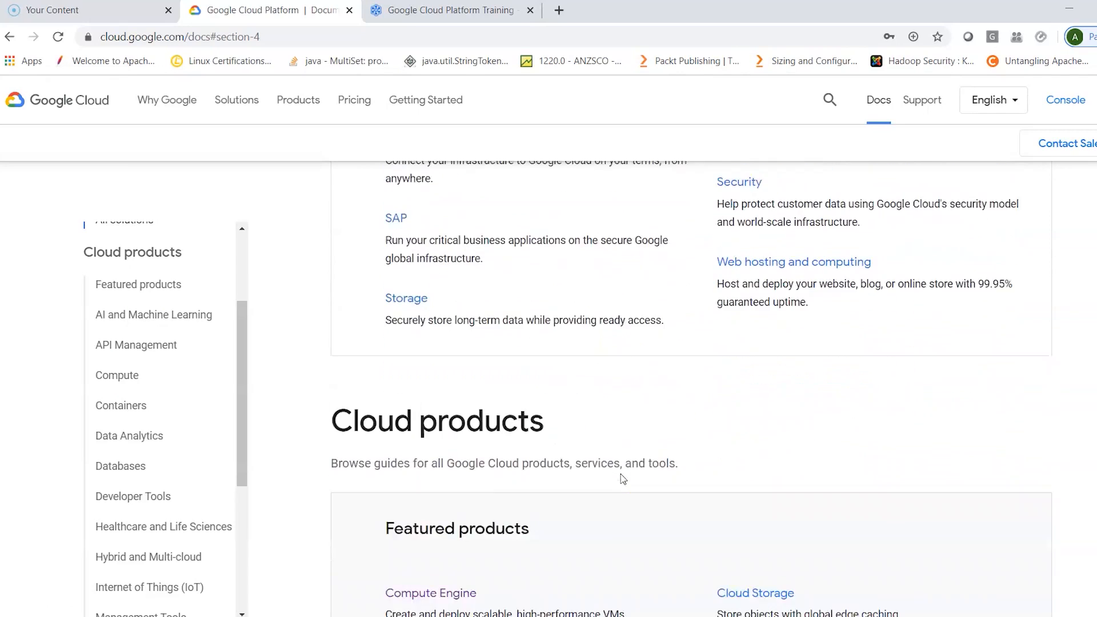
- Examine the guides under Featured products and AI and Machine Learning, including AI Platform and accelerators
{"action": "scroll", "coordinate": [621, 479], "scroll_direction": "down", "scroll_amount": 2}
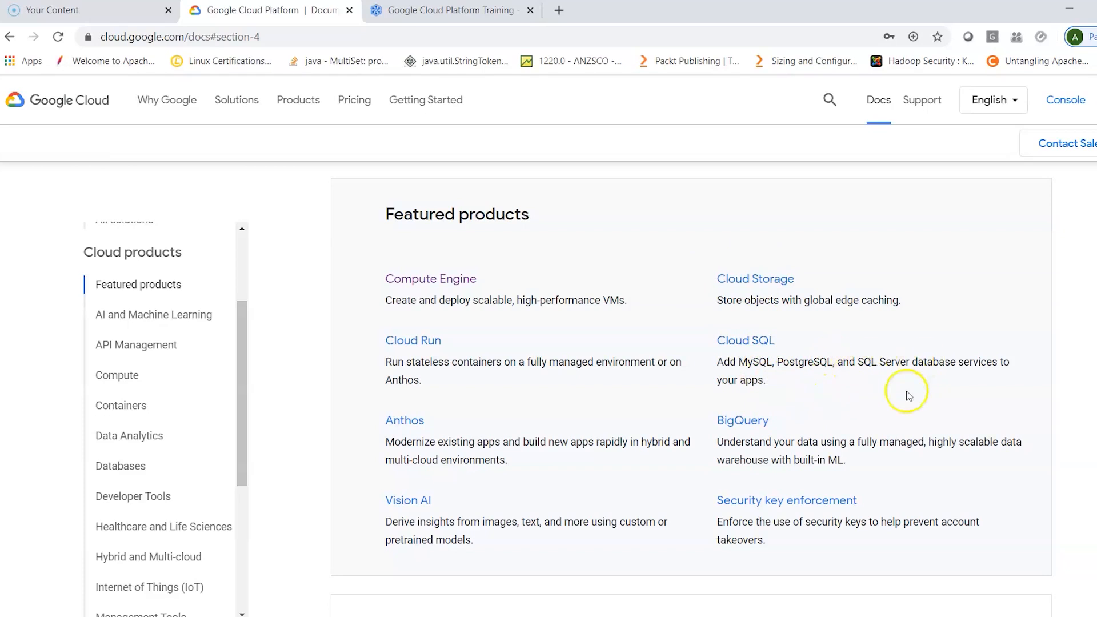
{"action": "scroll", "coordinate": [922, 404], "scroll_direction": "down", "scroll_amount": 1}
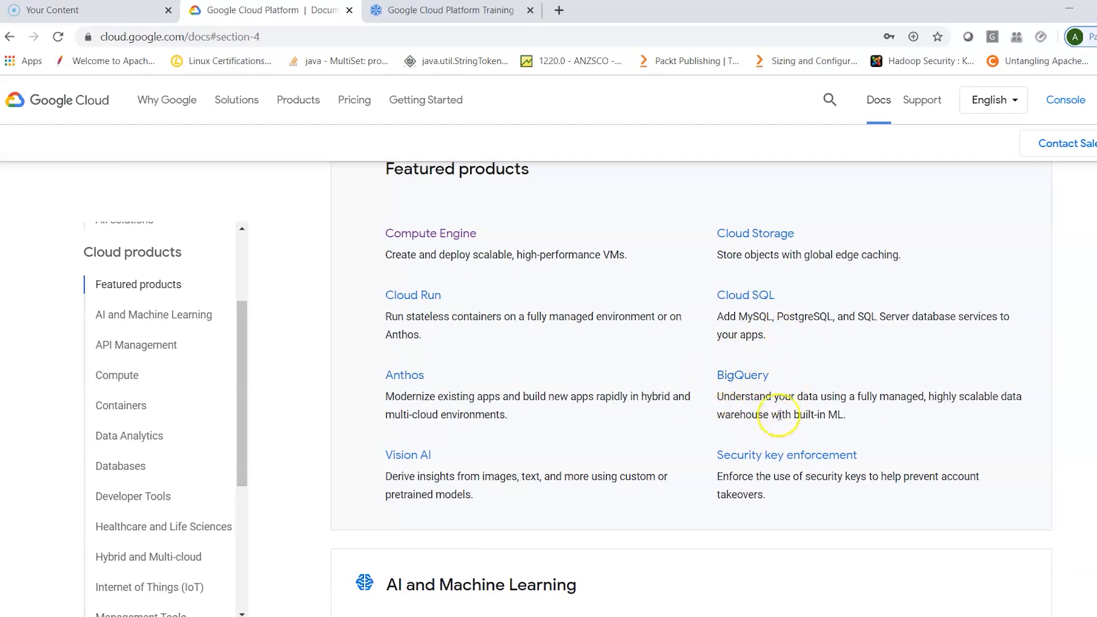
{"action": "scroll", "coordinate": [767, 531], "scroll_direction": "down", "scroll_amount": 1}
{"action": "scroll", "coordinate": [769, 534], "scroll_direction": "down", "scroll_amount": 5}
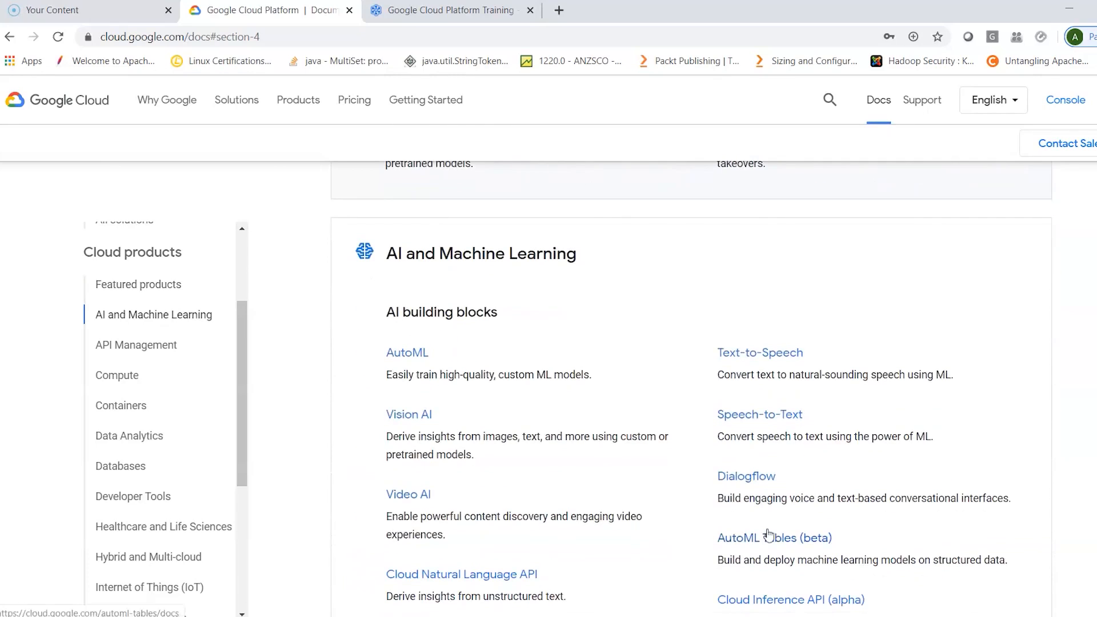
{"action": "scroll", "coordinate": [769, 534], "scroll_direction": "down", "scroll_amount": 1}
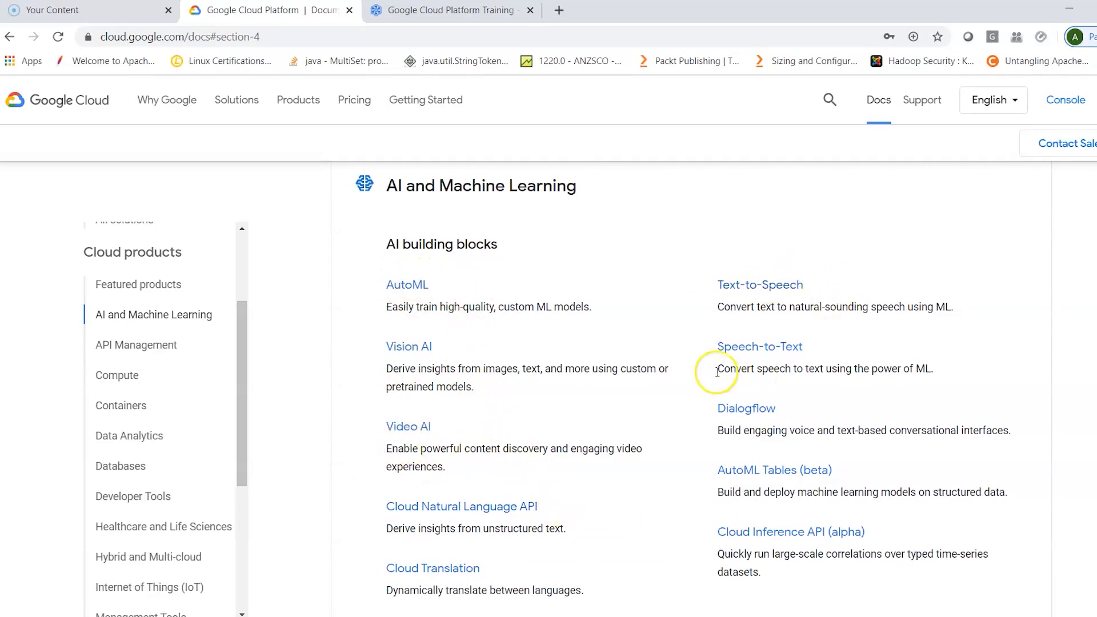
{"action": "scroll", "coordinate": [650, 444], "scroll_direction": "down", "scroll_amount": 5}
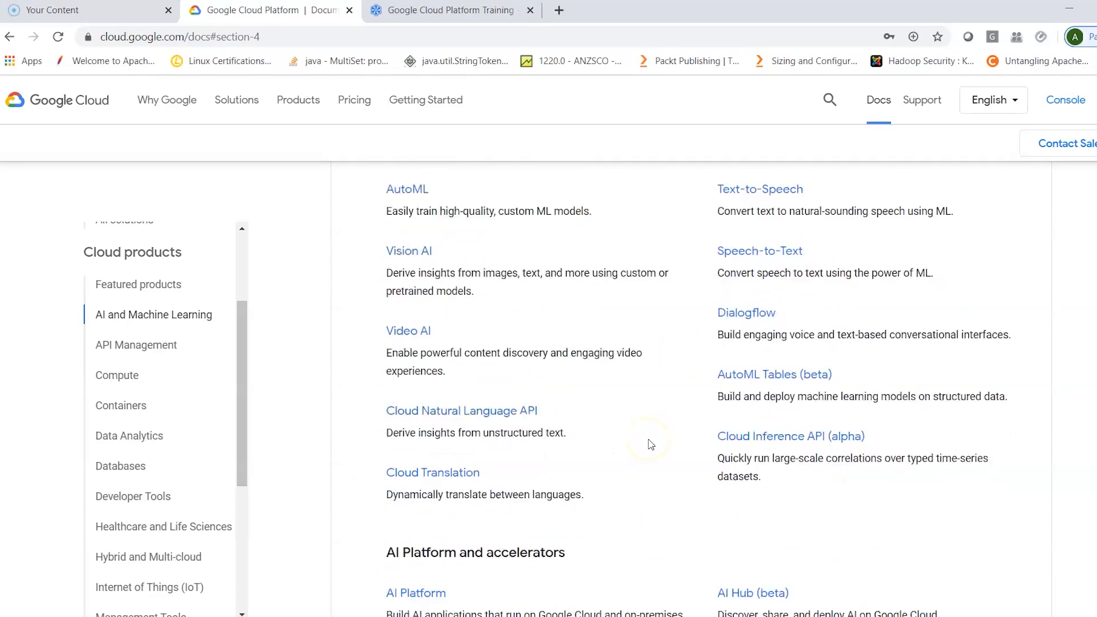
{"action": "scroll", "coordinate": [650, 444], "scroll_direction": "down", "scroll_amount": 3}
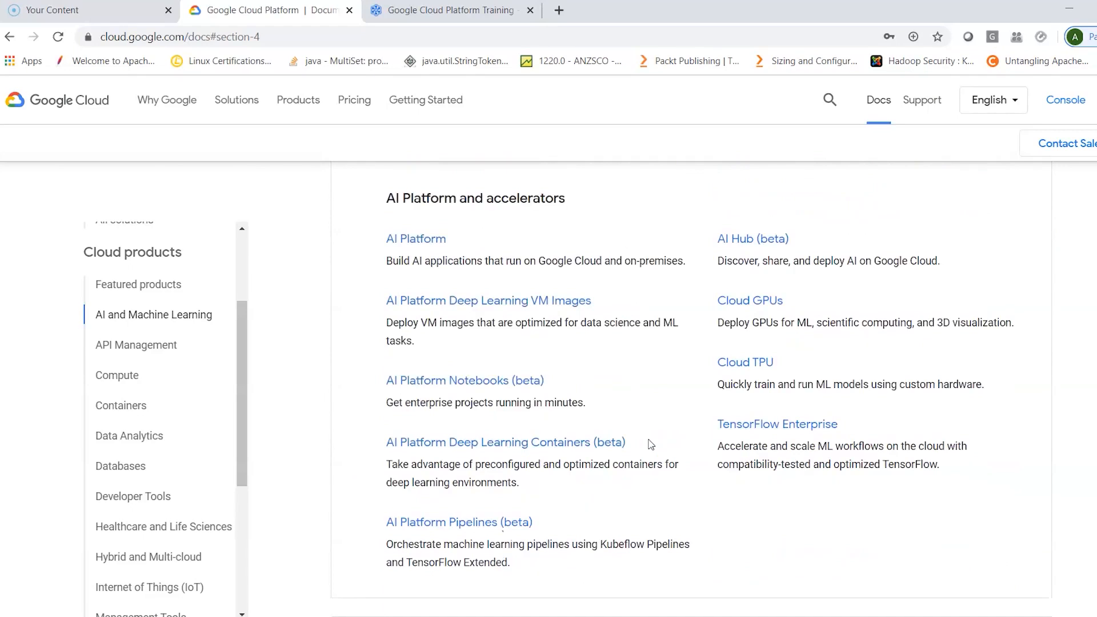
- Open the Compute Engine documentation from Featured products and look through the page down to the footer links
{"action": "scroll", "coordinate": [650, 445], "scroll_direction": "up", "scroll_amount": 20}
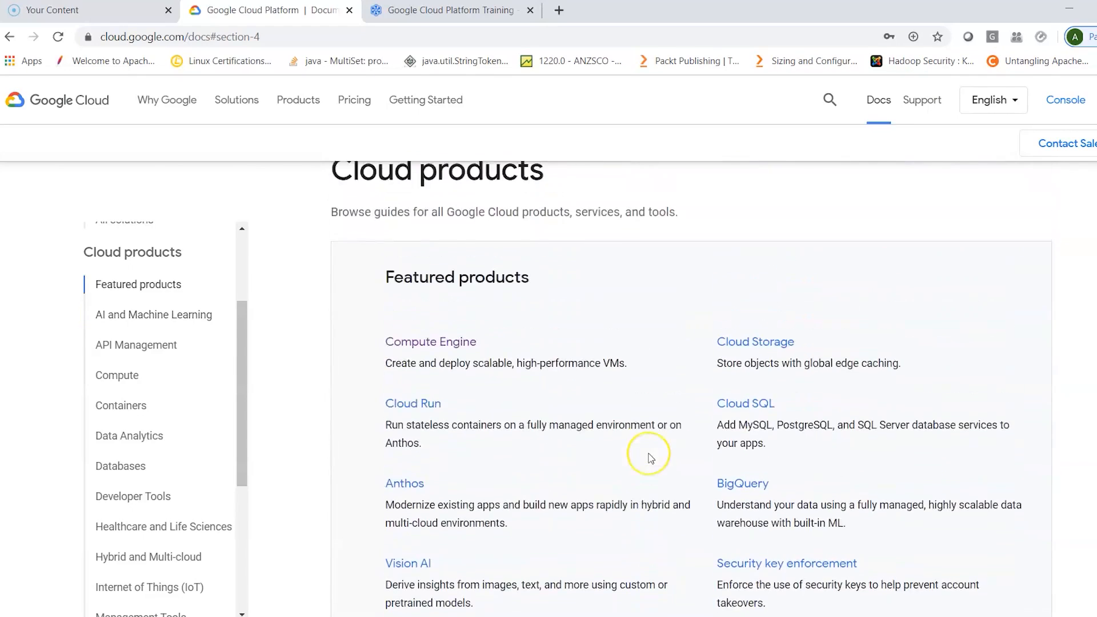
{"action": "scroll", "coordinate": [642, 451], "scroll_direction": "down", "scroll_amount": 2}
{"action": "left_click", "coordinate": [434, 348]}
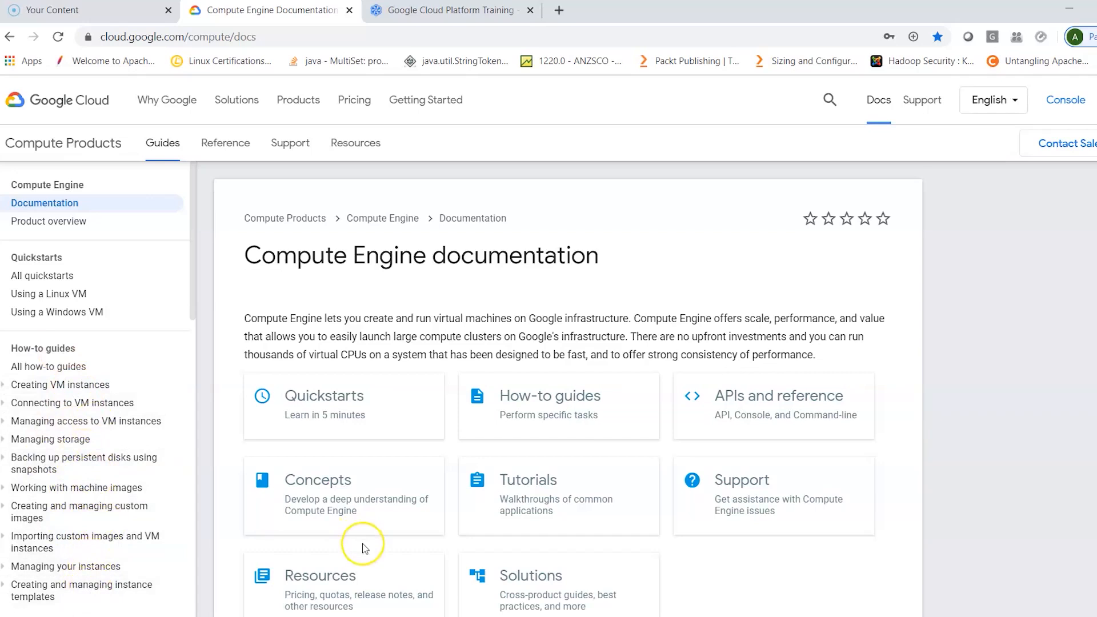
{"action": "scroll", "coordinate": [363, 548], "scroll_direction": "down", "scroll_amount": 3}
{"action": "scroll", "coordinate": [364, 549], "scroll_direction": "up", "scroll_amount": 2}
{"action": "scroll", "coordinate": [364, 549], "scroll_direction": "down", "scroll_amount": 5}
{"action": "scroll", "coordinate": [365, 549], "scroll_direction": "up", "scroll_amount": 1}
{"action": "scroll", "coordinate": [363, 549], "scroll_direction": "down", "scroll_amount": 4}
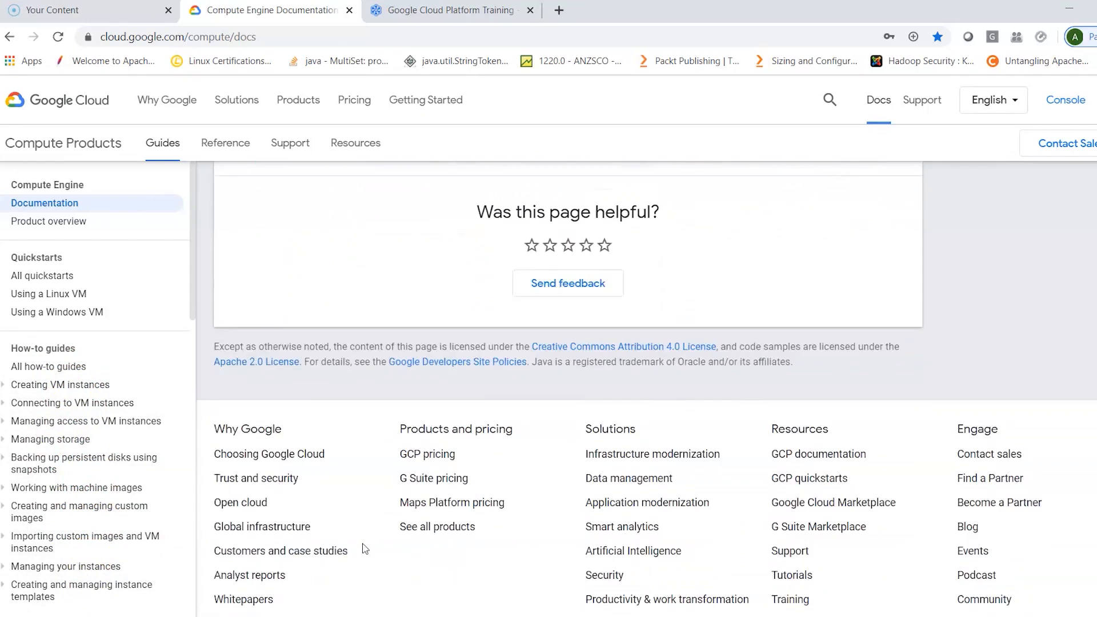
{"action": "scroll", "coordinate": [505, 290], "scroll_direction": "down", "scroll_amount": 2}
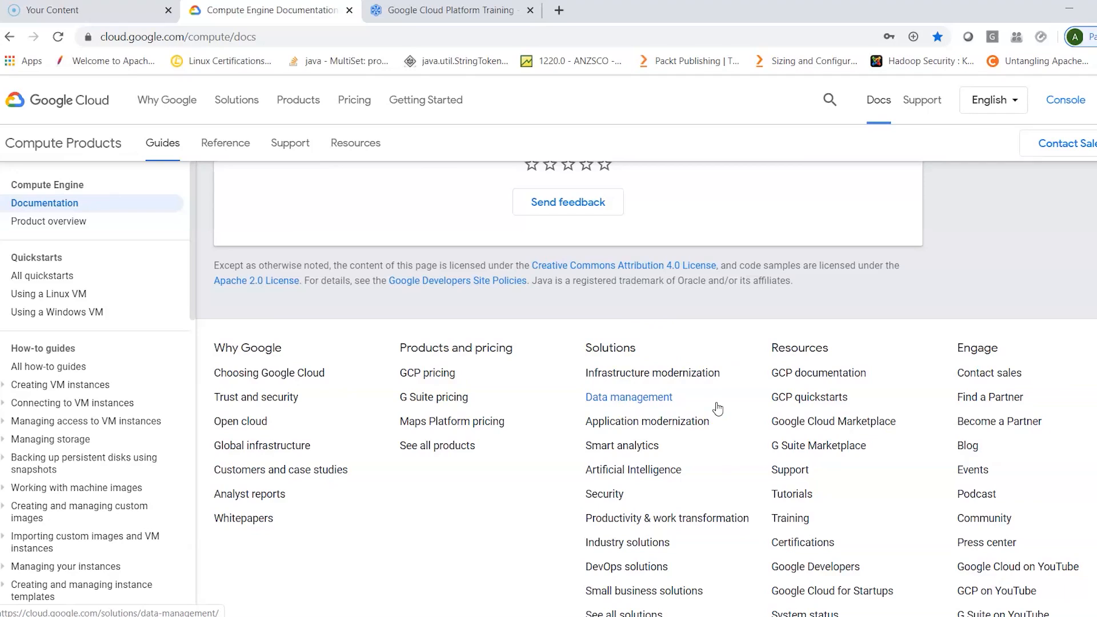
- Open the Infrastructure modernization solution from the footer links and look over its introduction and the Gartner Magic Quadrant section
{"action": "scroll", "coordinate": [718, 409], "scroll_direction": "up", "scroll_amount": 10}
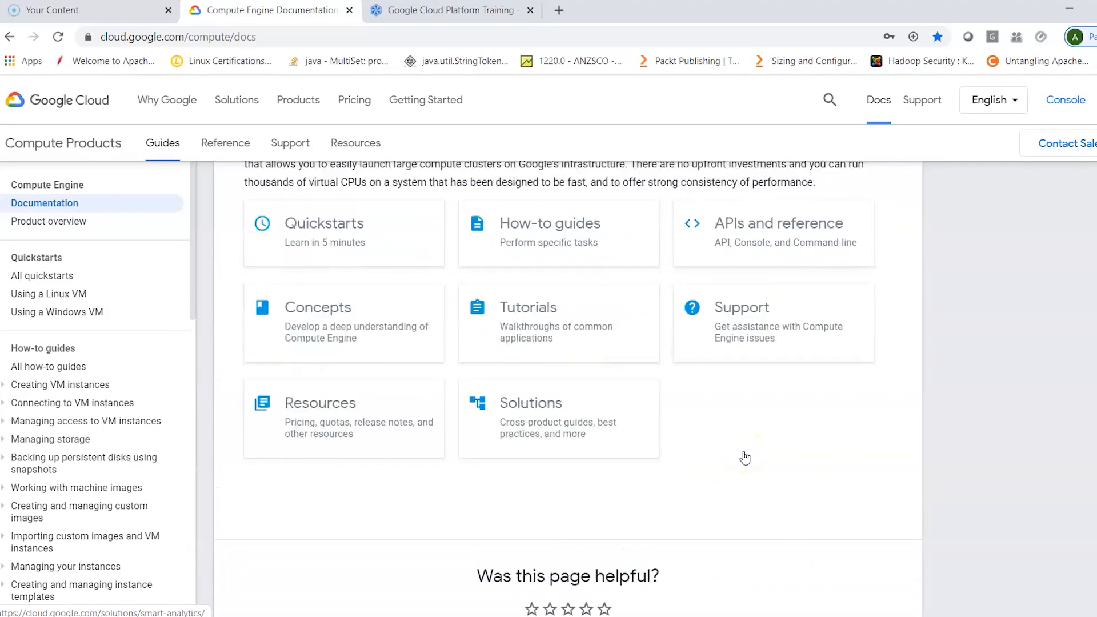
{"action": "scroll", "coordinate": [743, 453], "scroll_direction": "down", "scroll_amount": 10}
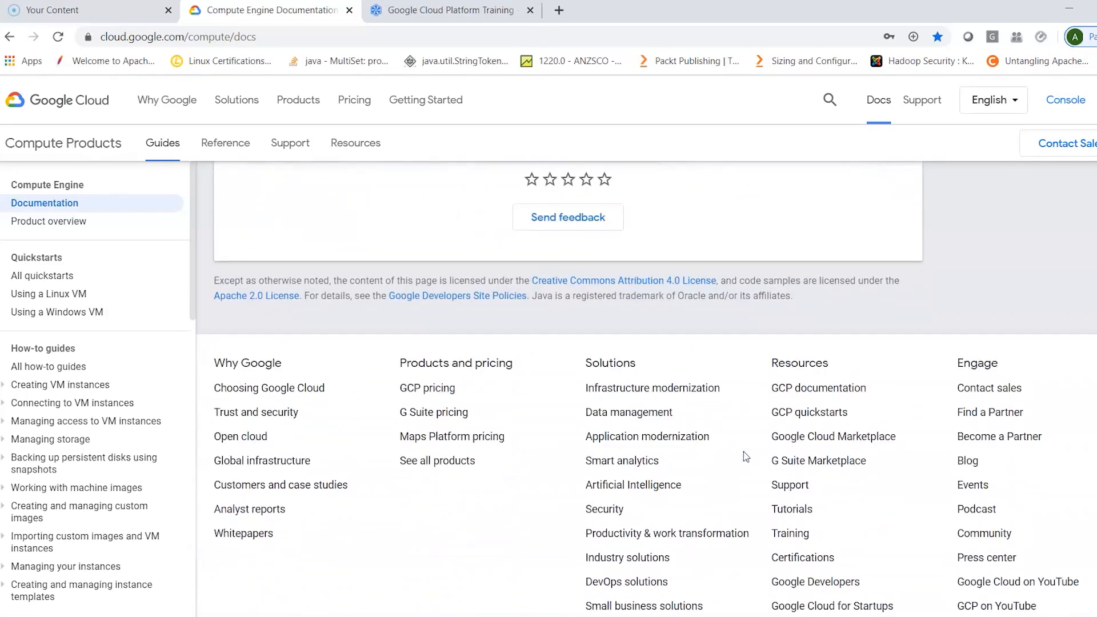
{"action": "left_click", "coordinate": [673, 341]}
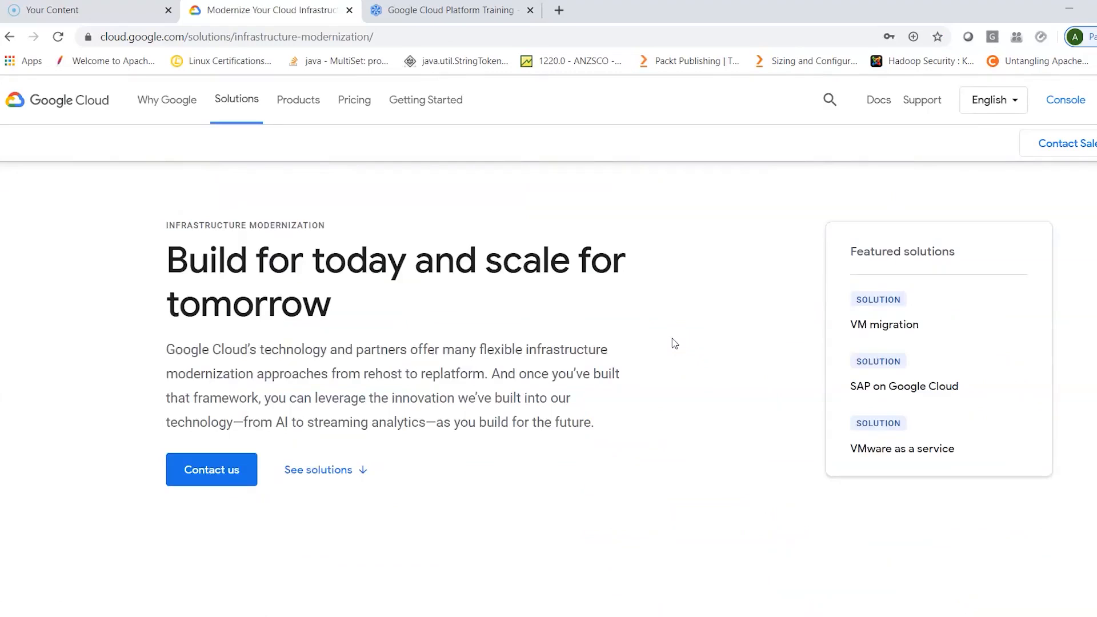
{"action": "scroll", "coordinate": [674, 341], "scroll_direction": "down", "scroll_amount": 6}
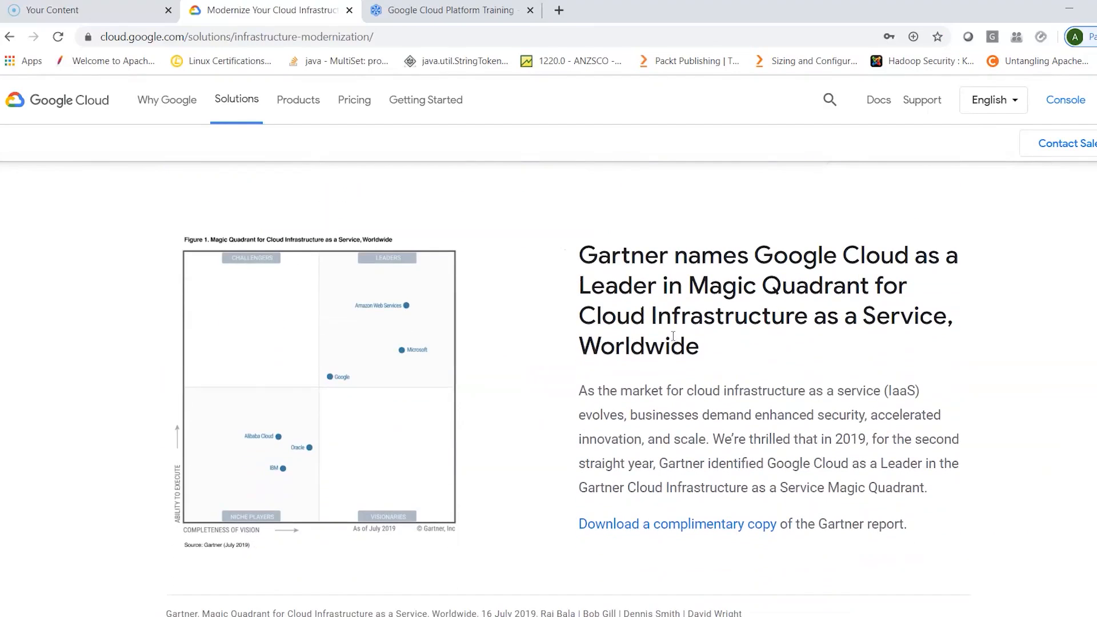
{"action": "scroll", "coordinate": [673, 336], "scroll_direction": "up", "scroll_amount": 5}
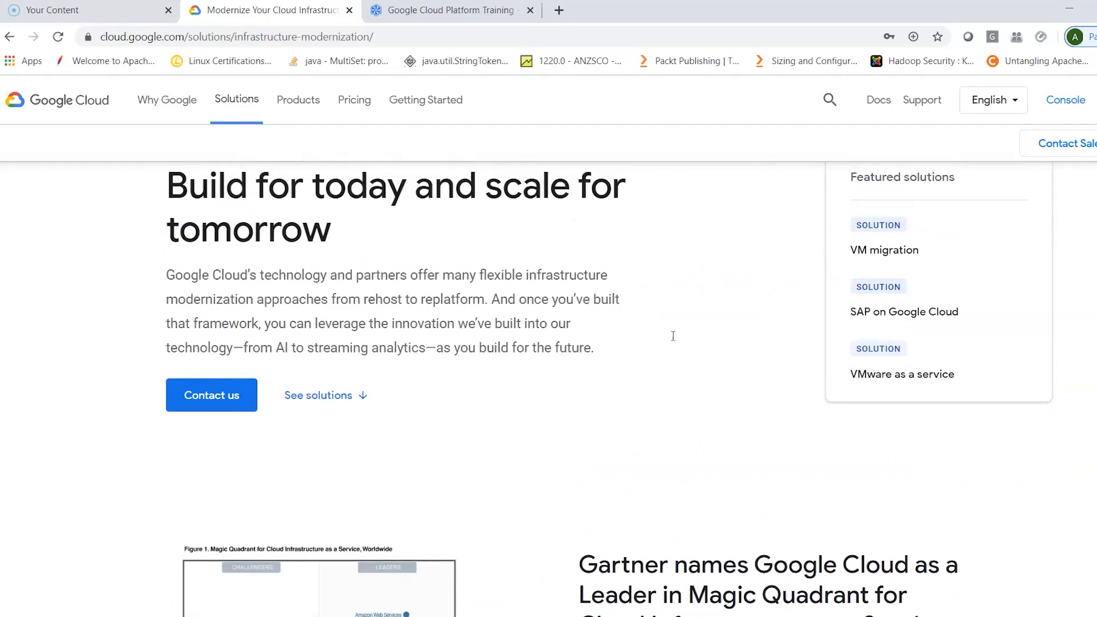
- Jump to the solutions list of Infrastructure modernization and review the entries from VM migration to Bare Metal Solution
{"action": "left_click", "coordinate": [342, 400]}
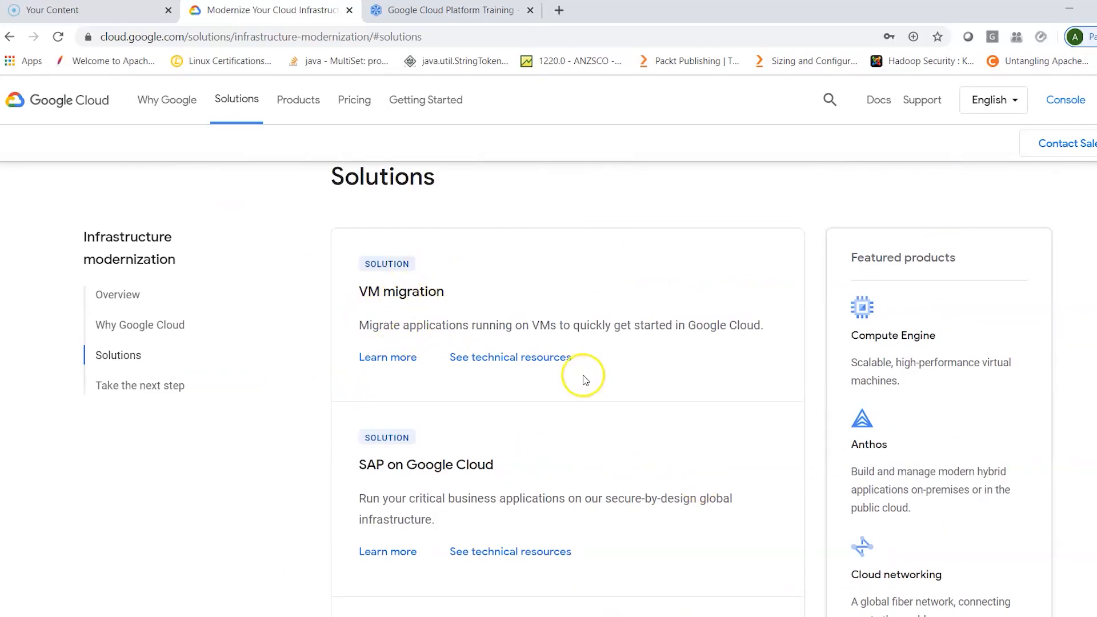
{"action": "scroll", "coordinate": [601, 459], "scroll_direction": "down", "scroll_amount": 1}
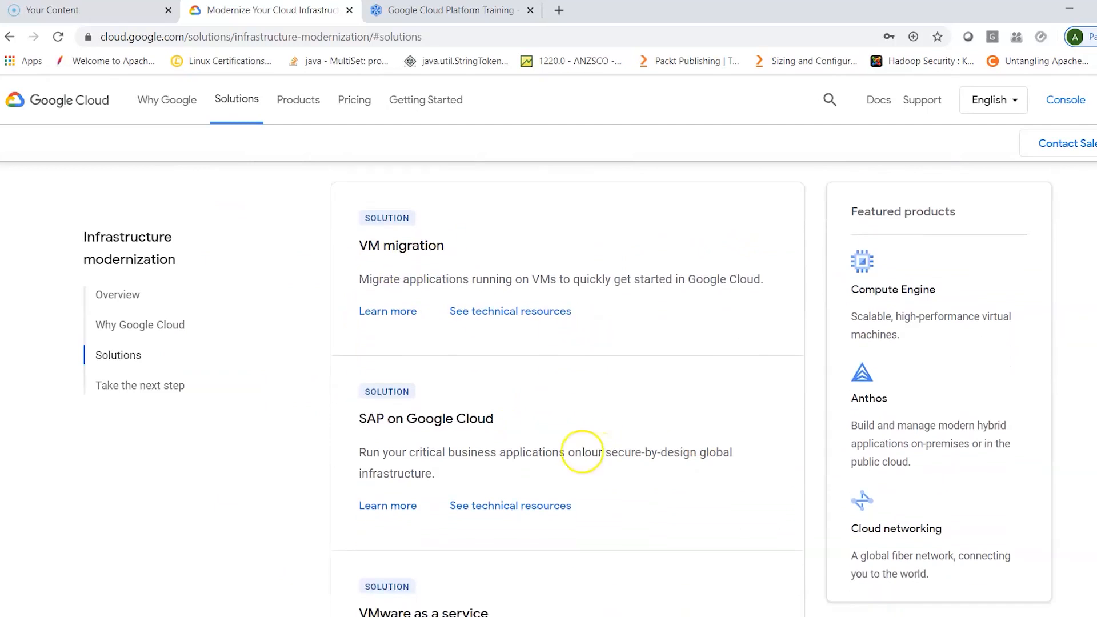
{"action": "scroll", "coordinate": [548, 472], "scroll_direction": "down", "scroll_amount": 1}
{"action": "scroll", "coordinate": [547, 471], "scroll_direction": "down", "scroll_amount": 9}
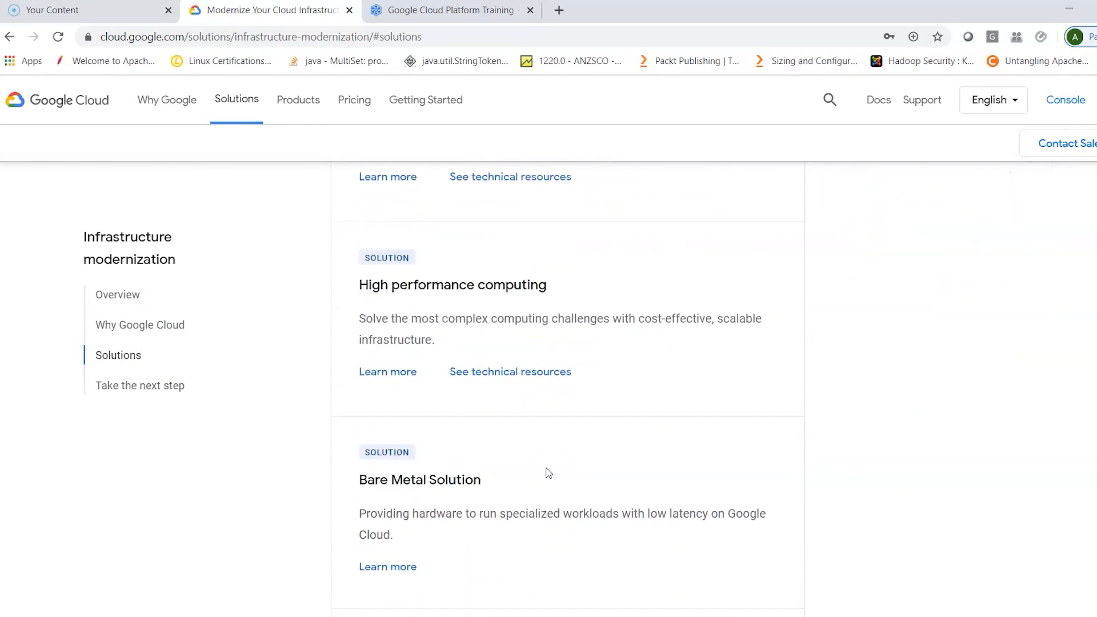
{"action": "scroll", "coordinate": [549, 473], "scroll_direction": "down", "scroll_amount": 1}
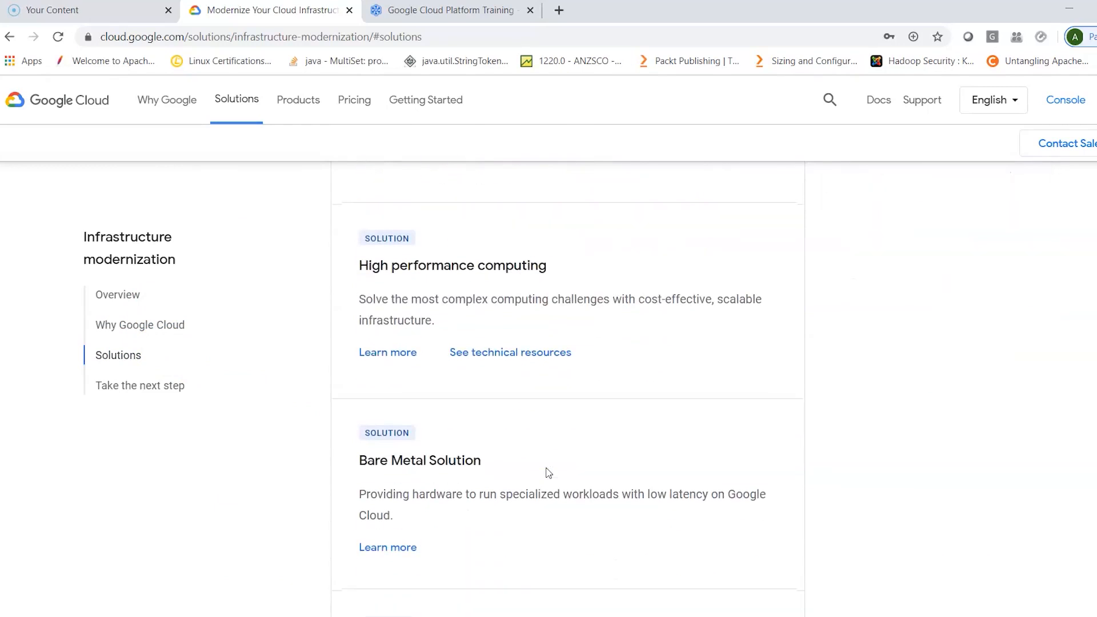
{"action": "scroll", "coordinate": [548, 473], "scroll_direction": "up", "scroll_amount": 11}
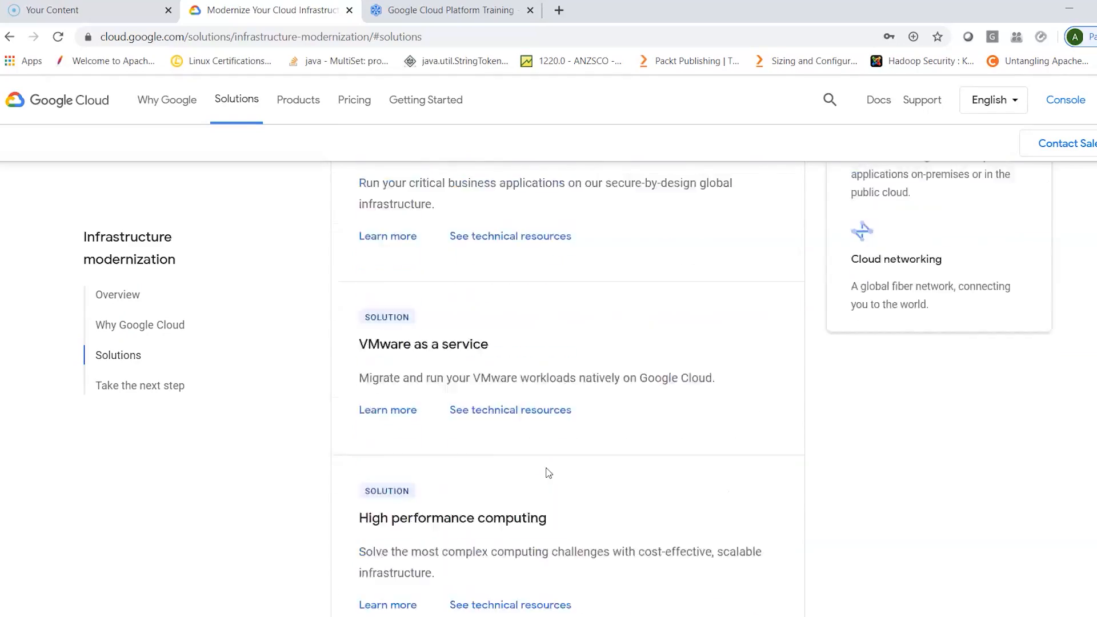
{"action": "scroll", "coordinate": [549, 473], "scroll_direction": "up", "scroll_amount": 15}
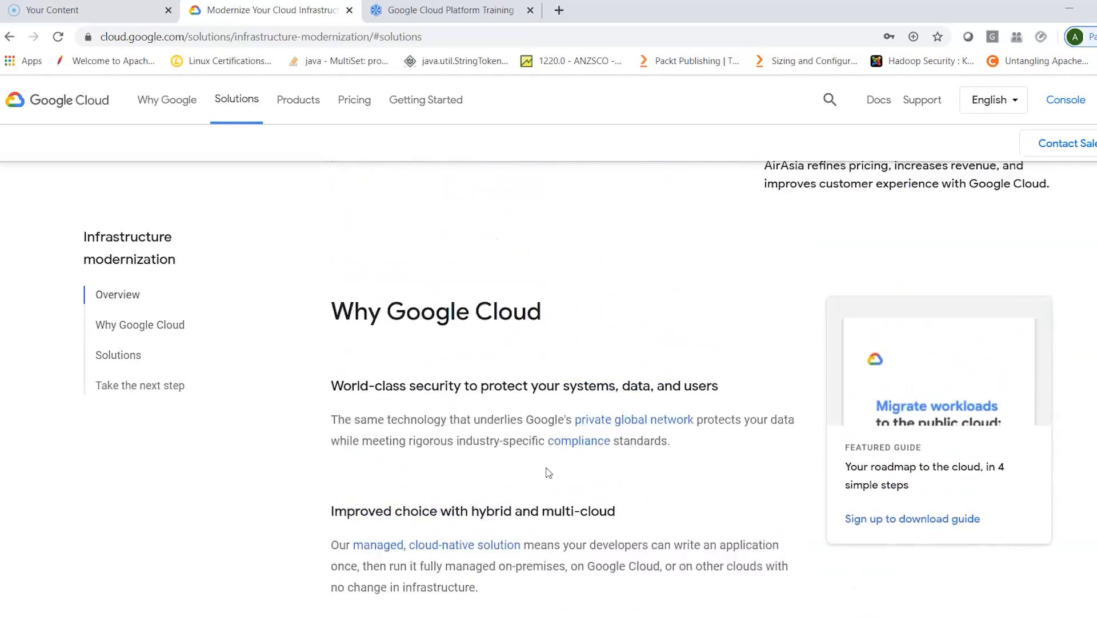
- Return from Infrastructure modernization to the Compute Engine documentation and look over its section cards, from Quickstarts to Solutions
{"action": "scroll", "coordinate": [548, 472], "scroll_direction": "up", "scroll_amount": 16}
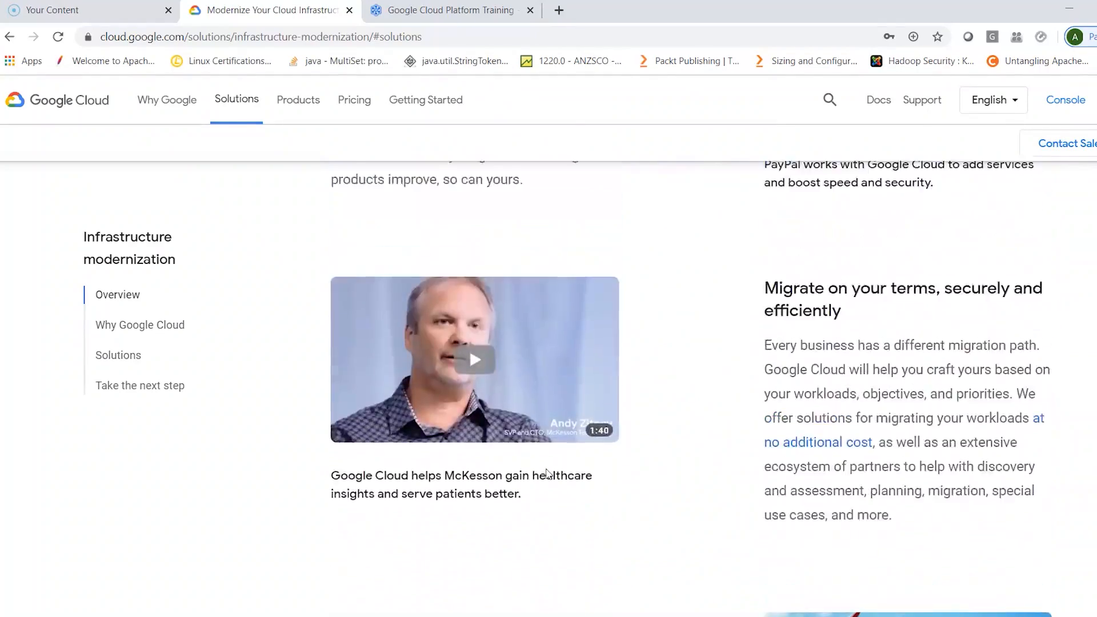
{"action": "left_click", "coordinate": [10, 36]}
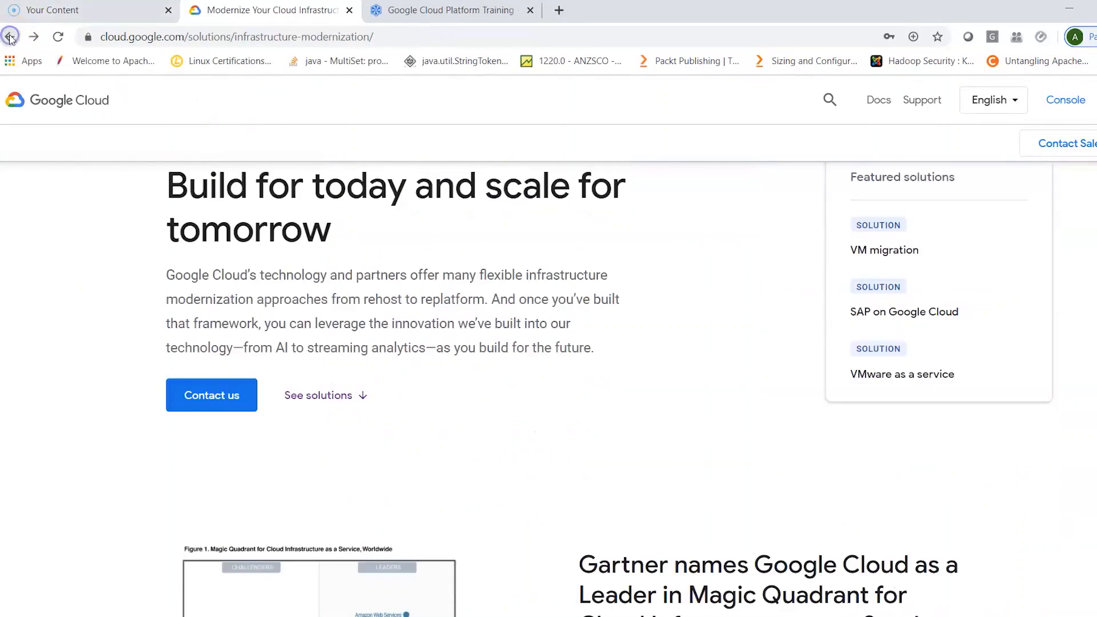
{"action": "left_click", "coordinate": [9, 36]}
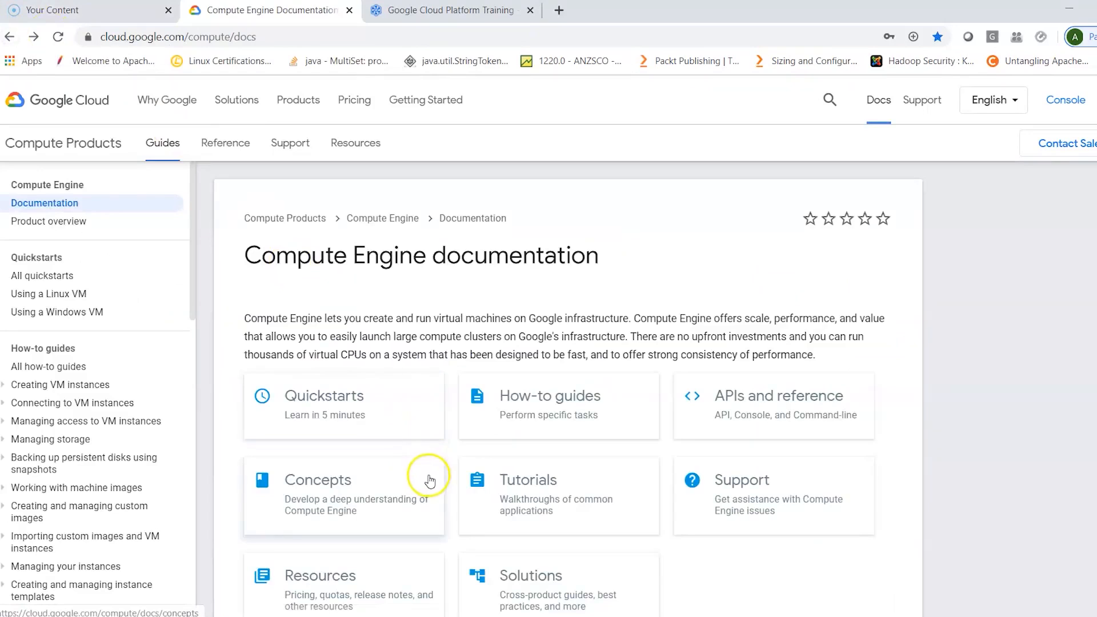
{"action": "scroll", "coordinate": [644, 478], "scroll_direction": "down", "scroll_amount": 2}
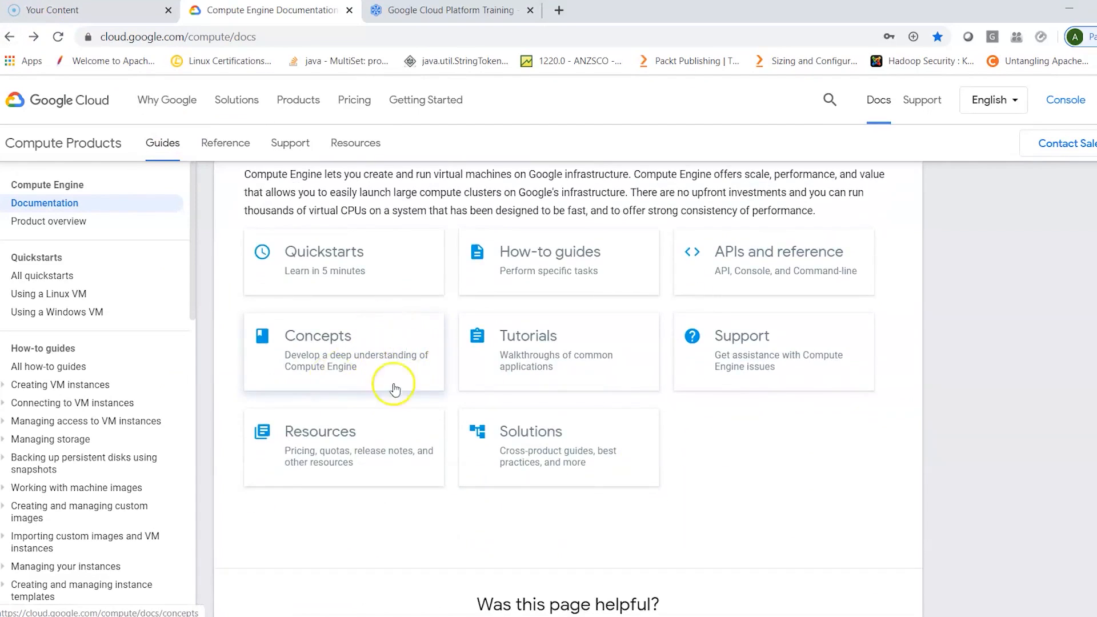
{"action": "scroll", "coordinate": [420, 544], "scroll_direction": "down", "scroll_amount": 2}
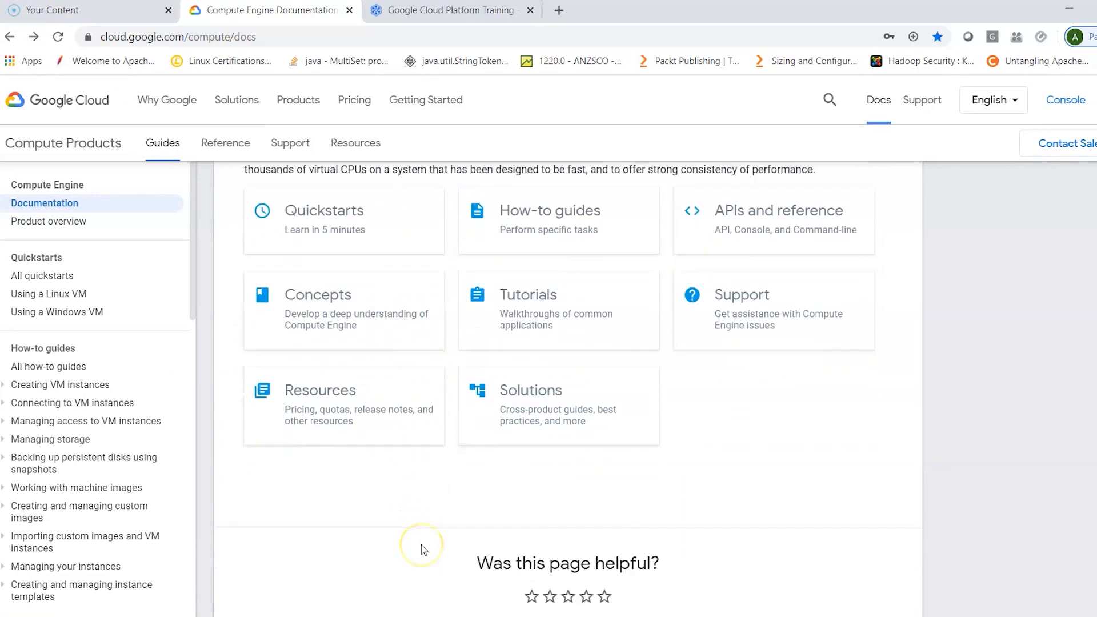
- Open all Compute Engine how-to guides and review the entries under Creating VM instances and Managing access to VM instances
{"action": "left_click", "coordinate": [61, 366]}
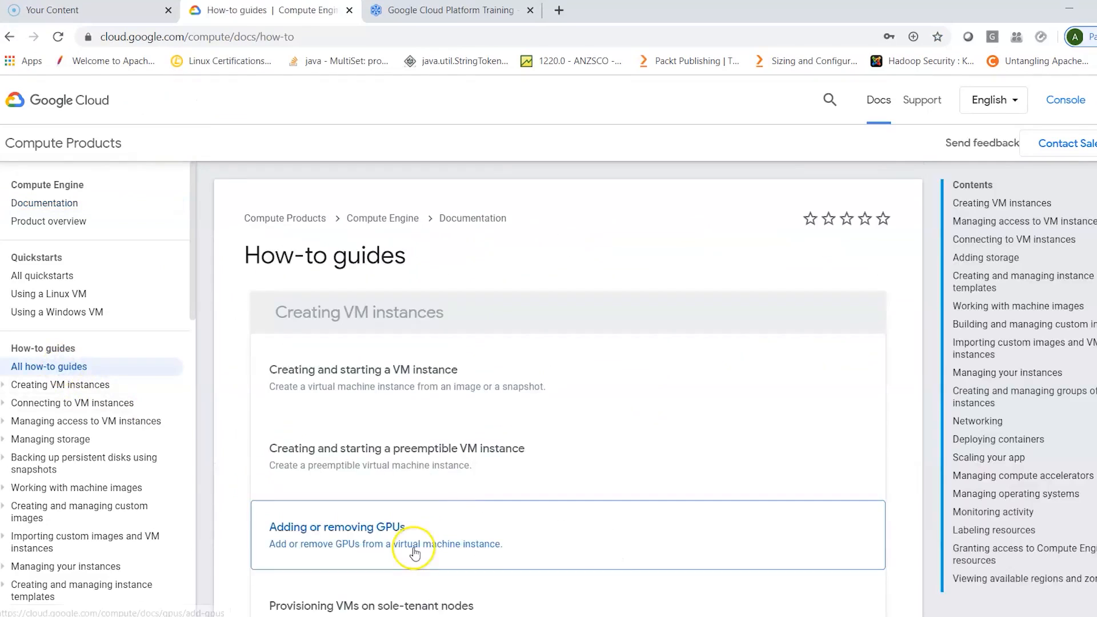
{"action": "scroll", "coordinate": [552, 518], "scroll_direction": "down", "scroll_amount": 3}
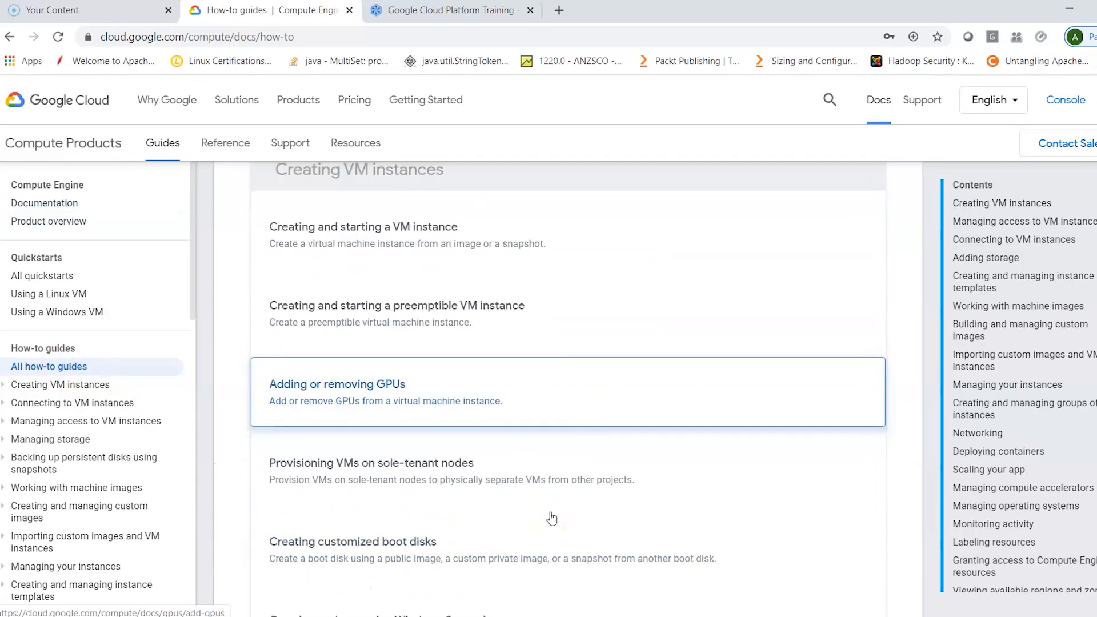
{"action": "scroll", "coordinate": [551, 518], "scroll_direction": "down", "scroll_amount": 6}
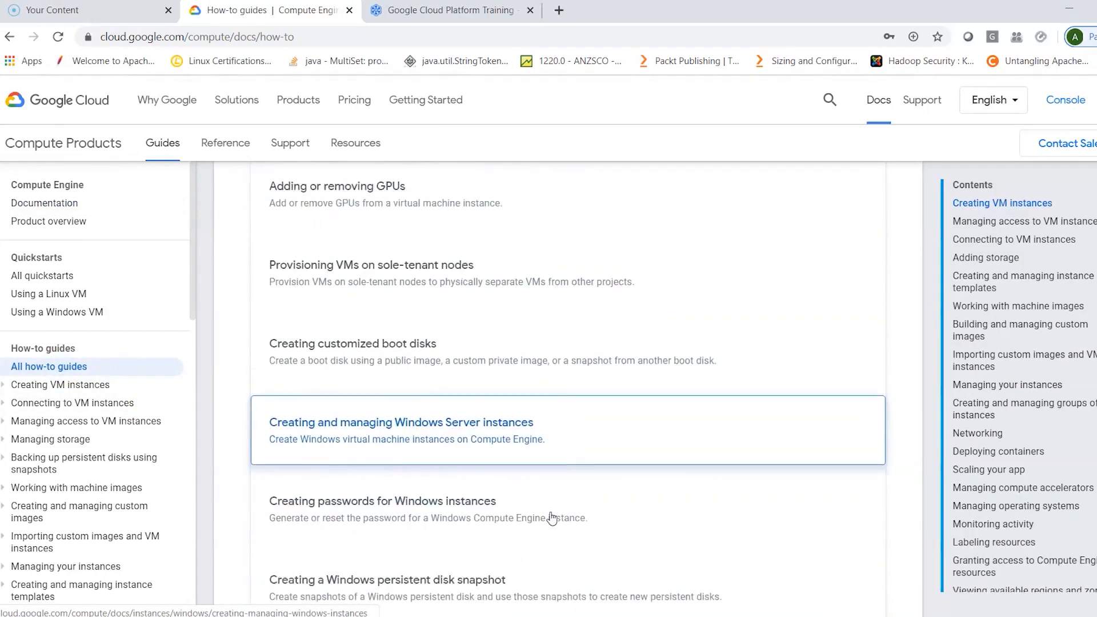
{"action": "scroll", "coordinate": [551, 517], "scroll_direction": "down", "scroll_amount": 5}
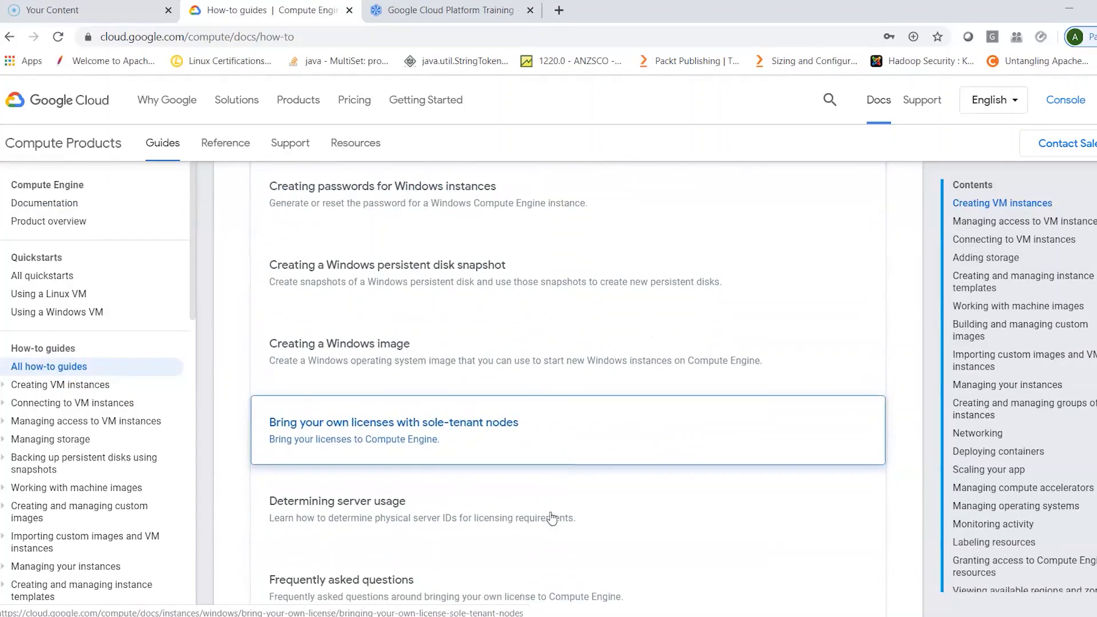
{"action": "scroll", "coordinate": [552, 517], "scroll_direction": "down", "scroll_amount": 5}
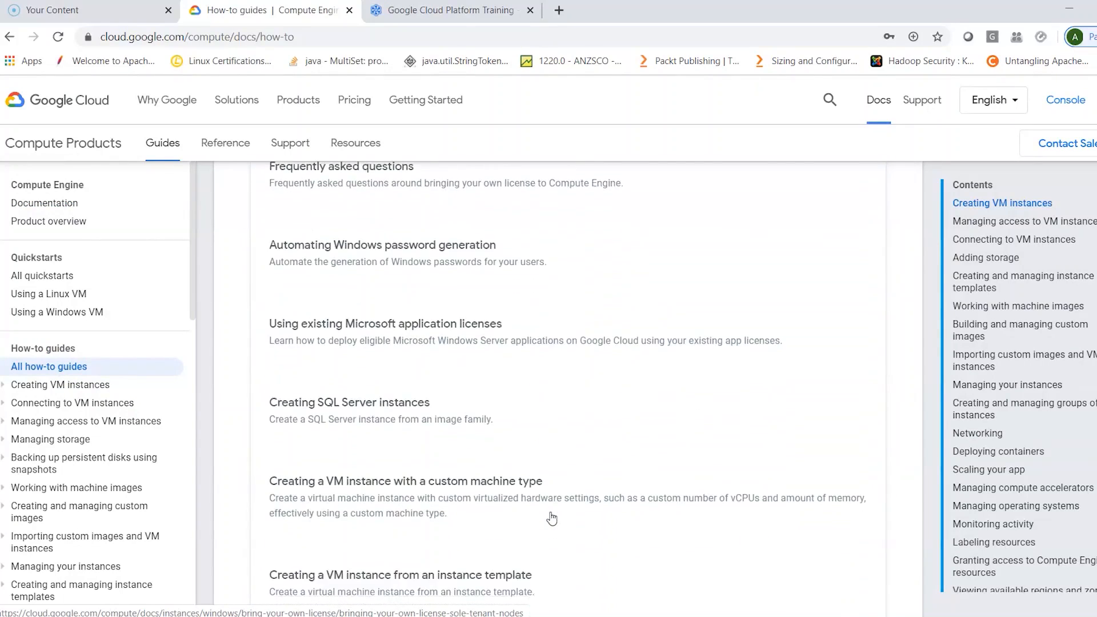
{"action": "scroll", "coordinate": [552, 517], "scroll_direction": "down", "scroll_amount": 5}
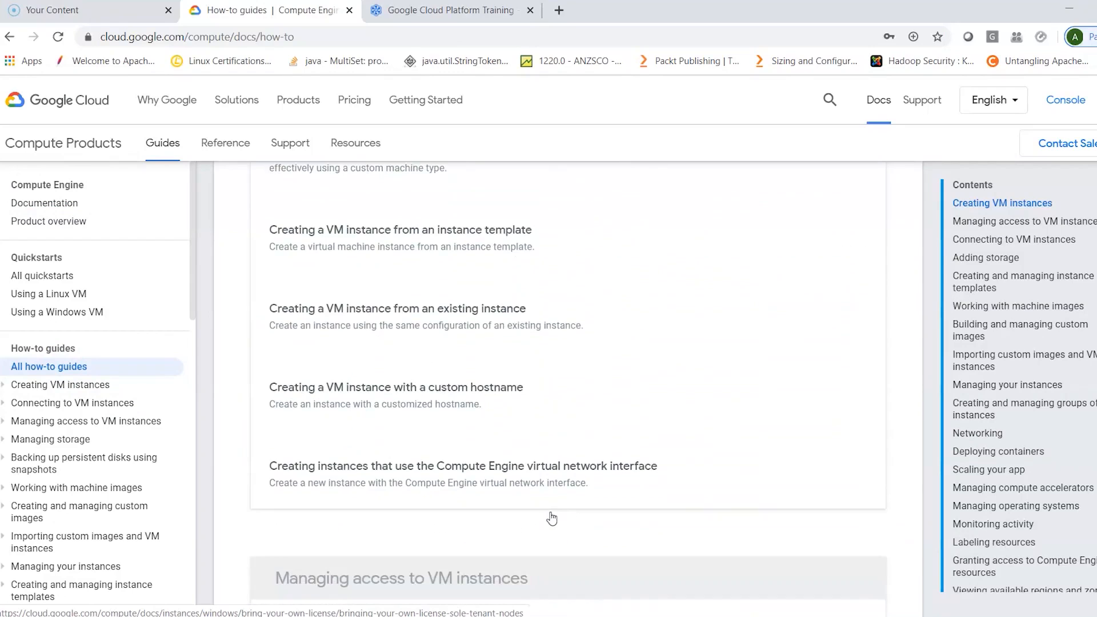
{"action": "scroll", "coordinate": [551, 518], "scroll_direction": "down", "scroll_amount": 2}
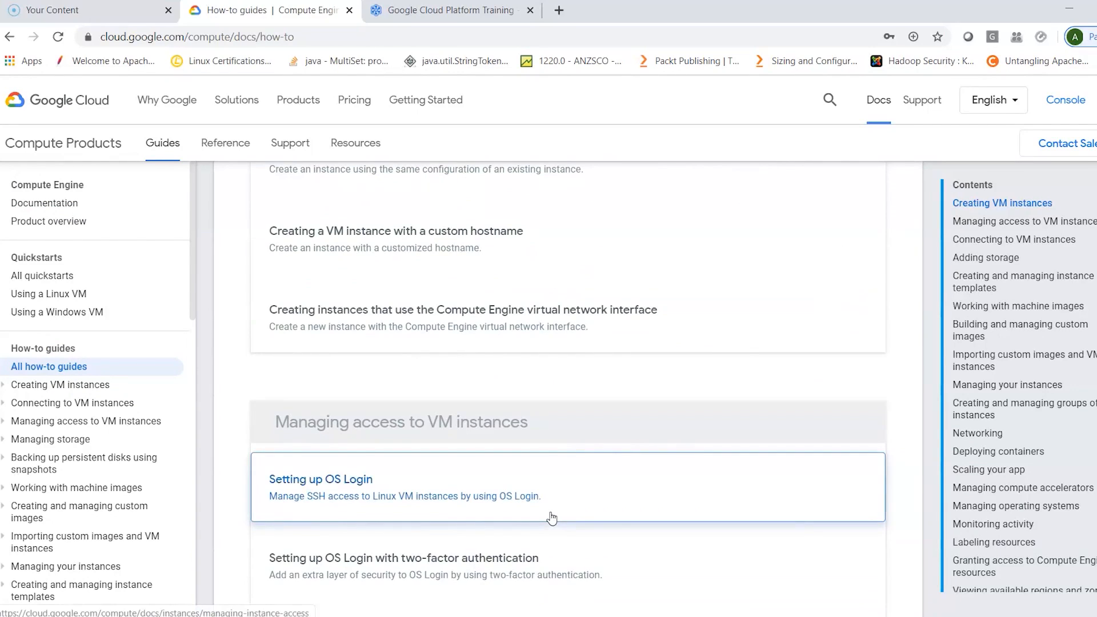
{"action": "scroll", "coordinate": [522, 526], "scroll_direction": "down", "scroll_amount": 10}
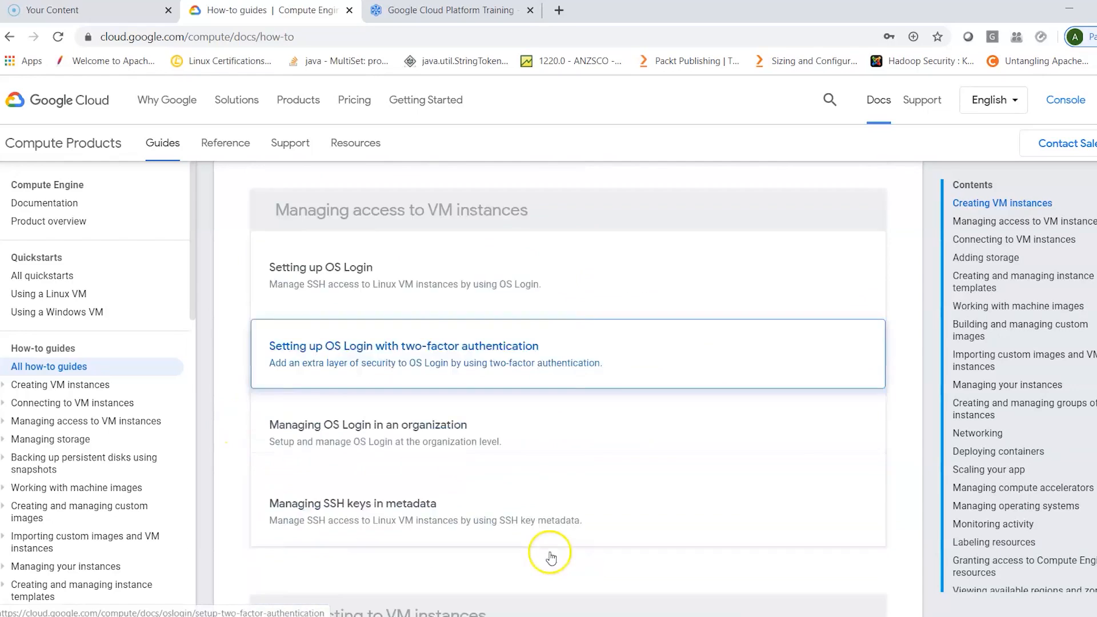
{"action": "scroll", "coordinate": [549, 556], "scroll_direction": "down", "scroll_amount": 2}
- Return to the Featured products list in the main documentation and review the product categories down to Security and Identity
{"action": "left_click", "coordinate": [8, 37]}
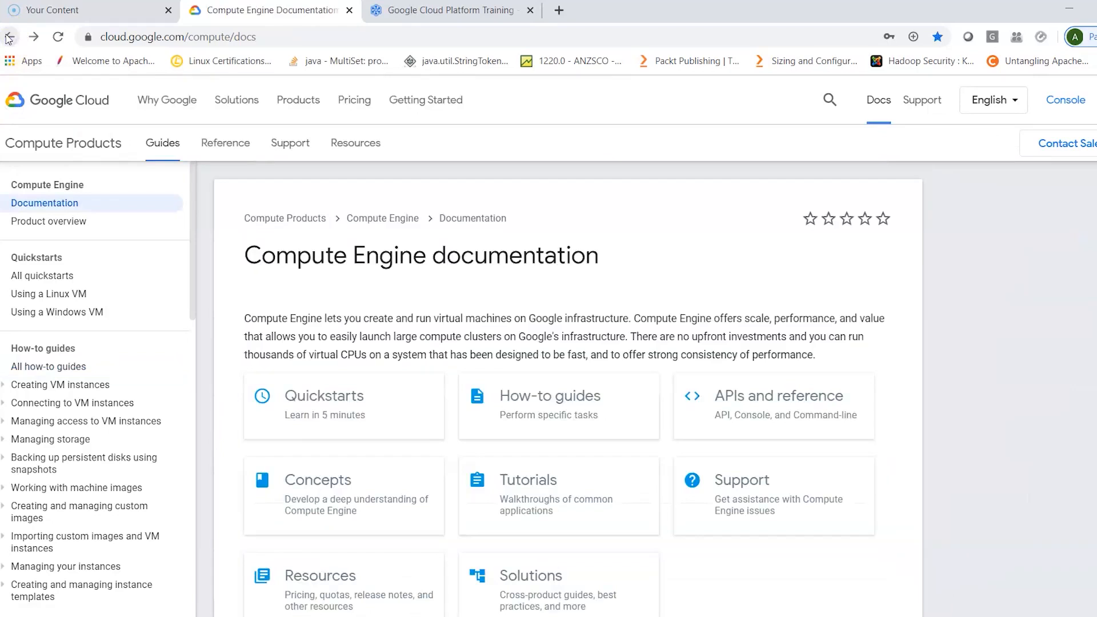
{"action": "left_click", "coordinate": [8, 37]}
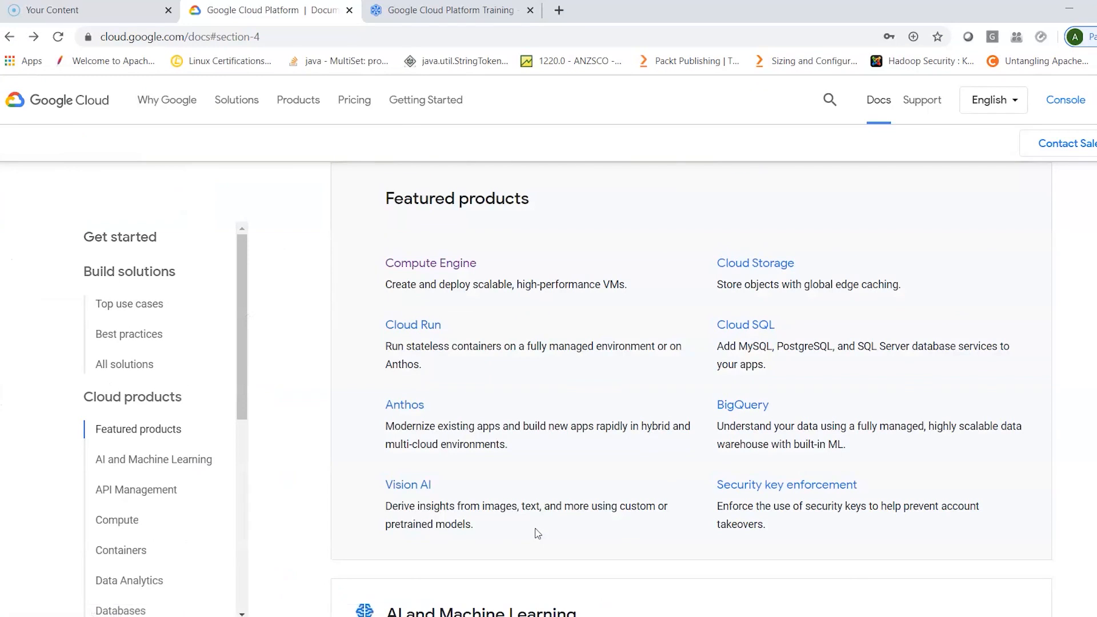
{"action": "scroll", "coordinate": [537, 534], "scroll_direction": "down", "scroll_amount": 6}
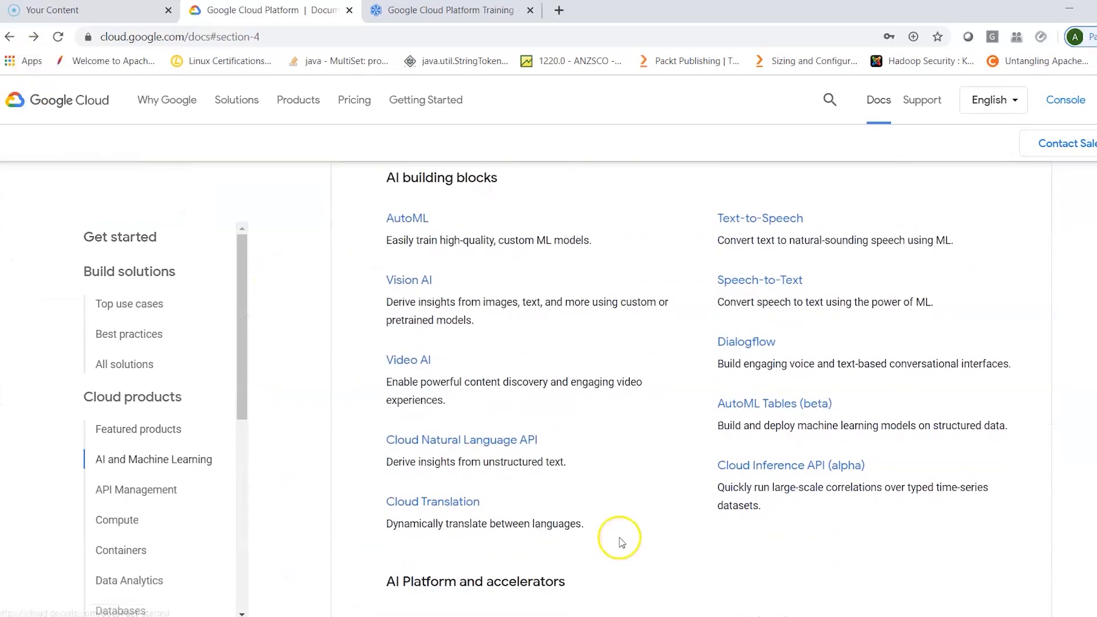
{"action": "scroll", "coordinate": [619, 539], "scroll_direction": "down", "scroll_amount": 14}
{"action": "scroll", "coordinate": [620, 539], "scroll_direction": "down", "scroll_amount": 15}
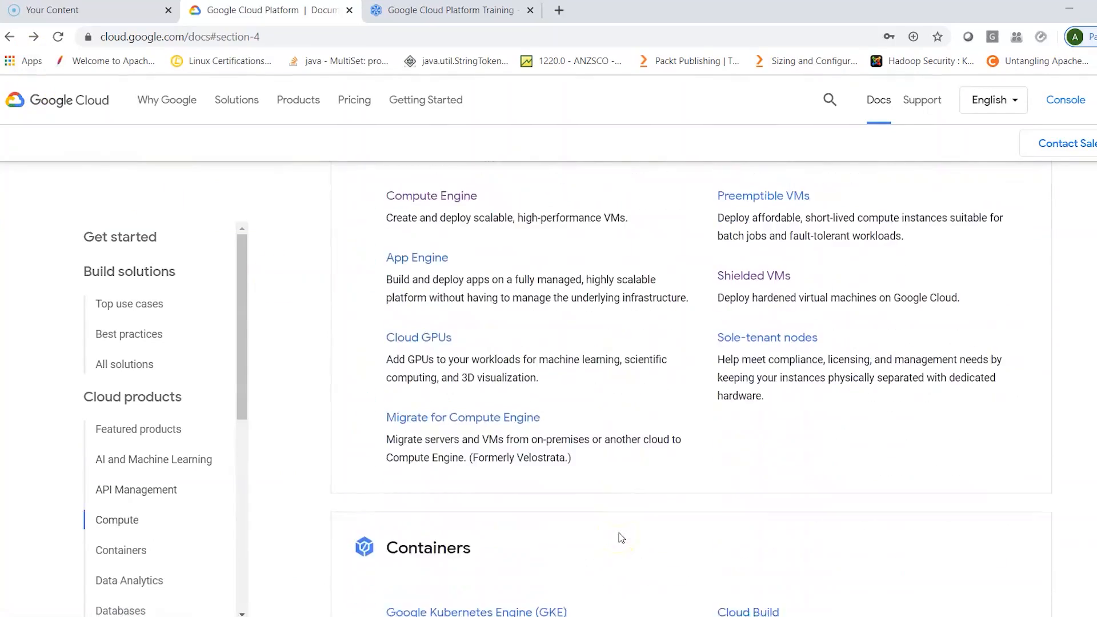
{"action": "scroll", "coordinate": [620, 538], "scroll_direction": "down", "scroll_amount": 10}
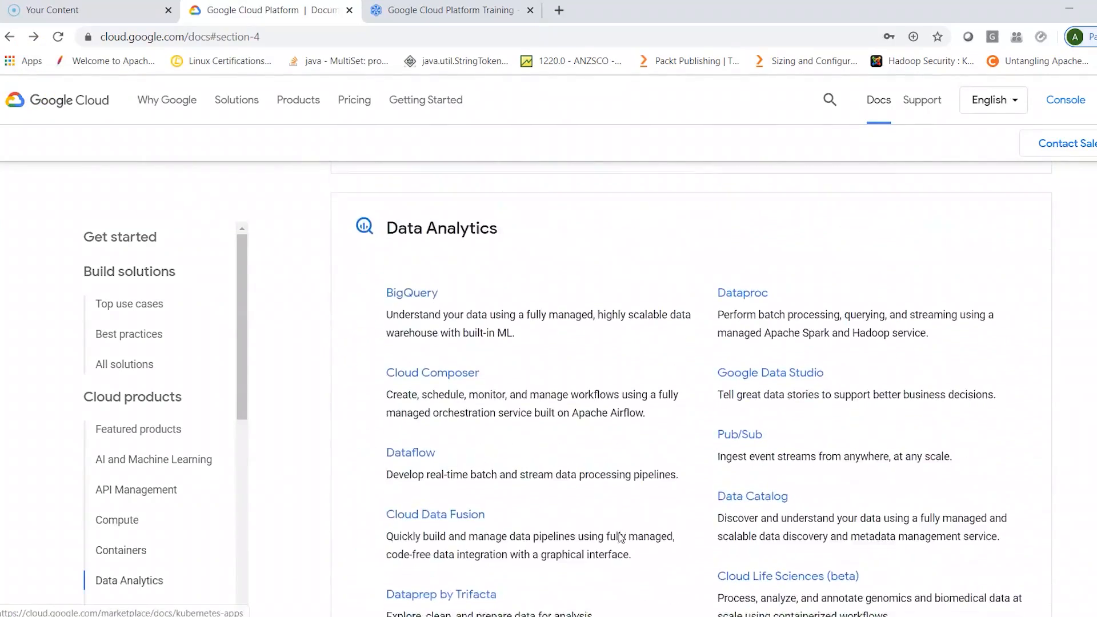
{"action": "scroll", "coordinate": [622, 537], "scroll_direction": "down", "scroll_amount": 9}
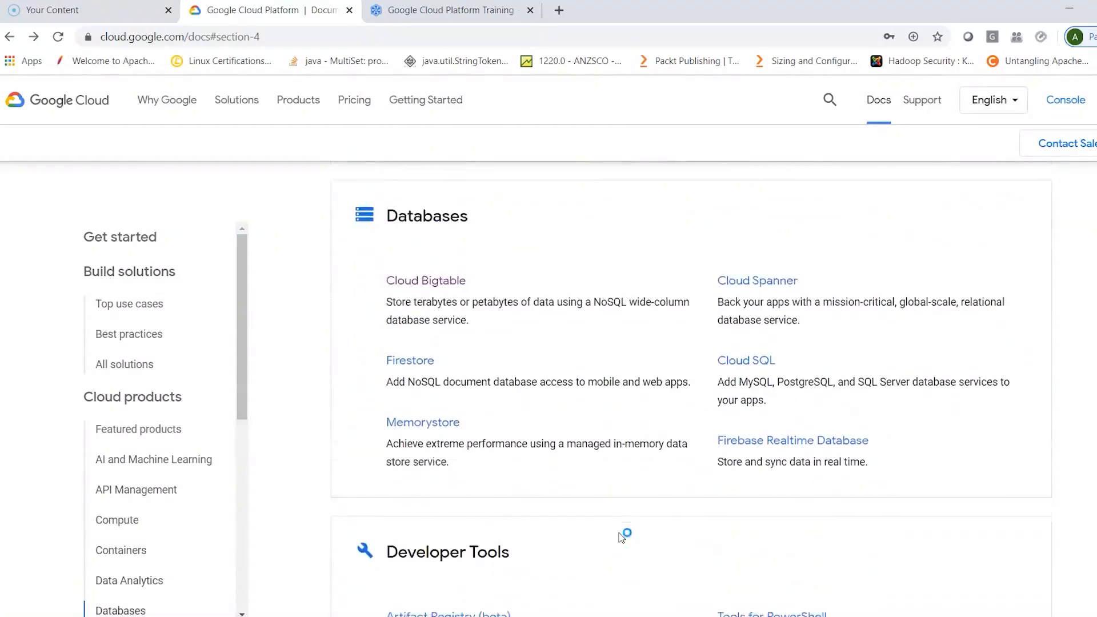
{"action": "scroll", "coordinate": [621, 537], "scroll_direction": "down", "scroll_amount": 15}
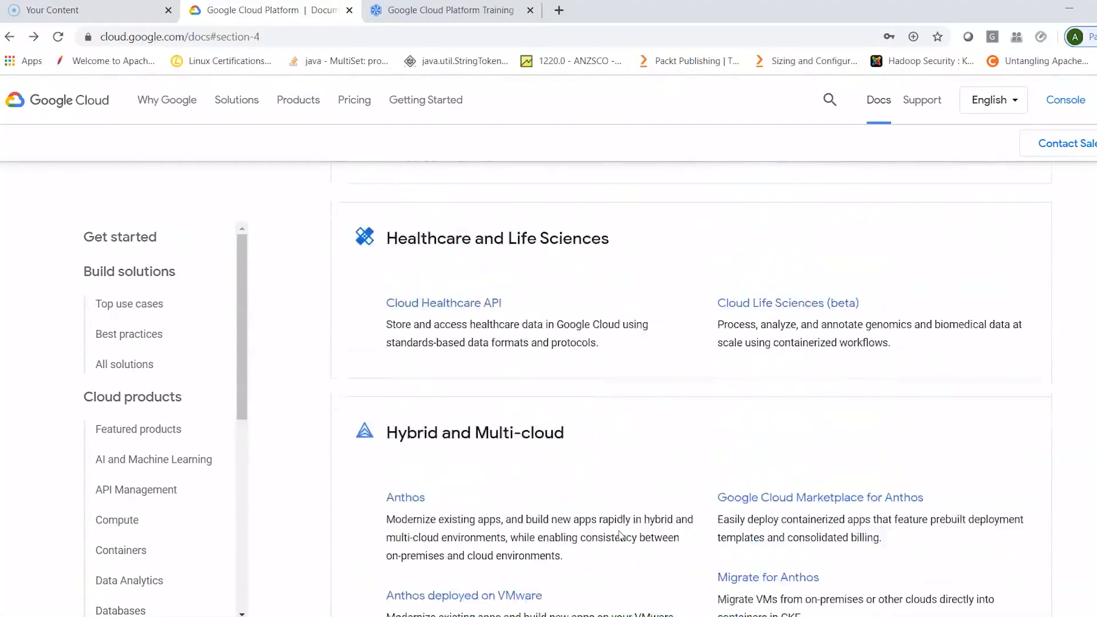
{"action": "scroll", "coordinate": [621, 537], "scroll_direction": "down", "scroll_amount": 15}
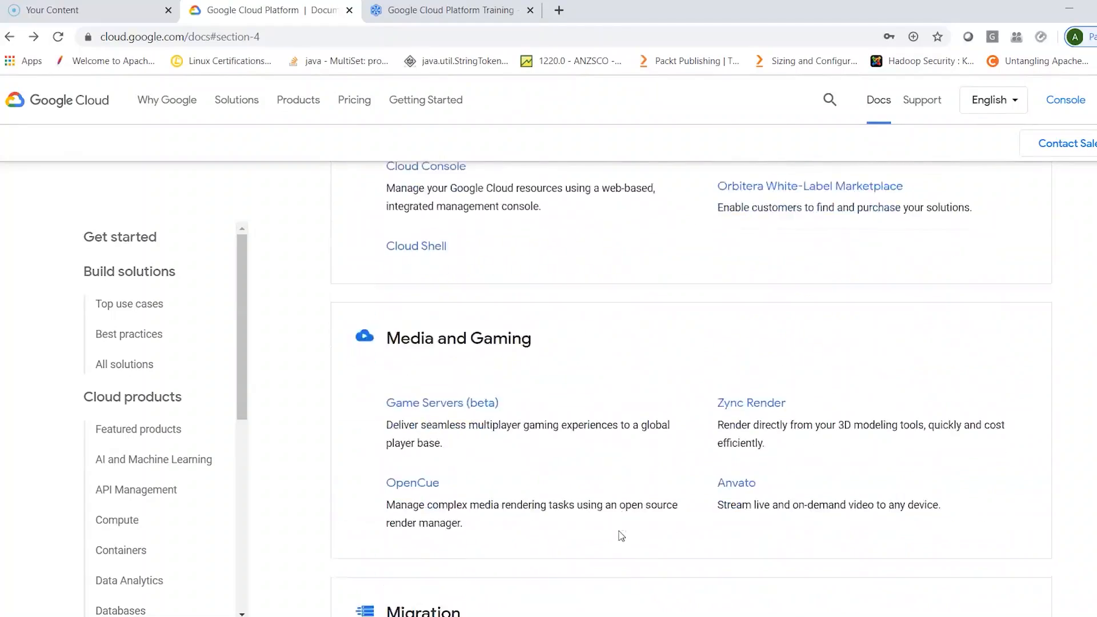
{"action": "scroll", "coordinate": [621, 538], "scroll_direction": "down", "scroll_amount": 5}
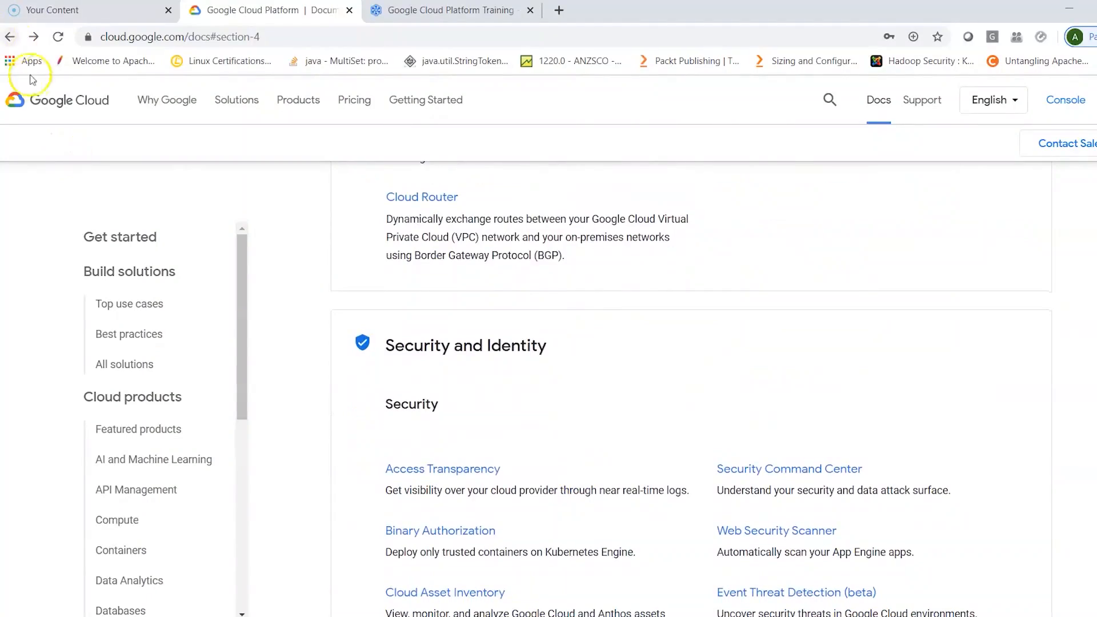
- Go back through the Build solutions section, viewing Top use cases and Best practices, to the Getting Started with Google Cloud Platform page
{"action": "left_click", "coordinate": [10, 37]}
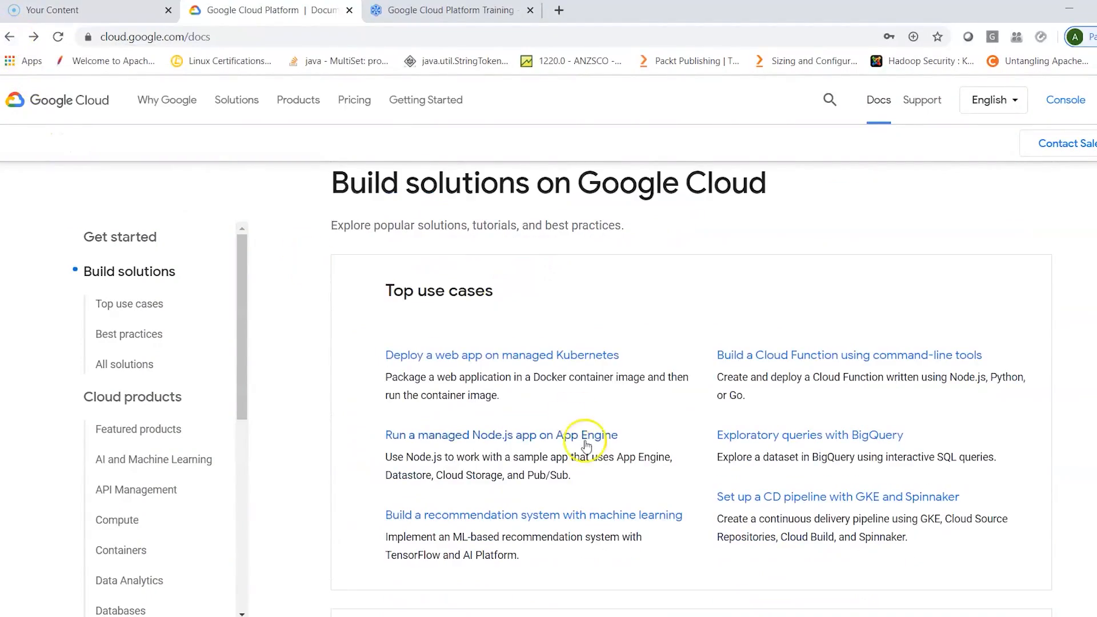
{"action": "scroll", "coordinate": [584, 446], "scroll_direction": "down", "scroll_amount": 6}
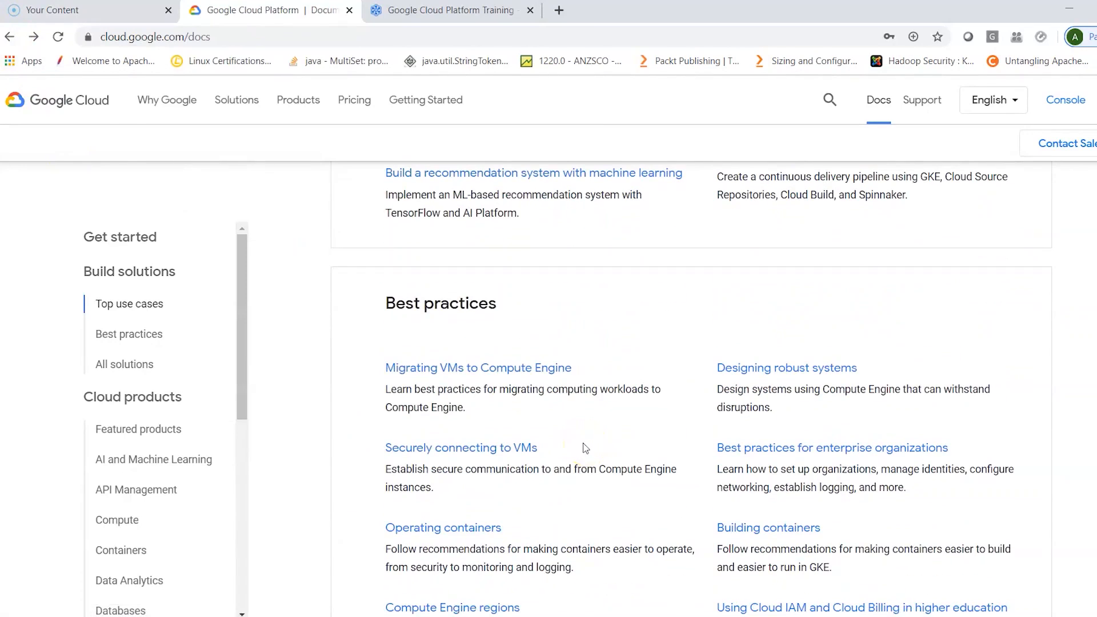
{"action": "left_click", "coordinate": [9, 38]}
{"action": "left_click", "coordinate": [8, 38]}
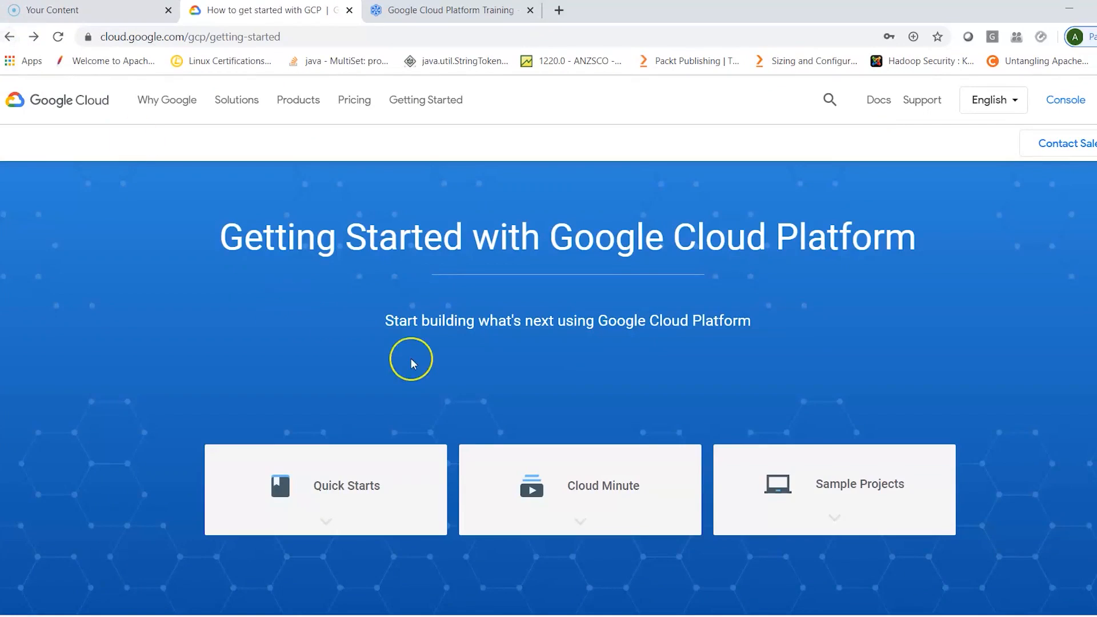
- Look through the Getting Started page's Developer and Management Tools and the Additional Resources cards
{"action": "scroll", "coordinate": [411, 361], "scroll_direction": "down", "scroll_amount": 10}
{"action": "scroll", "coordinate": [413, 363], "scroll_direction": "down", "scroll_amount": 15}
{"action": "scroll", "coordinate": [413, 363], "scroll_direction": "down", "scroll_amount": 12}
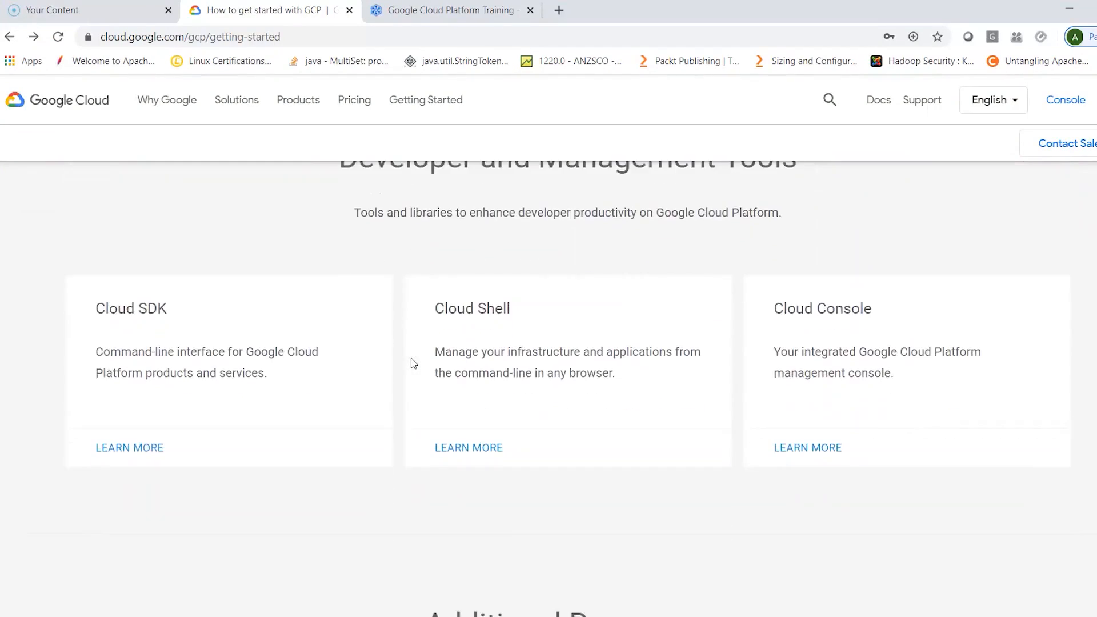
{"action": "scroll", "coordinate": [411, 363], "scroll_direction": "down", "scroll_amount": 1}
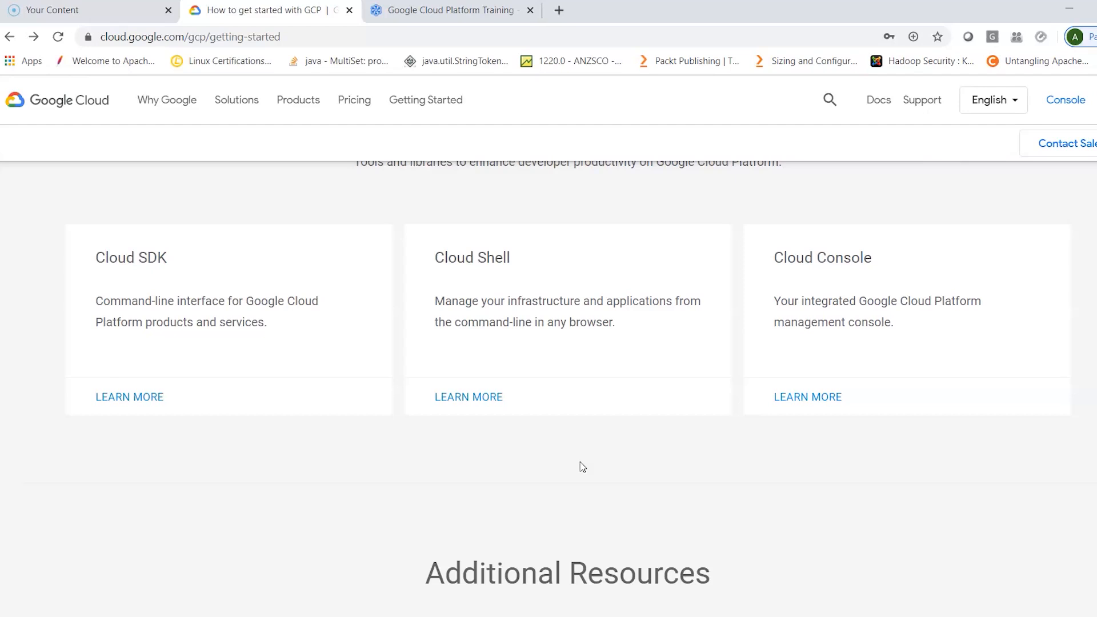
{"action": "scroll", "coordinate": [580, 462], "scroll_direction": "down", "scroll_amount": 5}
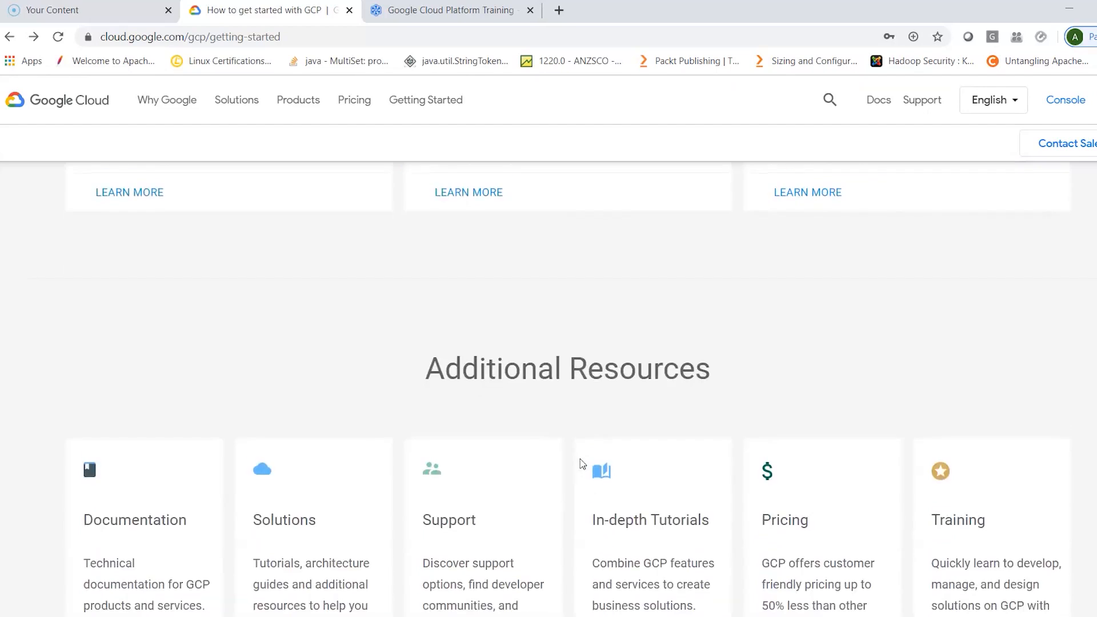
{"action": "scroll", "coordinate": [581, 462], "scroll_direction": "down", "scroll_amount": 3}
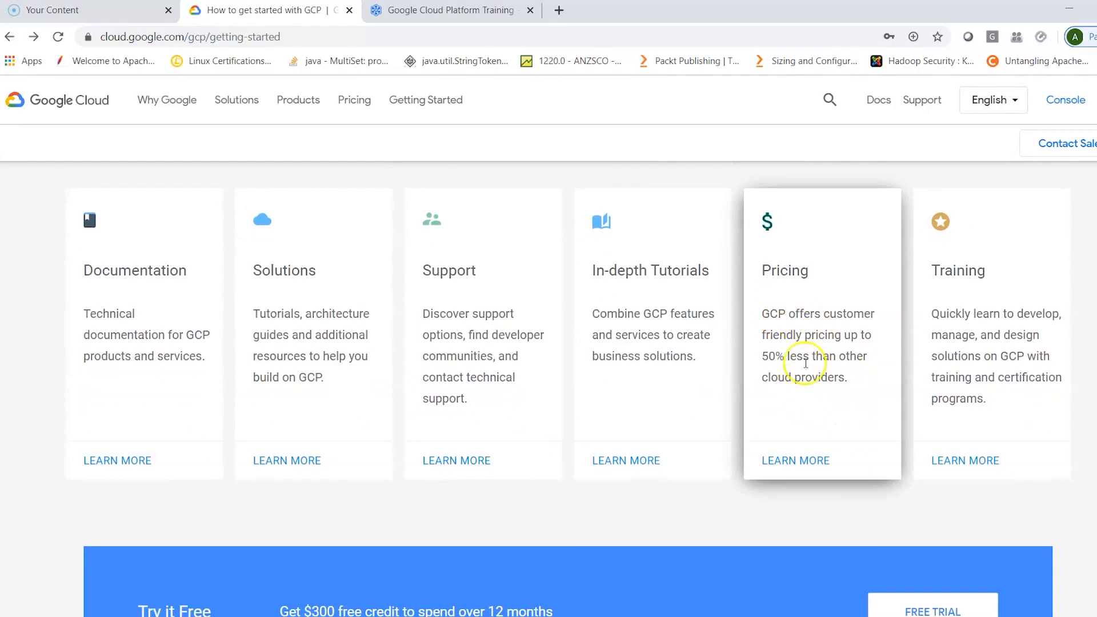
- Open the price list from the Pricing resource, look down to the Compute category, and open the Compute Engine pricing
{"action": "left_click", "coordinate": [805, 464]}
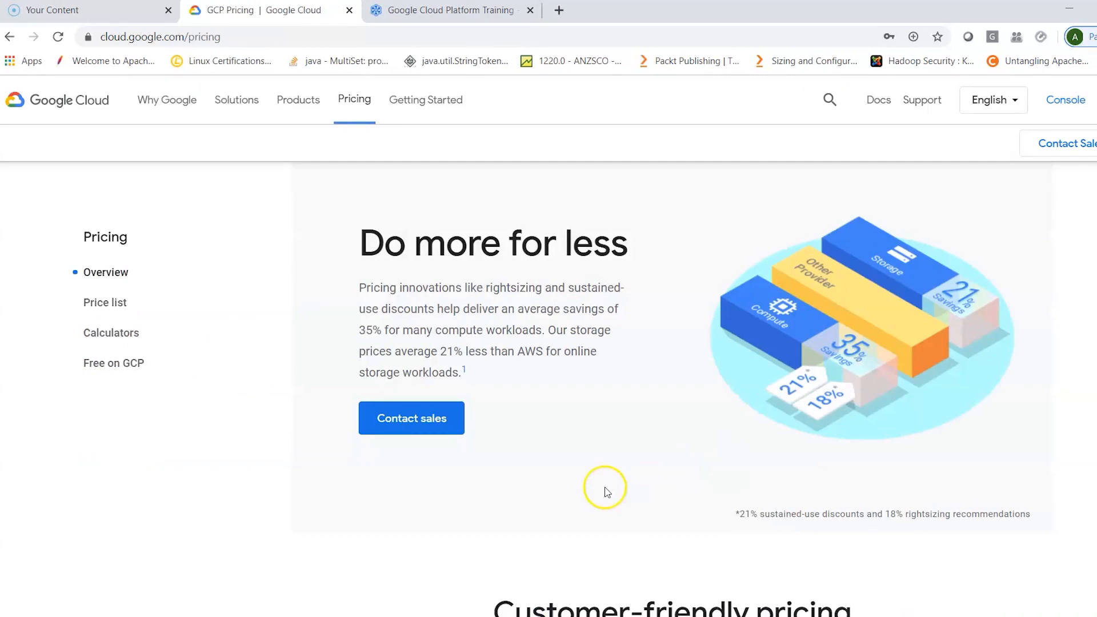
{"action": "left_click", "coordinate": [120, 304]}
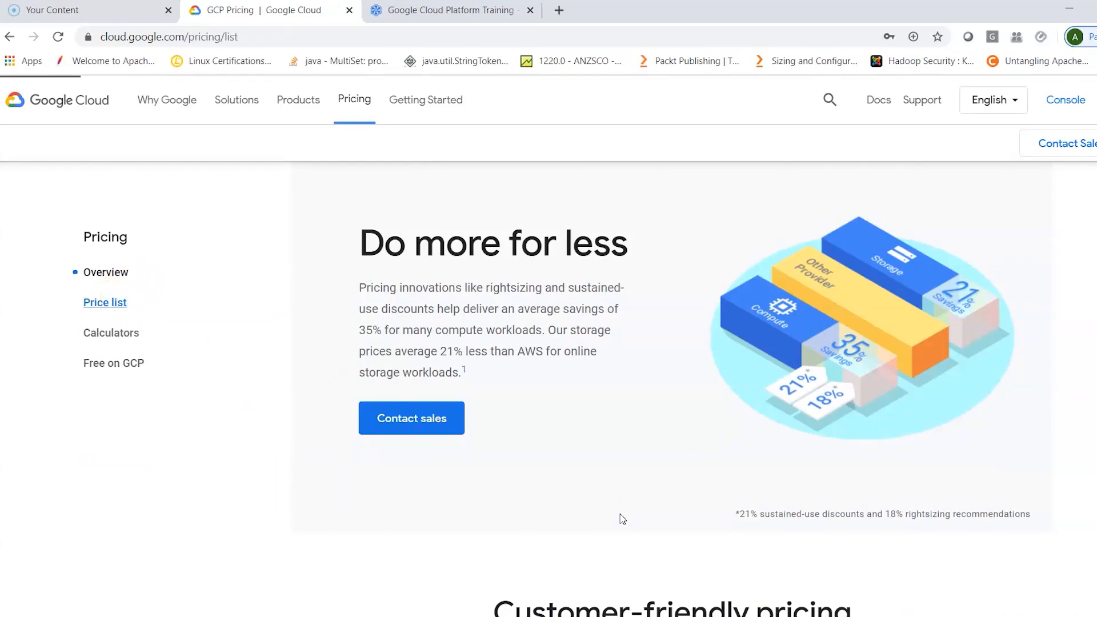
{"action": "scroll", "coordinate": [623, 519], "scroll_direction": "down", "scroll_amount": 6}
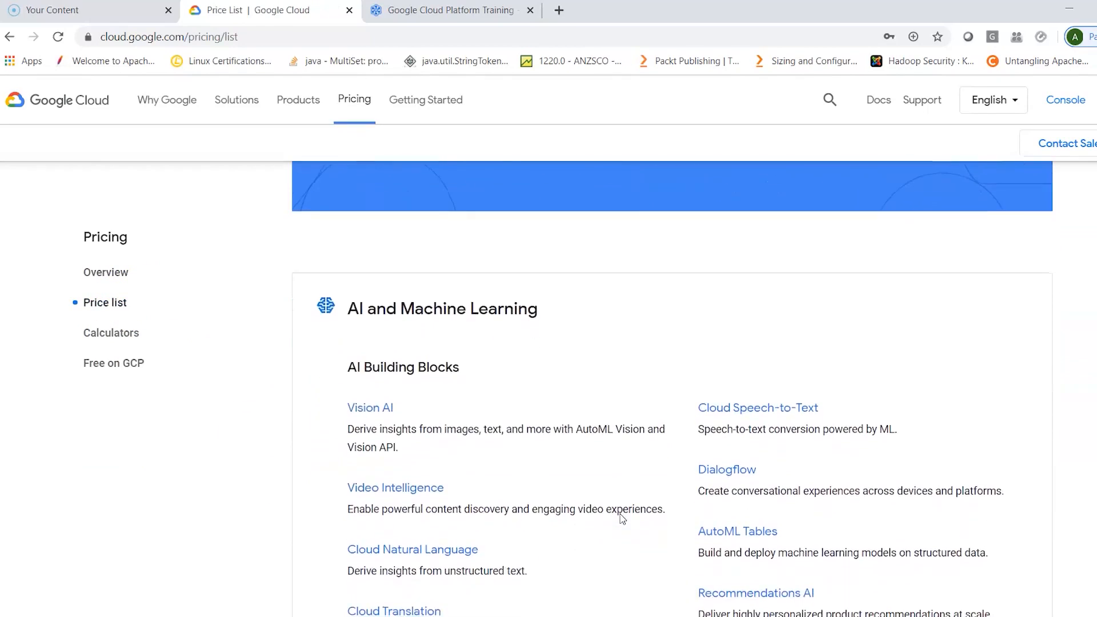
{"action": "scroll", "coordinate": [622, 519], "scroll_direction": "down", "scroll_amount": 10}
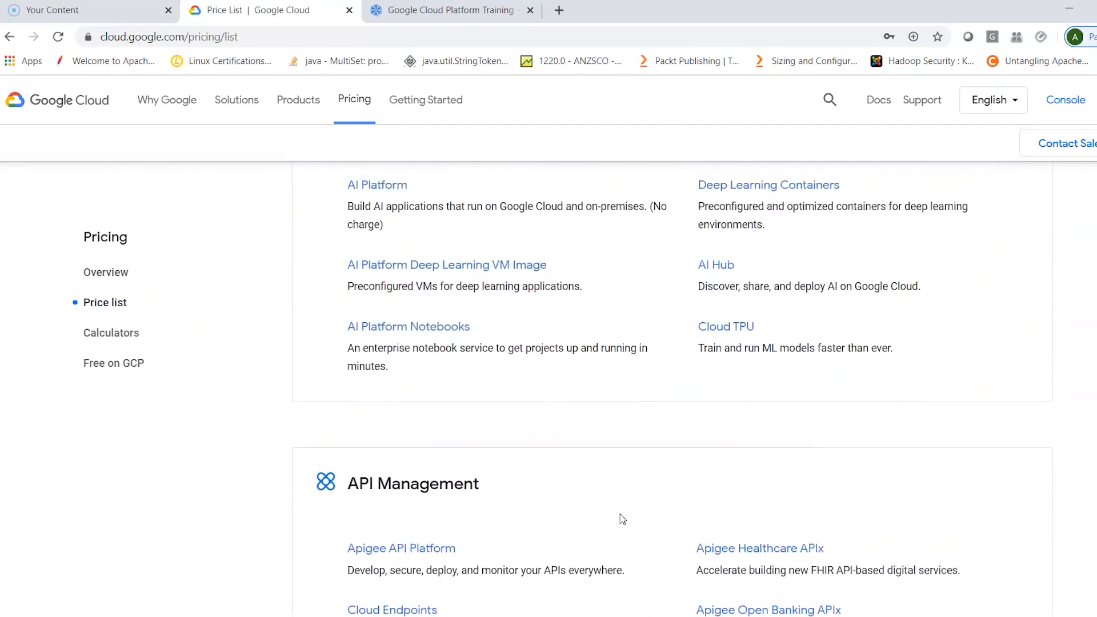
{"action": "scroll", "coordinate": [623, 519], "scroll_direction": "down", "scroll_amount": 6}
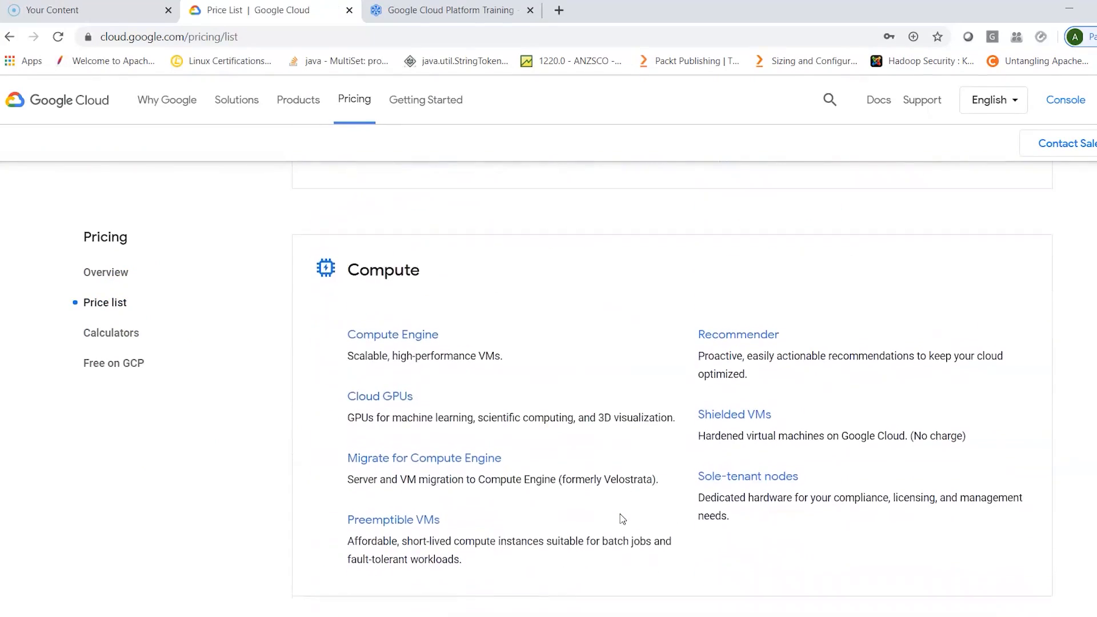
{"action": "left_click", "coordinate": [425, 319]}
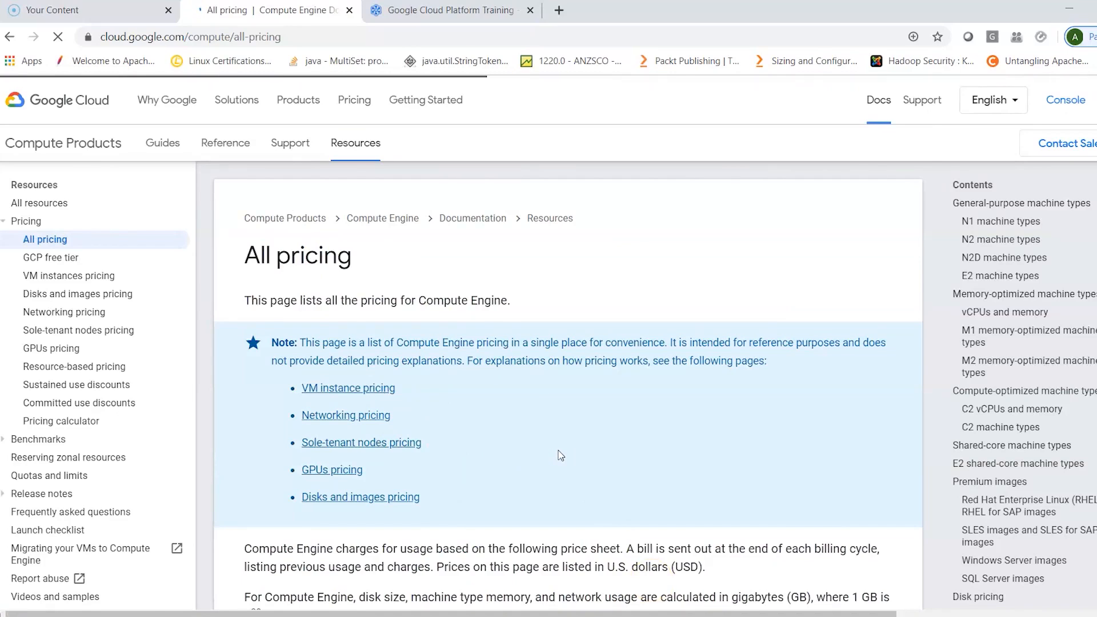
- Read the Compute Engine All pricing introduction and the N1 machine types price table under General-purpose machine types
{"action": "scroll", "coordinate": [561, 455], "scroll_direction": "down", "scroll_amount": 2}
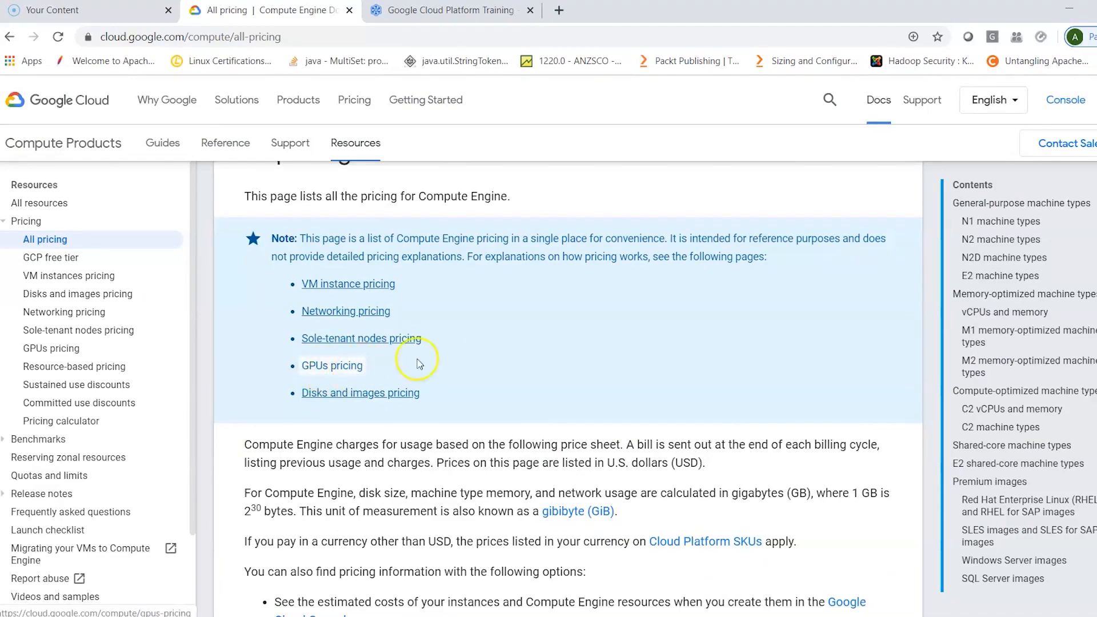
{"action": "scroll", "coordinate": [523, 381], "scroll_direction": "down", "scroll_amount": 1}
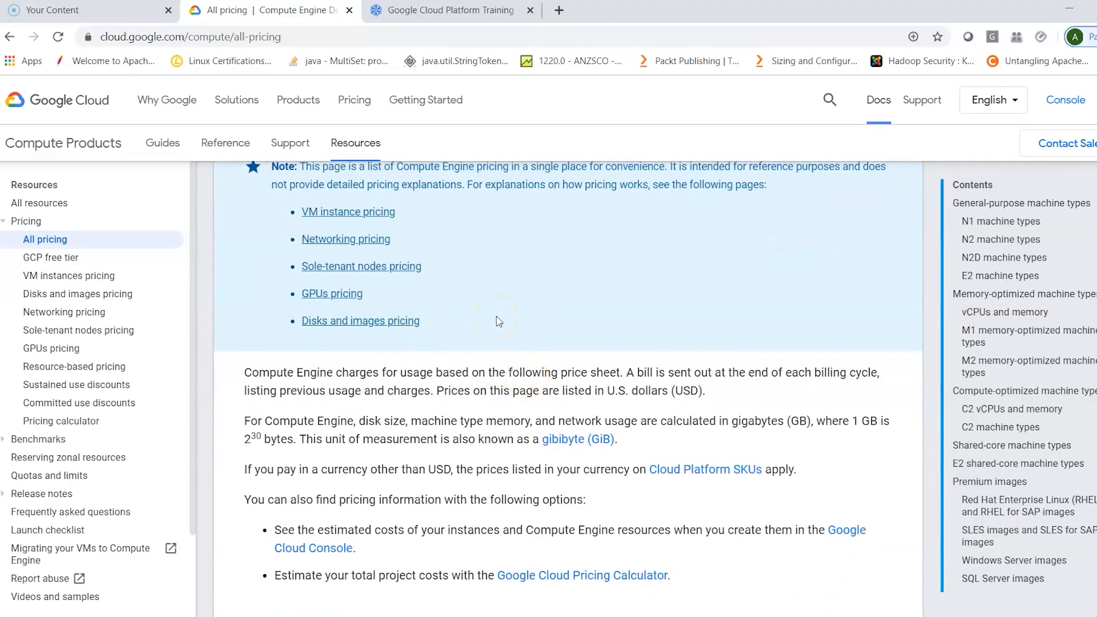
{"action": "scroll", "coordinate": [499, 321], "scroll_direction": "down", "scroll_amount": 5}
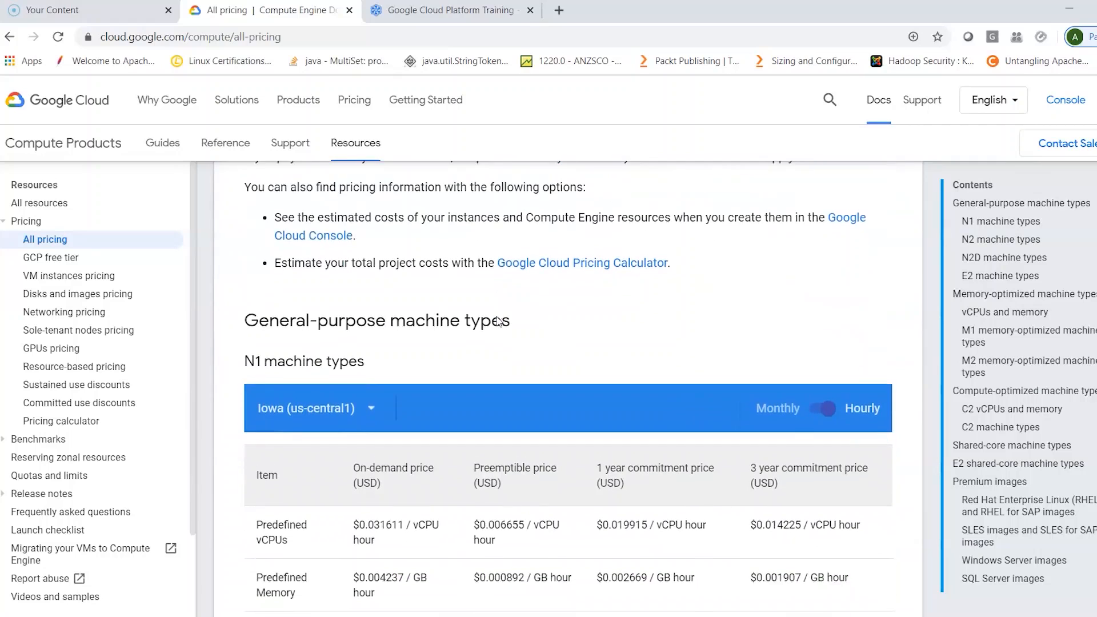
{"action": "scroll", "coordinate": [498, 321], "scroll_direction": "down", "scroll_amount": 2}
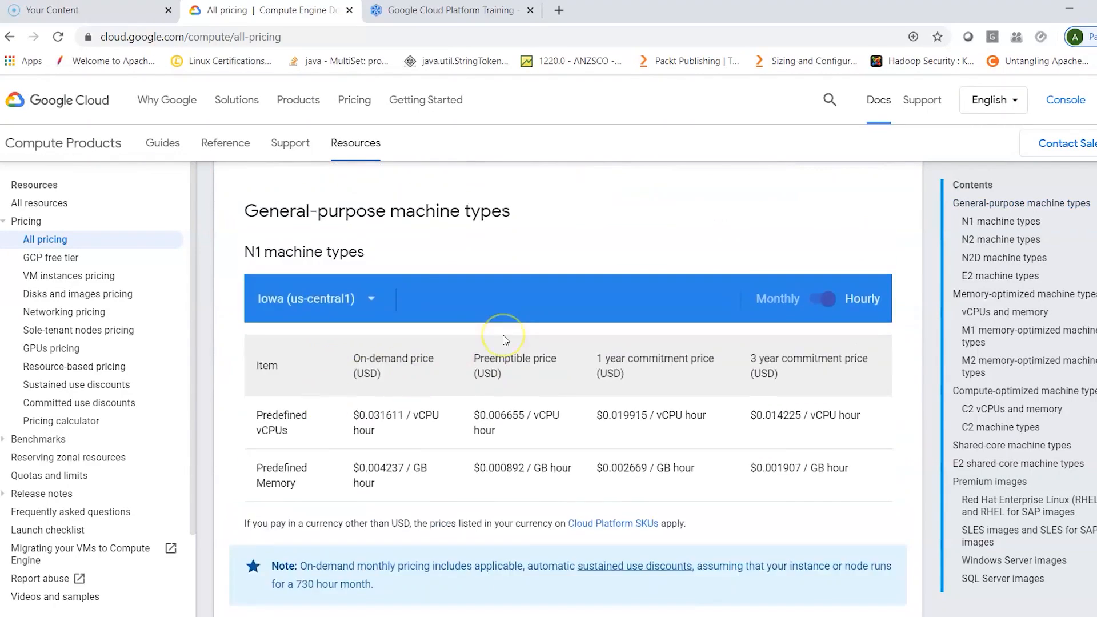
{"action": "scroll", "coordinate": [505, 340], "scroll_direction": "up", "scroll_amount": 2}
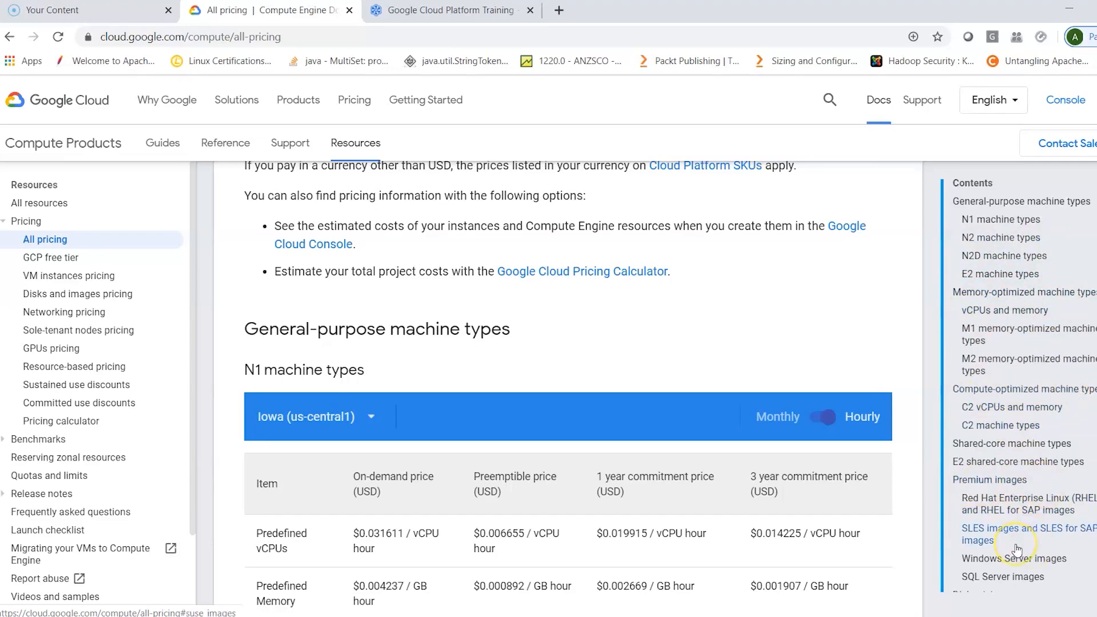
- Look through the All pricing page's contents list, from Premium images and Disk pricing down to GPU pricing
{"action": "scroll", "coordinate": [1016, 550], "scroll_direction": "down", "scroll_amount": 2}
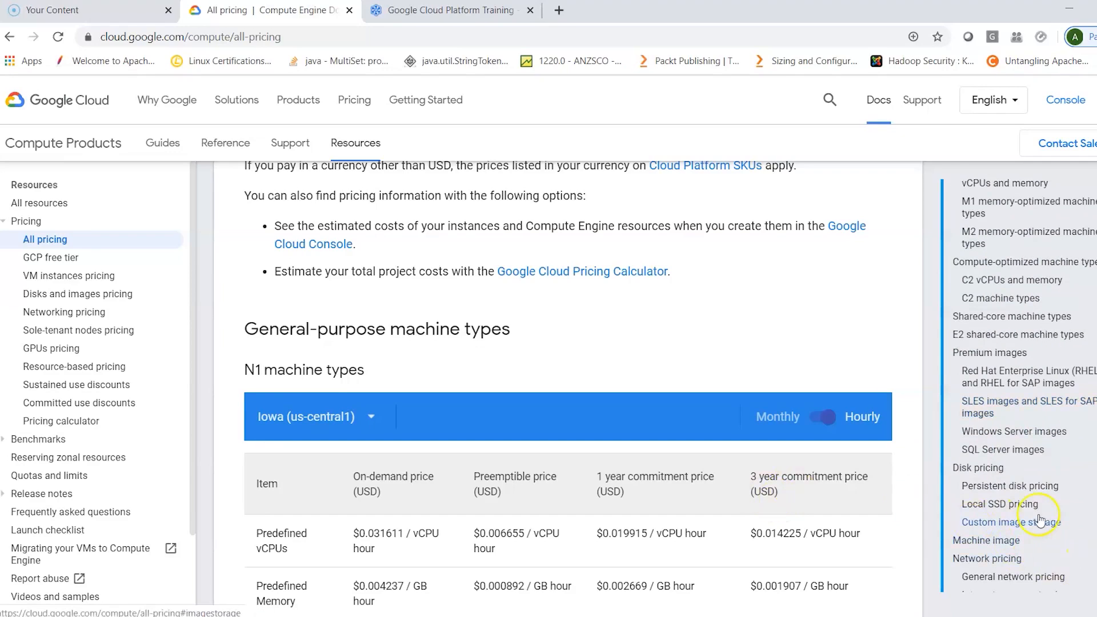
{"action": "scroll", "coordinate": [1040, 520], "scroll_direction": "down", "scroll_amount": 3}
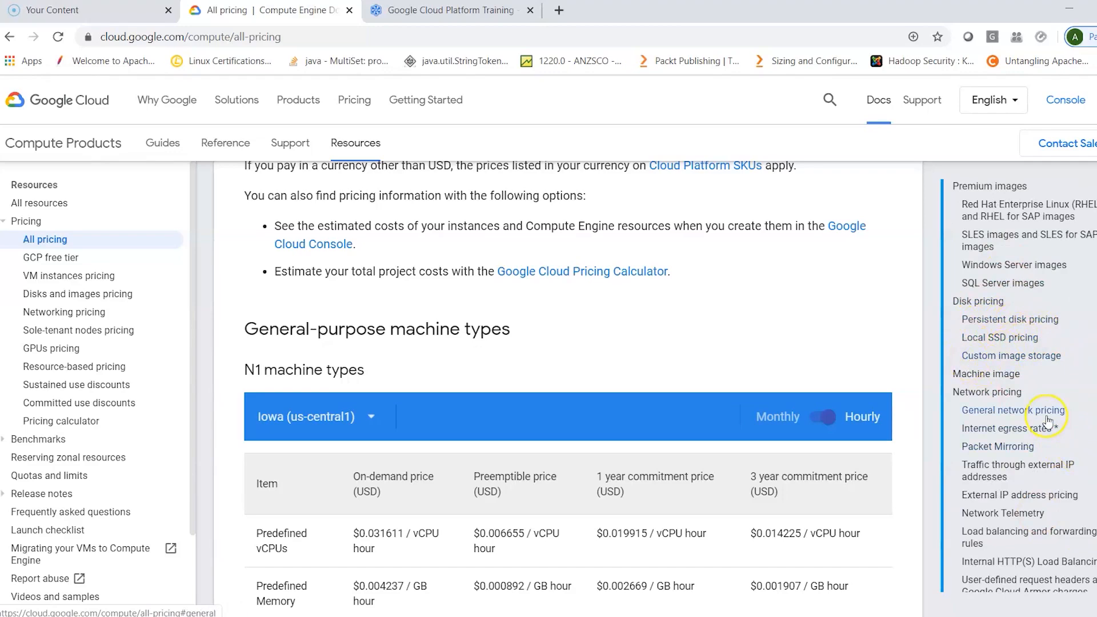
{"action": "scroll", "coordinate": [1048, 419], "scroll_direction": "down", "scroll_amount": 2}
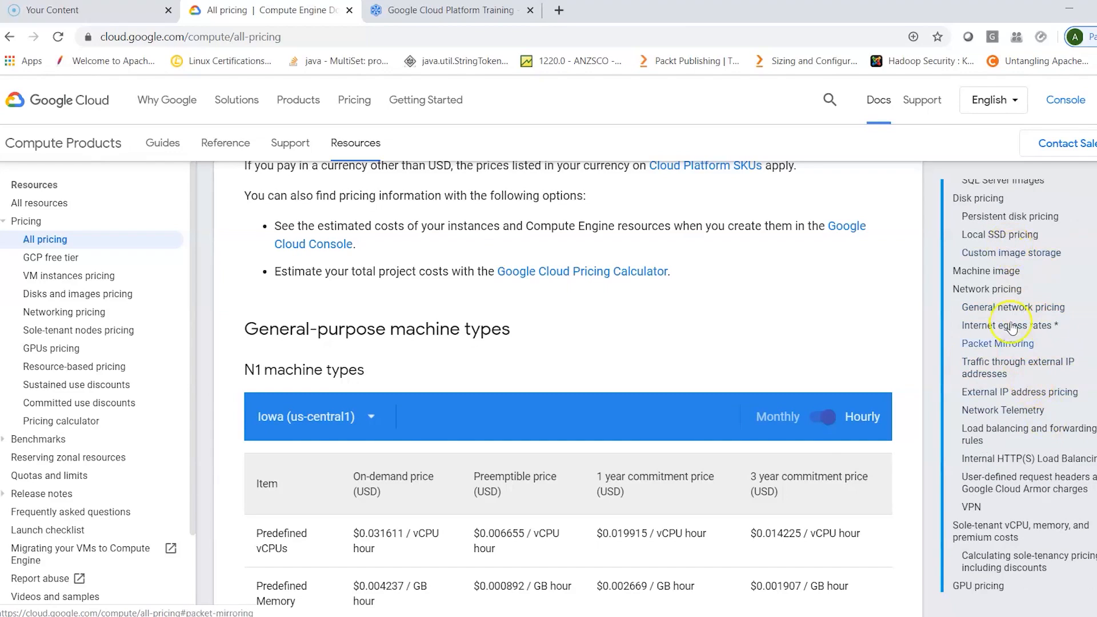
- Examine the N1 machine types pricing, open its region list, and review the N1 standard machine types table
{"action": "scroll", "coordinate": [1051, 521], "scroll_direction": "down", "scroll_amount": 3}
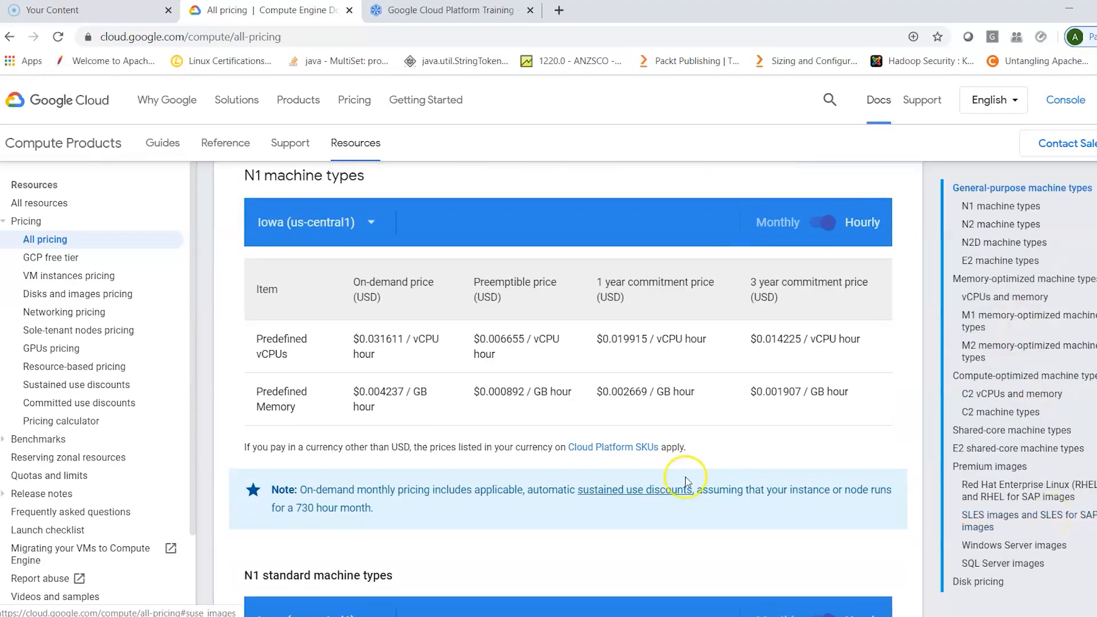
{"action": "scroll", "coordinate": [683, 485], "scroll_direction": "up", "scroll_amount": 2}
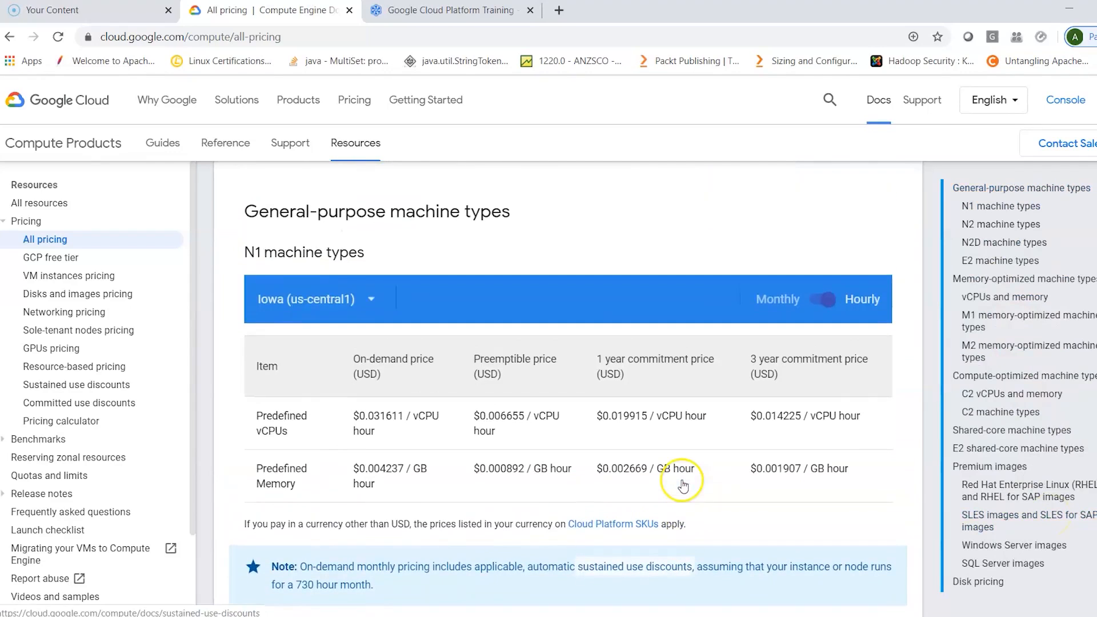
{"action": "left_click", "coordinate": [369, 299]}
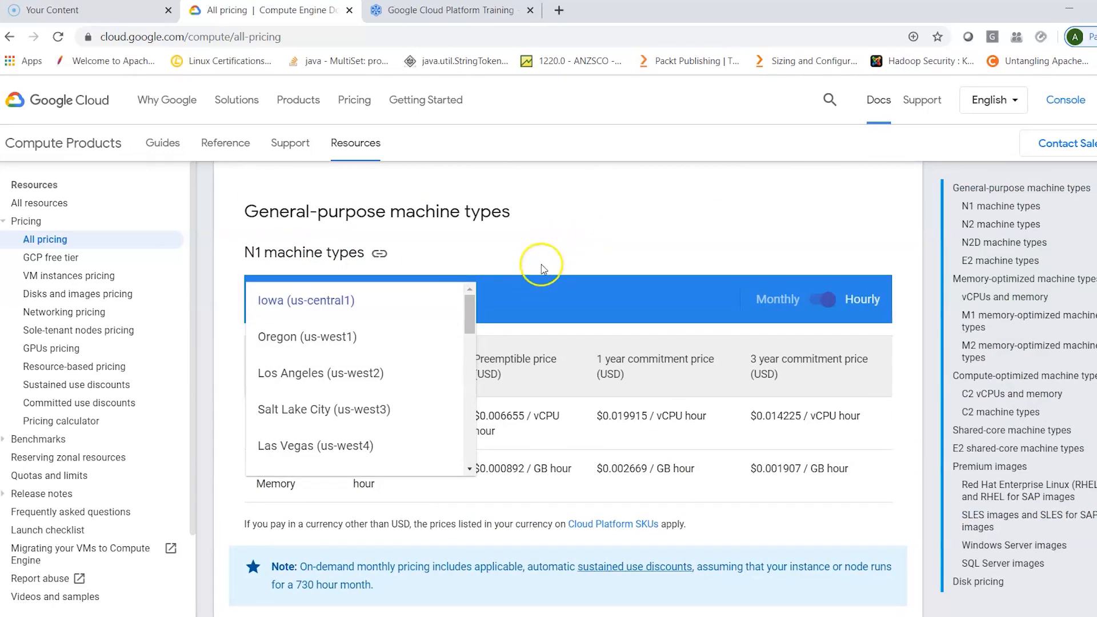
{"action": "scroll", "coordinate": [744, 384], "scroll_direction": "down", "scroll_amount": 1}
{"action": "scroll", "coordinate": [744, 383], "scroll_direction": "down", "scroll_amount": 9}
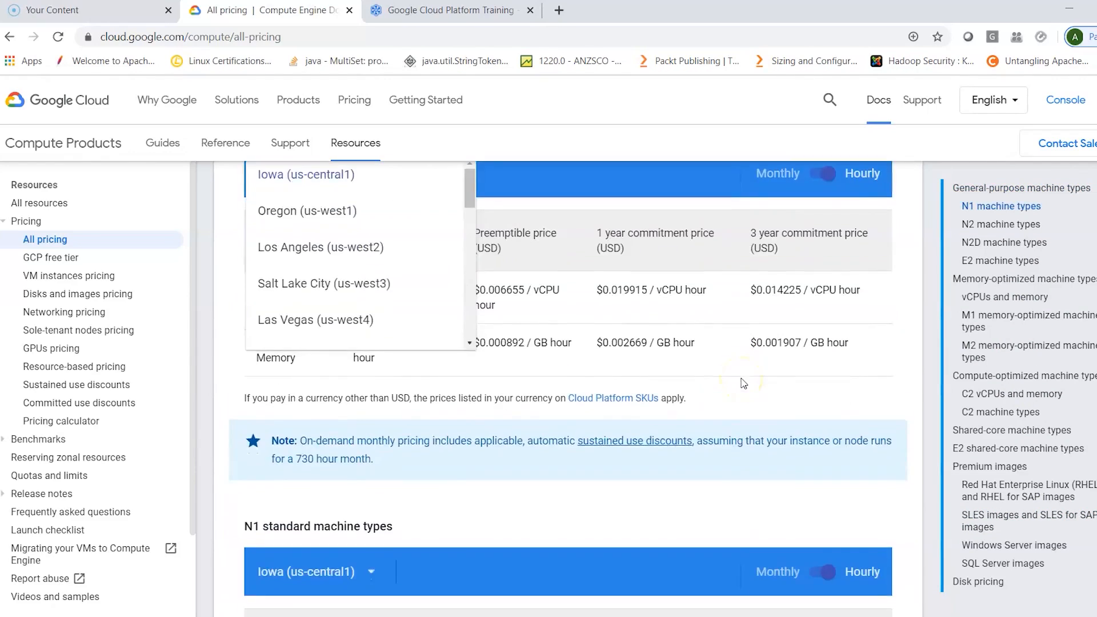
{"action": "scroll", "coordinate": [744, 383], "scroll_direction": "down", "scroll_amount": 4}
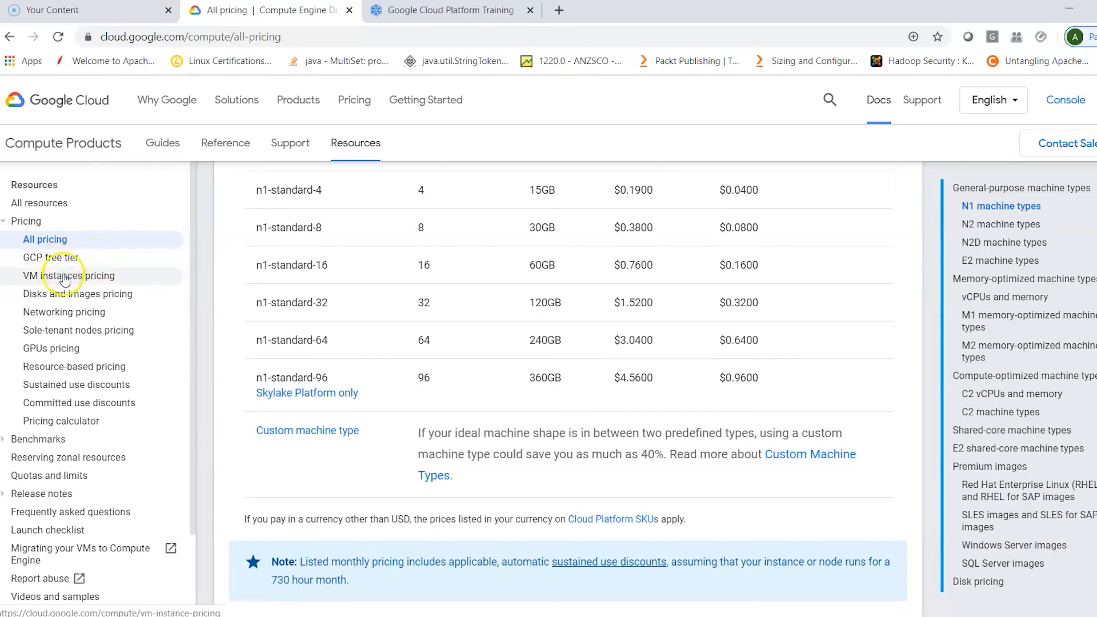
- Open VM instances pricing and read from the billing model through Resource-based pricing to the General-purpose machine type family
{"action": "left_click", "coordinate": [93, 279]}
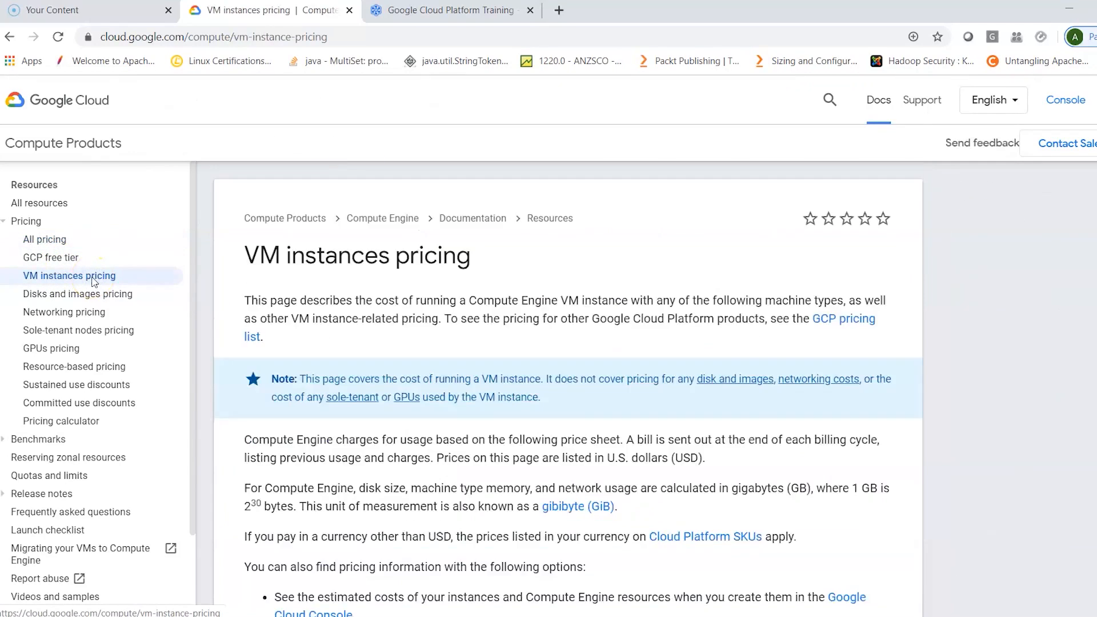
{"action": "scroll", "coordinate": [479, 502], "scroll_direction": "down", "scroll_amount": 3}
{"action": "scroll", "coordinate": [479, 501], "scroll_direction": "down", "scroll_amount": 5}
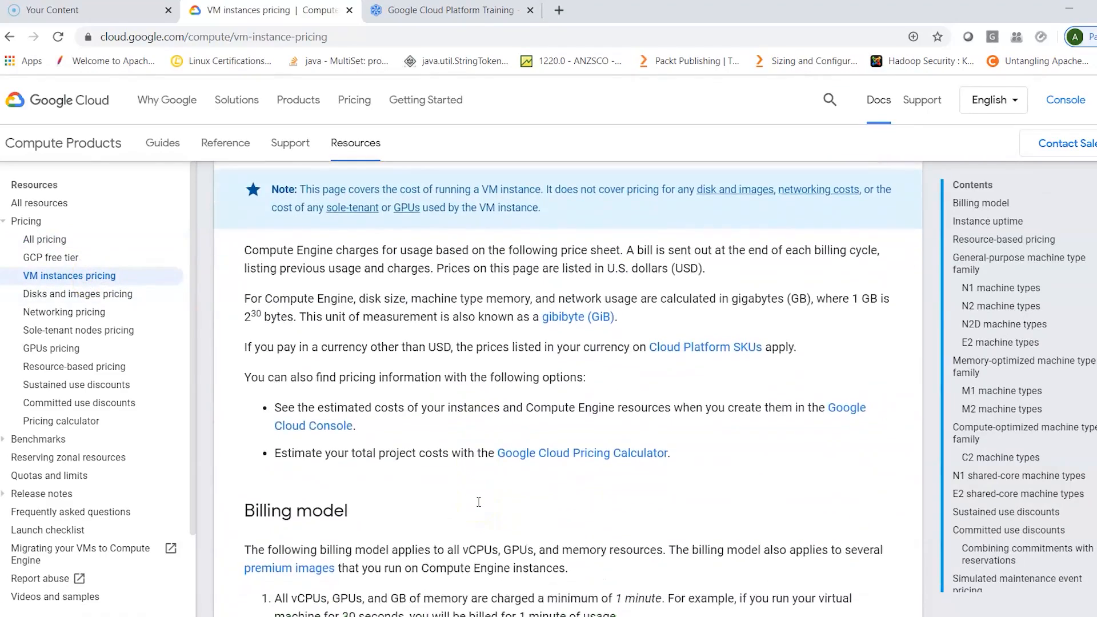
{"action": "scroll", "coordinate": [479, 502], "scroll_direction": "down", "scroll_amount": 8}
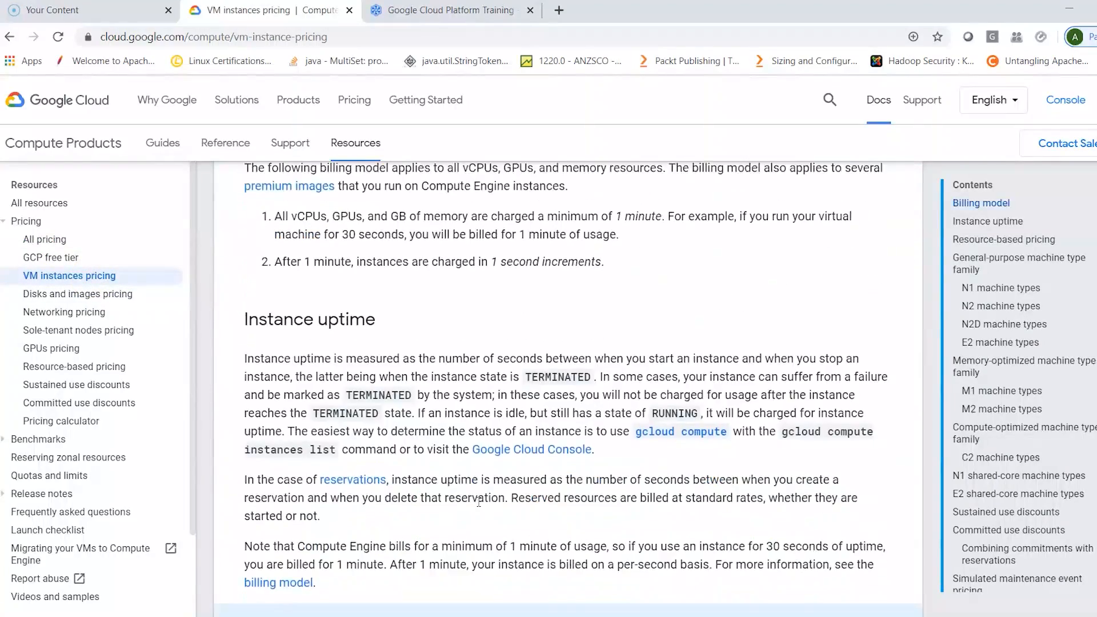
{"action": "scroll", "coordinate": [478, 503], "scroll_direction": "down", "scroll_amount": 4}
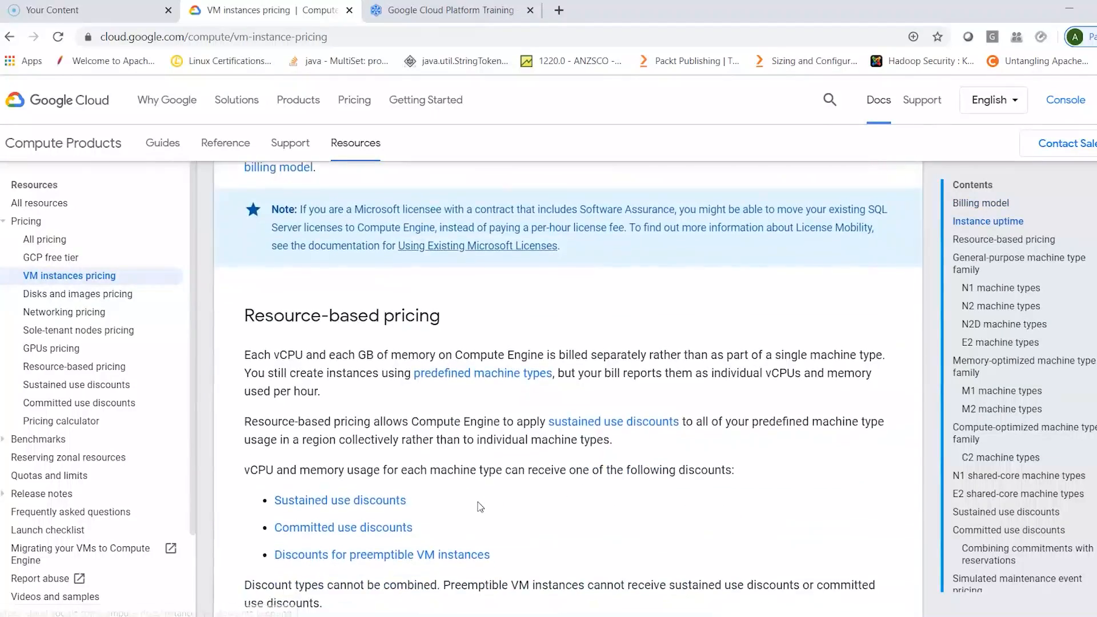
{"action": "scroll", "coordinate": [479, 502], "scroll_direction": "down", "scroll_amount": 1}
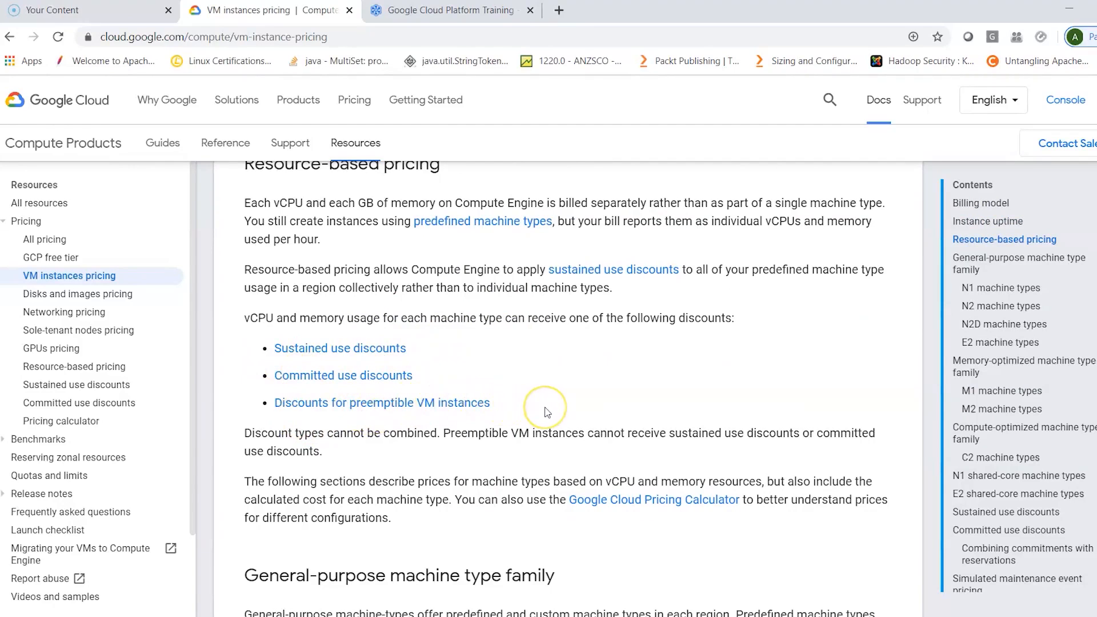
{"action": "scroll", "coordinate": [547, 412], "scroll_direction": "down", "scroll_amount": 7}
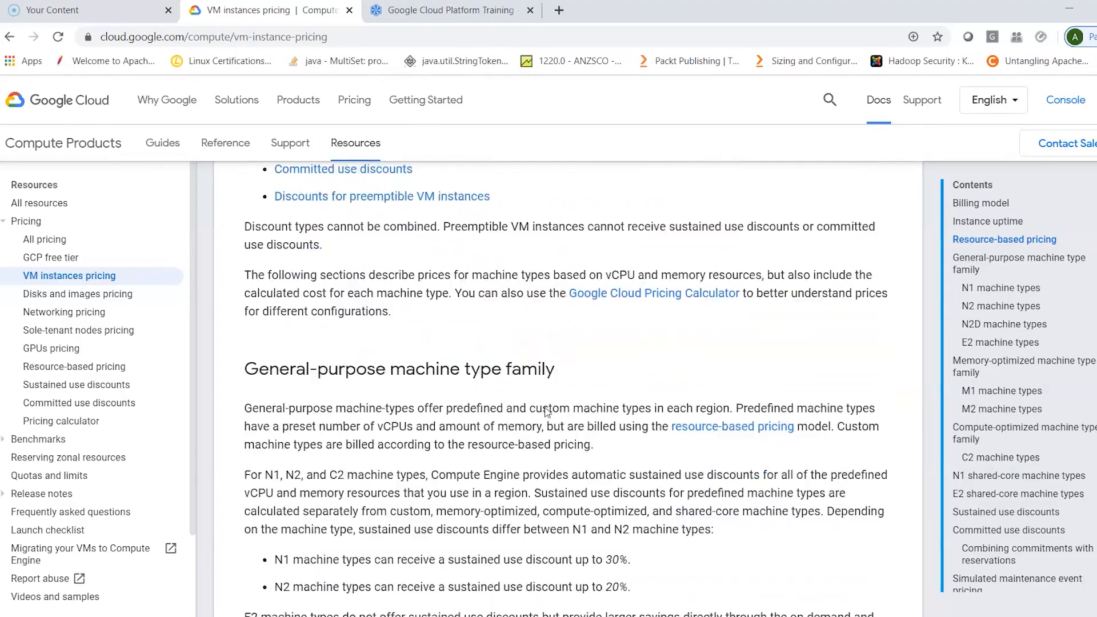
{"action": "scroll", "coordinate": [547, 412], "scroll_direction": "down", "scroll_amount": 1}
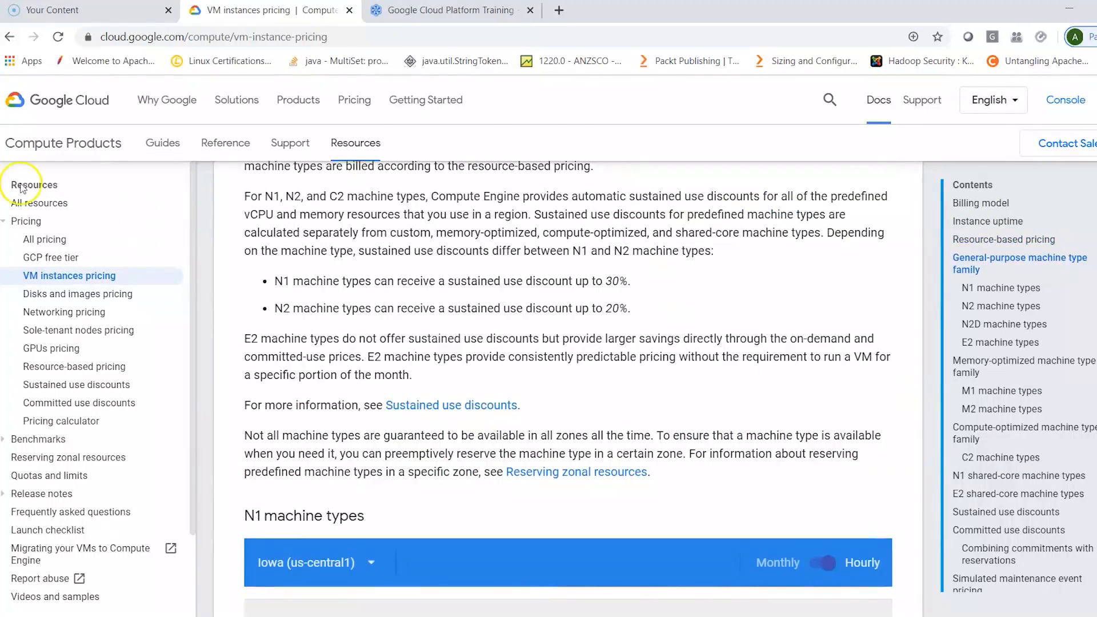
- View Compute Engine's All resources and Support pages, and go back to the Getting Started page's resource cards
{"action": "left_click", "coordinate": [22, 205]}
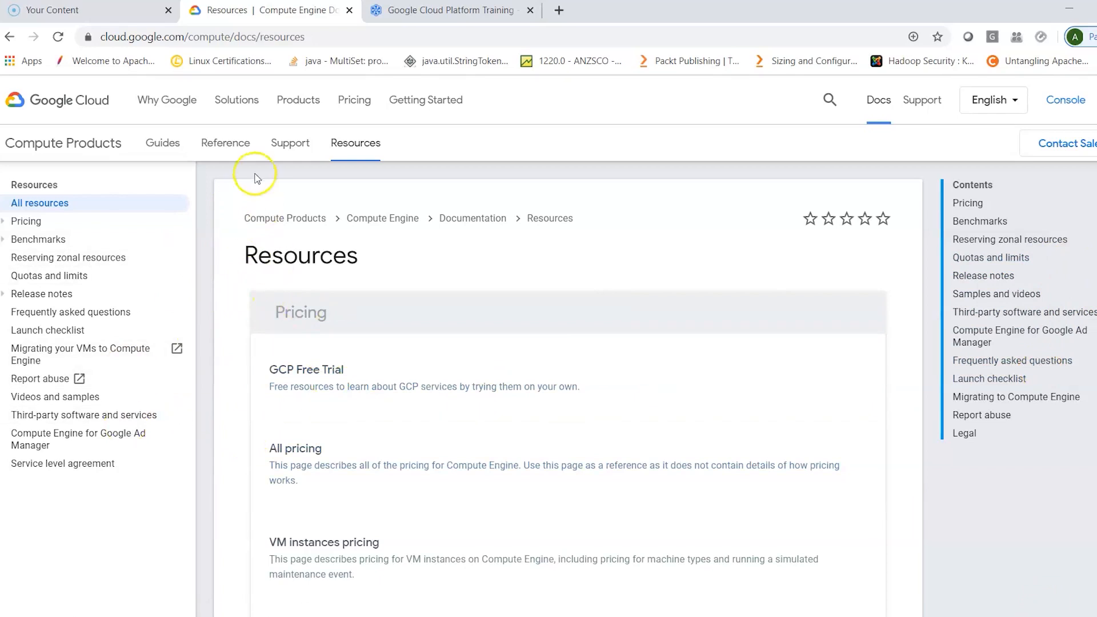
{"action": "left_click", "coordinate": [288, 150]}
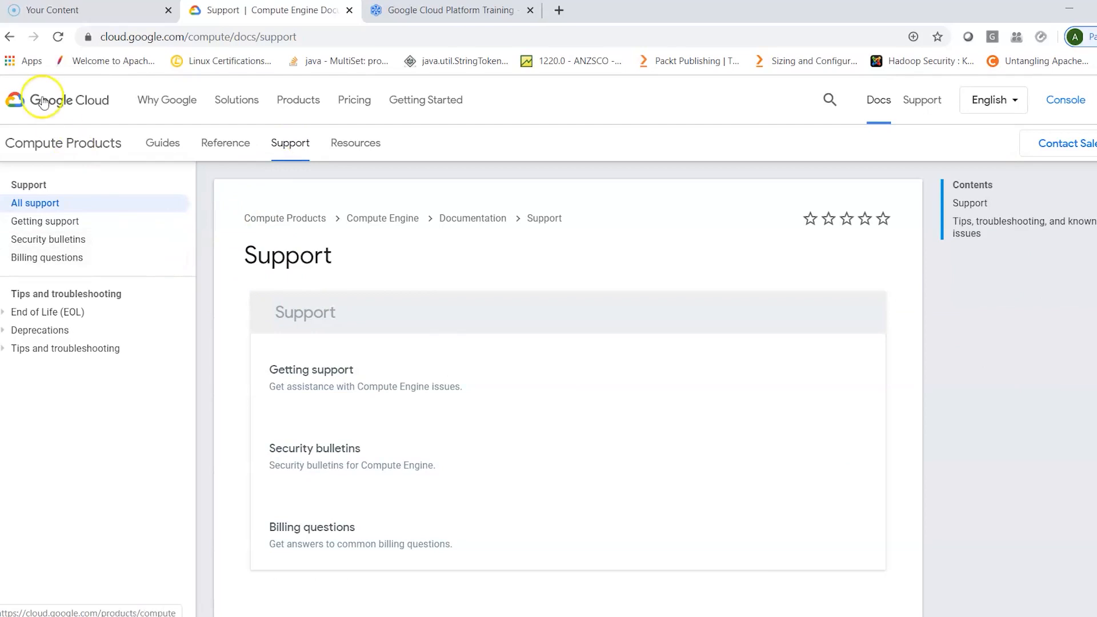
{"action": "left_click", "coordinate": [9, 36]}
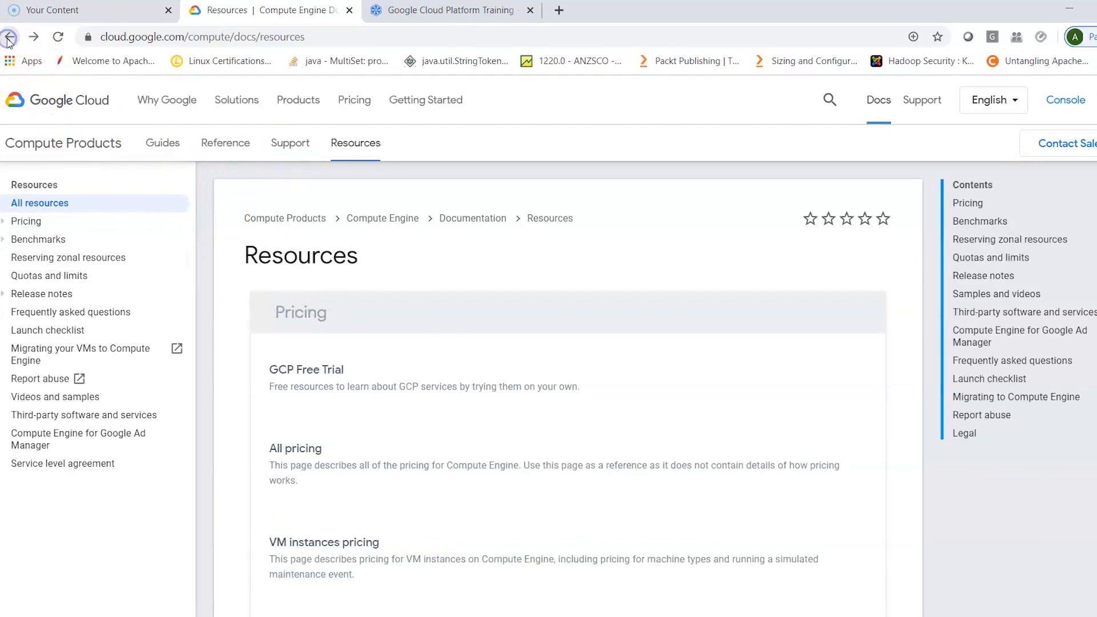
{"action": "left_click", "coordinate": [9, 36]}
{"action": "left_click", "coordinate": [9, 38]}
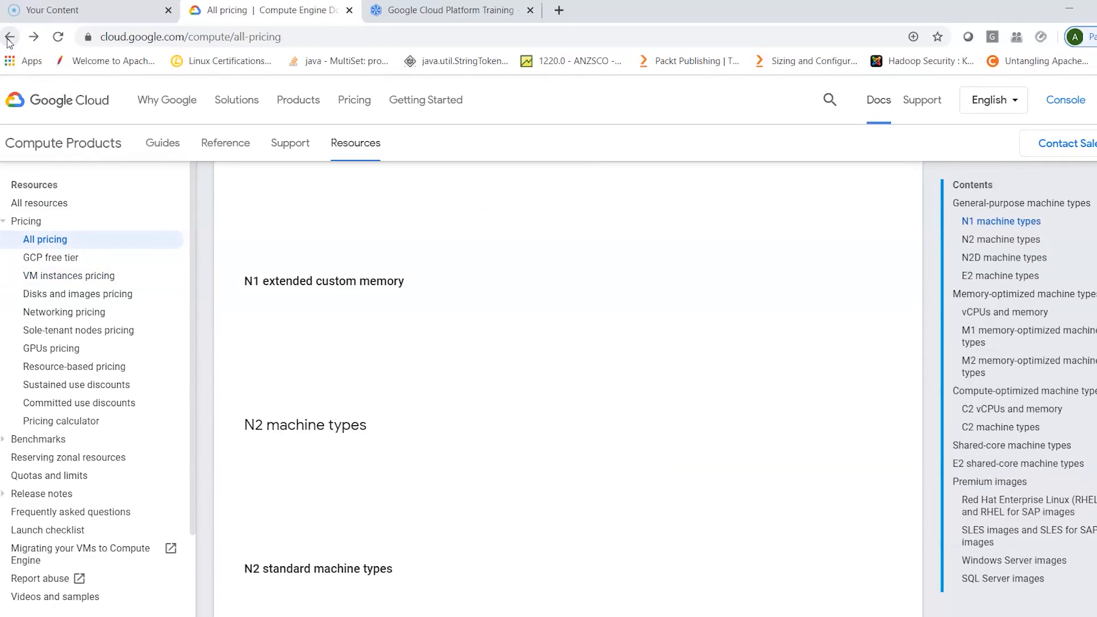
{"action": "left_click", "coordinate": [8, 38]}
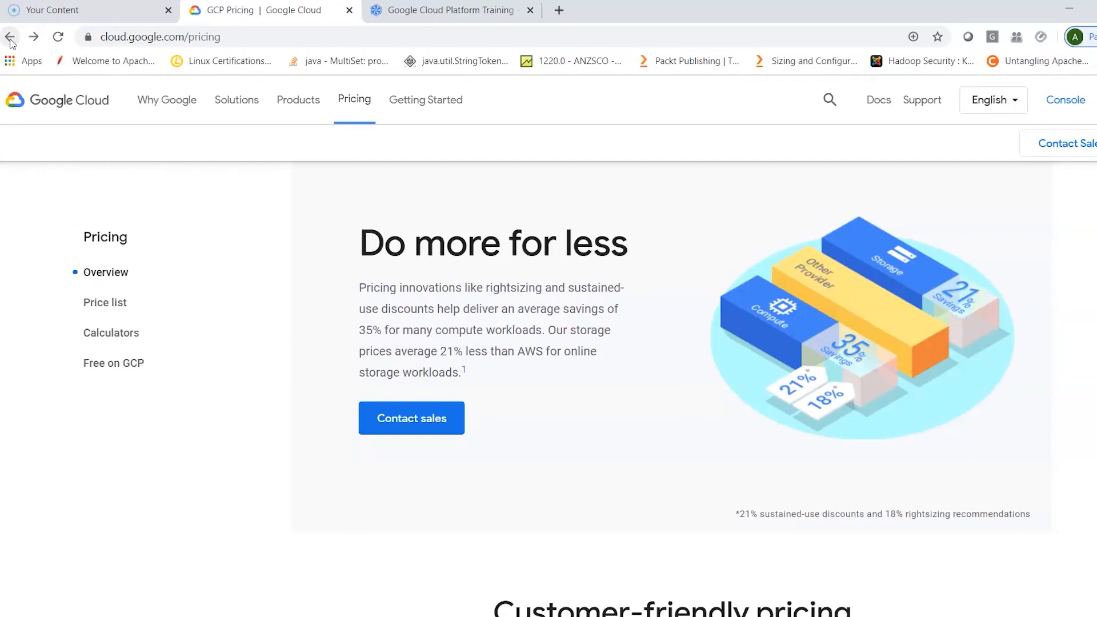
{"action": "left_click", "coordinate": [10, 39]}
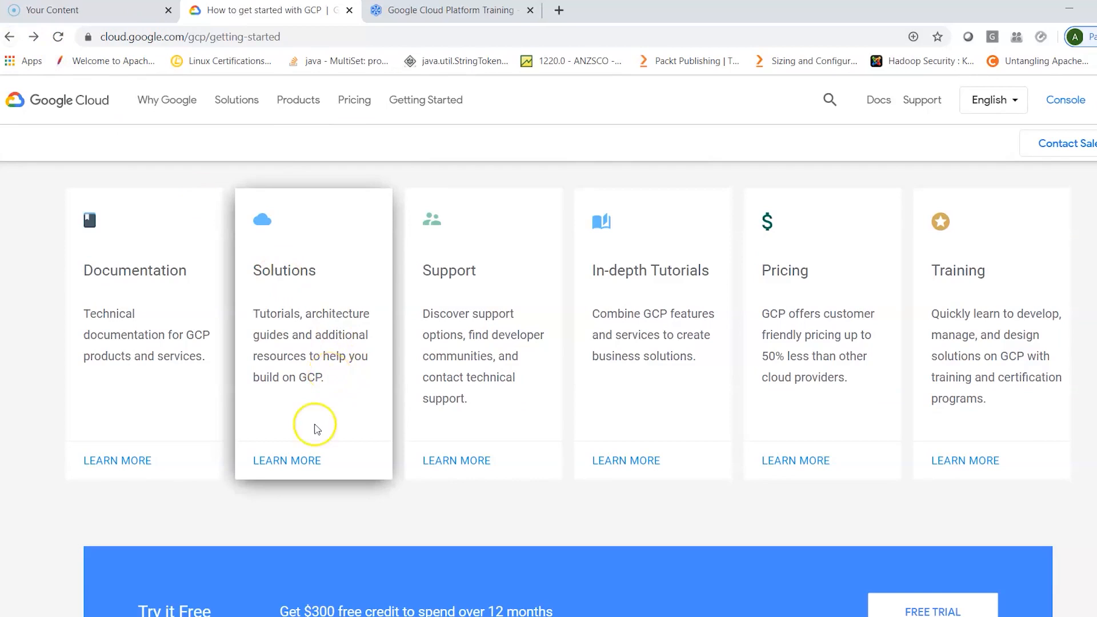
- Open the Solutions resource and review the Featured and Infrastructure modernization sections, returning to the start of the page
{"action": "left_click", "coordinate": [308, 462]}
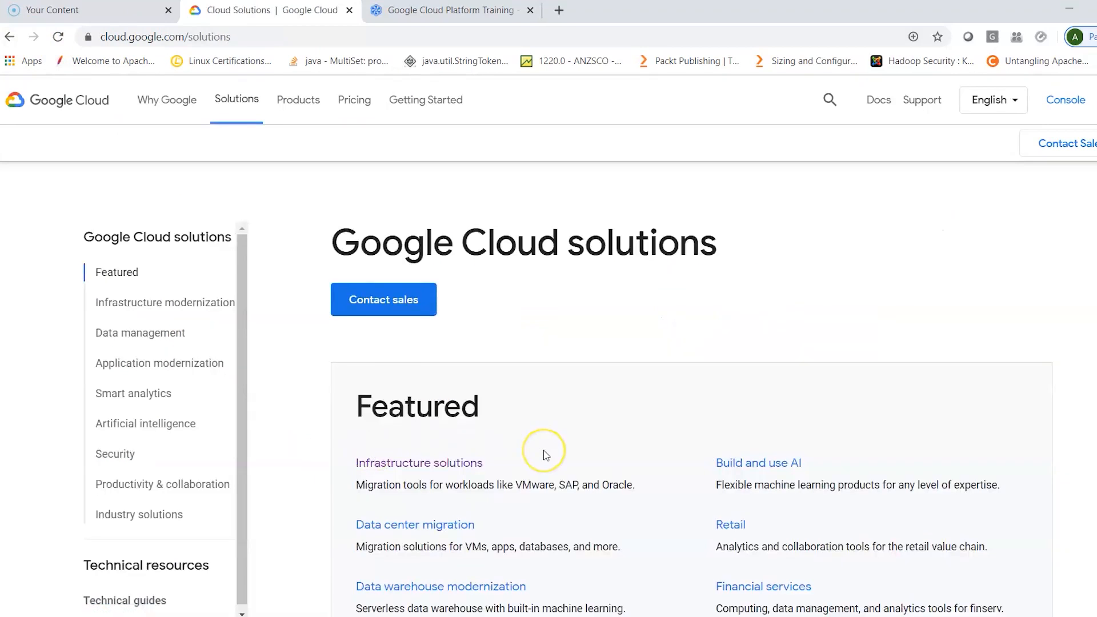
{"action": "scroll", "coordinate": [544, 456], "scroll_direction": "down", "scroll_amount": 3}
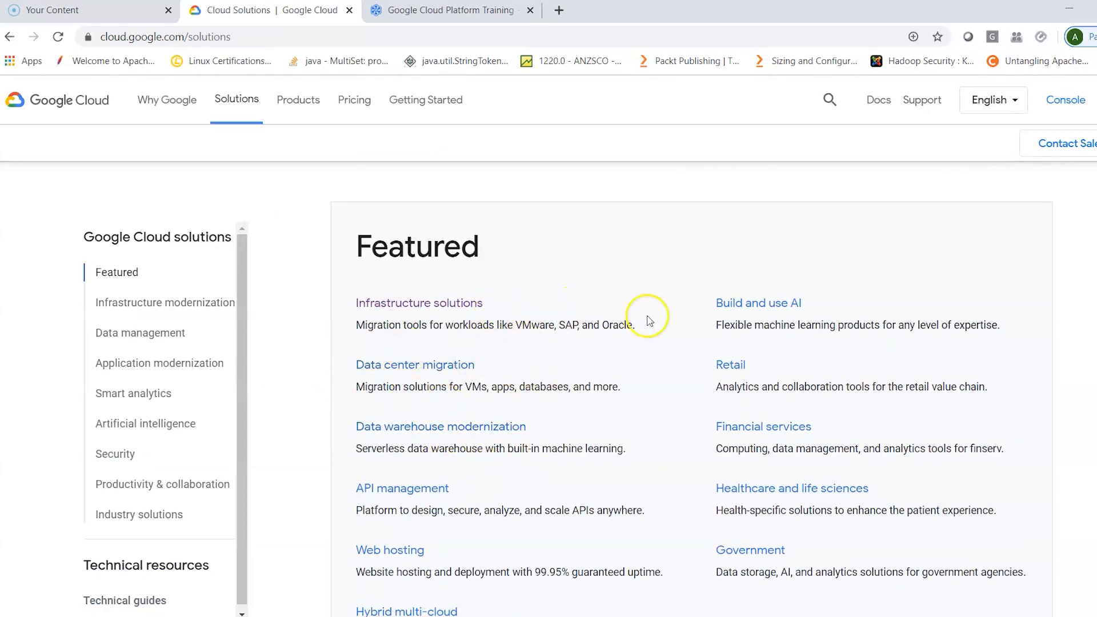
{"action": "scroll", "coordinate": [661, 345], "scroll_direction": "down", "scroll_amount": 1}
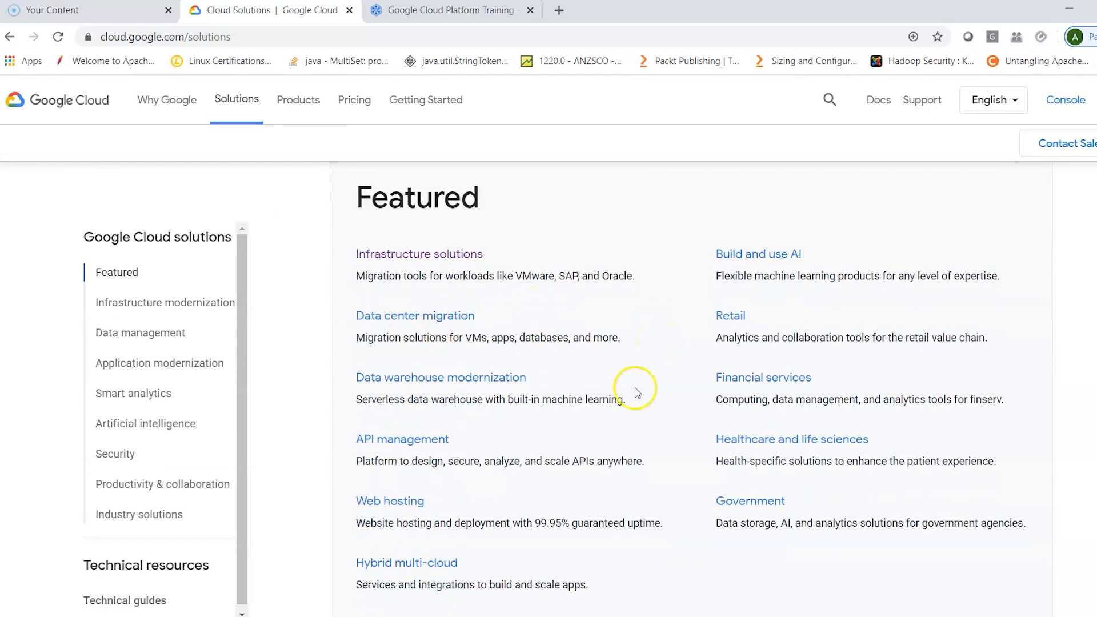
{"action": "scroll", "coordinate": [649, 475], "scroll_direction": "down", "scroll_amount": 1}
{"action": "scroll", "coordinate": [649, 475], "scroll_direction": "down", "scroll_amount": 6}
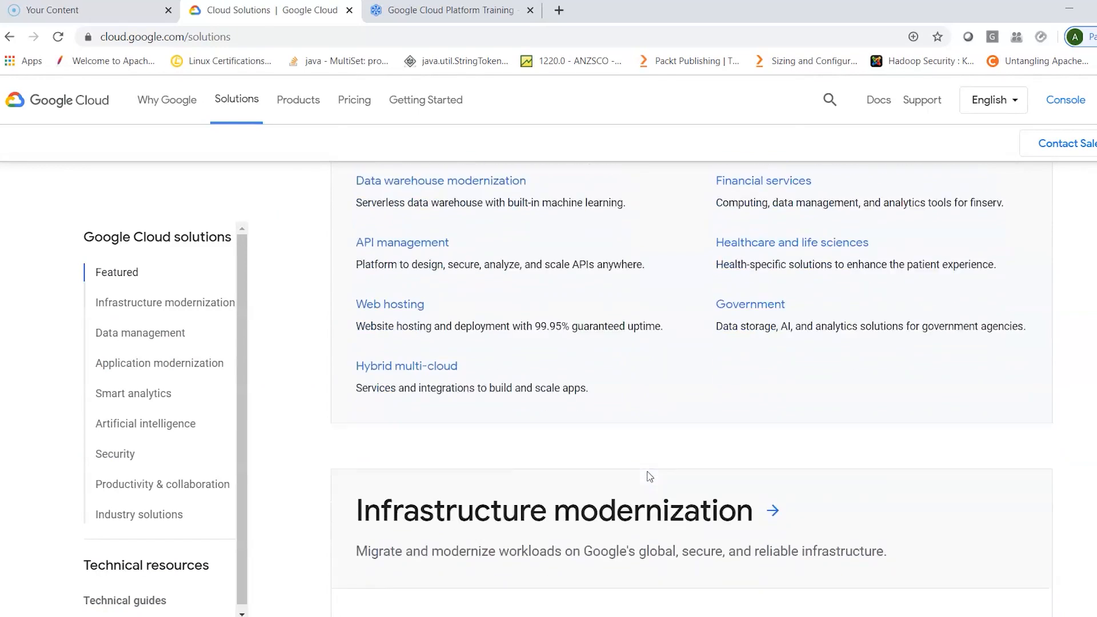
{"action": "scroll", "coordinate": [650, 477], "scroll_direction": "down", "scroll_amount": 3}
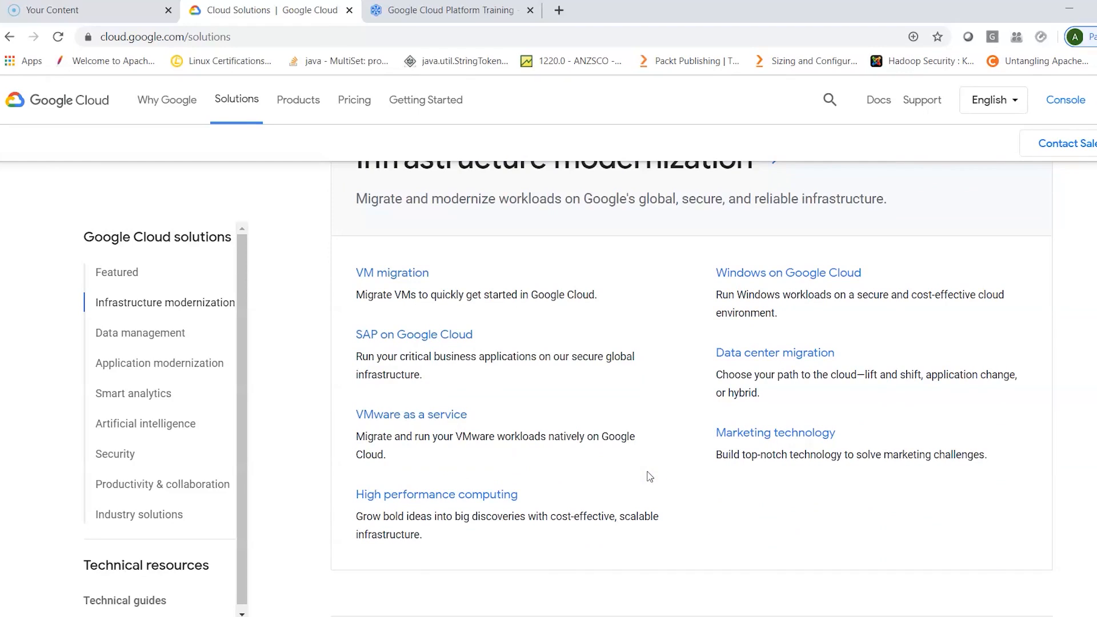
{"action": "scroll", "coordinate": [650, 476], "scroll_direction": "up", "scroll_amount": 10}
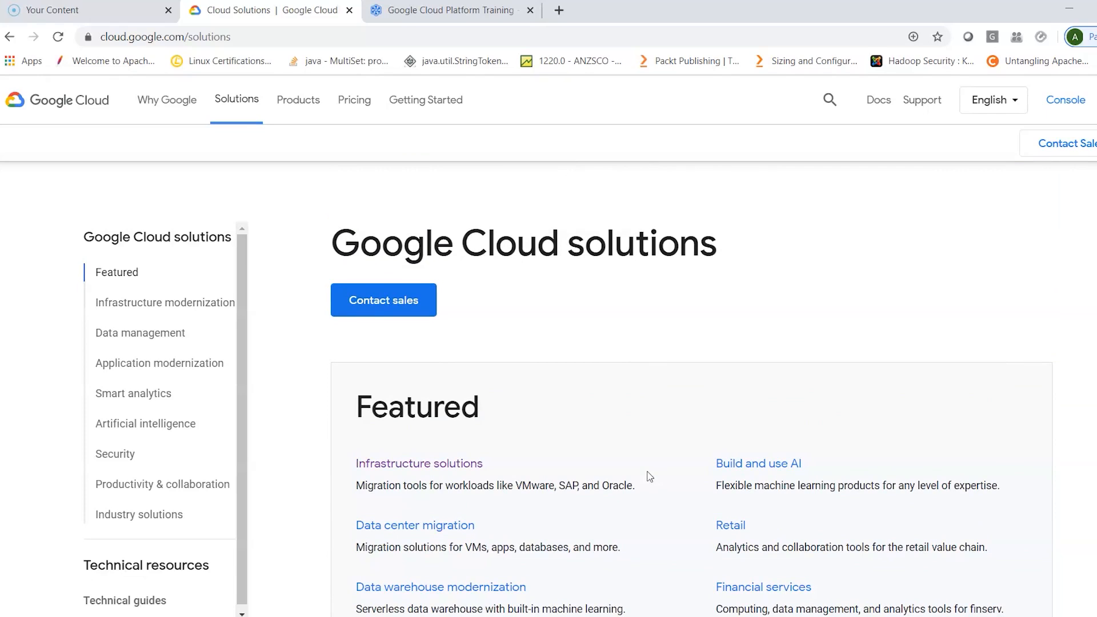
- View Cloud Academy's Google Cloud Platform Training Library and return to the Google Cloud page
{"action": "left_click", "coordinate": [432, 12]}
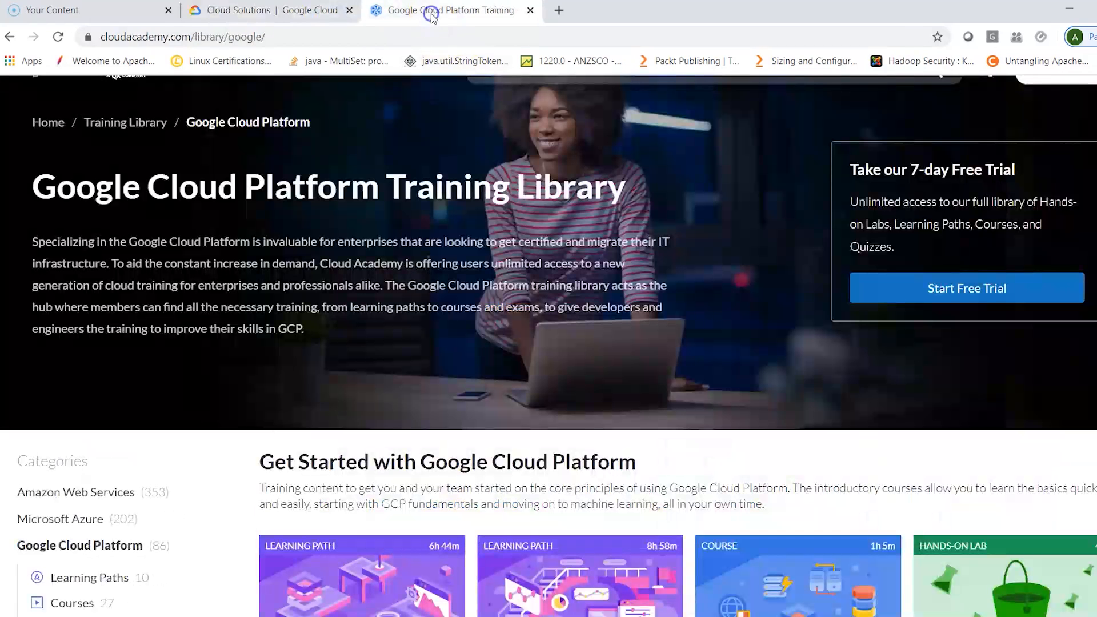
{"action": "left_click", "coordinate": [270, 12]}
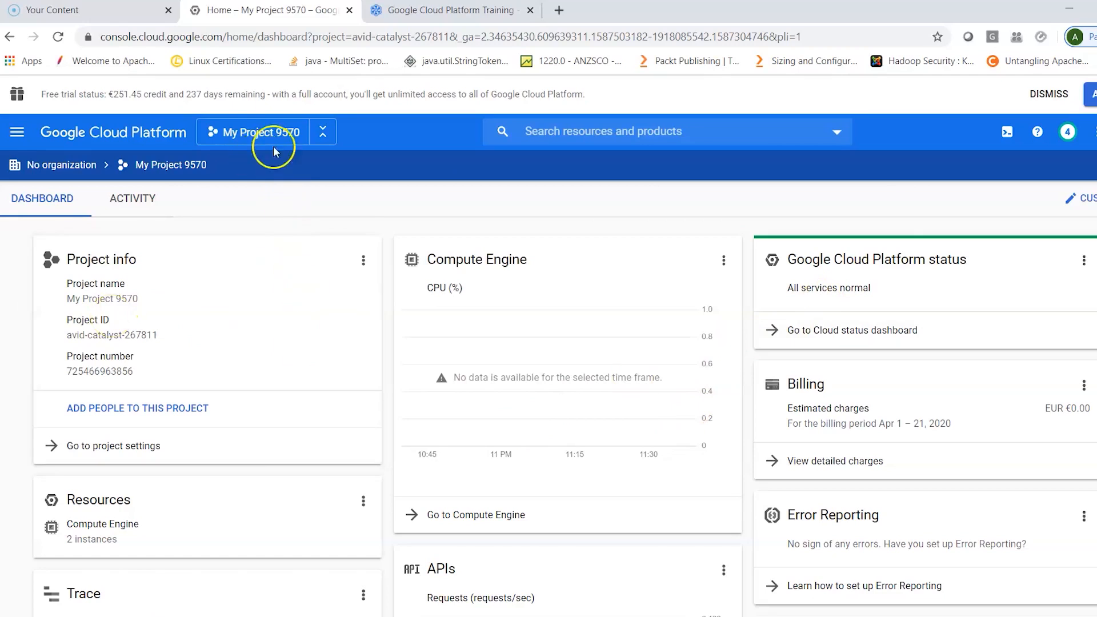
- Collapse the organization path bar, and view the project selection list and the Project info card's options, closing both without changes
{"action": "left_click", "coordinate": [326, 137]}
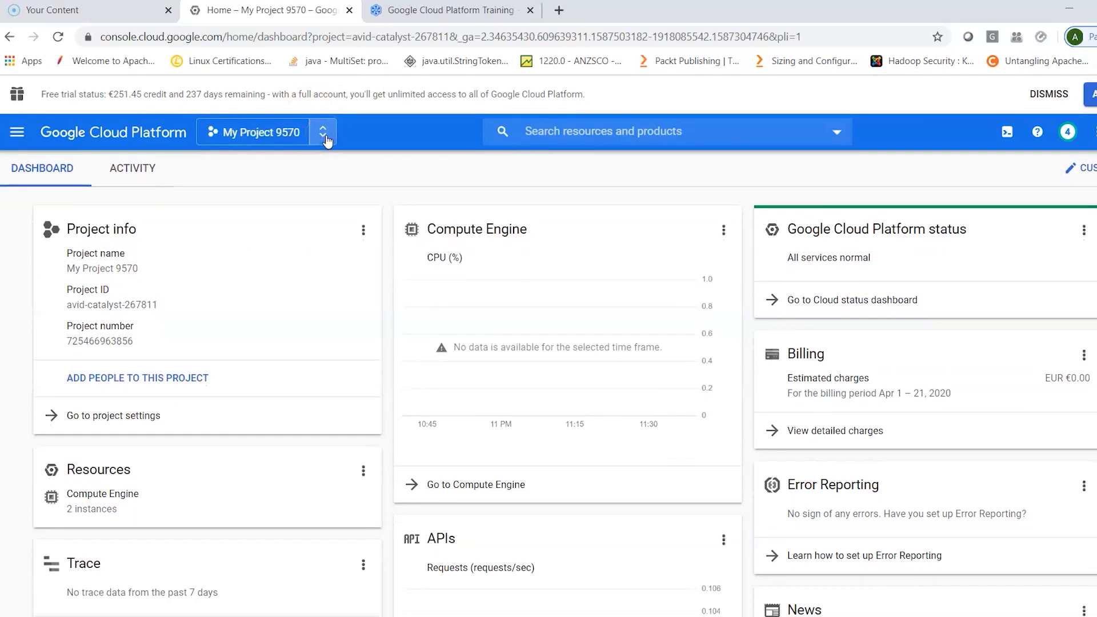
{"action": "left_click", "coordinate": [212, 131]}
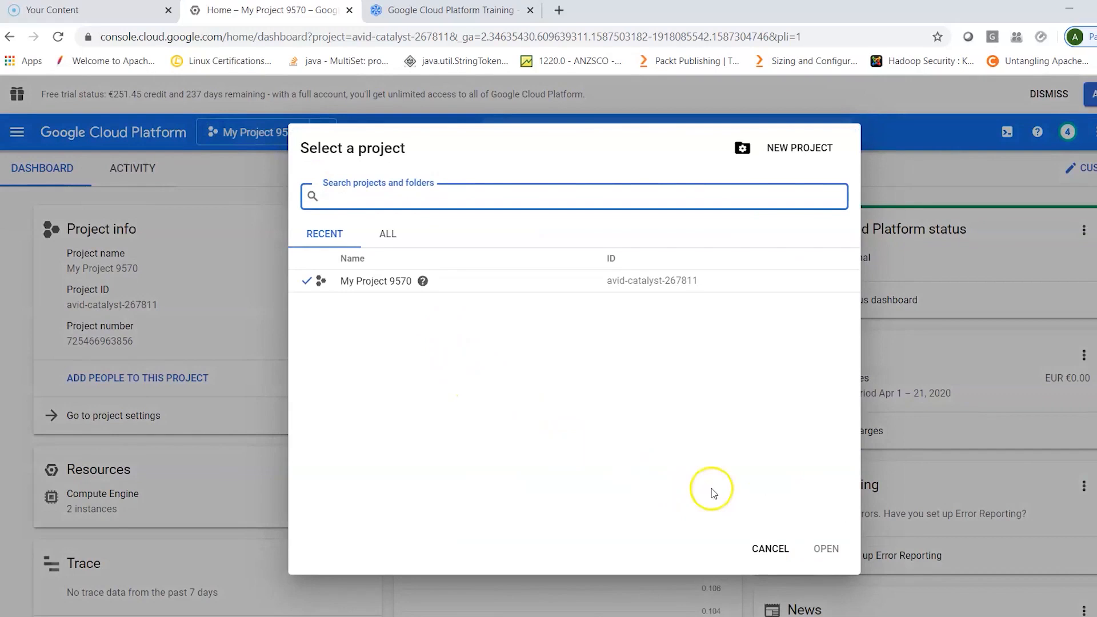
{"action": "left_click", "coordinate": [765, 546]}
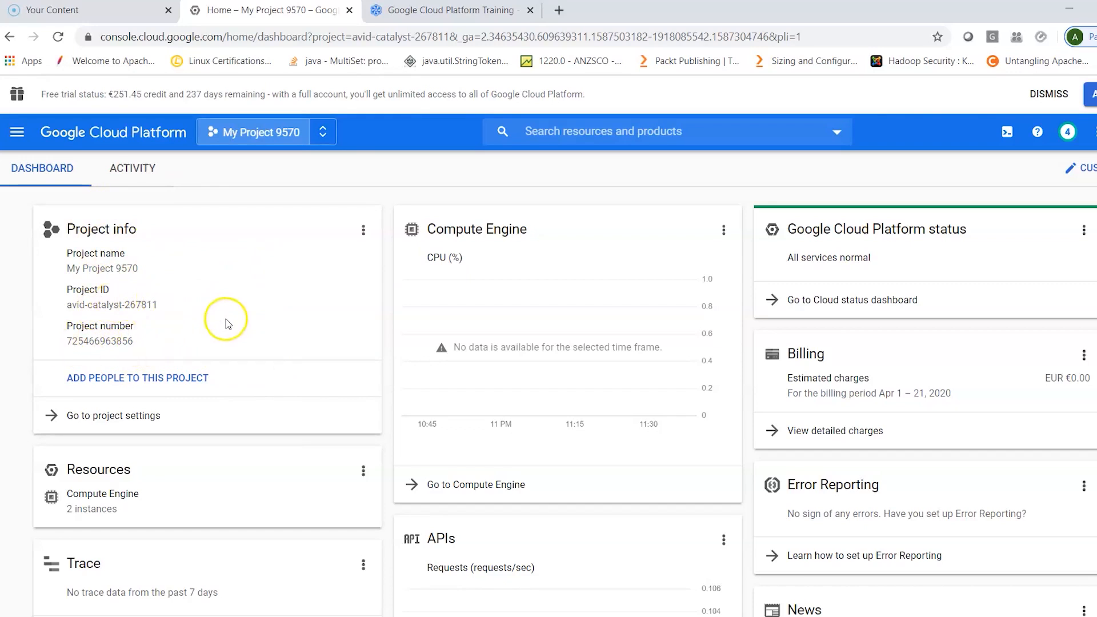
{"action": "left_click", "coordinate": [363, 229]}
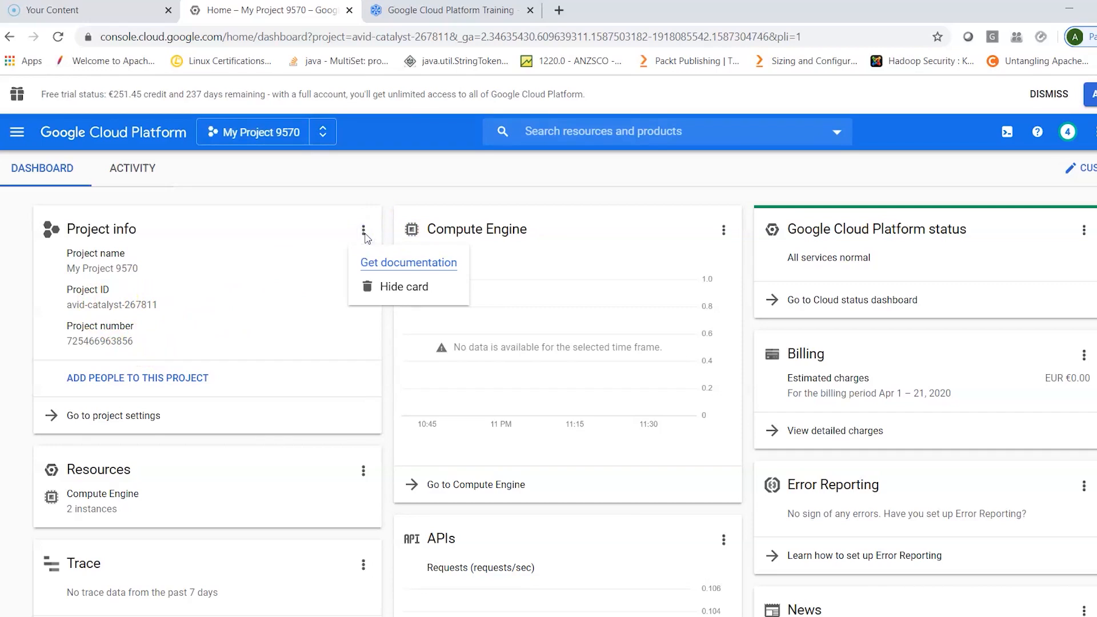
{"action": "left_click", "coordinate": [403, 196]}
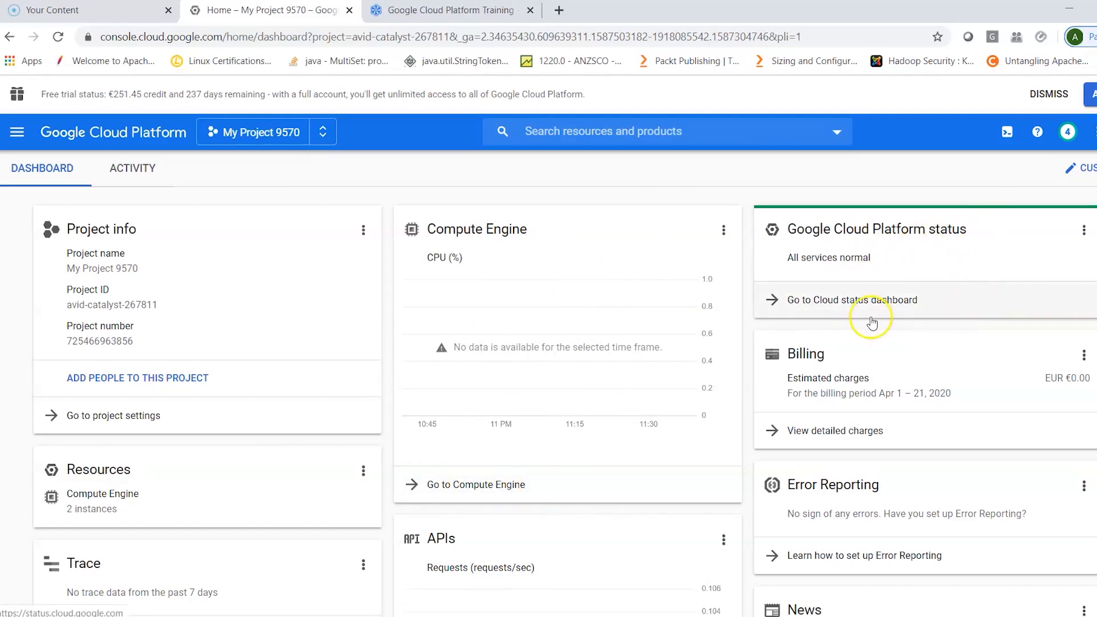
- Review the project dashboard's cards, from Billing and Error Reporting to APIs, Getting Started, News and Documentation
{"action": "scroll", "coordinate": [942, 329], "scroll_direction": "down", "scroll_amount": 2}
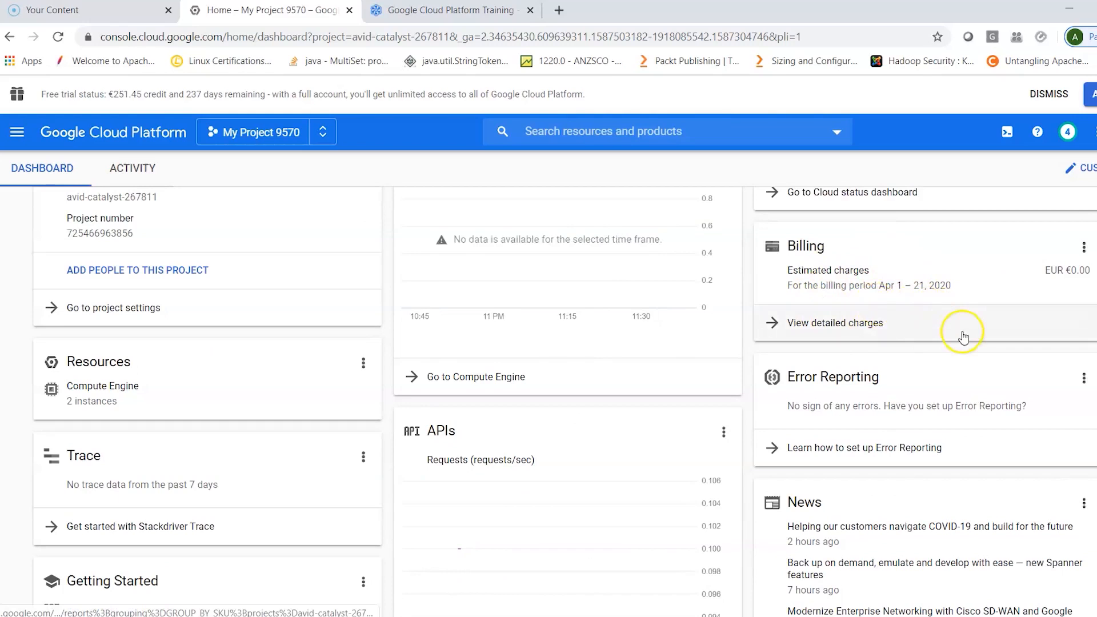
{"action": "scroll", "coordinate": [960, 400], "scroll_direction": "down", "scroll_amount": 1}
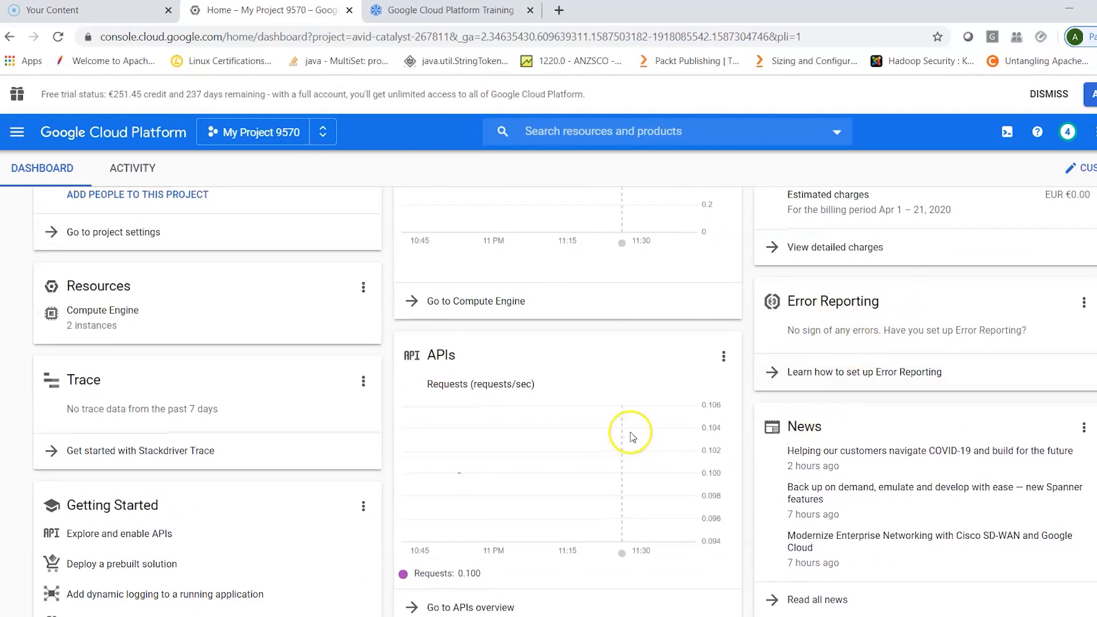
{"action": "scroll", "coordinate": [630, 434], "scroll_direction": "down", "scroll_amount": 2}
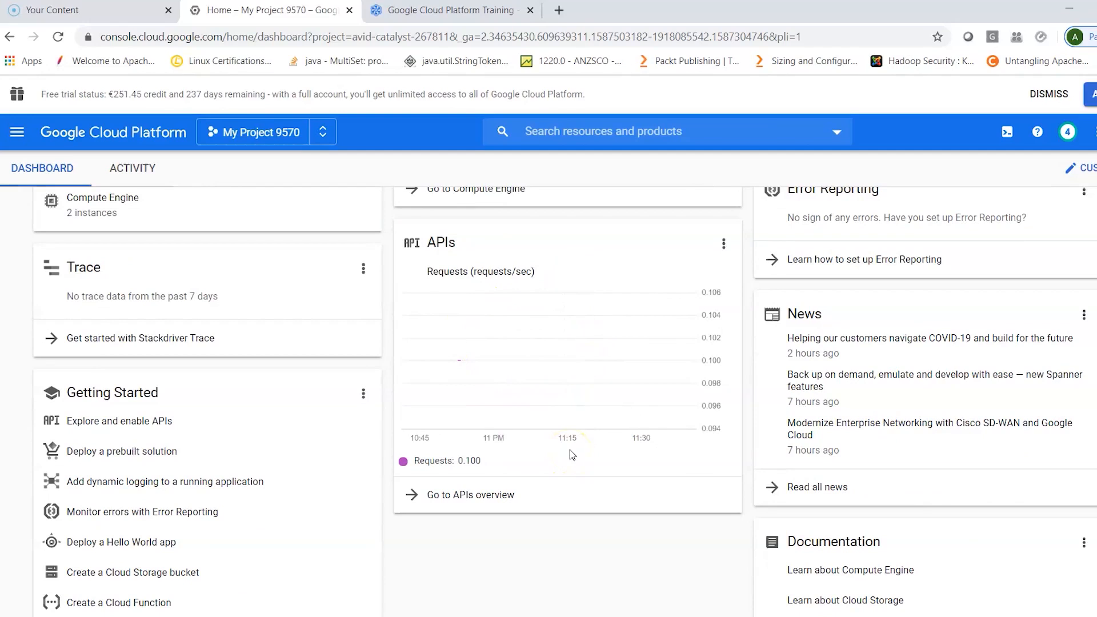
{"action": "left_click", "coordinate": [495, 500]}
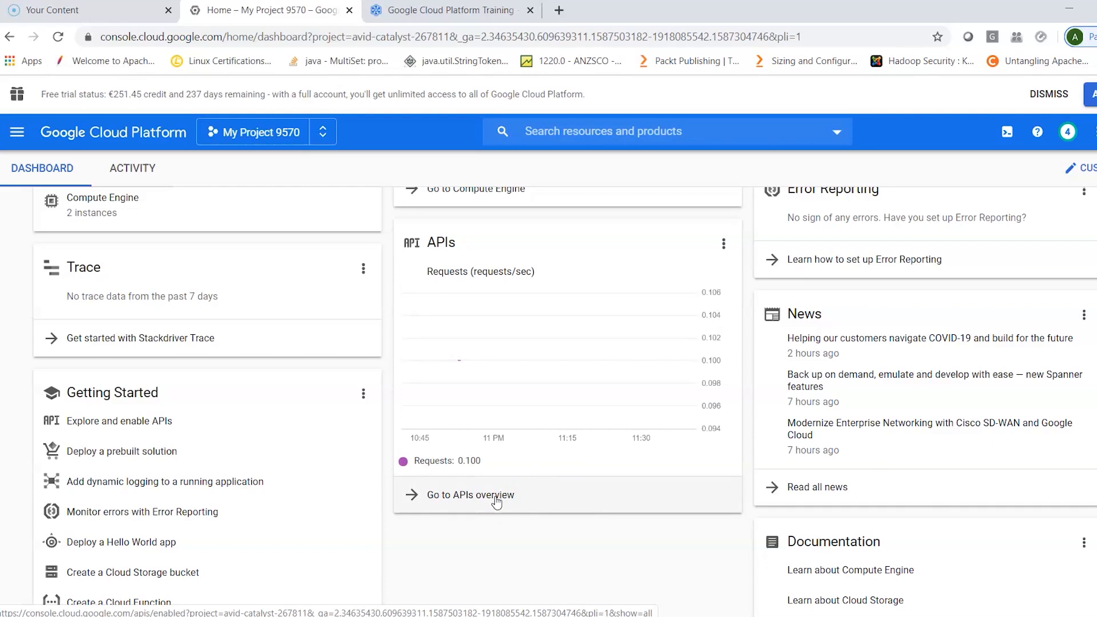
{"action": "scroll", "coordinate": [941, 537], "scroll_direction": "down", "scroll_amount": 1}
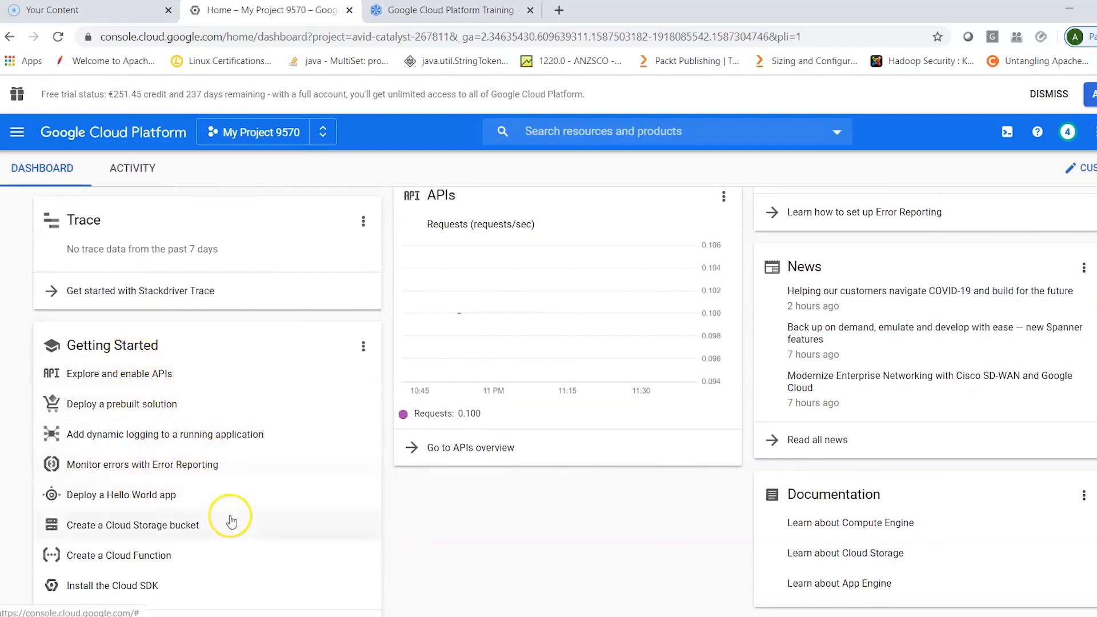
{"action": "scroll", "coordinate": [252, 553], "scroll_direction": "up", "scroll_amount": 1}
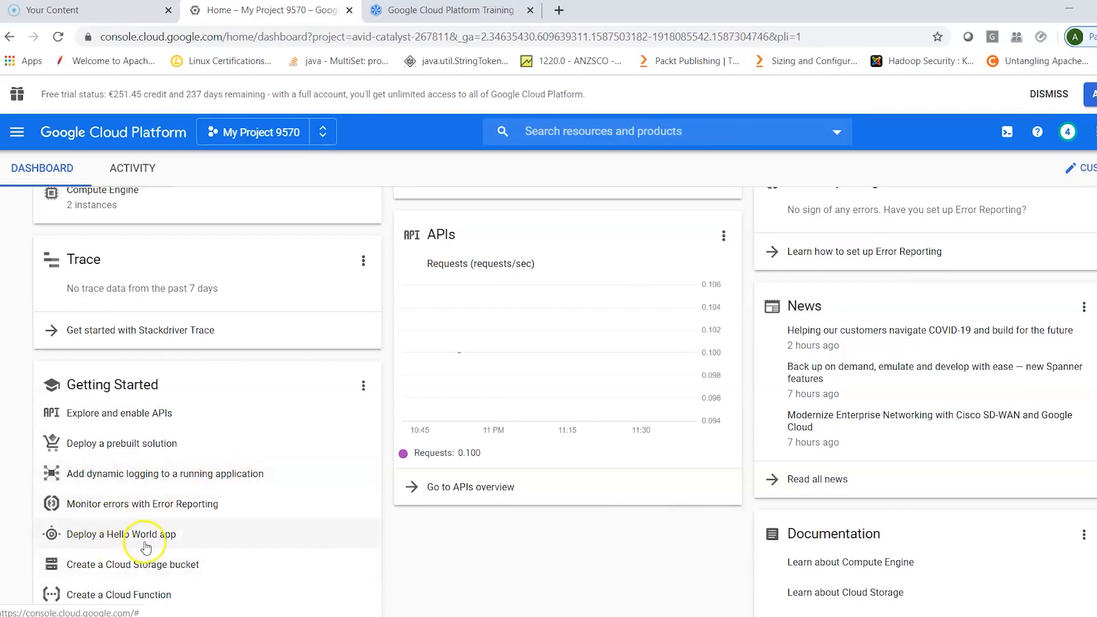
{"action": "scroll", "coordinate": [189, 512], "scroll_direction": "up", "scroll_amount": 3}
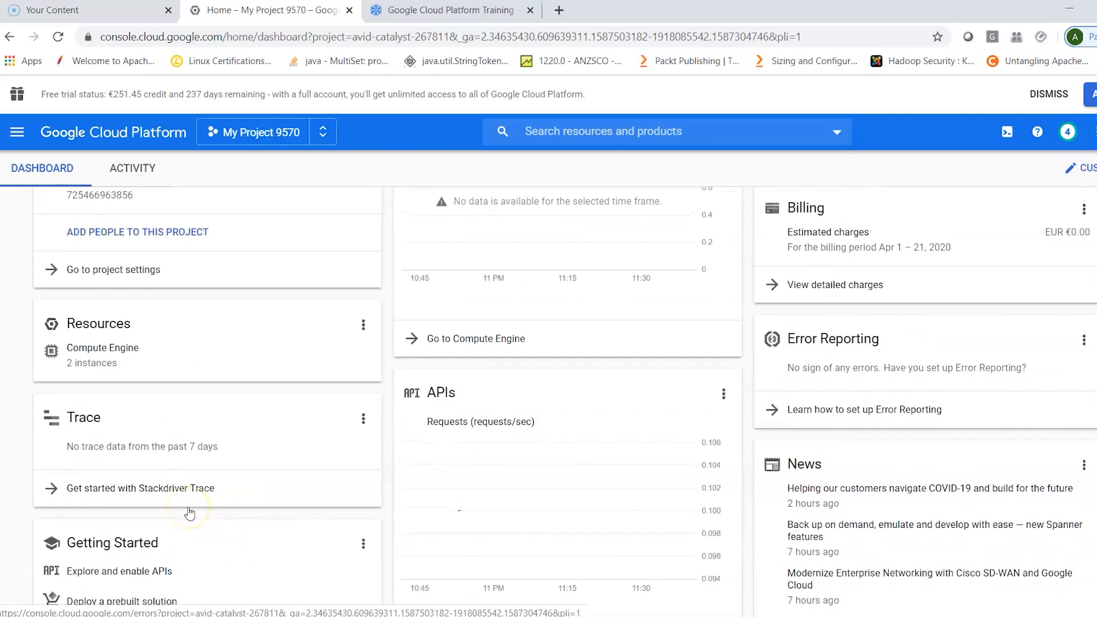
- Open the project's Activity log and read its entries back to the project's creation, returning to the latest entries
{"action": "left_click", "coordinate": [144, 169]}
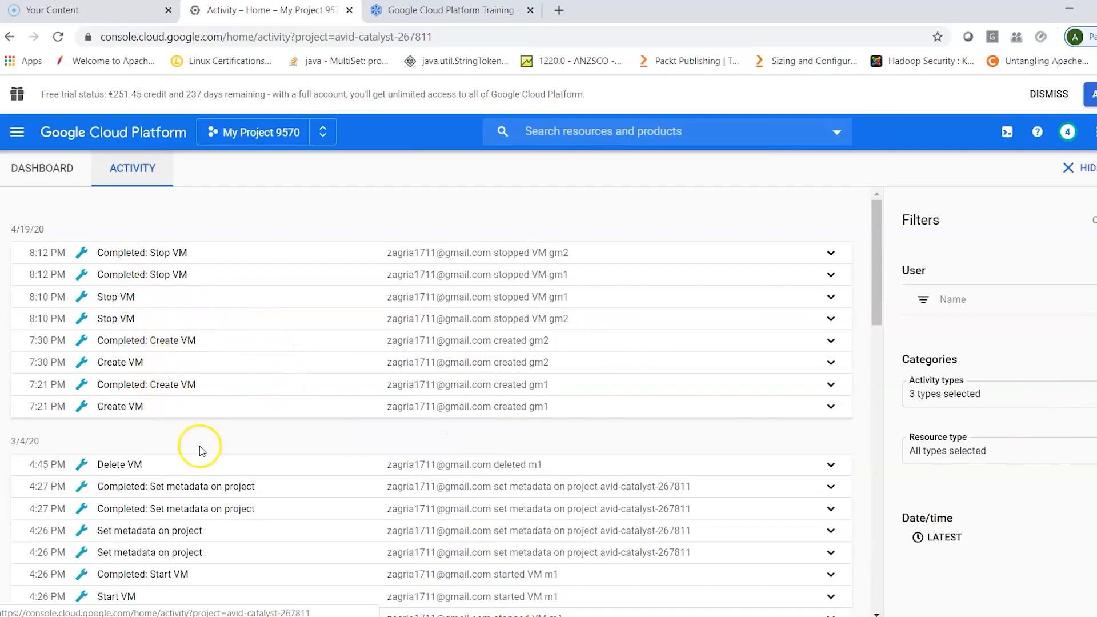
{"action": "scroll", "coordinate": [272, 548], "scroll_direction": "down", "scroll_amount": 1}
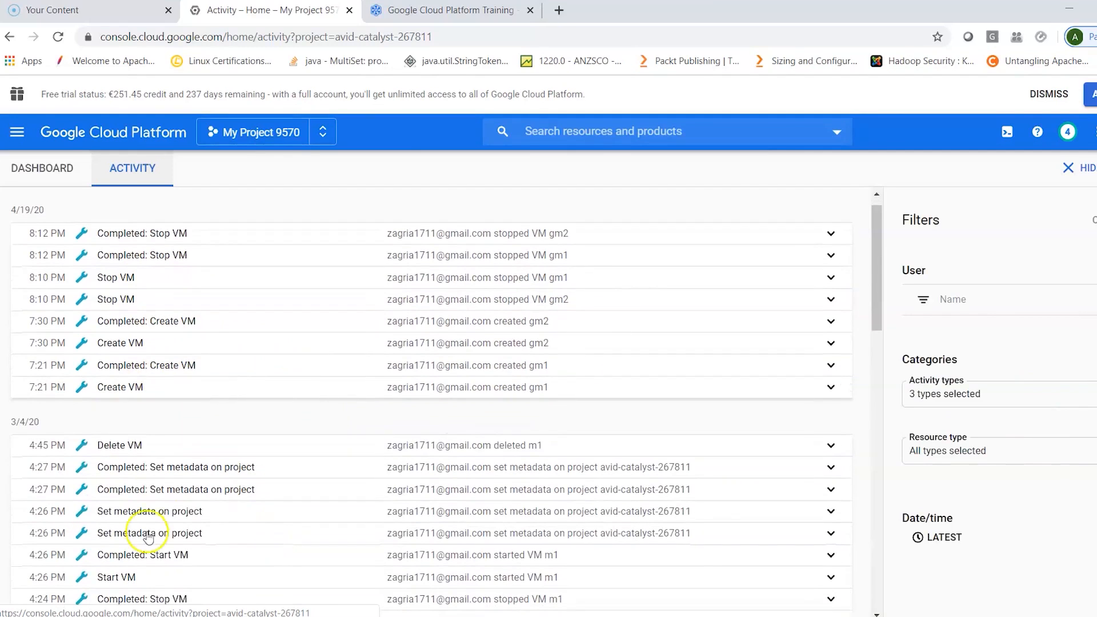
{"action": "scroll", "coordinate": [238, 546], "scroll_direction": "down", "scroll_amount": 4}
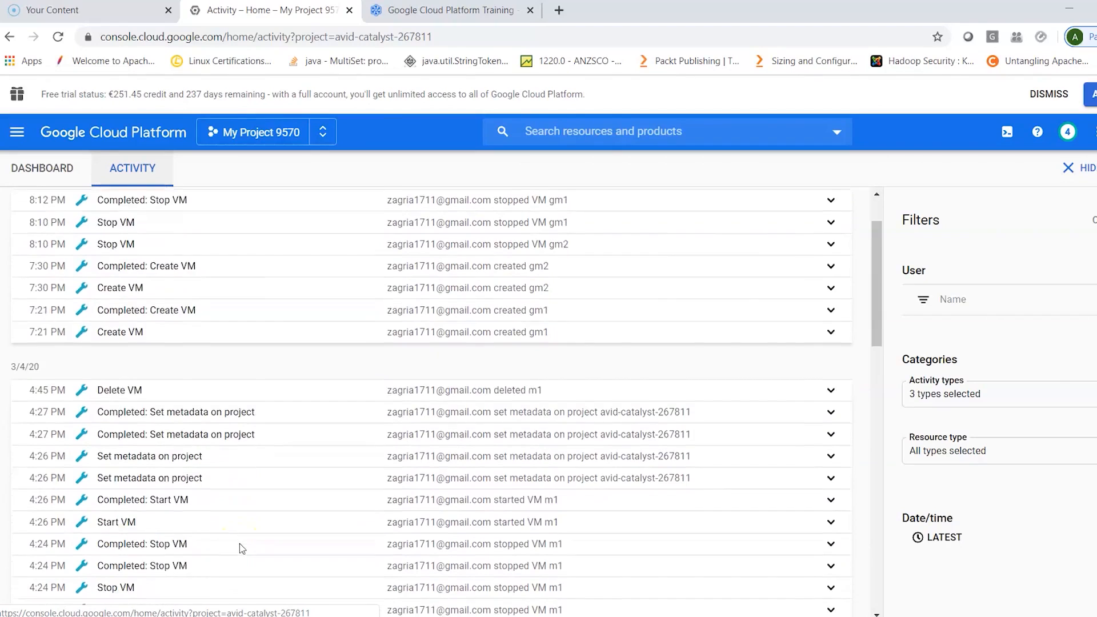
{"action": "scroll", "coordinate": [239, 548], "scroll_direction": "down", "scroll_amount": 3}
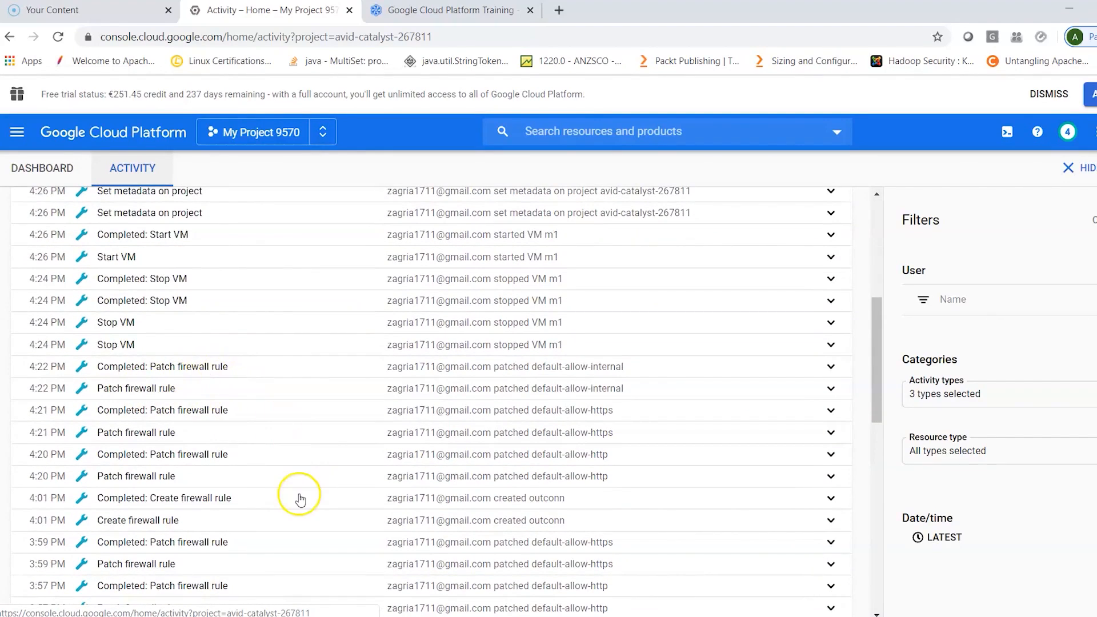
{"action": "scroll", "coordinate": [297, 497], "scroll_direction": "down", "scroll_amount": 3}
{"action": "scroll", "coordinate": [301, 498], "scroll_direction": "down", "scroll_amount": 7}
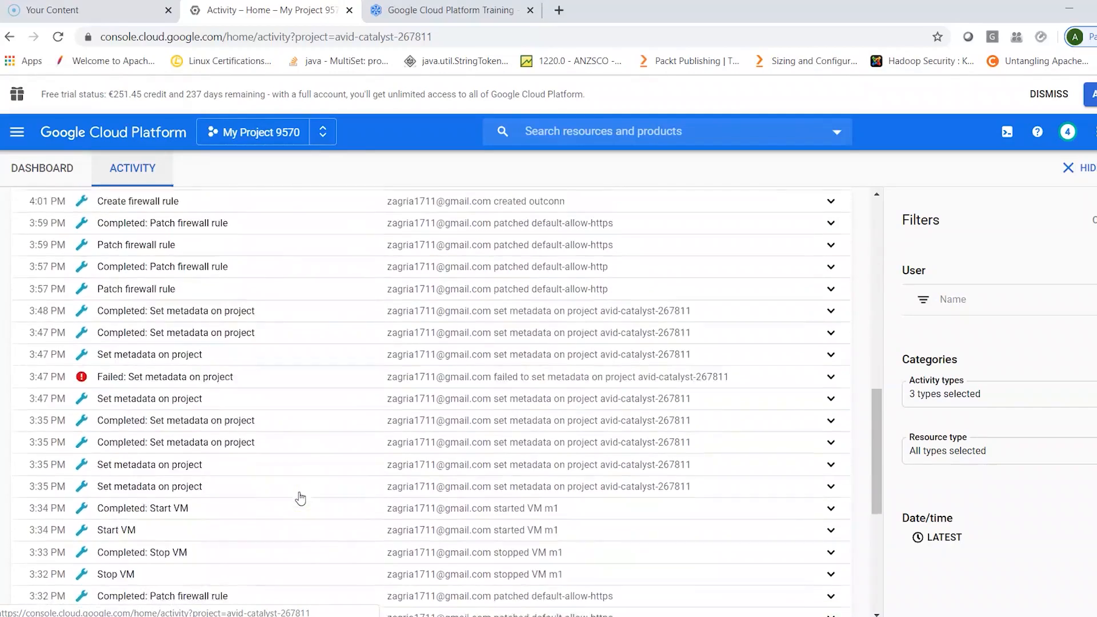
{"action": "scroll", "coordinate": [301, 499], "scroll_direction": "down", "scroll_amount": 5}
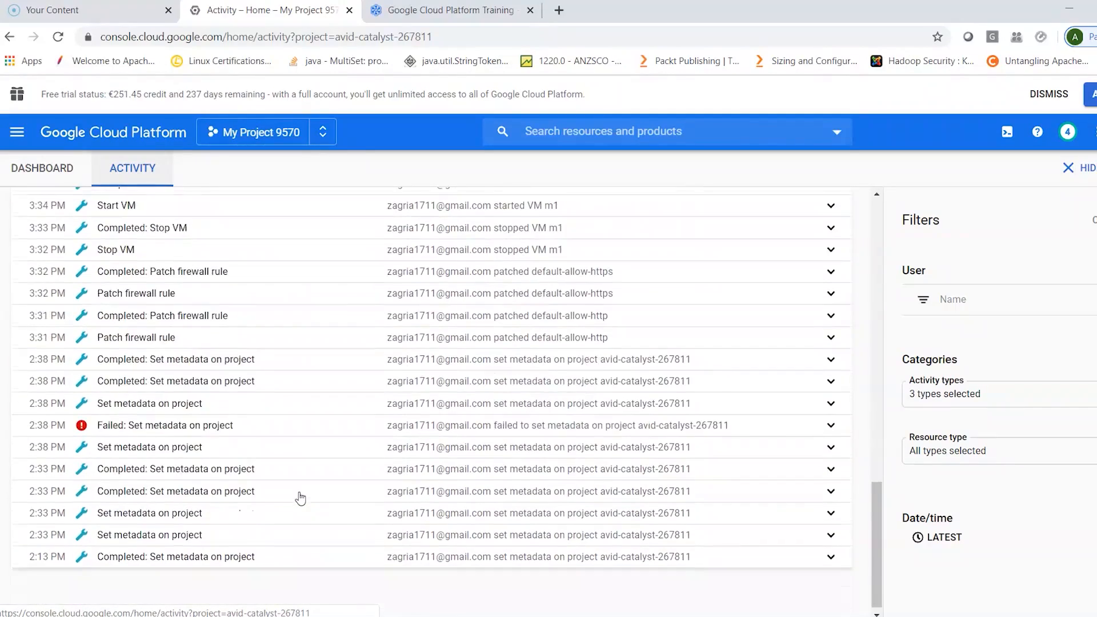
{"action": "scroll", "coordinate": [300, 497], "scroll_direction": "down", "scroll_amount": 4}
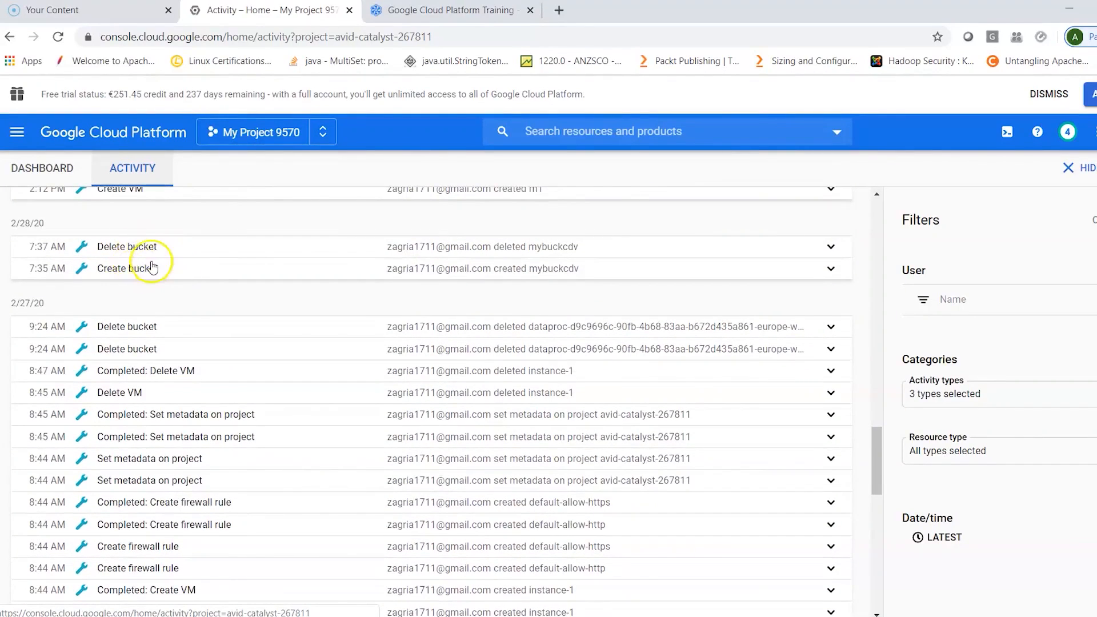
{"action": "scroll", "coordinate": [297, 490], "scroll_direction": "down", "scroll_amount": 10}
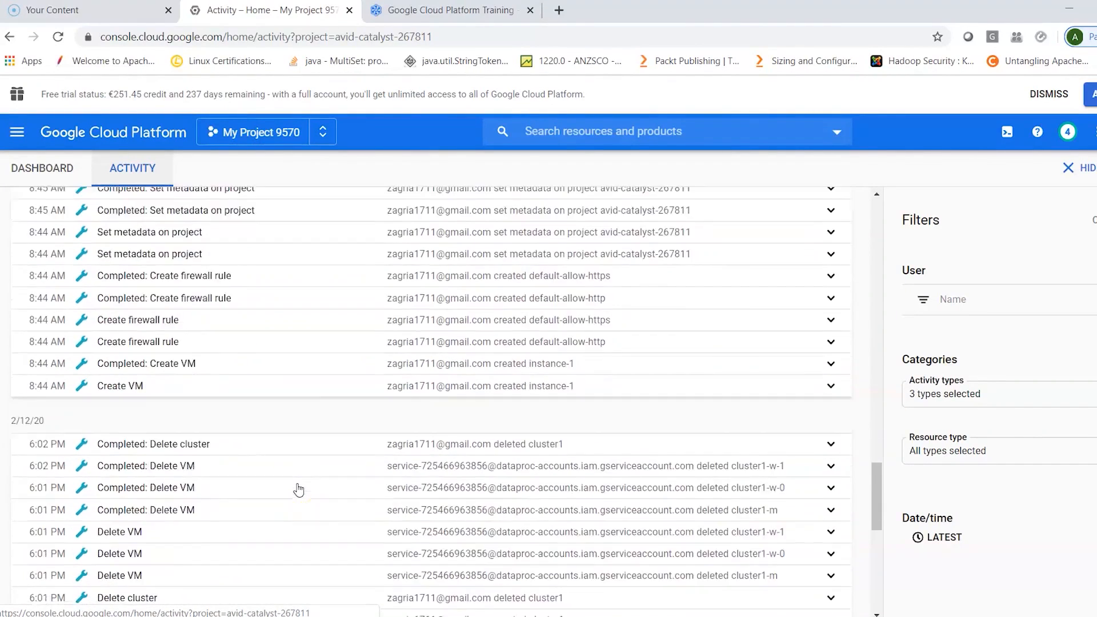
{"action": "scroll", "coordinate": [298, 490], "scroll_direction": "down", "scroll_amount": 5}
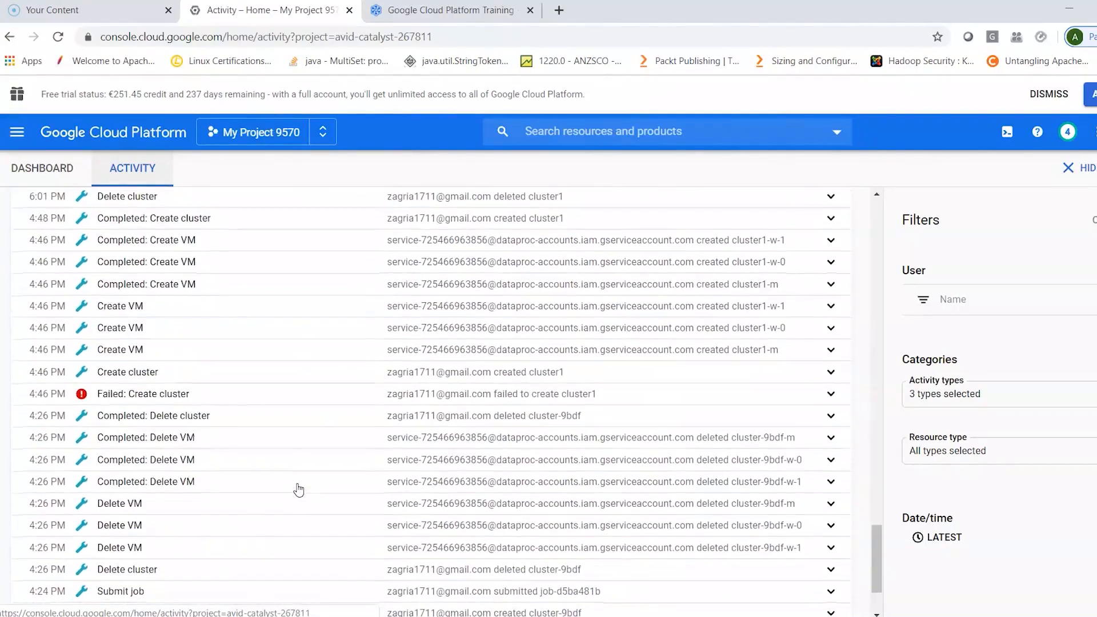
{"action": "scroll", "coordinate": [298, 489], "scroll_direction": "down", "scroll_amount": 7}
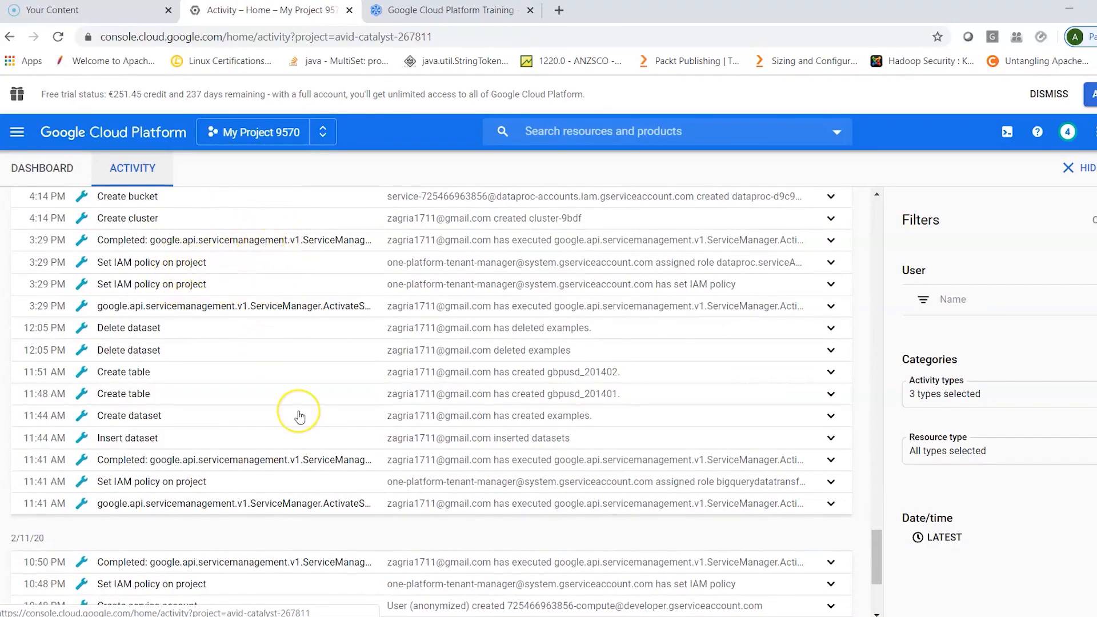
{"action": "scroll", "coordinate": [298, 412], "scroll_direction": "down", "scroll_amount": 4}
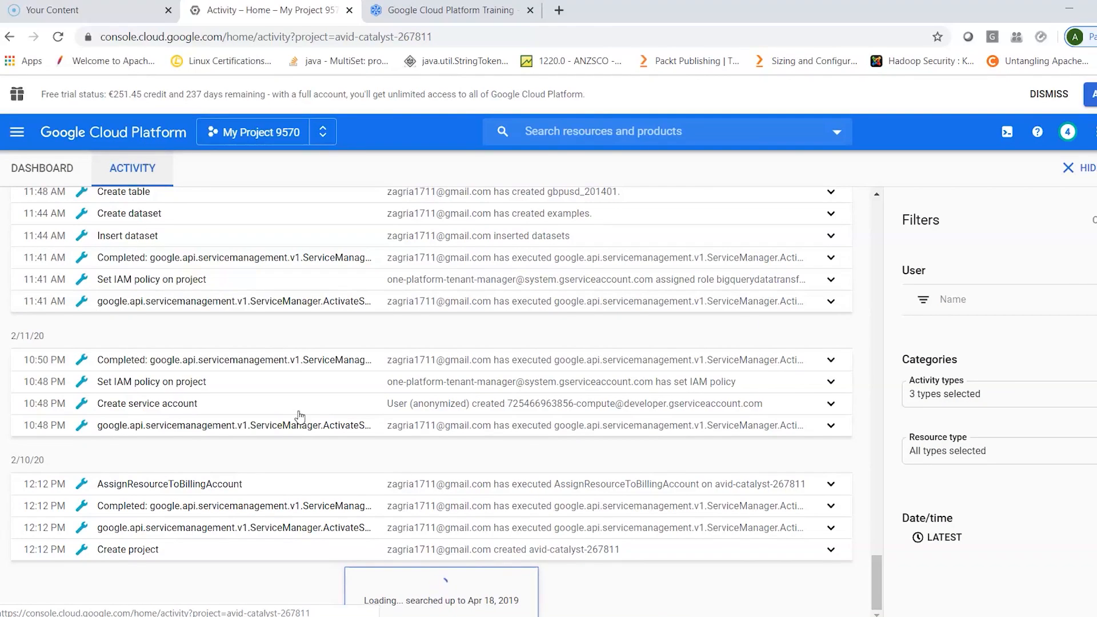
{"action": "scroll", "coordinate": [300, 416], "scroll_direction": "down", "scroll_amount": 15}
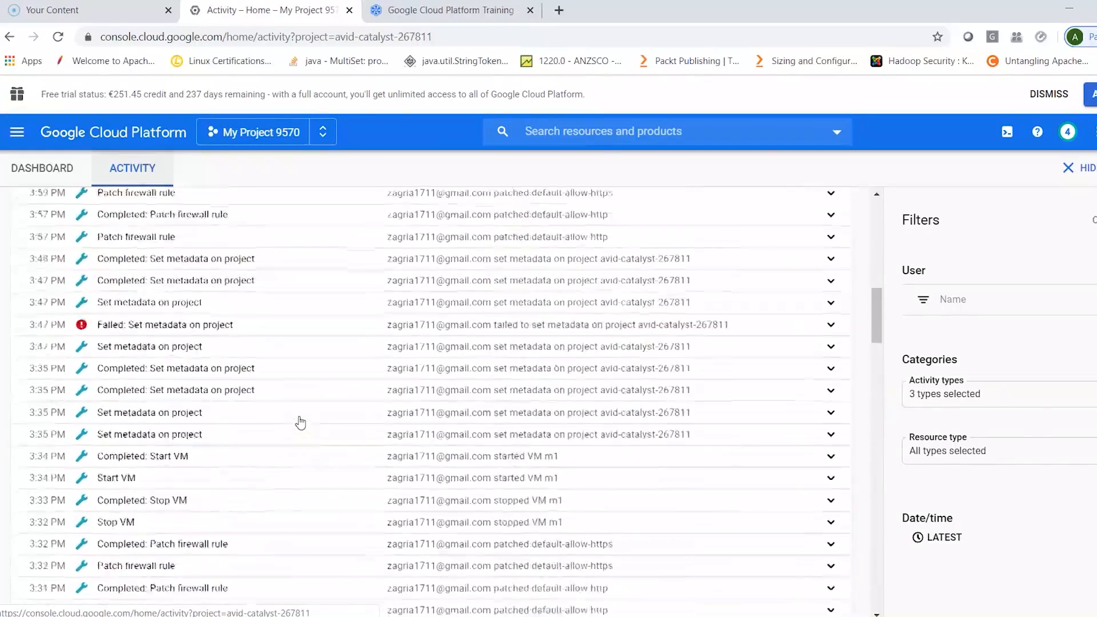
{"action": "scroll", "coordinate": [300, 421], "scroll_direction": "up", "scroll_amount": 20}
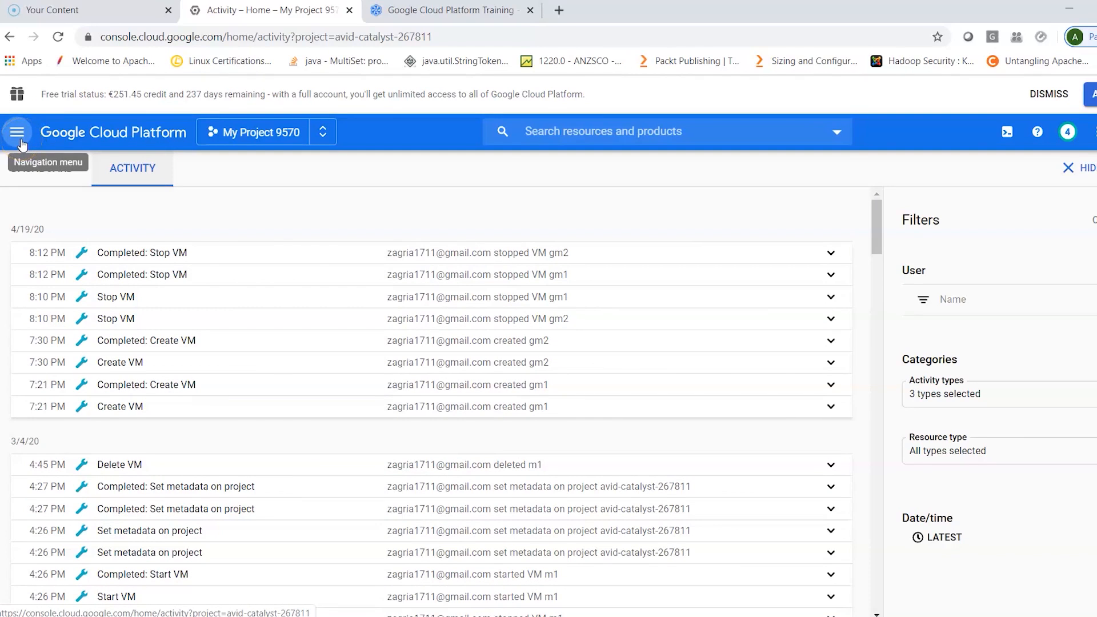
- Look over the console's main services and open the APIs & Services Dashboard
{"action": "left_click", "coordinate": [22, 143]}
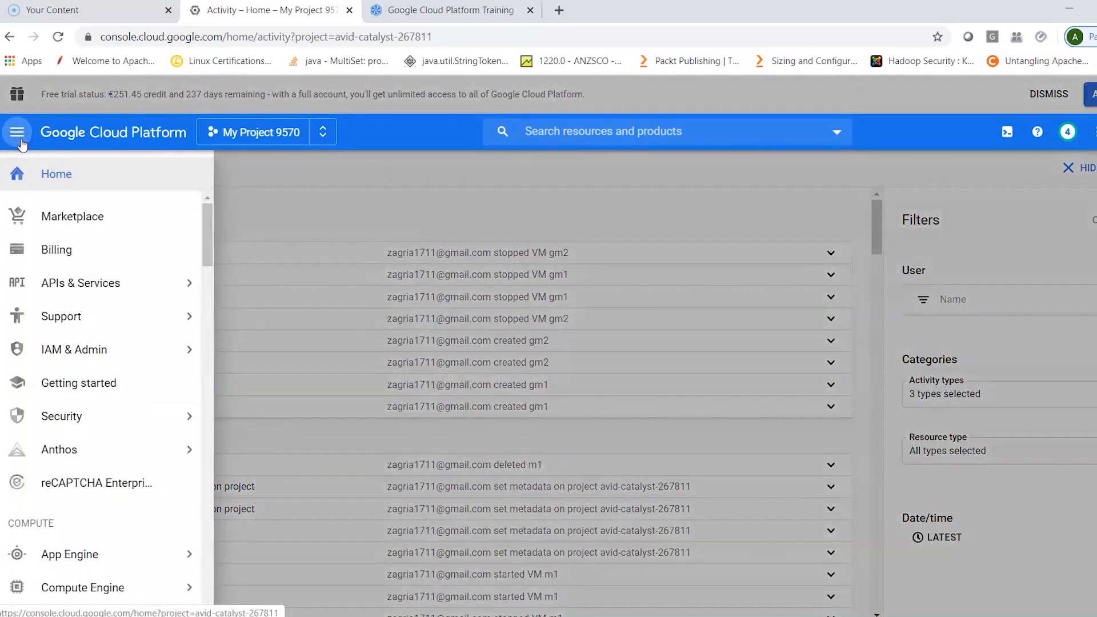
{"action": "left_click", "coordinate": [36, 179]}
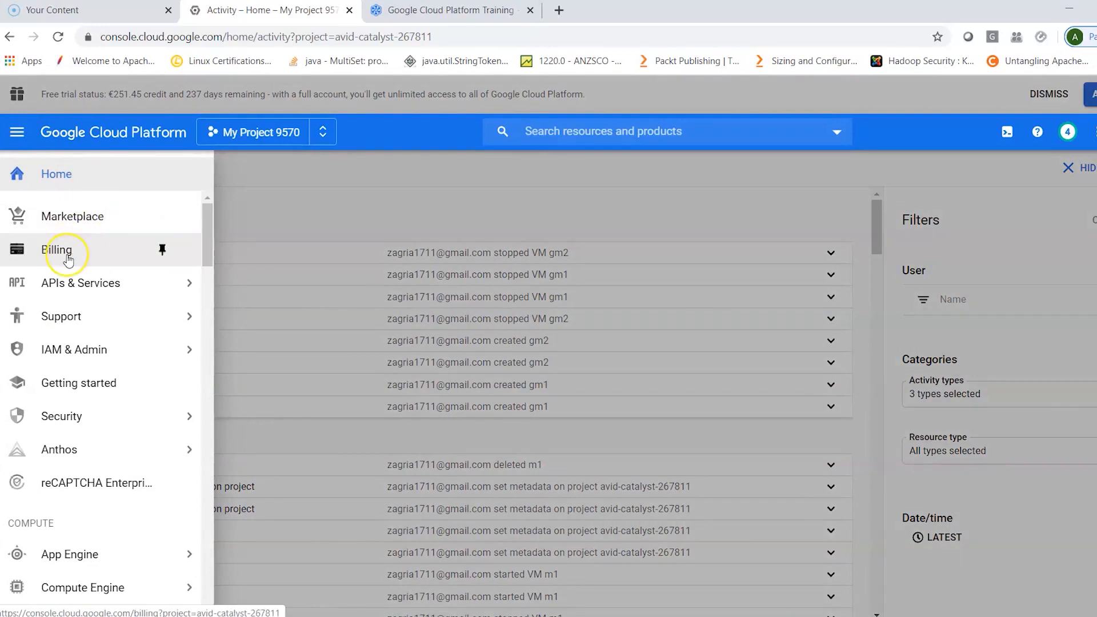
{"action": "left_click", "coordinate": [98, 296]}
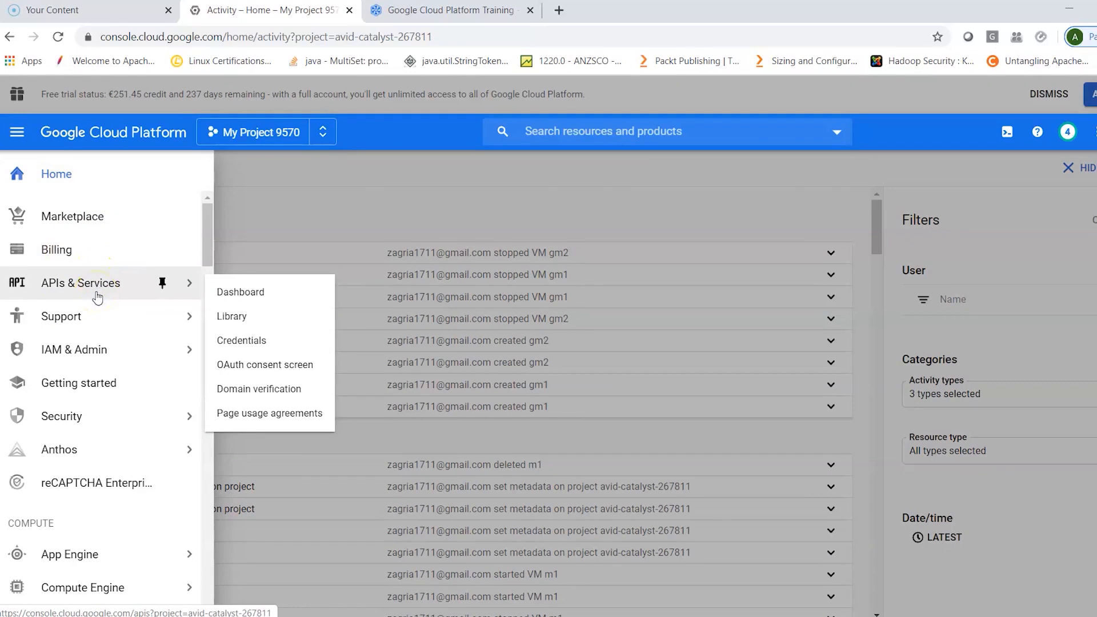
{"action": "left_click", "coordinate": [144, 295]}
{"action": "left_click", "coordinate": [252, 293]}
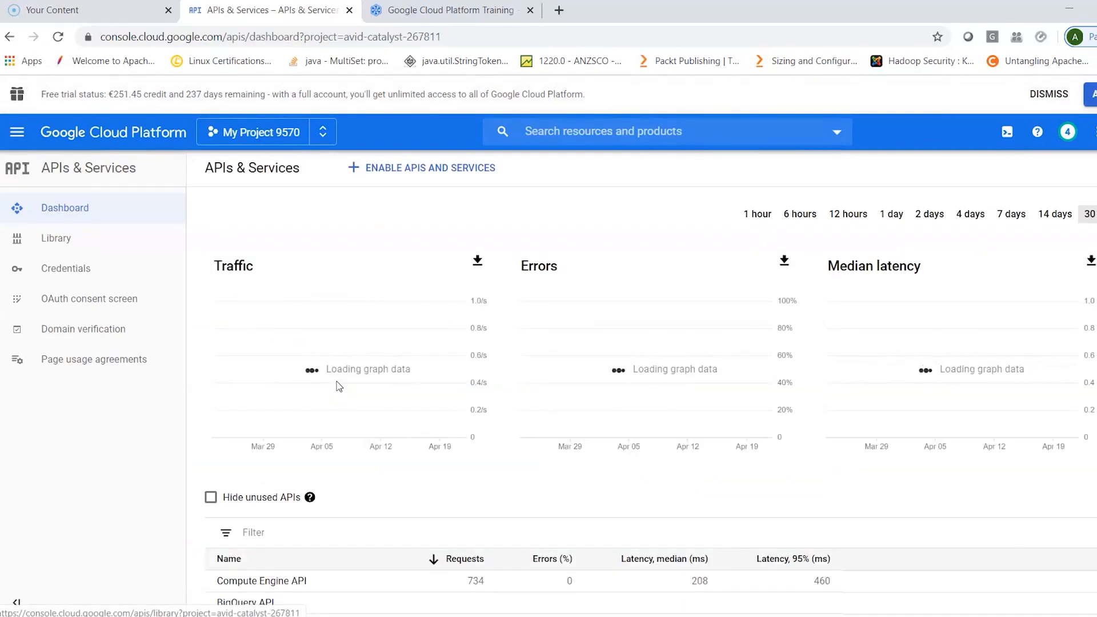
- Examine the API traffic and error graphs and the list of APIs from Compute Engine API to Google Cloud Storage JSON API
{"action": "left_click", "coordinate": [679, 516]}
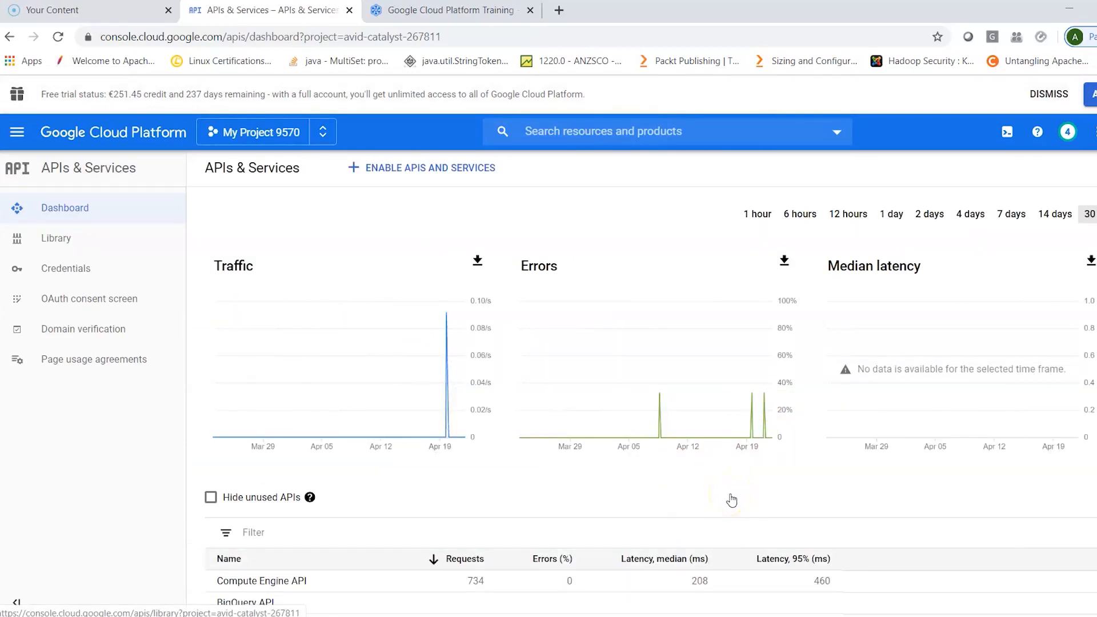
{"action": "scroll", "coordinate": [732, 500], "scroll_direction": "down", "scroll_amount": 3}
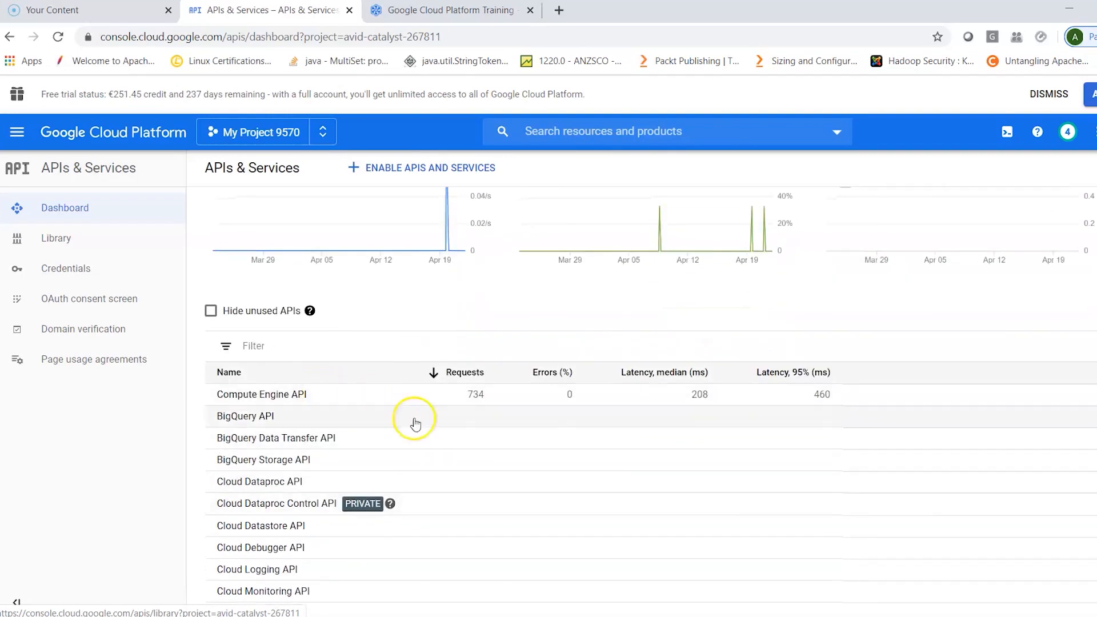
{"action": "scroll", "coordinate": [489, 509], "scroll_direction": "down", "scroll_amount": 1}
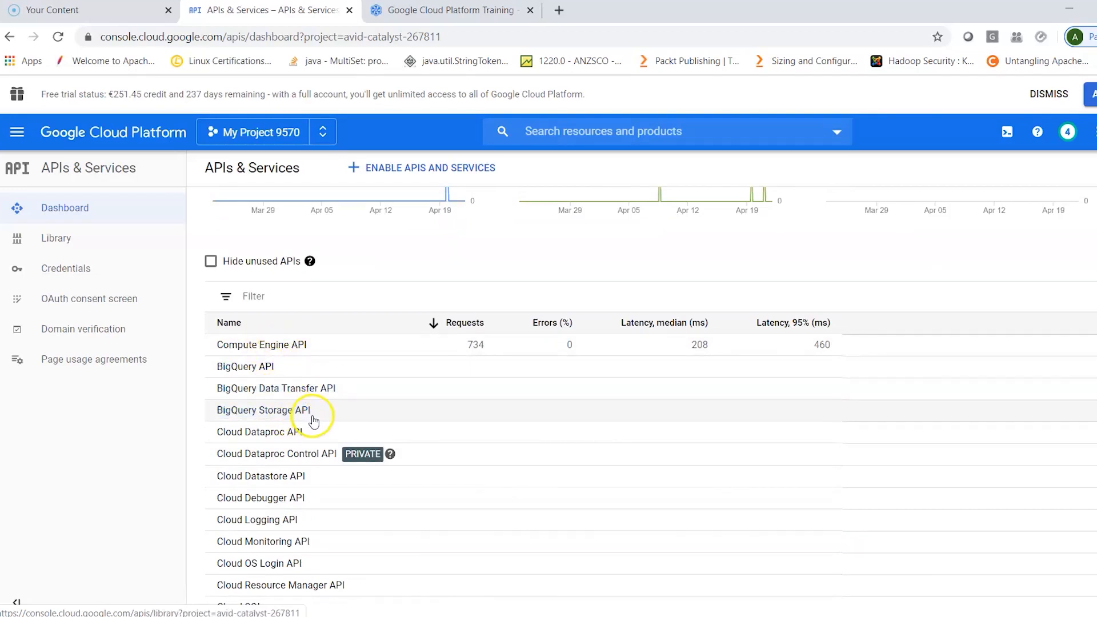
{"action": "scroll", "coordinate": [485, 436], "scroll_direction": "down", "scroll_amount": 1}
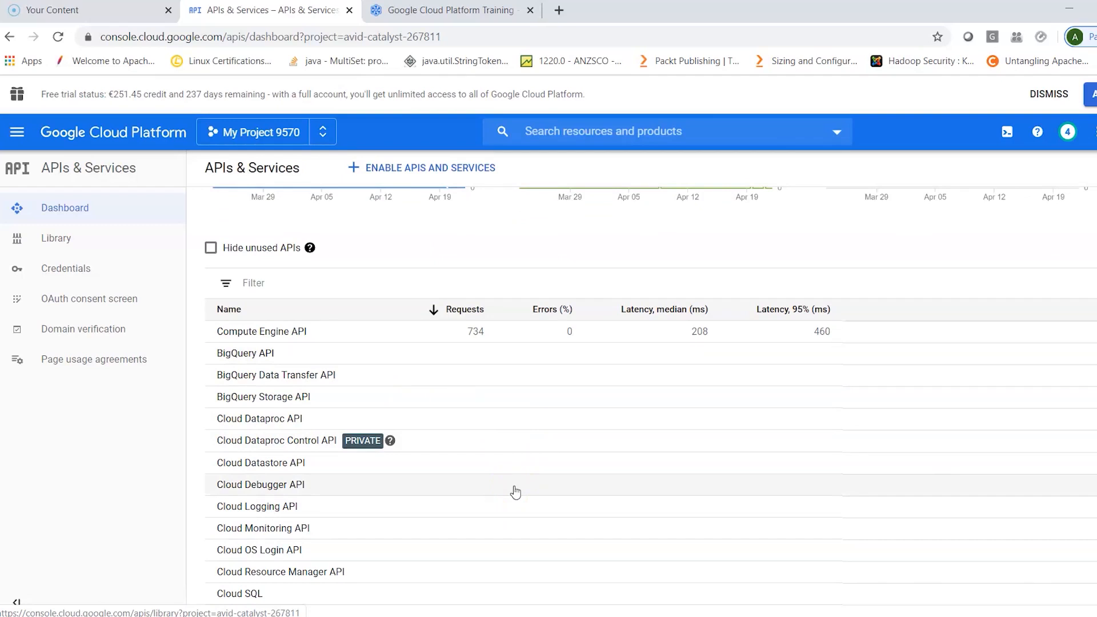
{"action": "scroll", "coordinate": [515, 492], "scroll_direction": "down", "scroll_amount": 2}
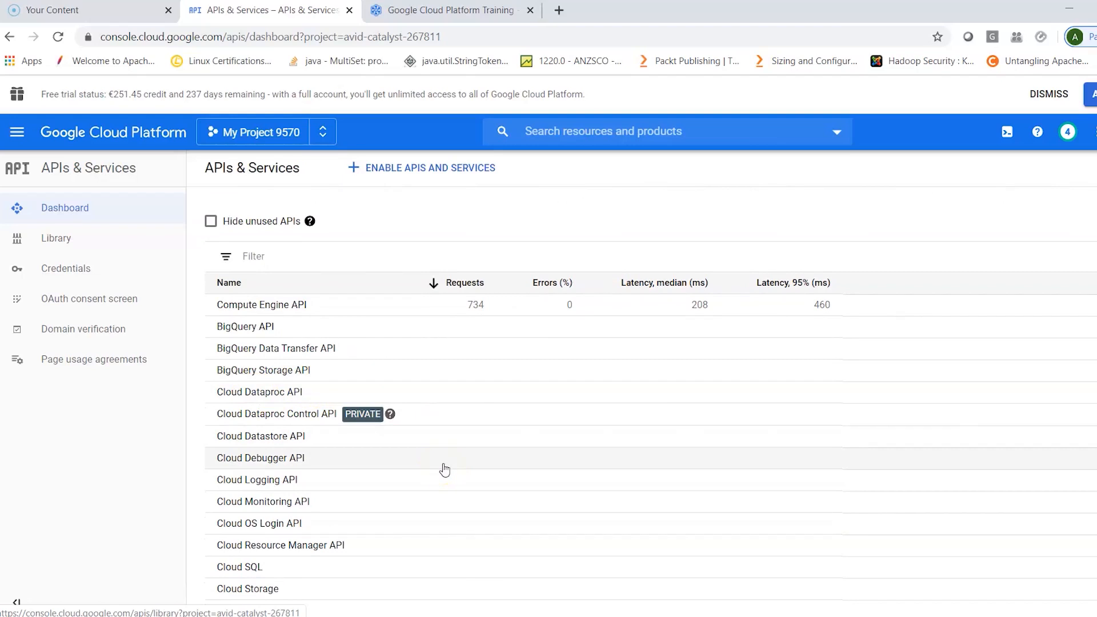
{"action": "scroll", "coordinate": [444, 469], "scroll_direction": "down", "scroll_amount": 2}
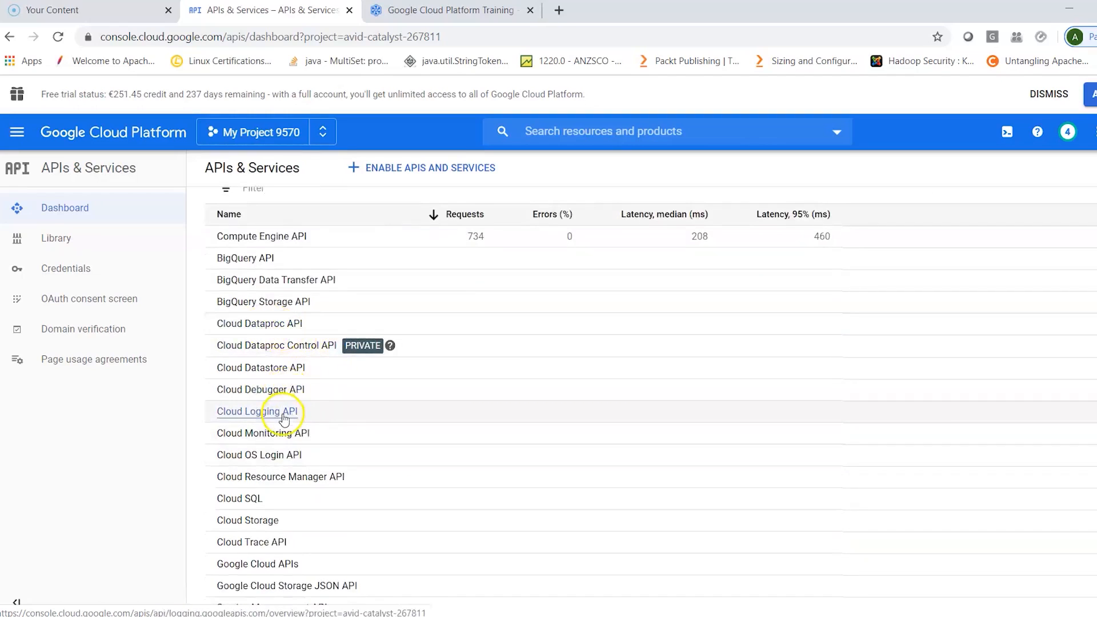
- Check the rest of the project's API list down to Service Usage API, and search the API Library for dataproc
{"action": "scroll", "coordinate": [480, 469], "scroll_direction": "down", "scroll_amount": 2}
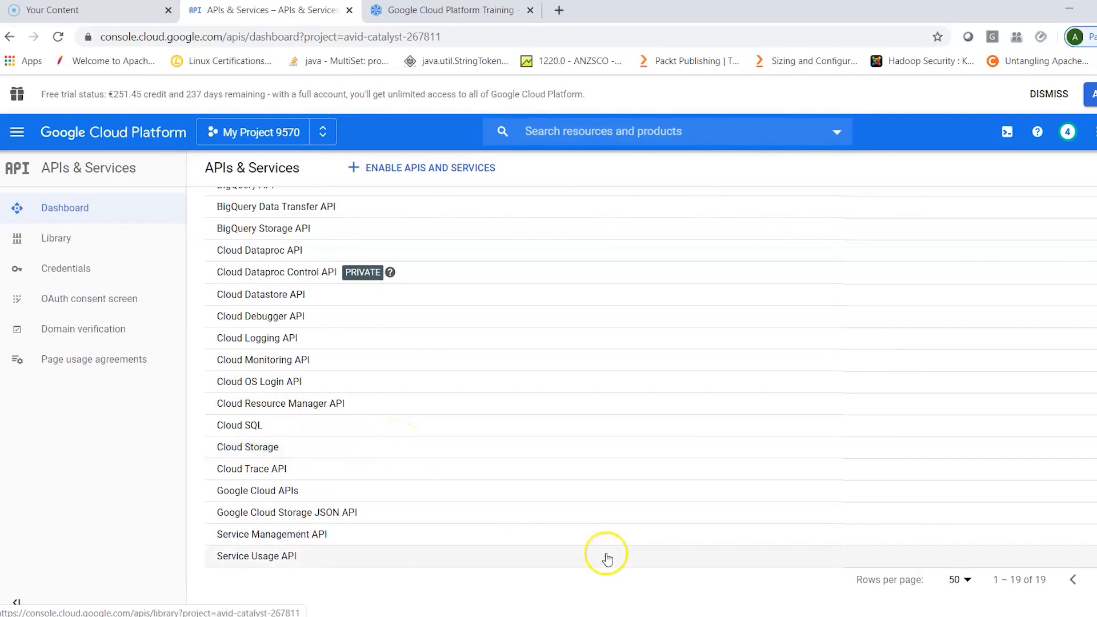
{"action": "scroll", "coordinate": [557, 485], "scroll_direction": "up", "scroll_amount": 1}
{"action": "scroll", "coordinate": [557, 487], "scroll_direction": "up", "scroll_amount": 4}
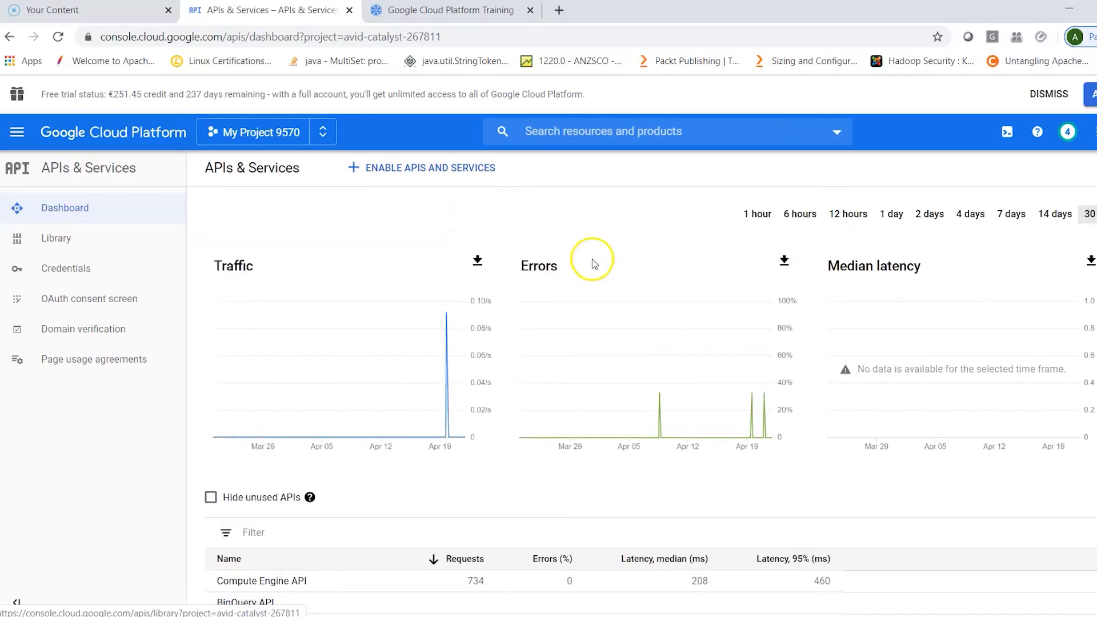
{"action": "left_click", "coordinate": [434, 171]}
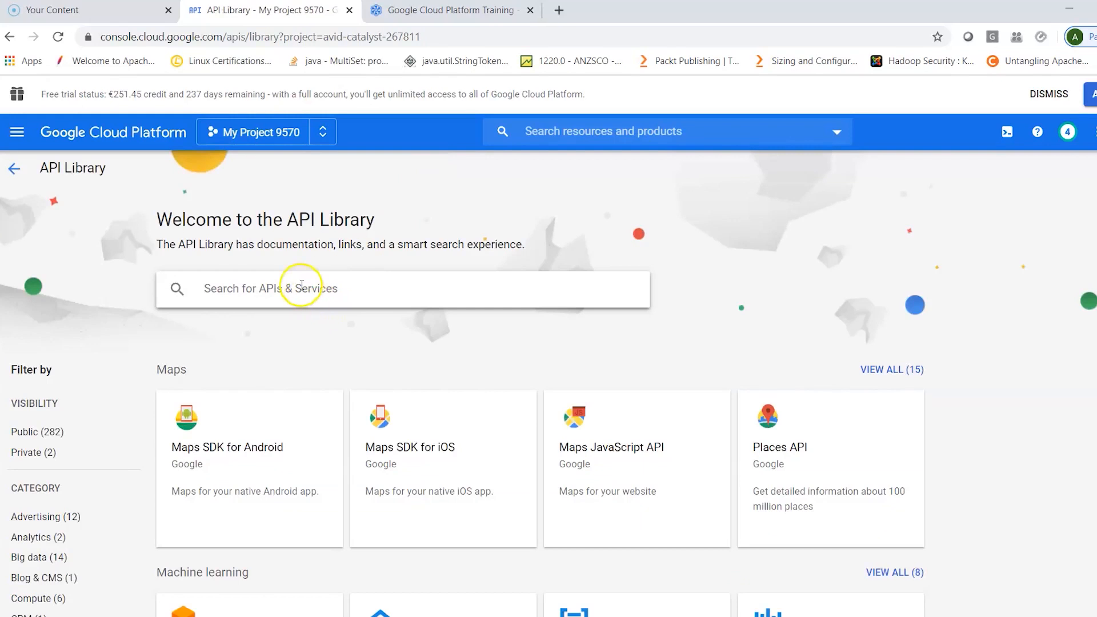
{"action": "type", "text": "data"}
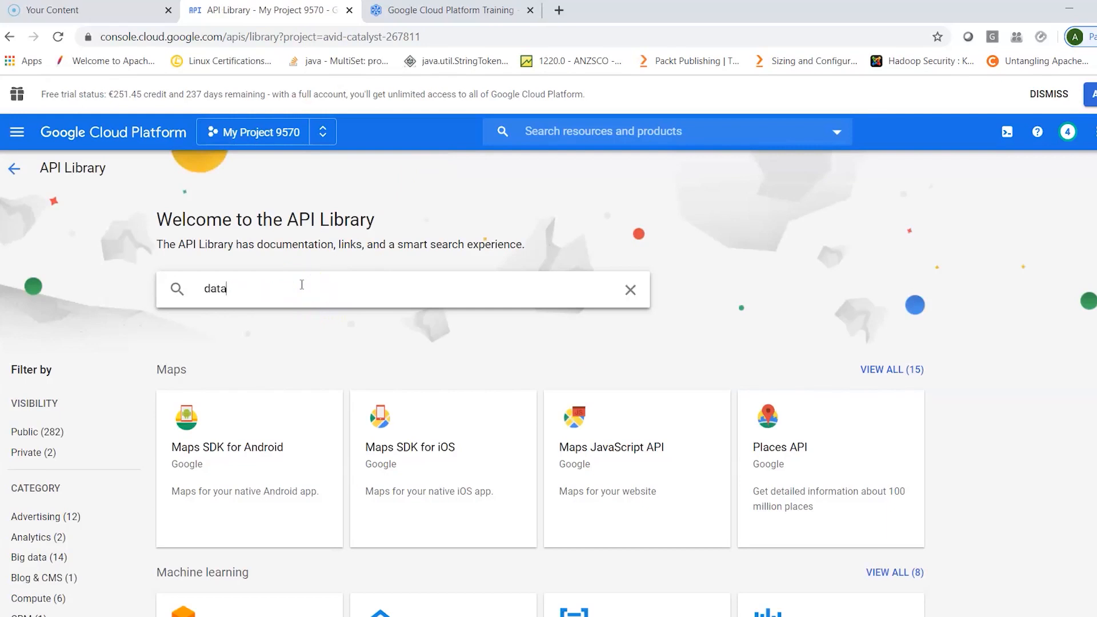
{"action": "key", "text": "Return"}
{"action": "type", "text": "proc"}
{"action": "key", "text": "Return"}
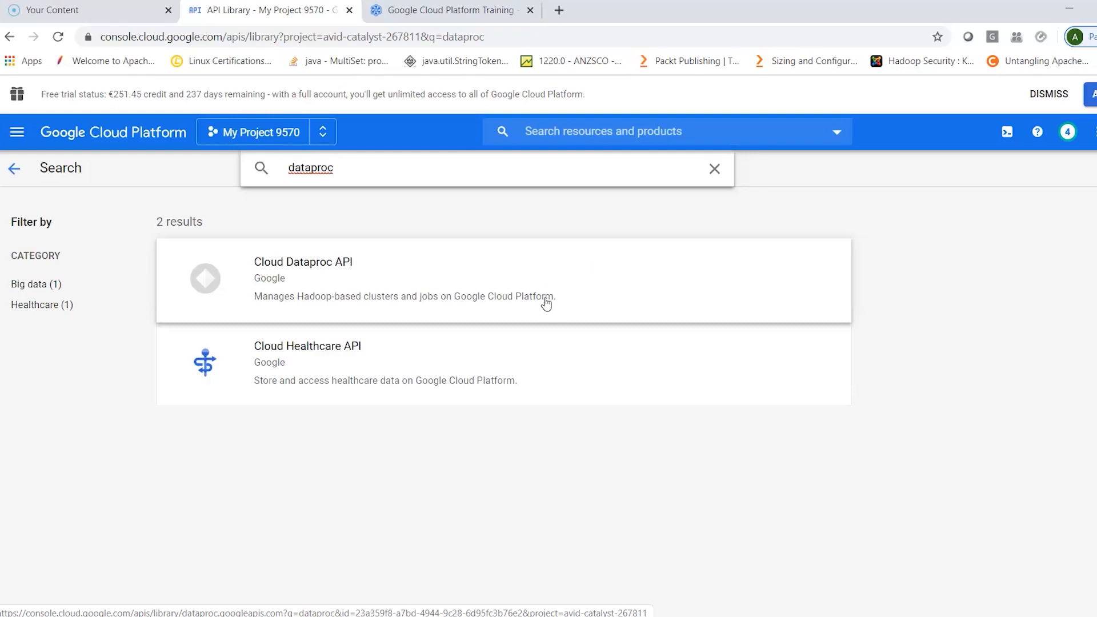
- Clear the API Library search and return to the APIs & Services Dashboard to look over its graphs and API list
{"action": "left_click", "coordinate": [715, 170]}
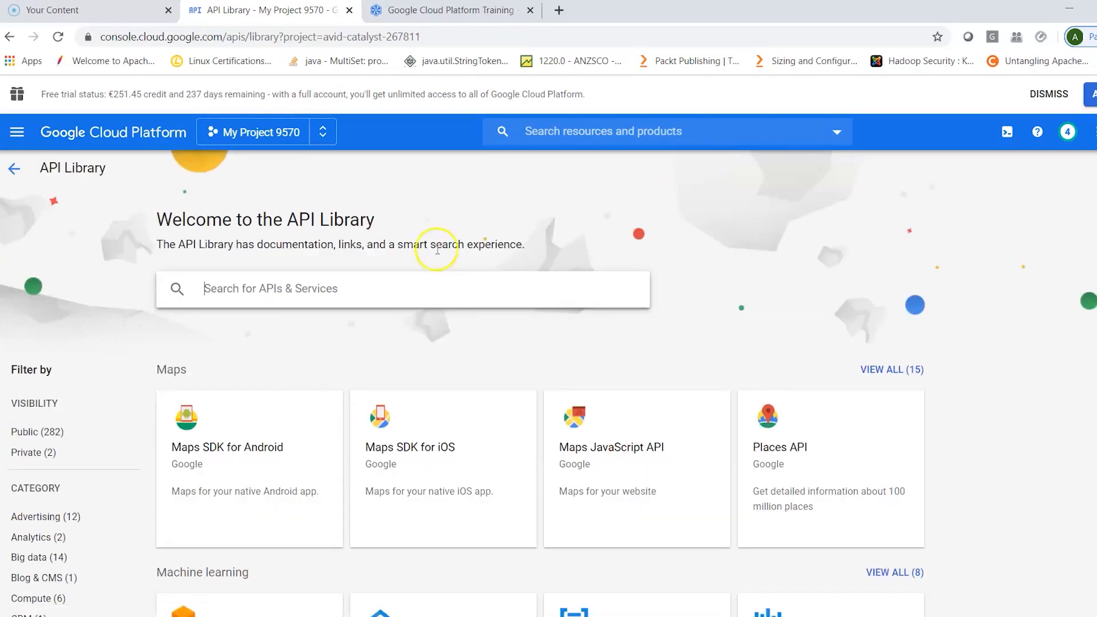
{"action": "left_click", "coordinate": [223, 316]}
{"action": "left_click", "coordinate": [19, 170]}
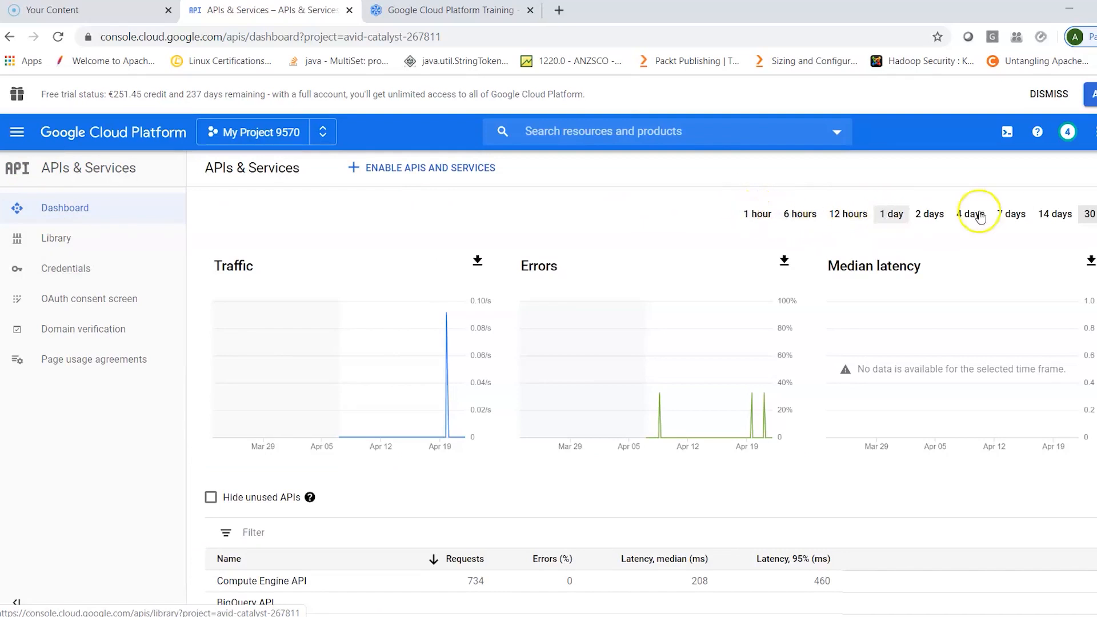
{"action": "scroll", "coordinate": [912, 512], "scroll_direction": "down", "scroll_amount": 3}
{"action": "scroll", "coordinate": [912, 513], "scroll_direction": "down", "scroll_amount": 5}
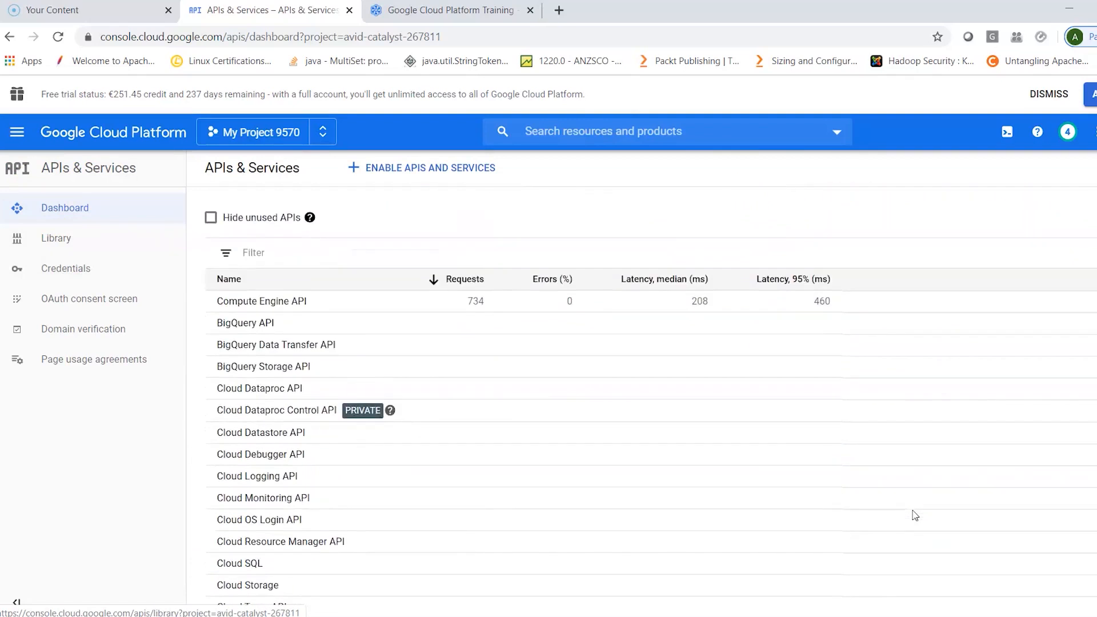
{"action": "scroll", "coordinate": [913, 514], "scroll_direction": "up", "scroll_amount": 8}
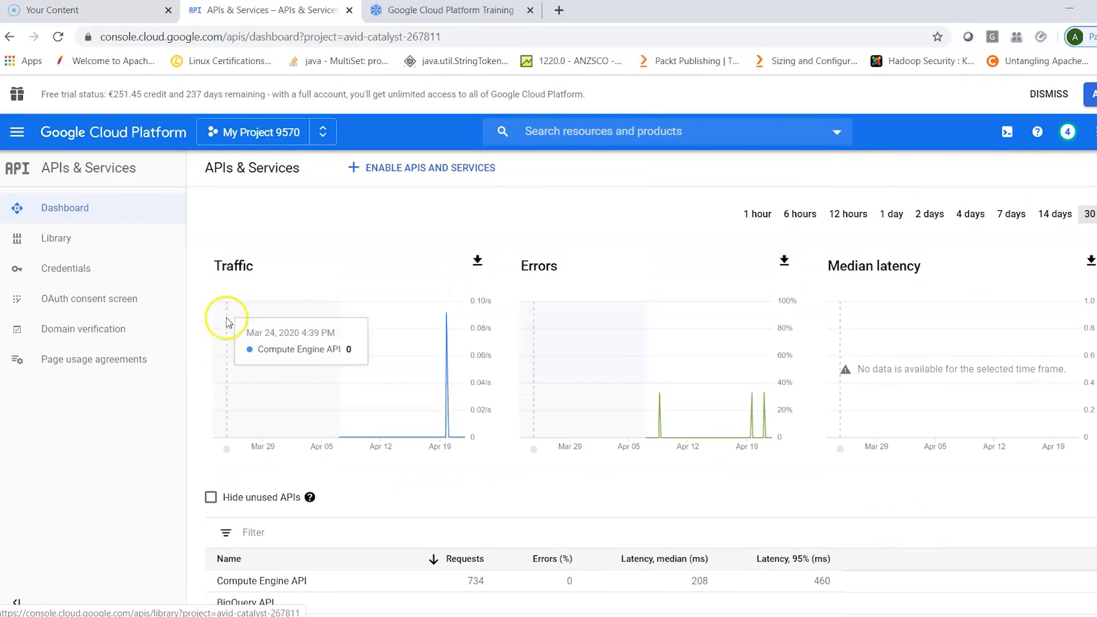
- Look over the console's general and Compute services, including the options under Support, IAM & Admin, Security, Anthos and Compute Engine
{"action": "left_click", "coordinate": [17, 132]}
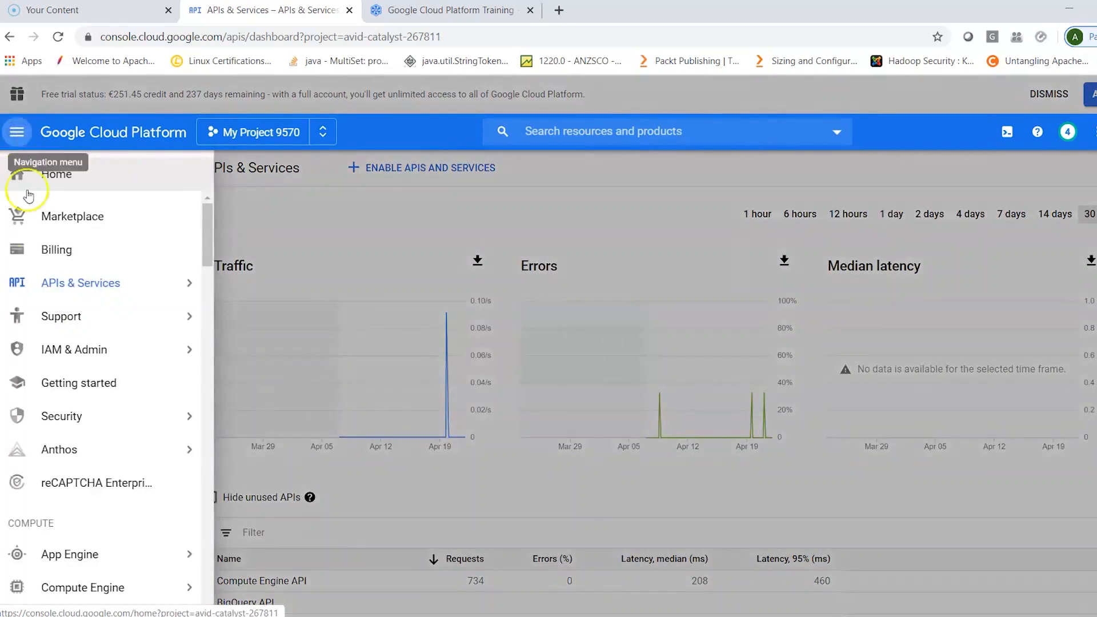
{"action": "mouse_move", "coordinate": [19, 320]}
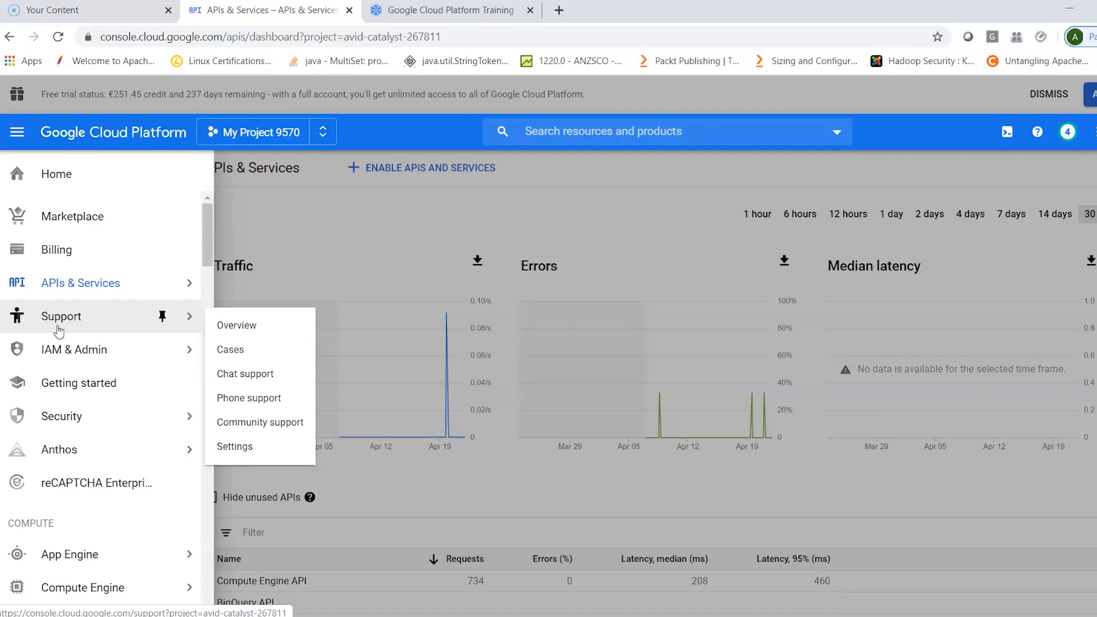
{"action": "mouse_move", "coordinate": [59, 354]}
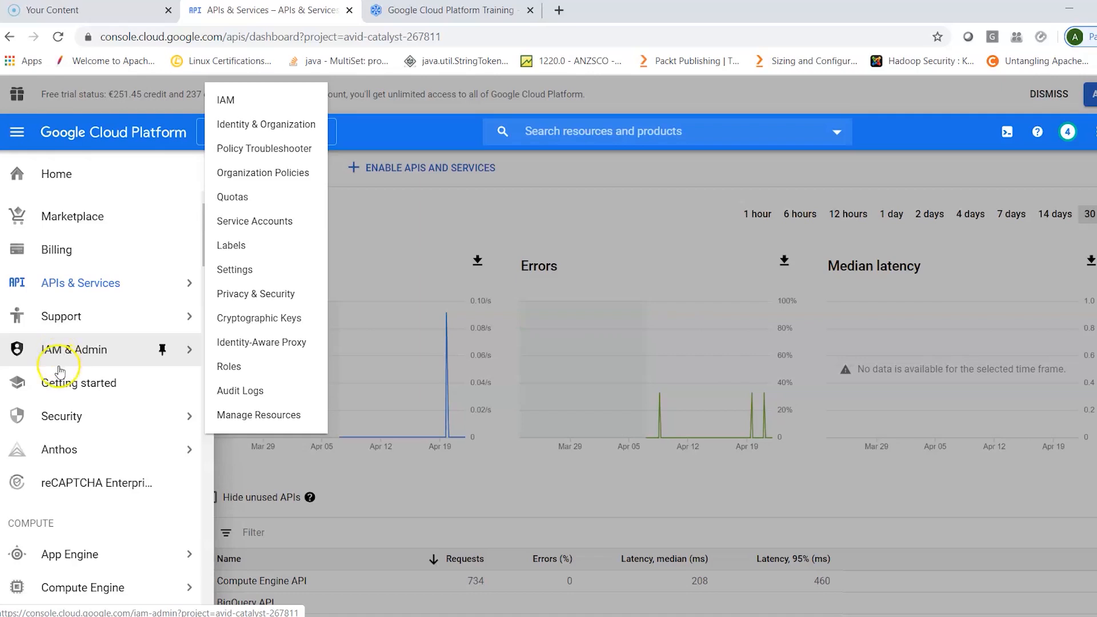
{"action": "mouse_move", "coordinate": [61, 425]}
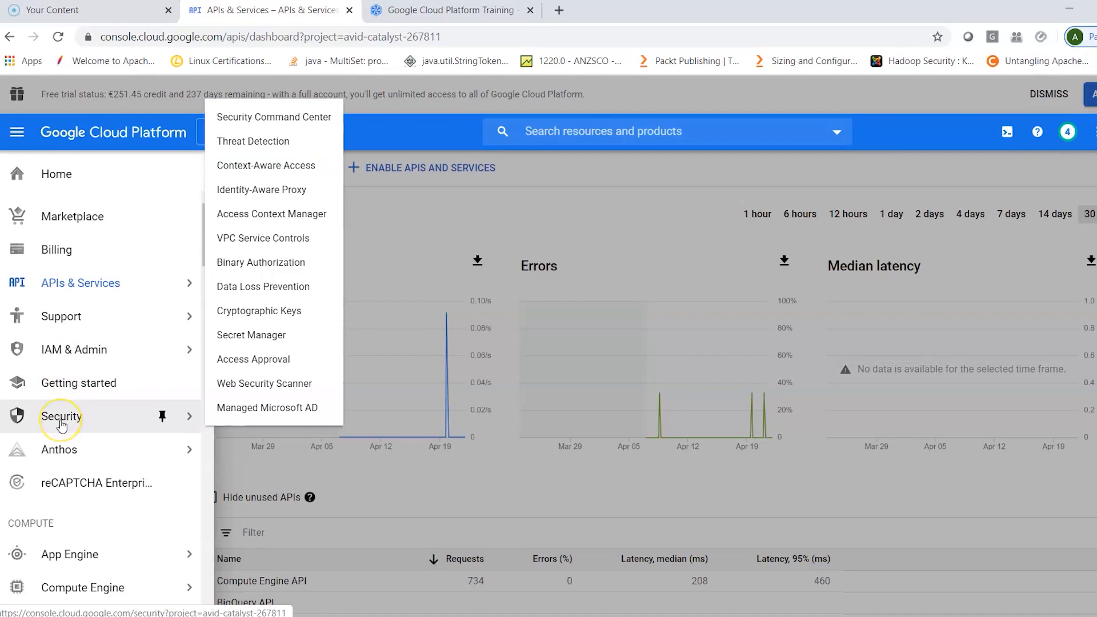
{"action": "left_click", "coordinate": [63, 451]}
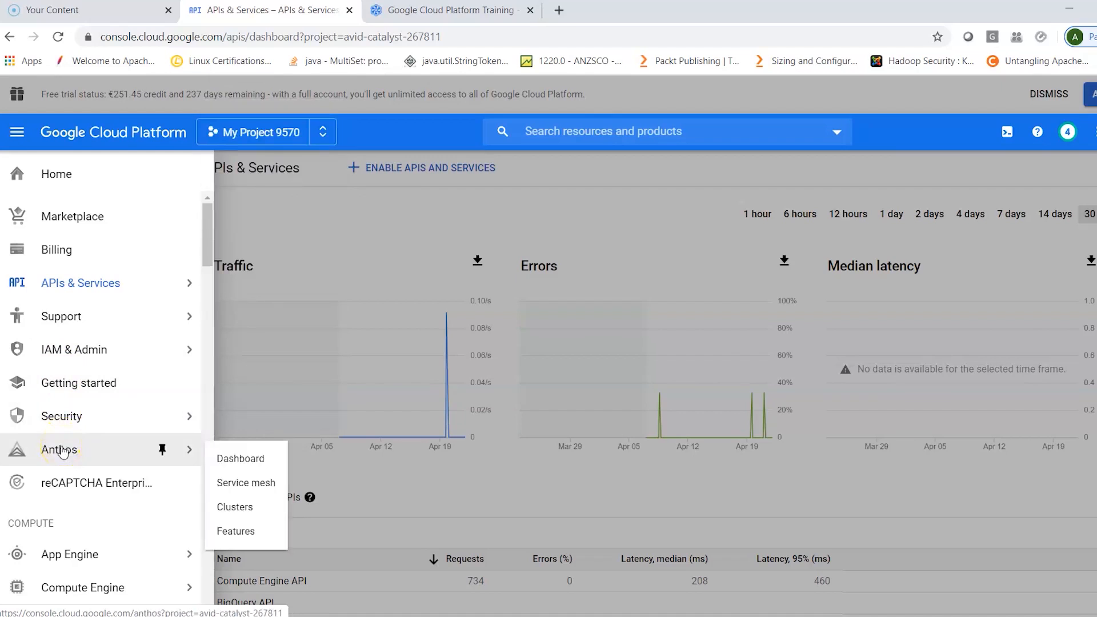
{"action": "left_click", "coordinate": [68, 457]}
{"action": "scroll", "coordinate": [70, 463], "scroll_direction": "down", "scroll_amount": 3}
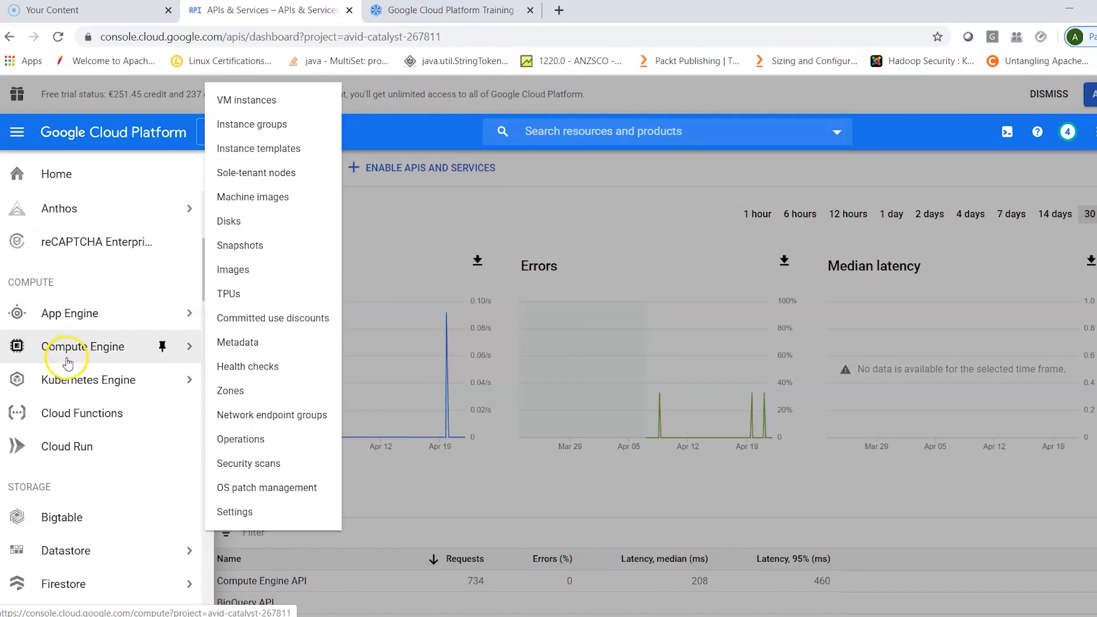
{"action": "mouse_move", "coordinate": [67, 386]}
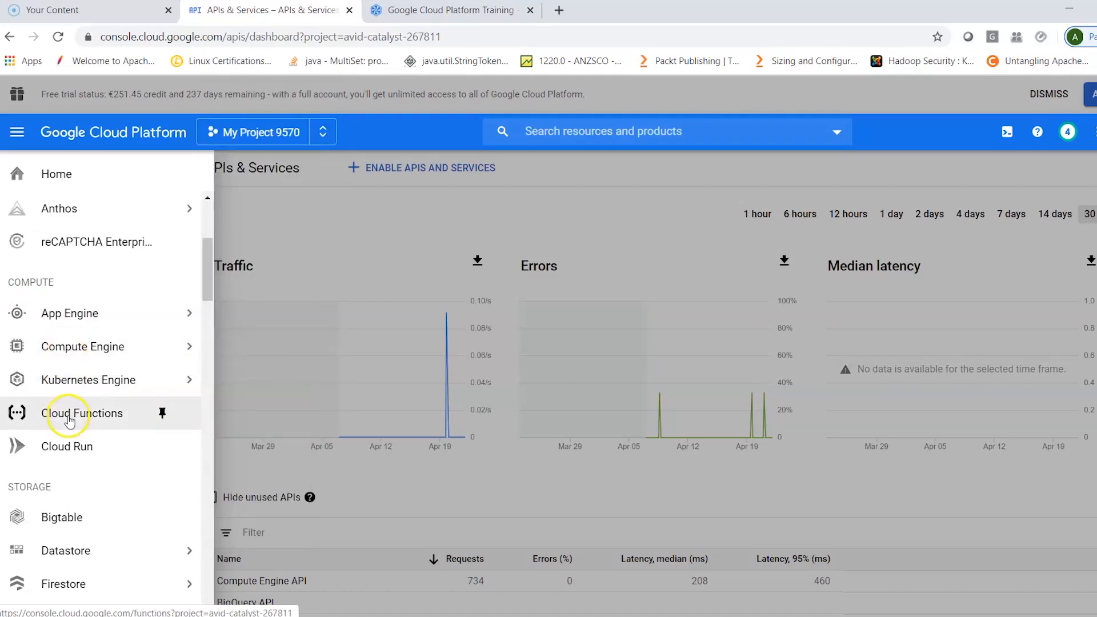
- Look over the Storage services from Bigtable to Data Transfer, including the options for Datastore, Storage and Memorystore
{"action": "scroll", "coordinate": [75, 463], "scroll_direction": "down", "scroll_amount": 3}
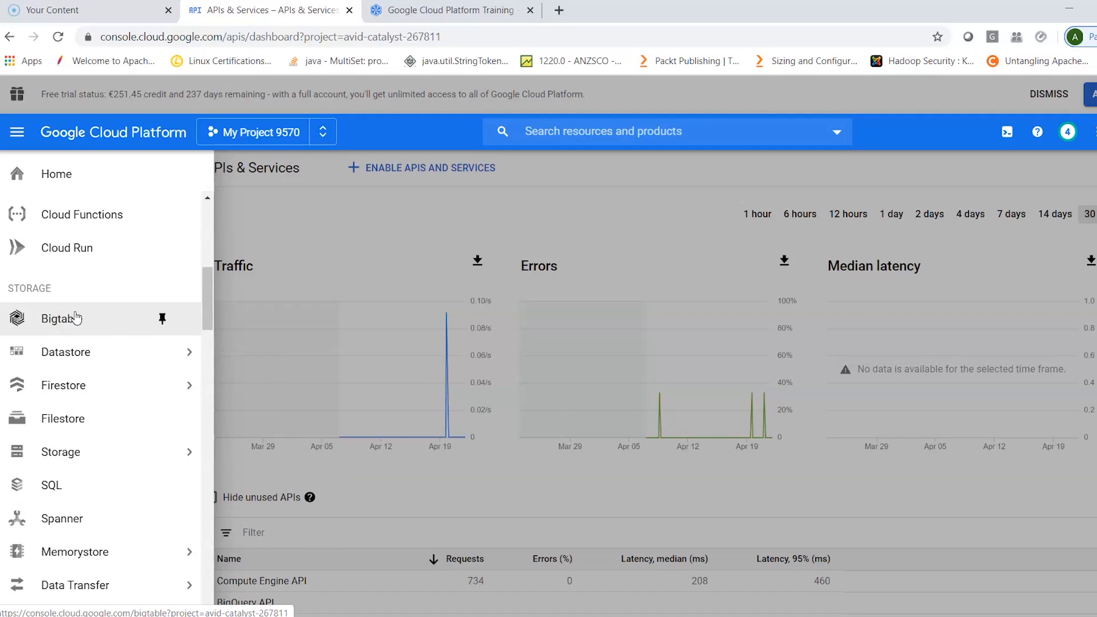
{"action": "left_click", "coordinate": [77, 352]}
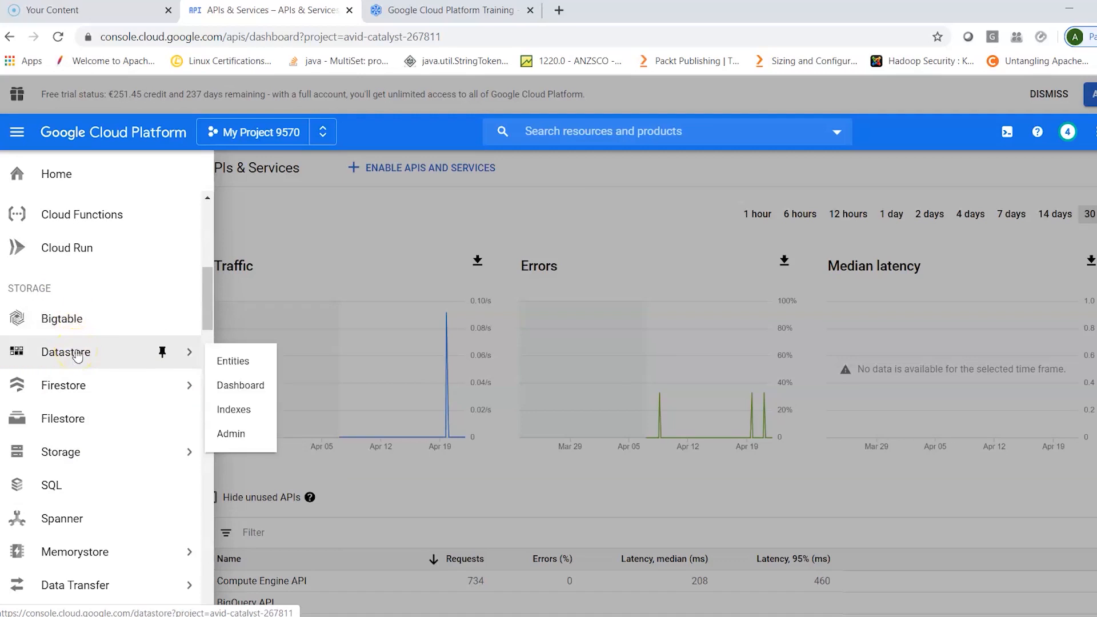
{"action": "left_click", "coordinate": [64, 386]}
{"action": "left_click", "coordinate": [81, 421]}
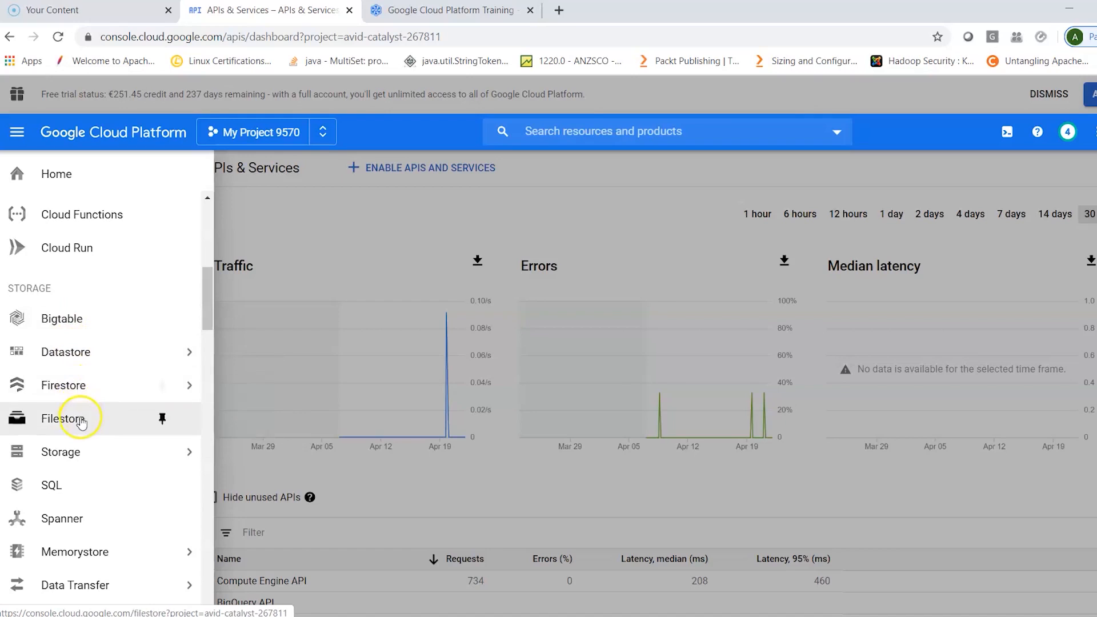
{"action": "mouse_move", "coordinate": [82, 466]}
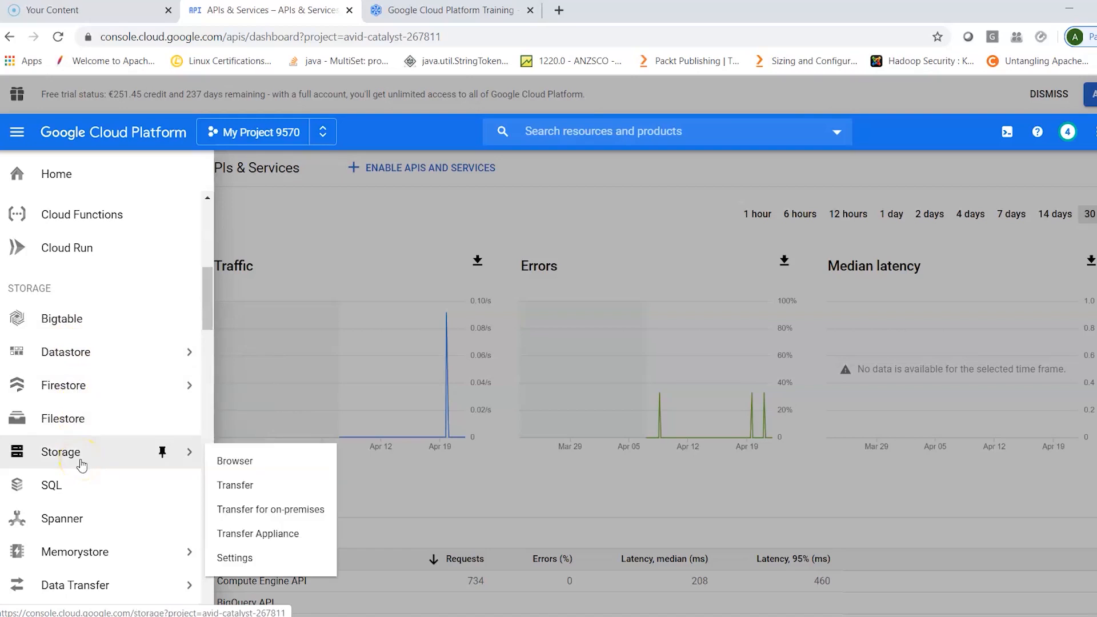
{"action": "left_click", "coordinate": [78, 500]}
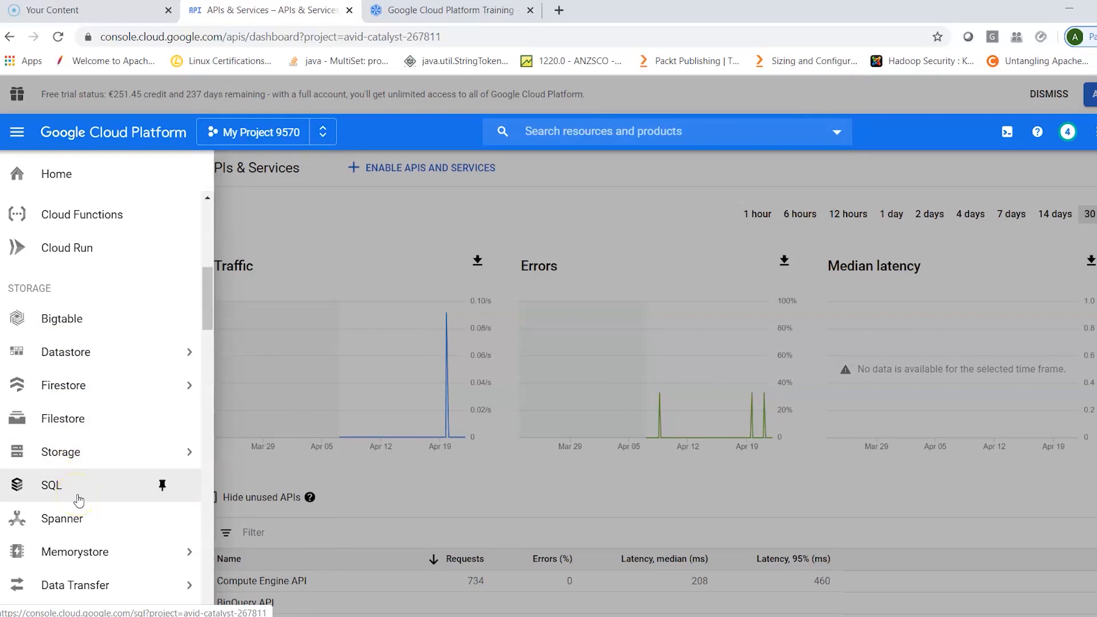
{"action": "scroll", "coordinate": [78, 501], "scroll_direction": "down", "scroll_amount": 1}
{"action": "left_click", "coordinate": [84, 480]}
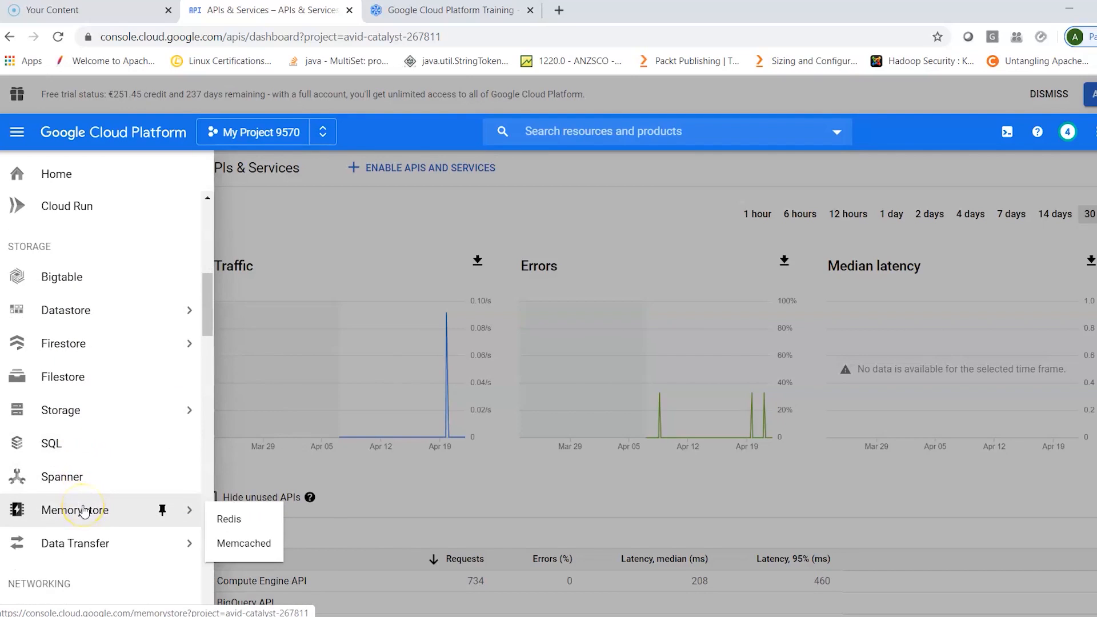
{"action": "scroll", "coordinate": [100, 506], "scroll_direction": "down", "scroll_amount": 1}
{"action": "scroll", "coordinate": [100, 506], "scroll_direction": "down", "scroll_amount": 1}
{"action": "mouse_move", "coordinate": [112, 430]}
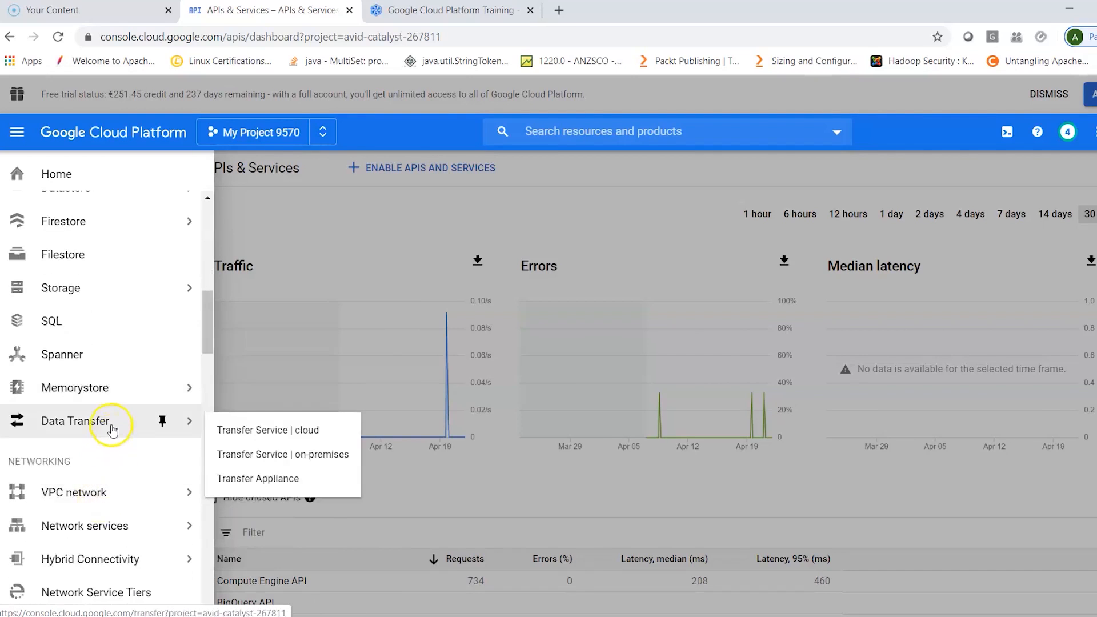
- Look over the Networking services from VPC network to Network Intelligence, and the Operations services including Monitoring and Logging
{"action": "scroll", "coordinate": [112, 430], "scroll_direction": "down", "scroll_amount": 3}
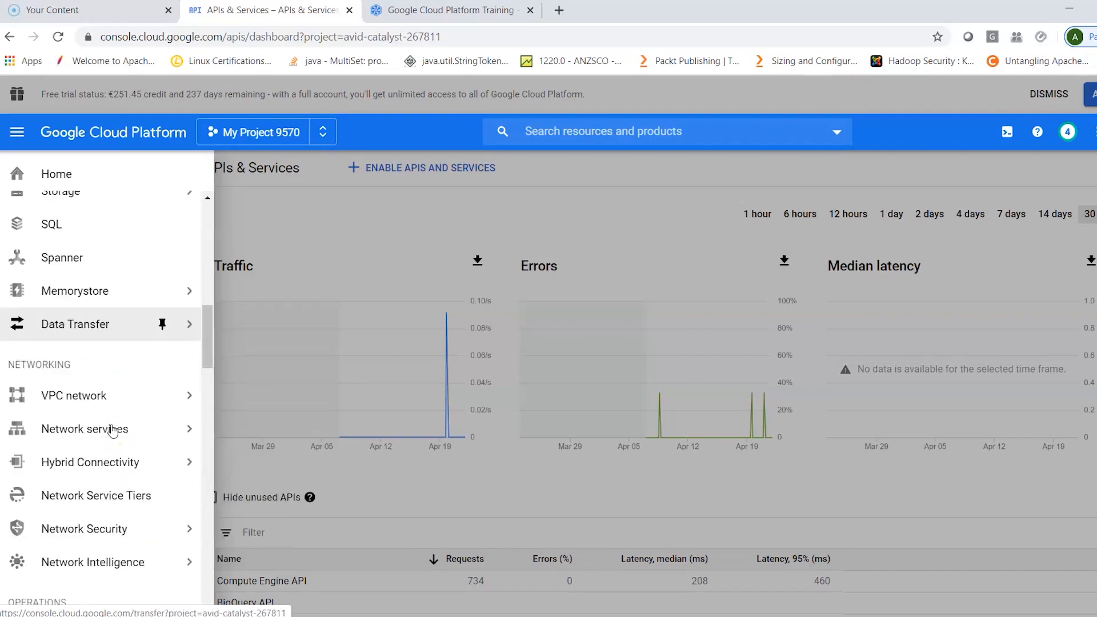
{"action": "left_click", "coordinate": [93, 291]}
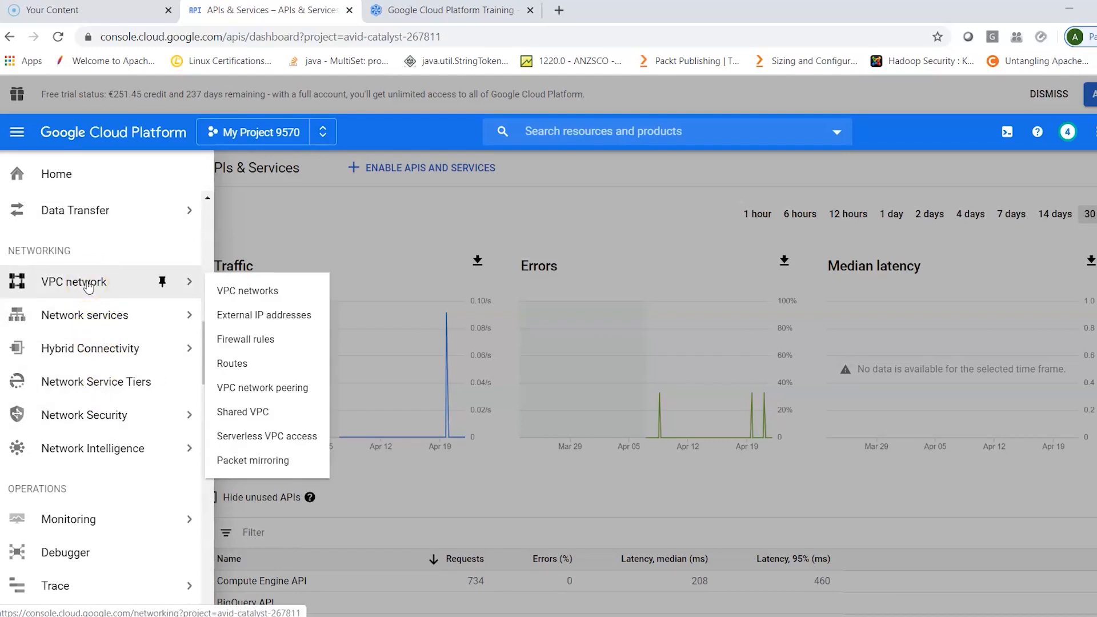
{"action": "left_click", "coordinate": [85, 323]}
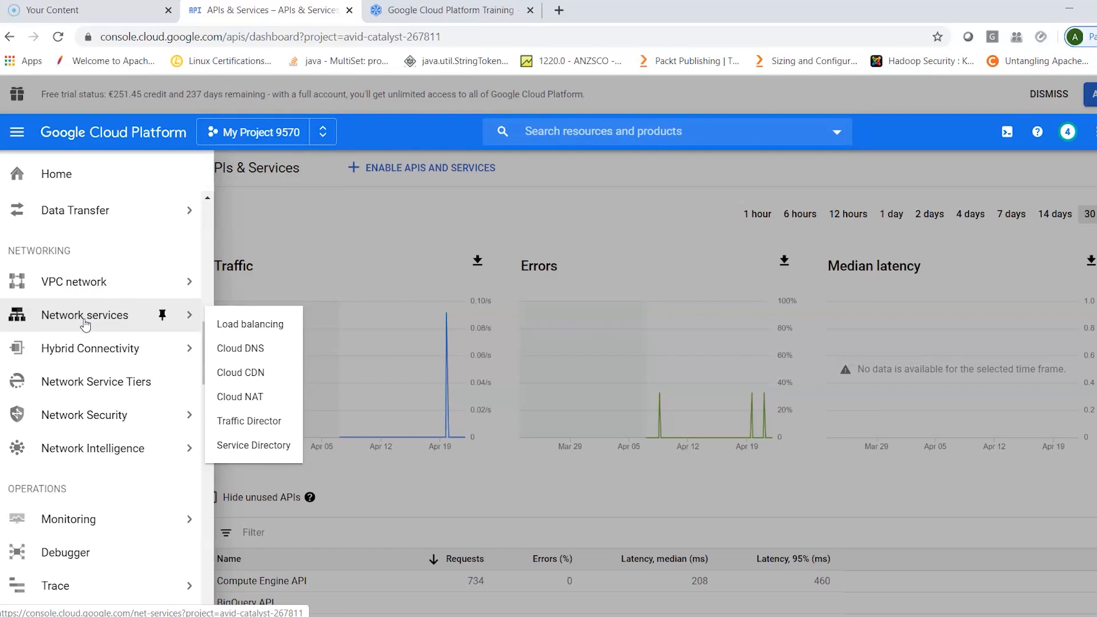
{"action": "left_click", "coordinate": [85, 355]}
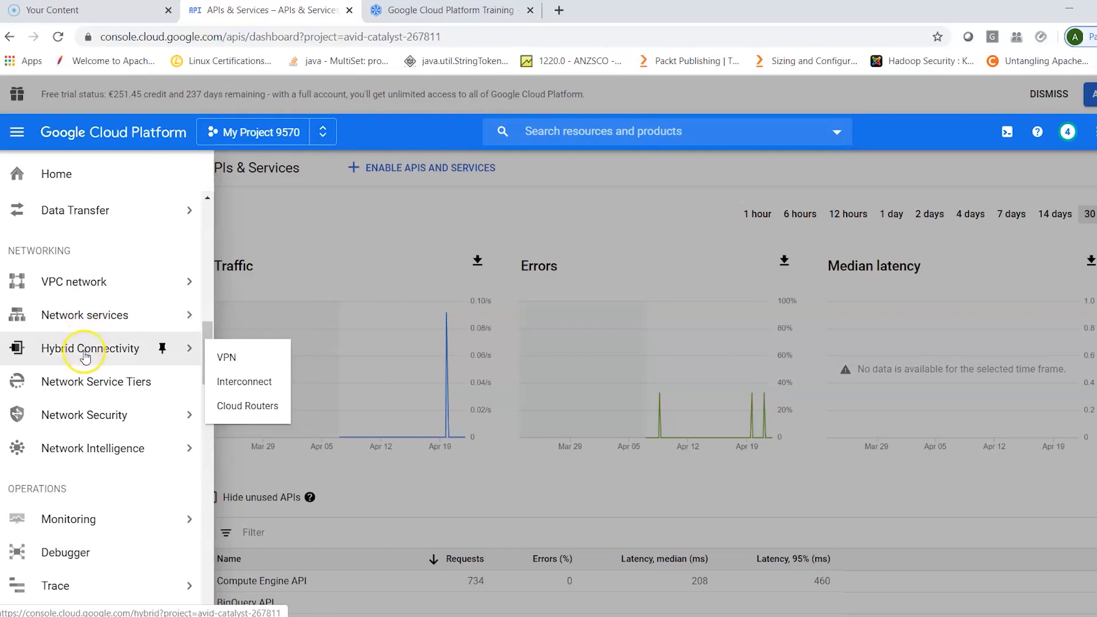
{"action": "left_click", "coordinate": [85, 388]}
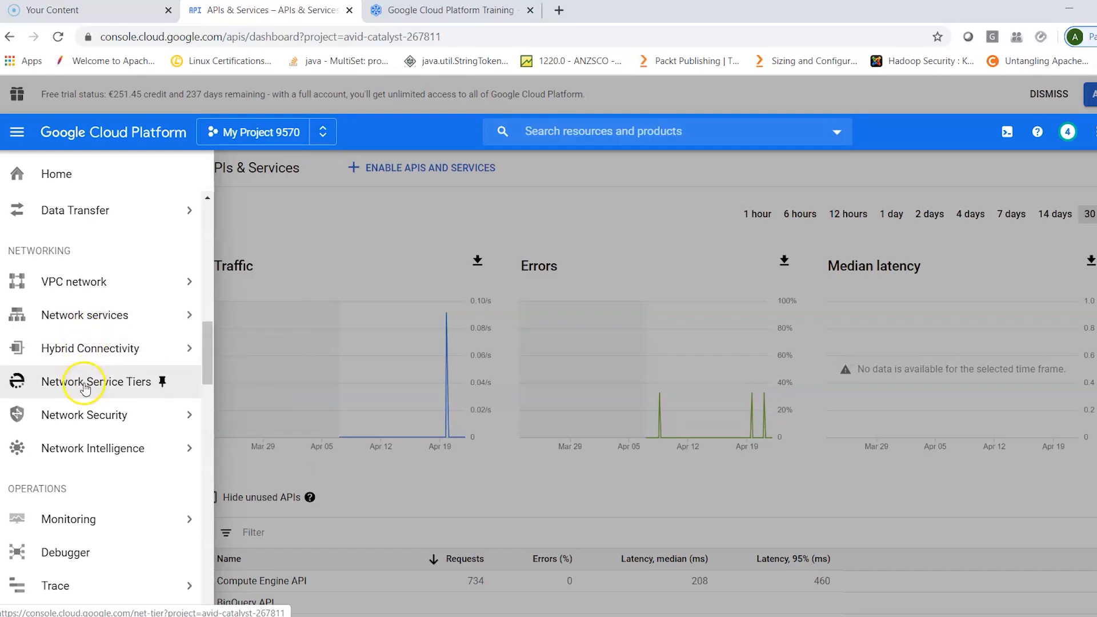
{"action": "mouse_move", "coordinate": [84, 457]}
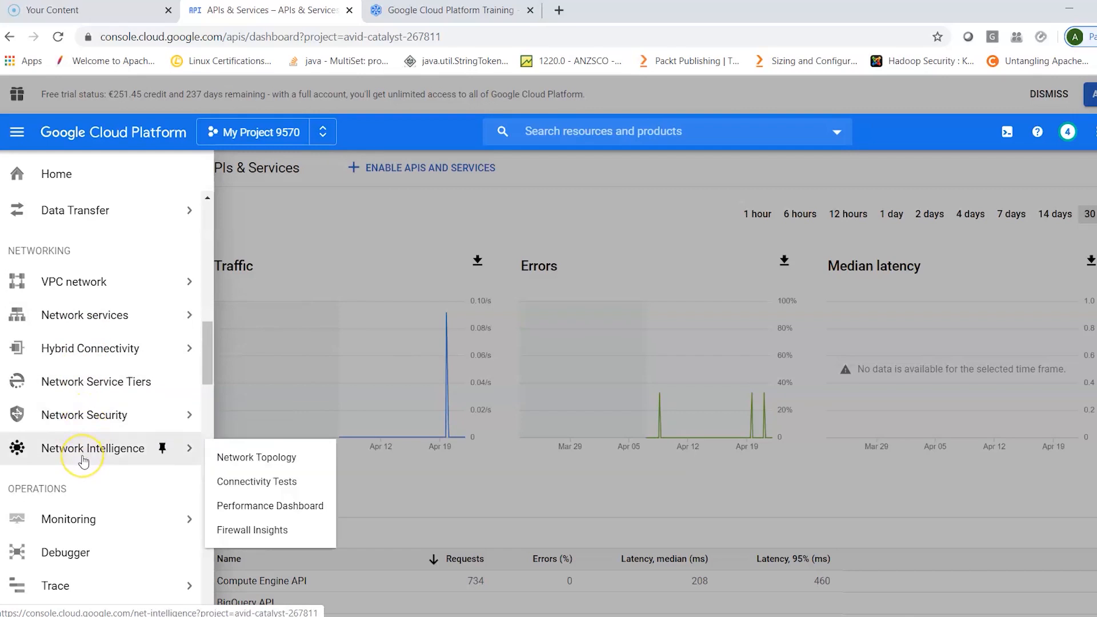
{"action": "scroll", "coordinate": [81, 456], "scroll_direction": "down", "scroll_amount": 2}
{"action": "mouse_move", "coordinate": [82, 401]}
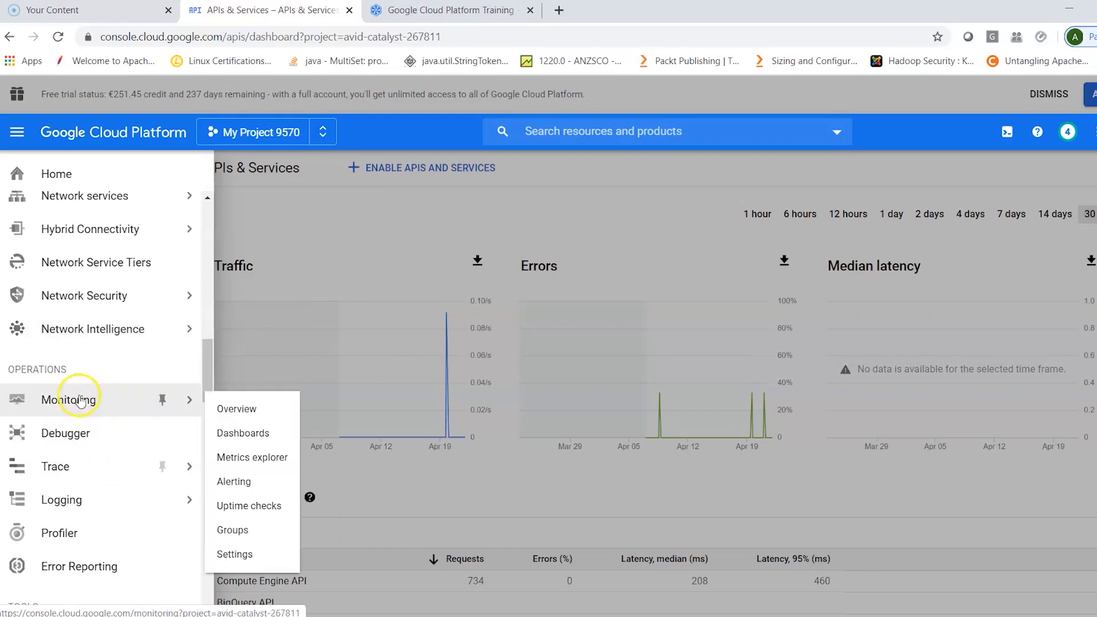
{"action": "mouse_move", "coordinate": [81, 497]}
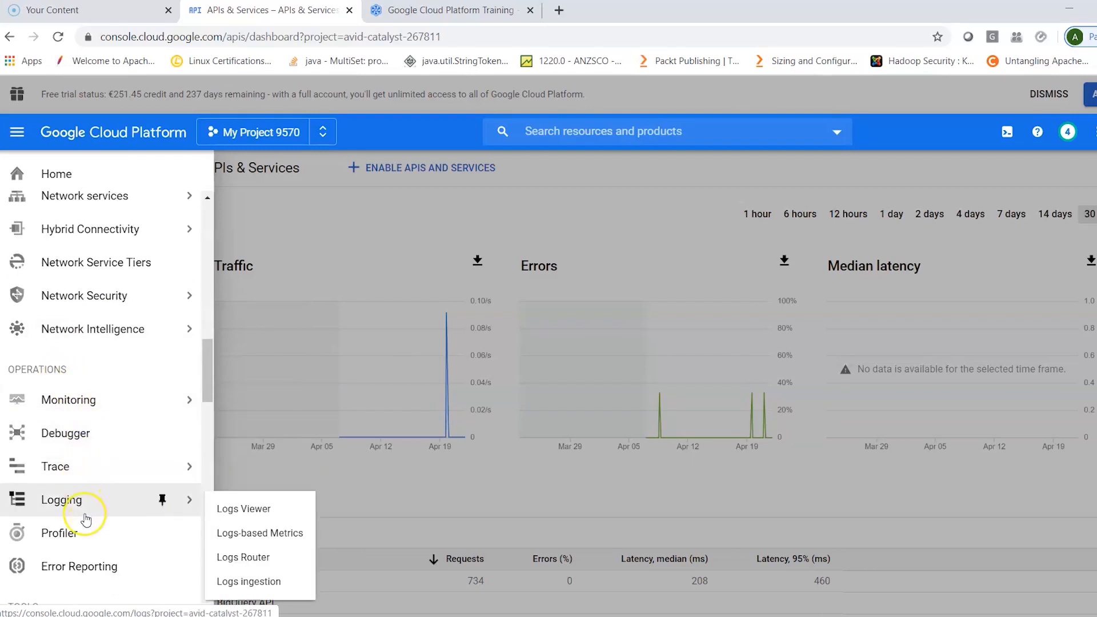
- Look over the Tools services from Cloud Build to Private Catalog, including the options for Container Registry and Deployment Manager
{"action": "scroll", "coordinate": [86, 518], "scroll_direction": "down", "scroll_amount": 6}
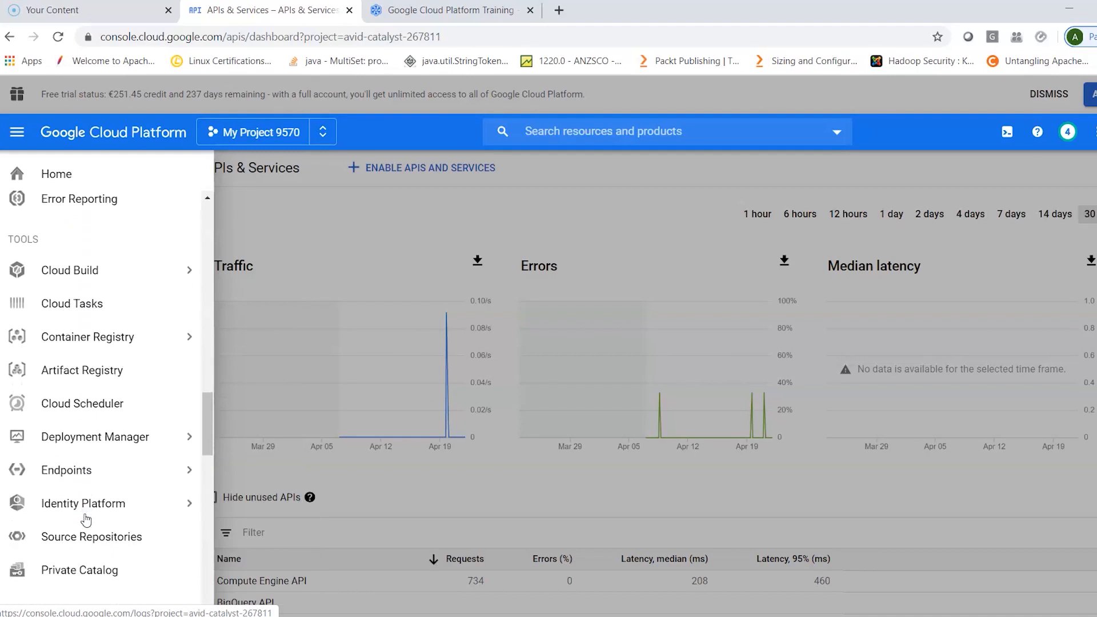
{"action": "scroll", "coordinate": [86, 520], "scroll_direction": "down", "scroll_amount": 1}
{"action": "scroll", "coordinate": [144, 422], "scroll_direction": "up", "scroll_amount": 1}
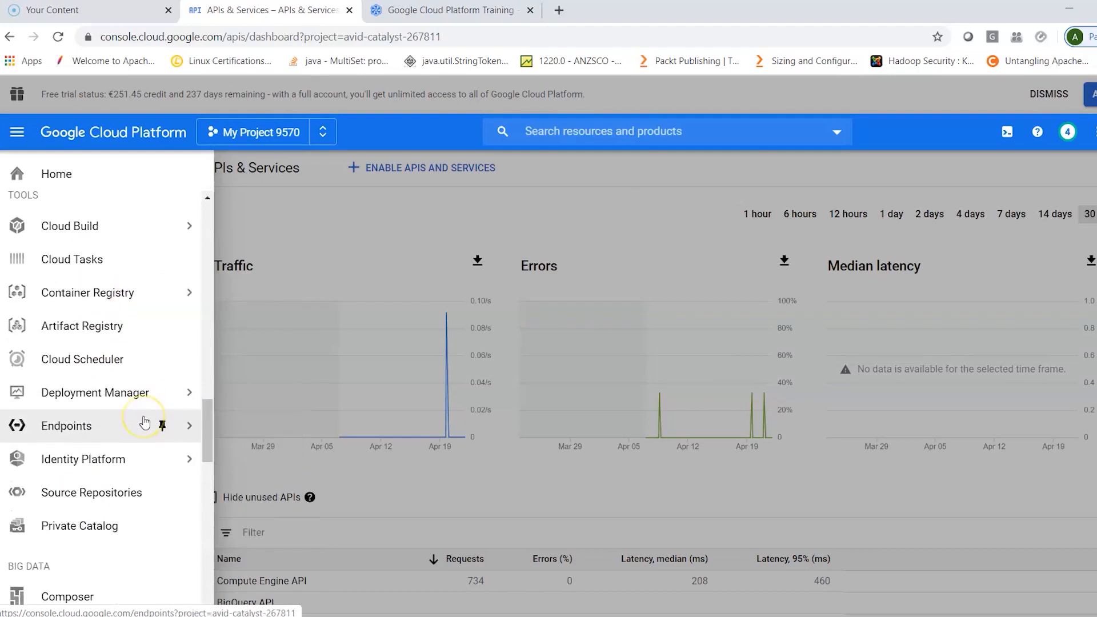
{"action": "mouse_move", "coordinate": [109, 240]}
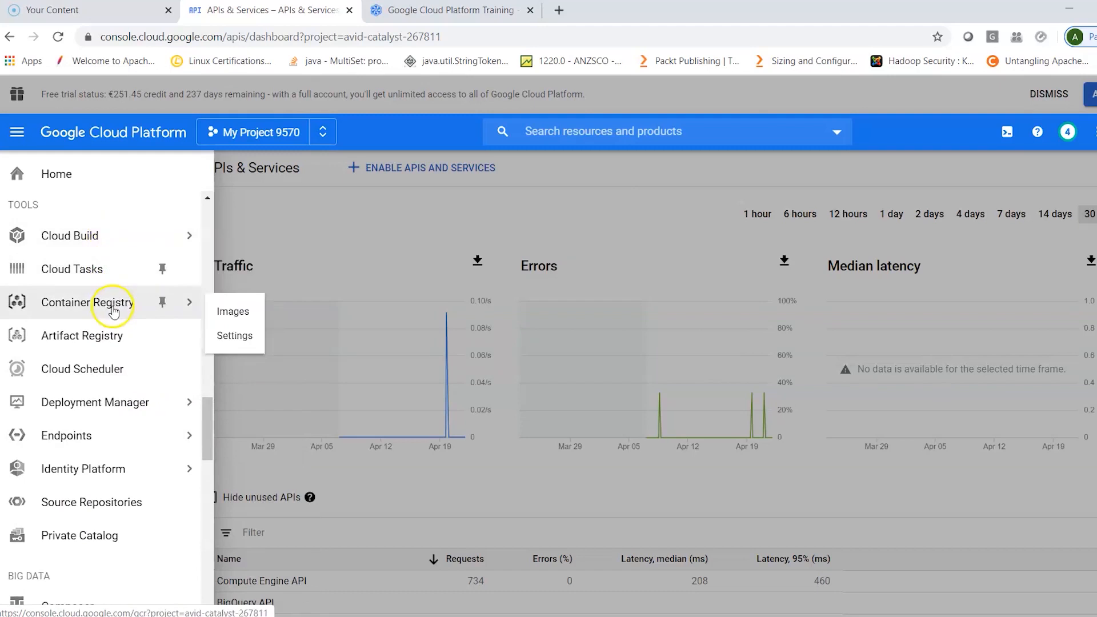
{"action": "mouse_move", "coordinate": [107, 420]}
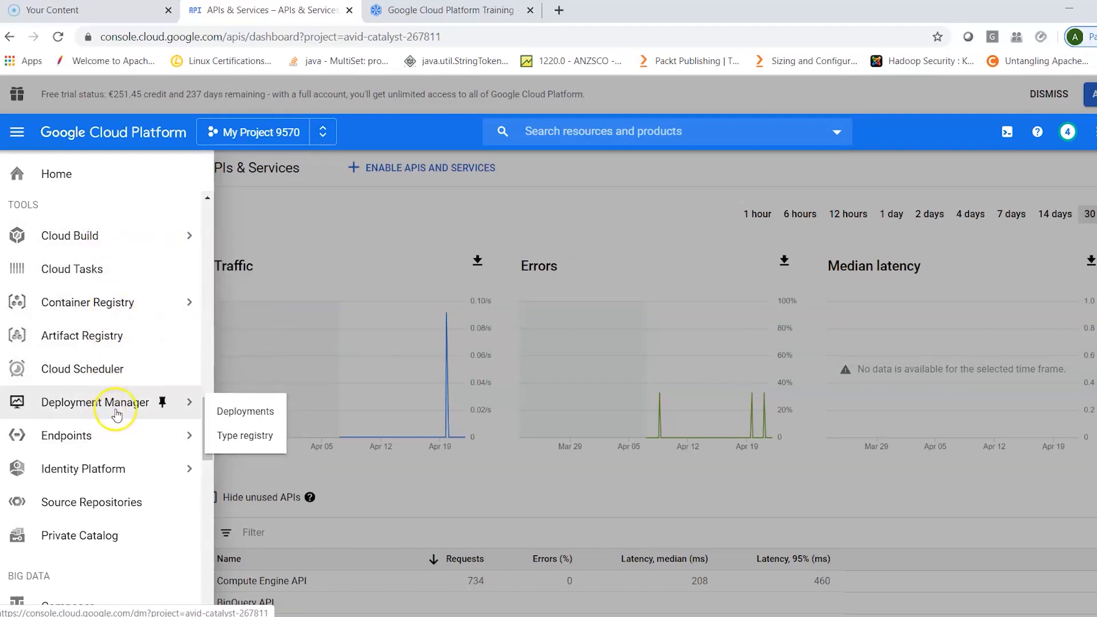
- Look over the Big Data services from Composer to Dataprep, including the options for Dataproc and Pub/Sub
{"action": "scroll", "coordinate": [114, 457], "scroll_direction": "down", "scroll_amount": 2}
{"action": "scroll", "coordinate": [117, 487], "scroll_direction": "down", "scroll_amount": 3}
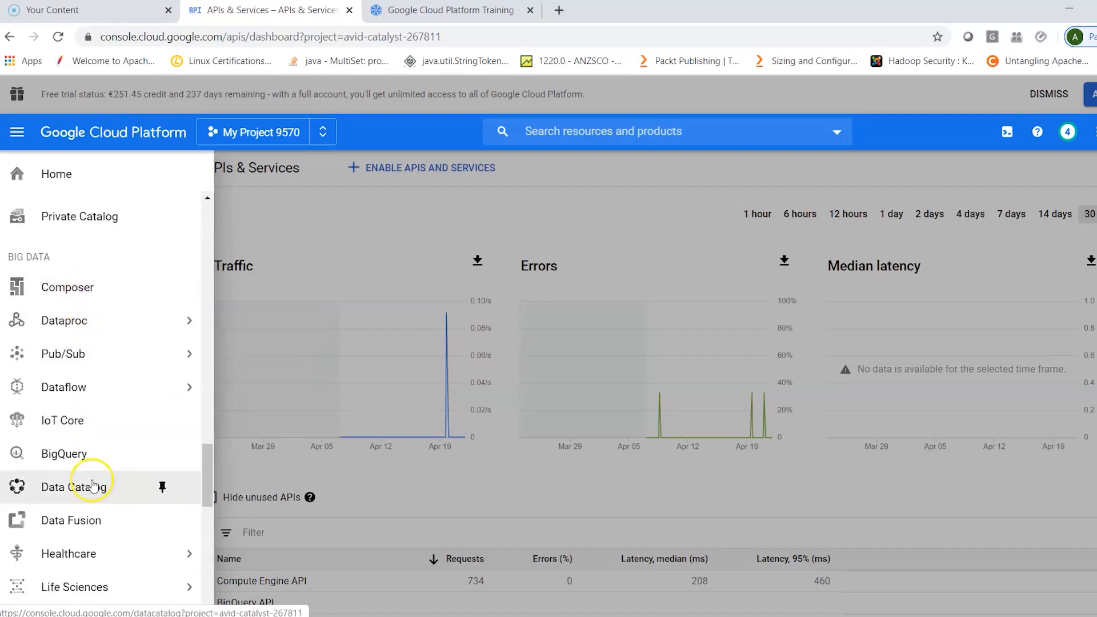
{"action": "mouse_move", "coordinate": [94, 330]}
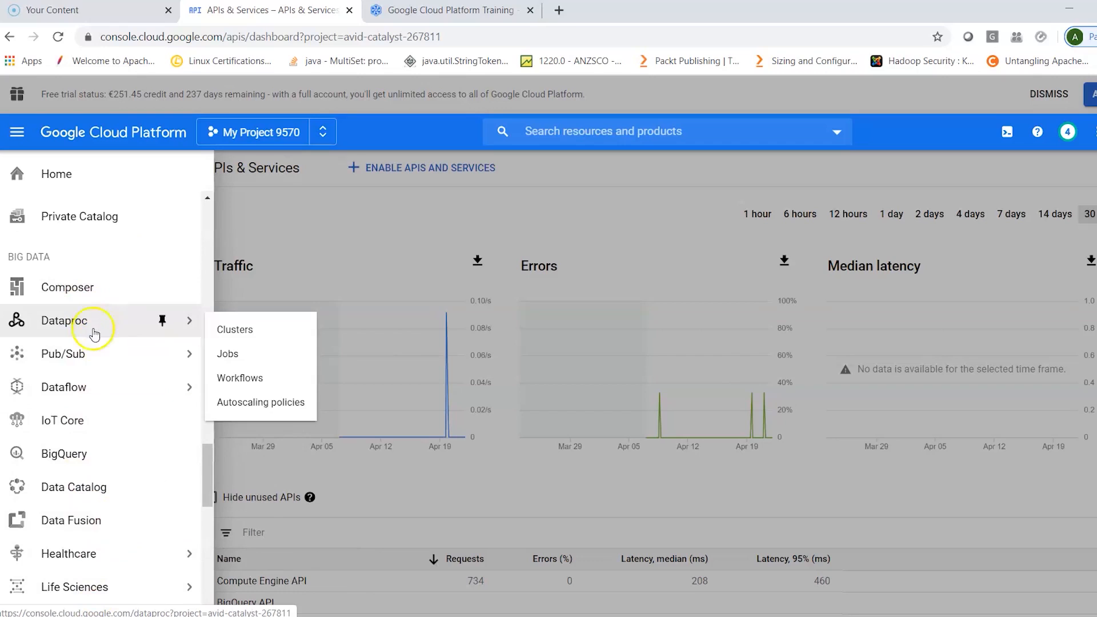
{"action": "mouse_move", "coordinate": [94, 364]}
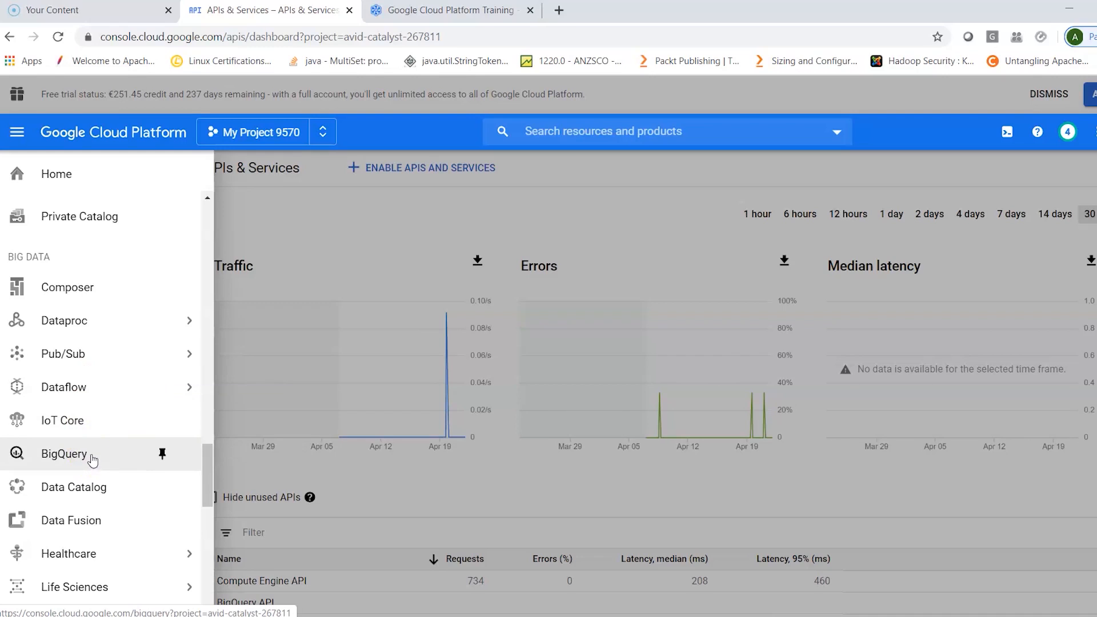
{"action": "scroll", "coordinate": [92, 460], "scroll_direction": "down", "scroll_amount": 1}
{"action": "scroll", "coordinate": [93, 460], "scroll_direction": "down", "scroll_amount": 4}
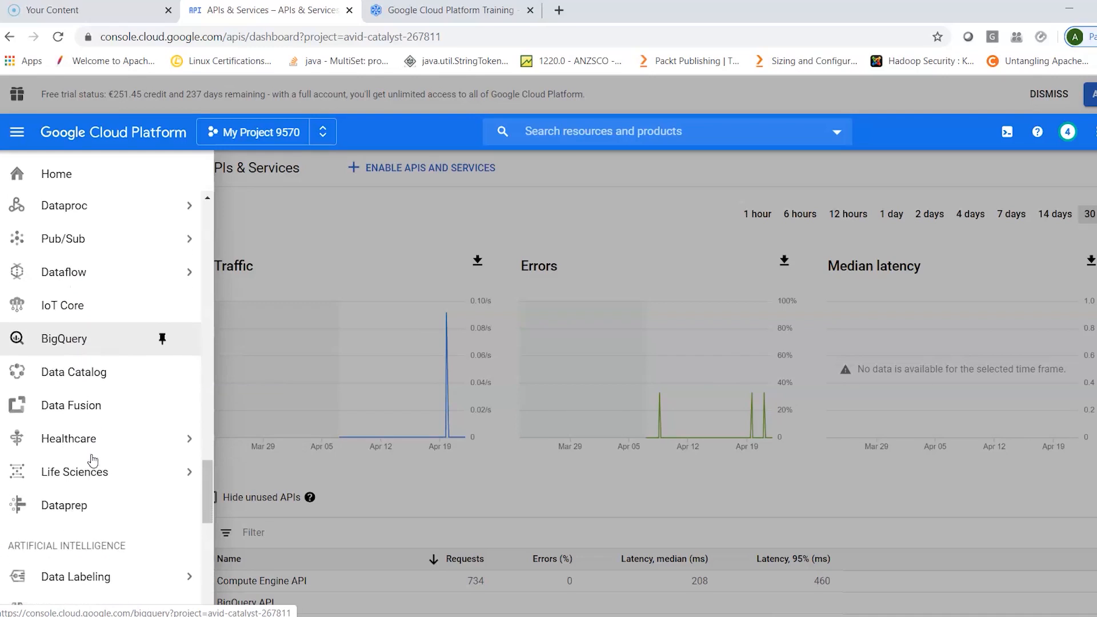
- Look over the Artificial Intelligence, Other Google Solutions and Partner Solutions services, then close the service list
{"action": "scroll", "coordinate": [92, 460], "scroll_direction": "down", "scroll_amount": 4}
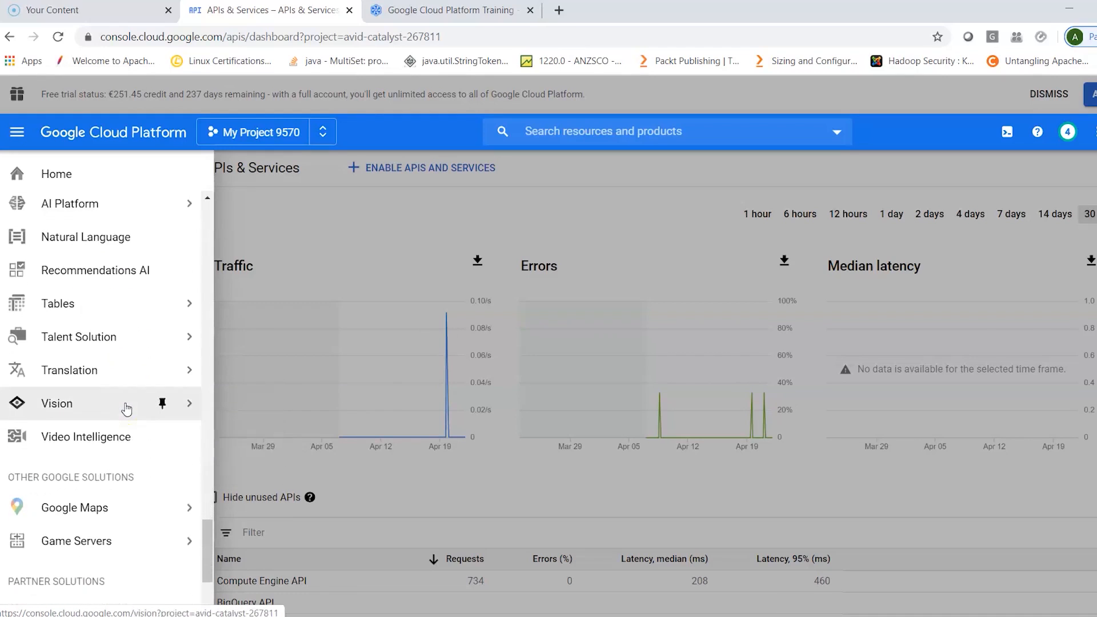
{"action": "scroll", "coordinate": [162, 407], "scroll_direction": "down", "scroll_amount": 1}
{"action": "mouse_move", "coordinate": [72, 503]}
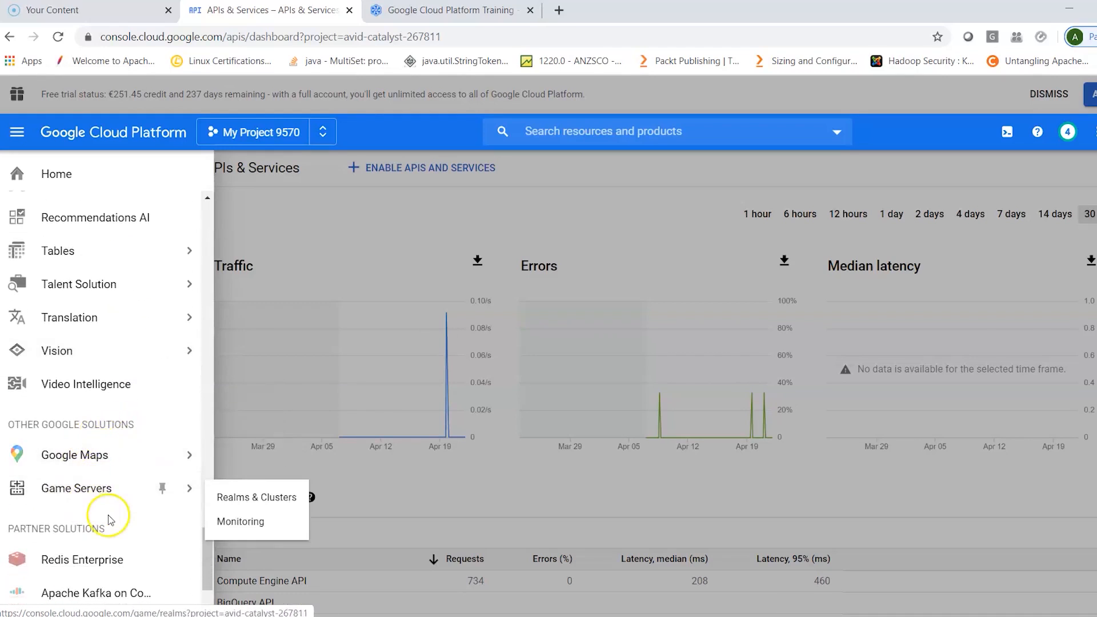
{"action": "scroll", "coordinate": [92, 514], "scroll_direction": "down", "scroll_amount": 3}
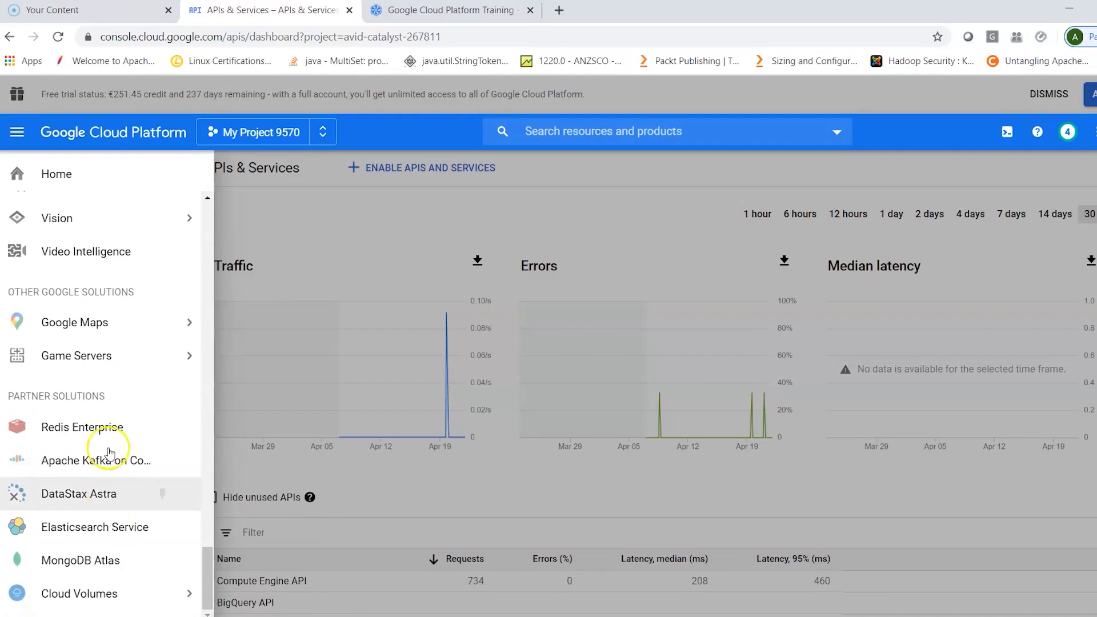
{"action": "scroll", "coordinate": [92, 471], "scroll_direction": "up", "scroll_amount": 10}
{"action": "scroll", "coordinate": [124, 478], "scroll_direction": "up", "scroll_amount": 20}
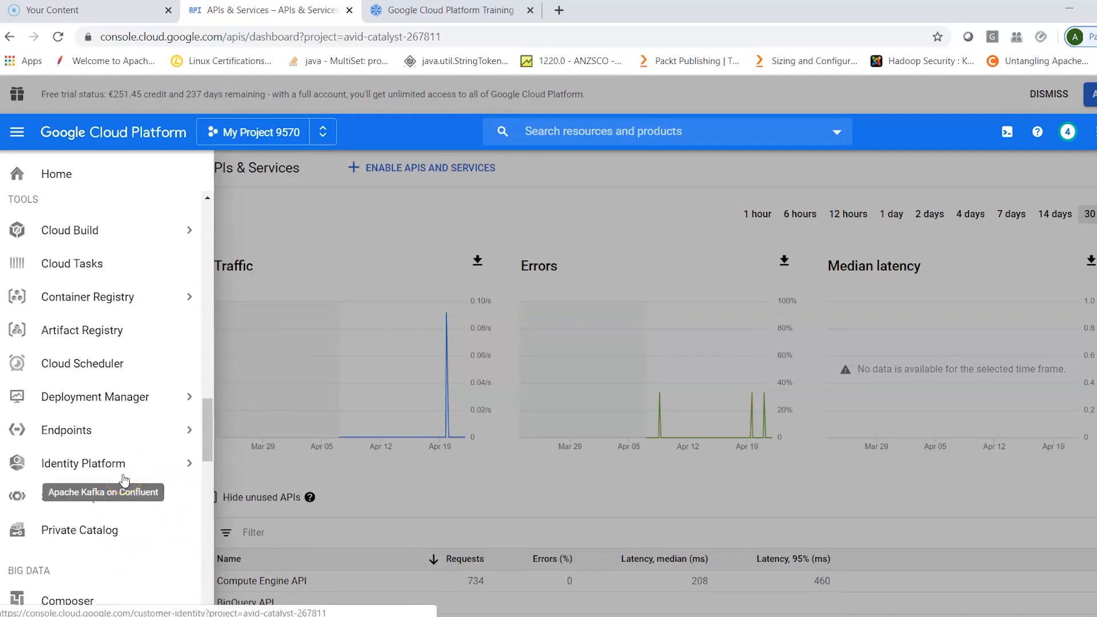
{"action": "scroll", "coordinate": [123, 490], "scroll_direction": "up", "scroll_amount": 3}
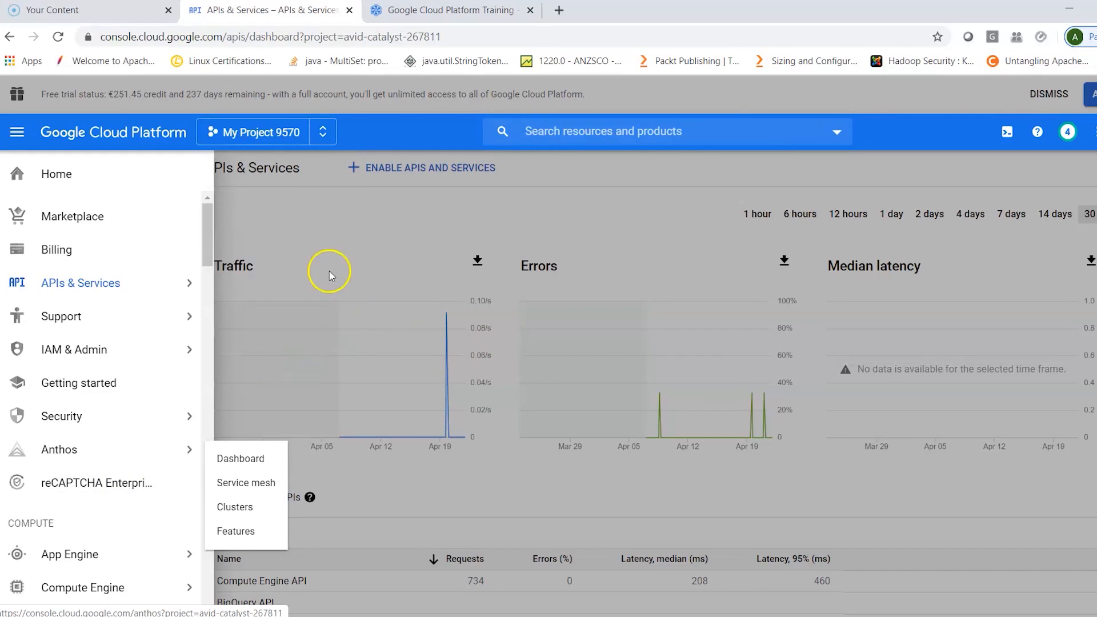
{"action": "left_click", "coordinate": [299, 228]}
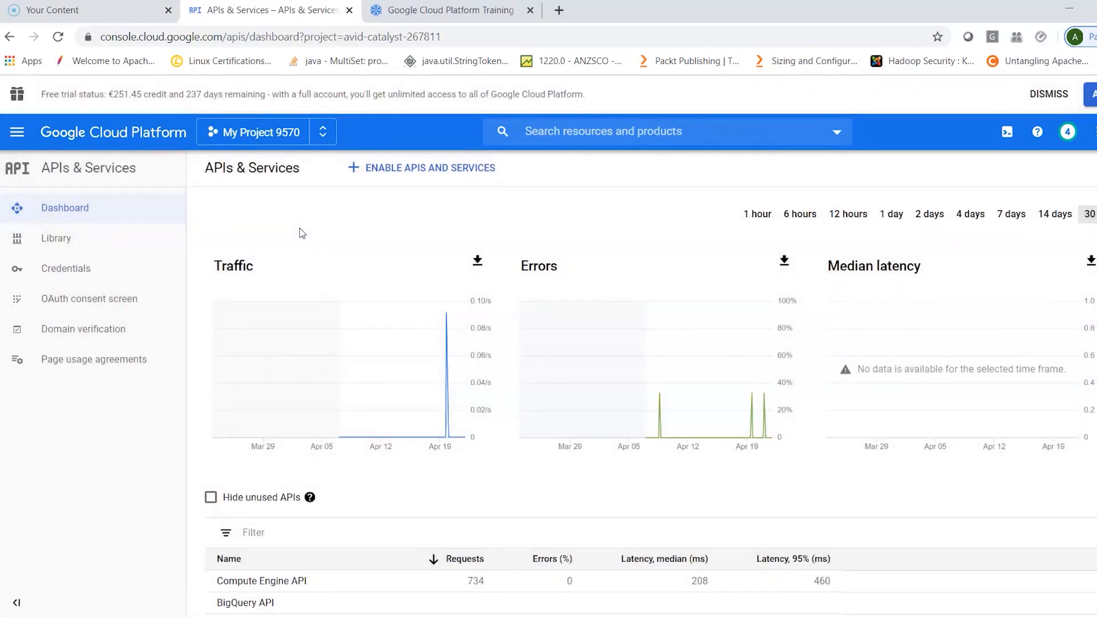
{"action": "left_click", "coordinate": [23, 140]}
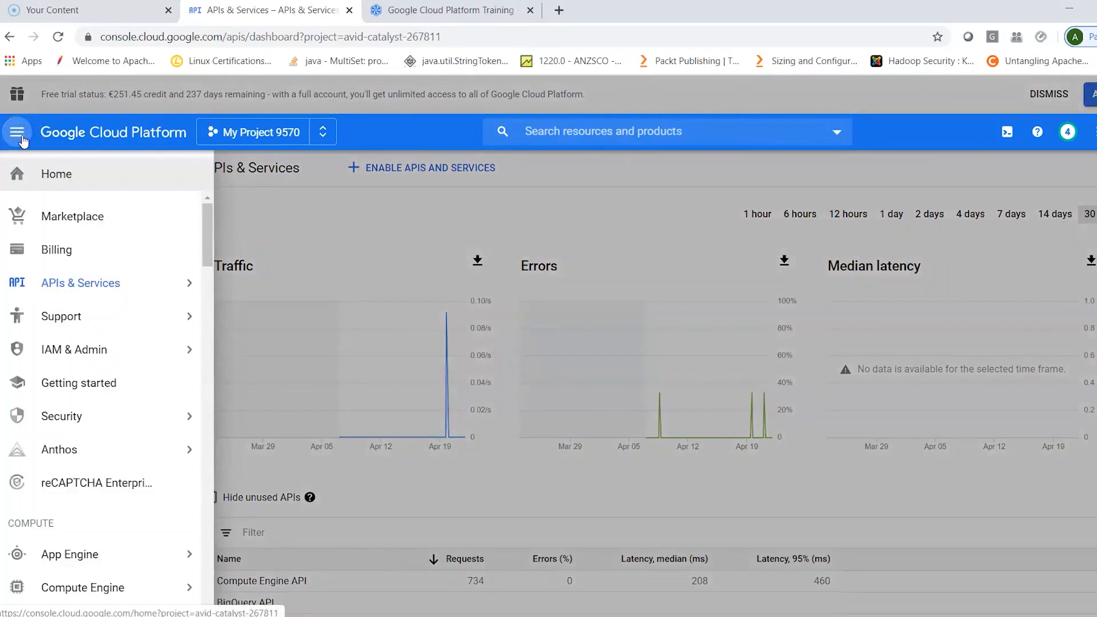
{"action": "mouse_move", "coordinate": [82, 440]}
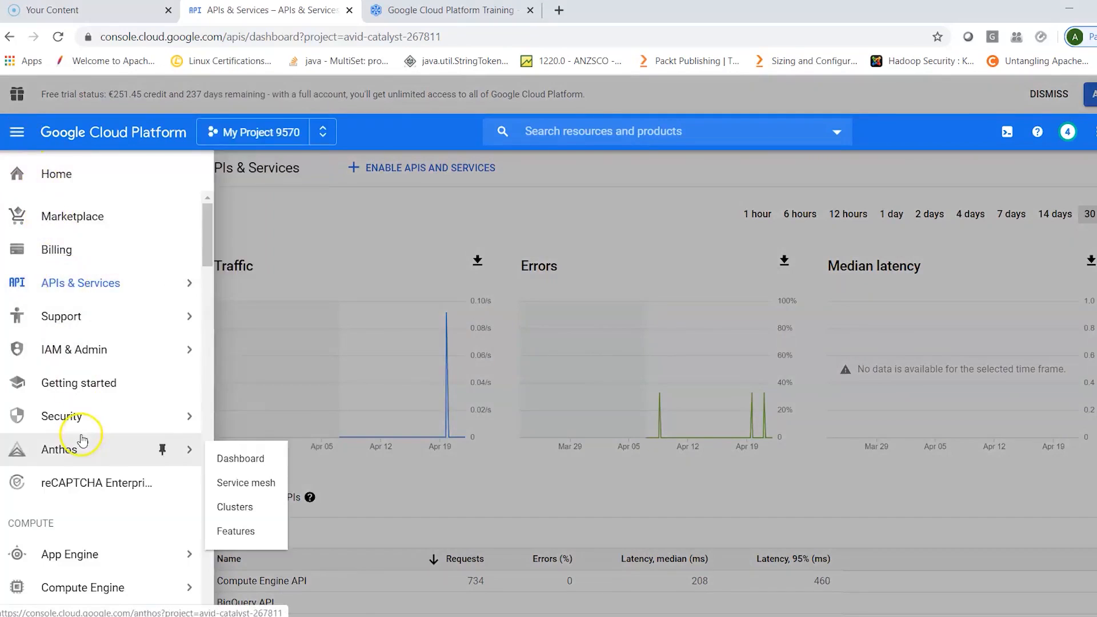
{"action": "left_click", "coordinate": [877, 104]}
{"action": "left_click", "coordinate": [1007, 136]}
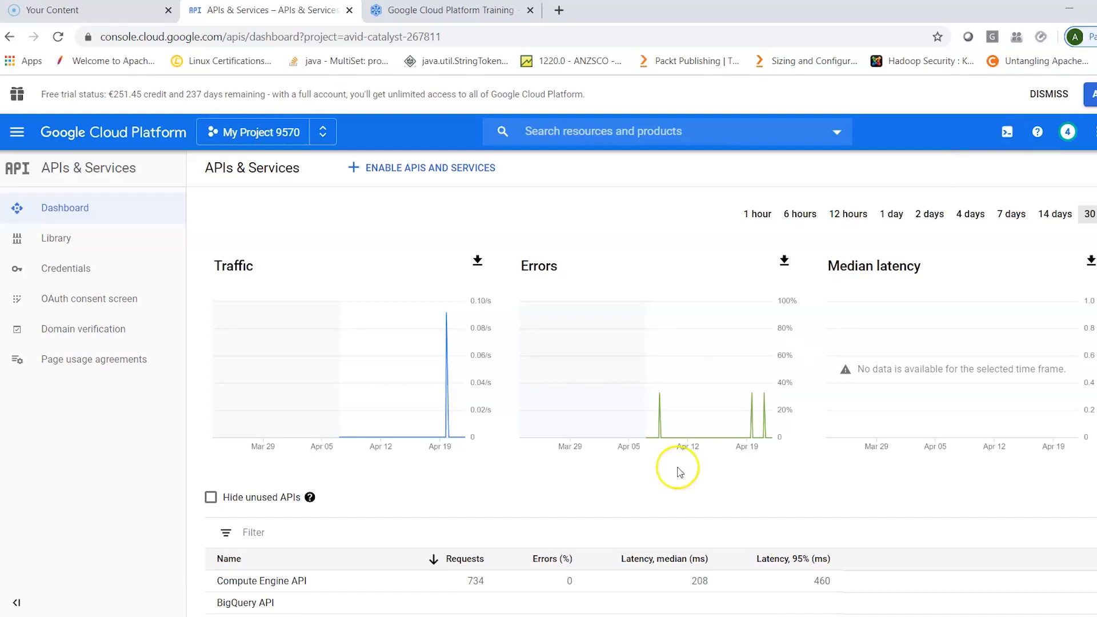
- Open the Windows Command Prompt and try to run gcloud locally
{"action": "left_click", "coordinate": [498, 616]}
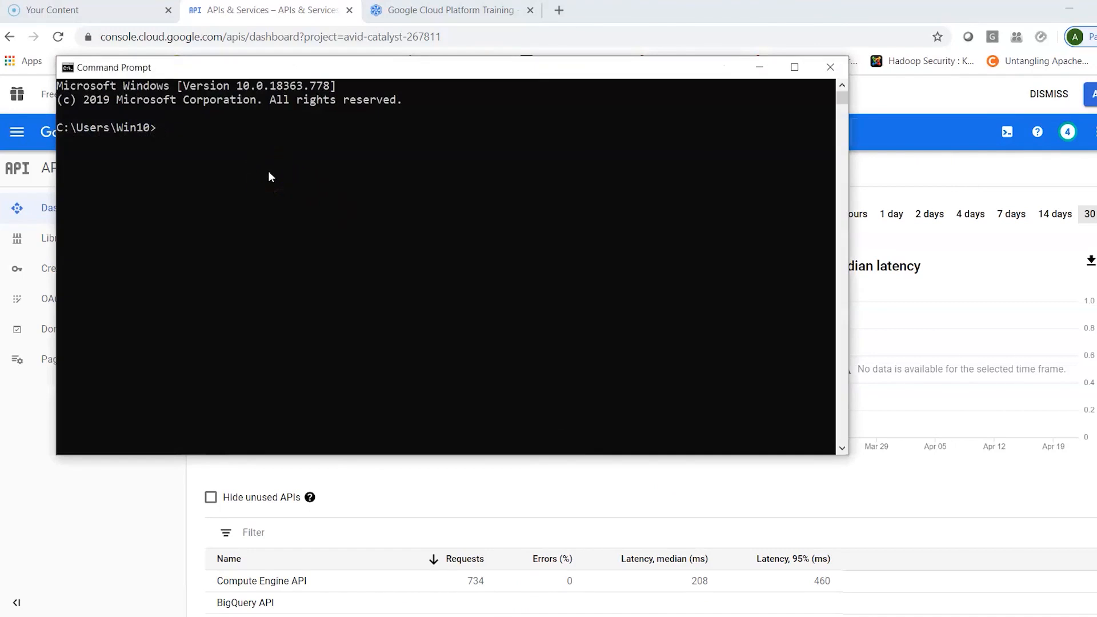
{"action": "type", "text": "gcloud"}
{"action": "key", "text": "Return"}
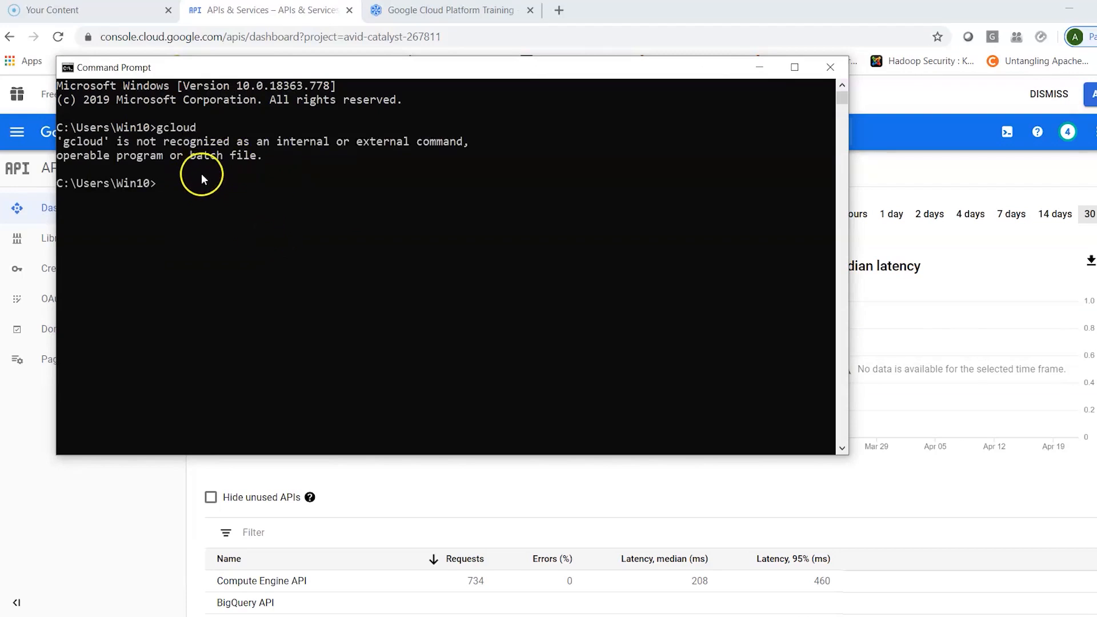
- Move up two directories with cd .. and close the Command Prompt
{"action": "type", "text": "cd .."}
{"action": "key", "text": "Return"}
{"action": "type", "text": "cd .."}
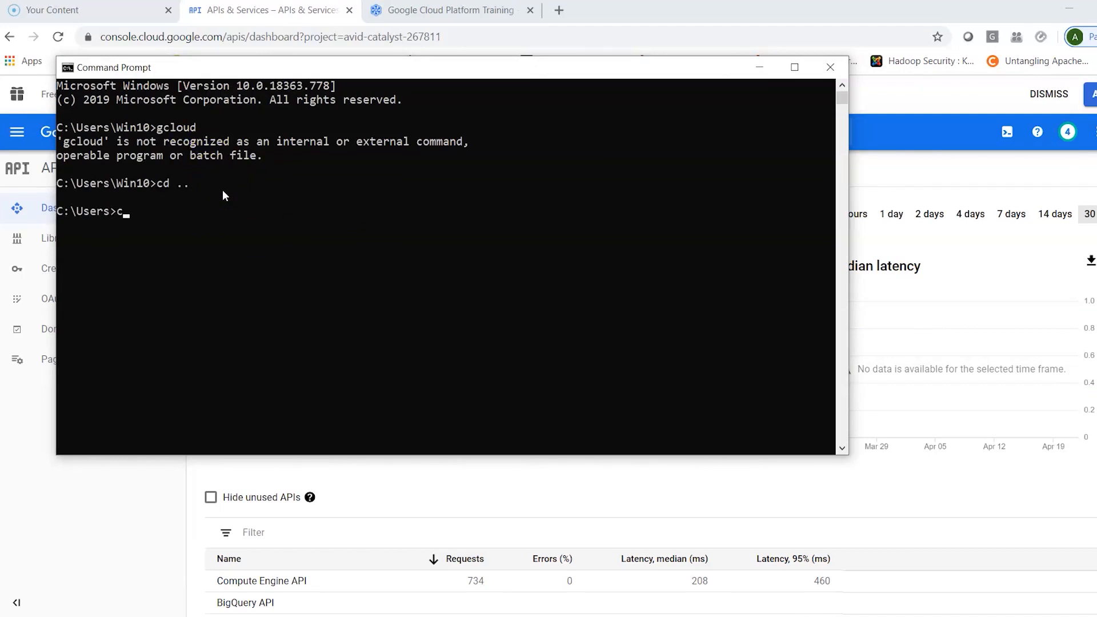
{"action": "key", "text": "Return"}
{"action": "left_click", "coordinate": [830, 68]}
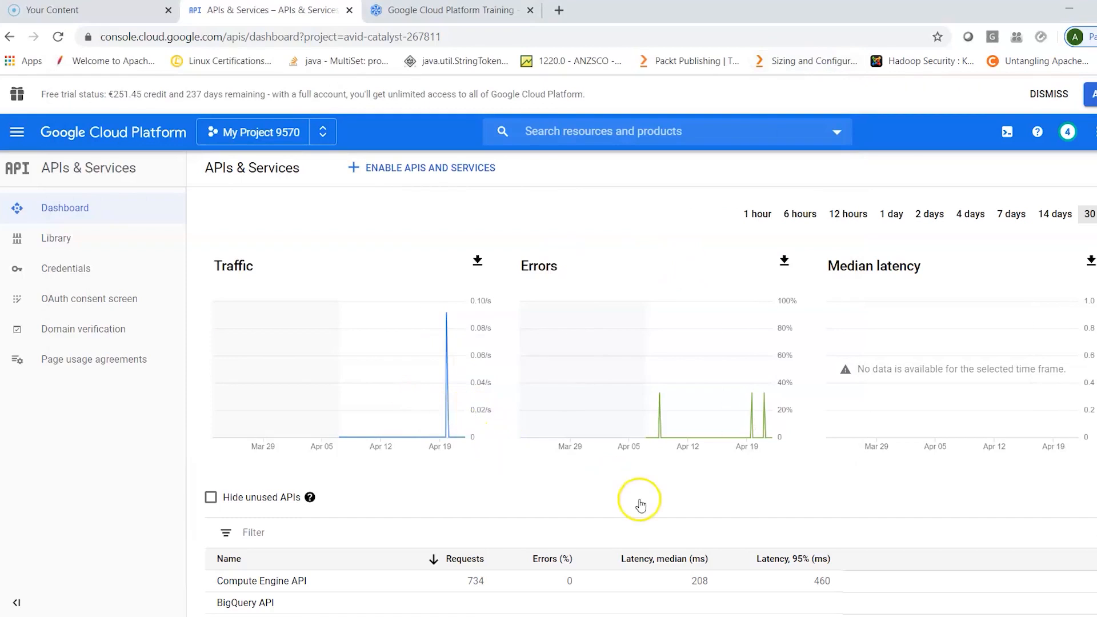
- Activate Cloud Shell from the console and open its terminal in a separate browser tab
{"action": "left_click", "coordinate": [1007, 134]}
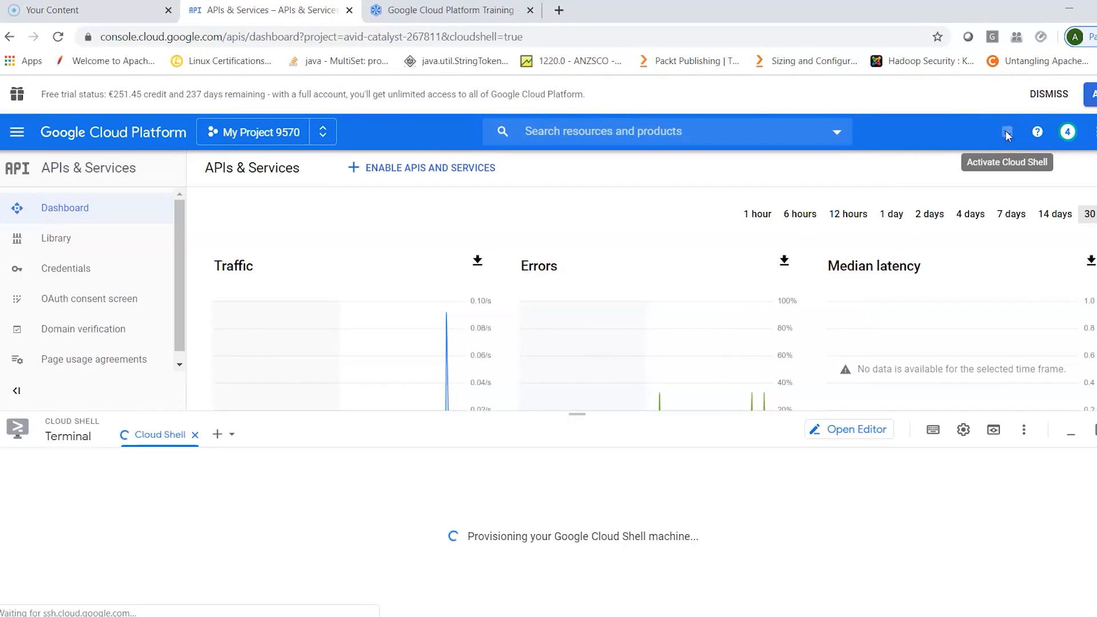
{"action": "left_click", "coordinate": [1092, 433]}
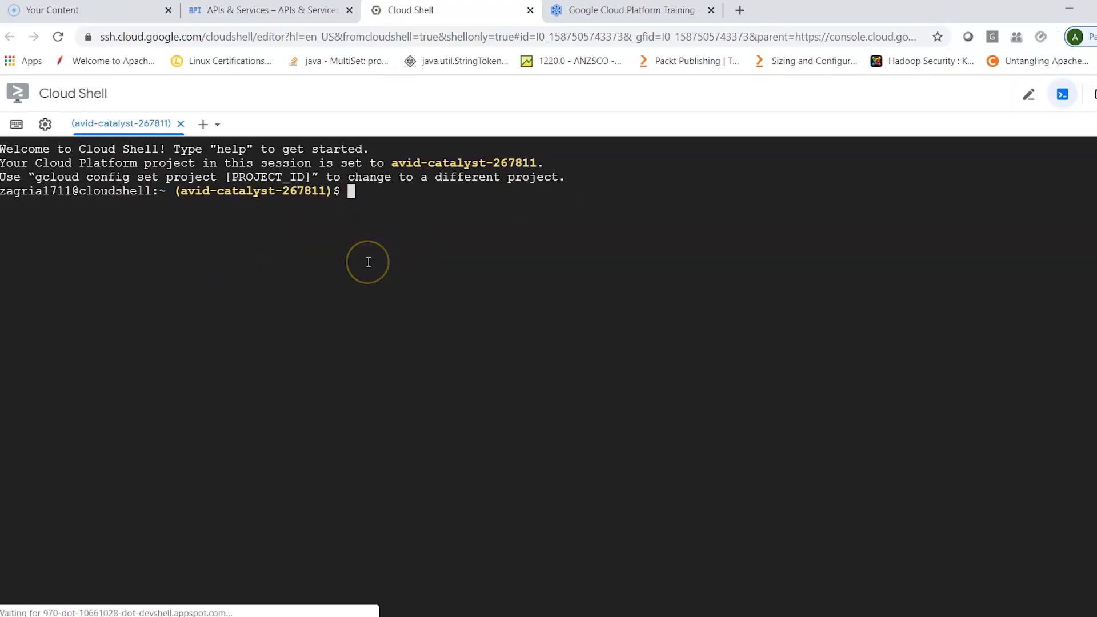
{"action": "left_click", "coordinate": [354, 191]}
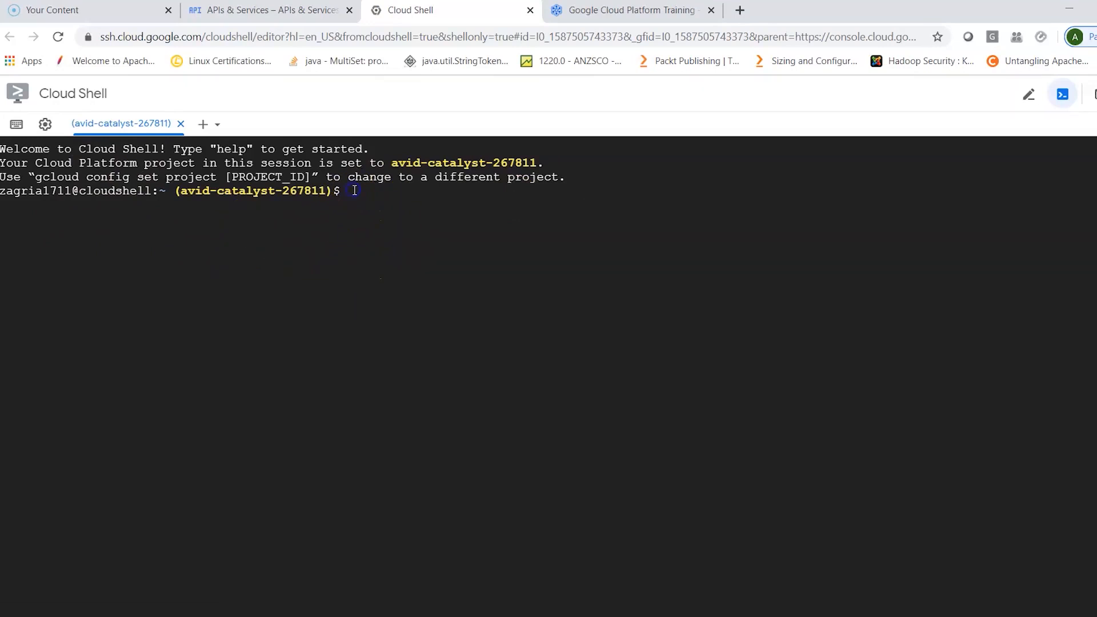
- Run gcloud and gcloud help in Cloud Shell to view the command groups and manual, leaving each output listing
{"action": "type", "text": "gcloud"}
{"action": "key", "text": "Return"}
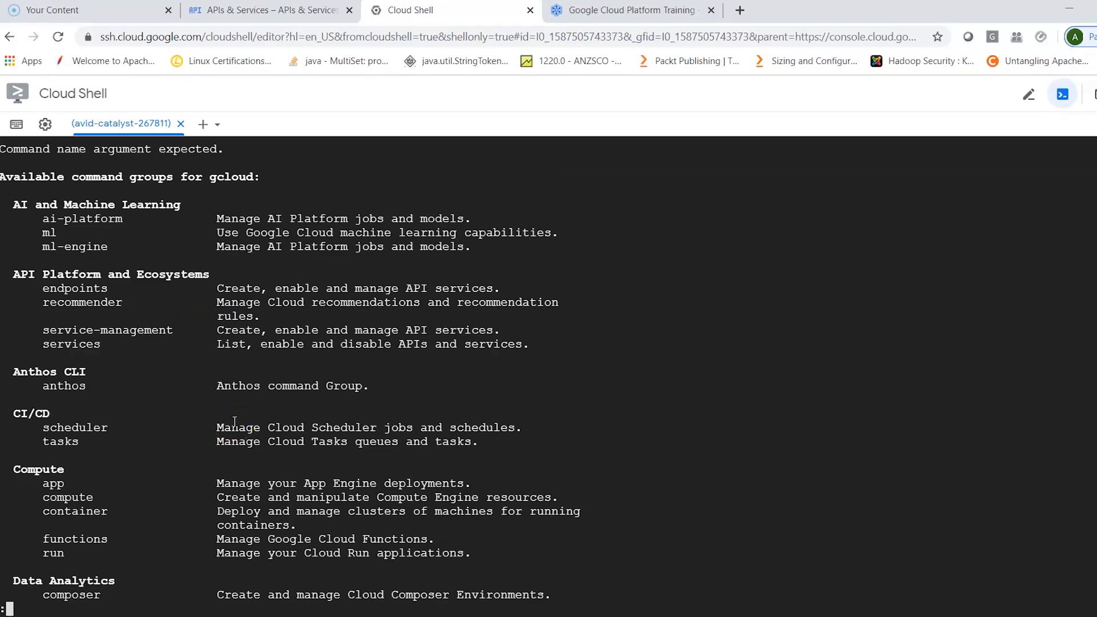
{"action": "key", "text": "q"}
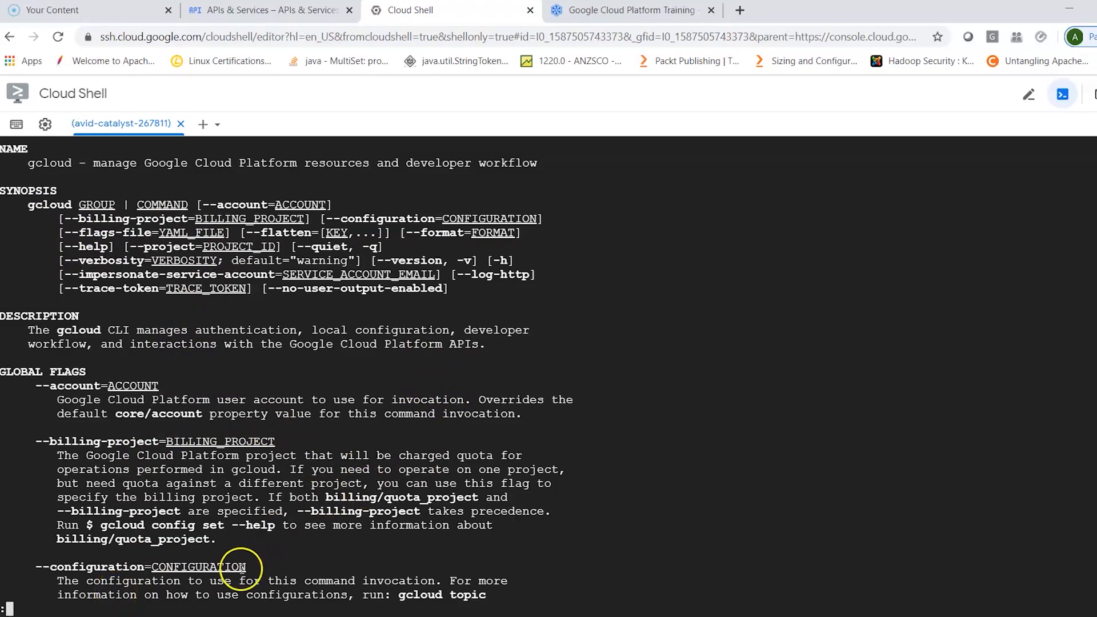
{"action": "key", "text": "q"}
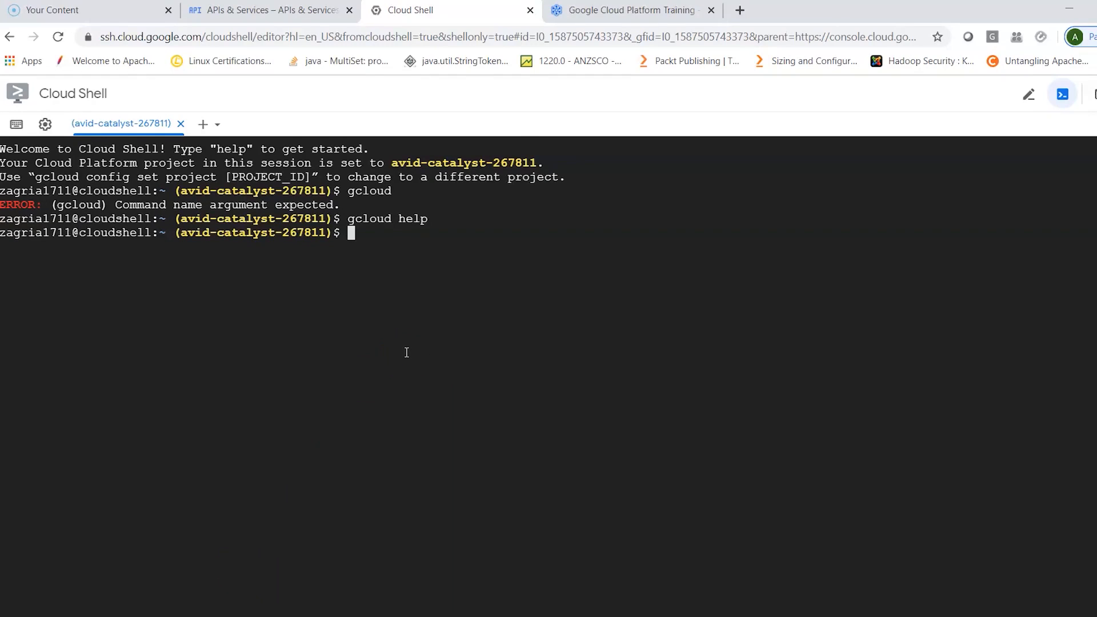
- Switch back to the APIs & Services page and focus its embedded Cloud Shell terminal
{"action": "left_click", "coordinate": [629, 11]}
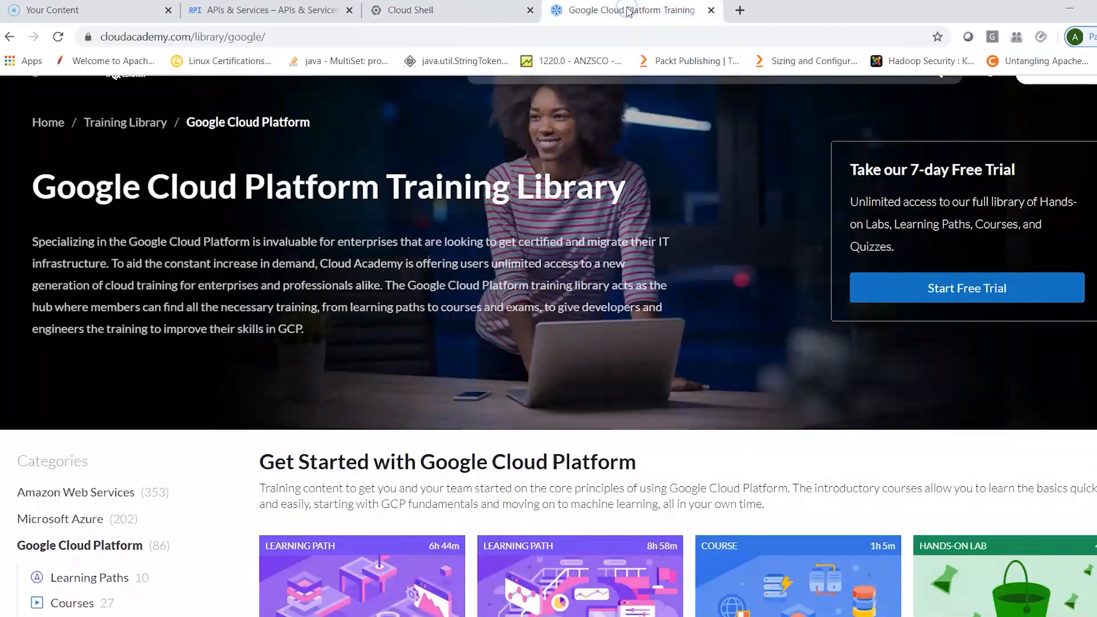
{"action": "left_click", "coordinate": [469, 10]}
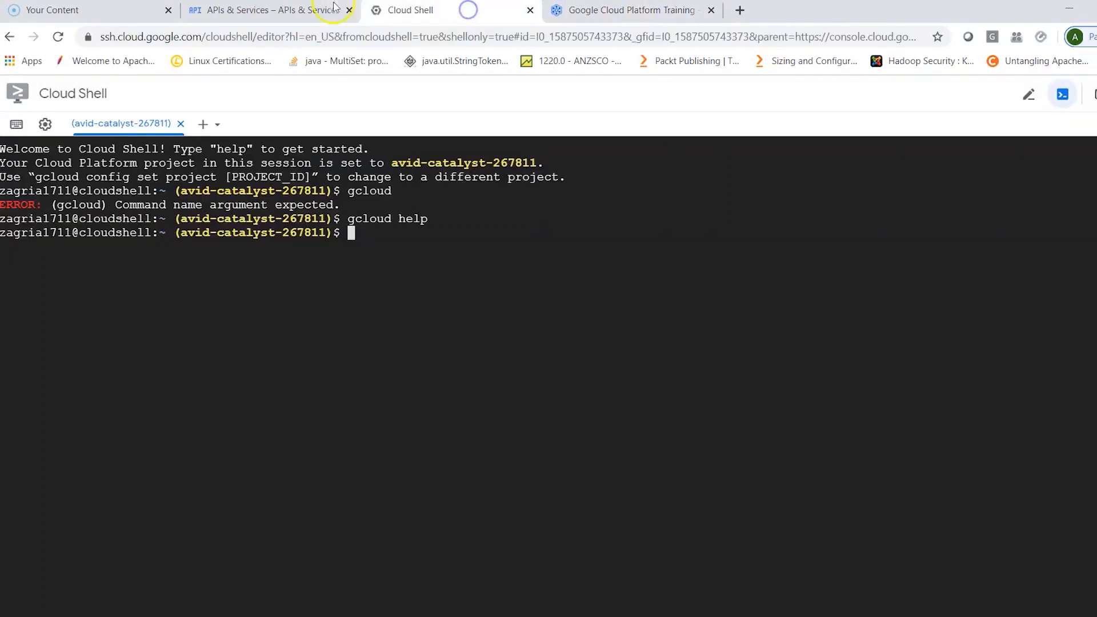
{"action": "left_click", "coordinate": [303, 7]}
{"action": "left_click", "coordinate": [384, 503]}
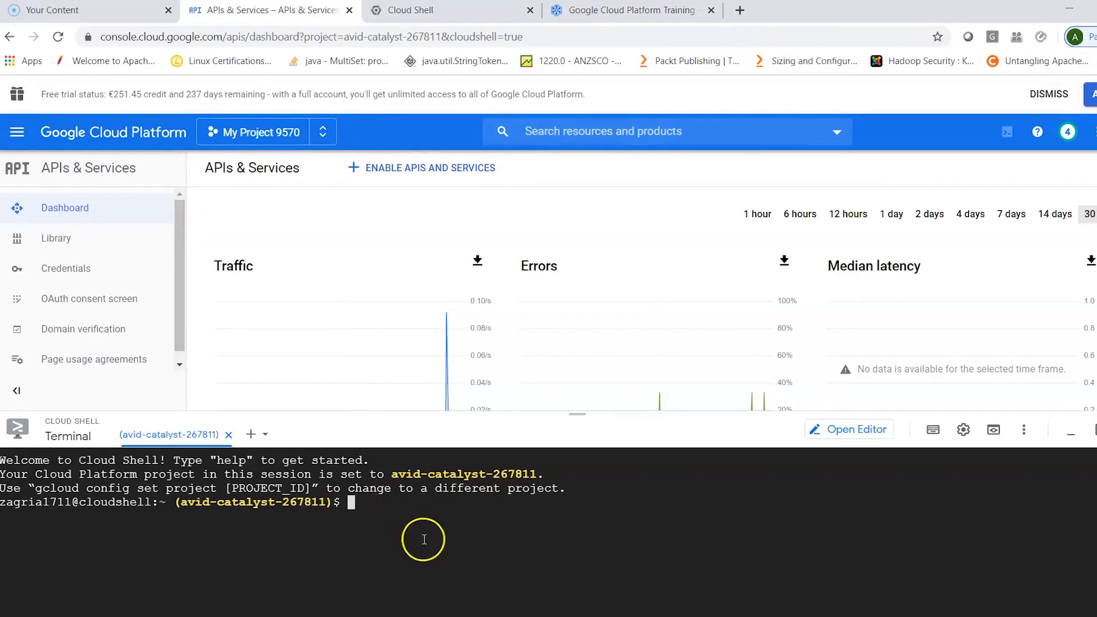
- Search the web for "gcloud create instance" in a new tab and open the gcloud compute instances create reference
{"action": "left_click", "coordinate": [745, 11]}
{"action": "type", "text": "gcloud create n"}
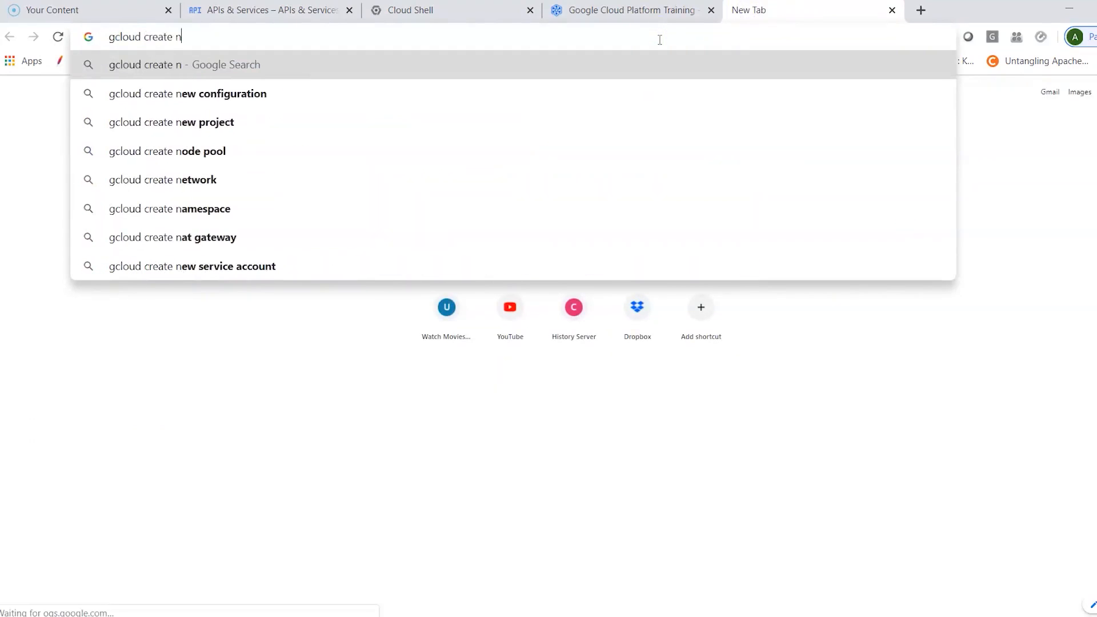
{"action": "key", "text": "BackSpace"}
{"action": "type", "text": "instances"}
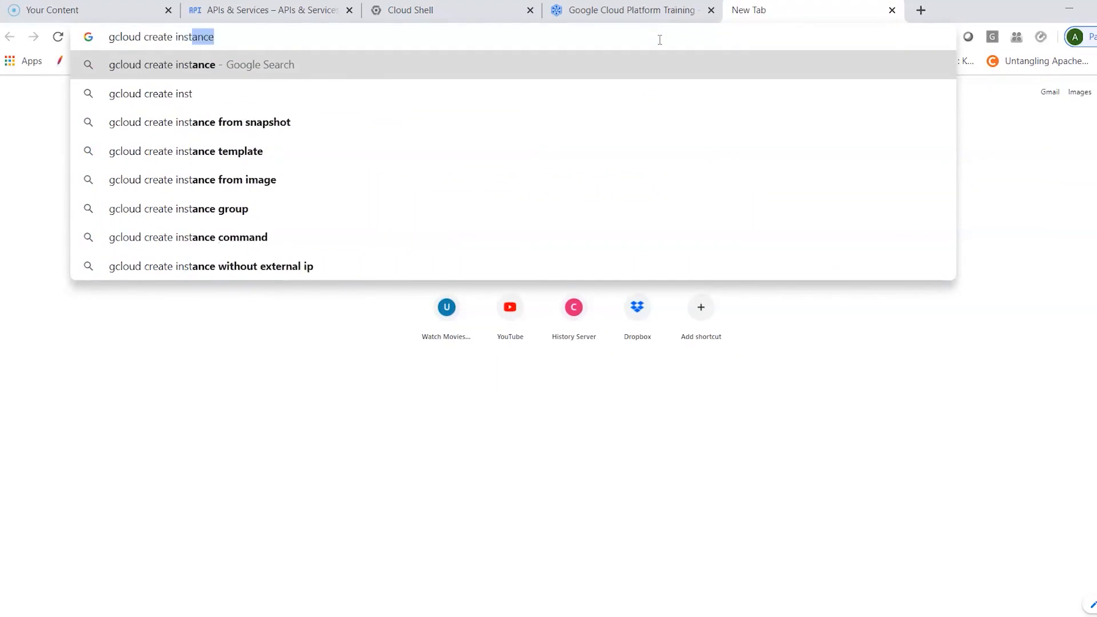
{"action": "key", "text": "Return"}
{"action": "left_click", "coordinate": [251, 217]}
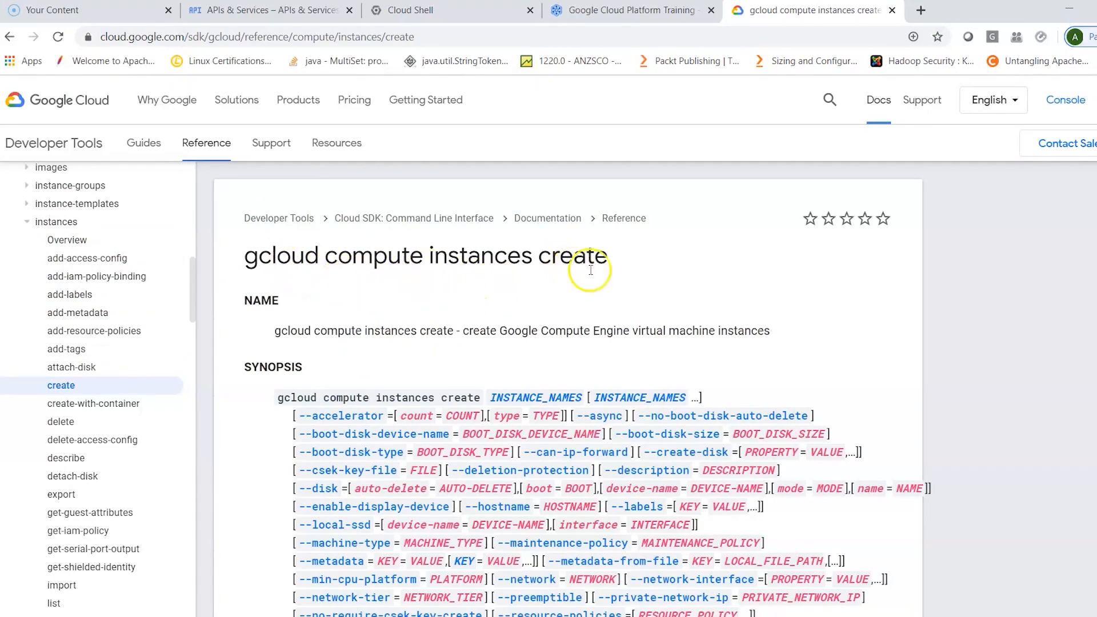
- Look over the synopsis and available flags on the gcloud compute instances create reference page
{"action": "scroll", "coordinate": [548, 257], "scroll_direction": "down", "scroll_amount": 2}
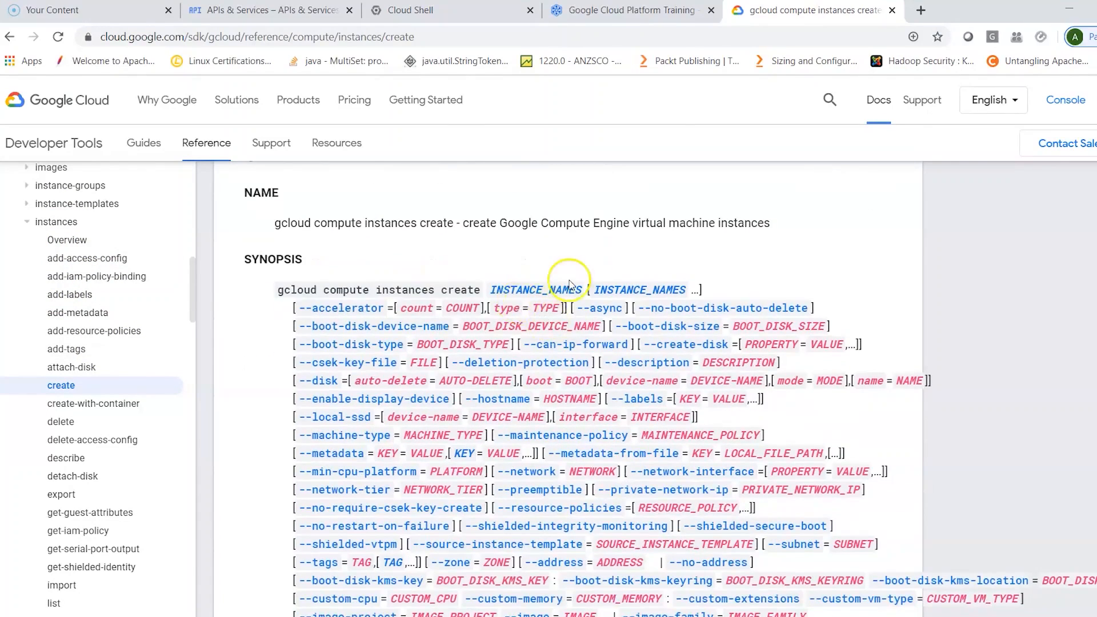
{"action": "scroll", "coordinate": [594, 400], "scroll_direction": "down", "scroll_amount": 7}
{"action": "scroll", "coordinate": [606, 453], "scroll_direction": "up", "scroll_amount": 9}
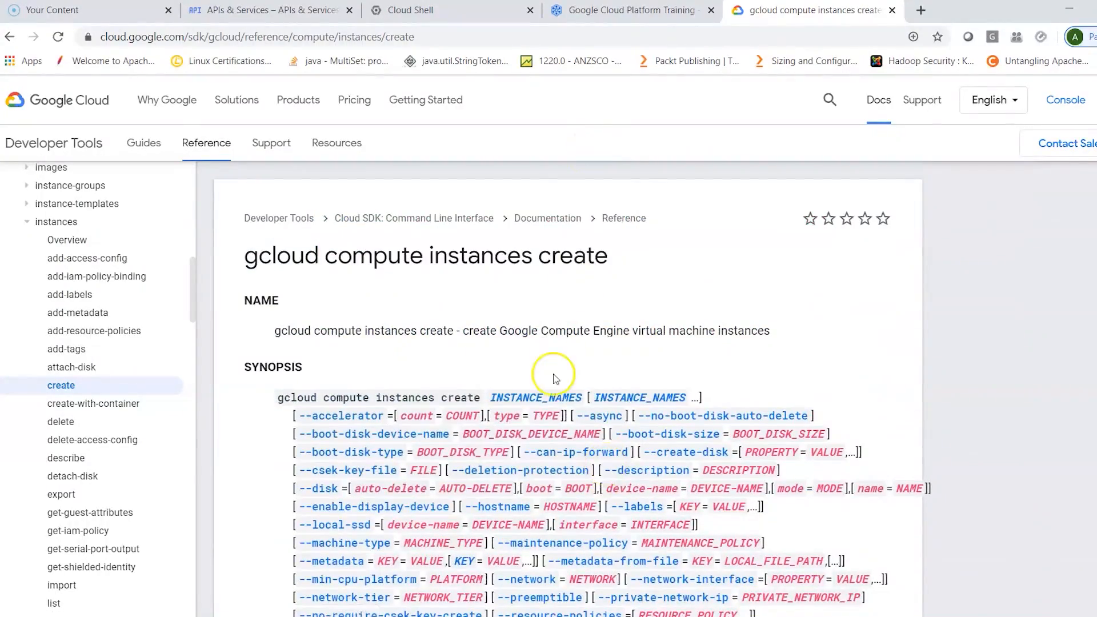
- Switch to the standalone Cloud Shell page and focus its terminal prompt
{"action": "left_click", "coordinate": [629, 11]}
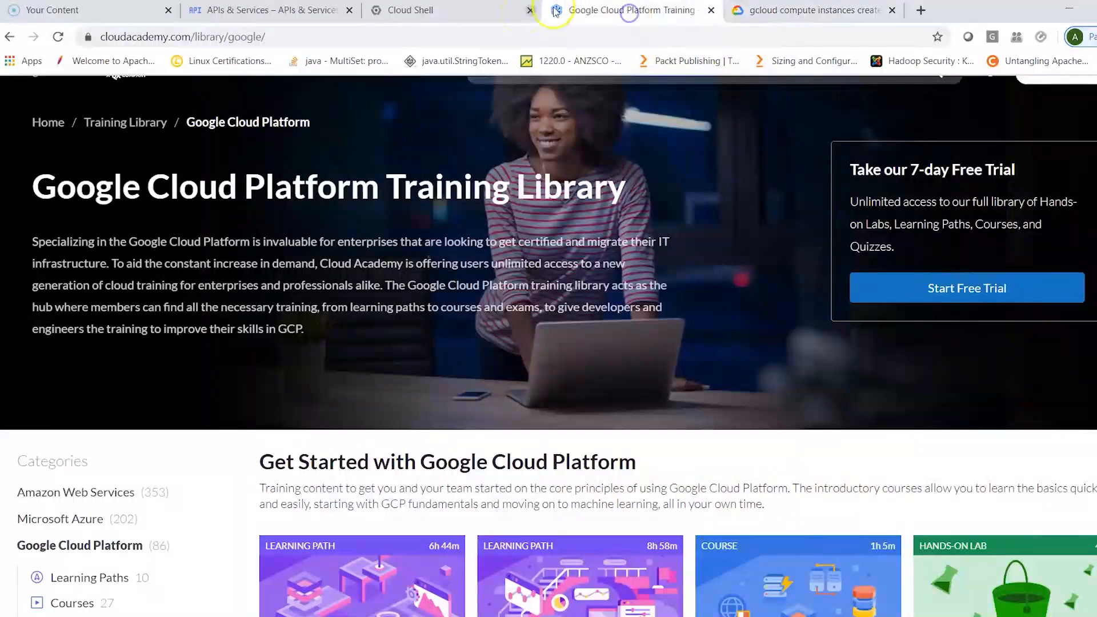
{"action": "left_click", "coordinate": [449, 11]}
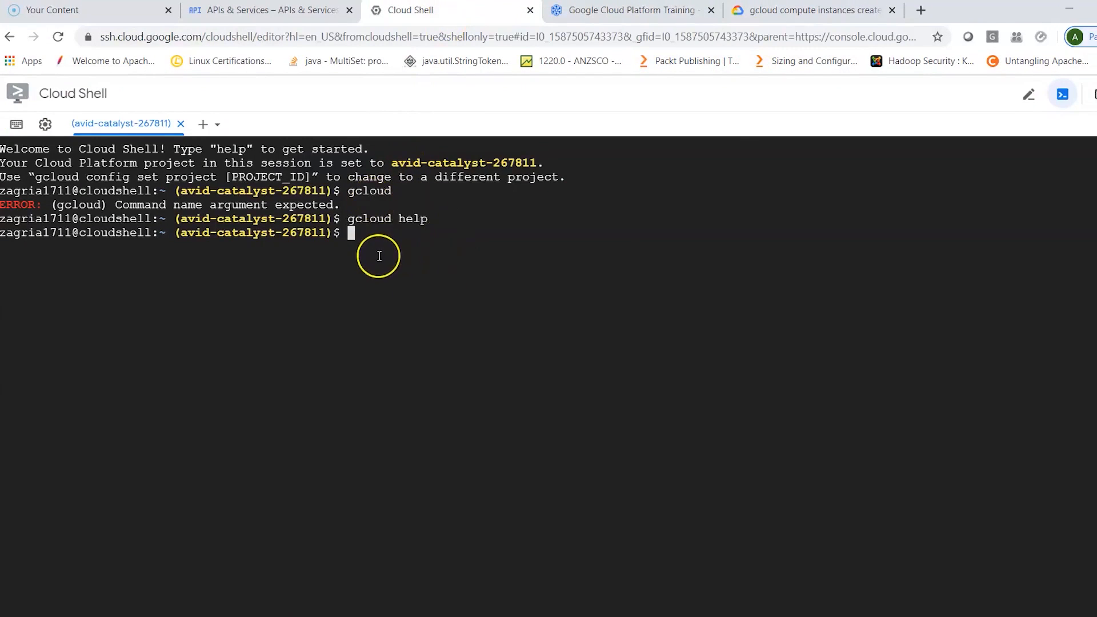
{"action": "left_click", "coordinate": [385, 308]}
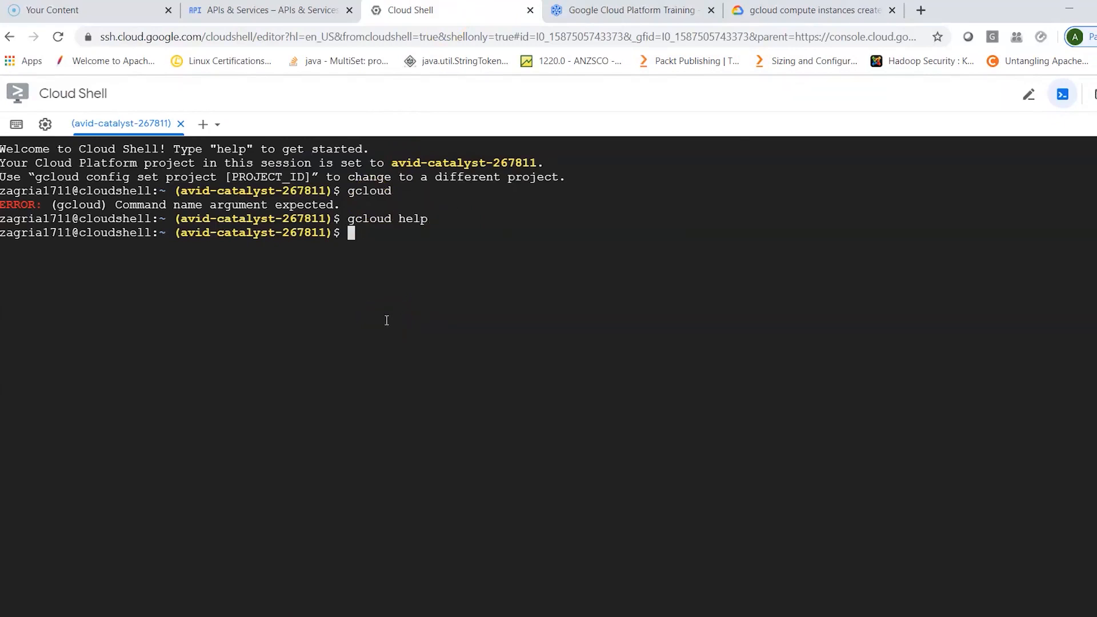
- Return to the APIs & Services console page, look through the Compute Engine resources and choose VM instances
{"action": "left_click", "coordinate": [256, 12]}
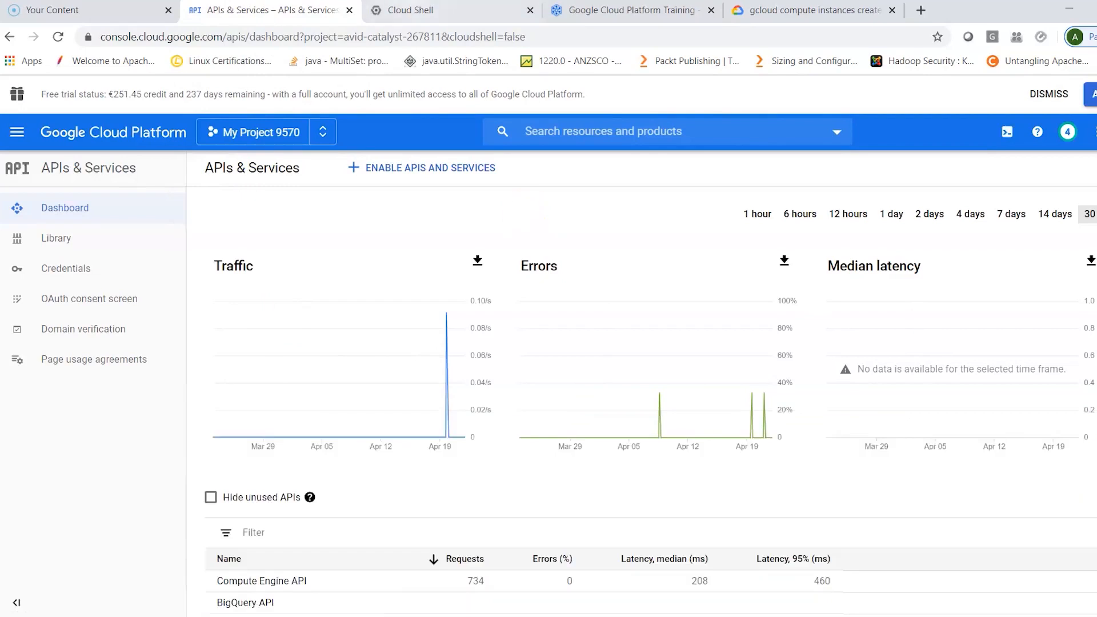
{"action": "left_click", "coordinate": [406, 11]}
{"action": "left_click", "coordinate": [272, 9]}
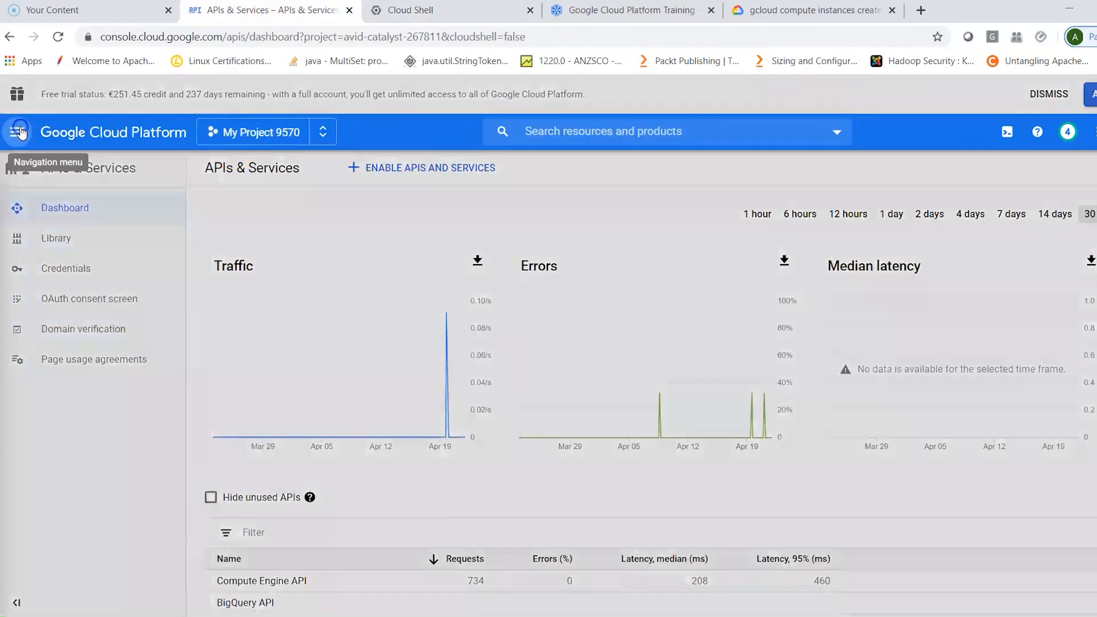
{"action": "left_click", "coordinate": [21, 131]}
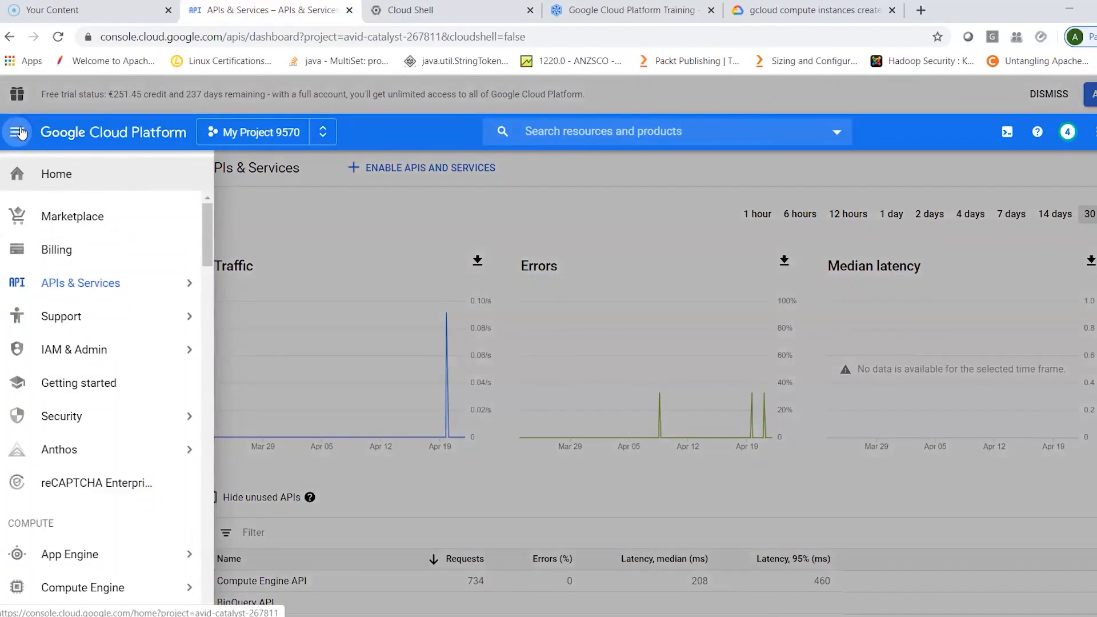
{"action": "mouse_move", "coordinate": [85, 598]}
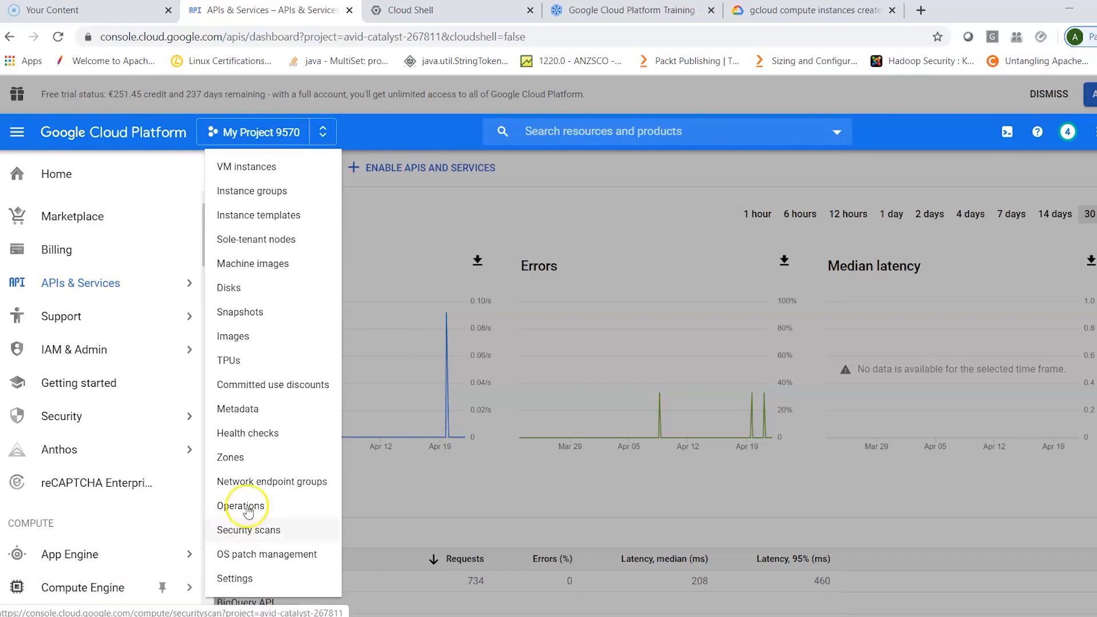
{"action": "left_click", "coordinate": [262, 169]}
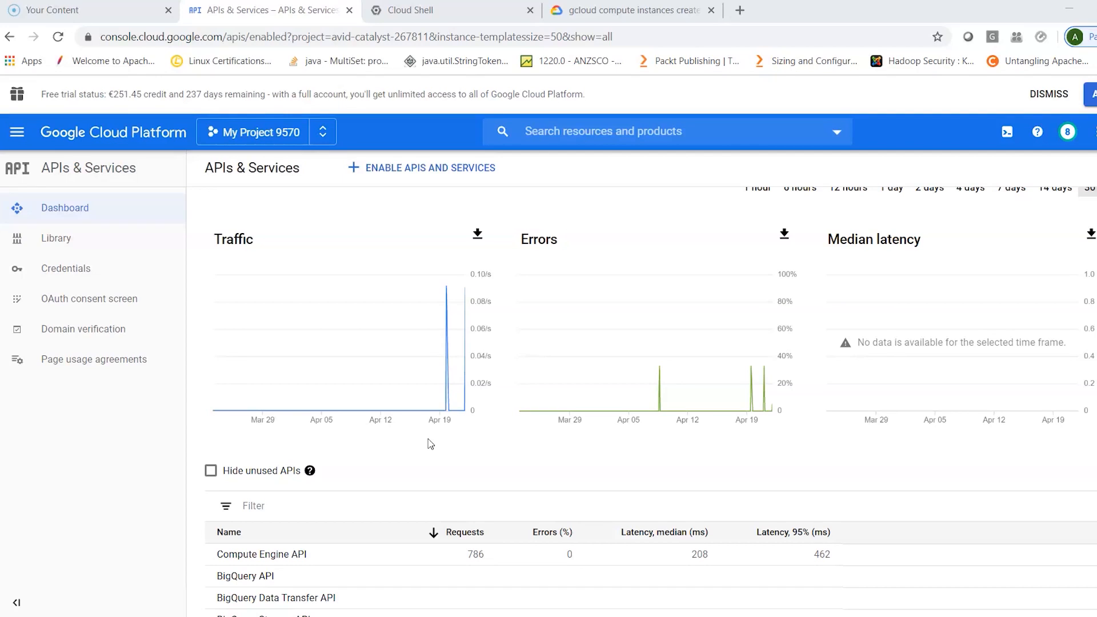
- Open the Compute Engine VM instances page for My Project 9570, check the Cloud Shell terminal and return to the instances page
{"action": "left_click", "coordinate": [19, 133]}
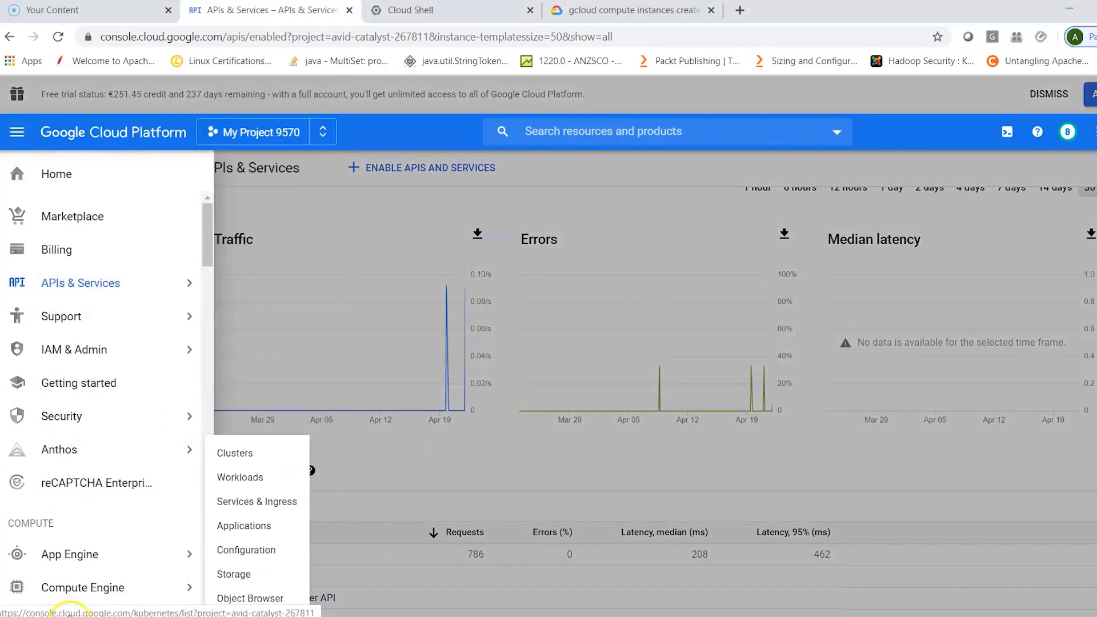
{"action": "scroll", "coordinate": [97, 571], "scroll_direction": "down", "scroll_amount": 1}
{"action": "left_click", "coordinate": [100, 582]}
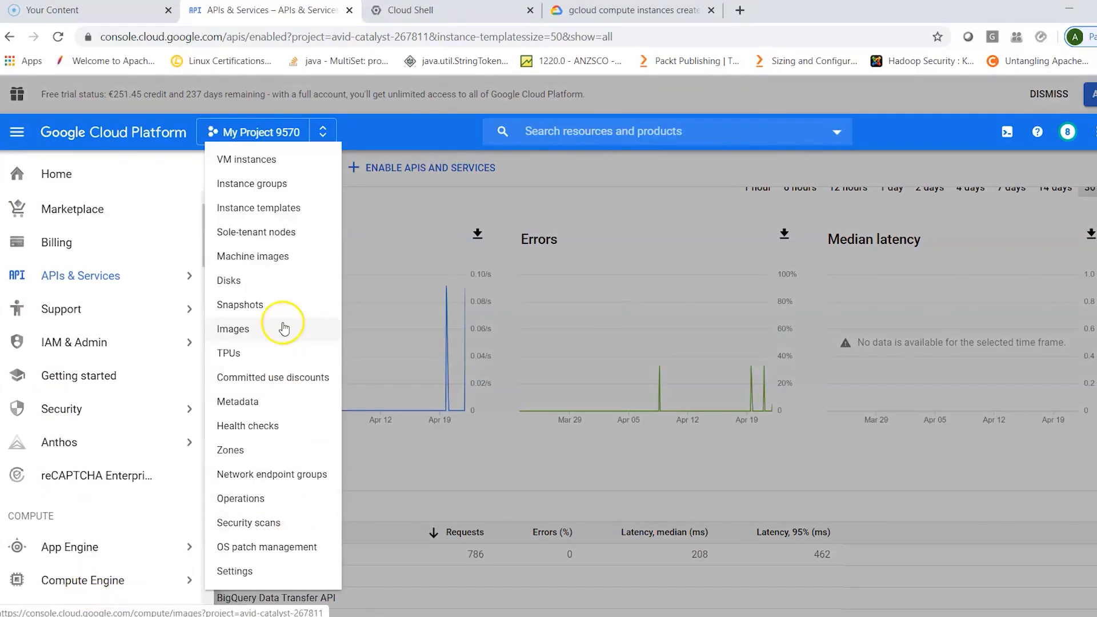
{"action": "left_click", "coordinate": [257, 167]}
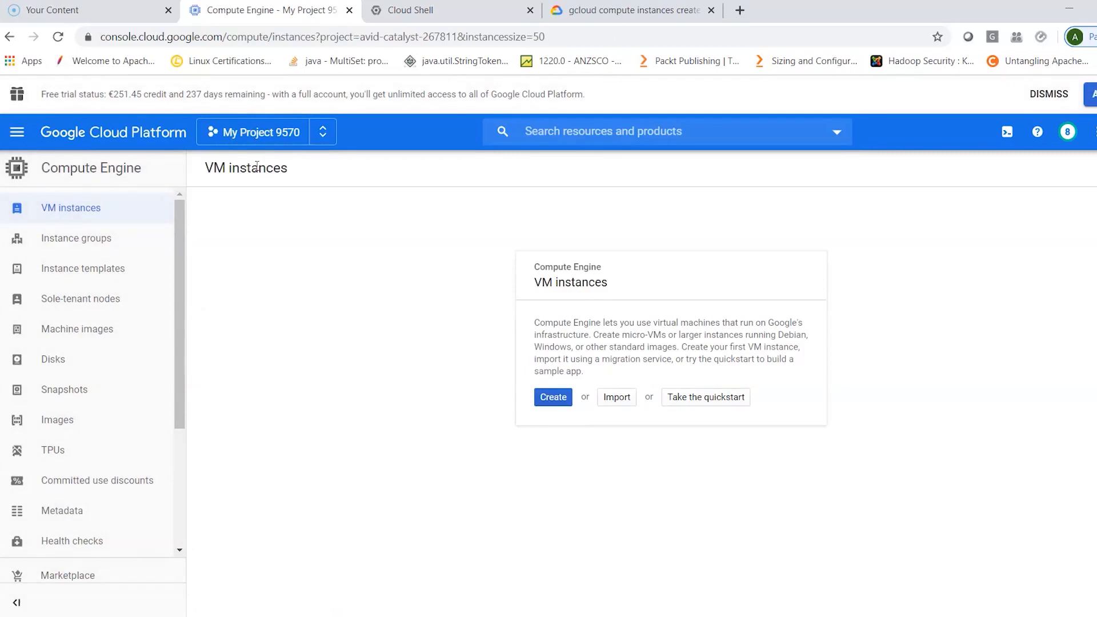
{"action": "left_click", "coordinate": [436, 12]}
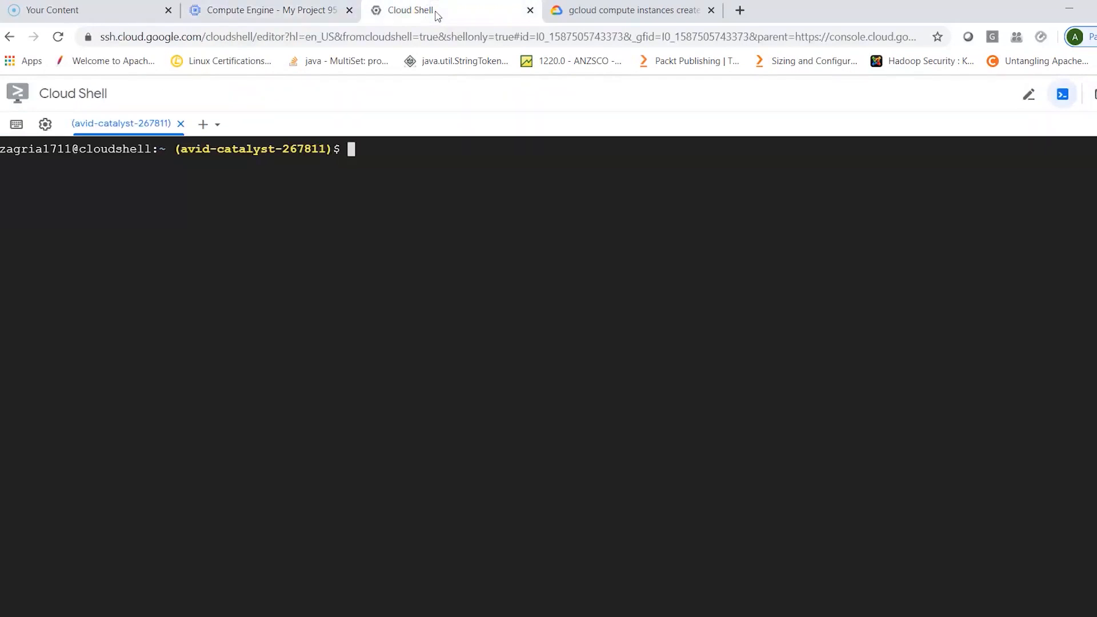
{"action": "left_click", "coordinate": [301, 11]}
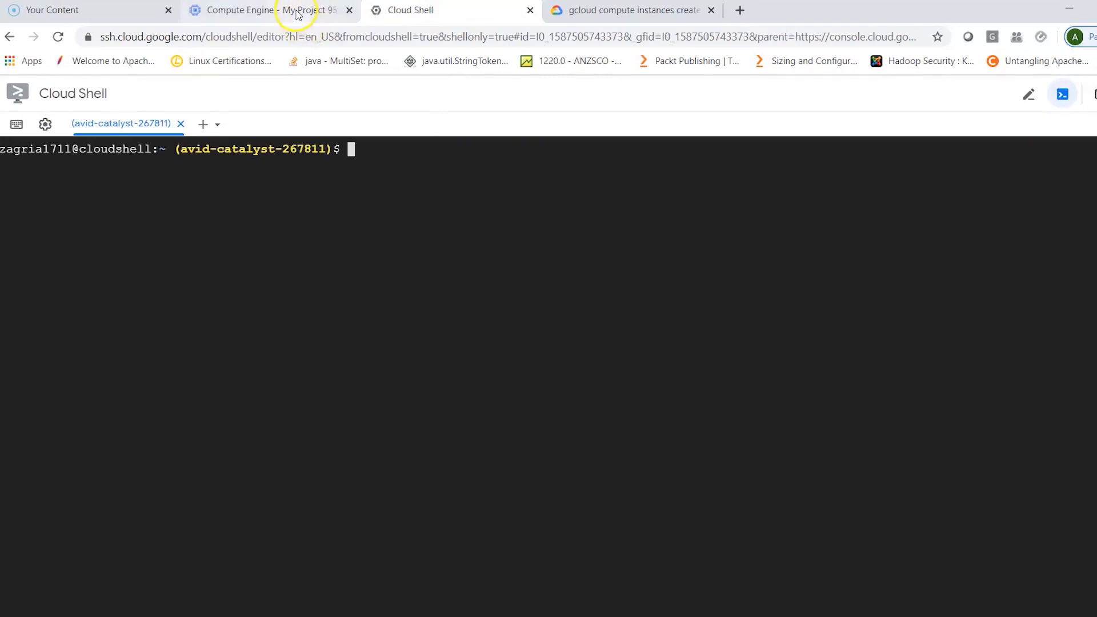
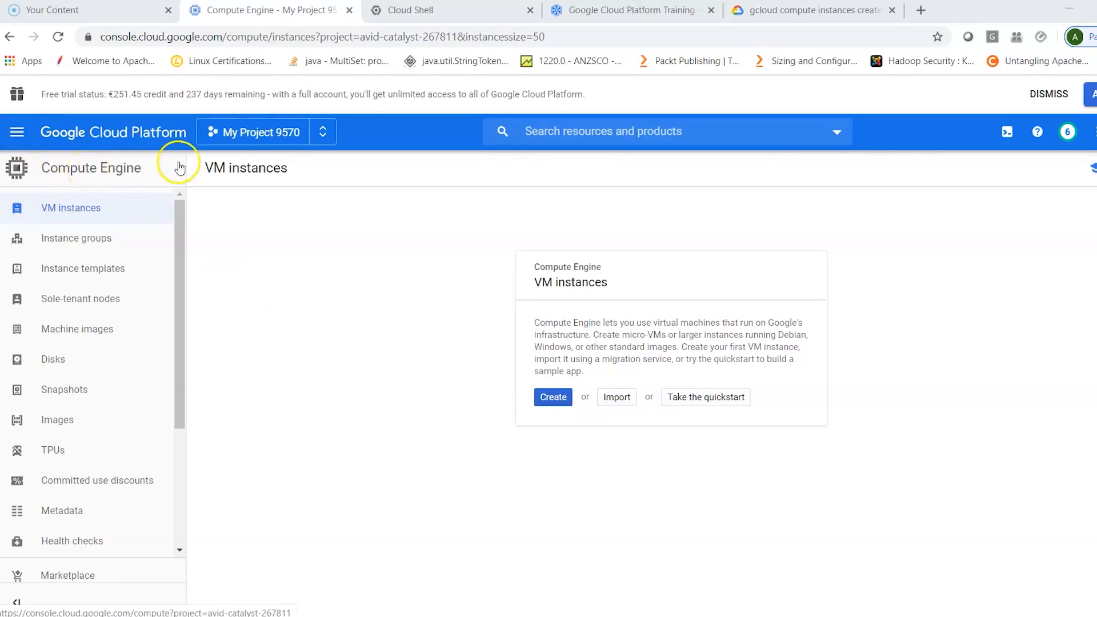
- Start creating a new VM instance from the Compute Engine VM instances page and name it c1
{"action": "left_click", "coordinate": [18, 133]}
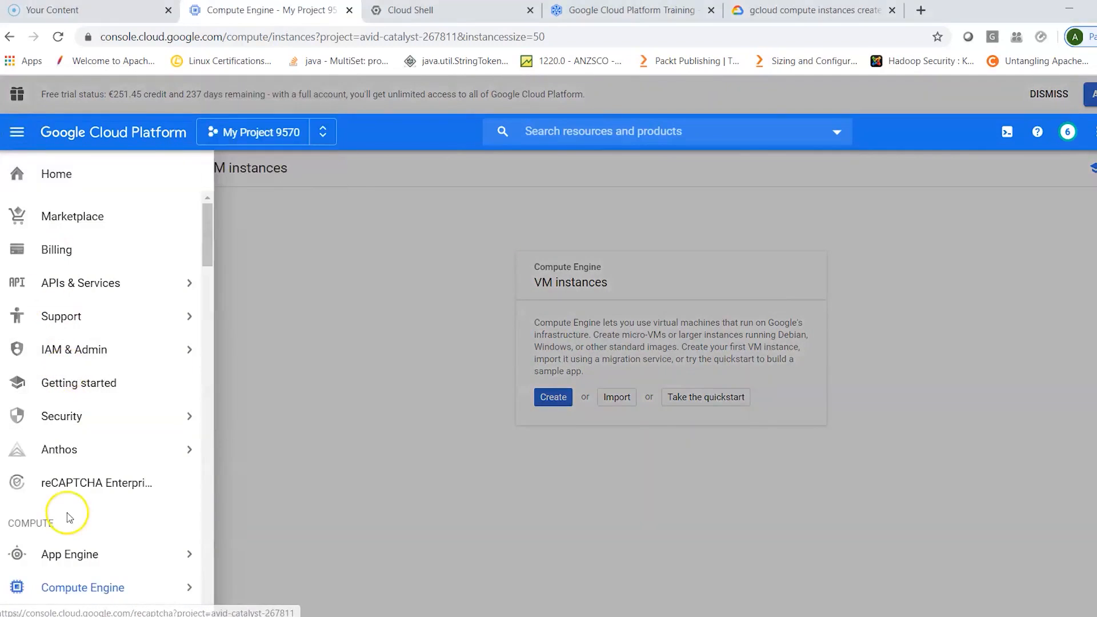
{"action": "mouse_move", "coordinate": [160, 590]}
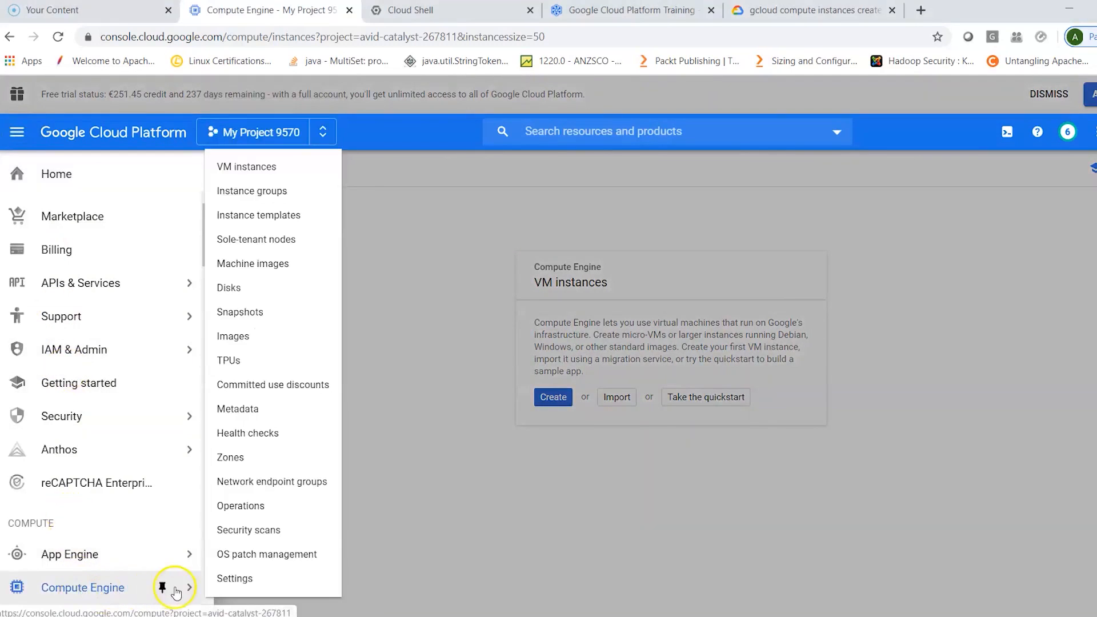
{"action": "left_click", "coordinate": [252, 167]}
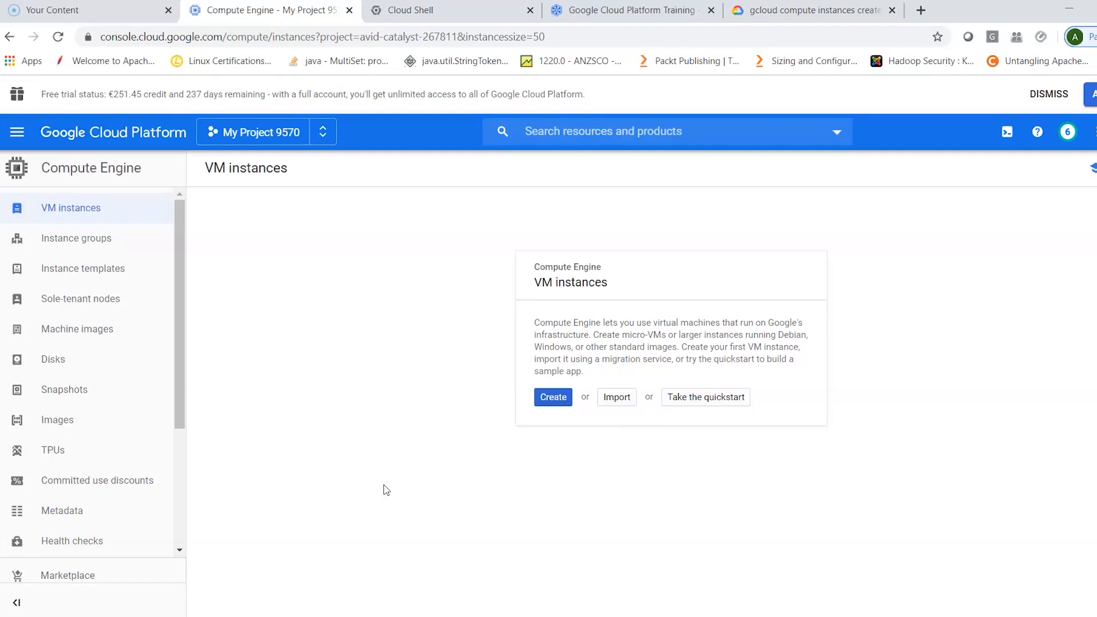
{"action": "left_click", "coordinate": [553, 397]}
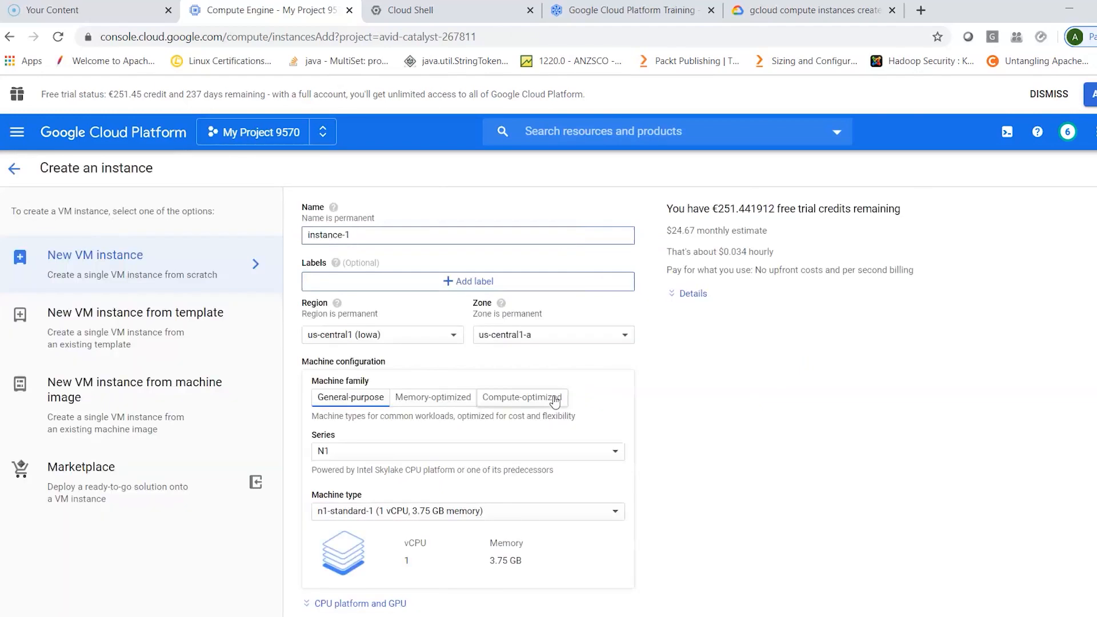
{"action": "left_click_drag", "start_coordinate": [375, 235], "coordinate": [284, 238]}
{"action": "type", "text": "c1"}
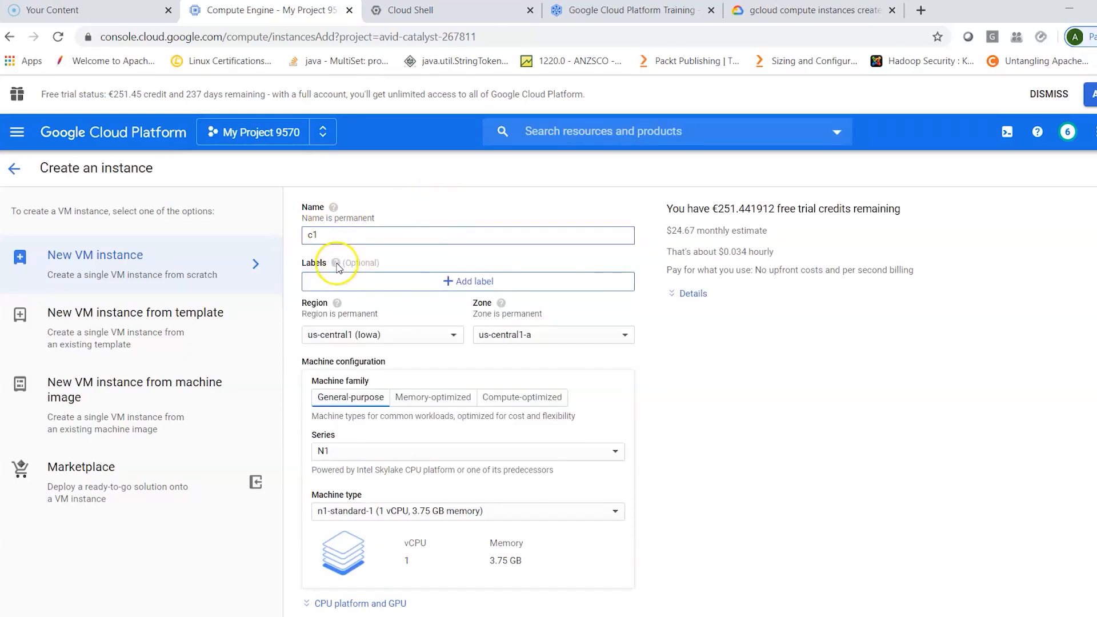
- Set the instance's region to europe-west3 (Frankfurt) and its zone to europe-west3-c
{"action": "mouse_move", "coordinate": [337, 265]}
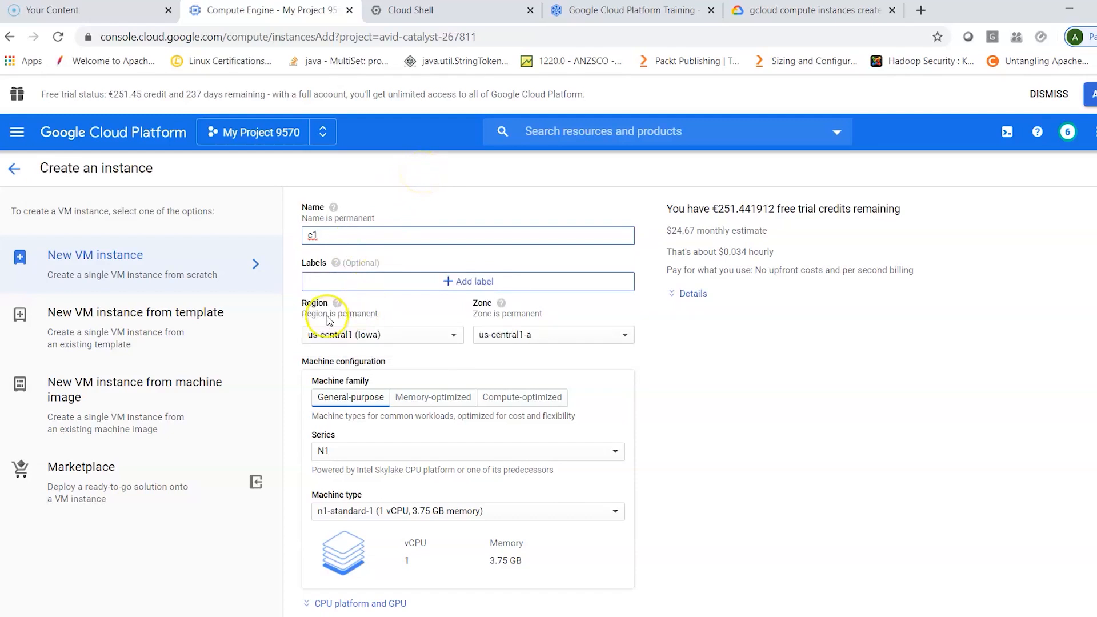
{"action": "left_click", "coordinate": [407, 336]}
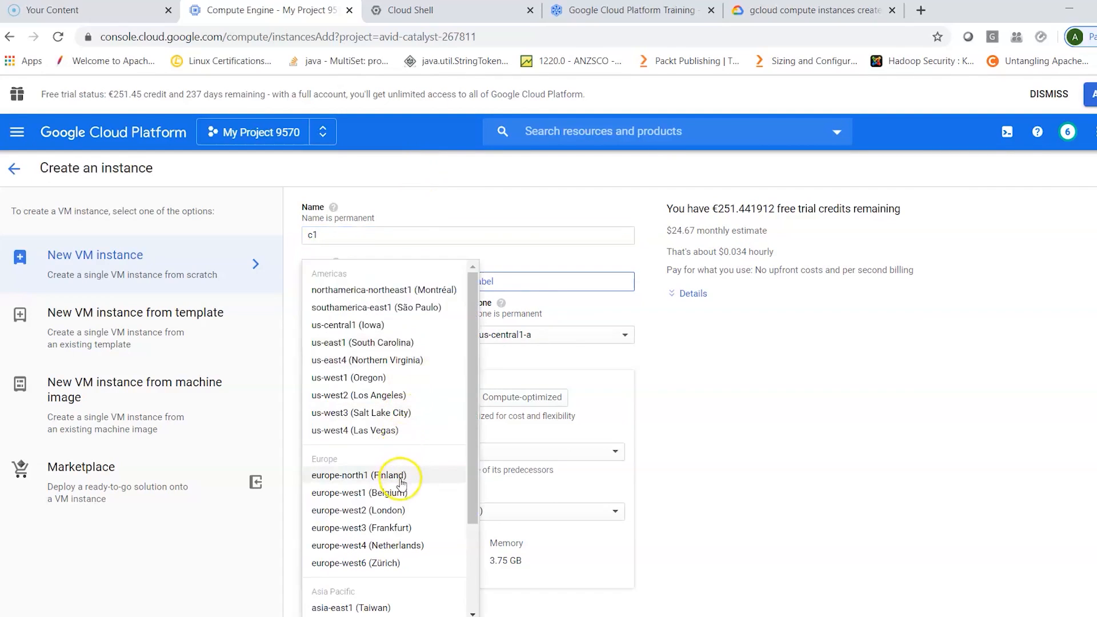
{"action": "left_click", "coordinate": [399, 529]}
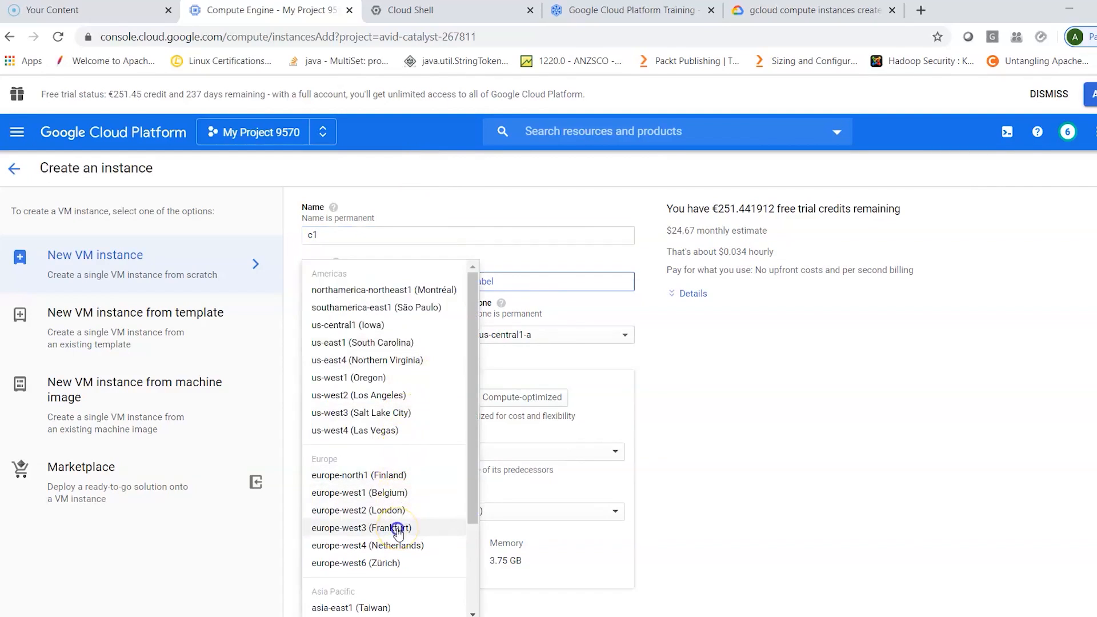
{"action": "left_click", "coordinate": [553, 341]}
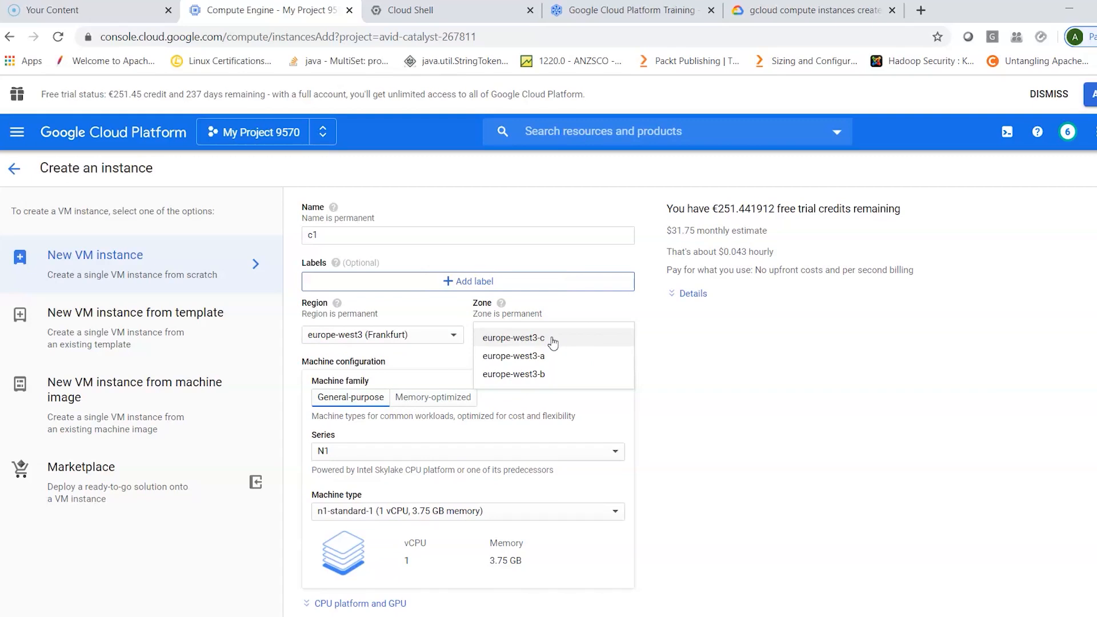
{"action": "left_click", "coordinate": [553, 341]}
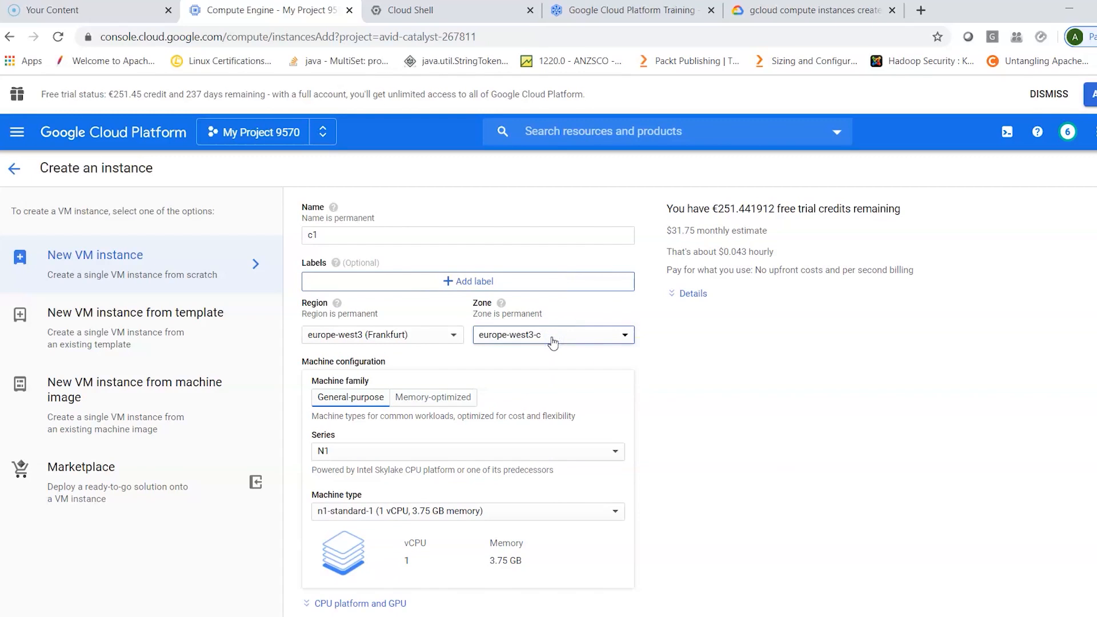
- Compare the Memory-optimized and General-purpose machine families and review the series offered for General-purpose
{"action": "scroll", "coordinate": [762, 432], "scroll_direction": "down", "scroll_amount": 2}
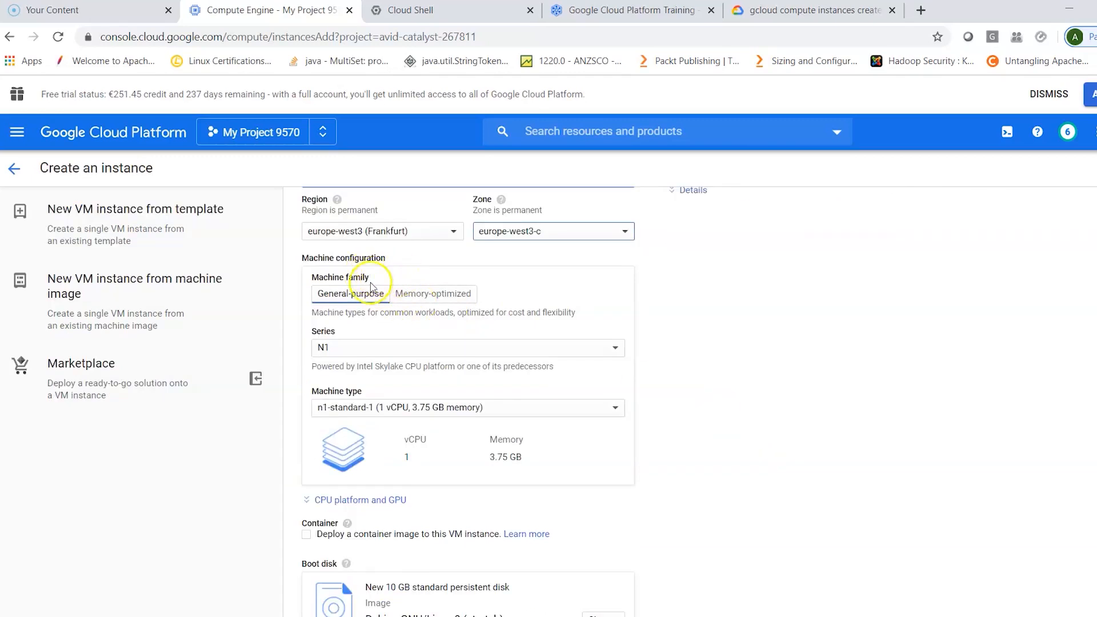
{"action": "left_click", "coordinate": [433, 294]}
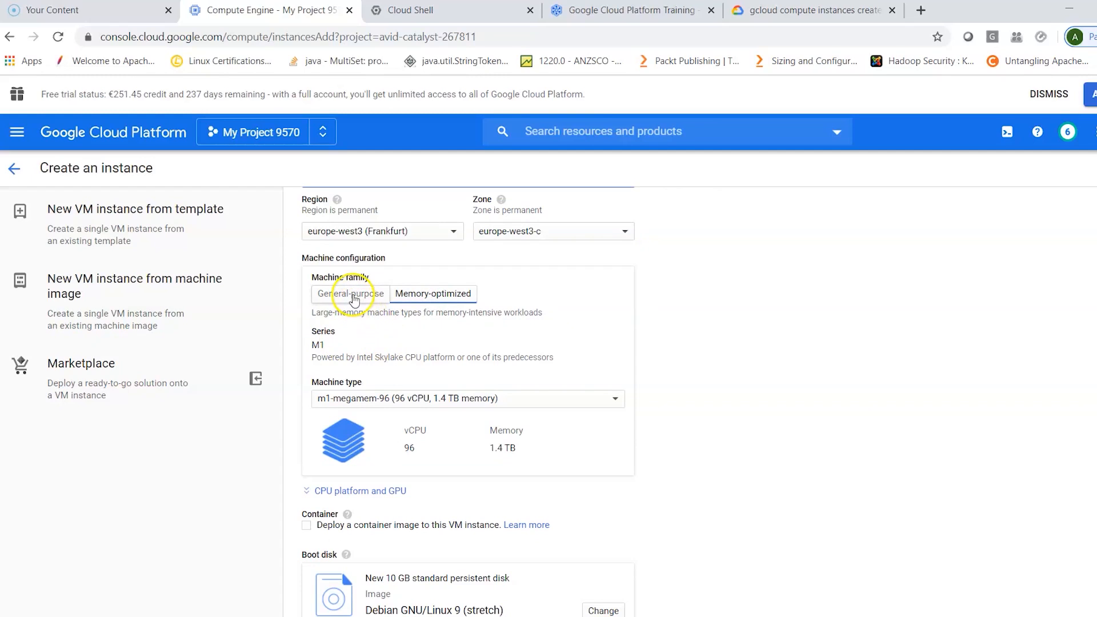
{"action": "left_click", "coordinate": [355, 295]}
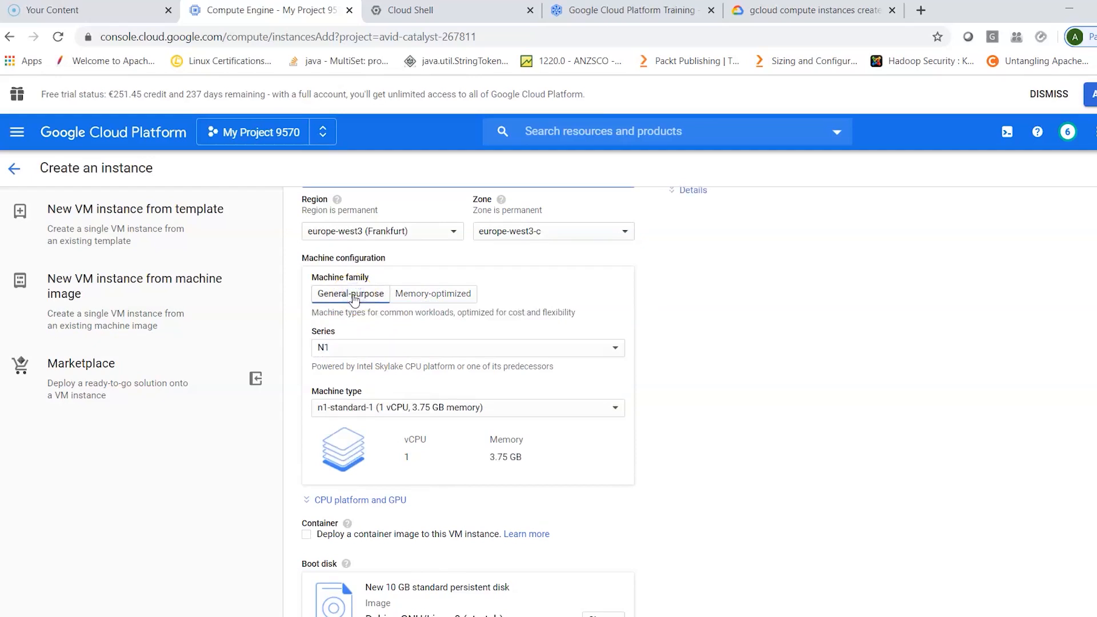
{"action": "left_click", "coordinate": [374, 348]}
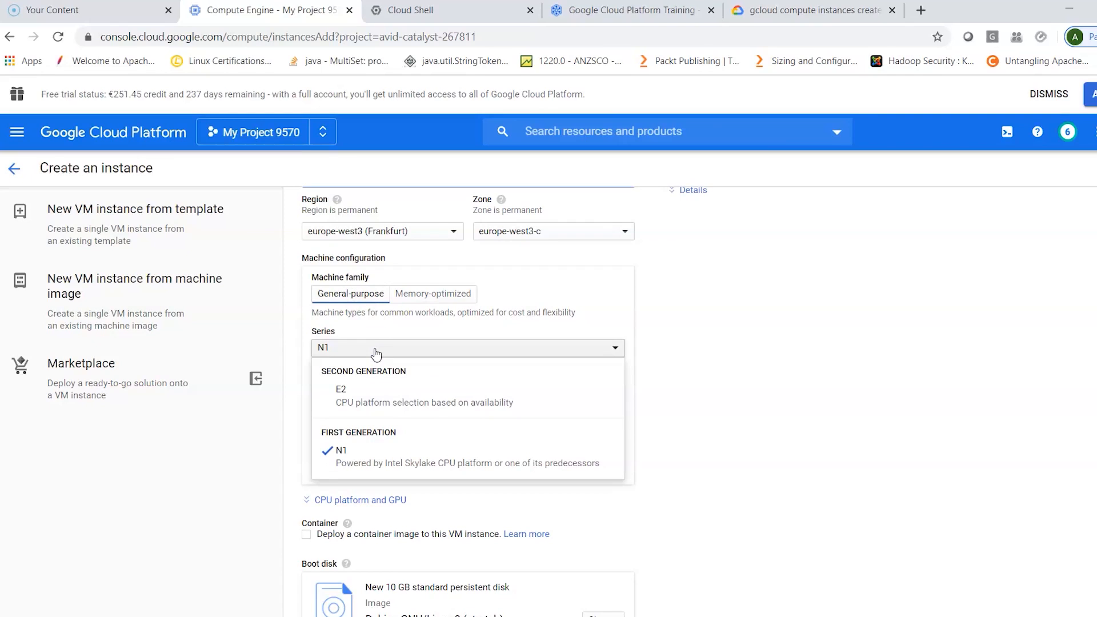
{"action": "left_click", "coordinate": [708, 320]}
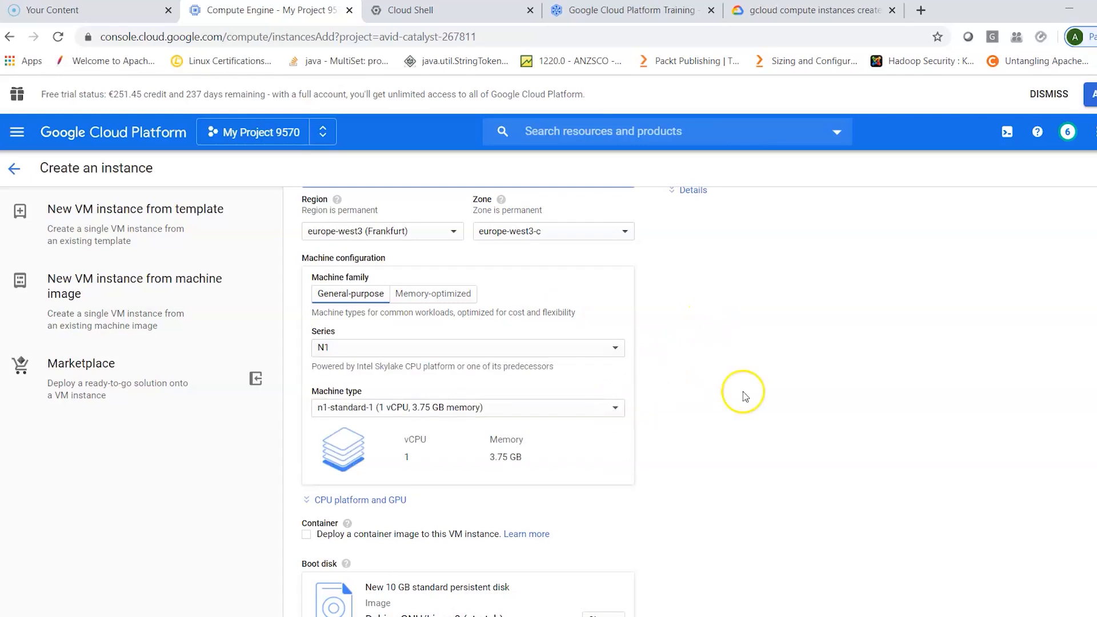
- Review the available machine types and choose n1-standard-1 for the instance
{"action": "scroll", "coordinate": [742, 392], "scroll_direction": "down", "scroll_amount": 1}
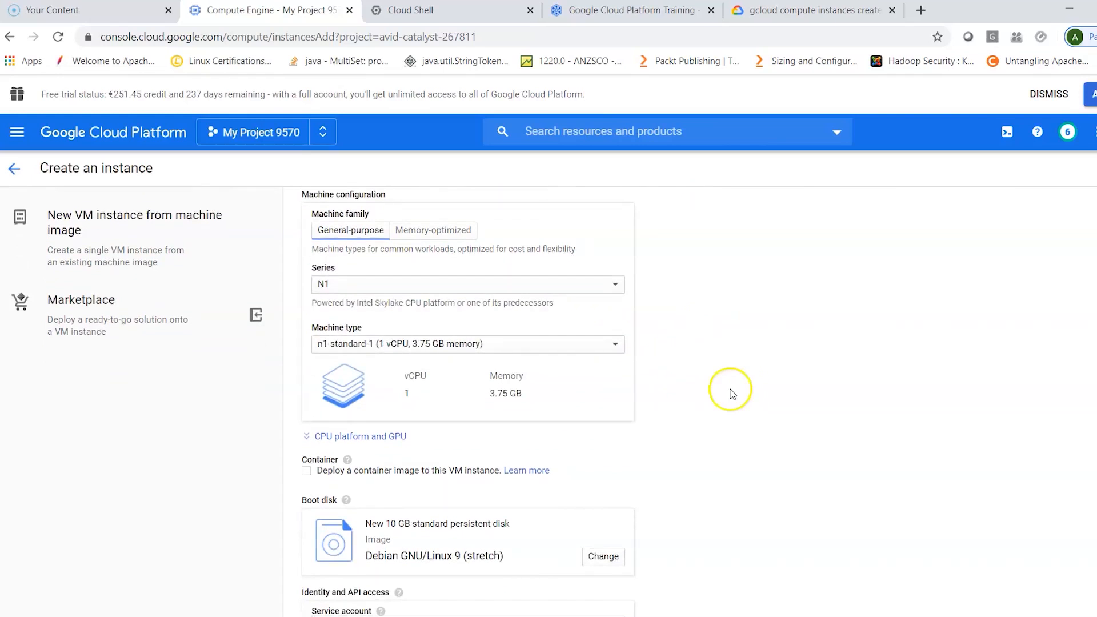
{"action": "left_click", "coordinate": [616, 346]}
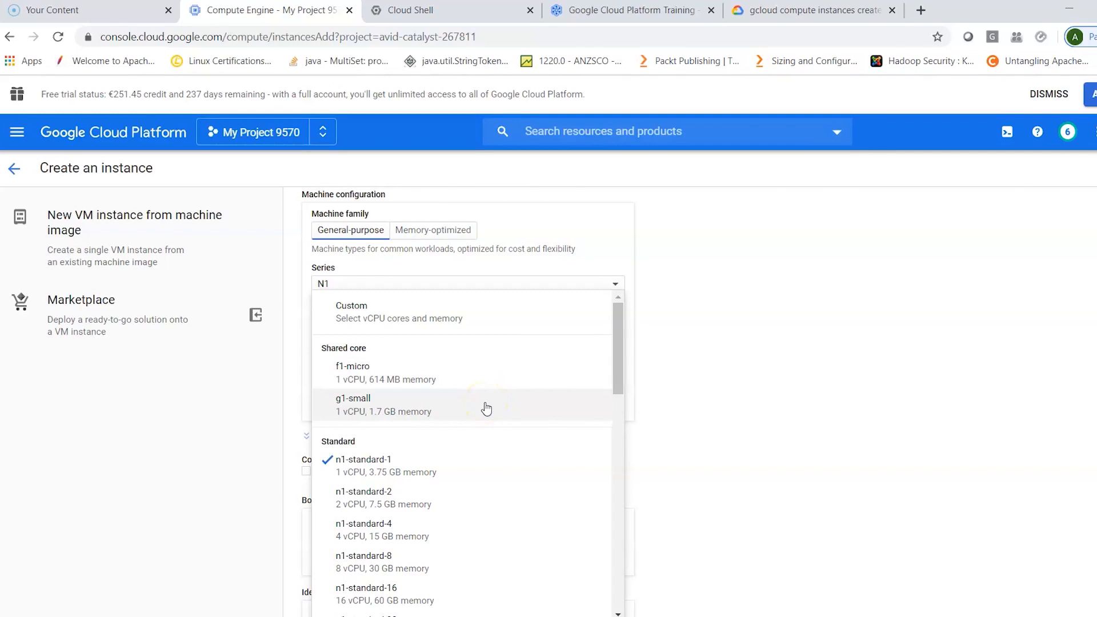
{"action": "left_click", "coordinate": [467, 570]}
{"action": "left_click", "coordinate": [473, 471]}
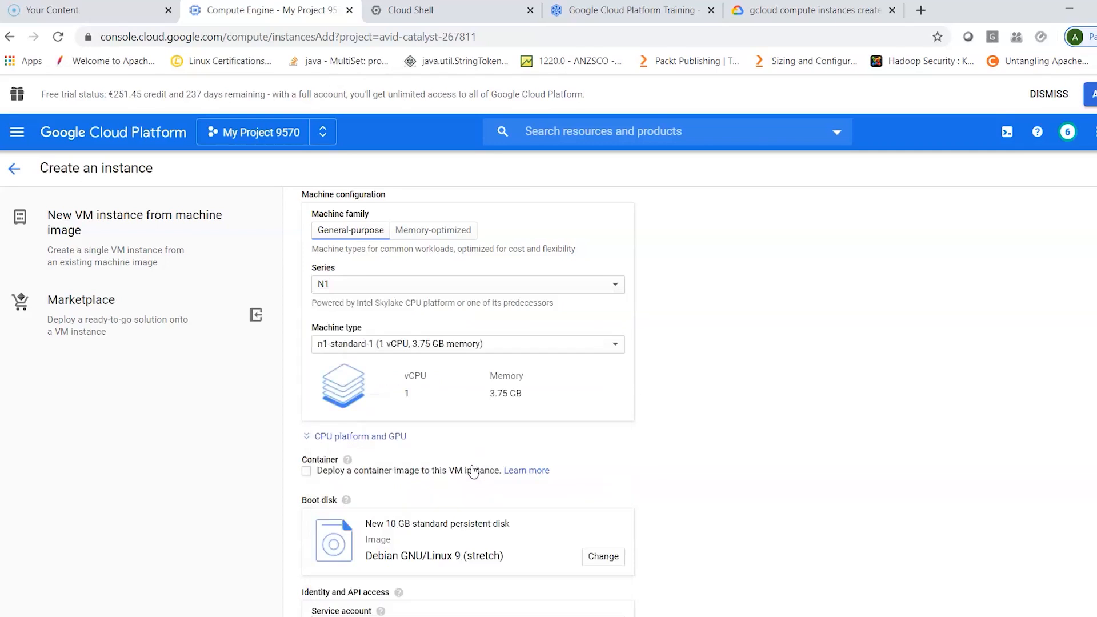
- Change the boot disk image to Ubuntu, version Ubuntu 18.04 LTS
{"action": "scroll", "coordinate": [735, 451], "scroll_direction": "down", "scroll_amount": 2}
{"action": "scroll", "coordinate": [735, 451], "scroll_direction": "down", "scroll_amount": 1}
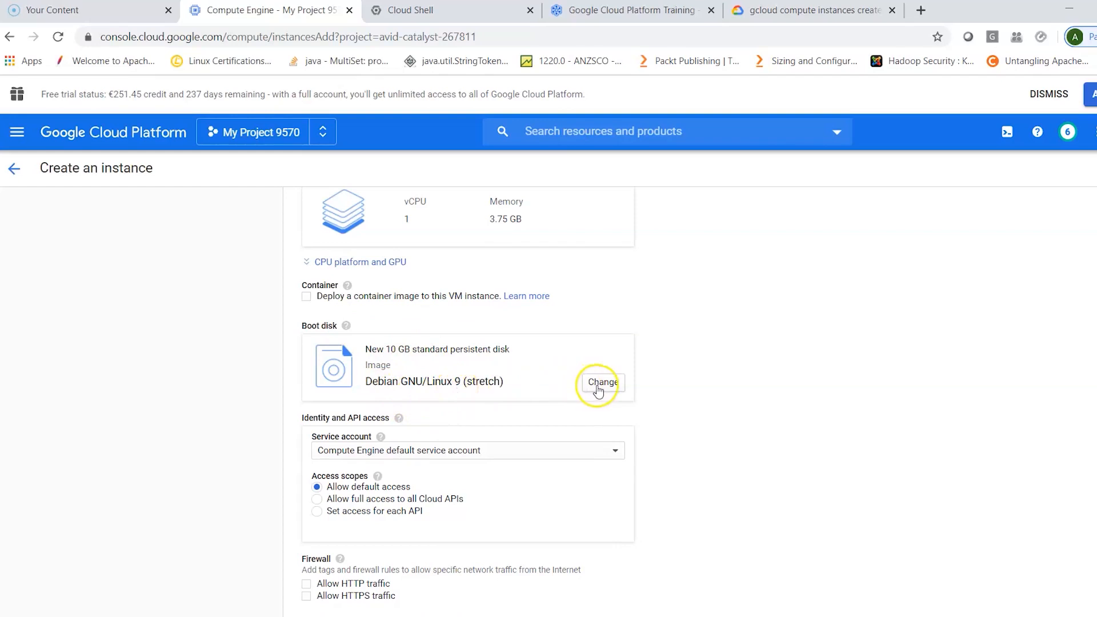
{"action": "left_click", "coordinate": [598, 391]}
{"action": "left_click", "coordinate": [598, 391]}
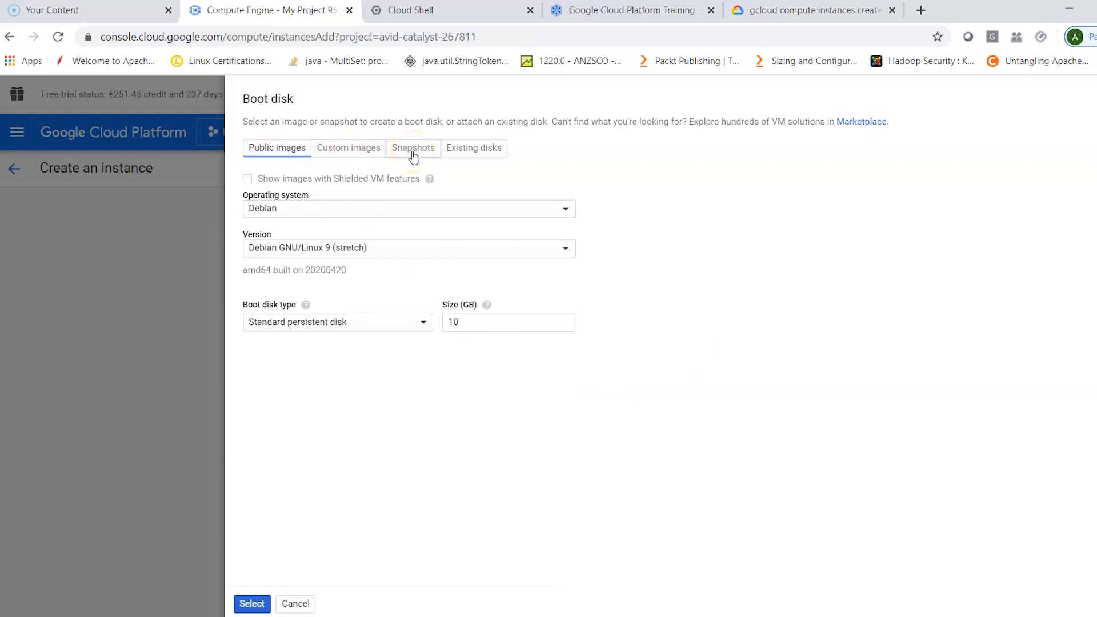
{"action": "left_click", "coordinate": [375, 208]}
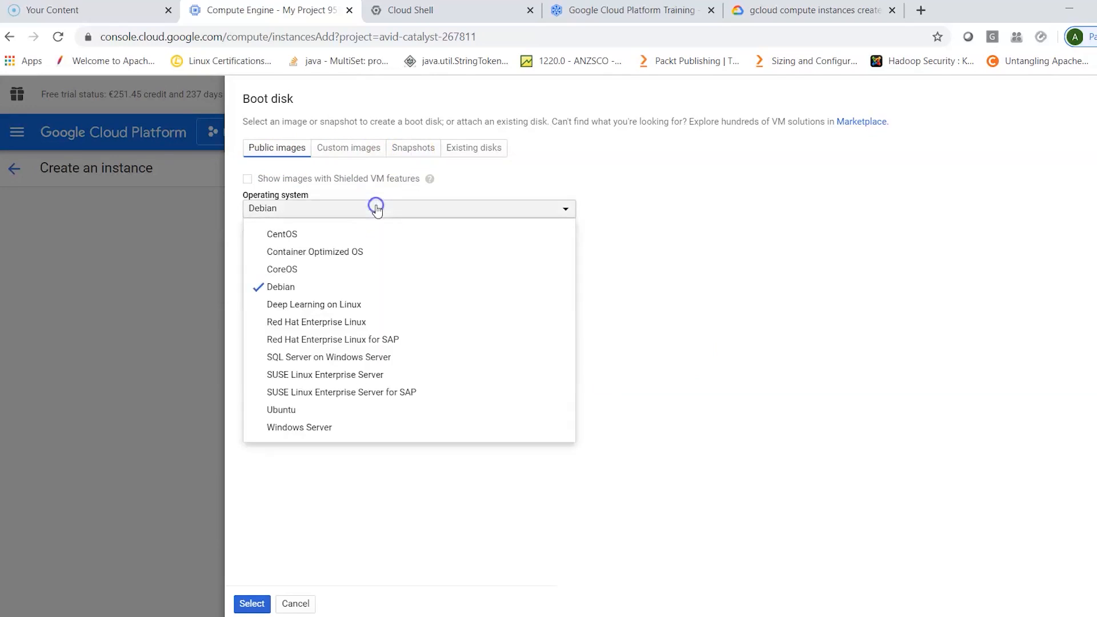
{"action": "left_click", "coordinate": [317, 409]}
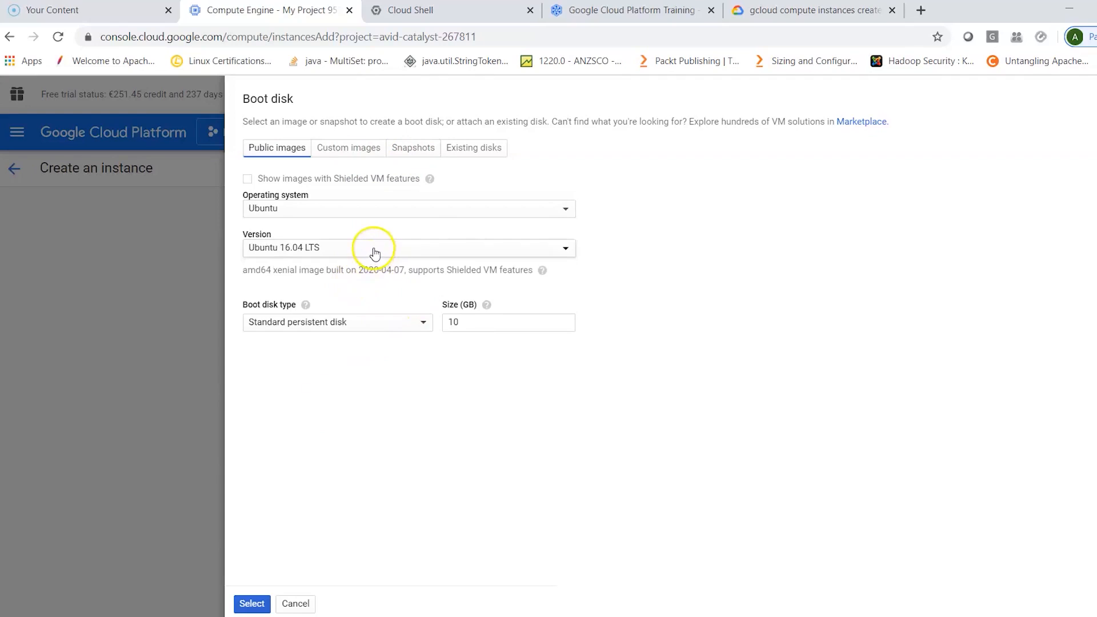
{"action": "left_click", "coordinate": [373, 247]}
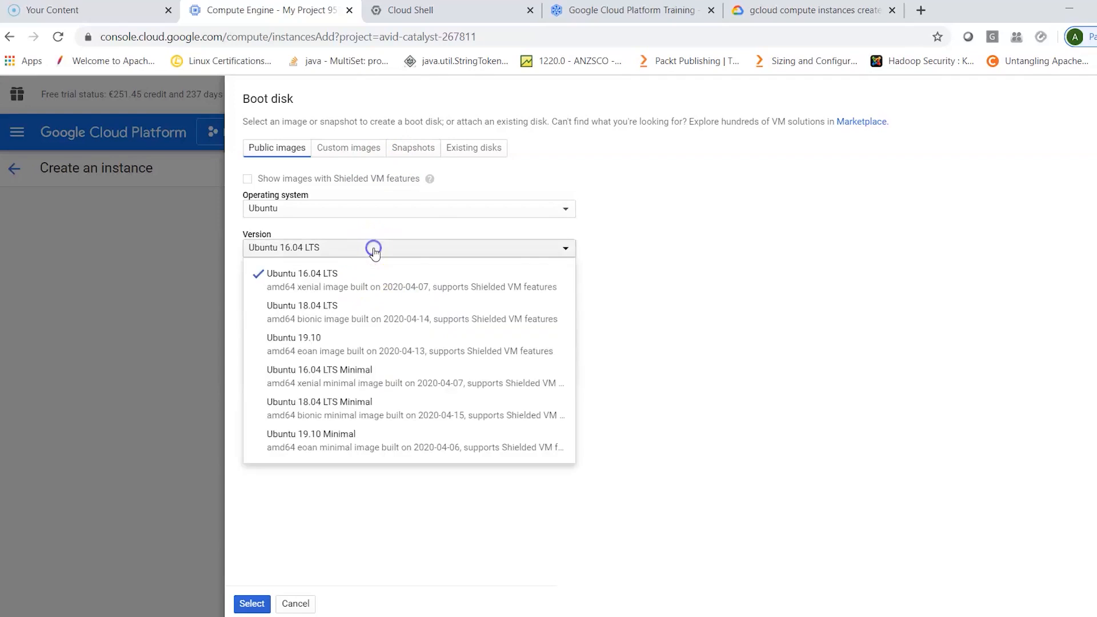
{"action": "left_click", "coordinate": [372, 318]}
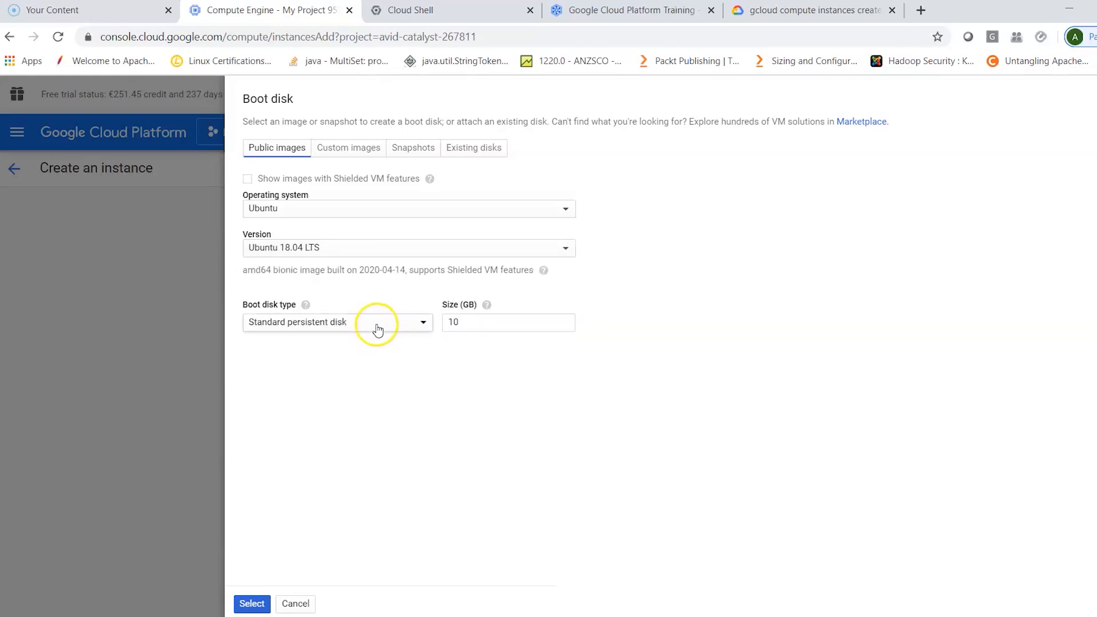
- Choose a 10 GB standard persistent disk as the boot disk and apply the boot disk selection
{"action": "left_click", "coordinate": [376, 327]}
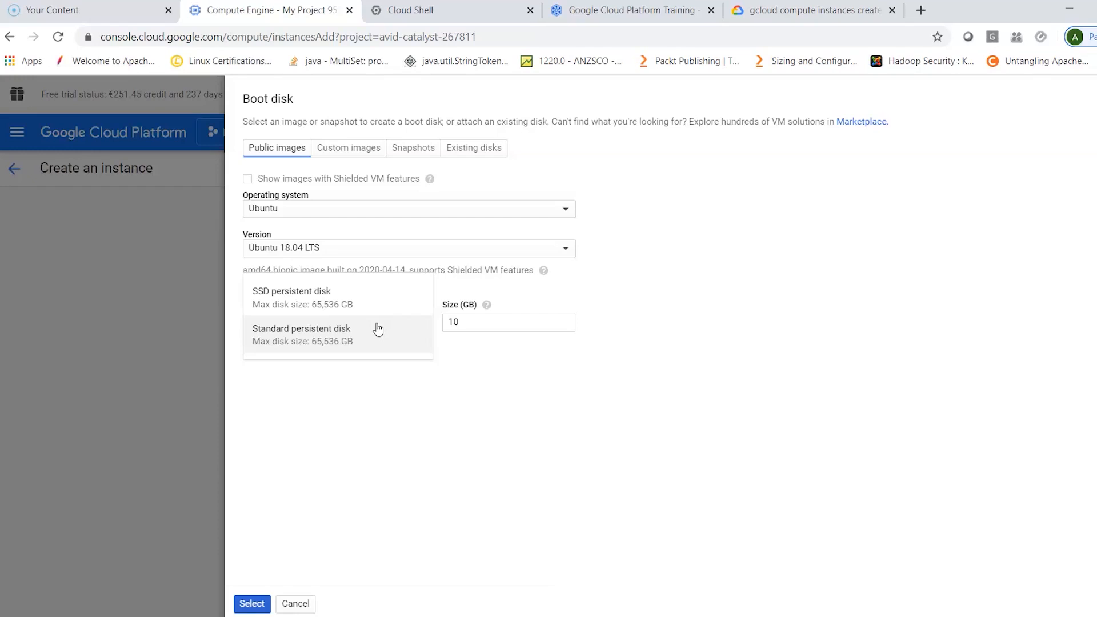
{"action": "left_click", "coordinate": [378, 339]}
{"action": "left_click", "coordinate": [378, 338]}
{"action": "left_click", "coordinate": [478, 323]}
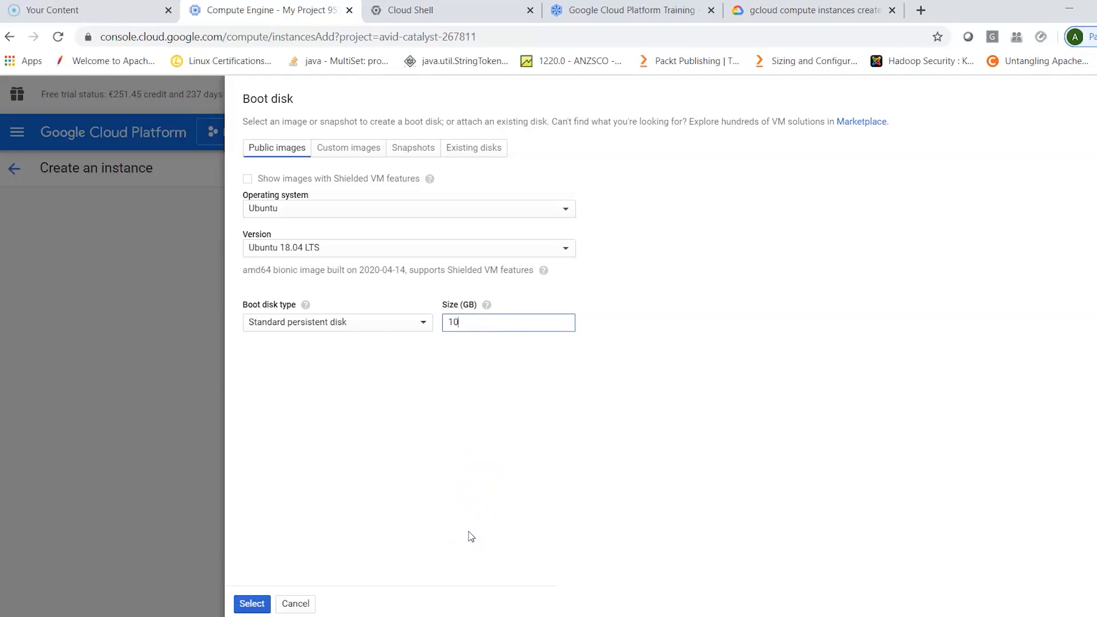
{"action": "left_click", "coordinate": [251, 603]}
- Allow HTTP traffic in the new instance's firewall settings
{"action": "scroll", "coordinate": [619, 512], "scroll_direction": "down", "scroll_amount": 3}
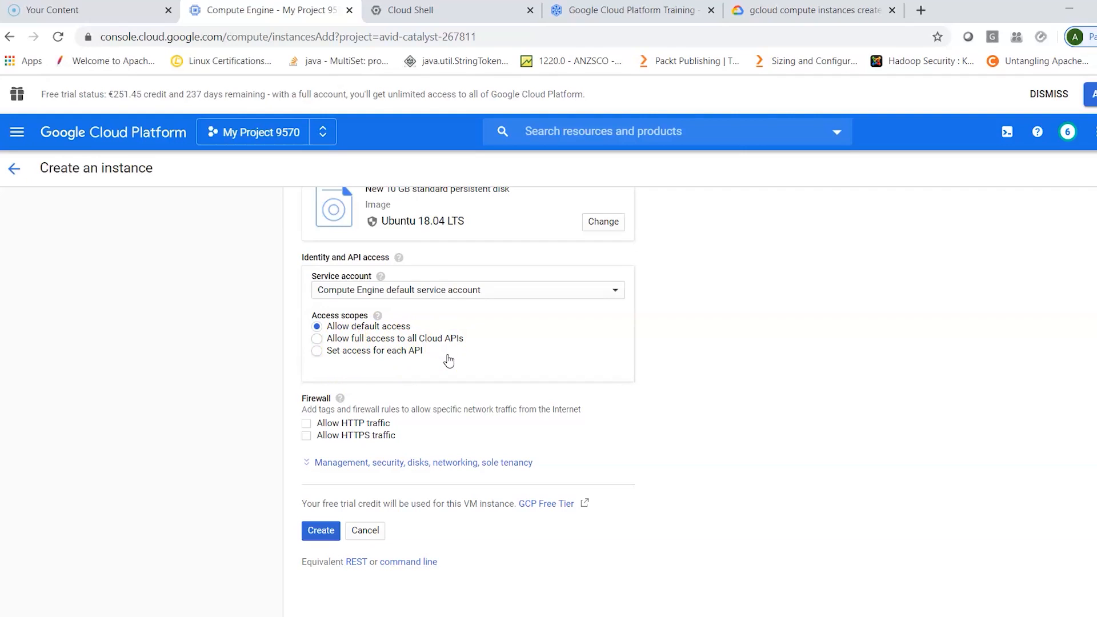
{"action": "left_click", "coordinate": [306, 424]}
{"action": "left_click", "coordinate": [306, 438]}
- Search the web for "download putty", open the latest release download page and locate the putty.exe and puttygen.exe downloads
{"action": "left_click", "coordinate": [920, 10]}
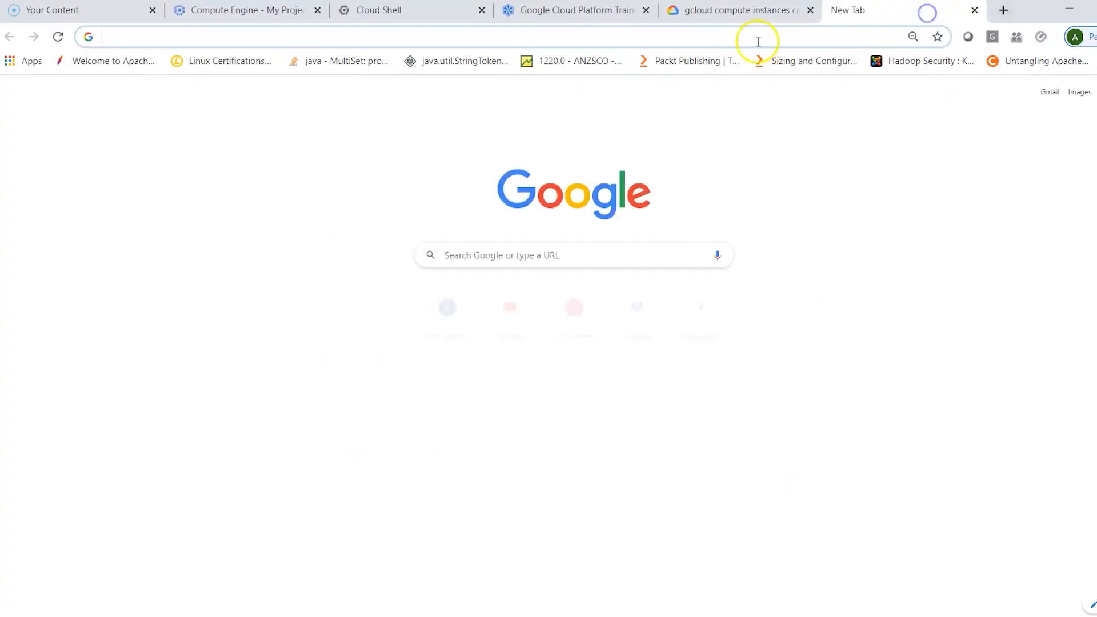
{"action": "type", "text": "download putty"}
{"action": "key", "text": "Return"}
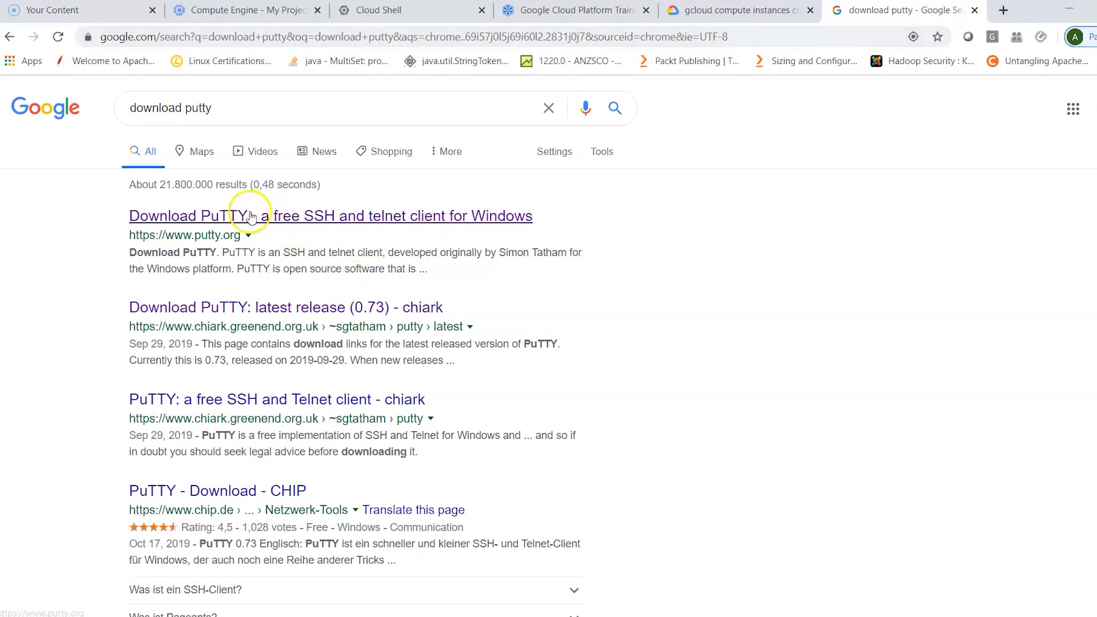
{"action": "left_click", "coordinate": [224, 218]}
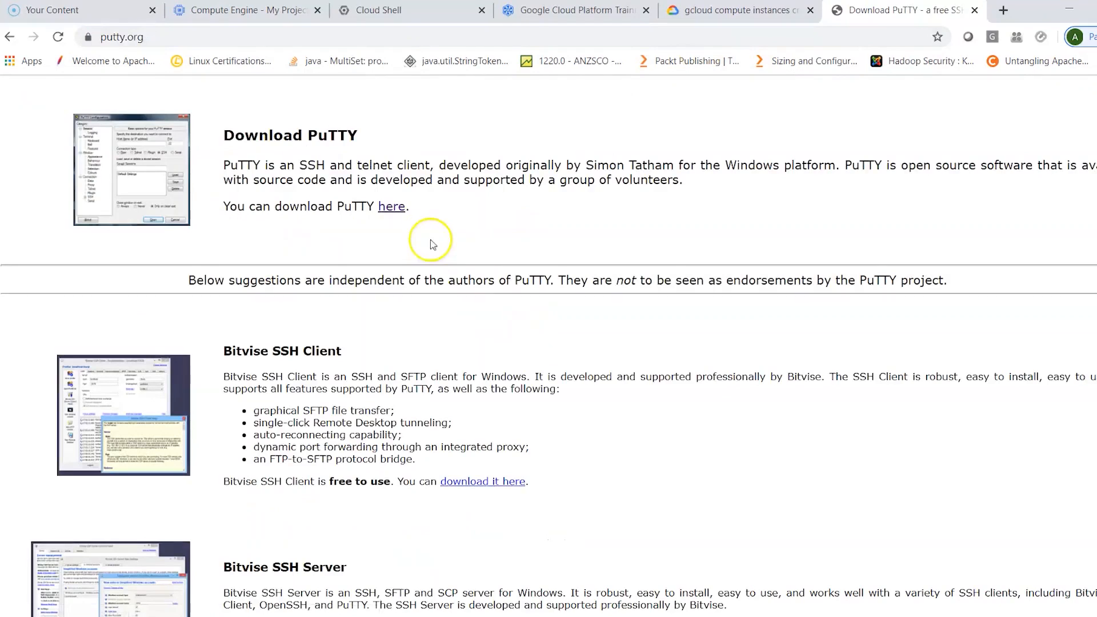
{"action": "left_click", "coordinate": [389, 207]}
{"action": "scroll", "coordinate": [528, 422], "scroll_direction": "down", "scroll_amount": 7}
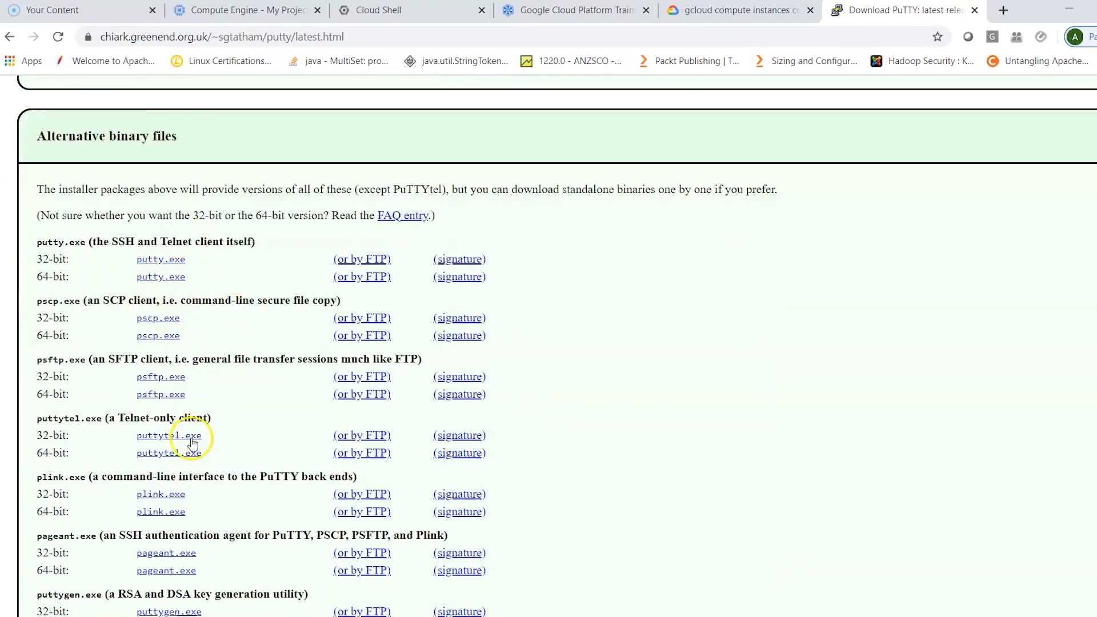
{"action": "scroll", "coordinate": [270, 534], "scroll_direction": "down", "scroll_amount": 1}
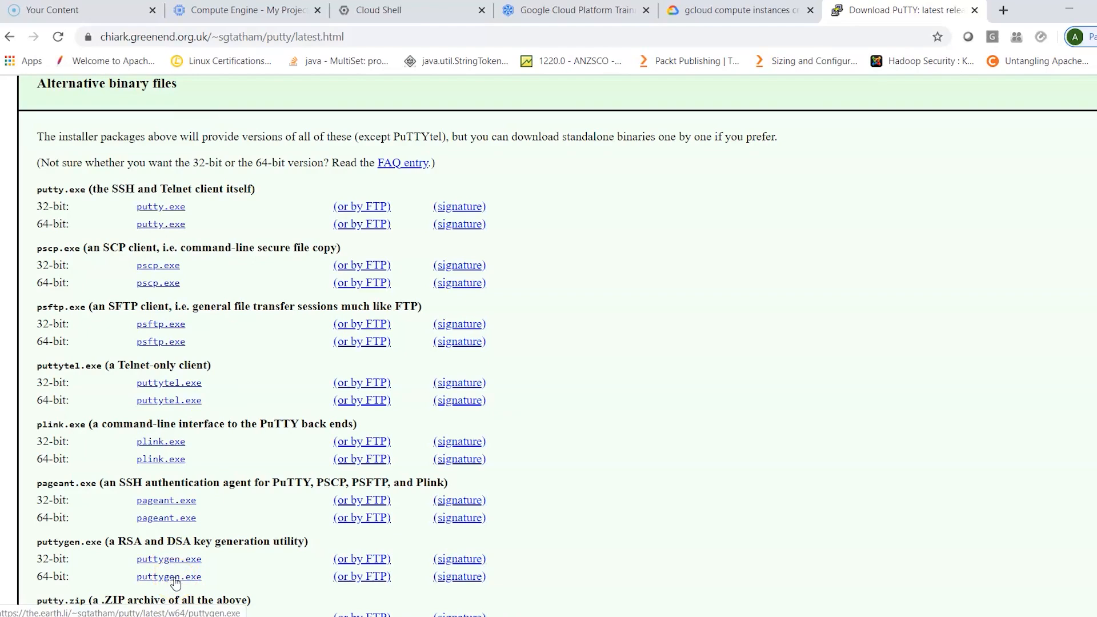
- Close the PuTTY download page, switch to the desktop and launch PuTTYgen
{"action": "left_click", "coordinate": [975, 11]}
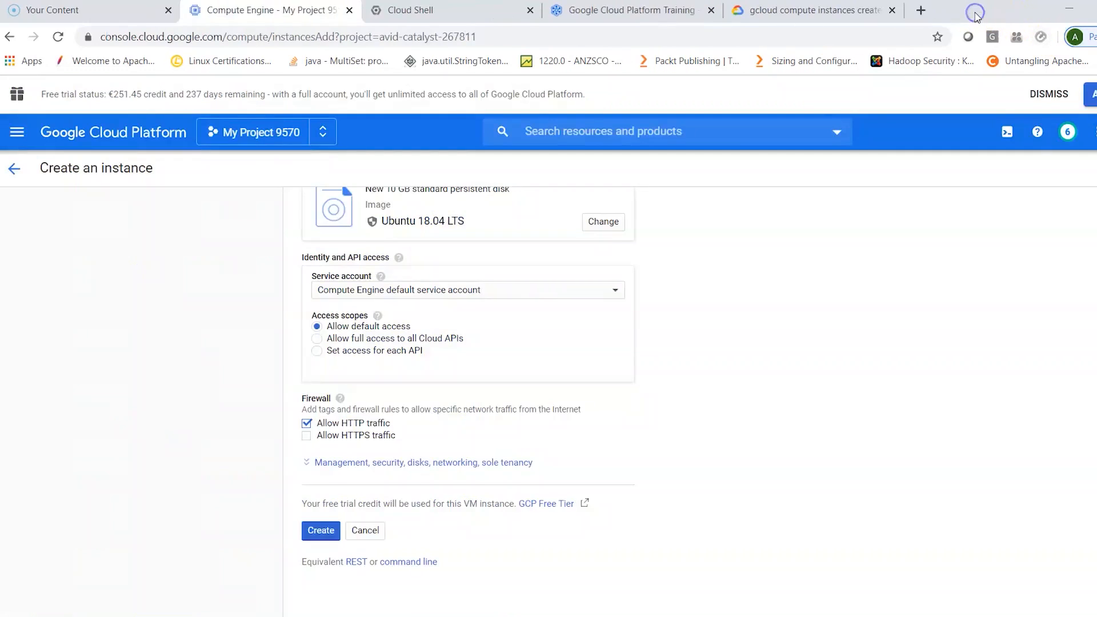
{"action": "left_click", "coordinate": [1069, 10]}
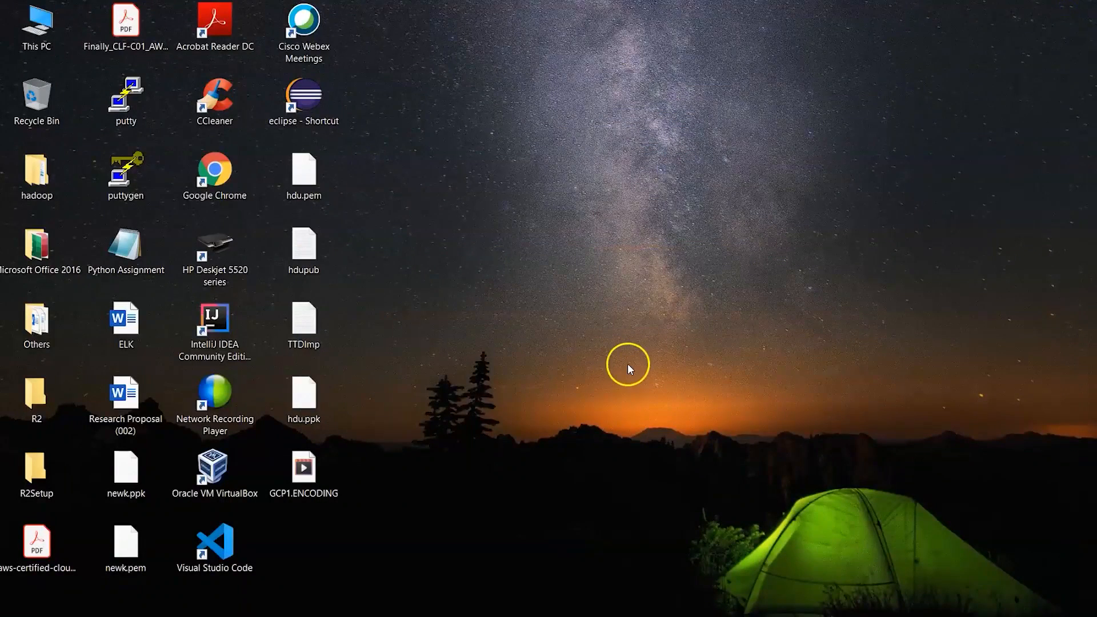
{"action": "double_click", "coordinate": [122, 170]}
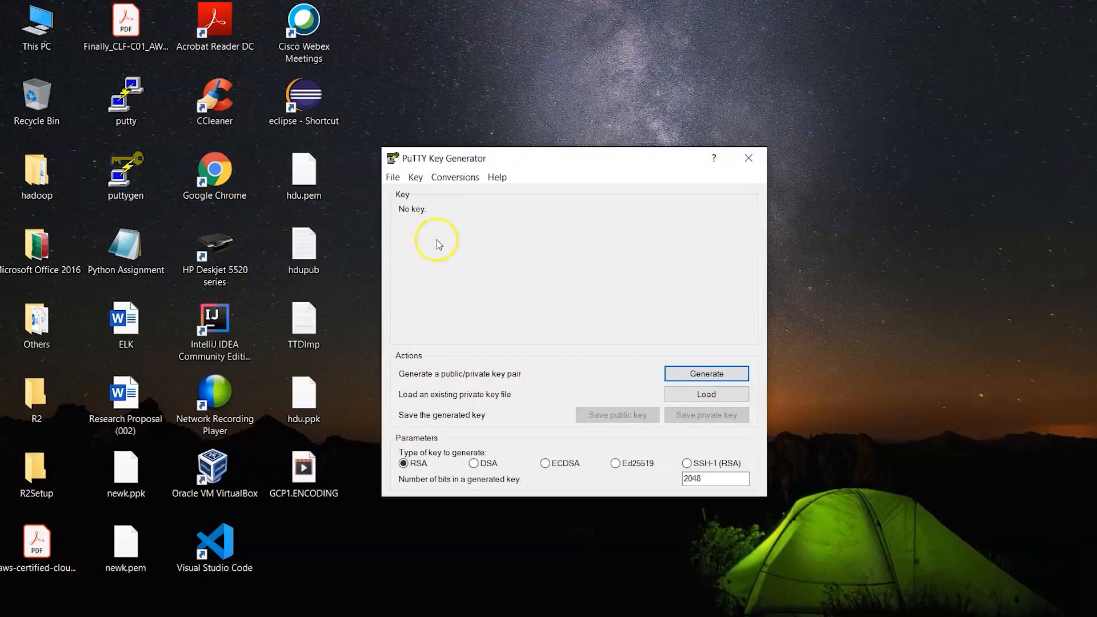
- Generate a 2048-bit RSA key pair, set the key comment to hdu, and enter and confirm the key passphrase
{"action": "left_click", "coordinate": [694, 377]}
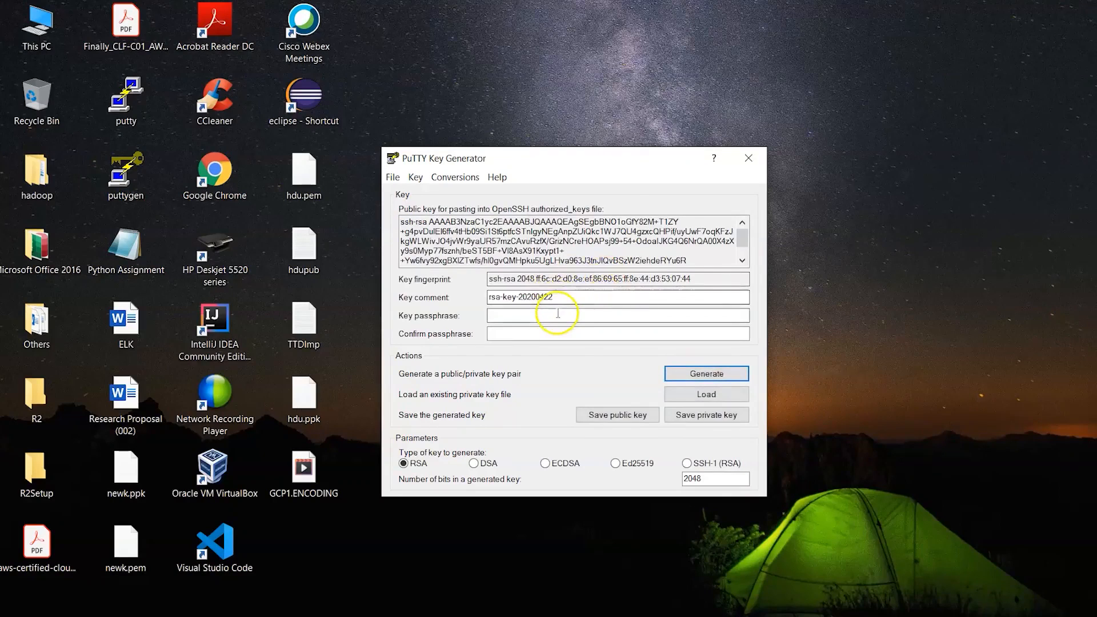
{"action": "left_click_drag", "start_coordinate": [557, 297], "coordinate": [455, 301]}
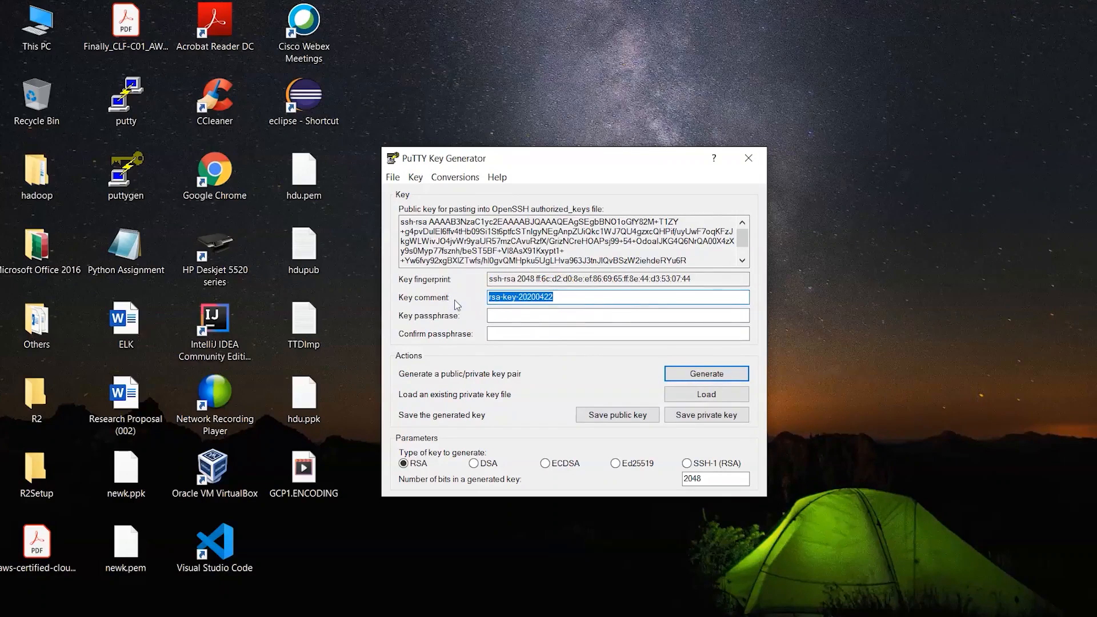
{"action": "type", "text": "hdu"}
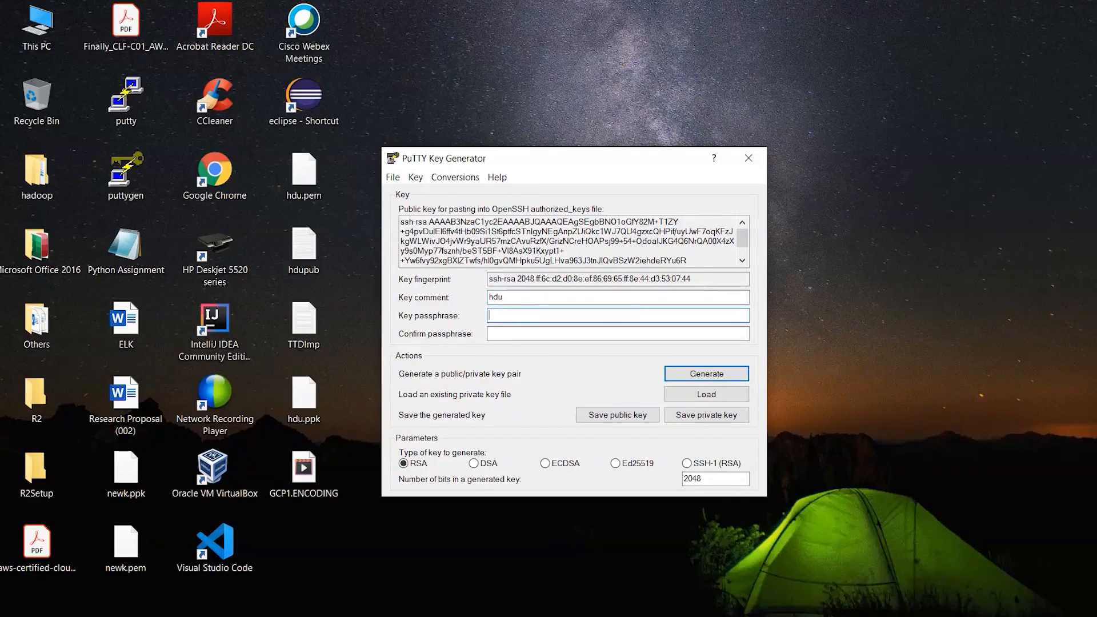
{"action": "key", "text": "Tab"}
{"action": "type", "text": "•••"}
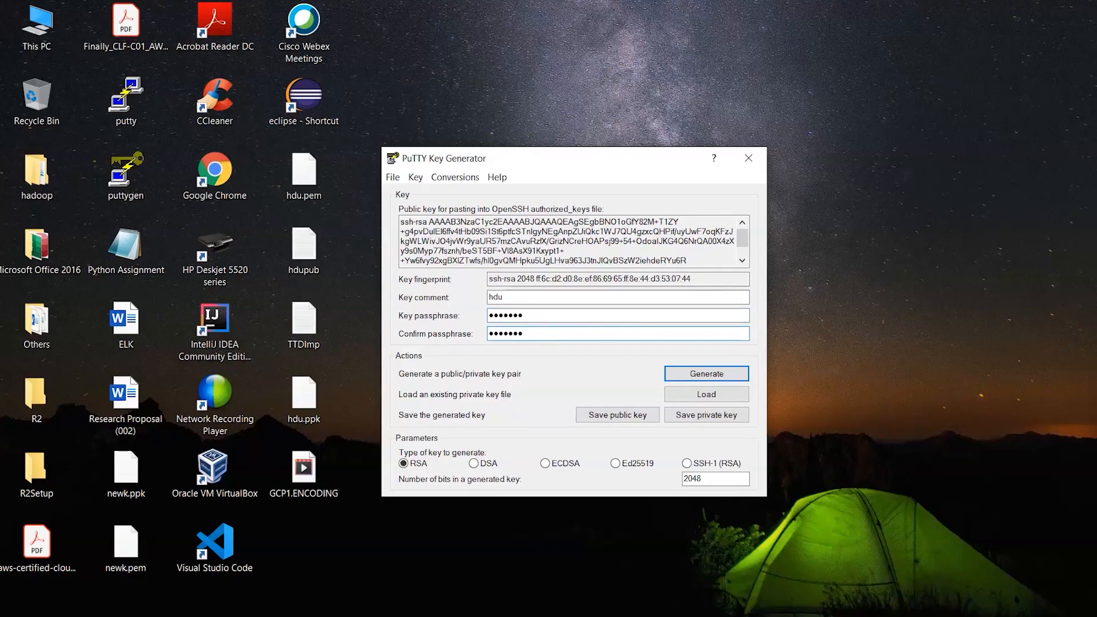
- Copy the generated public key for OpenSSH and paste it into a new Notepad document
{"action": "left_click_drag", "start_coordinate": [400, 222], "coordinate": [716, 266]}
{"action": "key", "text": "ctrl+c"}
{"action": "key", "text": "super+s"}
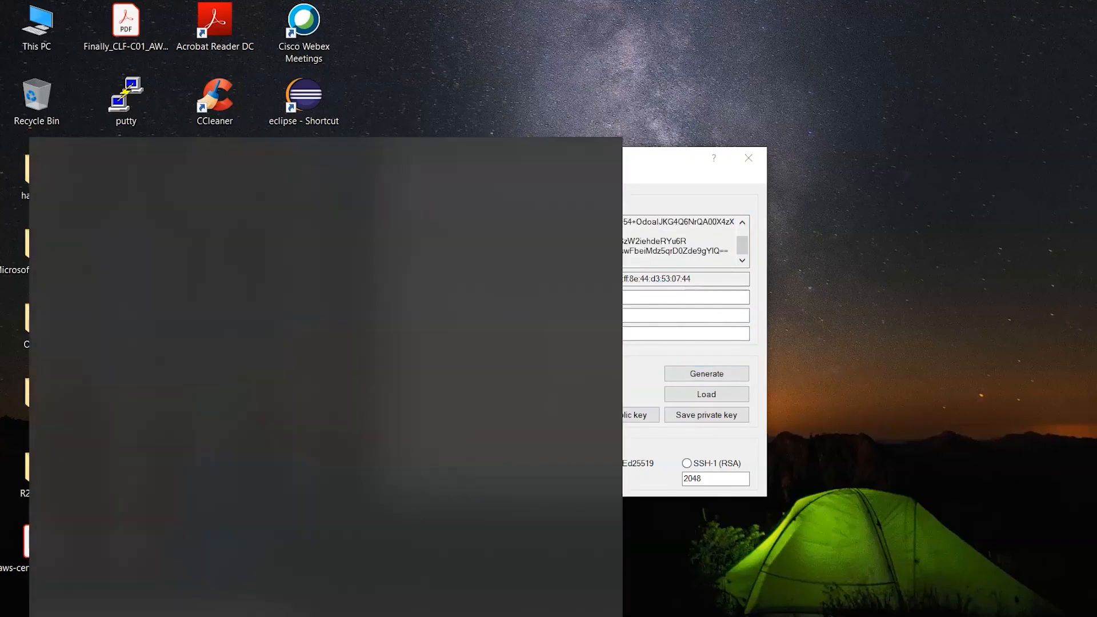
{"action": "type", "text": "notep"}
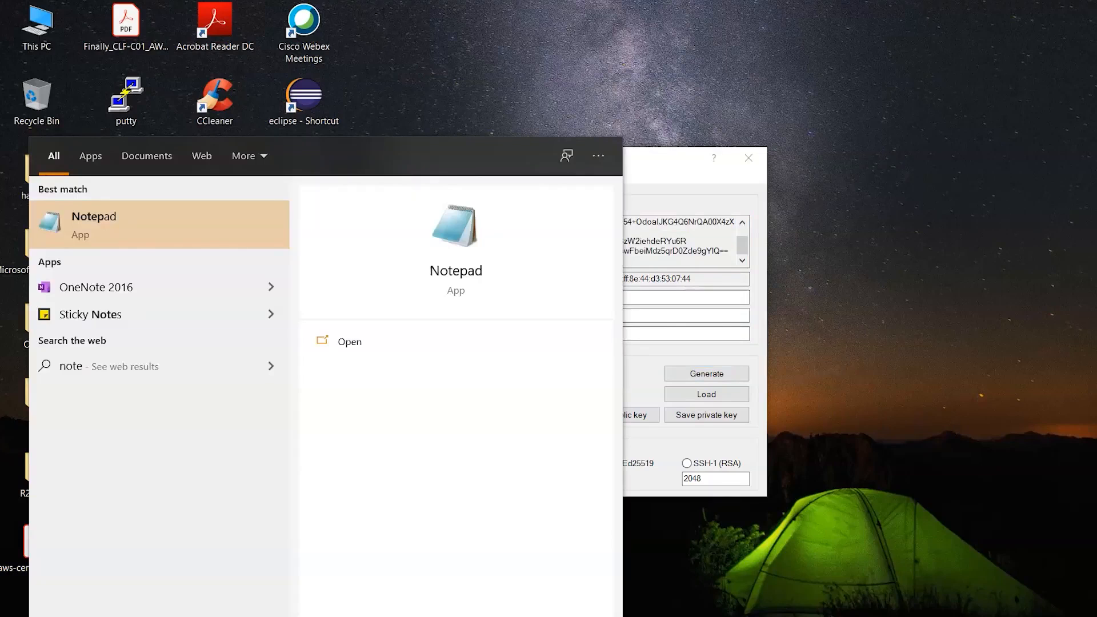
{"action": "key", "text": "Return"}
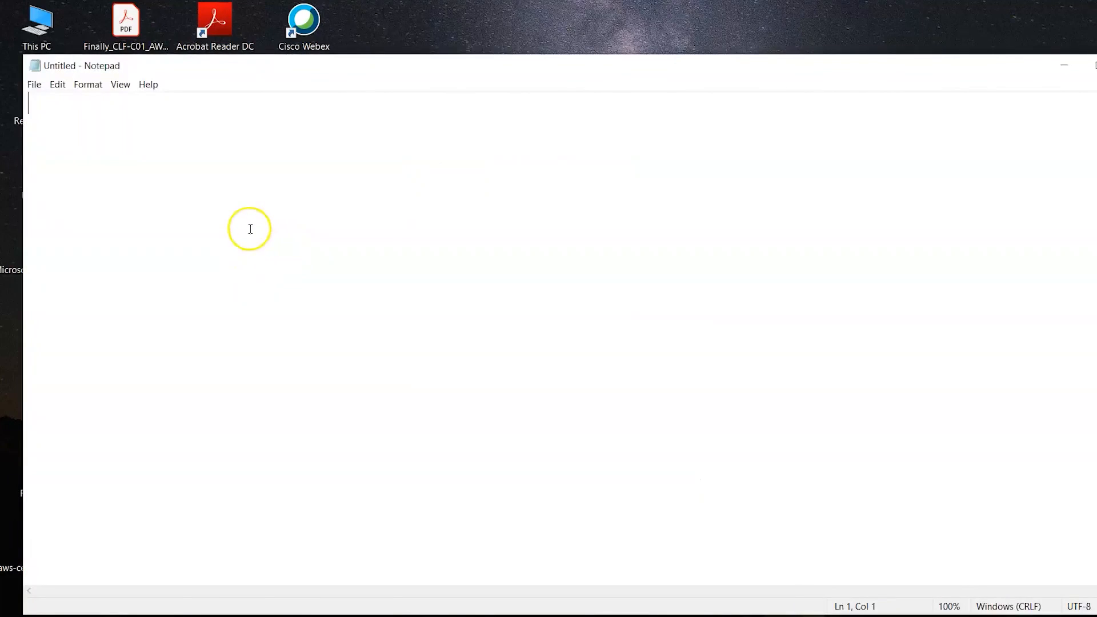
{"action": "key", "text": "ctrl+v"}
- Save the private key to the Desktop as newKey in PuTTY private key format and close PuTTYgen
{"action": "key", "text": "alt+Tab"}
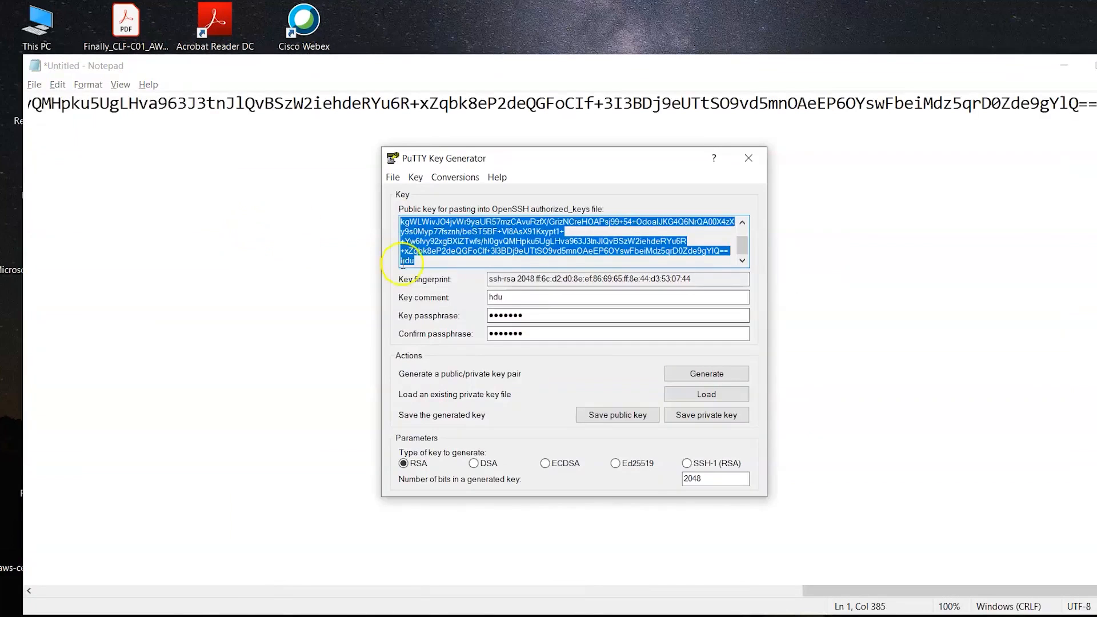
{"action": "left_click", "coordinate": [700, 415]}
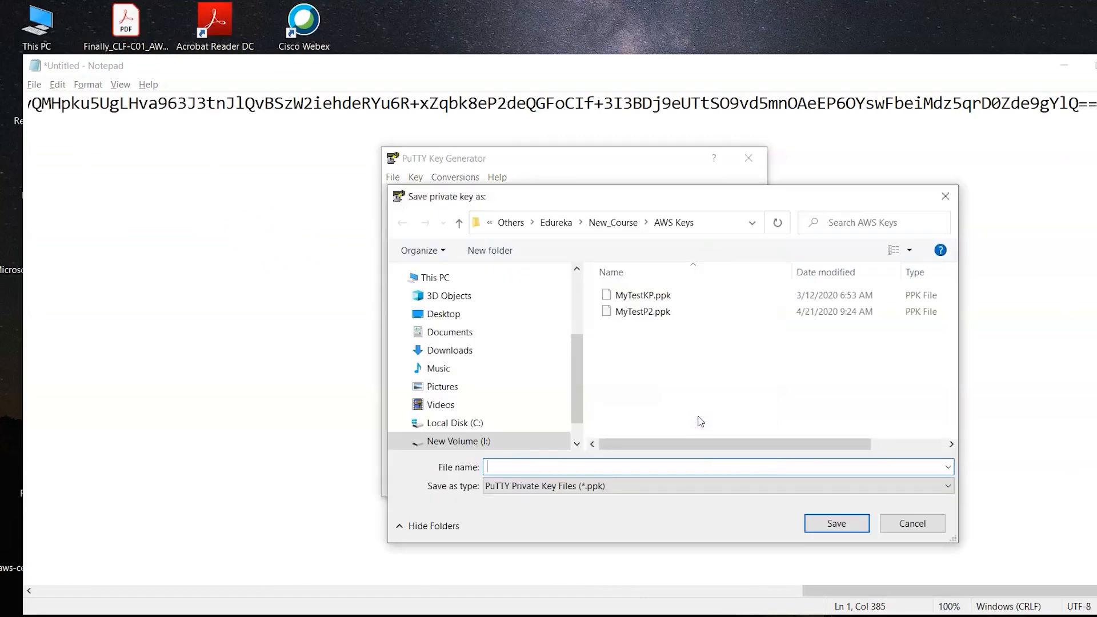
{"action": "left_click", "coordinate": [445, 318]}
{"action": "left_click", "coordinate": [521, 469]}
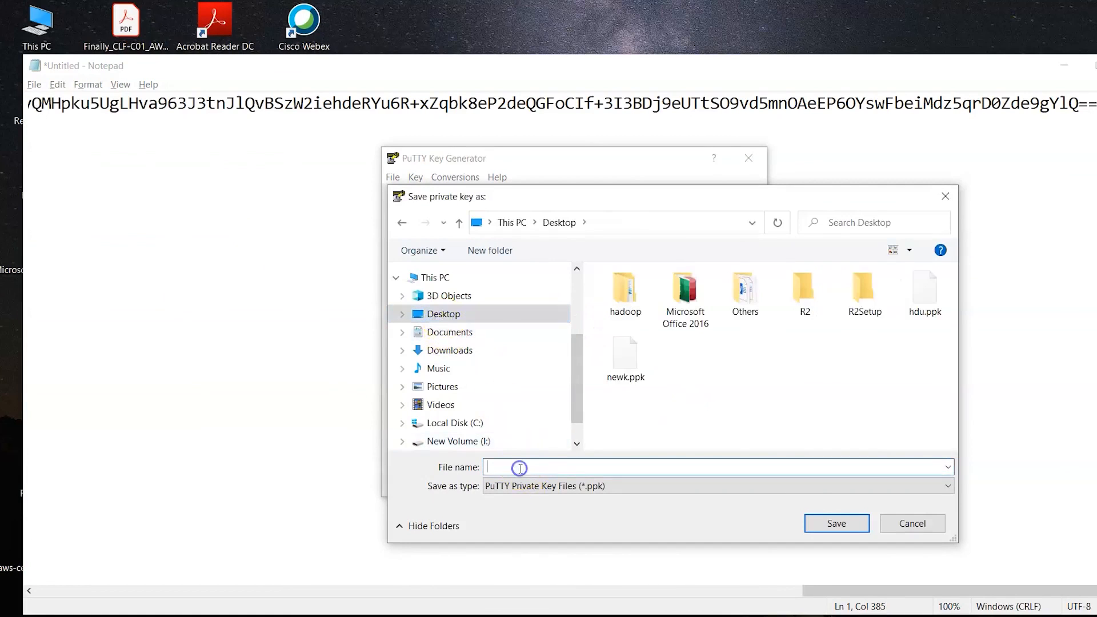
{"action": "type", "text": "newKeu"}
{"action": "left_click", "coordinate": [843, 525]}
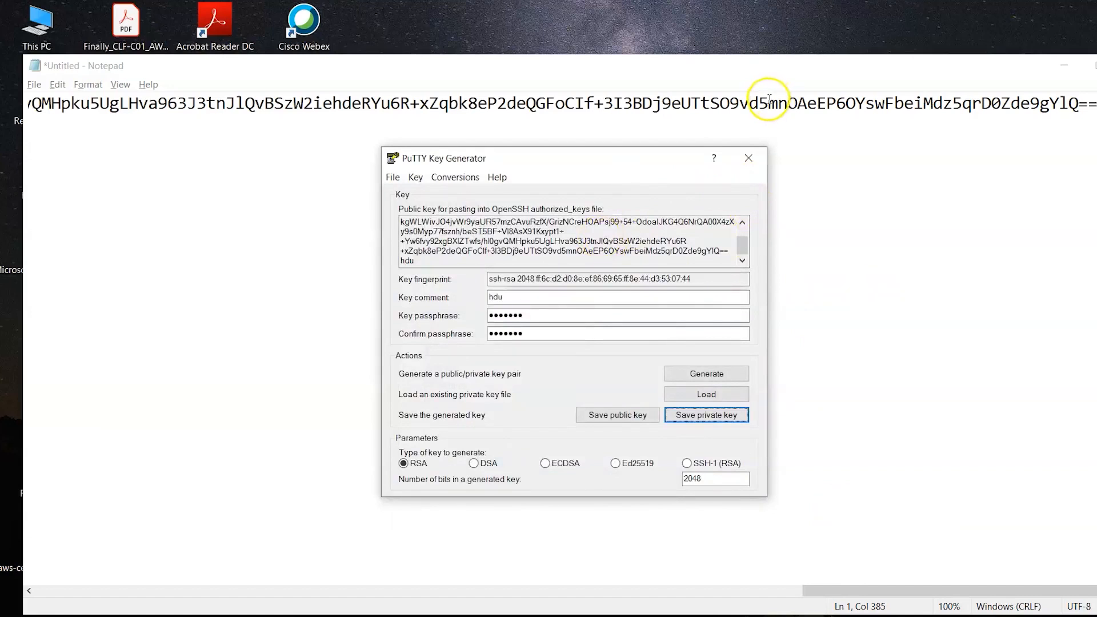
{"action": "left_click", "coordinate": [755, 161]}
- Copy the public key from Notepad and paste it as an SSH key in the new instance's security settings in Google Cloud
{"action": "left_click", "coordinate": [535, 107]}
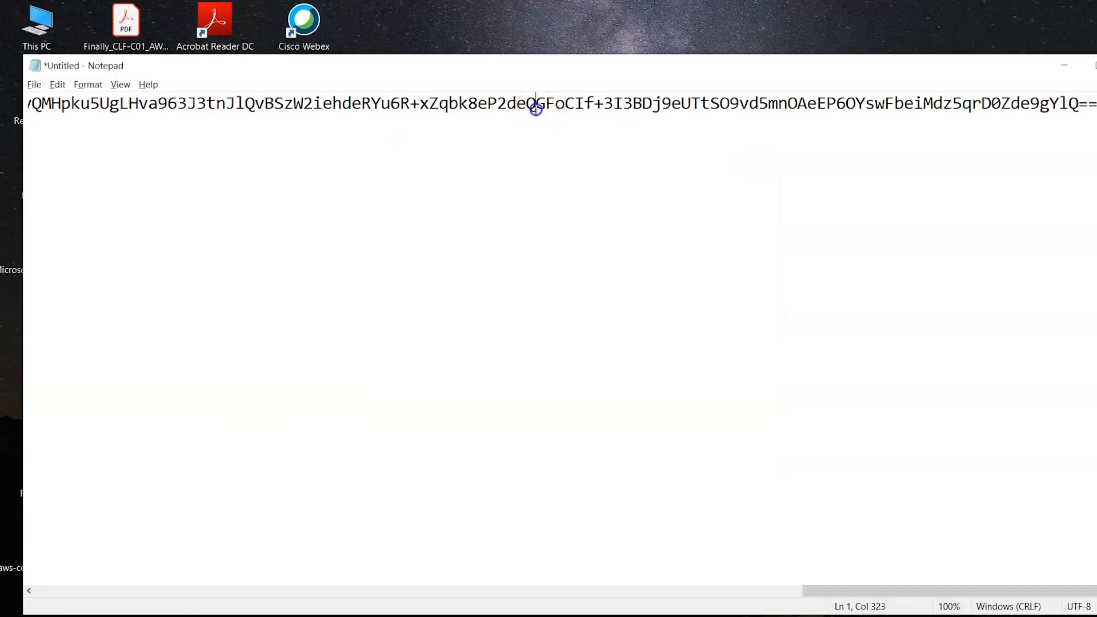
{"action": "triple_click", "coordinate": [536, 108]}
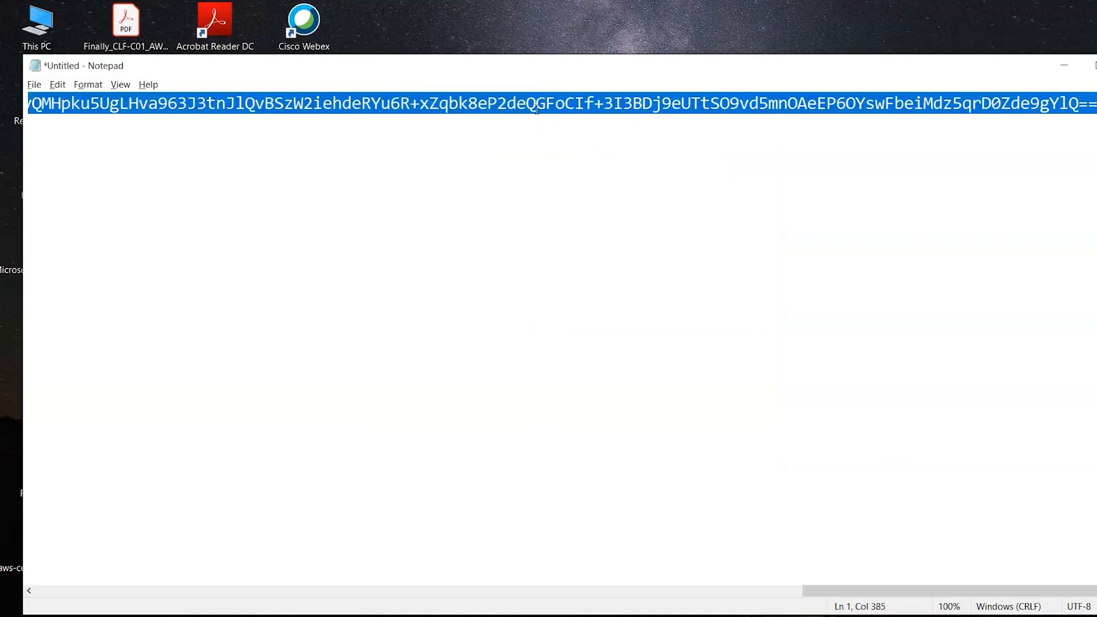
{"action": "left_click", "coordinate": [1064, 64]}
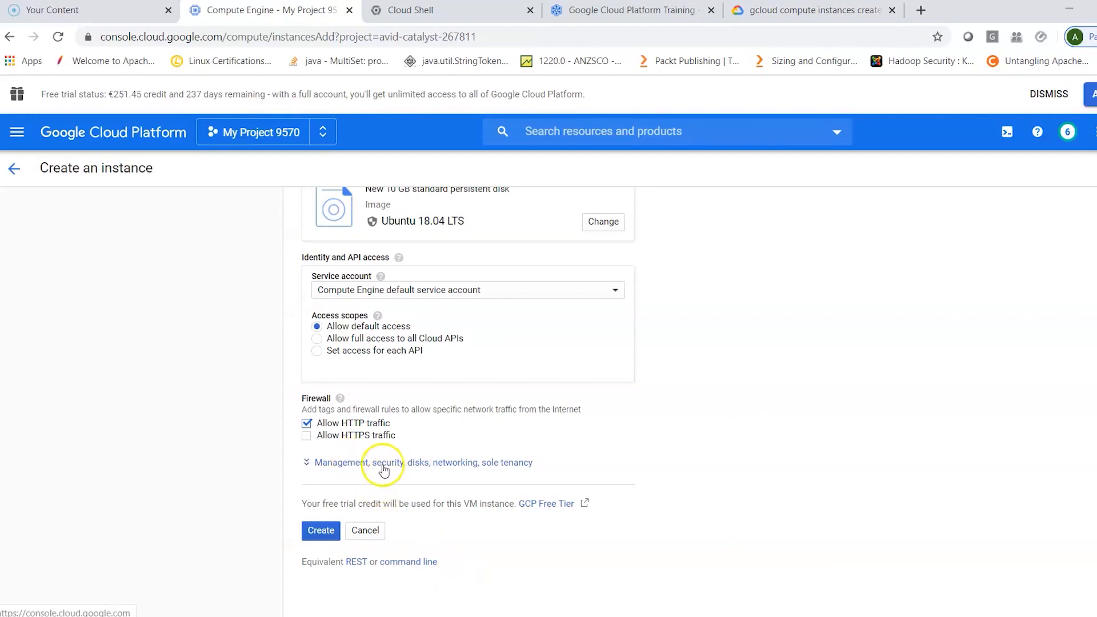
{"action": "left_click", "coordinate": [384, 466]}
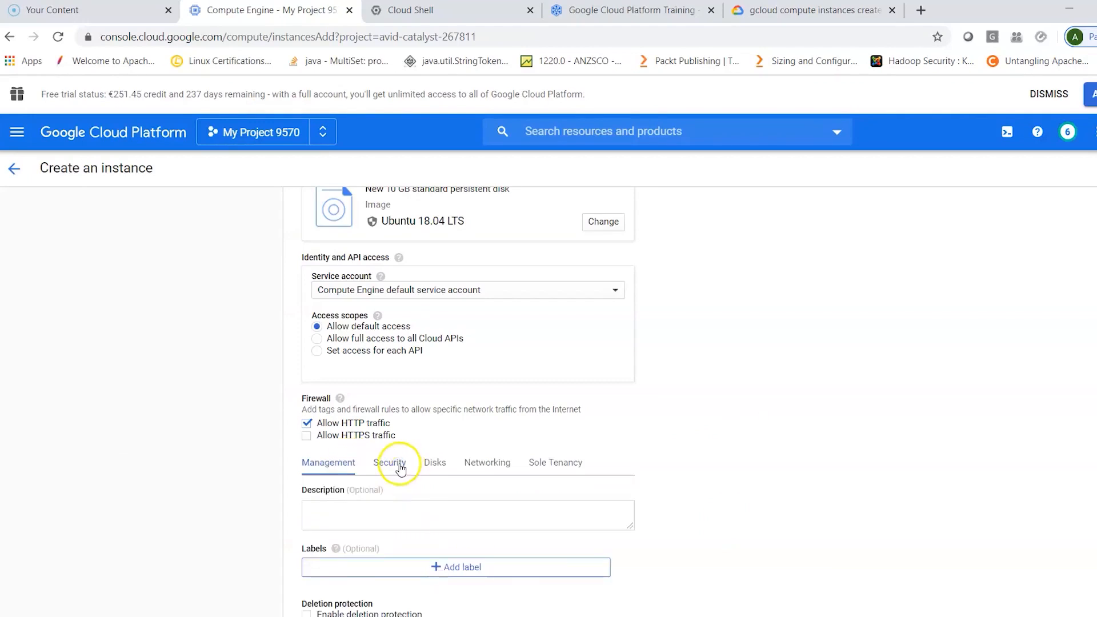
{"action": "left_click", "coordinate": [399, 466]}
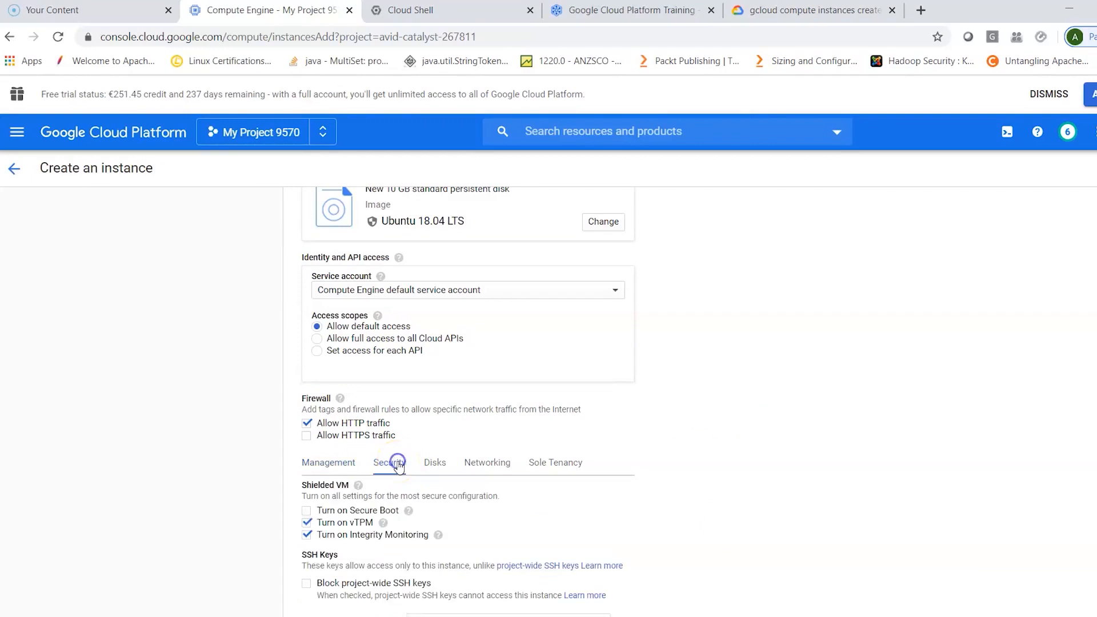
{"action": "scroll", "coordinate": [775, 476], "scroll_direction": "down", "scroll_amount": 2}
{"action": "scroll", "coordinate": [774, 473], "scroll_direction": "down", "scroll_amount": 1}
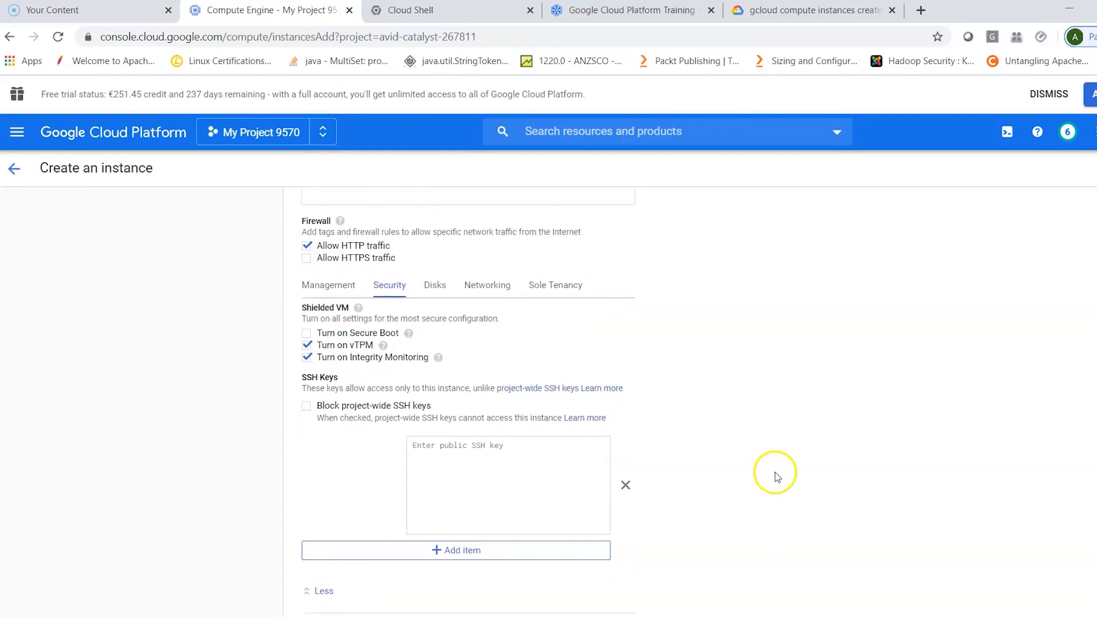
{"action": "left_click", "coordinate": [522, 445]}
{"action": "key", "text": "ctrl+v"}
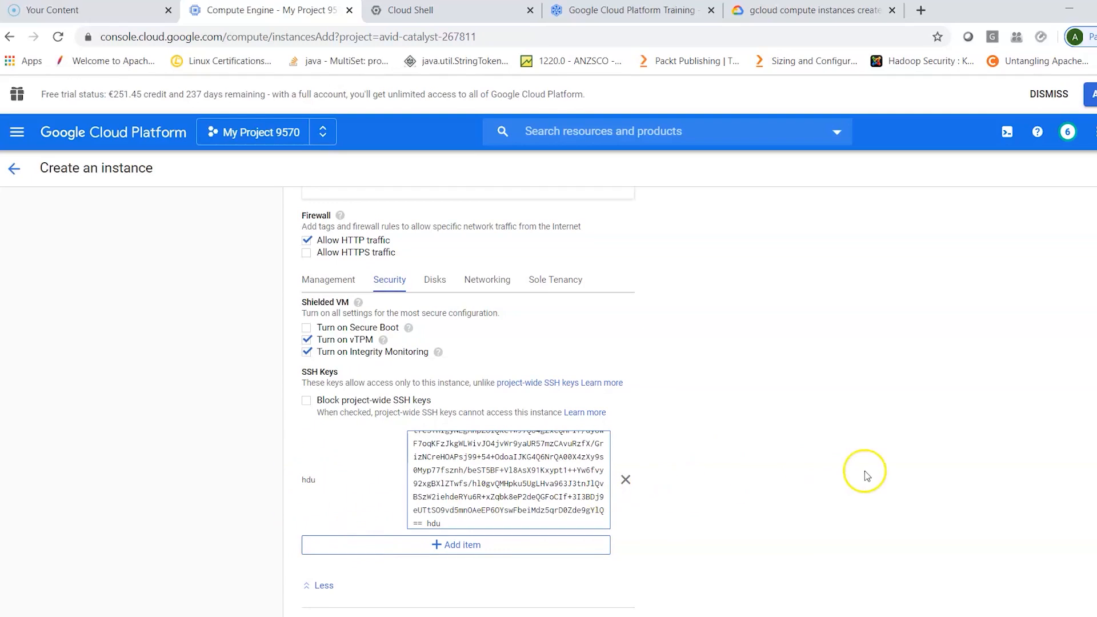
- Create the instance and open an SSH session to c1 in a browser window
{"action": "scroll", "coordinate": [865, 471], "scroll_direction": "down", "scroll_amount": 2}
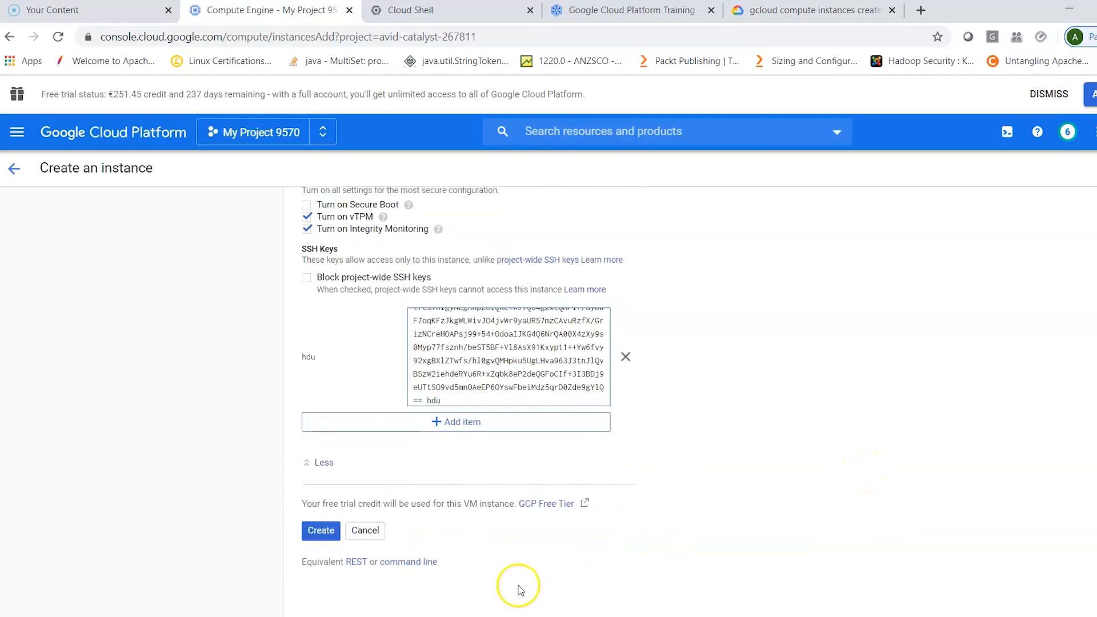
{"action": "left_click", "coordinate": [325, 533]}
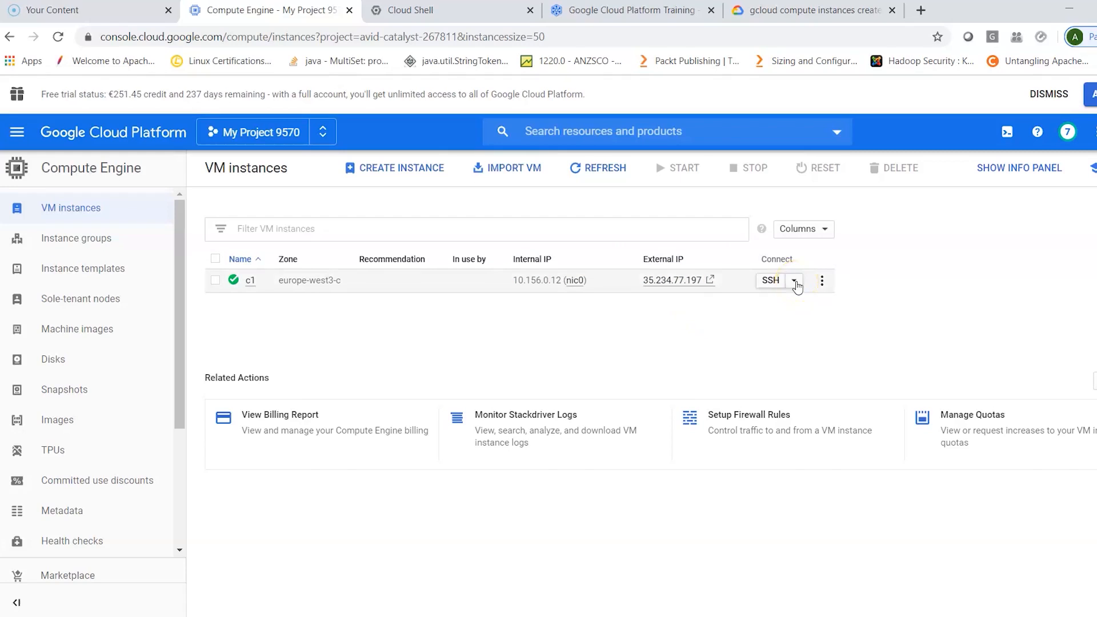
{"action": "left_click", "coordinate": [796, 281]}
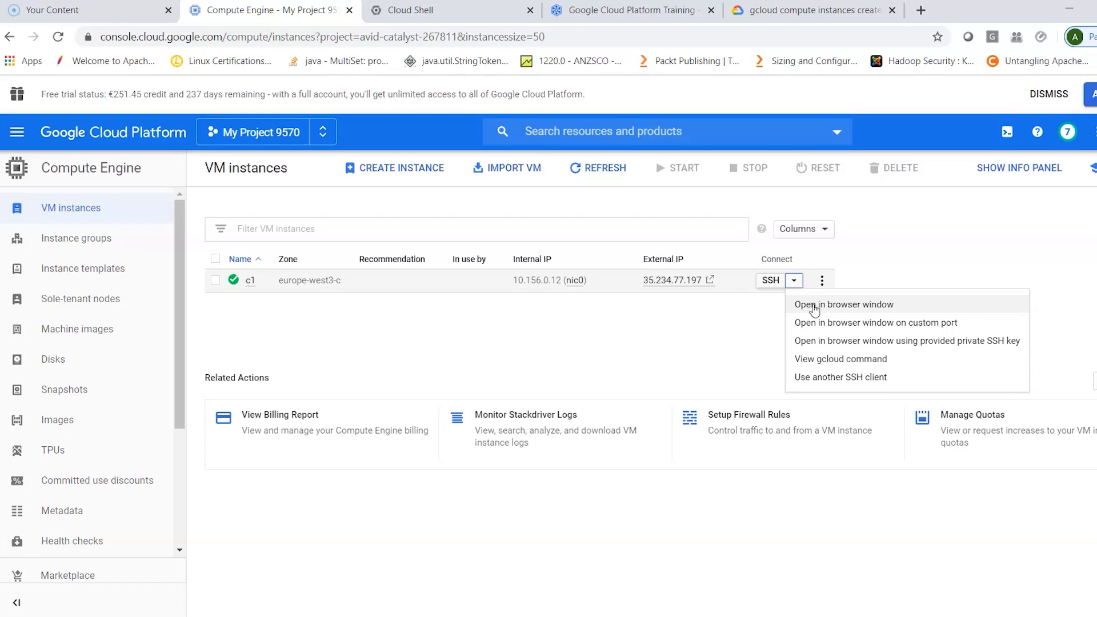
{"action": "left_click", "coordinate": [815, 306]}
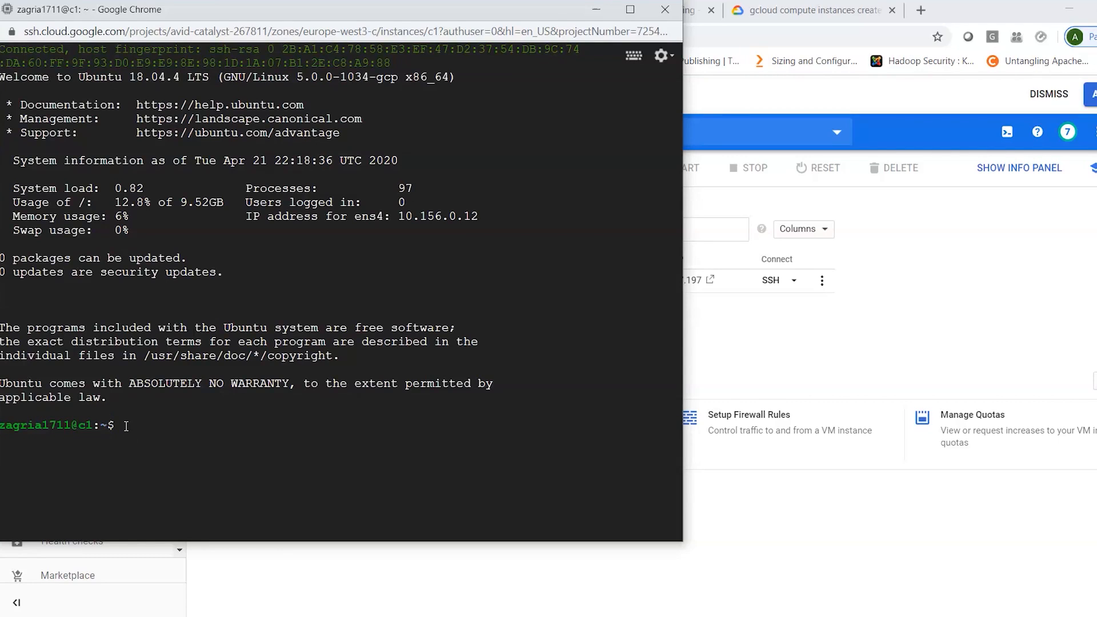
- List the contents of the home directory and of the root directory / in the SSH session
{"action": "type", "text": "ls"}
{"action": "key", "text": "Return"}
{"action": "type", "text": "ls /"}
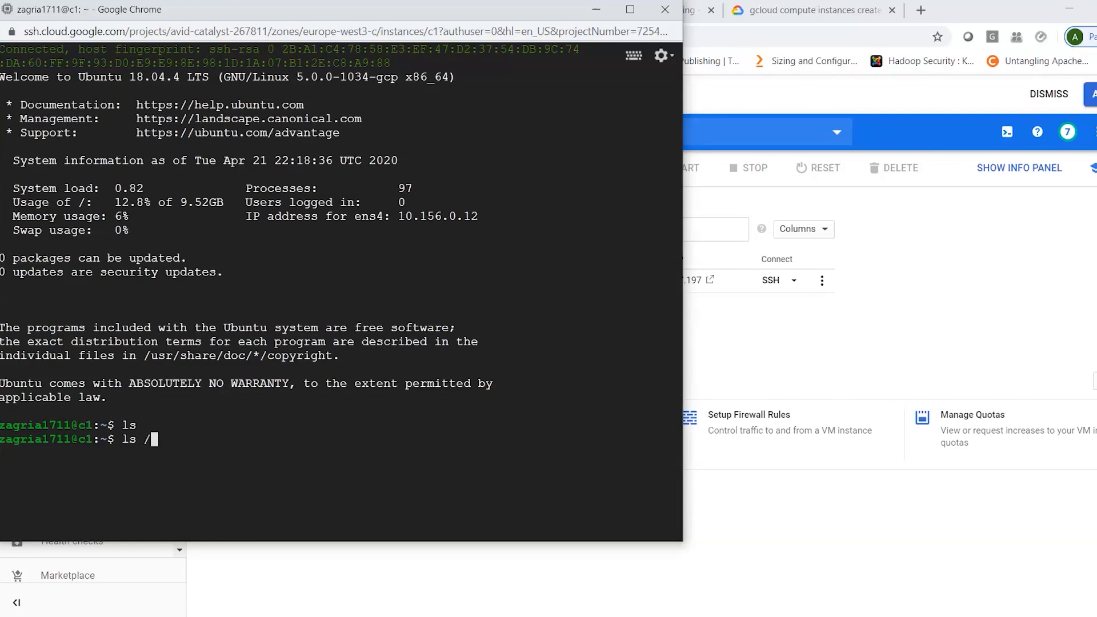
{"action": "key", "text": "Return"}
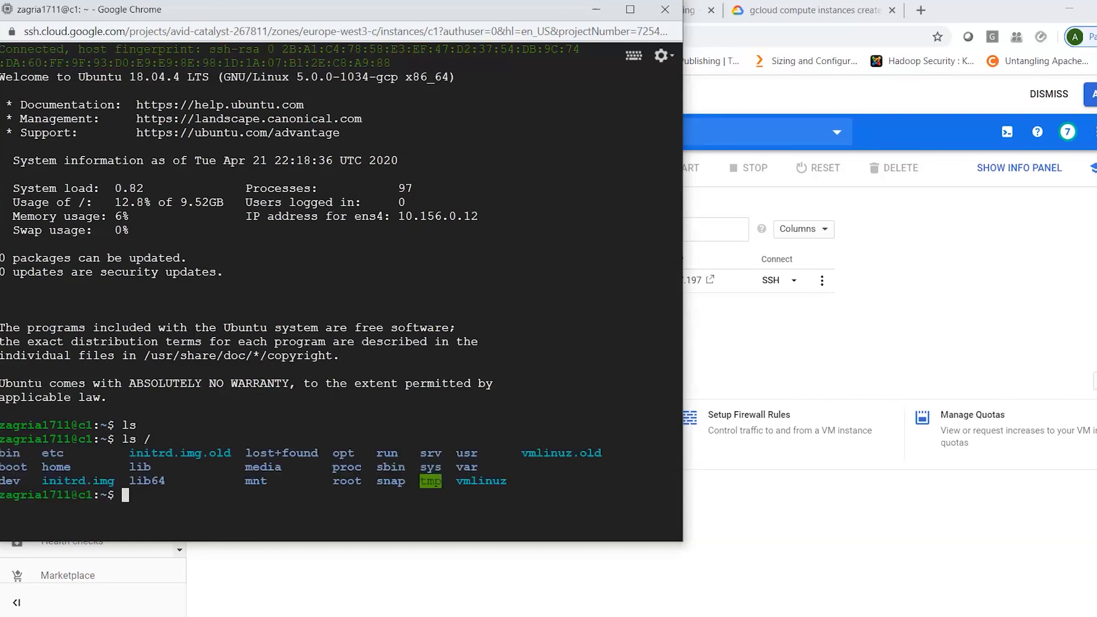
- Switch to the root user with sudo su and change to its home directory
{"action": "type", "text": "sudo su"}
{"action": "key", "text": "Return"}
{"action": "type", "text": "cd"}
{"action": "key", "text": "Return"}
- Install the vim and wget packages with apt-get
{"action": "type", "text": "apt-get install vim"}
{"action": "key", "text": "Return"}
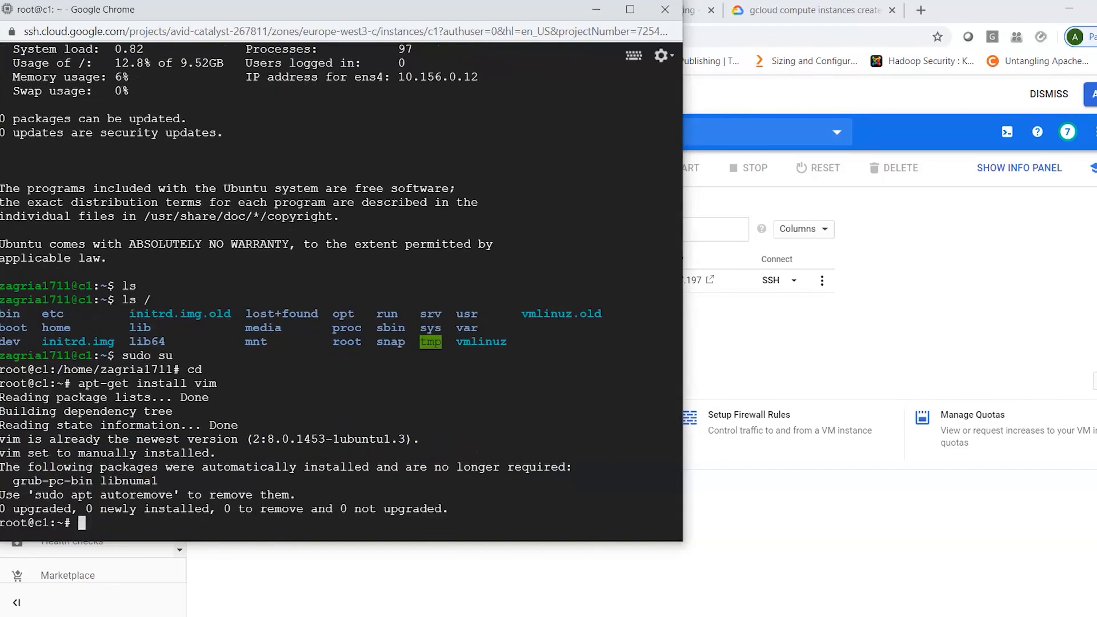
{"action": "key", "text": "Up"}
{"action": "key", "text": "BackSpace"}
{"action": "key", "text": "BackSpace"}
{"action": "key", "text": "BackSpace"}
{"action": "type", "text": "wget"}
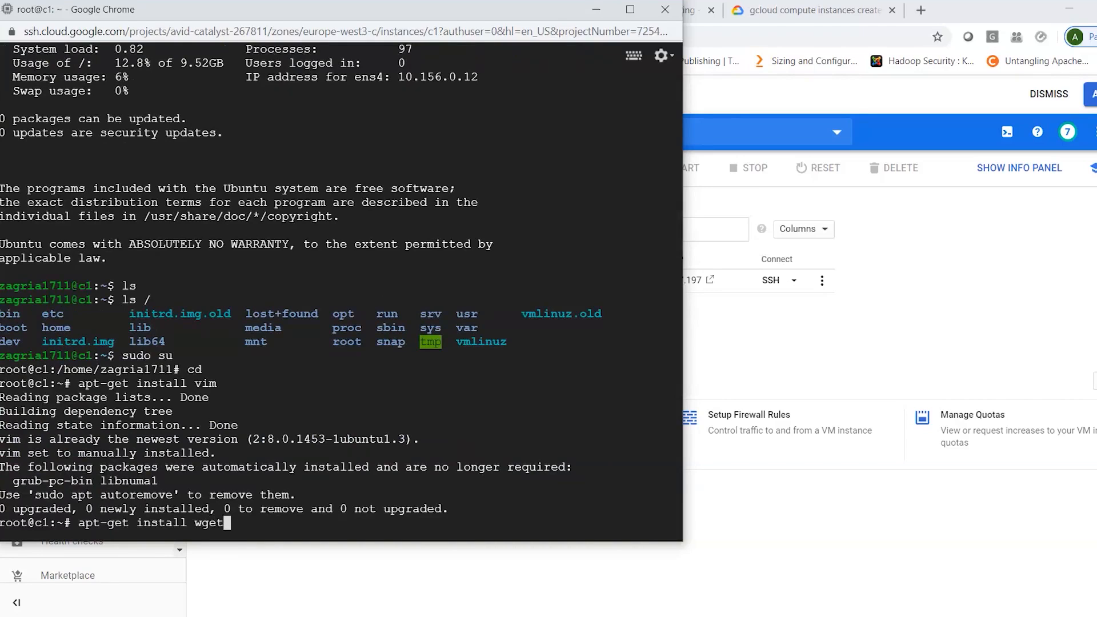
{"action": "key", "text": "Return"}
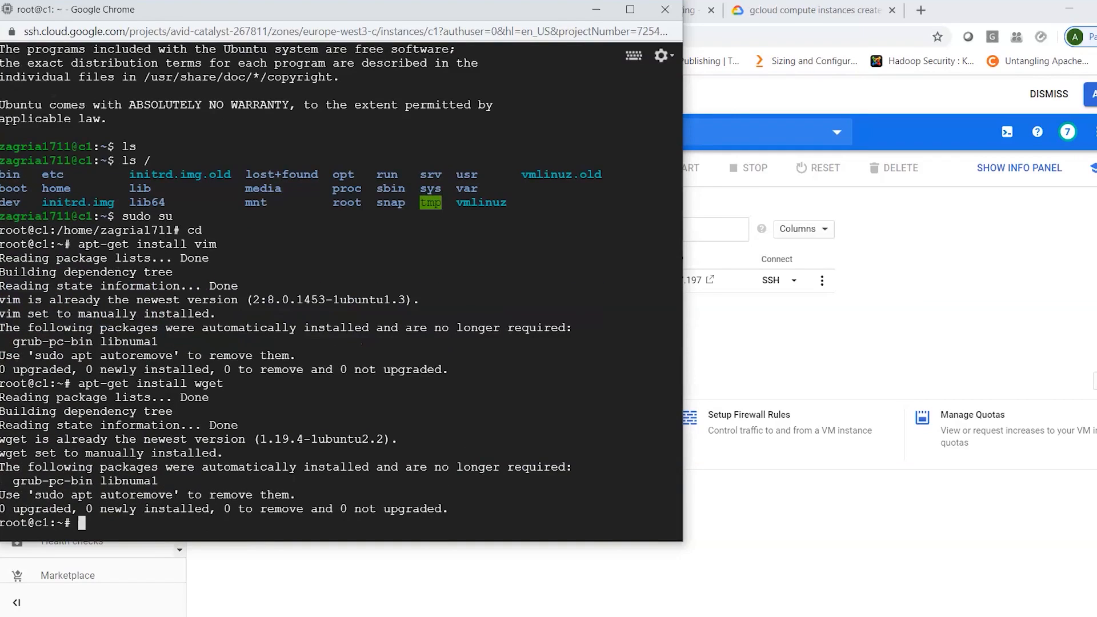
- Try to install the openssh package with apt-get
{"action": "key", "text": "Up"}
{"action": "key", "text": "BackSpace"}
{"action": "key", "text": "BackSpace"}
{"action": "key", "text": "BackSpace"}
{"action": "key", "text": "BackSpace"}
{"action": "type", "text": "openssh"}
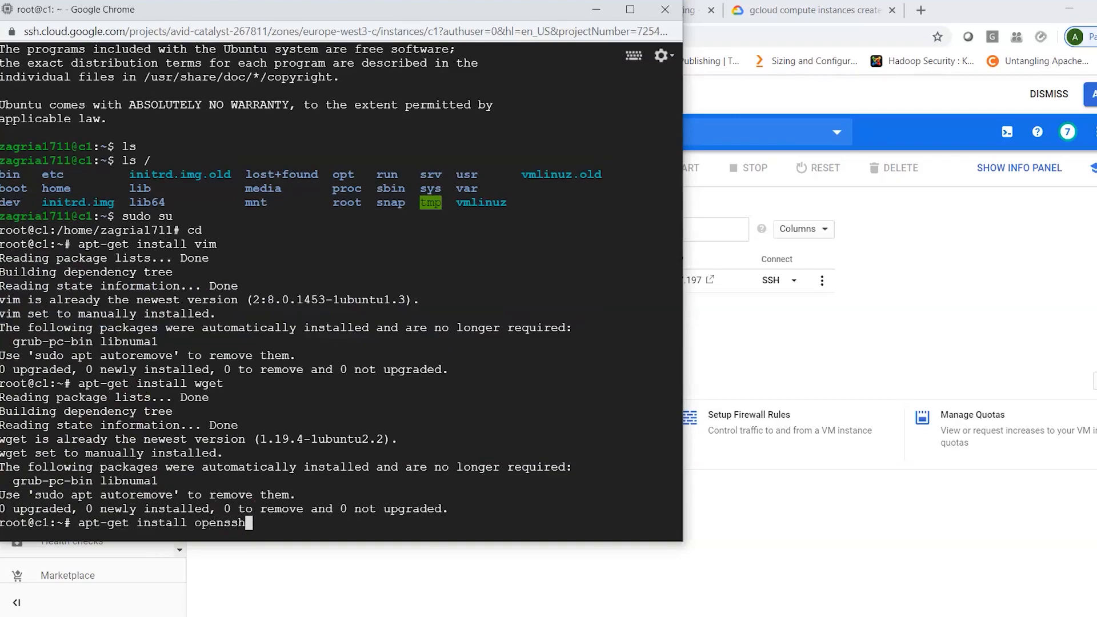
{"action": "key", "text": "Return"}
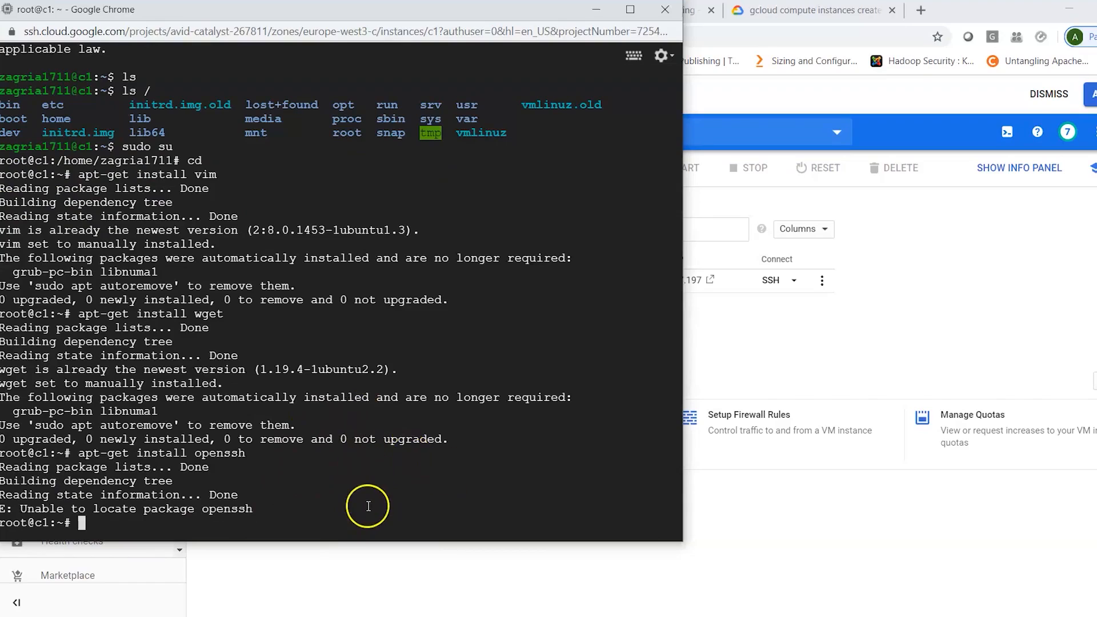
- Check the disk usage with df -h and close the SSH browser window
{"action": "type", "text": "df -h"}
{"action": "key", "text": "Return"}
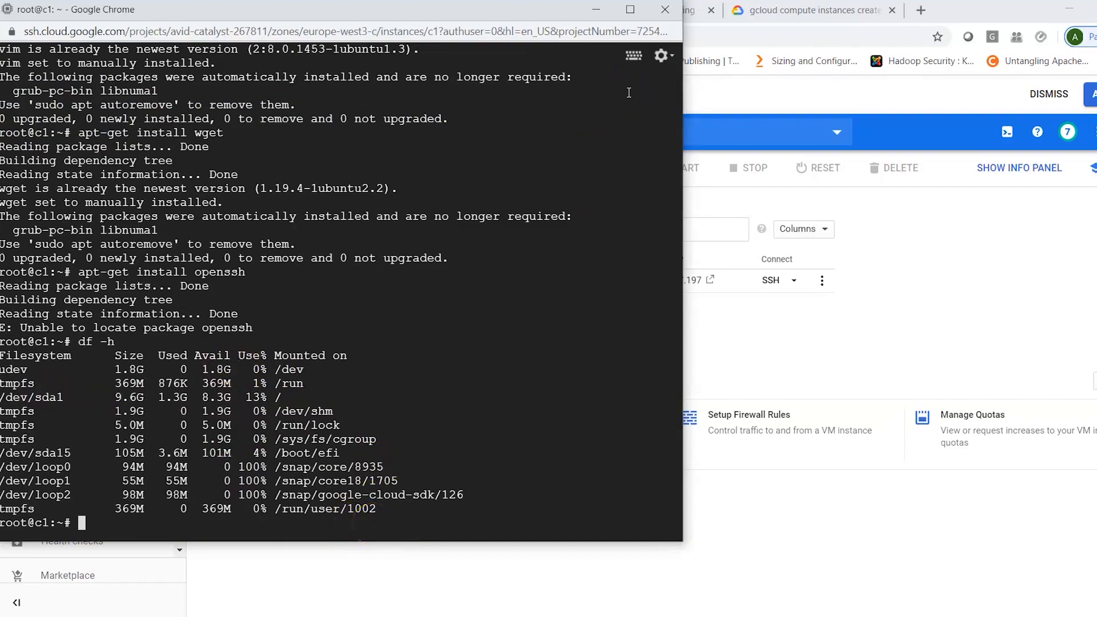
{"action": "left_click", "coordinate": [663, 10]}
{"action": "left_click", "coordinate": [420, 117]}
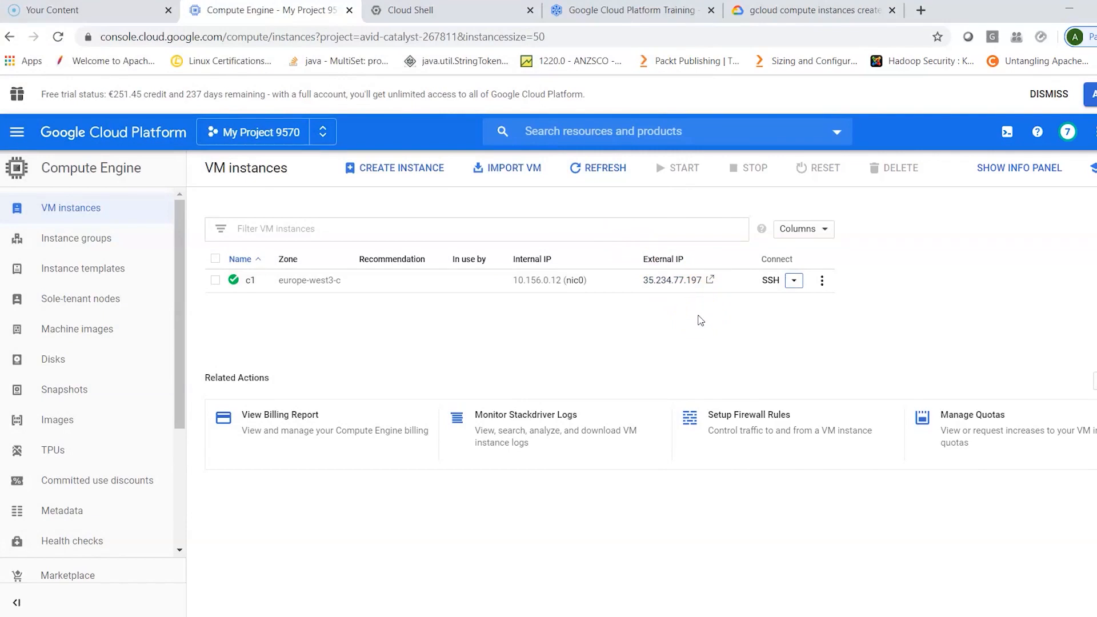
- Copy the external IP address of c1 to the clipboard and open the instance's details page
{"action": "left_click", "coordinate": [727, 280]}
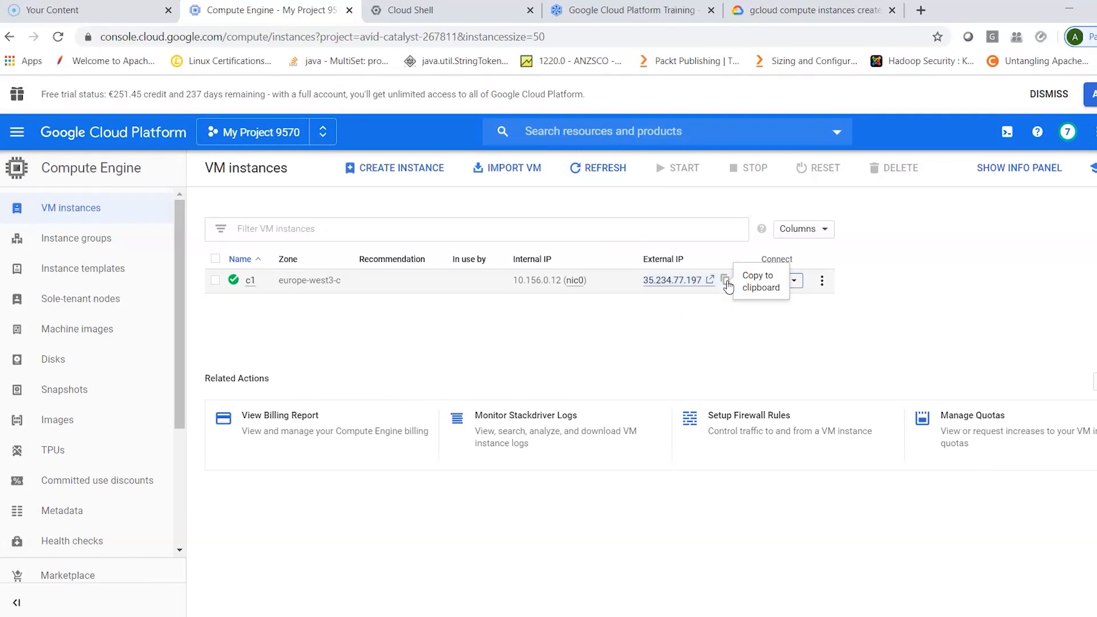
{"action": "left_click", "coordinate": [727, 282]}
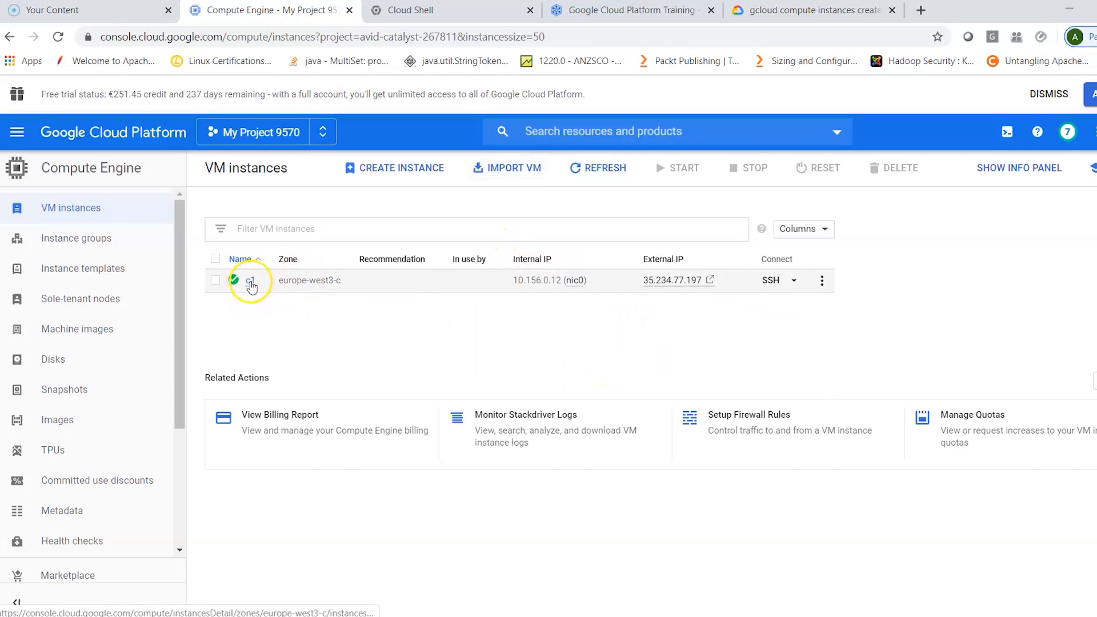
{"action": "left_click", "coordinate": [250, 281]}
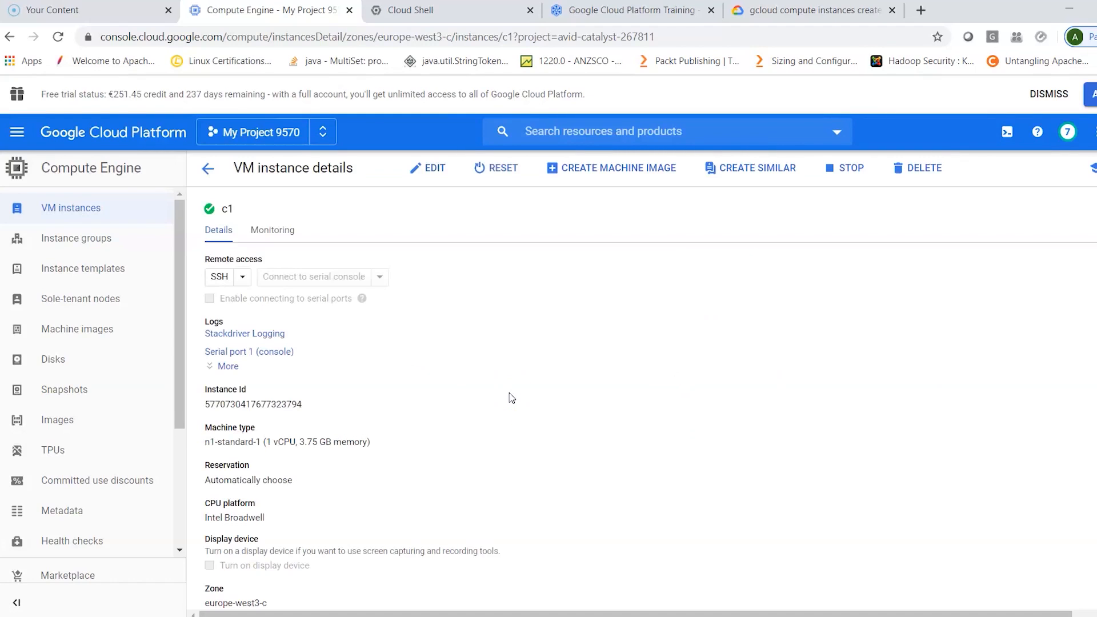
- Review the c1 instance details, including machine type, network interfaces, boot disk, availability policies and SSH keys
{"action": "scroll", "coordinate": [511, 398], "scroll_direction": "down", "scroll_amount": 1}
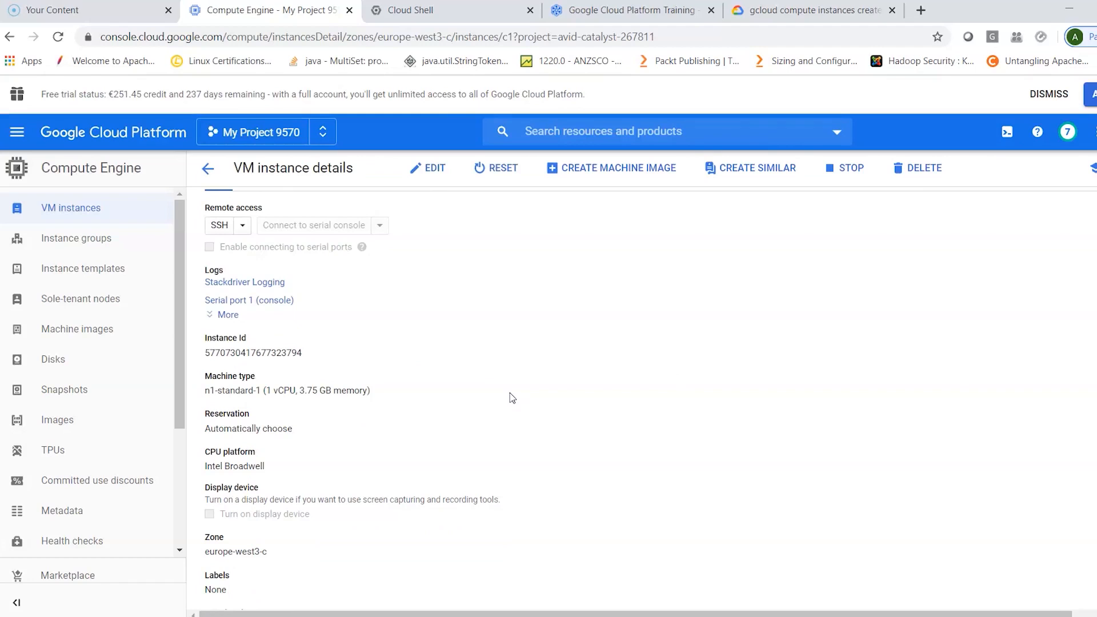
{"action": "scroll", "coordinate": [510, 393], "scroll_direction": "down", "scroll_amount": 2}
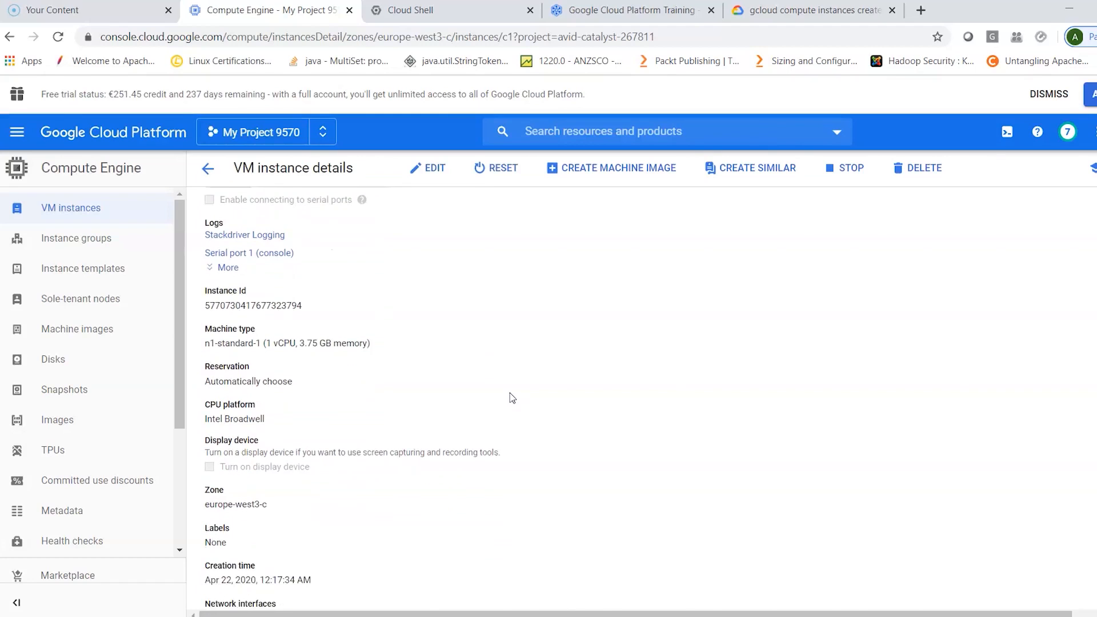
{"action": "scroll", "coordinate": [509, 392], "scroll_direction": "down", "scroll_amount": 4}
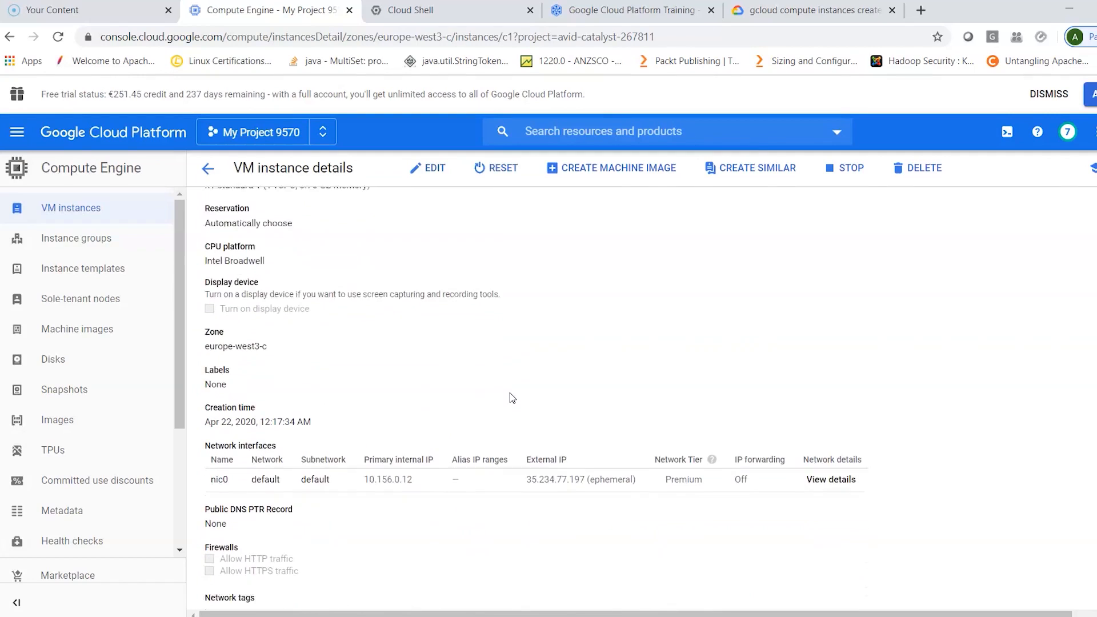
{"action": "scroll", "coordinate": [510, 391], "scroll_direction": "down", "scroll_amount": 3}
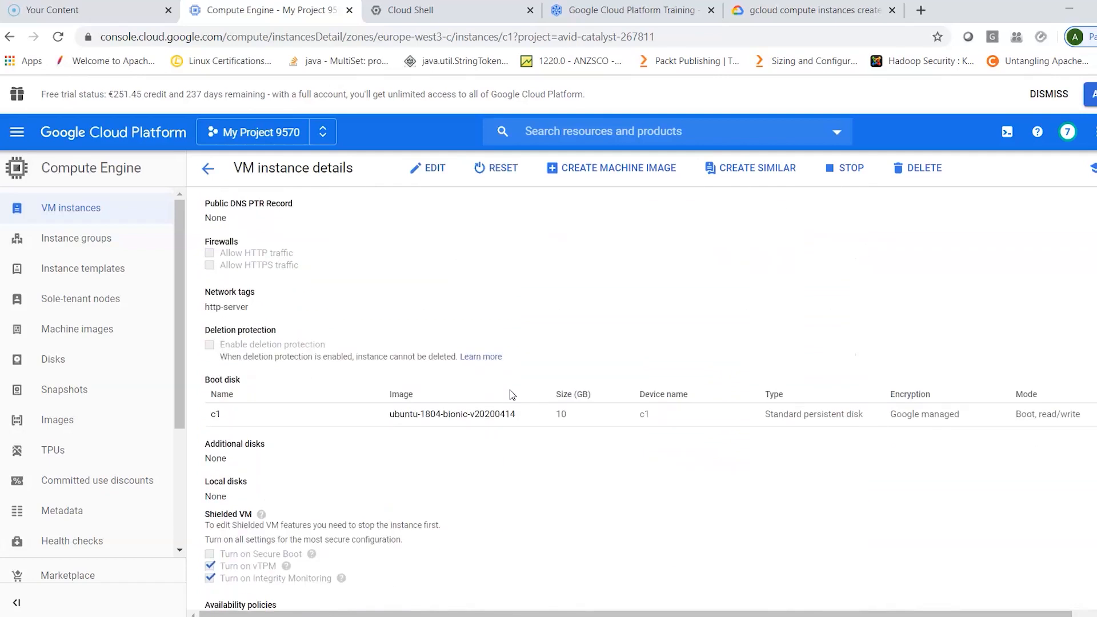
{"action": "scroll", "coordinate": [510, 389], "scroll_direction": "down", "scroll_amount": 5}
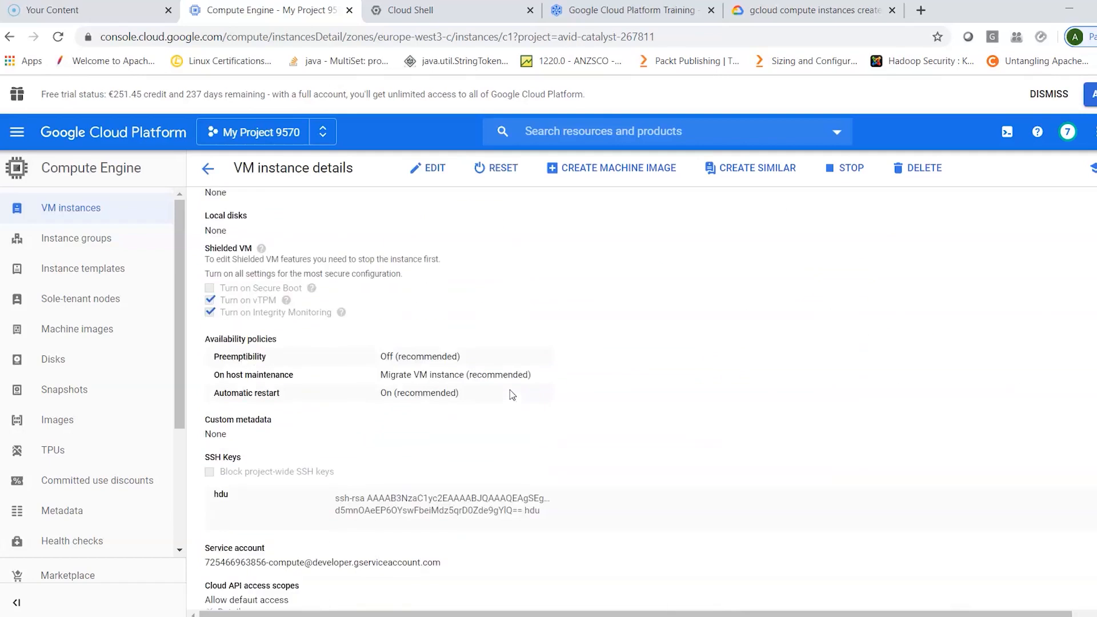
{"action": "scroll", "coordinate": [510, 389], "scroll_direction": "down", "scroll_amount": 1}
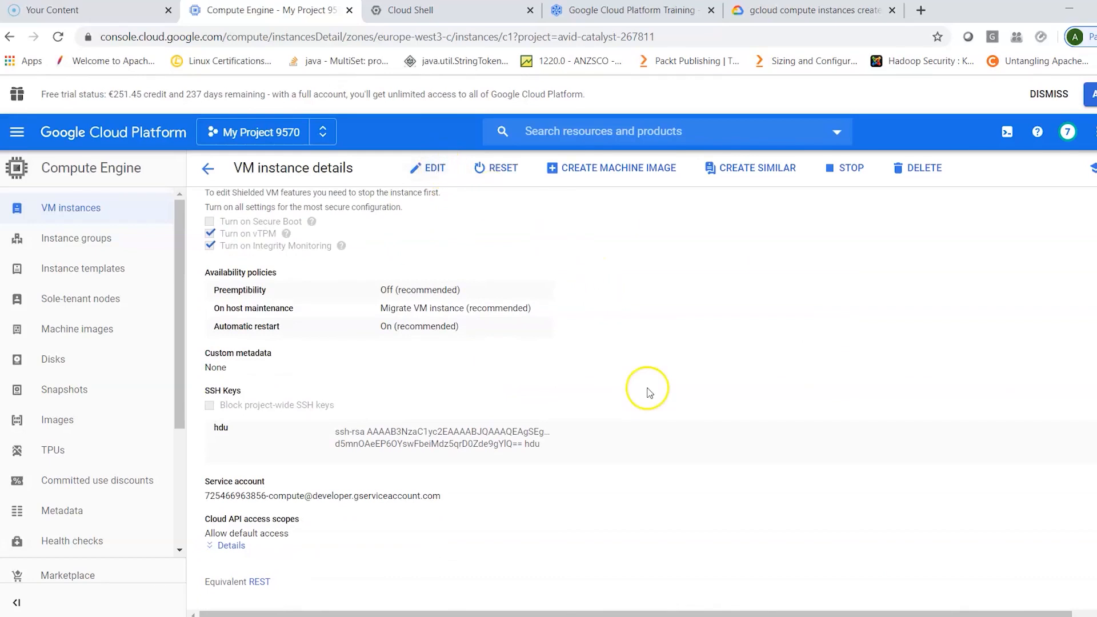
{"action": "scroll", "coordinate": [649, 343], "scroll_direction": "up", "scroll_amount": 2}
{"action": "scroll", "coordinate": [650, 343], "scroll_direction": "down", "scroll_amount": 2}
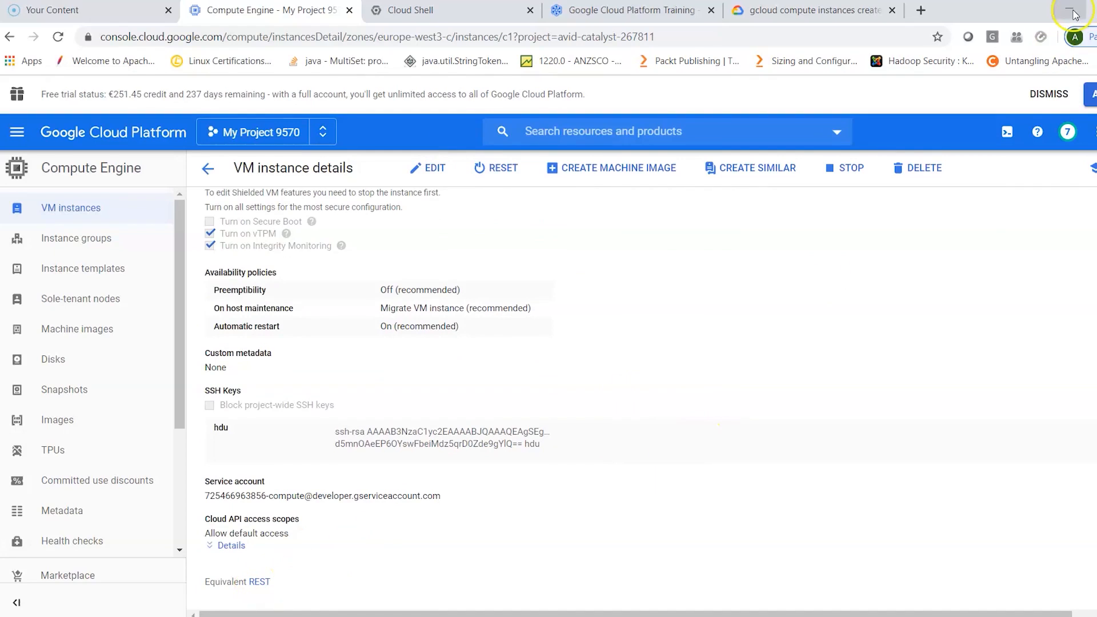
{"action": "scroll", "coordinate": [803, 450], "scroll_direction": "up", "scroll_amount": 6}
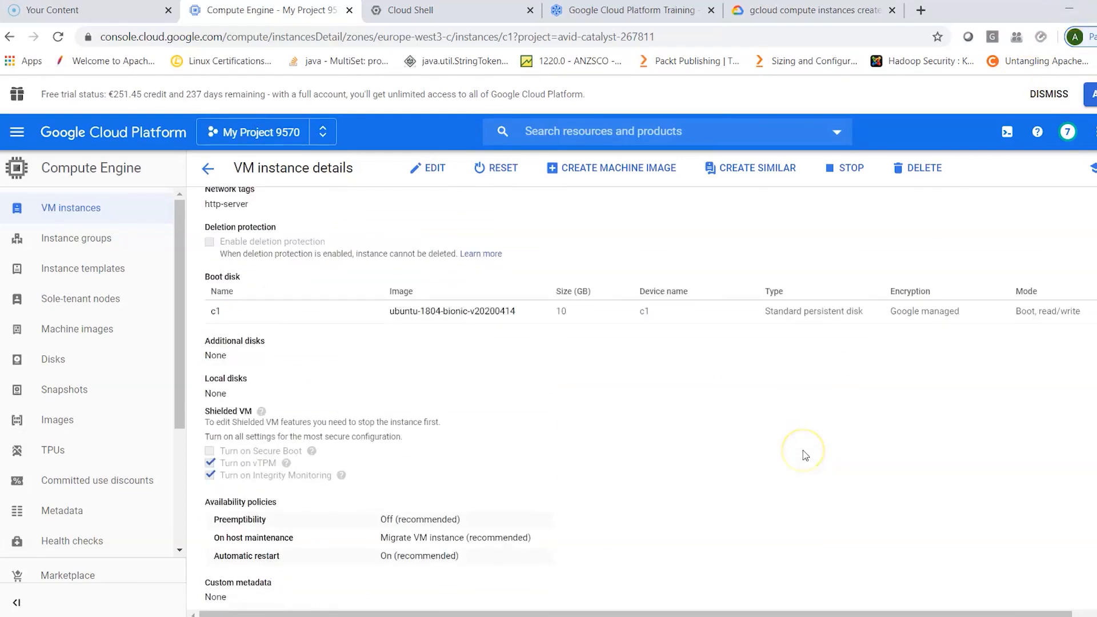
{"action": "left_click", "coordinate": [1069, 9]}
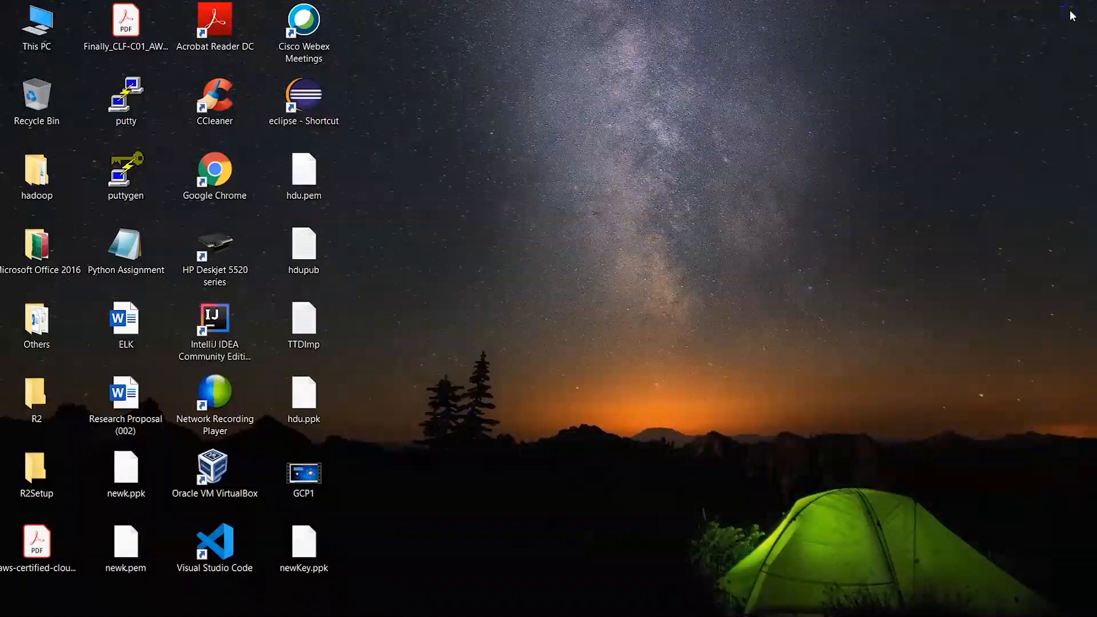
{"action": "double_click", "coordinate": [125, 97]}
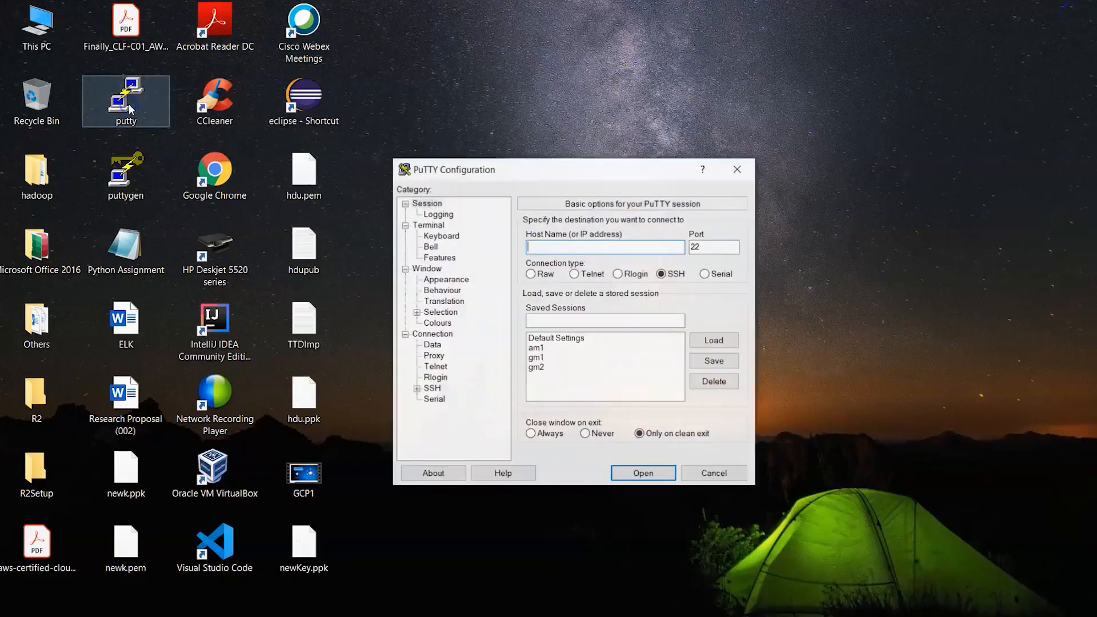
{"action": "type", "text": "ubun"}
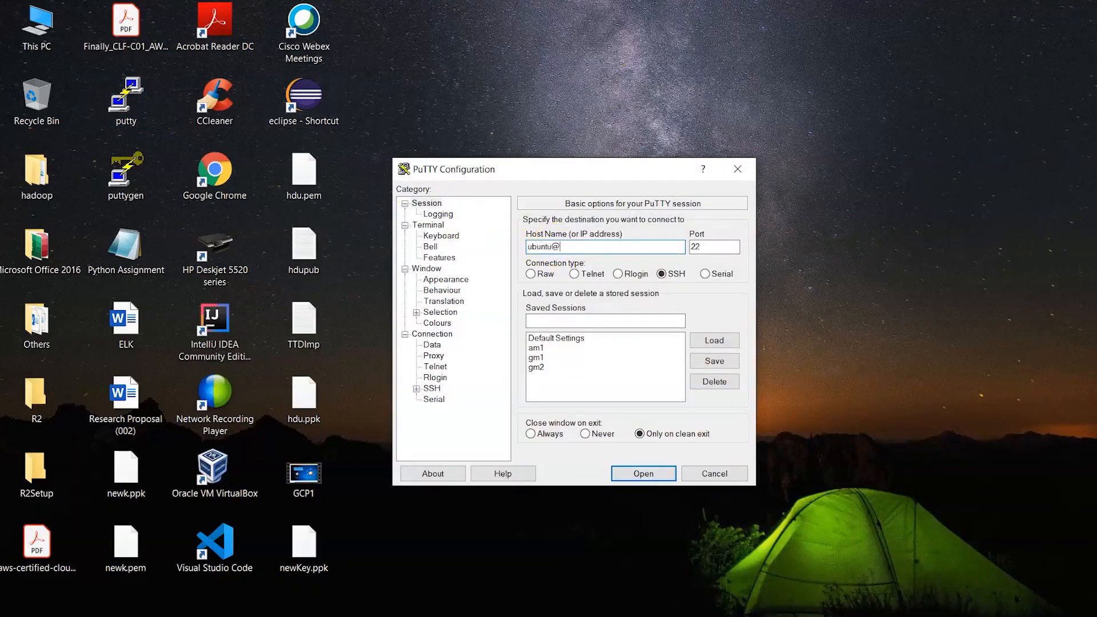
{"action": "type", "text": "tu@"}
{"action": "key", "text": "ctrl+v"}
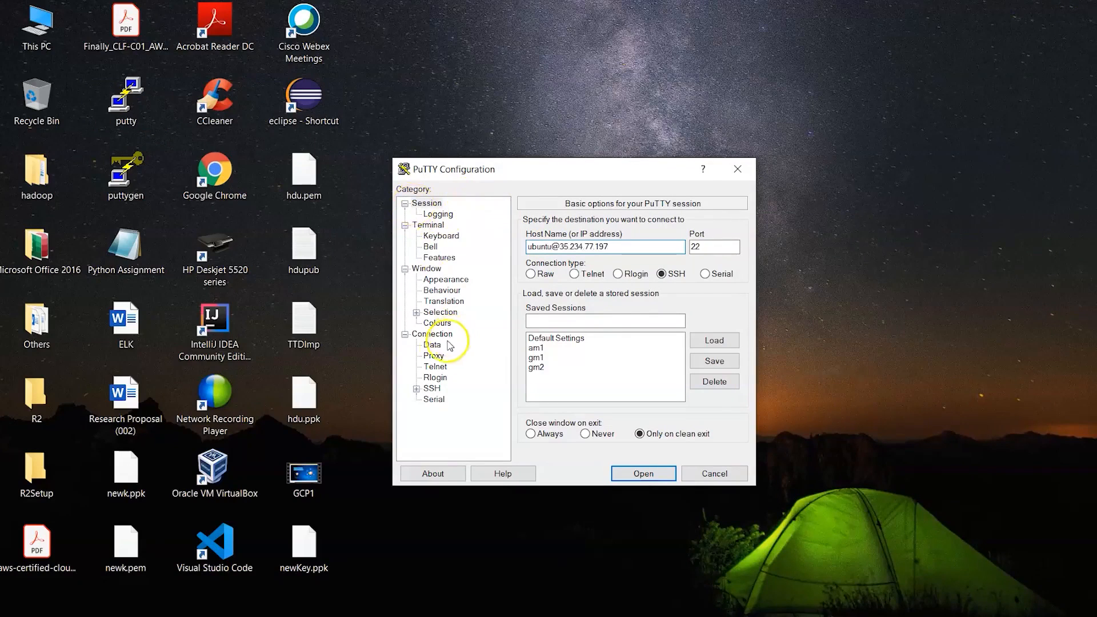
- Set newKey.ppk from the Desktop as the private key file for SSH authentication
{"action": "left_click", "coordinate": [417, 389]}
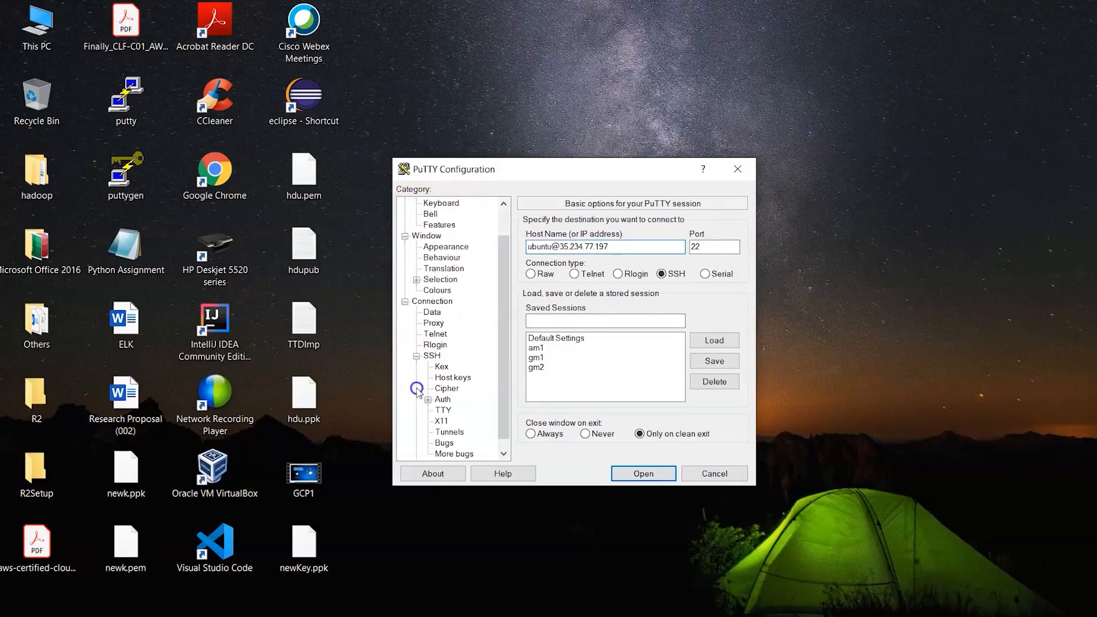
{"action": "left_click", "coordinate": [433, 355]}
{"action": "left_click", "coordinate": [443, 399]}
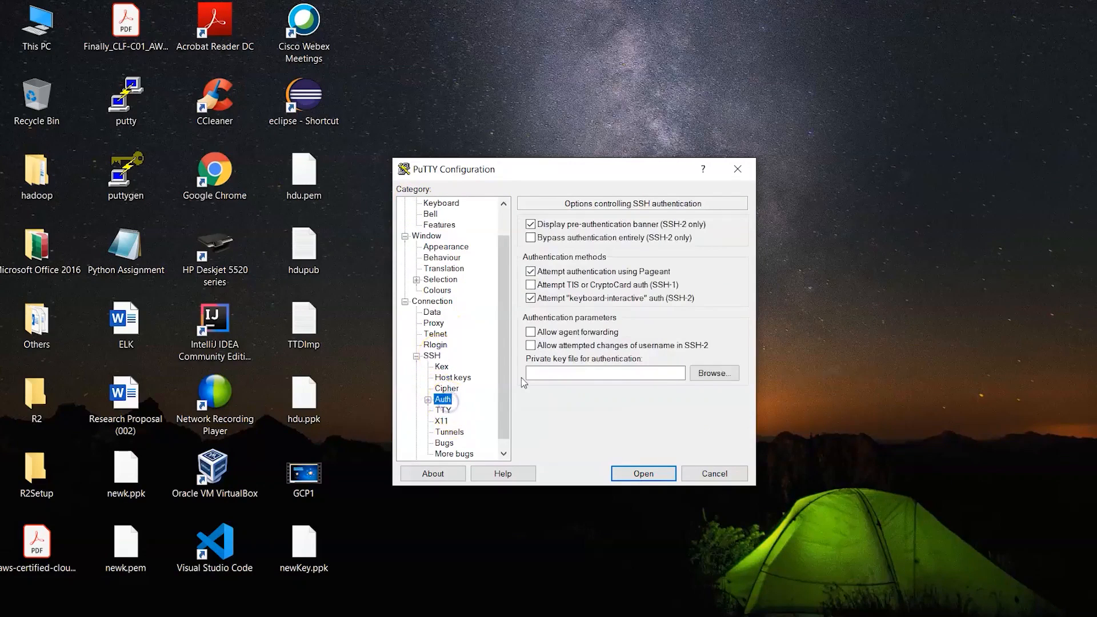
{"action": "left_click", "coordinate": [711, 374]}
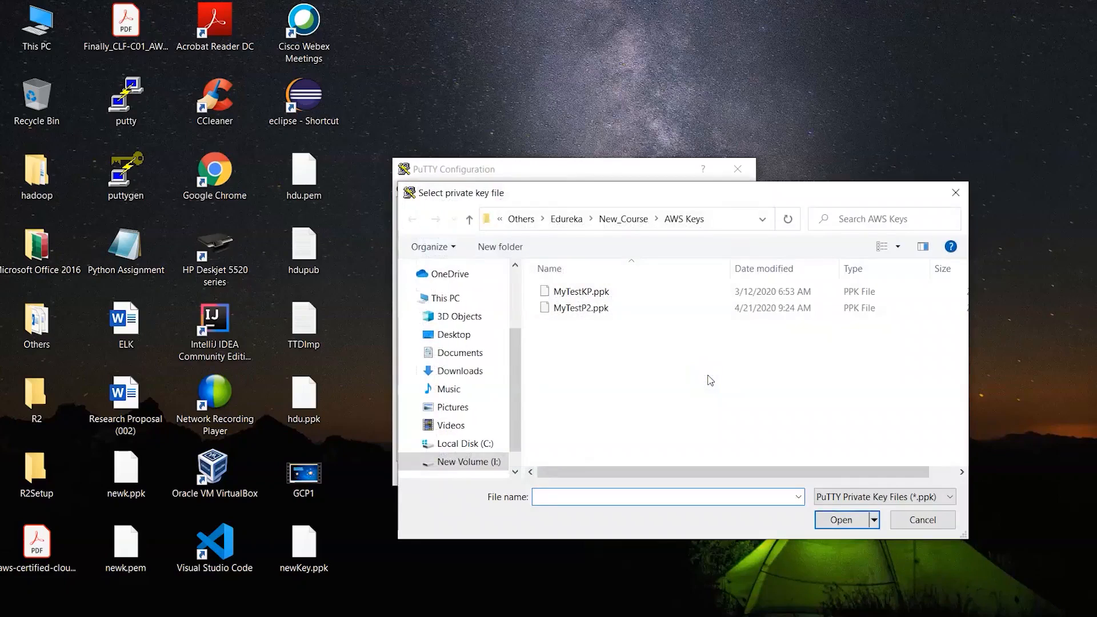
{"action": "left_click", "coordinate": [453, 334]}
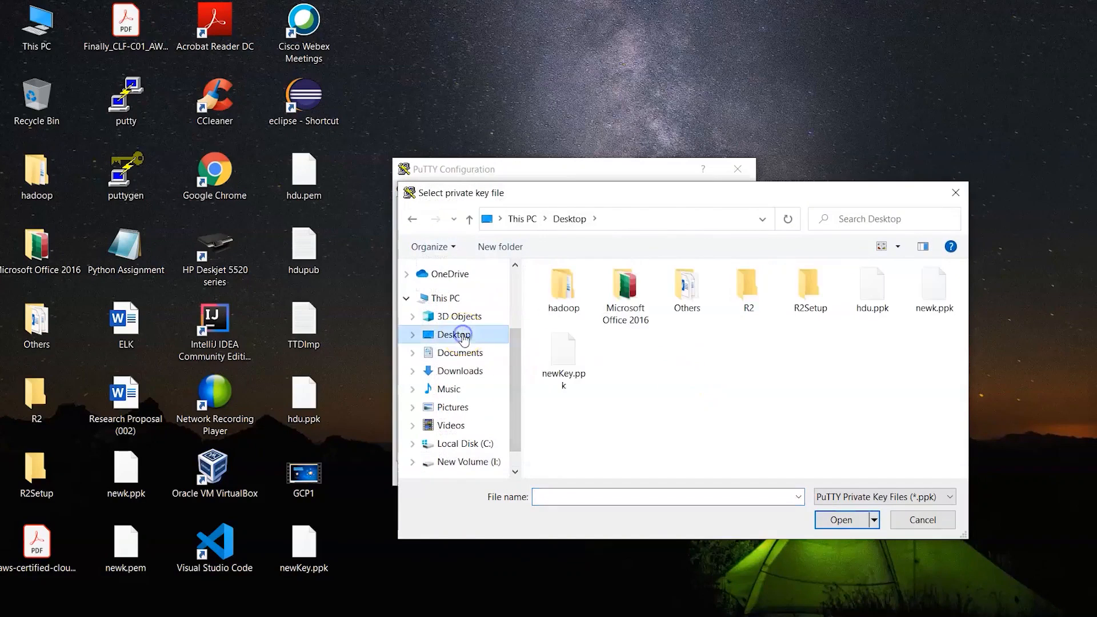
{"action": "left_click", "coordinate": [565, 369]}
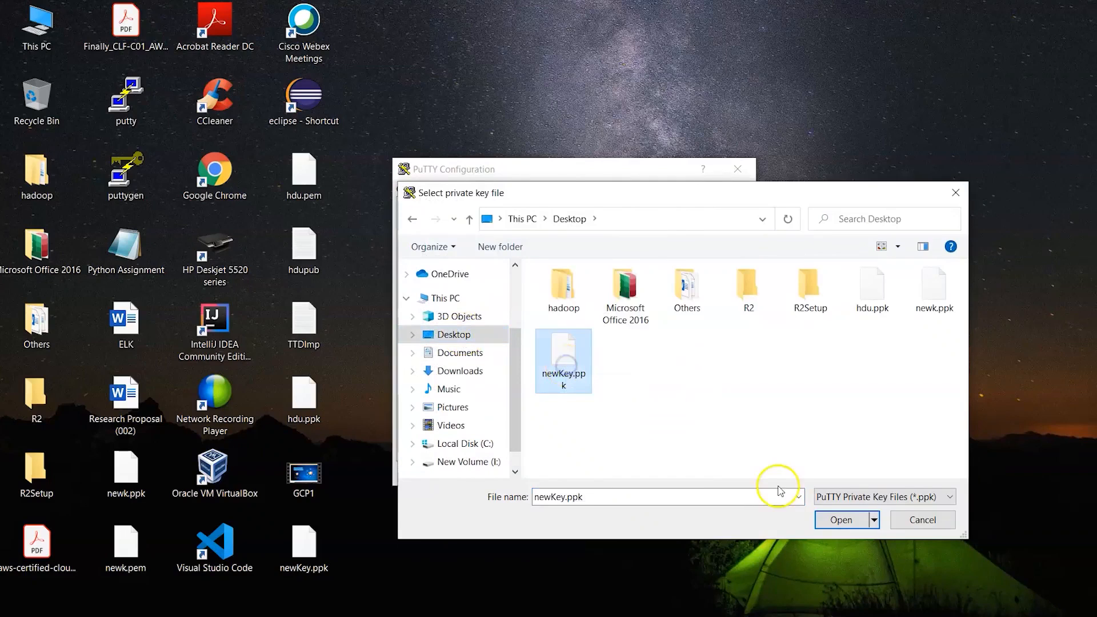
{"action": "left_click", "coordinate": [834, 519]}
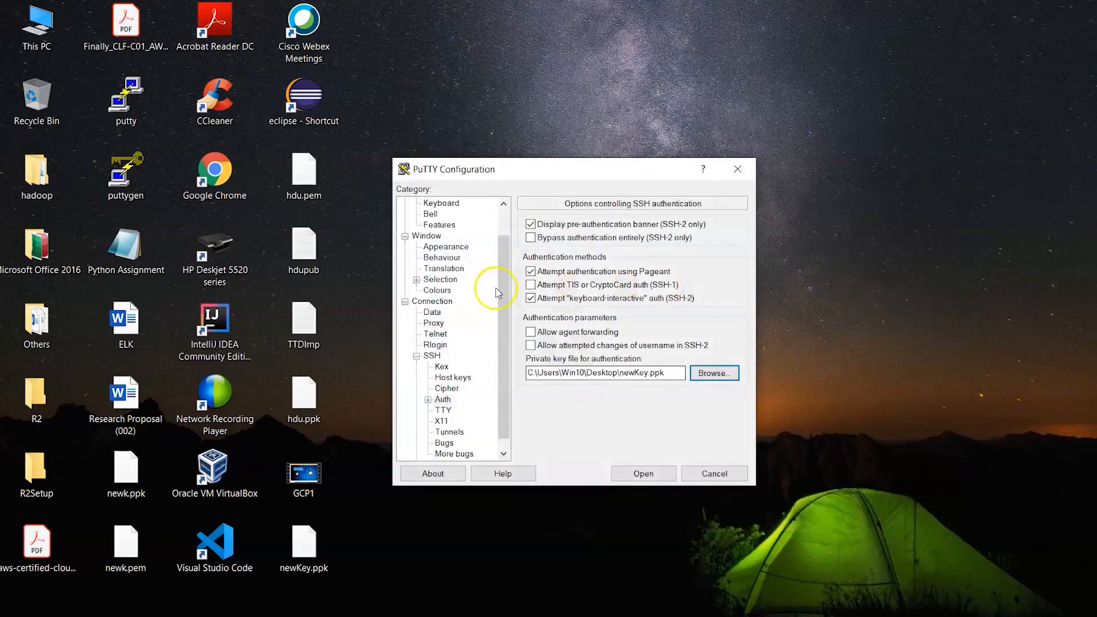
- Save the PuTTY connection settings as a session named myinst1
{"action": "scroll", "coordinate": [497, 293], "scroll_direction": "up", "scroll_amount": 1}
{"action": "left_click", "coordinate": [428, 204]}
{"action": "left_click", "coordinate": [546, 321]}
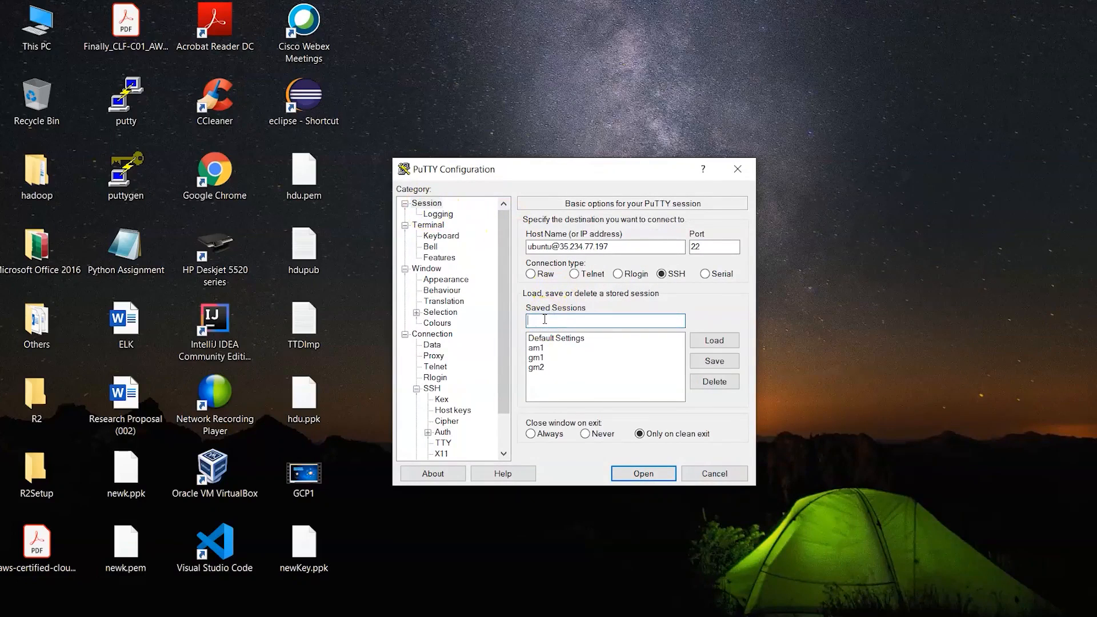
{"action": "type", "text": "myinst1"}
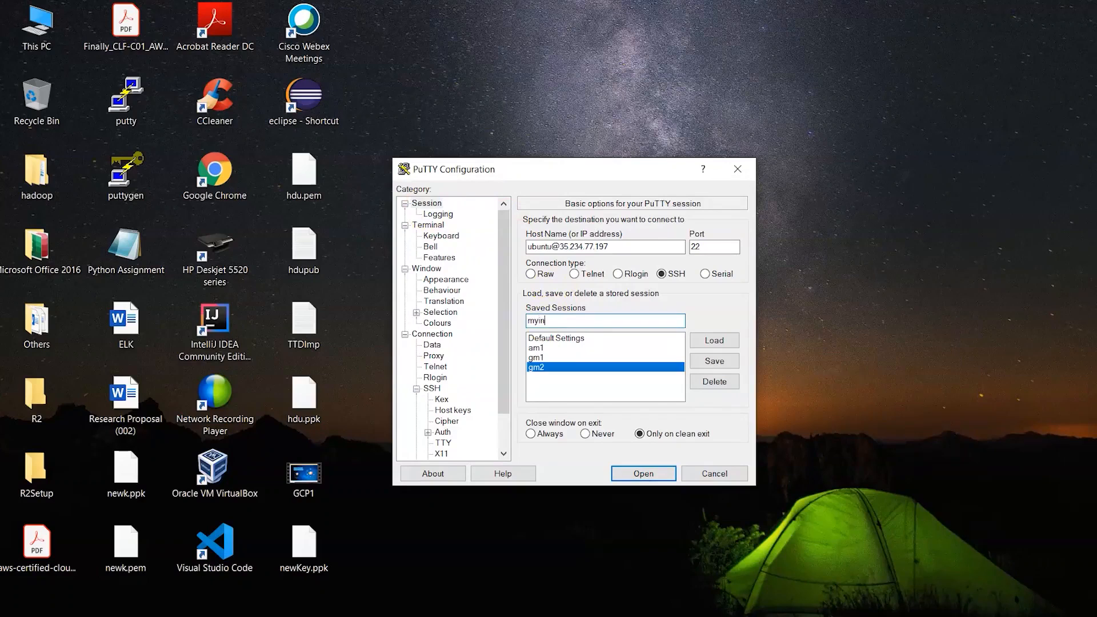
{"action": "left_click", "coordinate": [714, 361]}
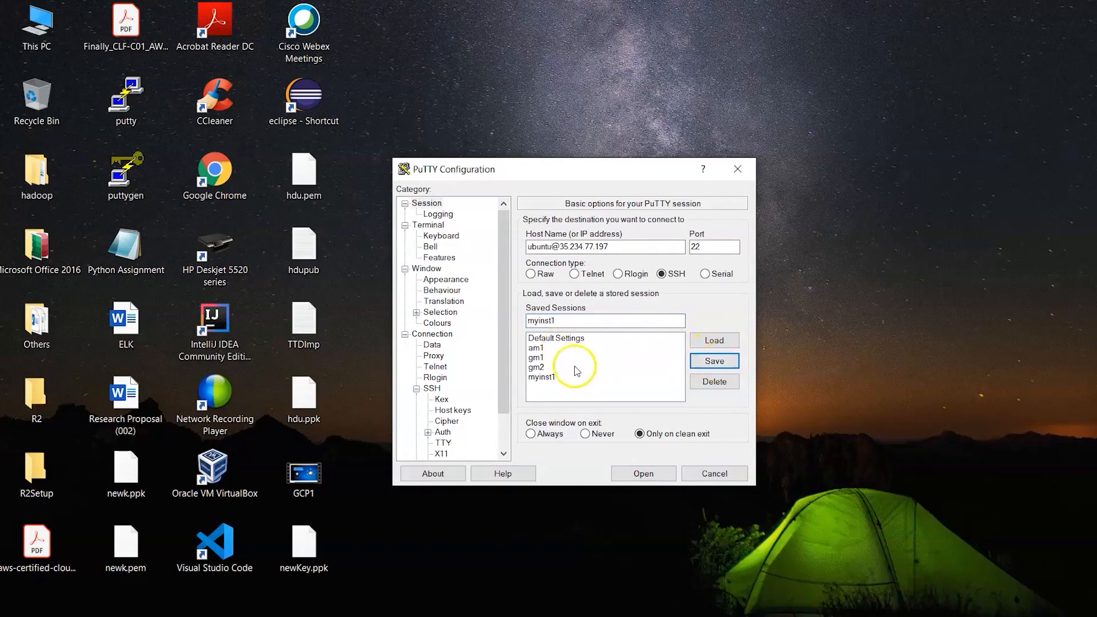
{"action": "left_click", "coordinate": [731, 363]}
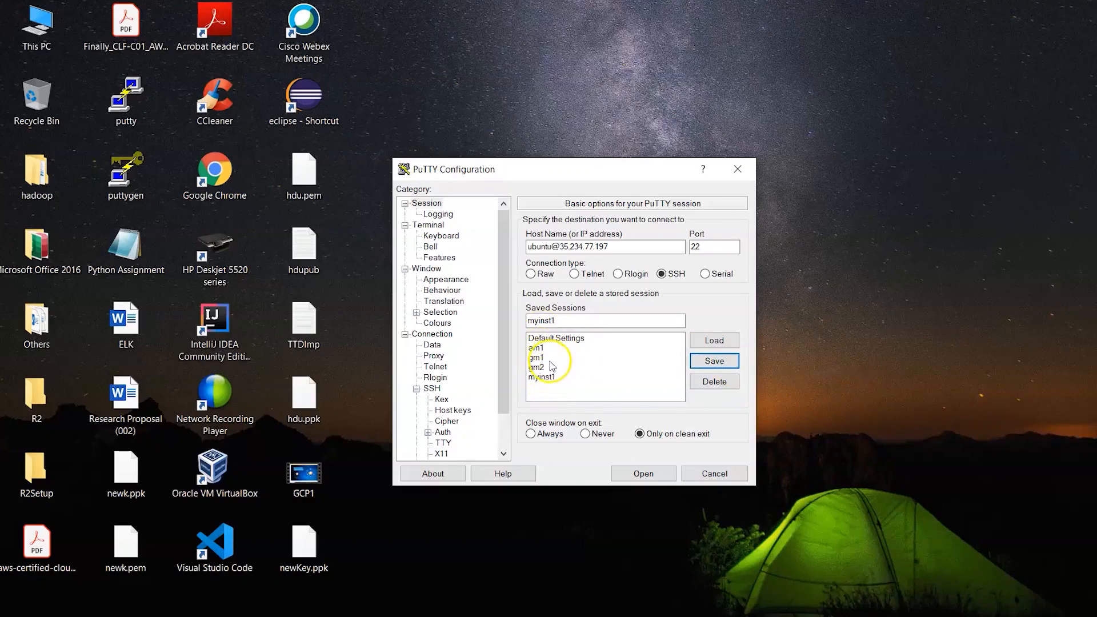
- Try to connect to c1 as ubuntu, trusting the server's host key, and dismiss the resulting dialog
{"action": "left_click", "coordinate": [643, 474]}
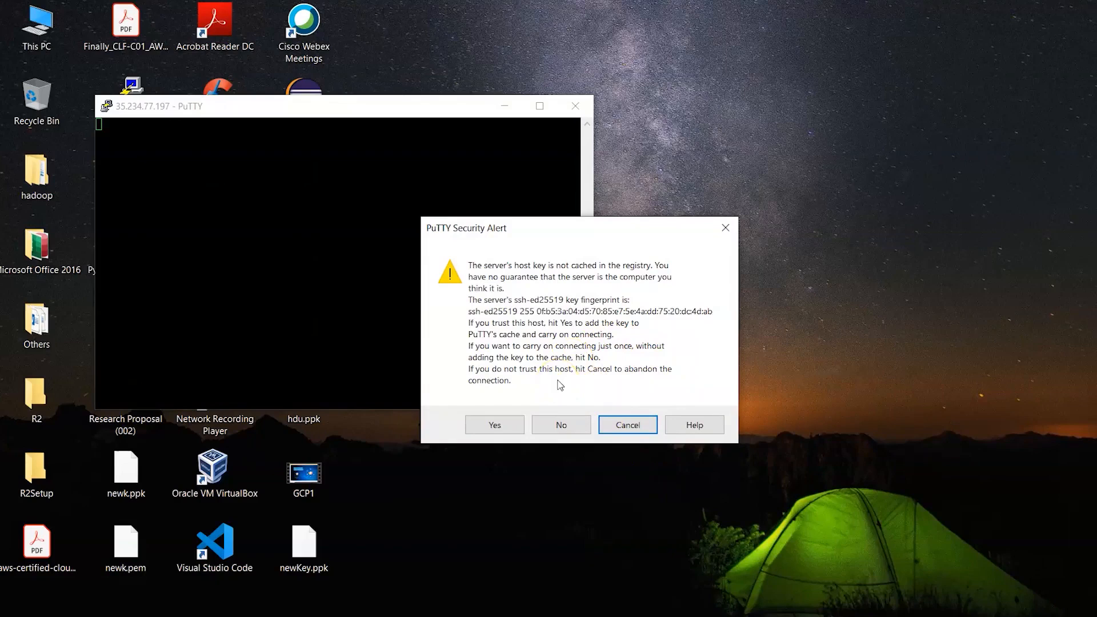
{"action": "left_click", "coordinate": [496, 424]}
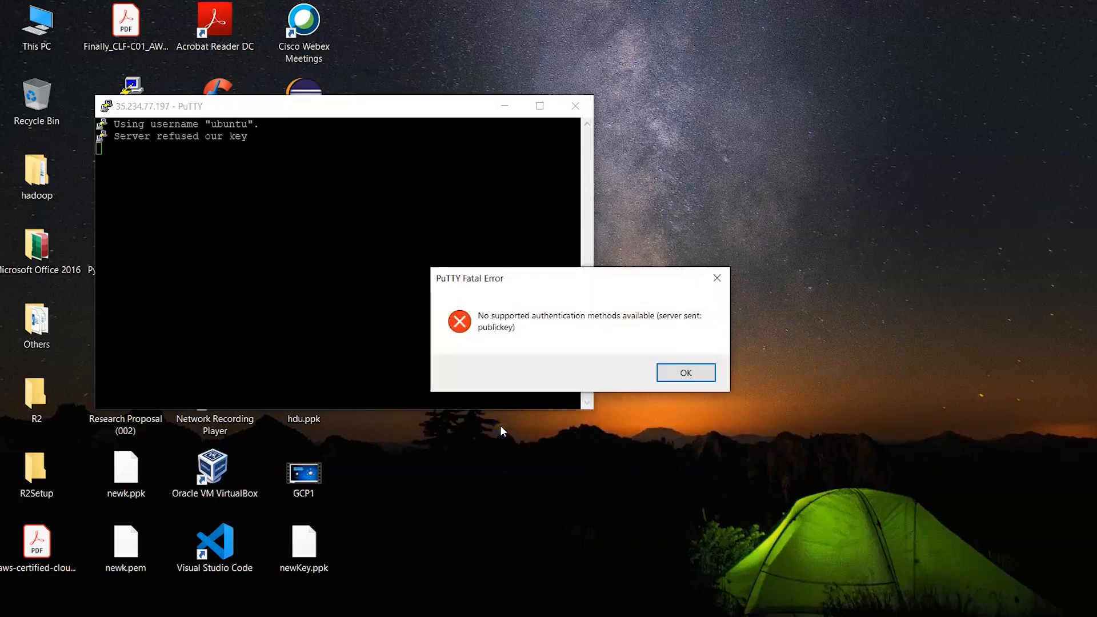
{"action": "left_click", "coordinate": [683, 375]}
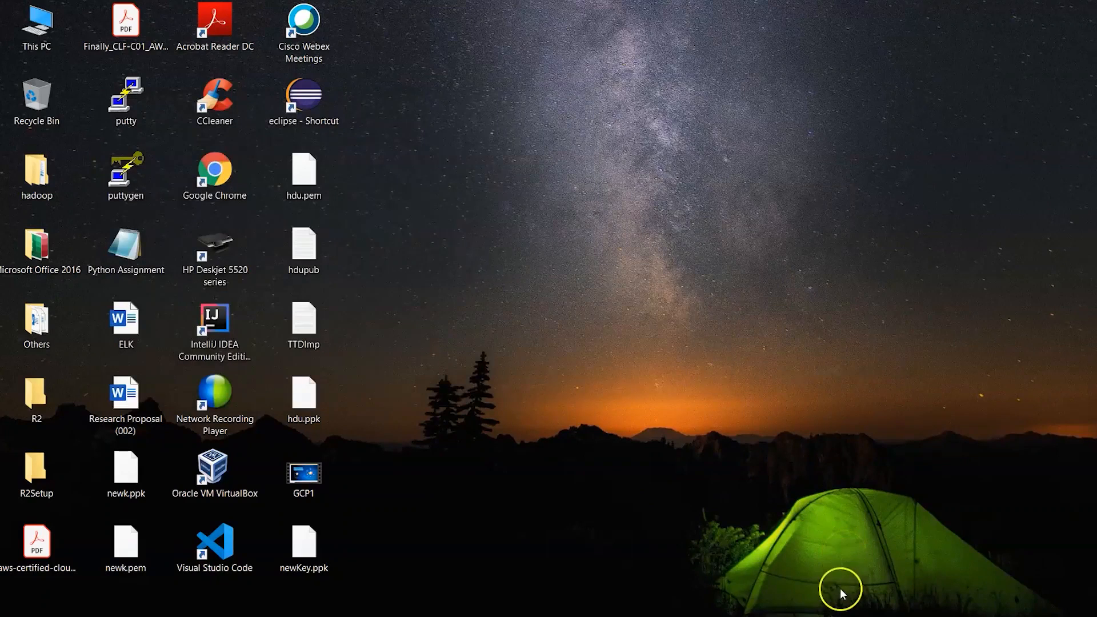
- Minimize the browser, reopen PuTTY and load the saved session myinst1
{"action": "mouse_move", "coordinate": [833, 614]}
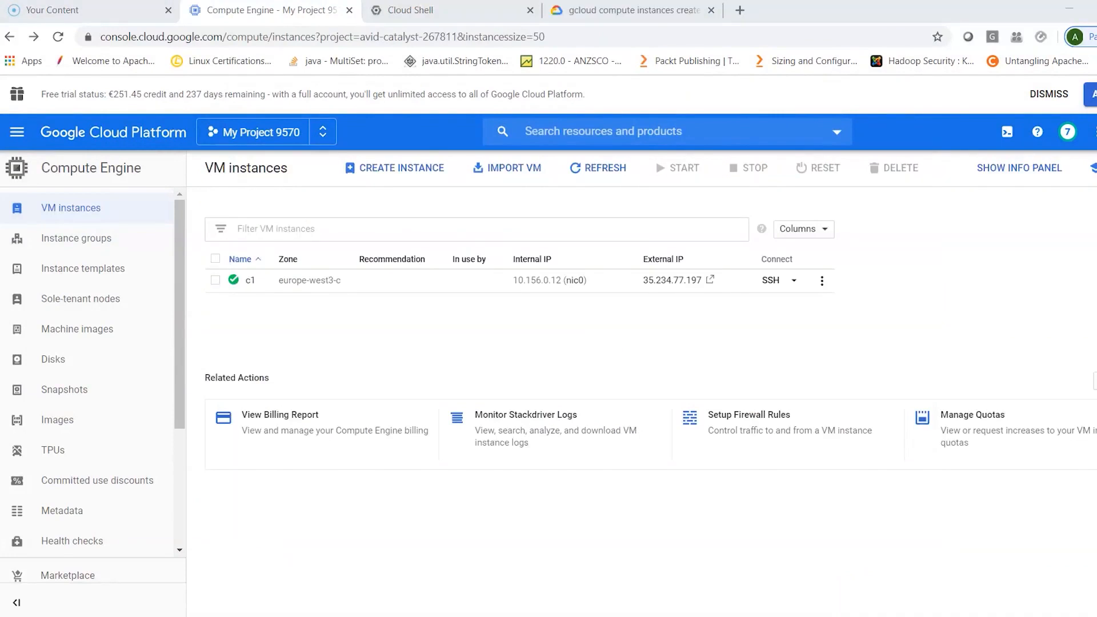
{"action": "left_click", "coordinate": [1066, 16]}
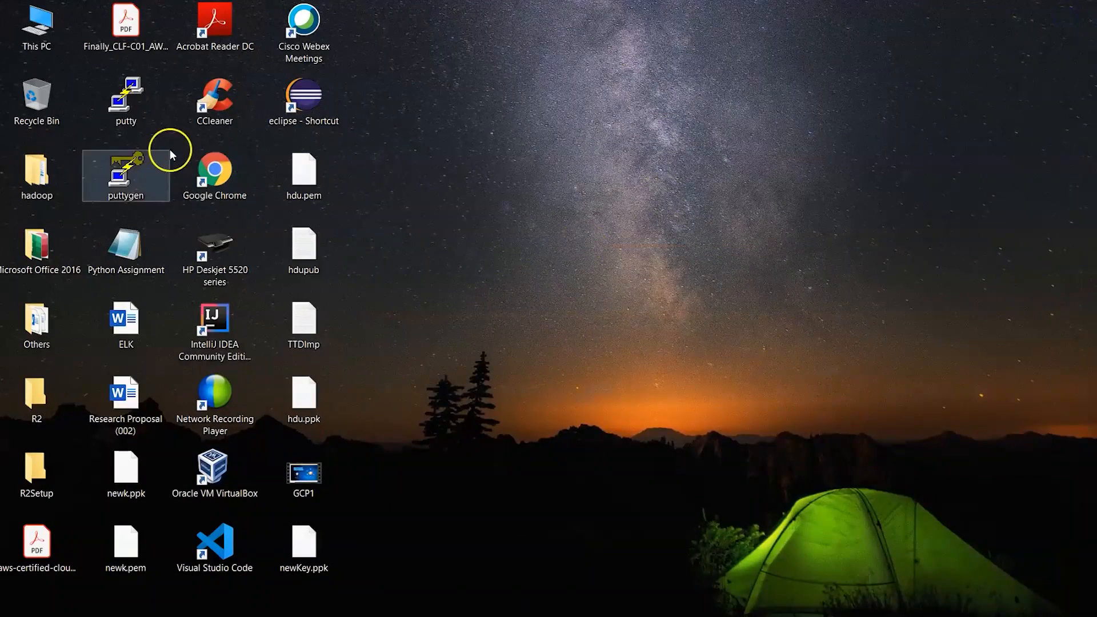
{"action": "double_click", "coordinate": [109, 109]}
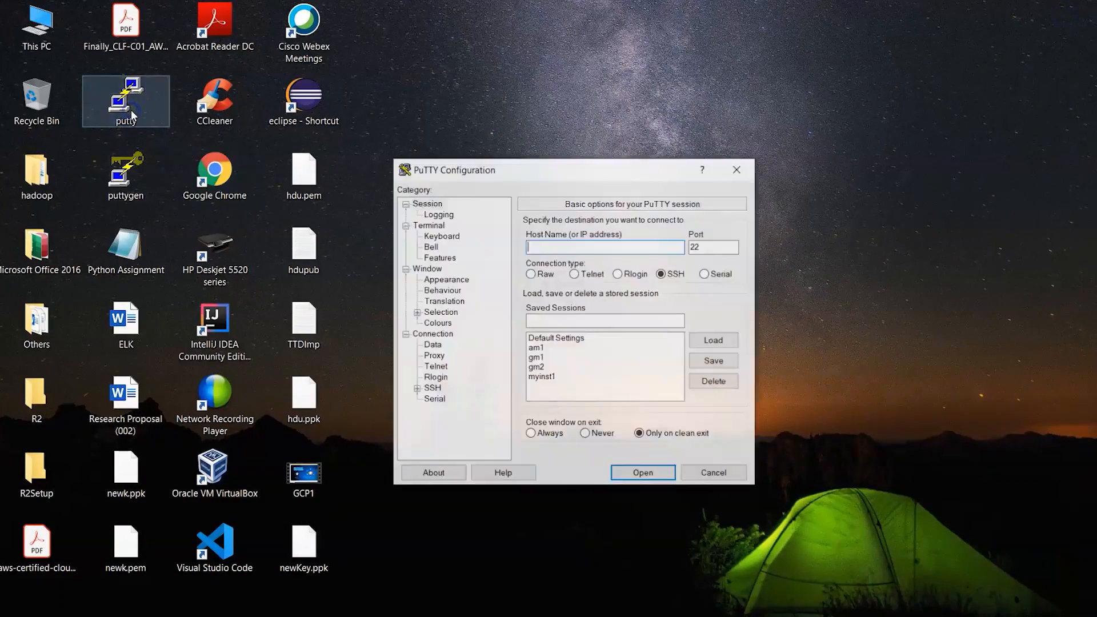
{"action": "left_click", "coordinate": [541, 377]}
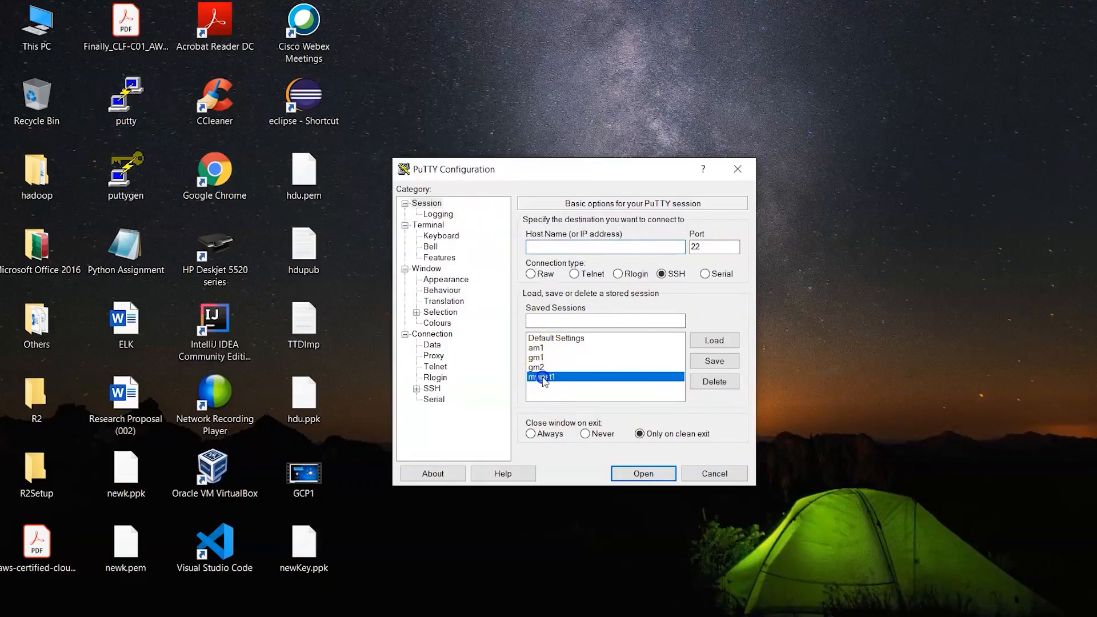
{"action": "left_click", "coordinate": [705, 341]}
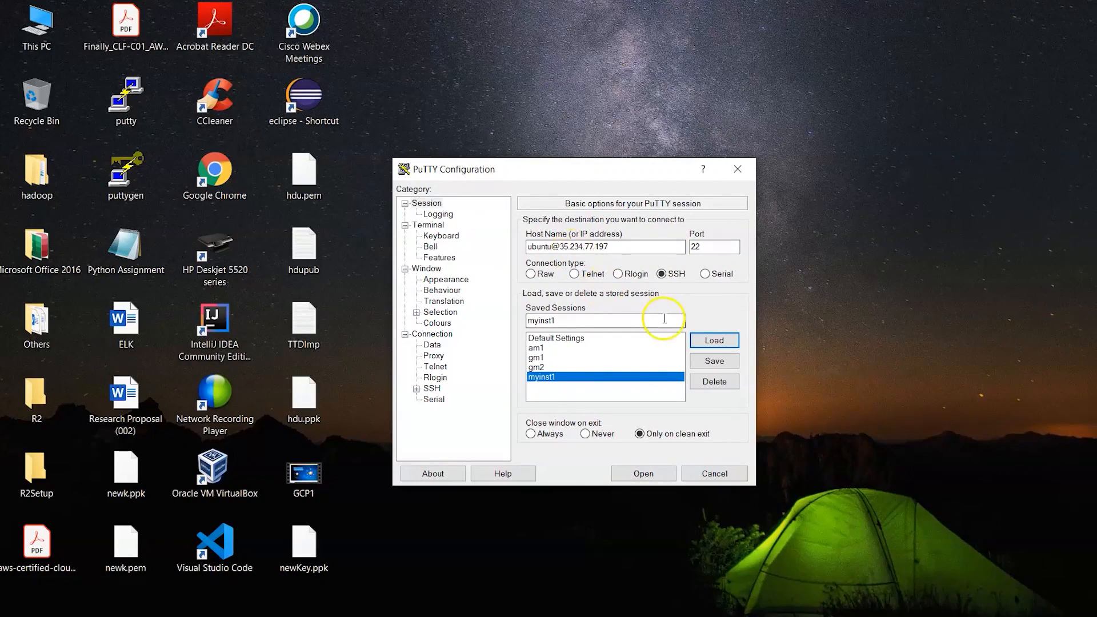
- Change the session's login username to hdu in the host name and save it to myinst1
{"action": "left_click", "coordinate": [554, 247]}
{"action": "key", "text": "BackSpace"}
{"action": "key", "text": "BackSpace"}
{"action": "key", "text": "BackSpace"}
{"action": "key", "text": "BackSpace"}
{"action": "key", "text": "BackSpace"}
{"action": "key", "text": "BackSpace"}
{"action": "type", "text": "hdu"}
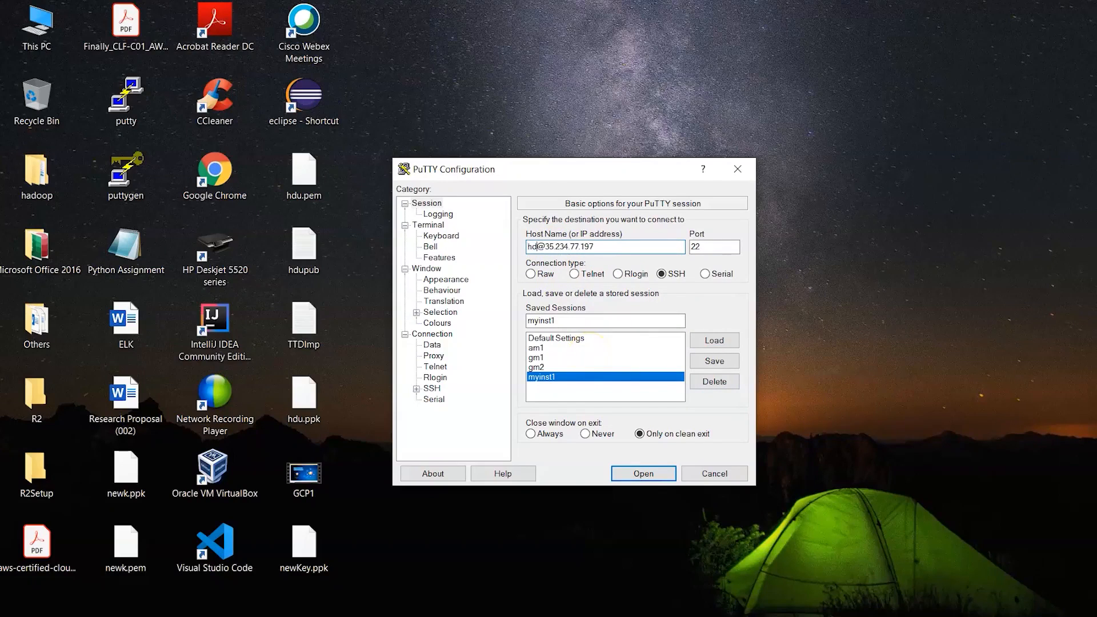
{"action": "left_click", "coordinate": [715, 361]}
- Connect to c1 as hdu, submit the key passphrase, and enlarge the terminal window
{"action": "left_click", "coordinate": [668, 476]}
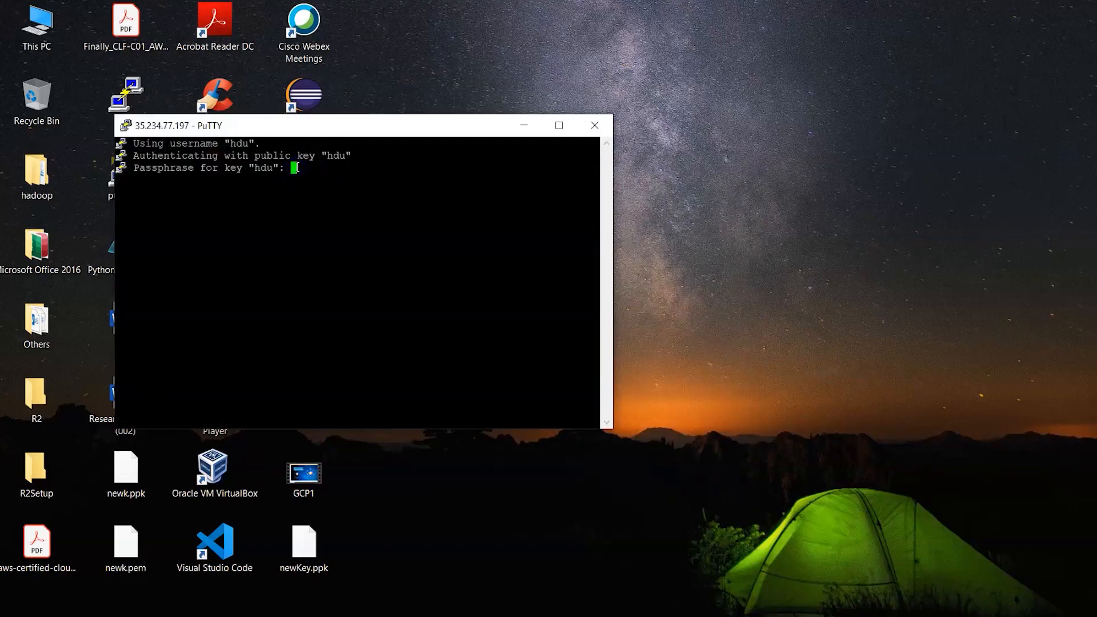
{"action": "key", "text": "Return"}
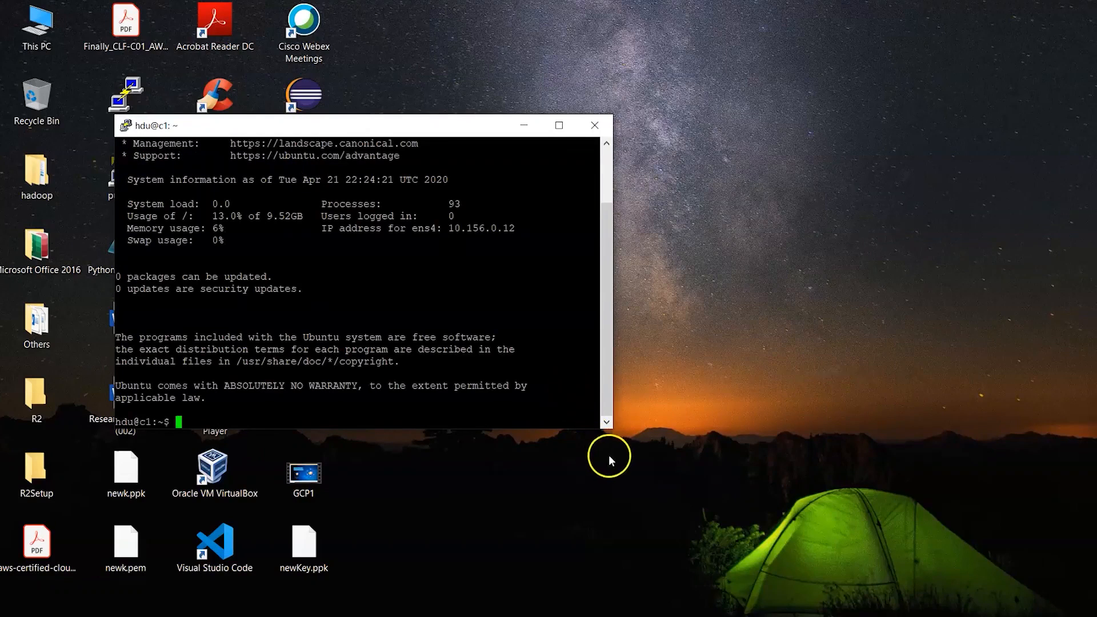
{"action": "left_click_drag", "start_coordinate": [613, 432], "coordinate": [1039, 503]}
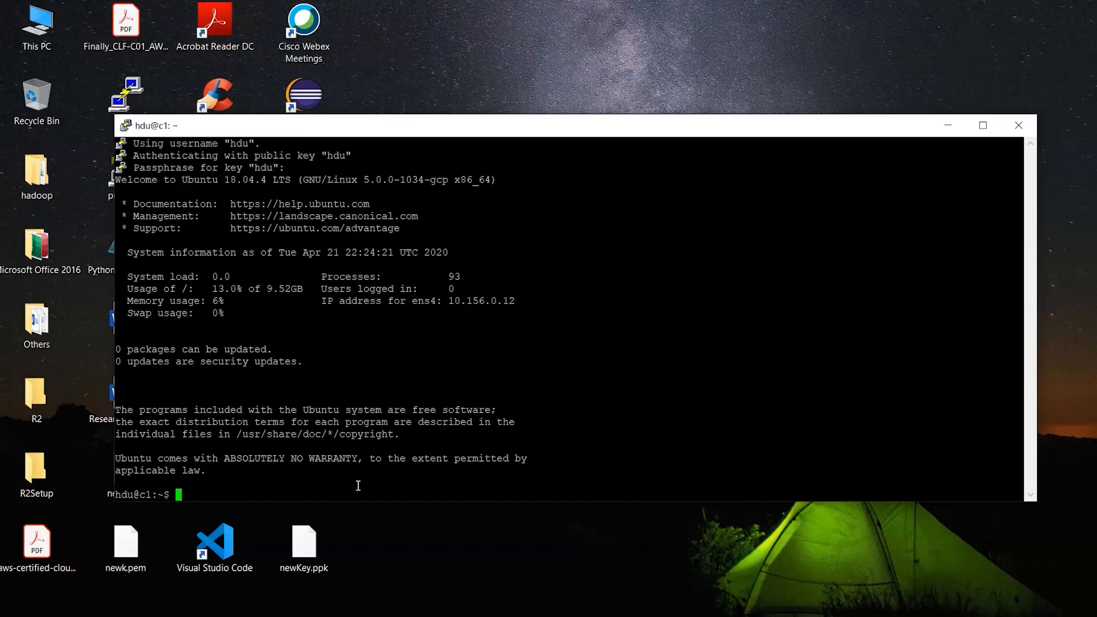
- Switch to the root user with sudo su and change to root's home directory with cd
{"action": "key", "text": "Return"}
{"action": "type", "text": "c"}
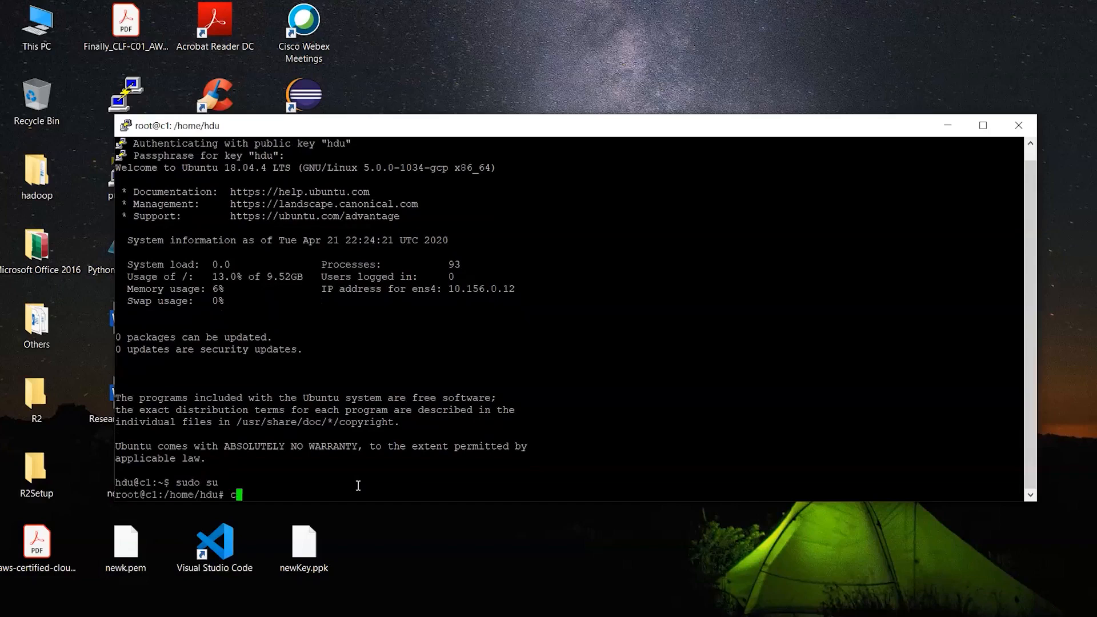
{"action": "type", "text": "d"}
{"action": "key", "text": "Return"}
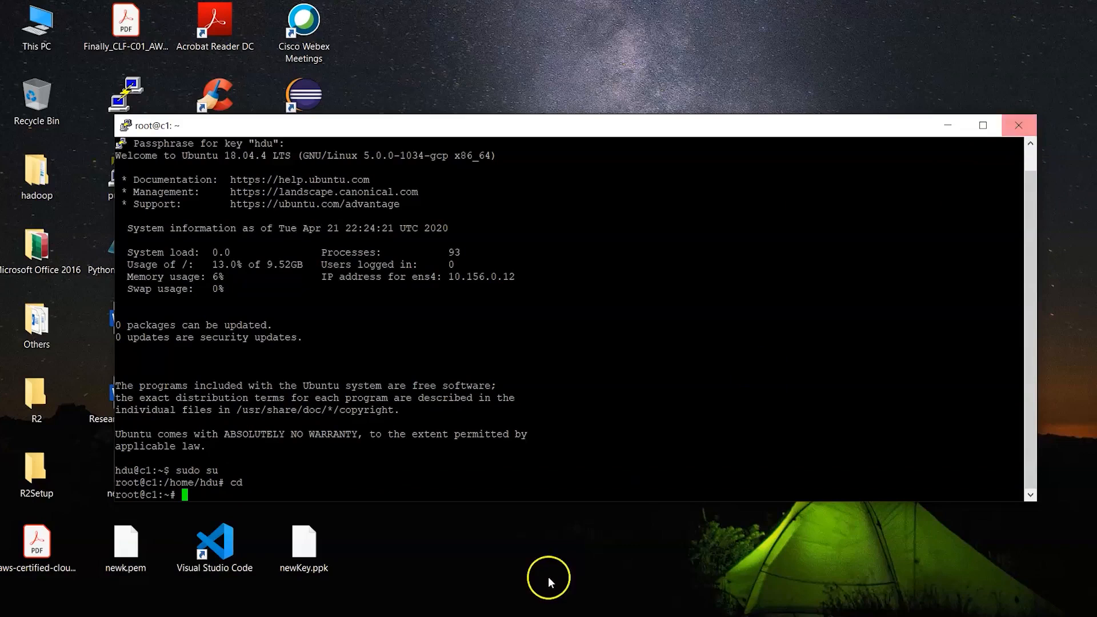
- Check disk usage of the mounted filesystems with df -h, and close the SSH session to c1
{"action": "type", "text": "df -"}
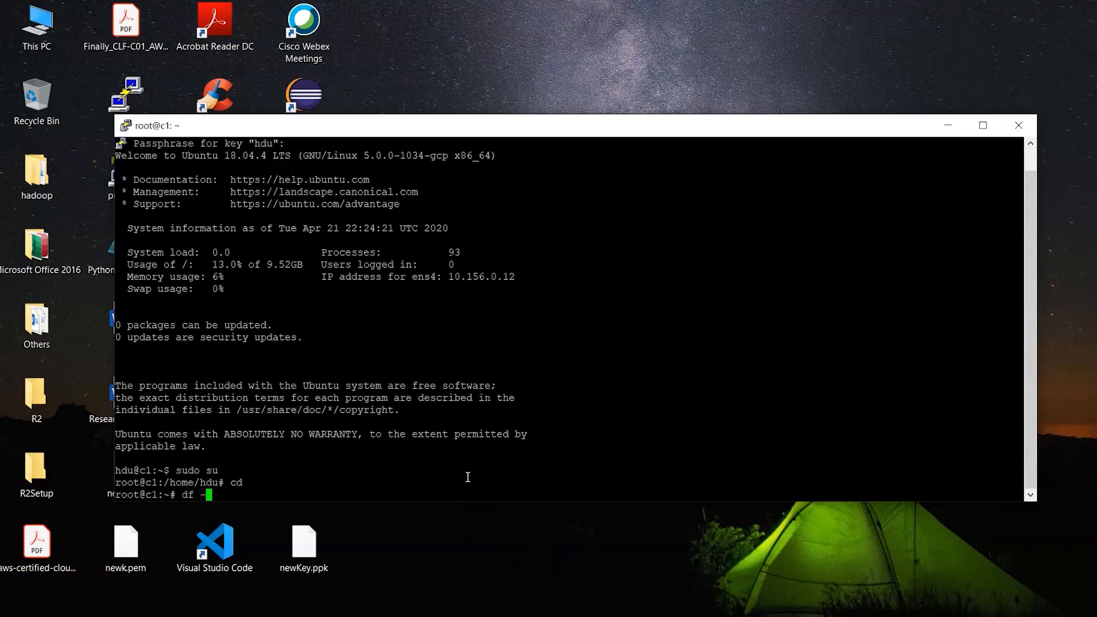
{"action": "type", "text": "h"}
{"action": "key", "text": "Return"}
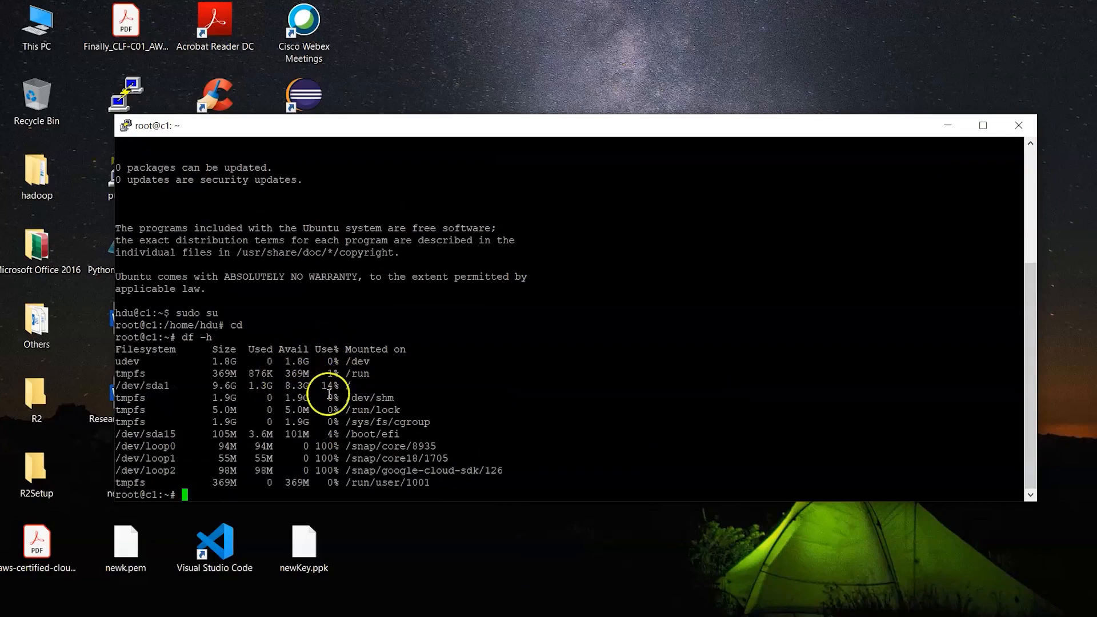
{"action": "left_click_drag", "start_coordinate": [280, 386], "coordinate": [309, 361]}
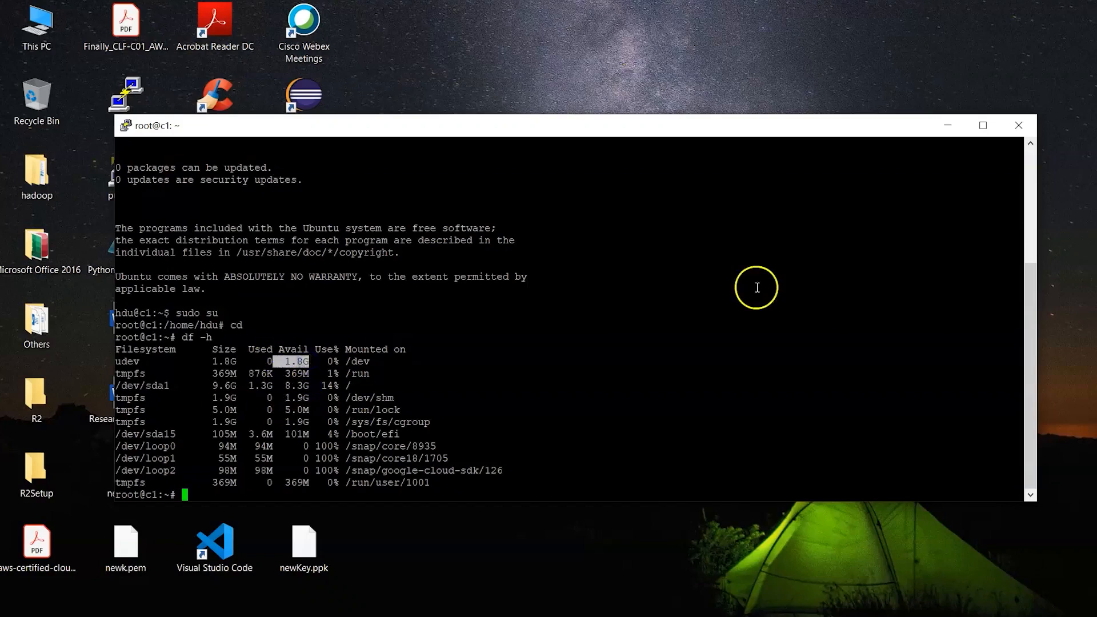
{"action": "left_click", "coordinate": [1020, 124]}
{"action": "left_click", "coordinate": [592, 374]}
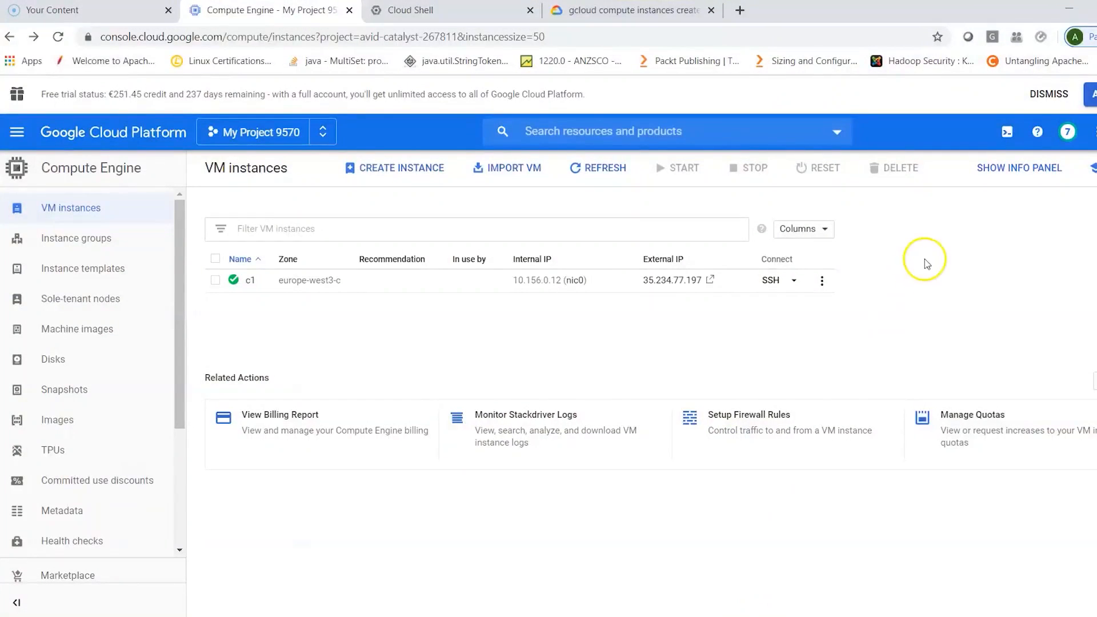
- Open the network details of instance c1 and examine its firewall rules and ingress analysis
{"action": "left_click", "coordinate": [822, 281]}
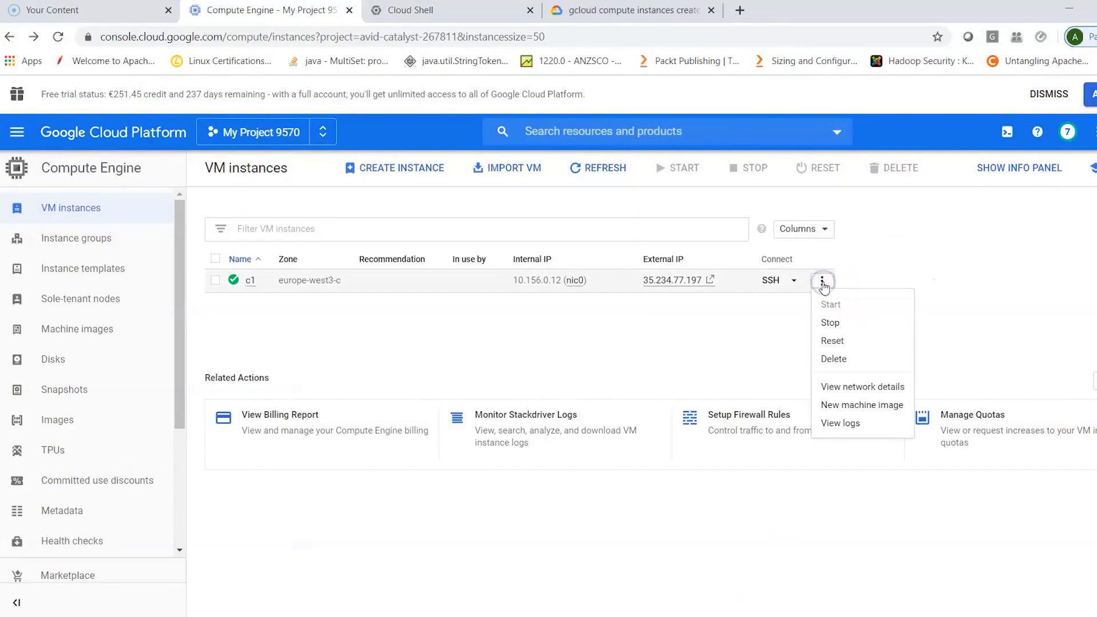
{"action": "left_click", "coordinate": [855, 389]}
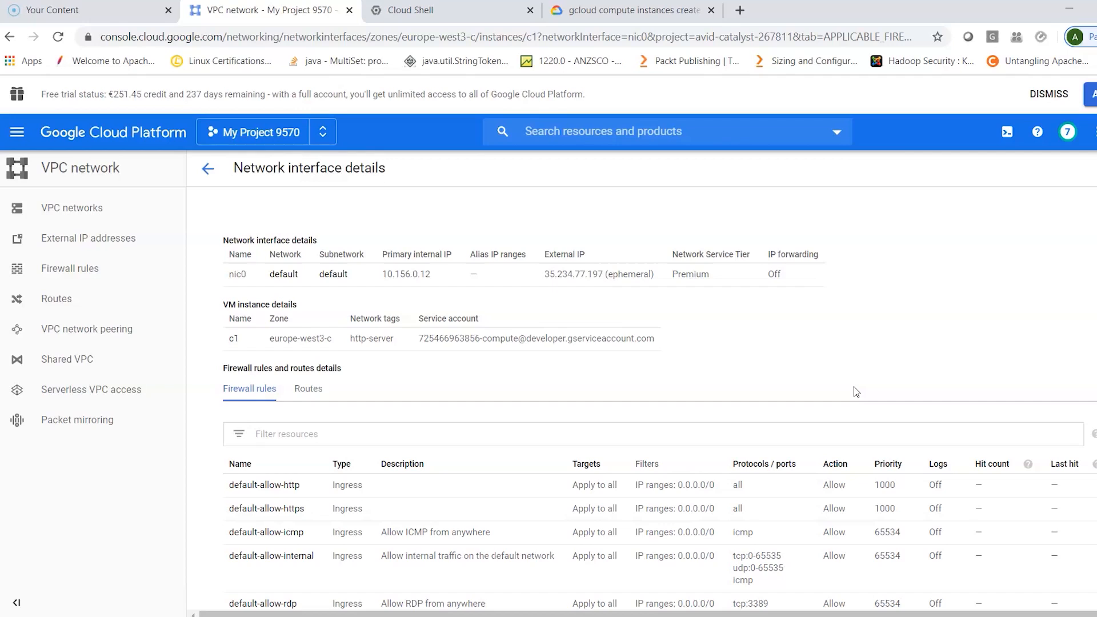
{"action": "scroll", "coordinate": [856, 392], "scroll_direction": "down", "scroll_amount": 3}
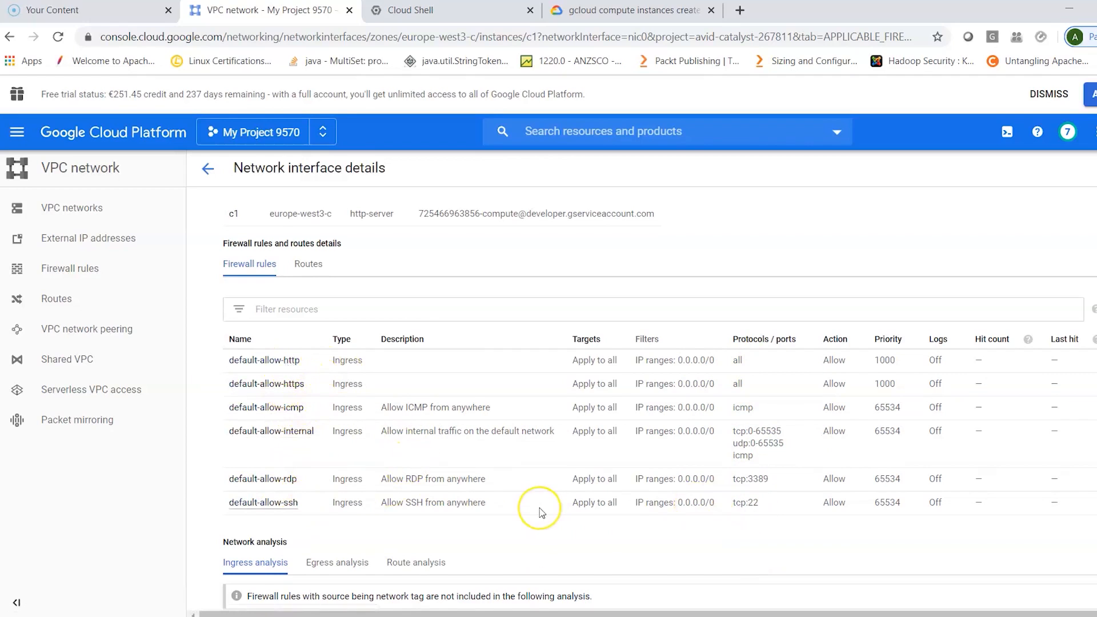
{"action": "scroll", "coordinate": [540, 510], "scroll_direction": "down", "scroll_amount": 1}
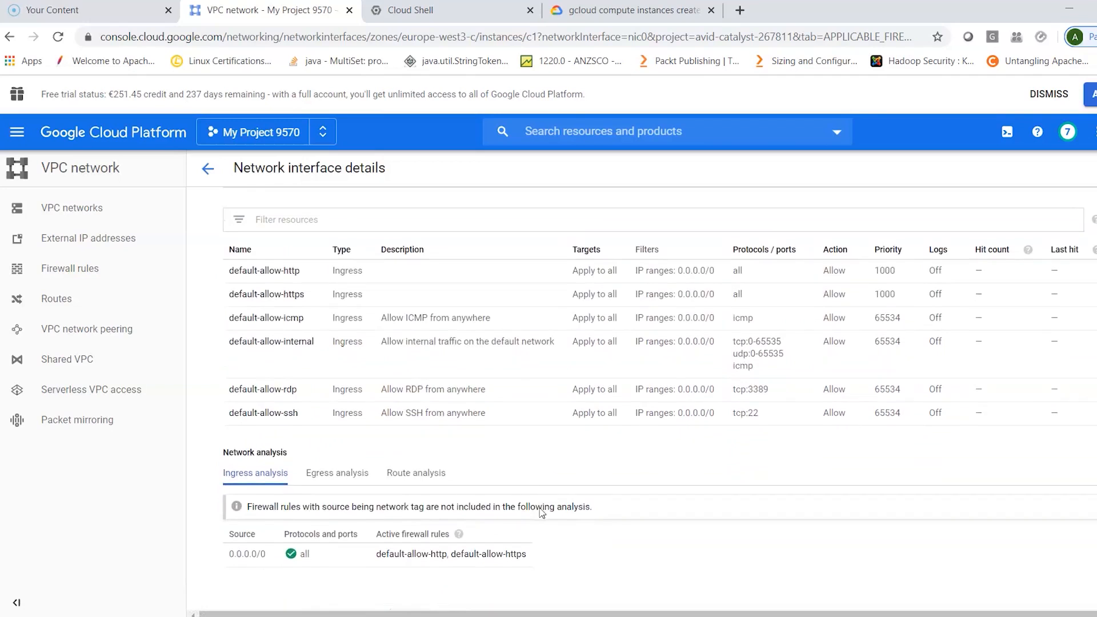
{"action": "scroll", "coordinate": [544, 508], "scroll_direction": "up", "scroll_amount": 3}
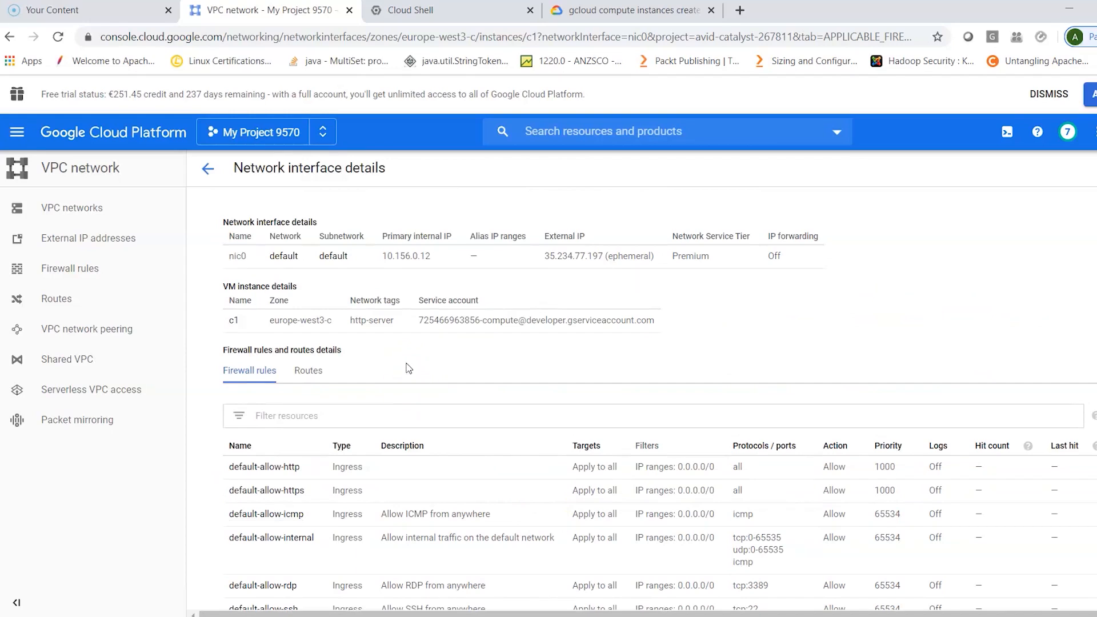
- Open the VPC network's list of firewall rules to review the existing entries
{"action": "left_click", "coordinate": [83, 273]}
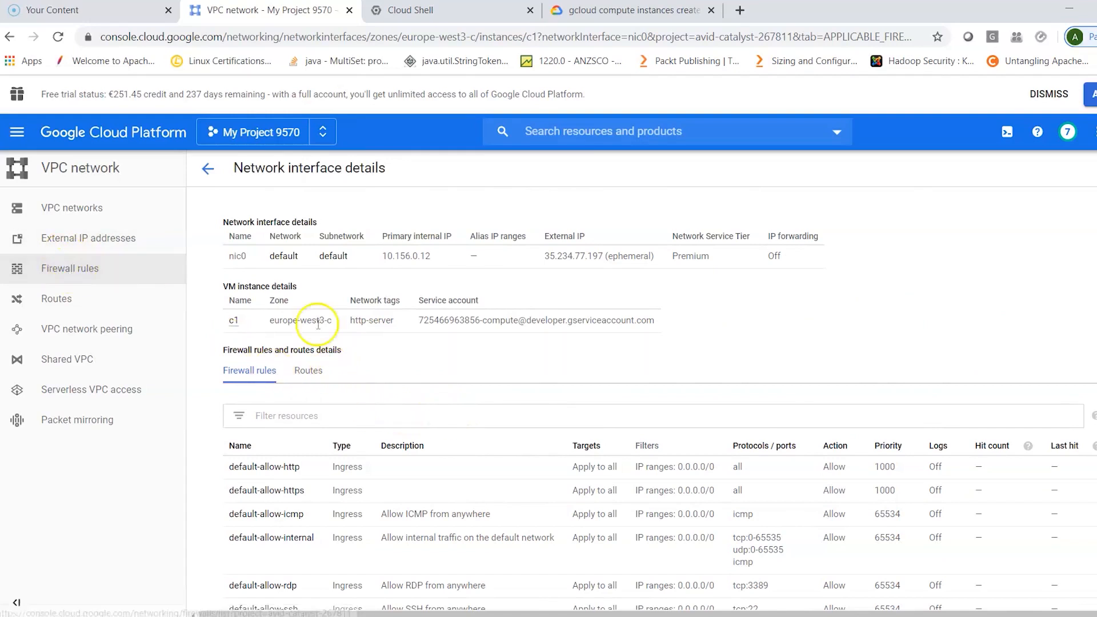
{"action": "left_click", "coordinate": [85, 269]}
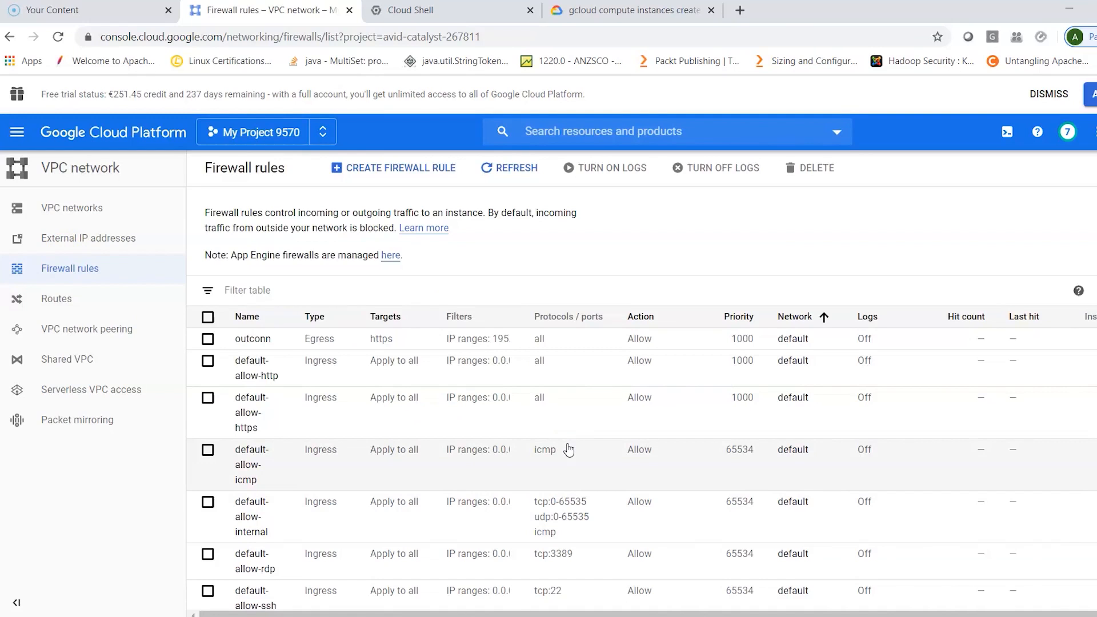
{"action": "left_click", "coordinate": [577, 447]}
- Open the form for a new firewall rule, review its general settings and read the help on direction of traffic
{"action": "left_click", "coordinate": [428, 175]}
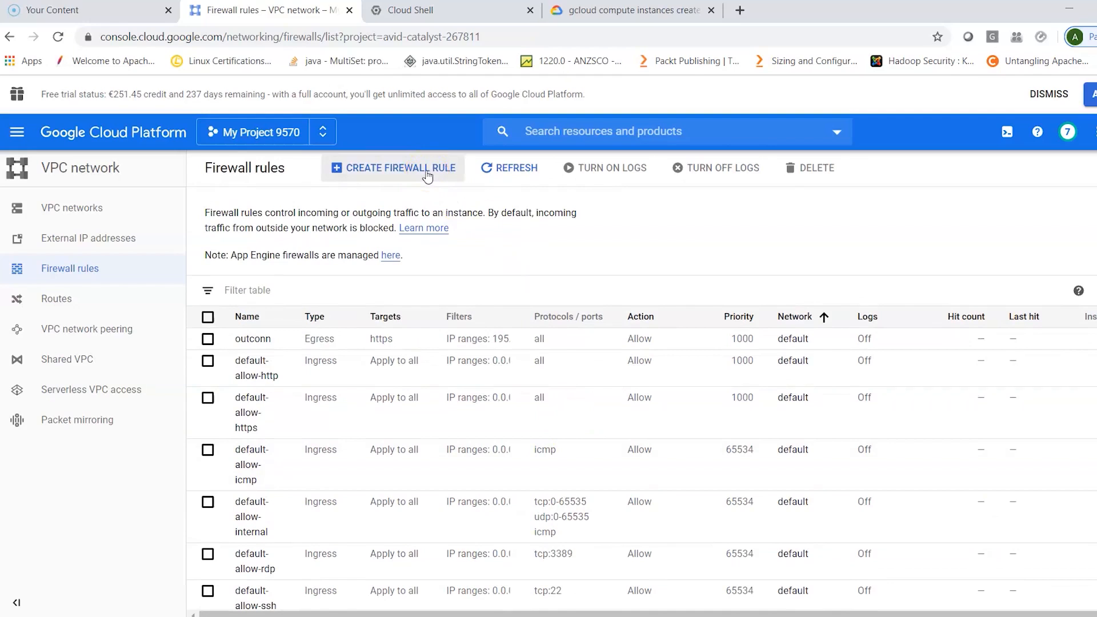
{"action": "left_click", "coordinate": [428, 175]}
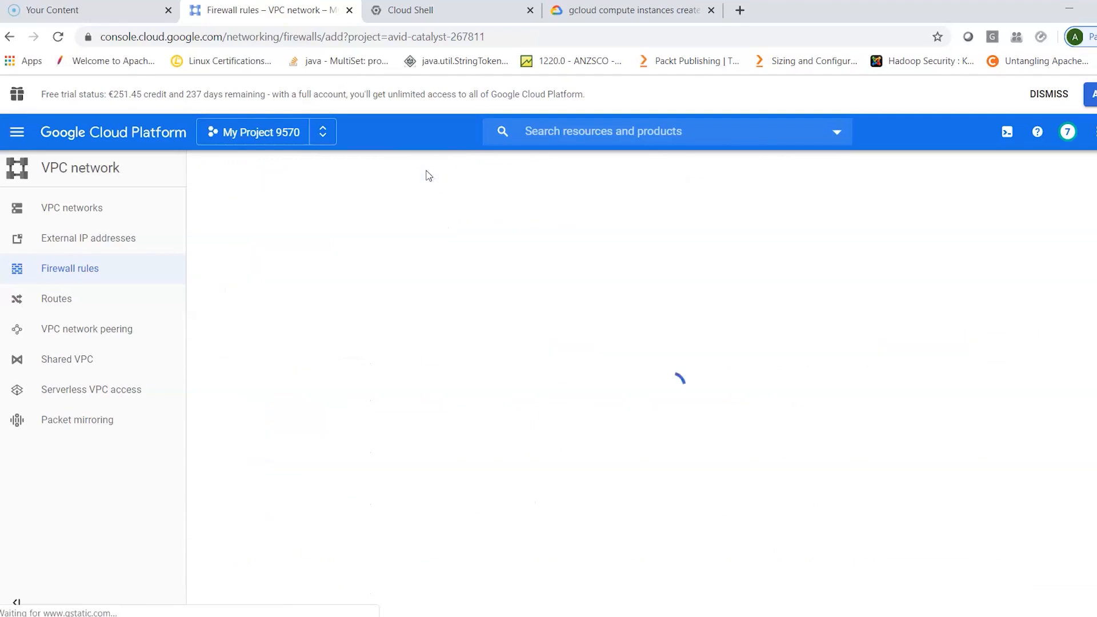
{"action": "left_click", "coordinate": [445, 259]}
{"action": "left_click", "coordinate": [448, 266]}
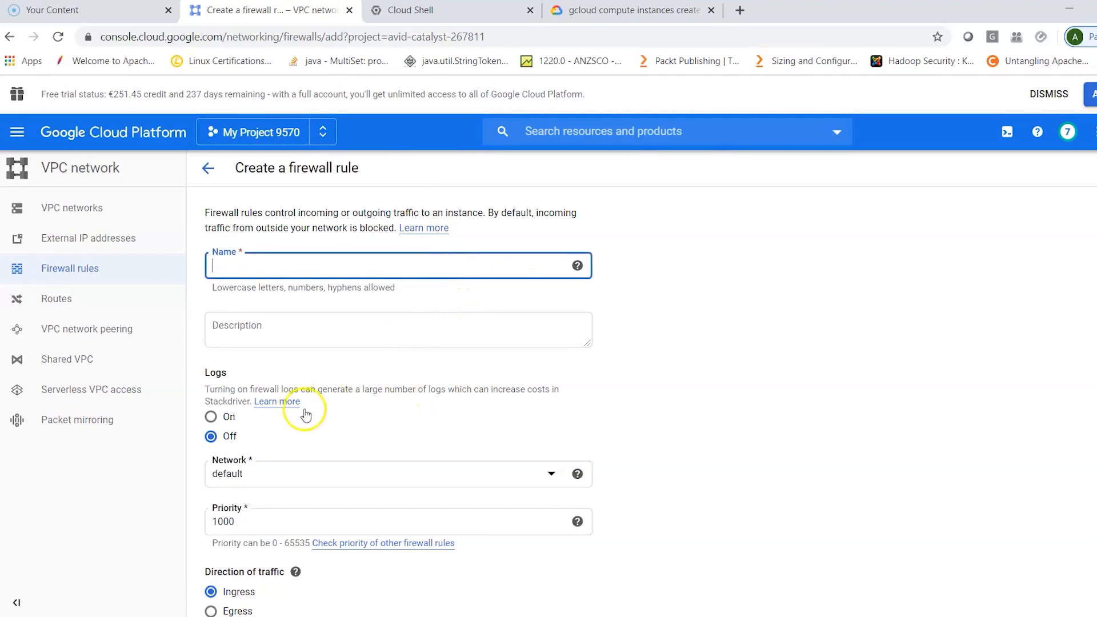
{"action": "scroll", "coordinate": [382, 420], "scroll_direction": "down", "scroll_amount": 1}
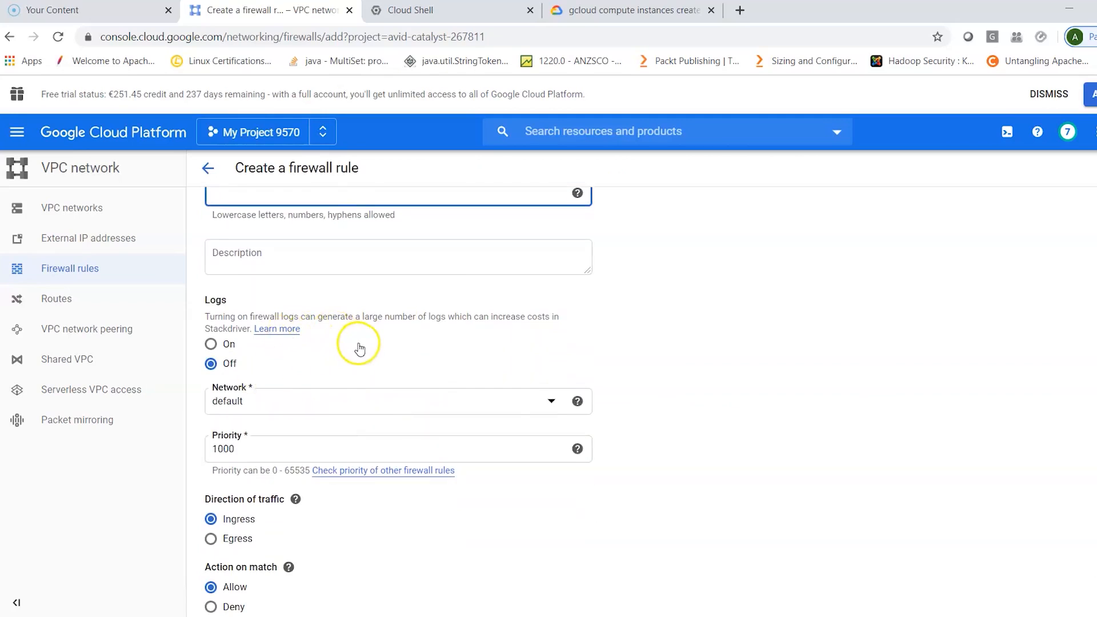
{"action": "scroll", "coordinate": [400, 365], "scroll_direction": "down", "scroll_amount": 1}
{"action": "left_click", "coordinate": [296, 442]}
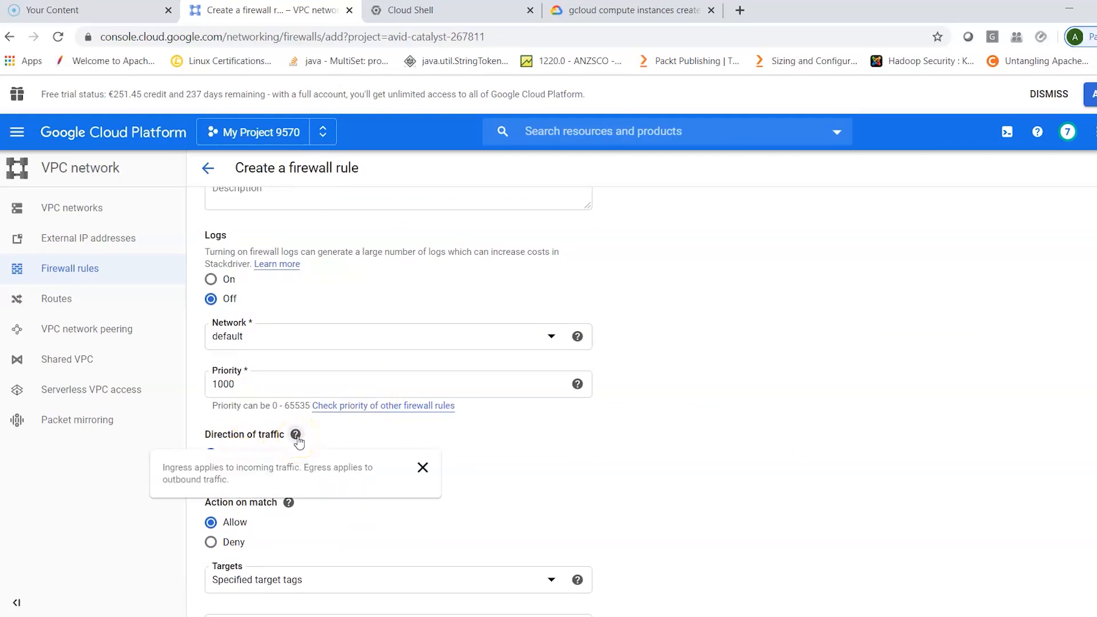
{"action": "left_click", "coordinate": [296, 440]}
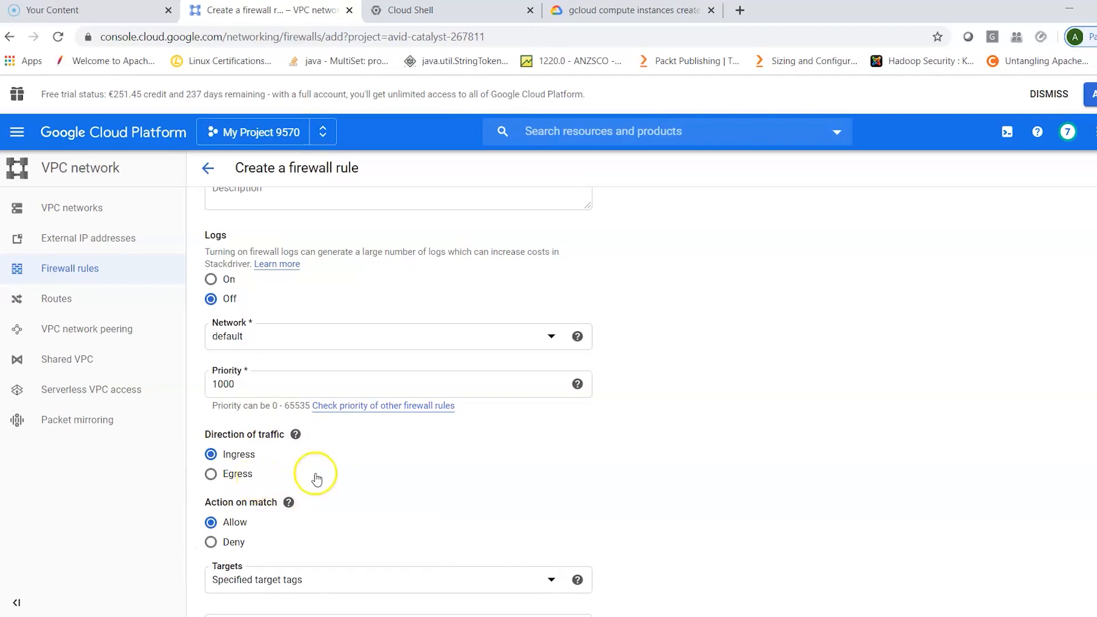
- Examine the new rule's target, source filter, and protocol and port options, and leave the form without creating the rule
{"action": "scroll", "coordinate": [458, 490], "scroll_direction": "down", "scroll_amount": 2}
{"action": "scroll", "coordinate": [460, 490], "scroll_direction": "down", "scroll_amount": 2}
{"action": "scroll", "coordinate": [460, 491], "scroll_direction": "down", "scroll_amount": 1}
{"action": "scroll", "coordinate": [458, 493], "scroll_direction": "down", "scroll_amount": 1}
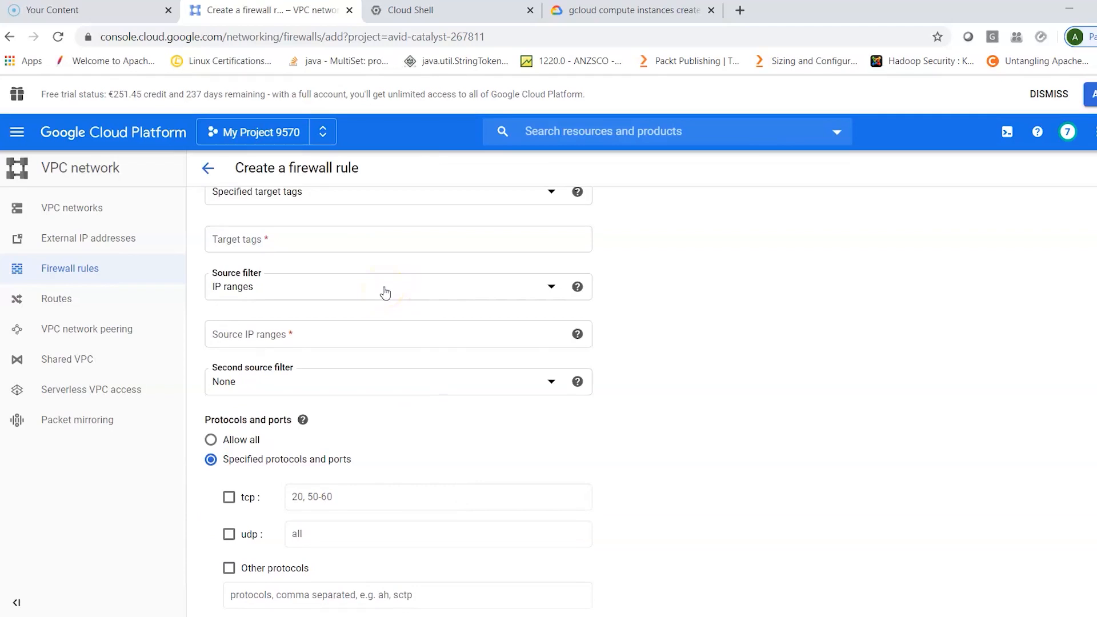
{"action": "scroll", "coordinate": [429, 509], "scroll_direction": "down", "scroll_amount": 1}
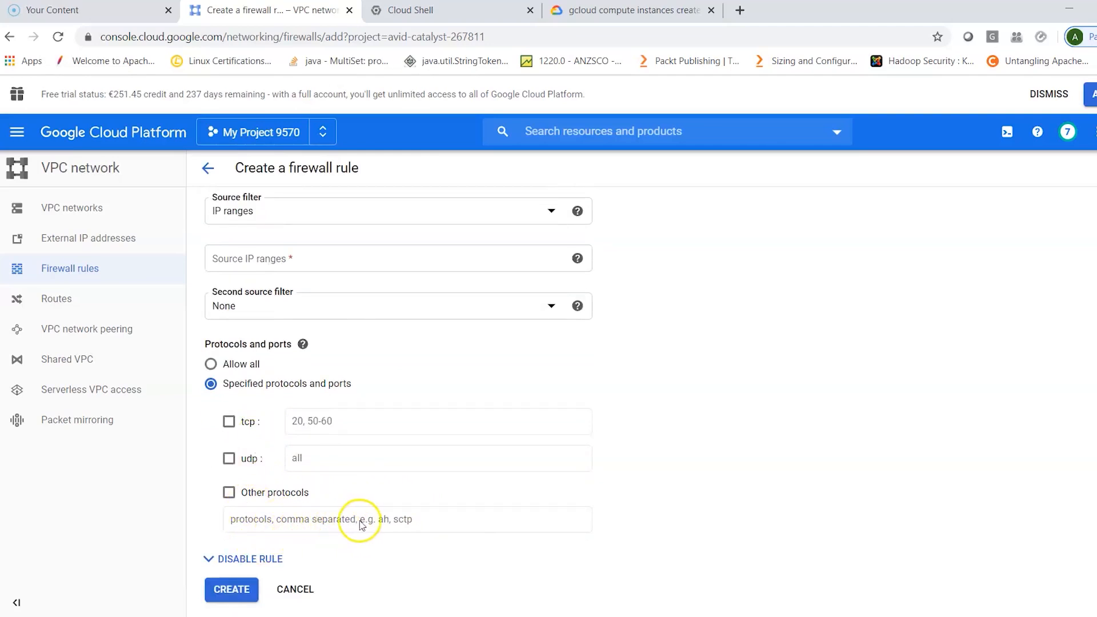
{"action": "scroll", "coordinate": [364, 525], "scroll_direction": "down", "scroll_amount": 1}
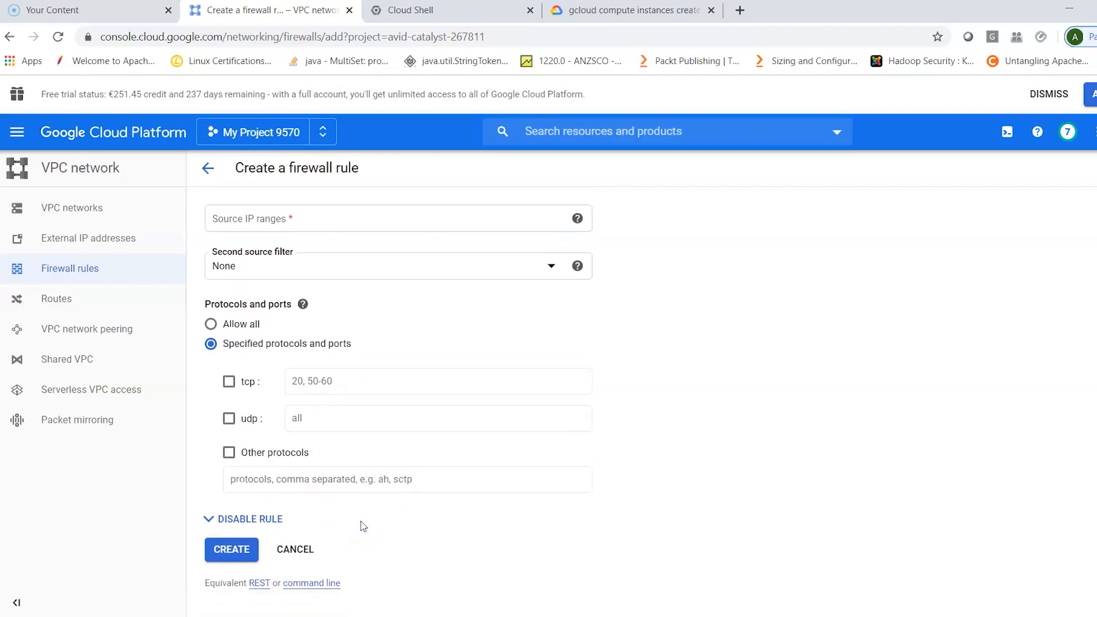
{"action": "left_click", "coordinate": [286, 555]}
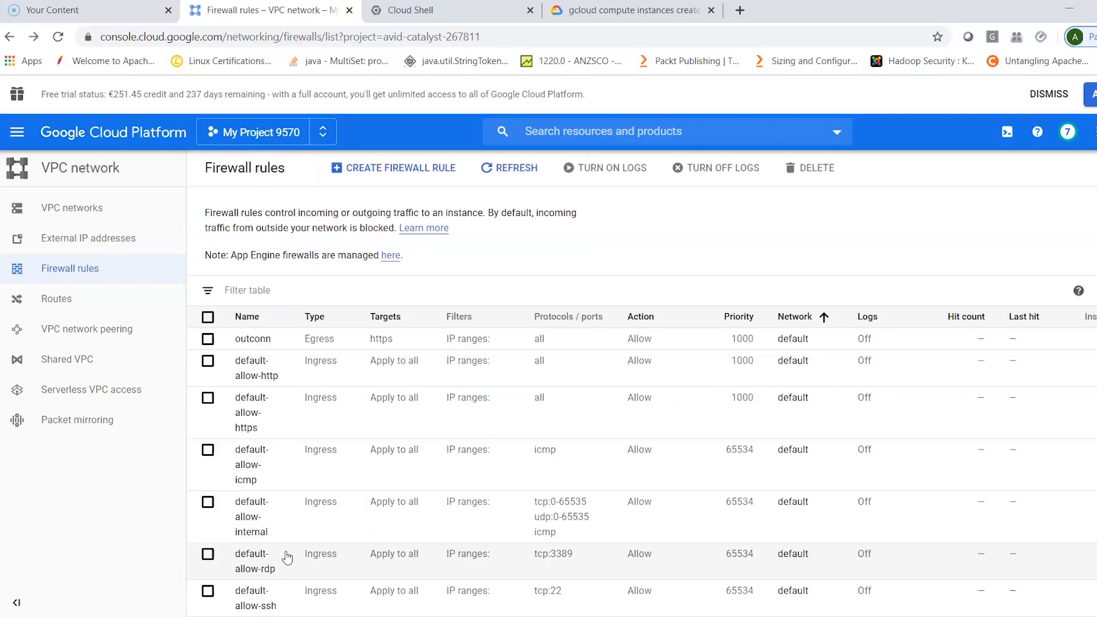
- Return to the Compute Engine VM instances list and view the actions available for c1
{"action": "left_click", "coordinate": [113, 264]}
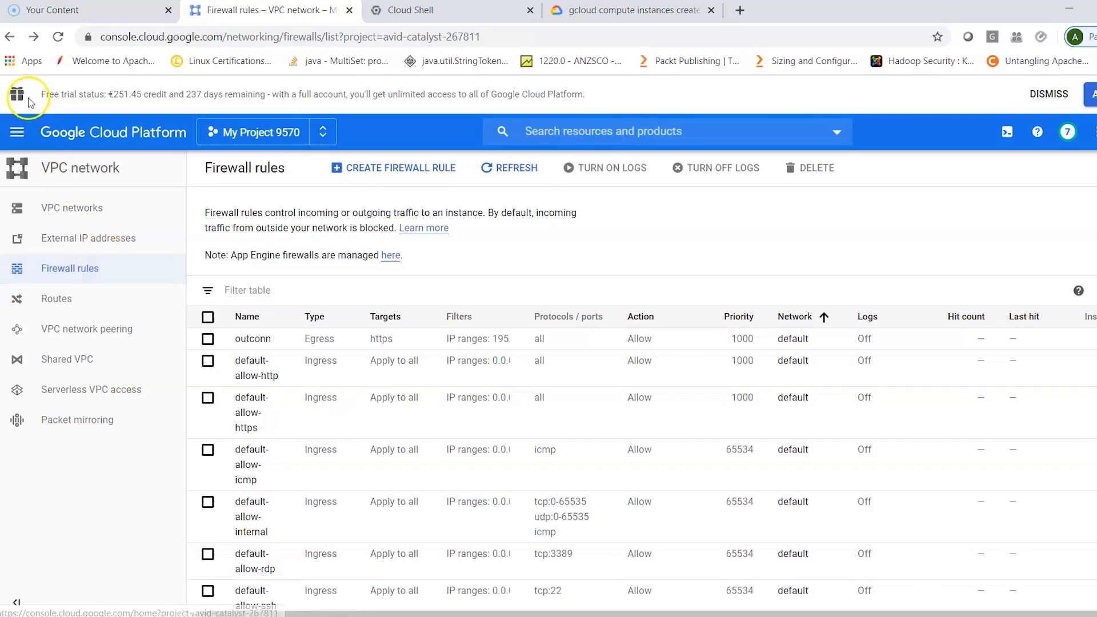
{"action": "left_click", "coordinate": [19, 133]}
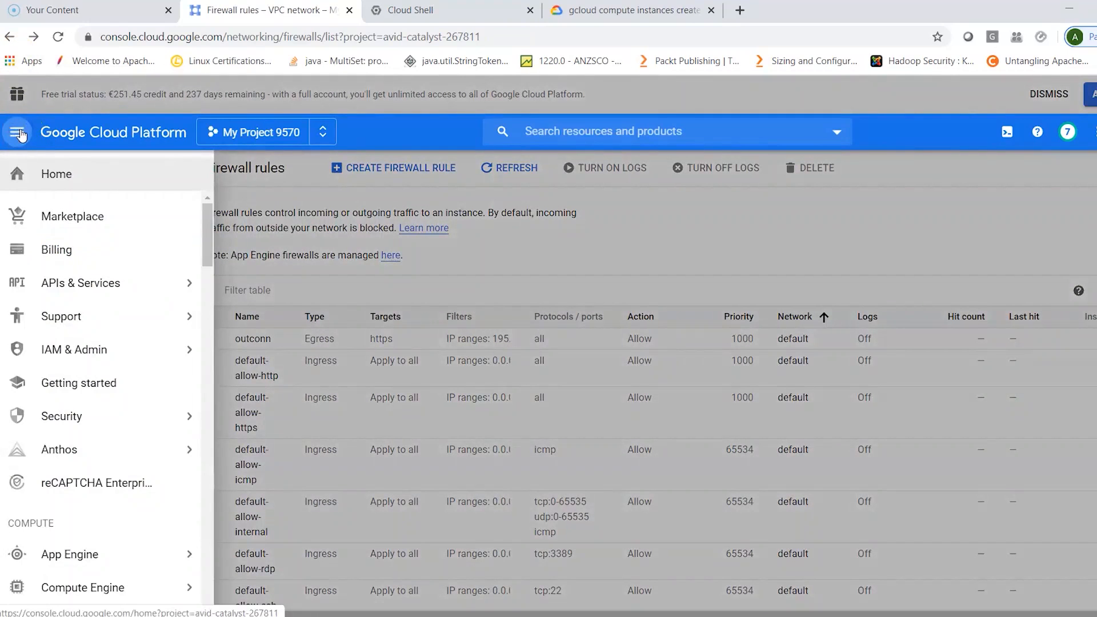
{"action": "left_click", "coordinate": [95, 463]}
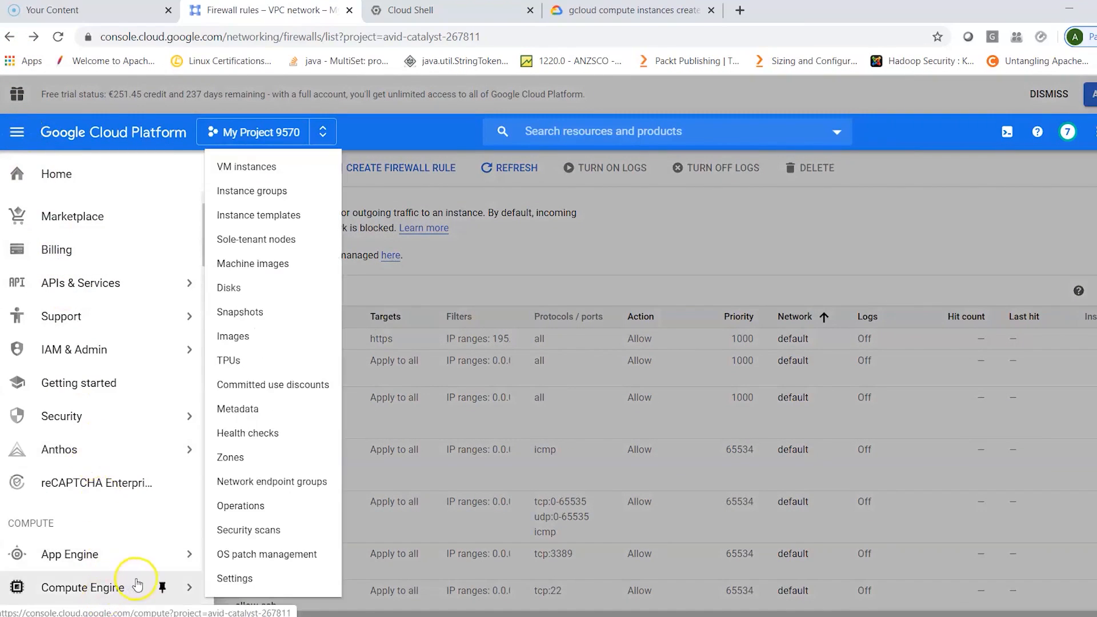
{"action": "left_click", "coordinate": [262, 170]}
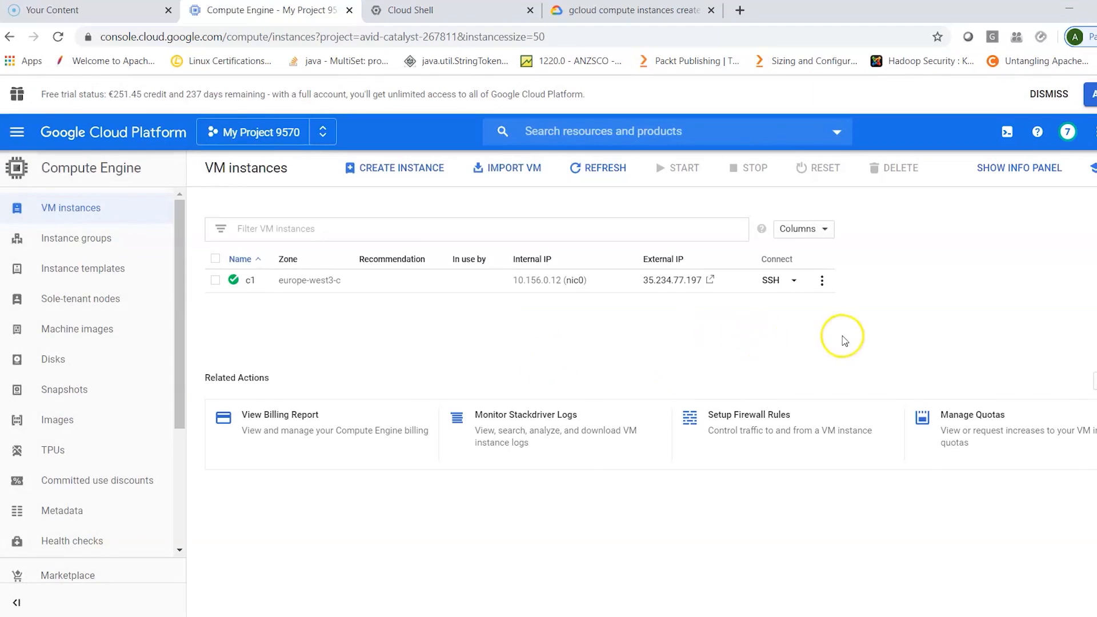
{"action": "left_click", "coordinate": [821, 280]}
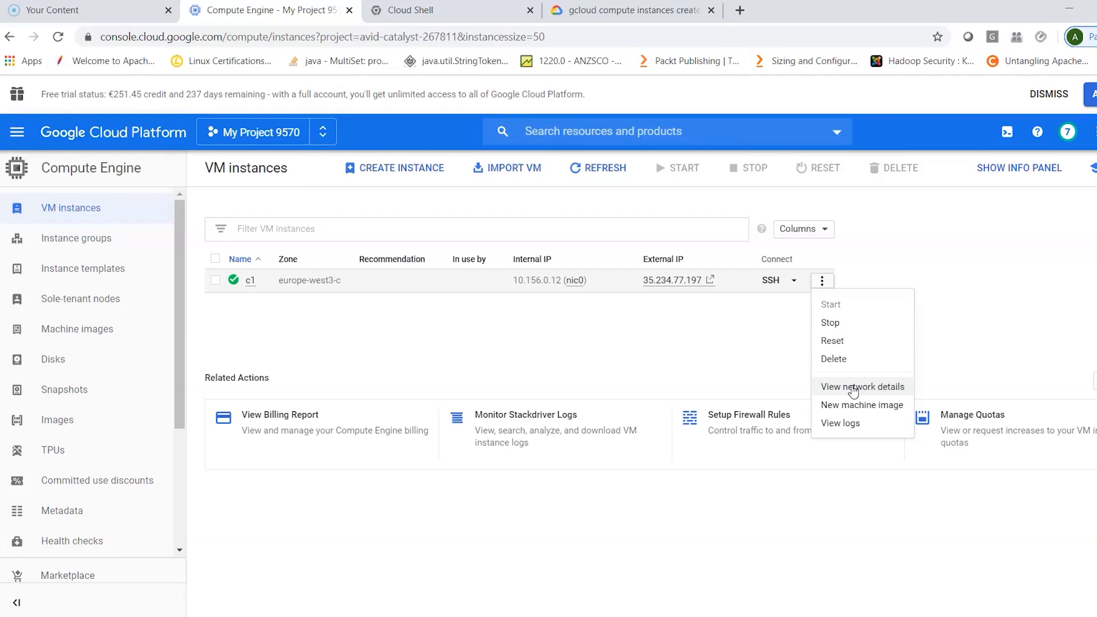
{"action": "left_click", "coordinate": [613, 342]}
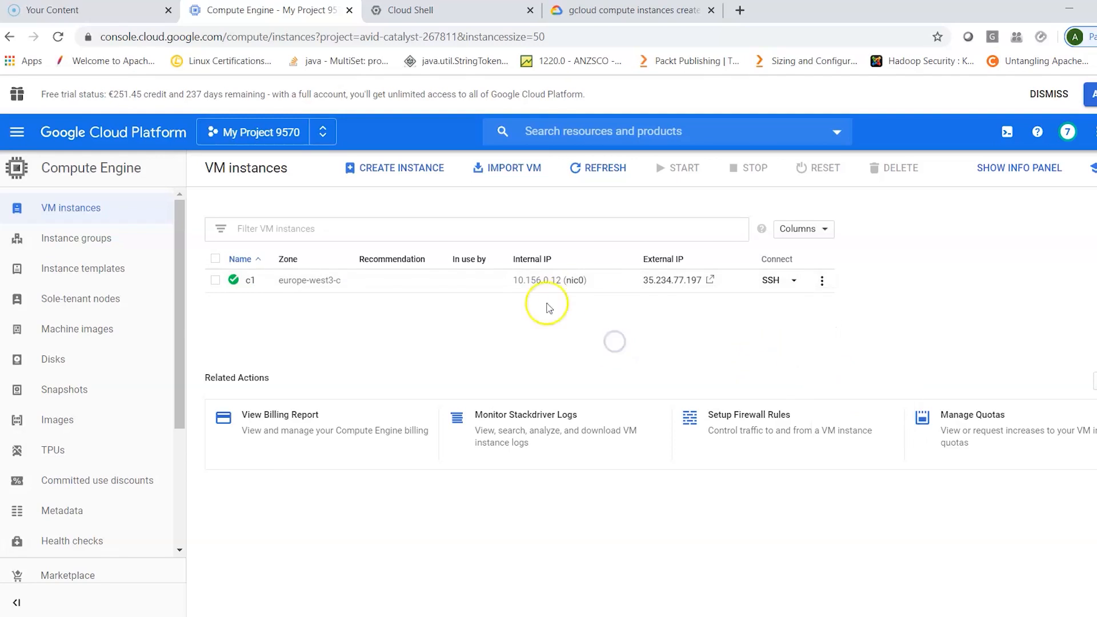
- Delete the VM instance c1 together with its boot disk, confirming the deletion
{"action": "left_click", "coordinate": [216, 280]}
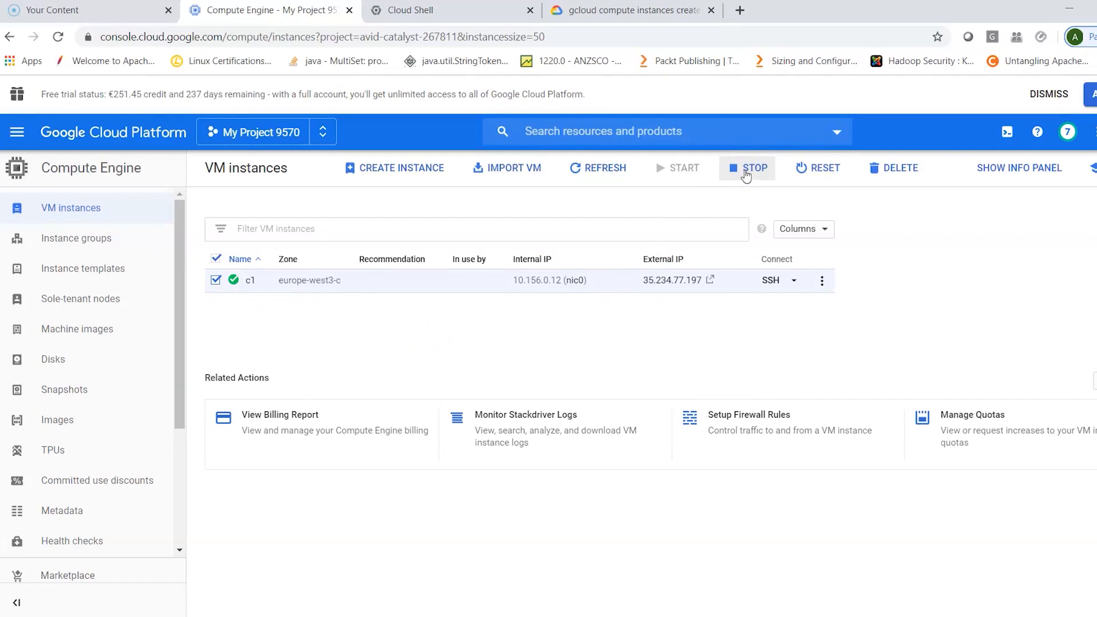
{"action": "left_click", "coordinate": [819, 169]}
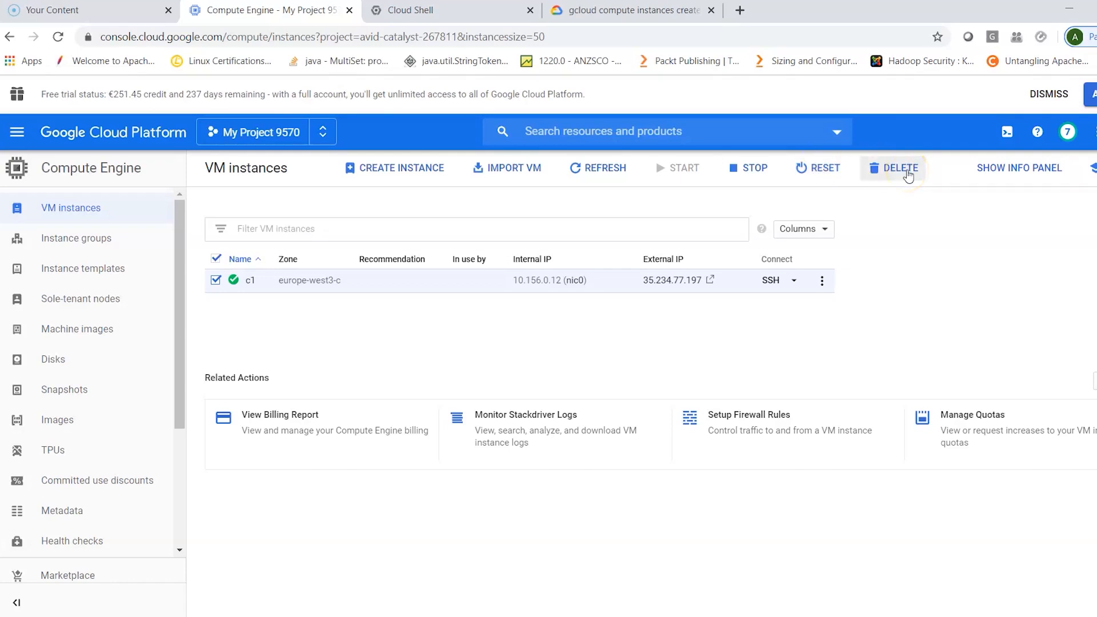
{"action": "left_click", "coordinate": [908, 172]}
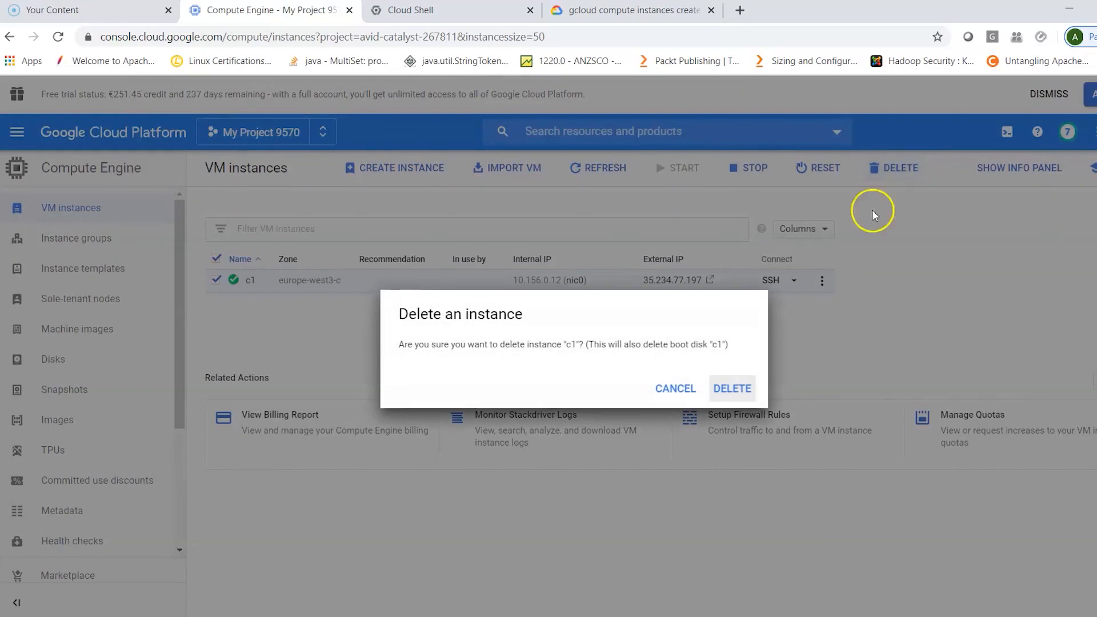
{"action": "left_click", "coordinate": [739, 388]}
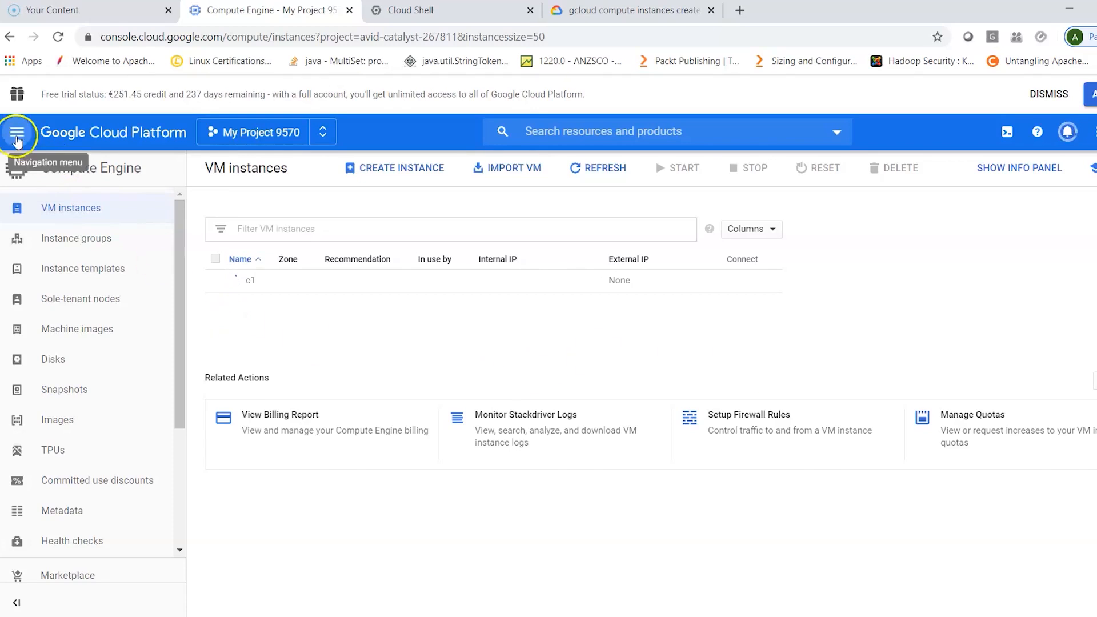
- Look through the Compute services in the navigation and open Compute Engine's Instance templates page
{"action": "left_click", "coordinate": [17, 134]}
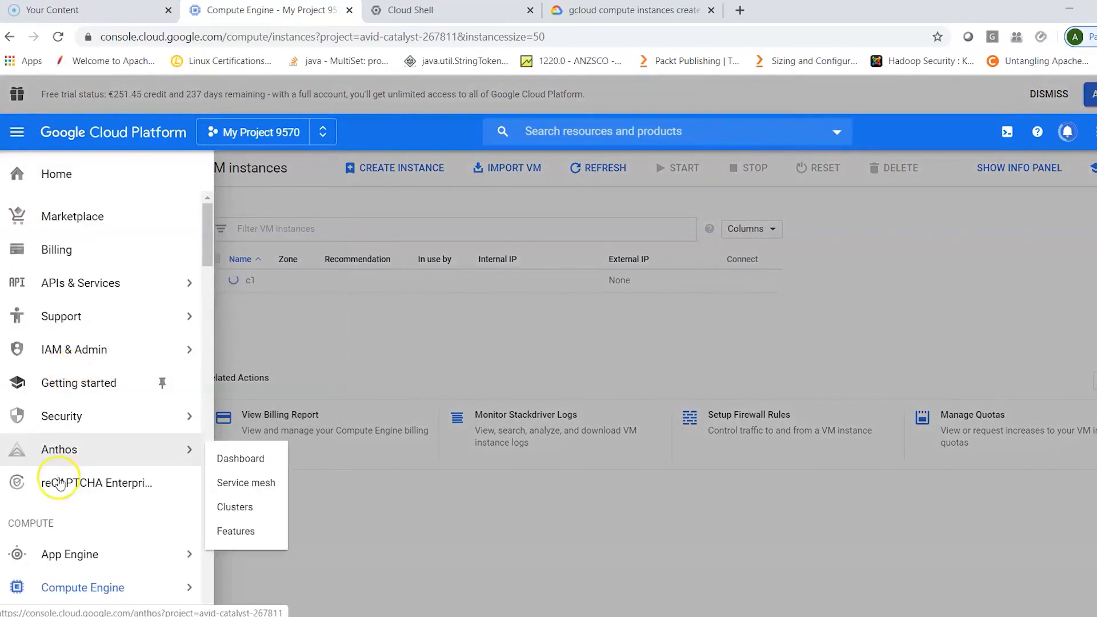
{"action": "mouse_move", "coordinate": [26, 553]}
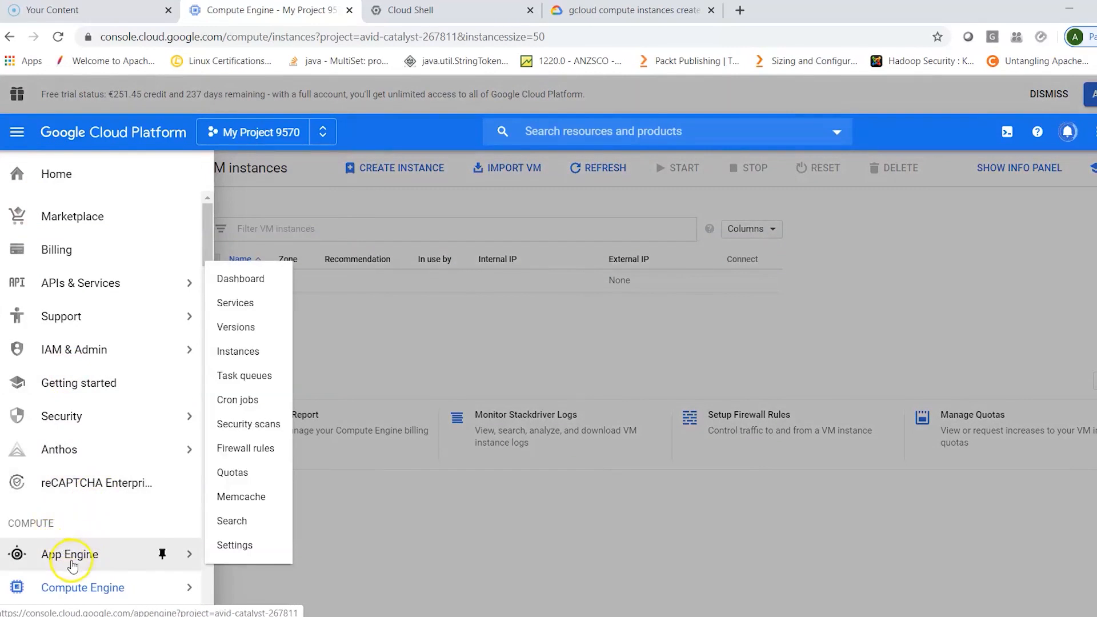
{"action": "scroll", "coordinate": [123, 533], "scroll_direction": "down", "scroll_amount": 2}
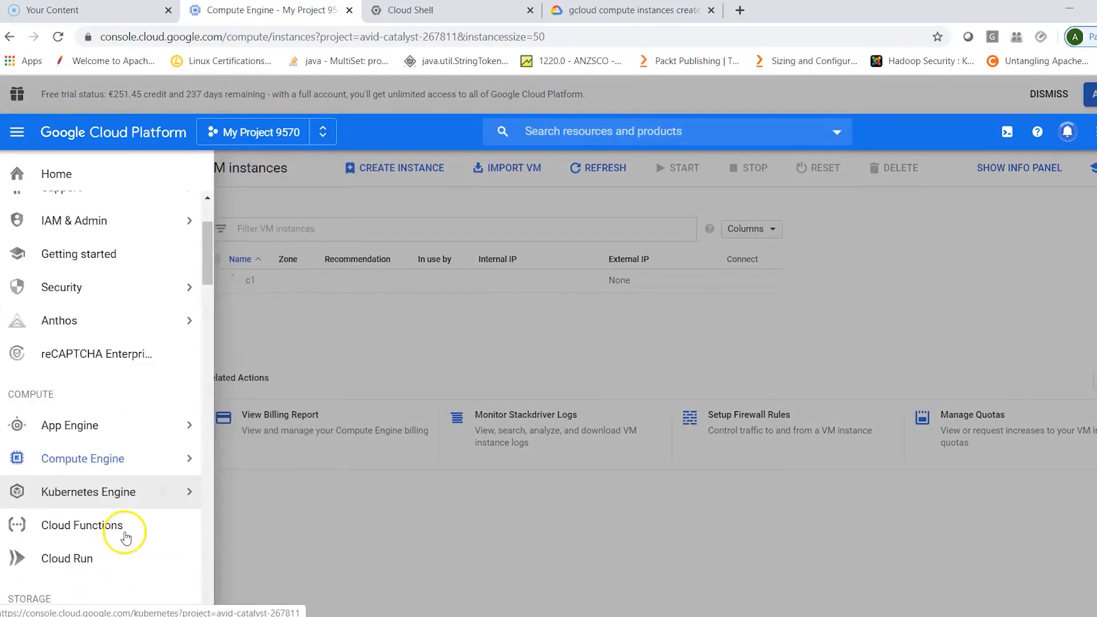
{"action": "scroll", "coordinate": [126, 537], "scroll_direction": "down", "scroll_amount": 1}
{"action": "mouse_move", "coordinate": [114, 408]}
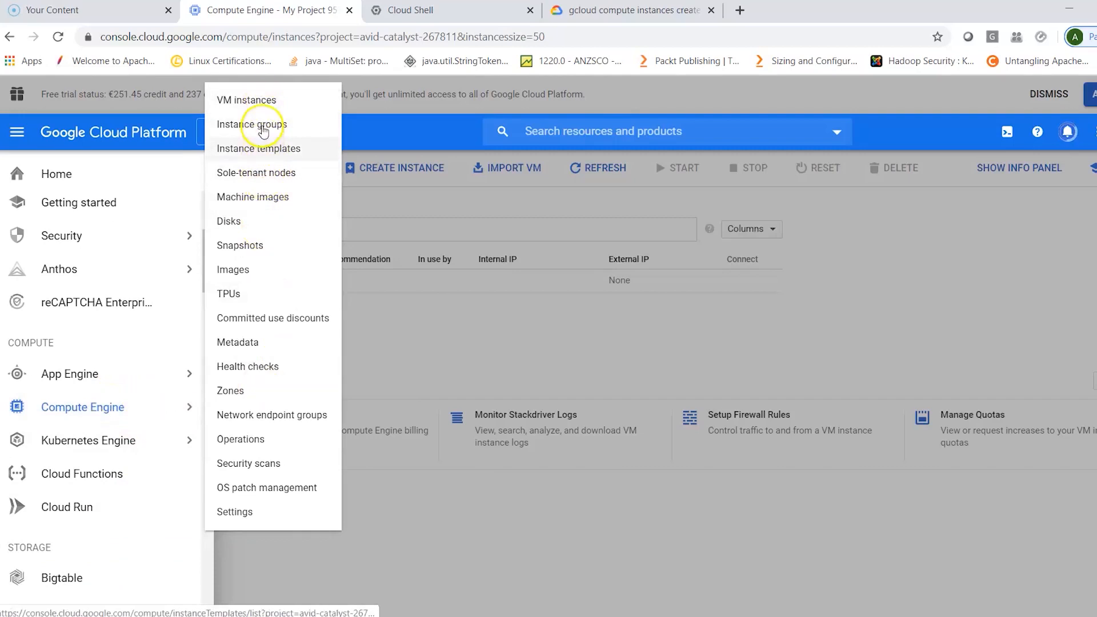
{"action": "left_click", "coordinate": [267, 151]}
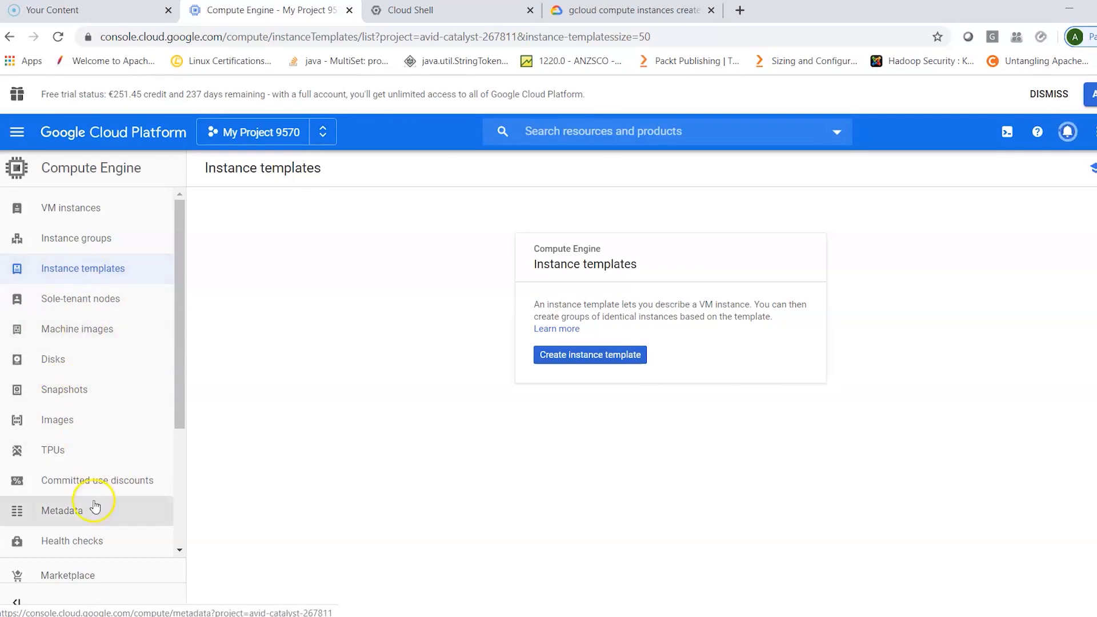
- Go to the project's home dashboard, open its APIs overview, and examine the traffic, errors and list of enabled APIs
{"action": "left_click", "coordinate": [18, 132]}
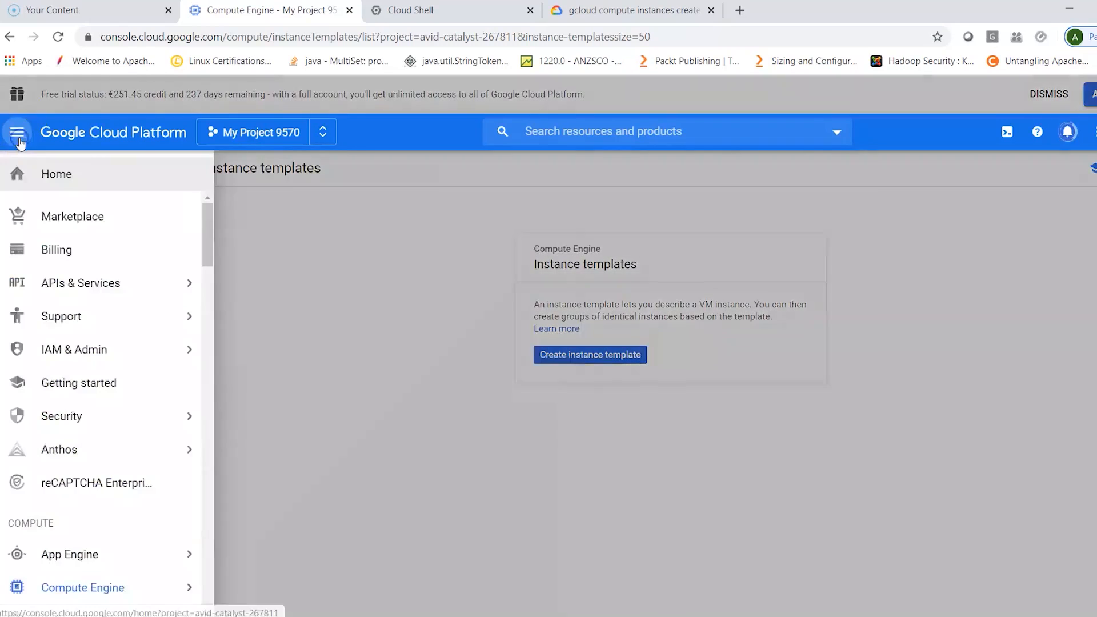
{"action": "left_click", "coordinate": [54, 178]}
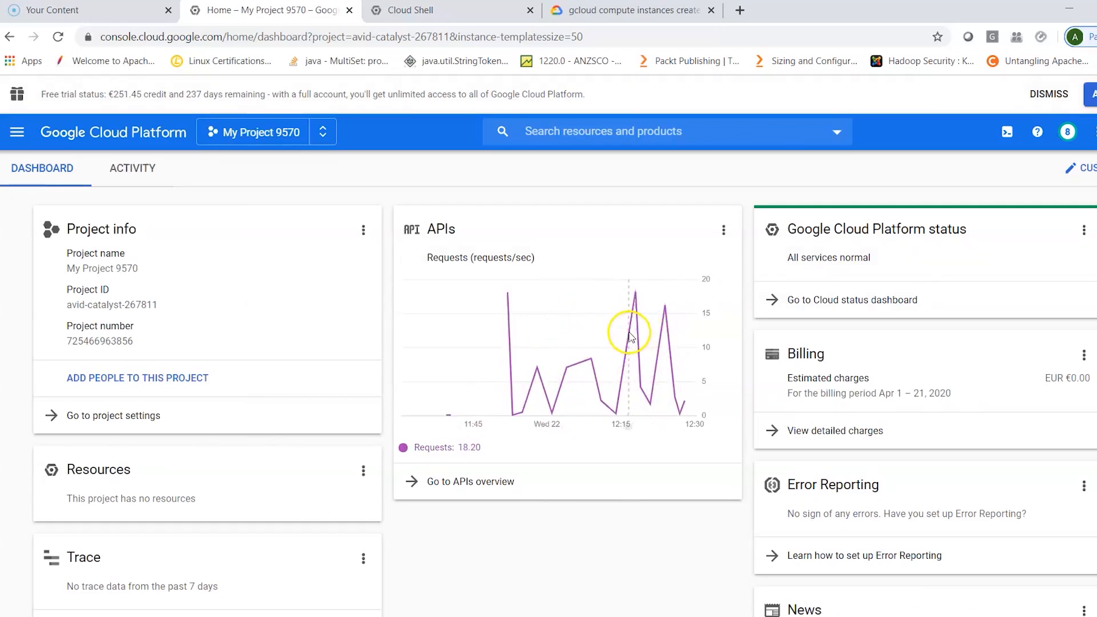
{"action": "left_click", "coordinate": [454, 481]}
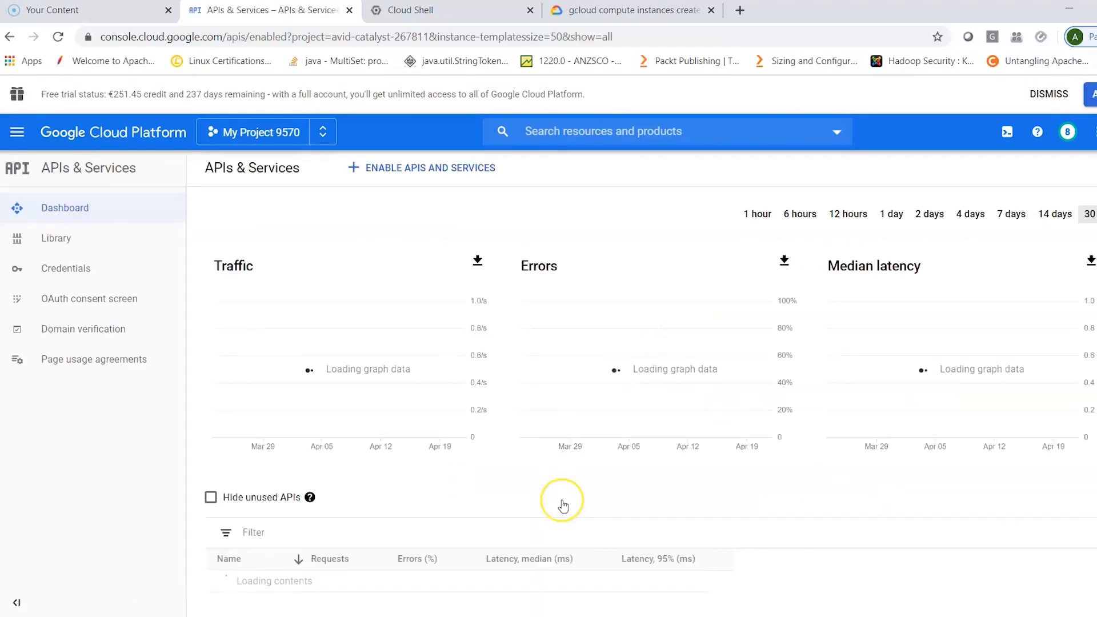
{"action": "scroll", "coordinate": [562, 506], "scroll_direction": "down", "scroll_amount": 3}
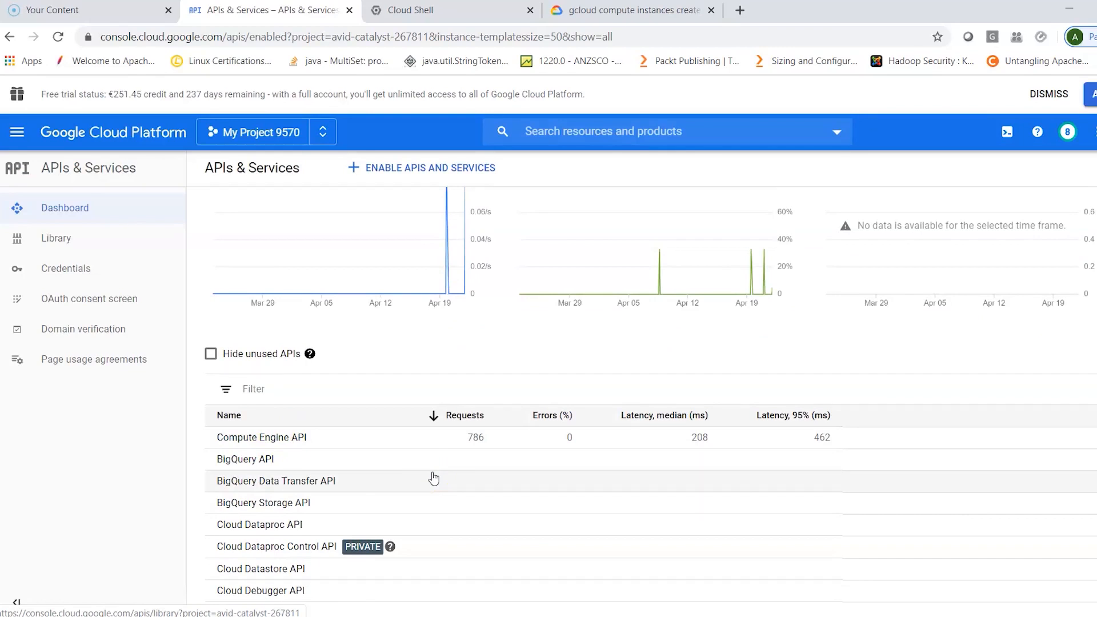
{"action": "scroll", "coordinate": [434, 479], "scroll_direction": "up", "scroll_amount": 2}
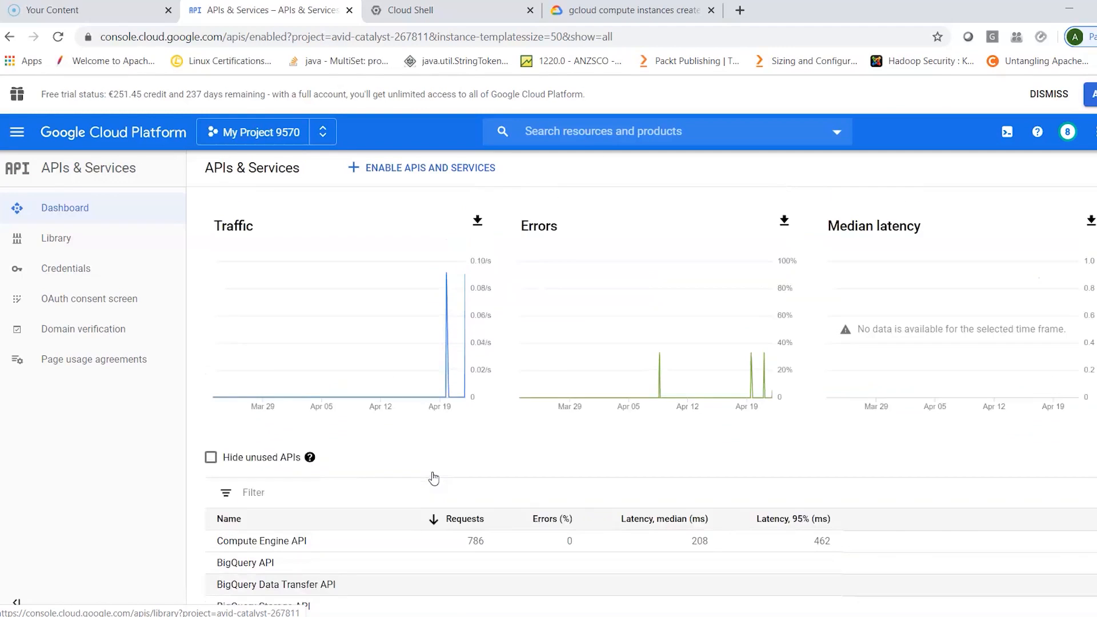
{"action": "scroll", "coordinate": [433, 479], "scroll_direction": "up", "scroll_amount": 1}
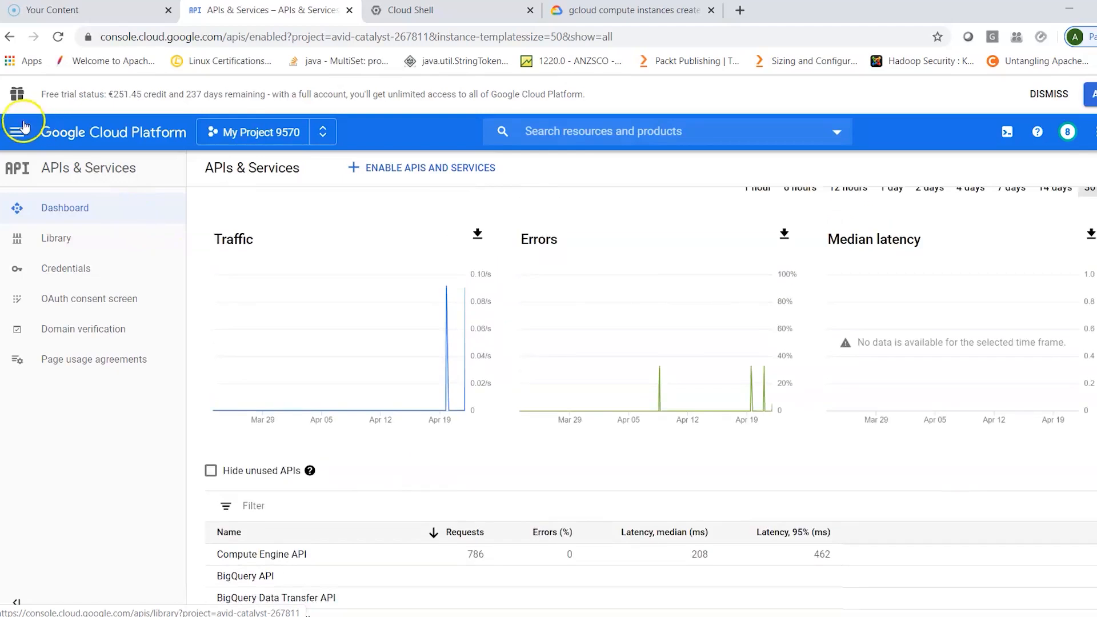
- Return to the Compute Engine VM instances page and check that the Cloud Shell session is ready
{"action": "left_click", "coordinate": [17, 136]}
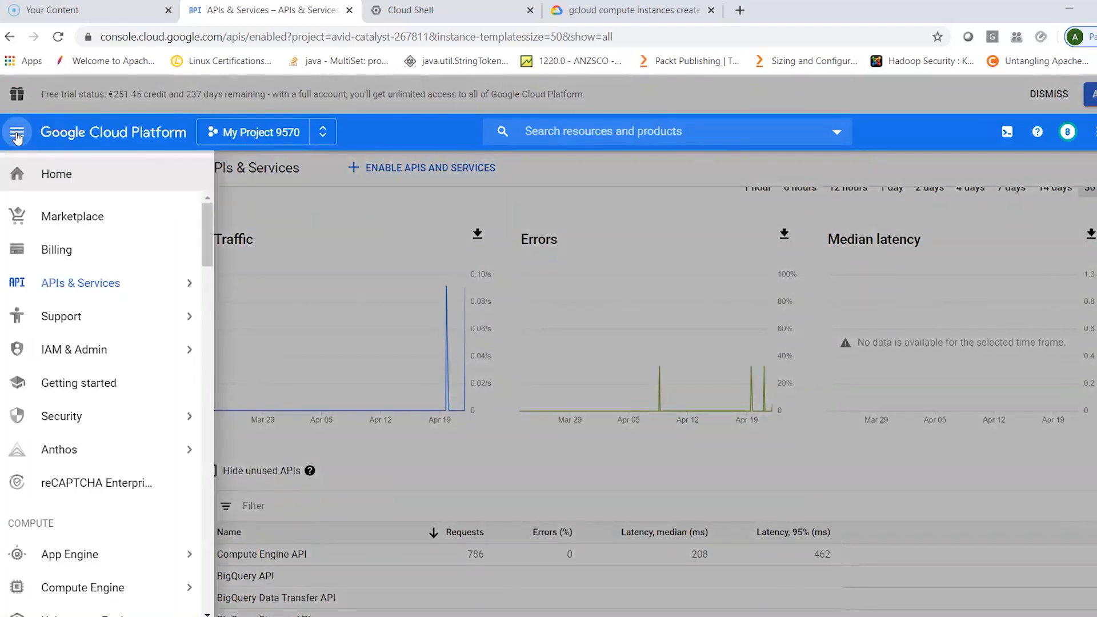
{"action": "left_click", "coordinate": [86, 587]}
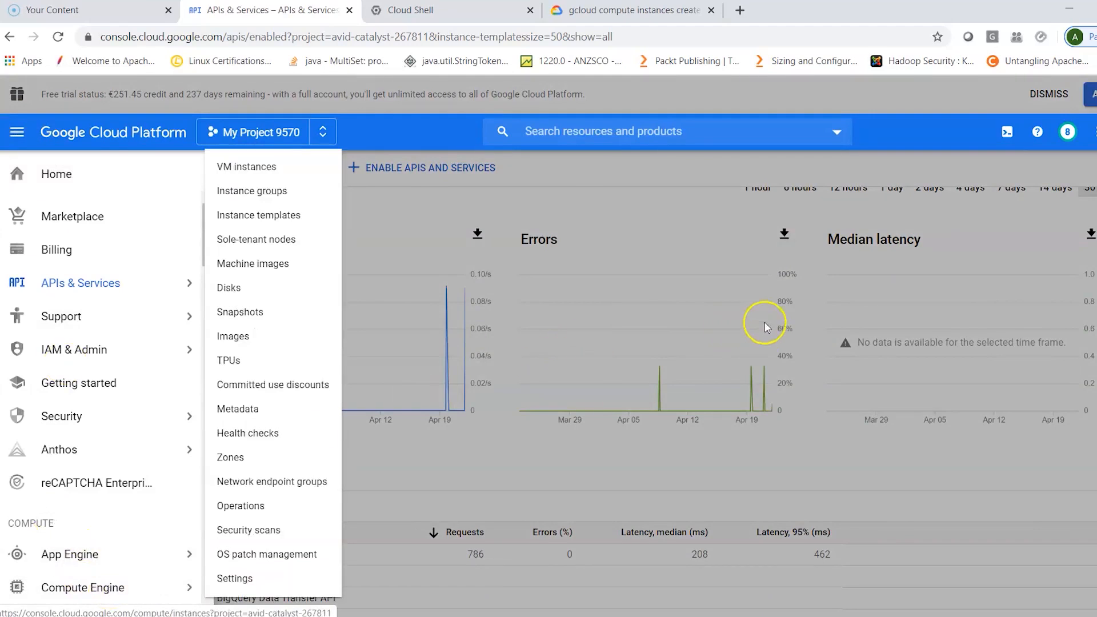
{"action": "left_click", "coordinate": [679, 215]}
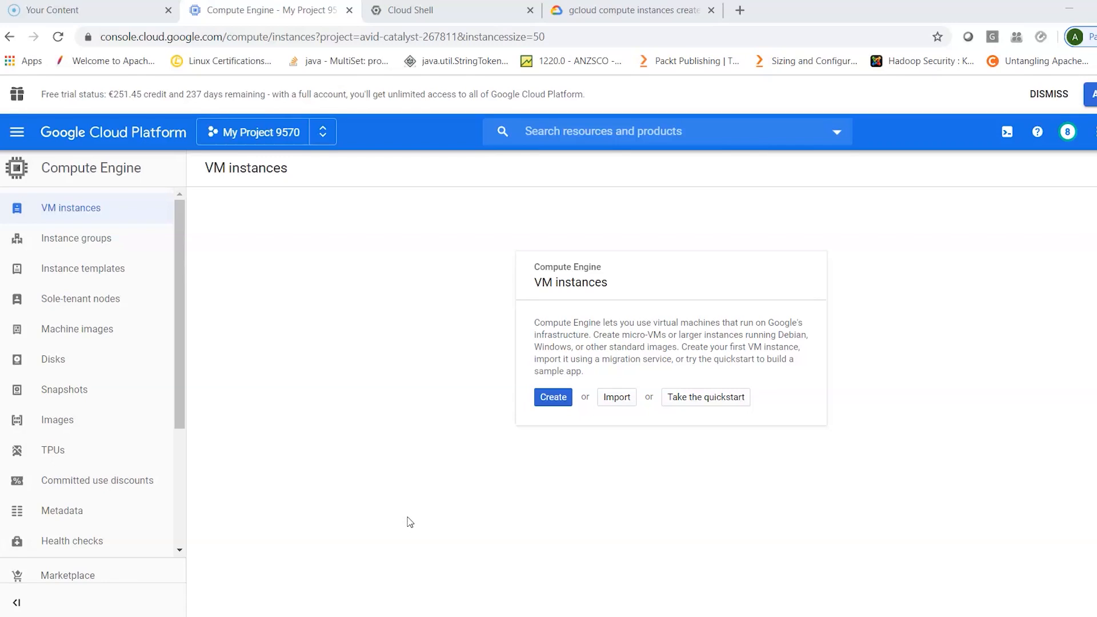
{"action": "left_click", "coordinate": [457, 11]}
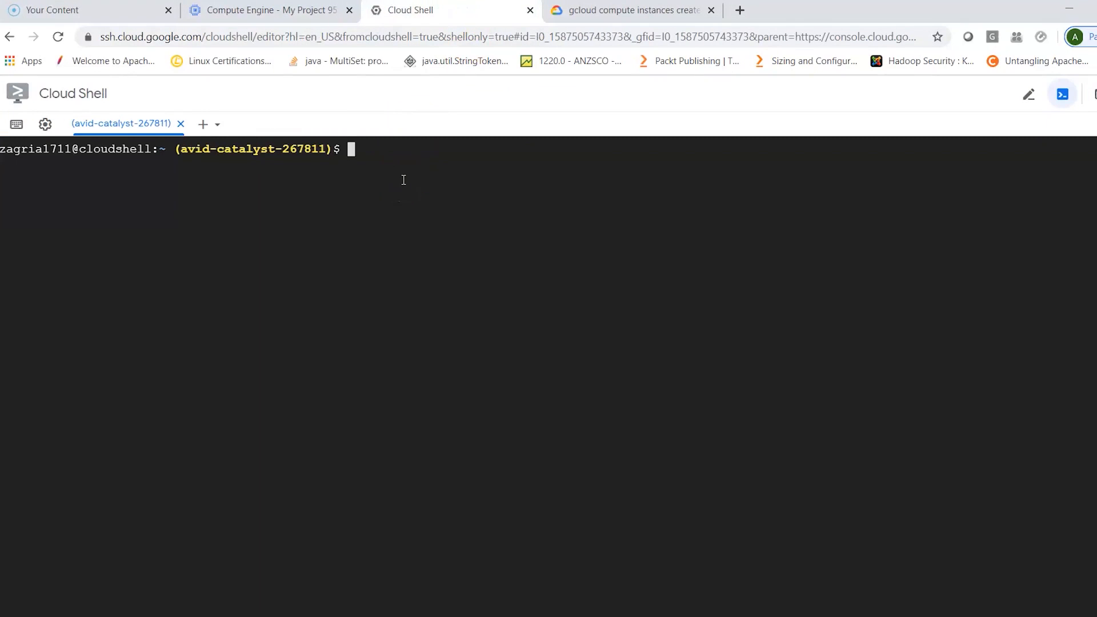
{"action": "left_click", "coordinate": [272, 10]}
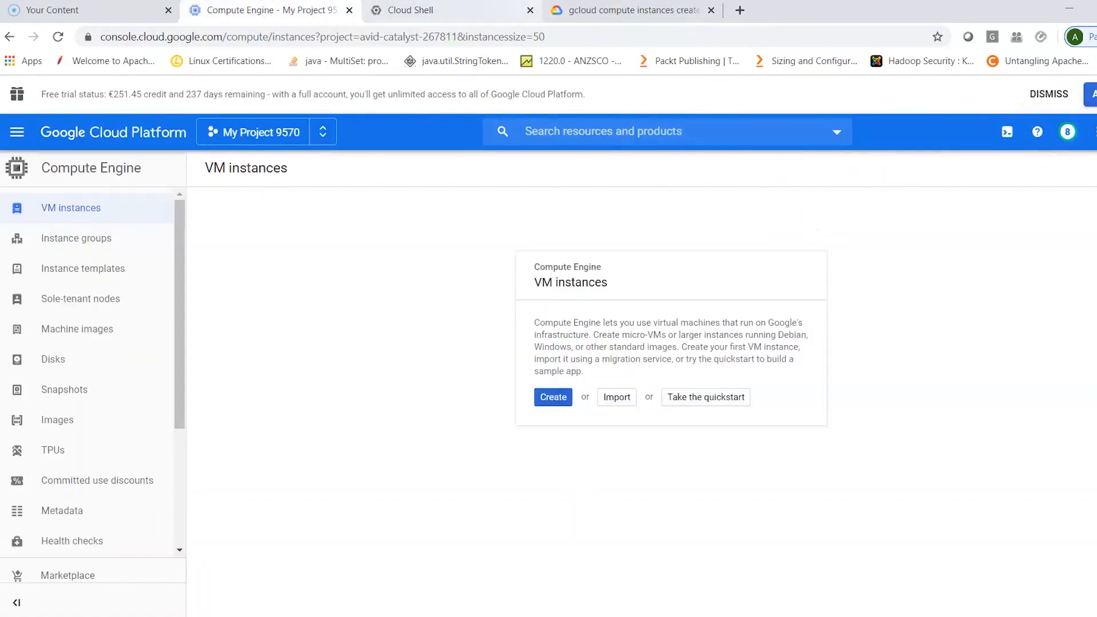
- Switch to Cloud Shell, display the general reference with gcloud help, and exit it
{"action": "left_click", "coordinate": [487, 12]}
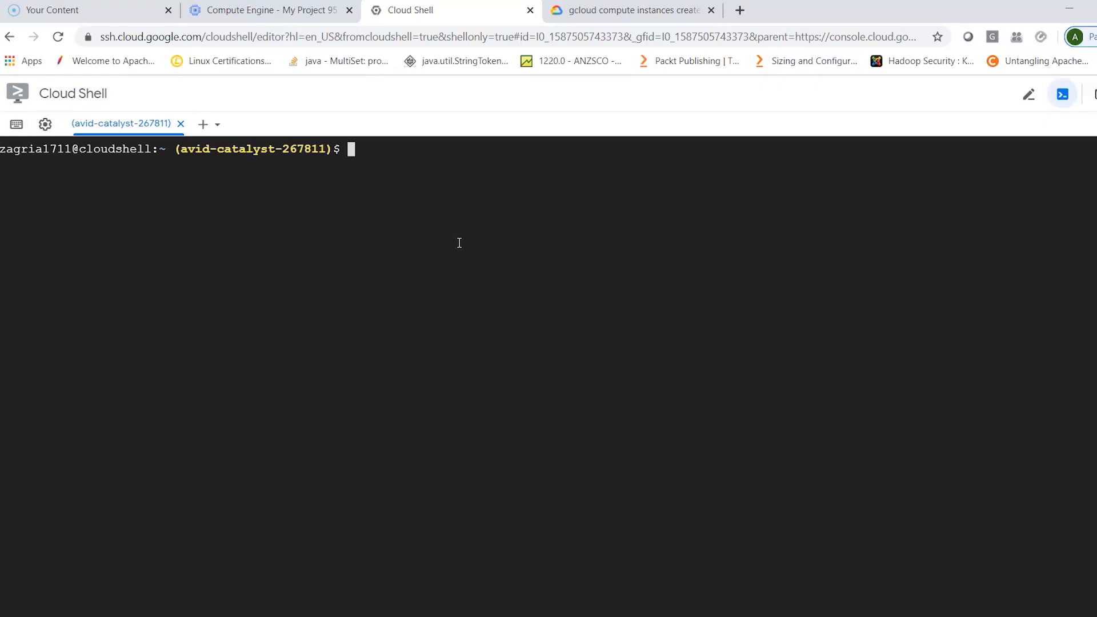
{"action": "type", "text": "gcloud help"}
{"action": "key", "text": "Return"}
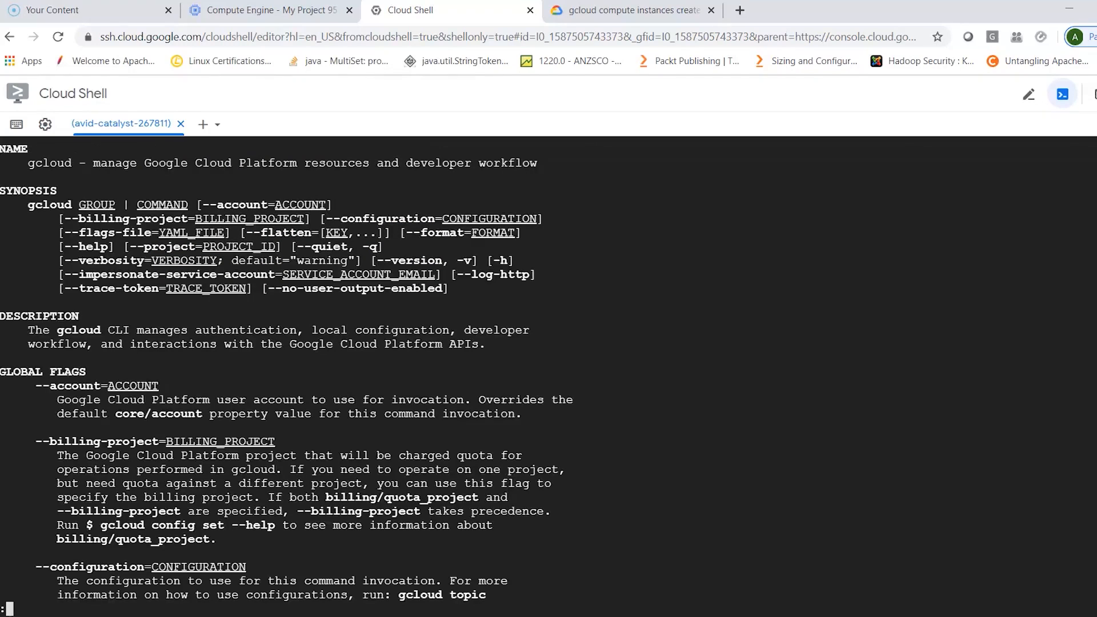
{"action": "key", "text": "q"}
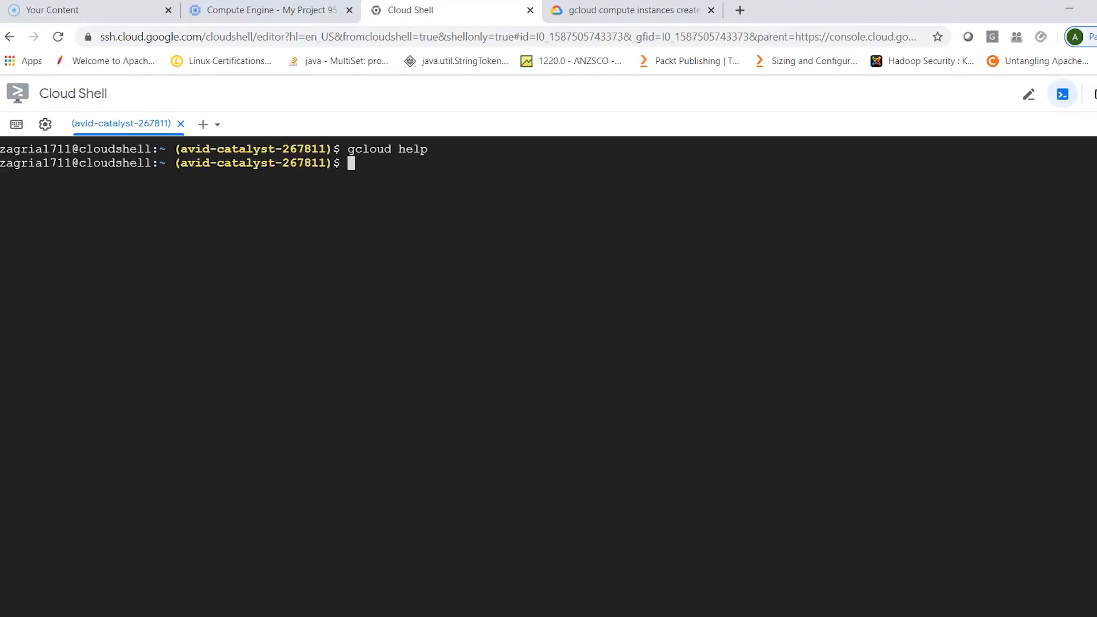
- Read the options for creating VM instances with gcloud compute instances create --help, and exit the help
{"action": "type", "text": "gcloud compu"}
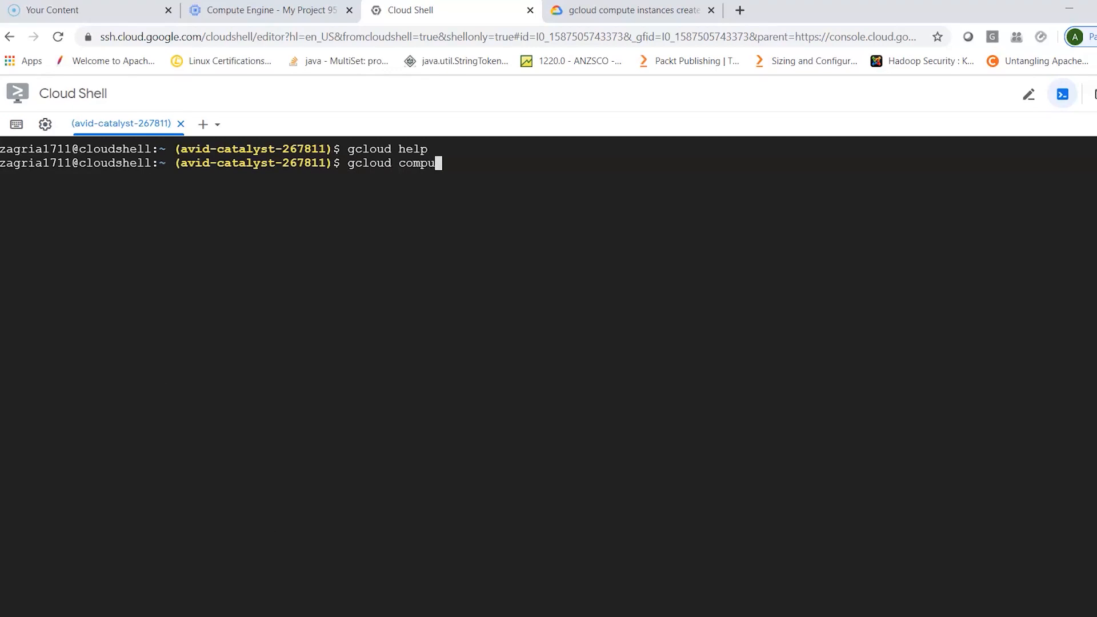
{"action": "type", "text": "te instanc"}
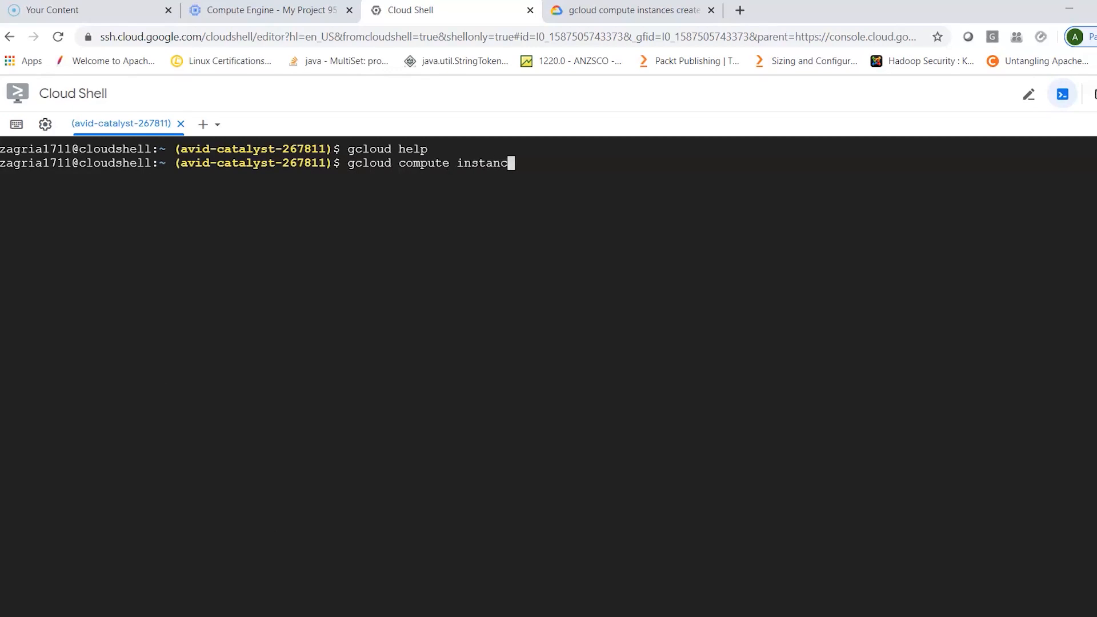
{"action": "type", "text": "es create --help"}
{"action": "key", "text": "Return"}
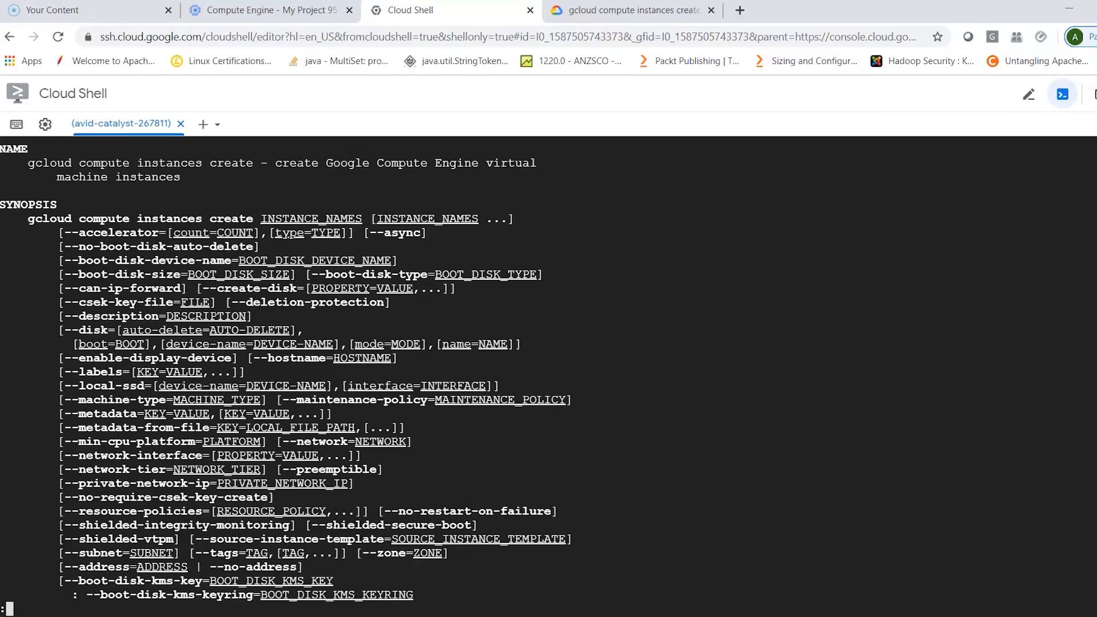
{"action": "key", "text": "q"}
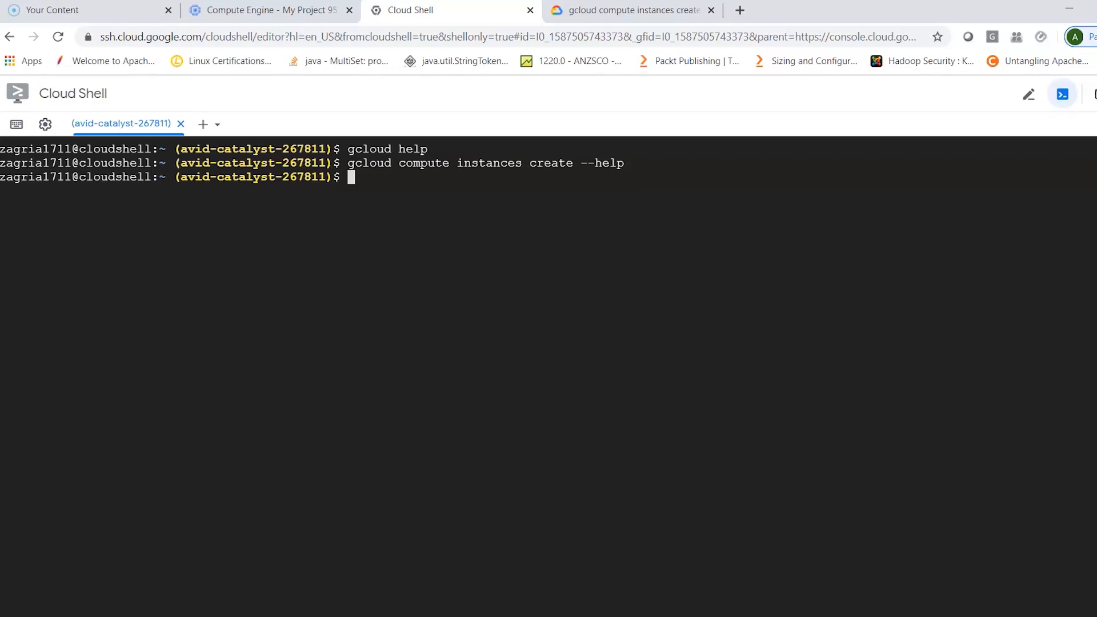
- Enter the command gcloud compute project-info describe --project at the Cloud Shell prompt without running it
{"action": "type", "text": "gcloud compute "}
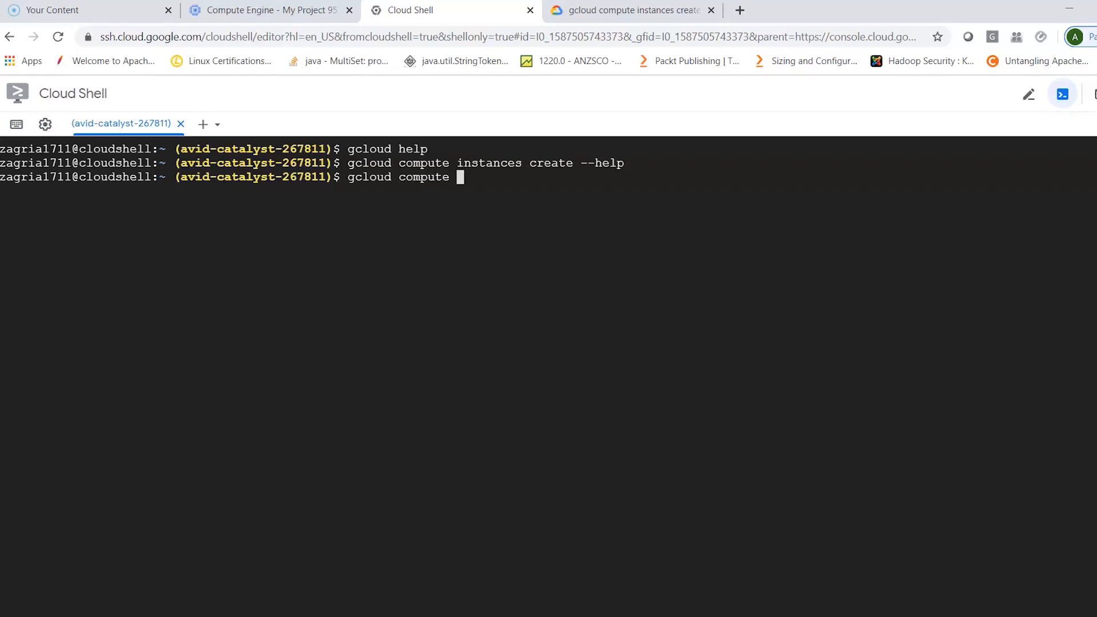
{"action": "type", "text": "project-info describe "}
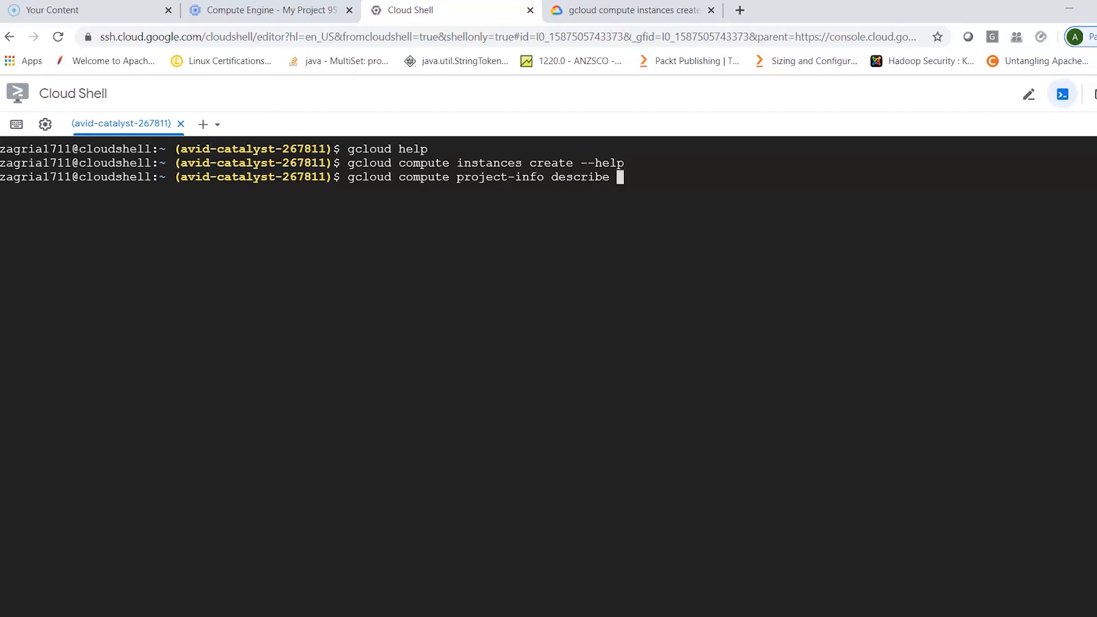
{"action": "type", "text": "--project"}
- Look up My Project 9570 in the Cloud console's project selector and copy its project ID
{"action": "left_click", "coordinate": [276, 10]}
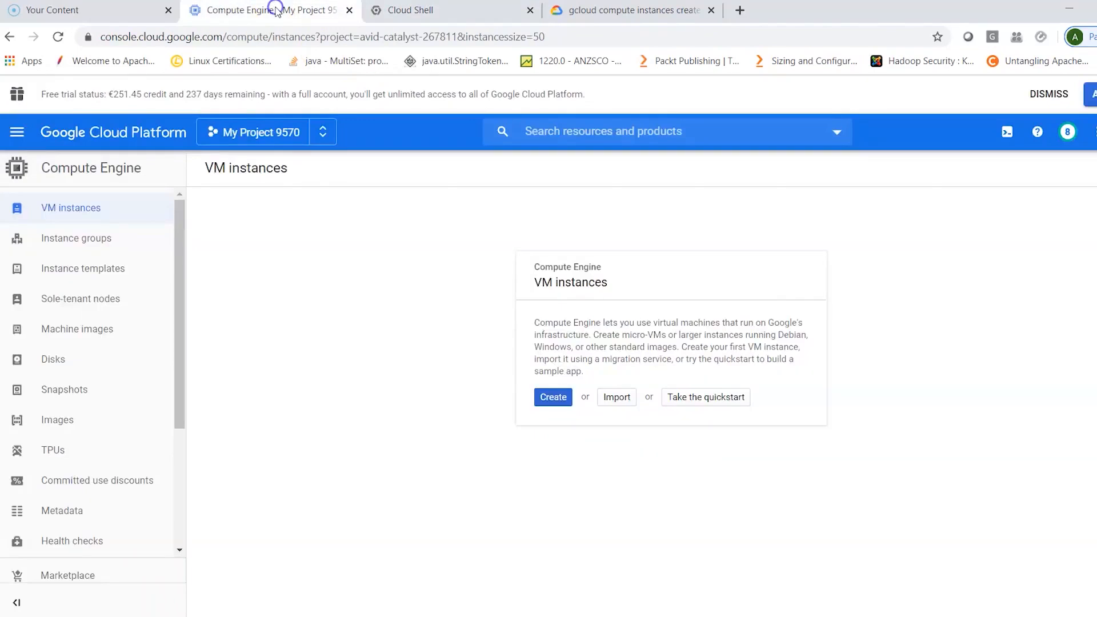
{"action": "left_click", "coordinate": [288, 133]}
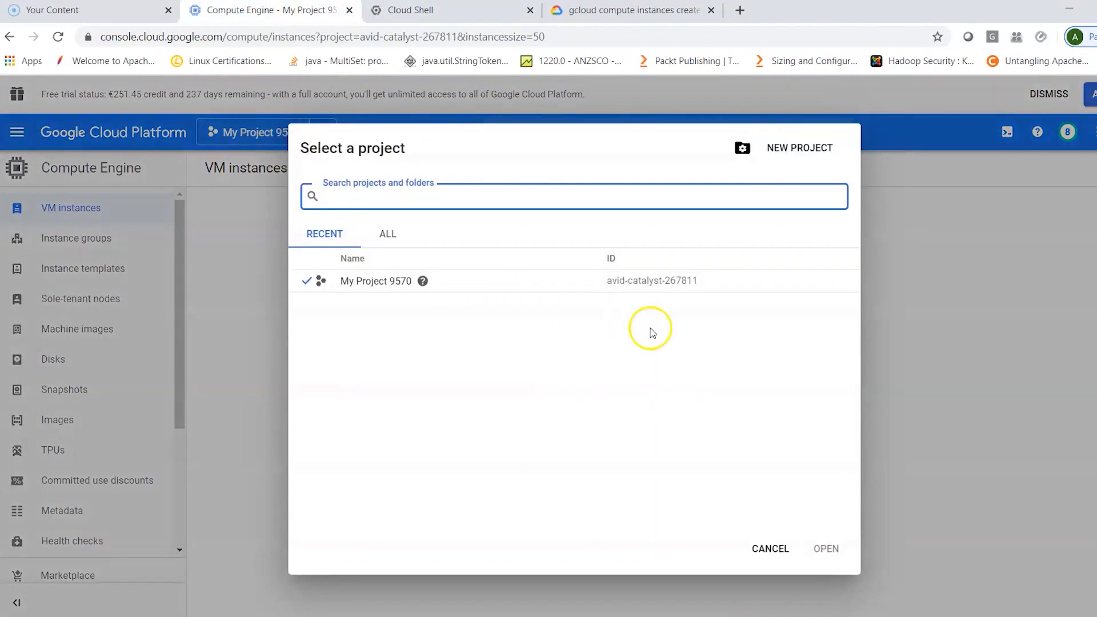
{"action": "left_click_drag", "start_coordinate": [700, 281], "coordinate": [609, 284]}
{"action": "key", "text": "ctrl+c"}
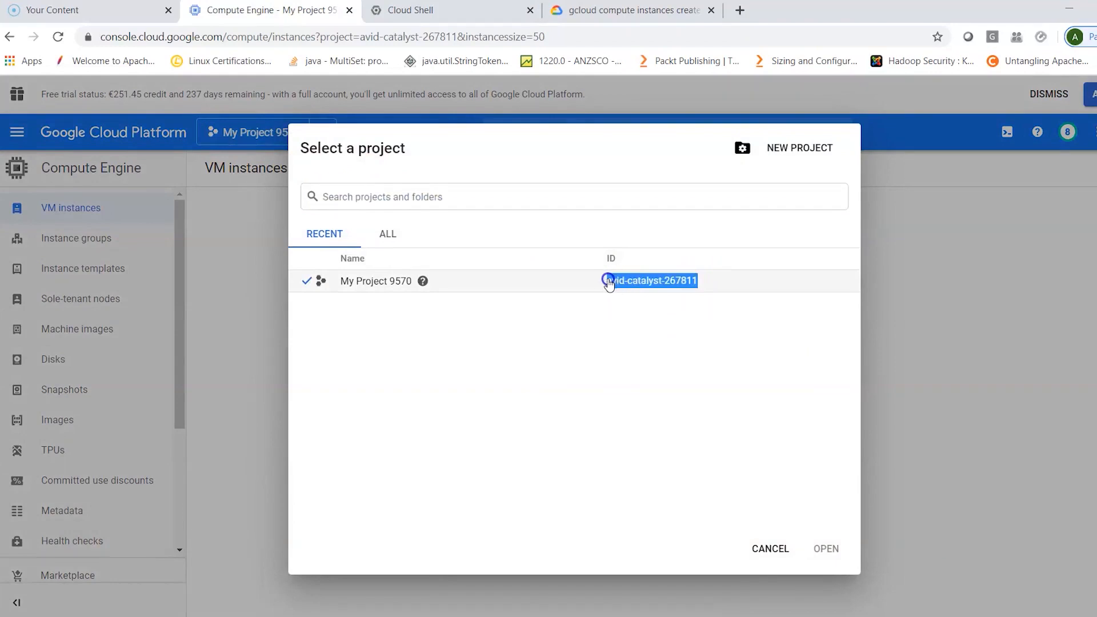
- Complete the project-info describe command in Cloud Shell with project ID avid-catalyst-267811, run it, and look through the listed quotas
{"action": "left_click", "coordinate": [440, 11]}
{"action": "left_click", "coordinate": [742, 168]}
{"action": "left_click", "coordinate": [701, 176]}
{"action": "left_click", "coordinate": [695, 176]}
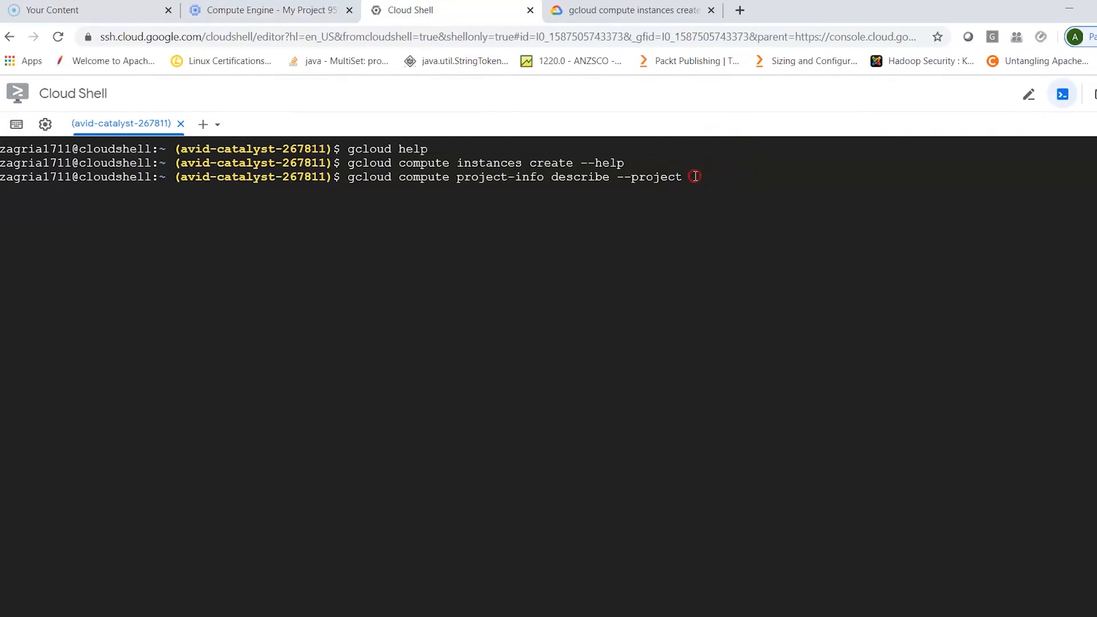
{"action": "left_click", "coordinate": [695, 177]}
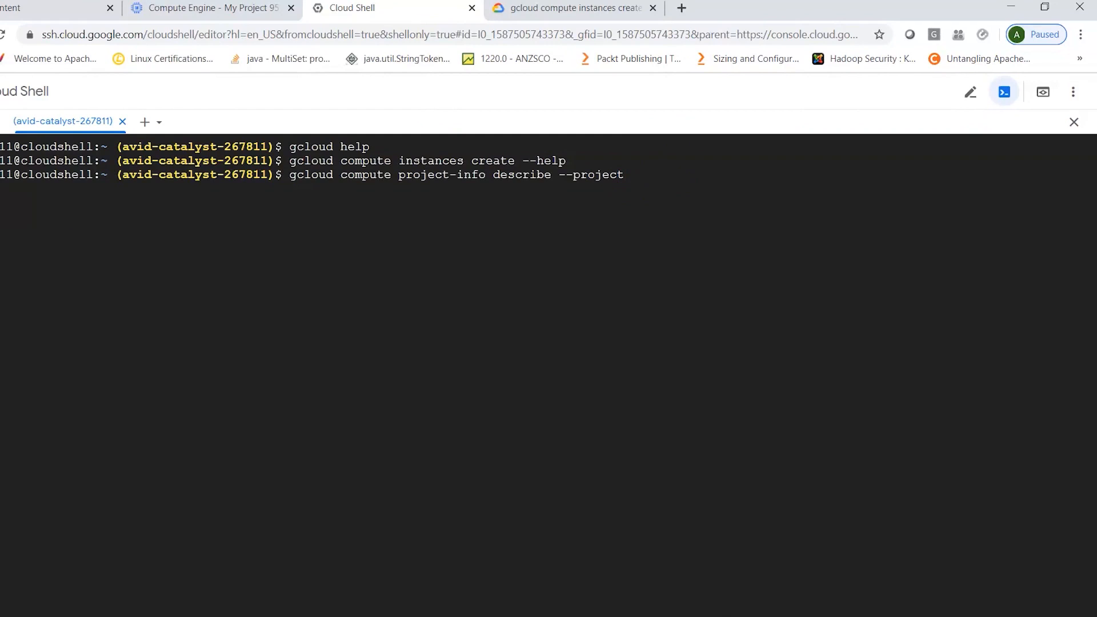
{"action": "key", "text": "ctrl+v"}
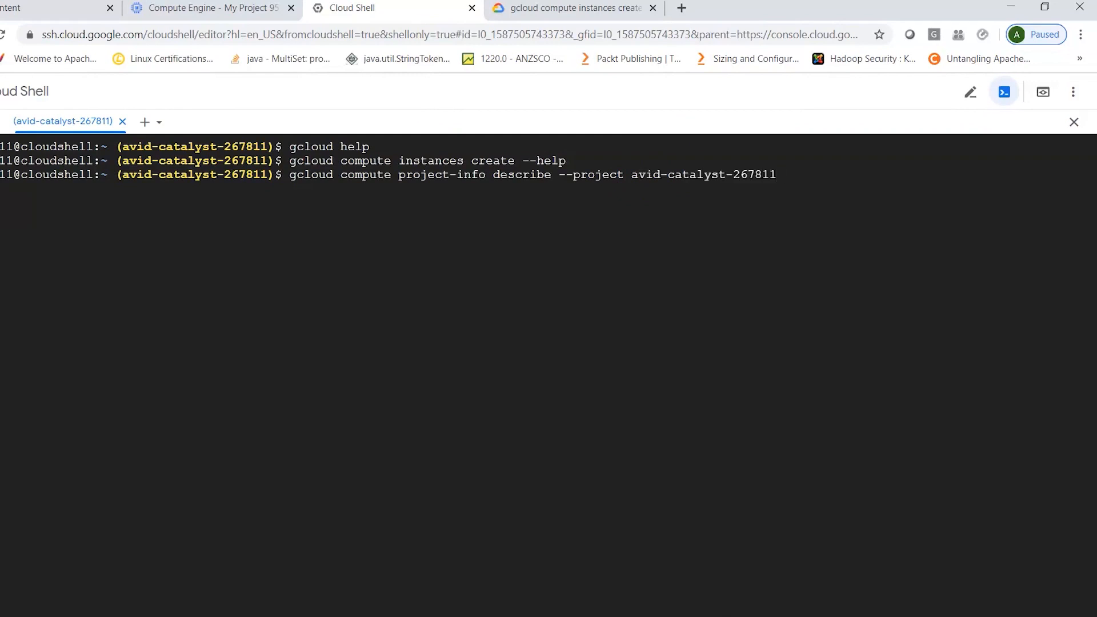
{"action": "key", "text": "Return"}
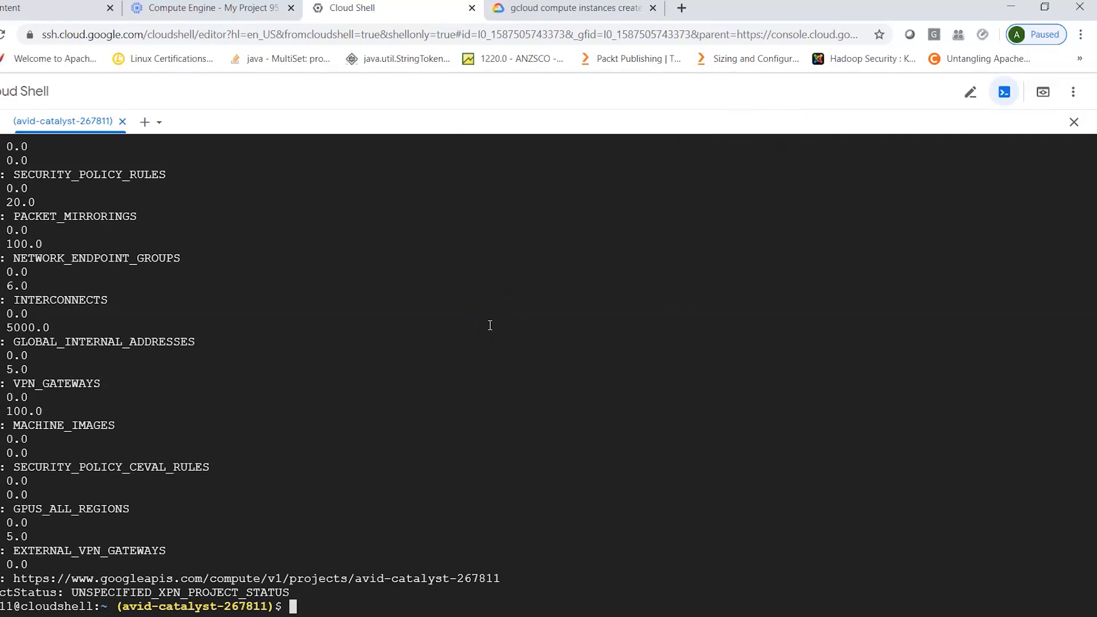
{"action": "scroll", "coordinate": [486, 320], "scroll_direction": "up", "scroll_amount": 5}
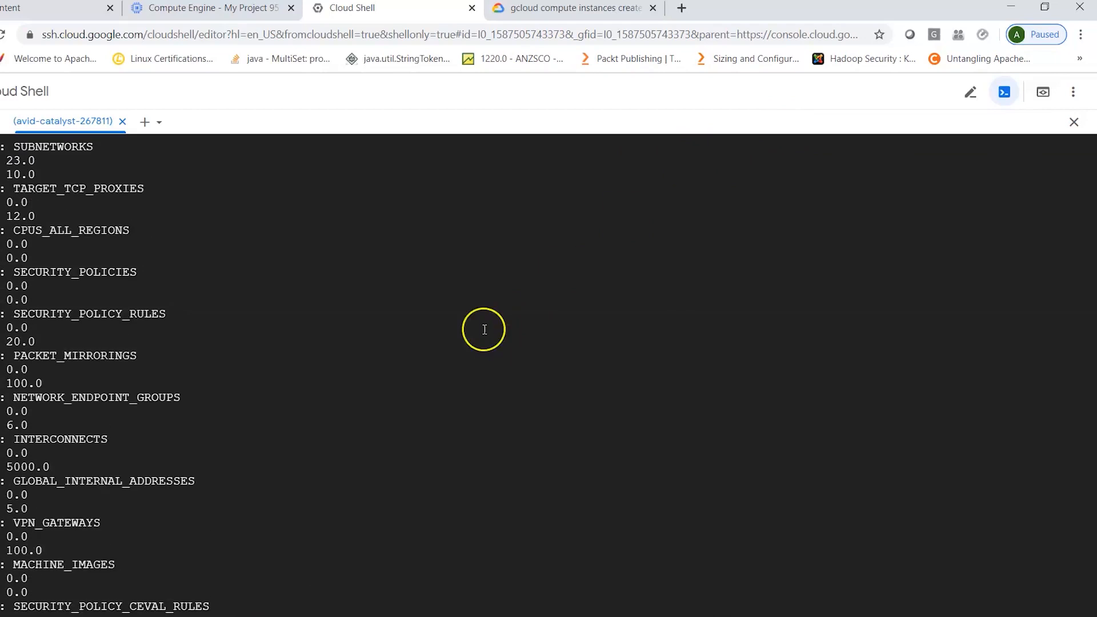
{"action": "scroll", "coordinate": [485, 330], "scroll_direction": "up", "scroll_amount": 10}
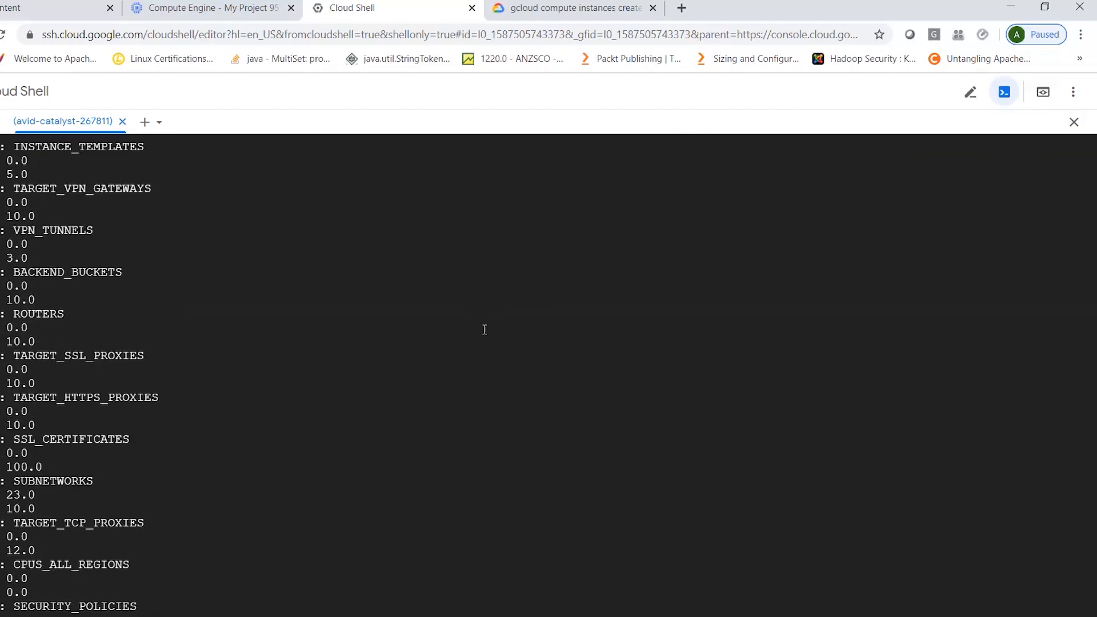
- Review the project-info output from the describe command down to the end of the quota list
{"action": "scroll", "coordinate": [484, 330], "scroll_direction": "up", "scroll_amount": 12}
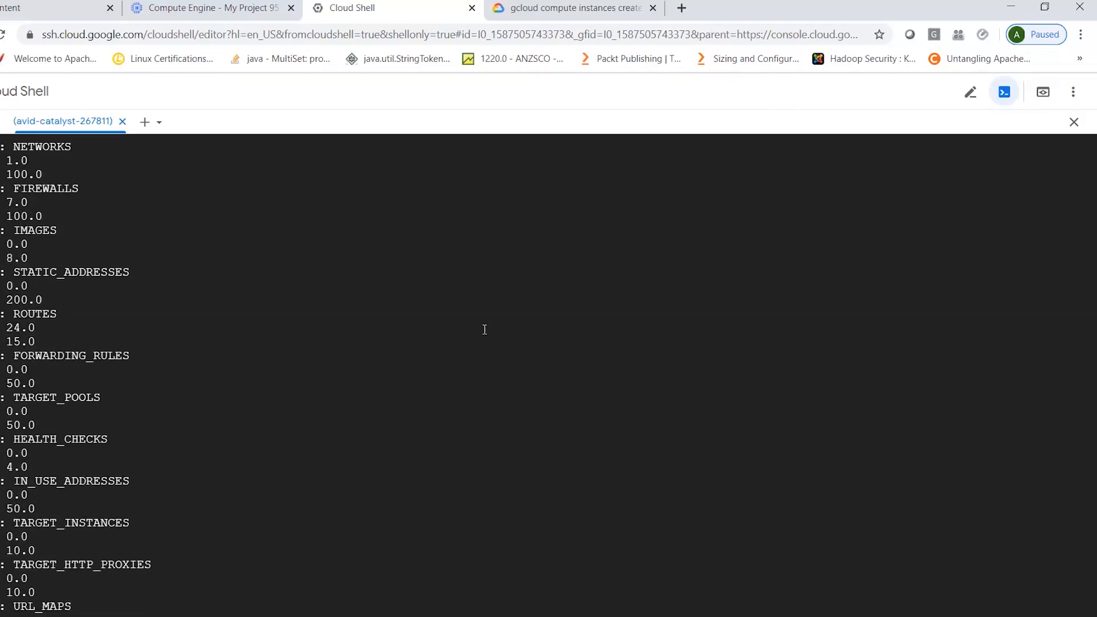
{"action": "scroll", "coordinate": [485, 330], "scroll_direction": "up", "scroll_amount": 3}
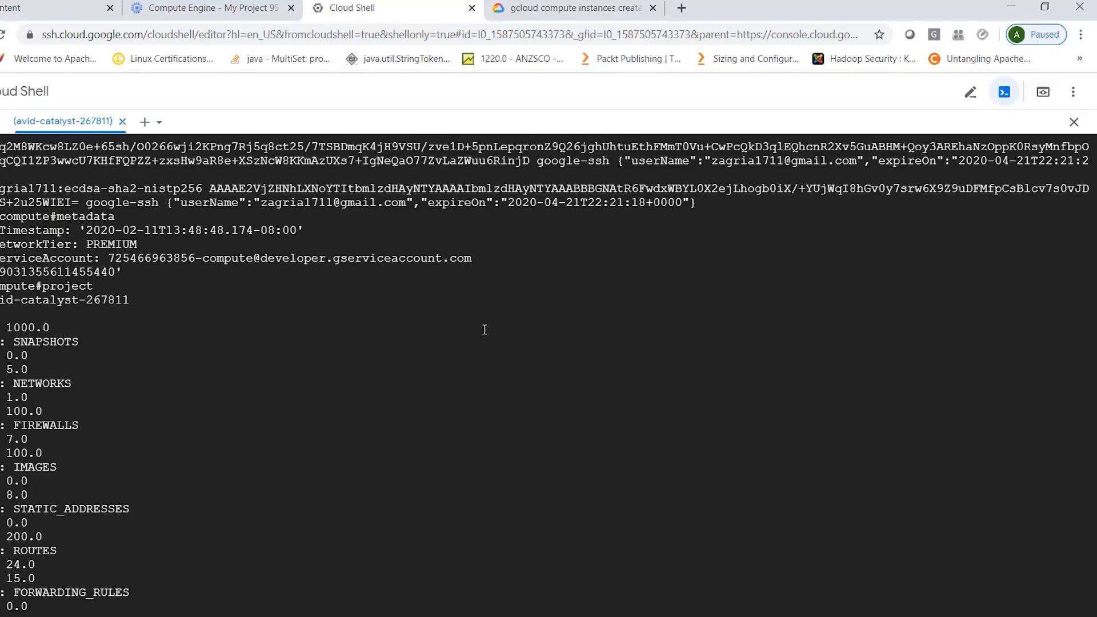
{"action": "scroll", "coordinate": [485, 329], "scroll_direction": "up", "scroll_amount": 4}
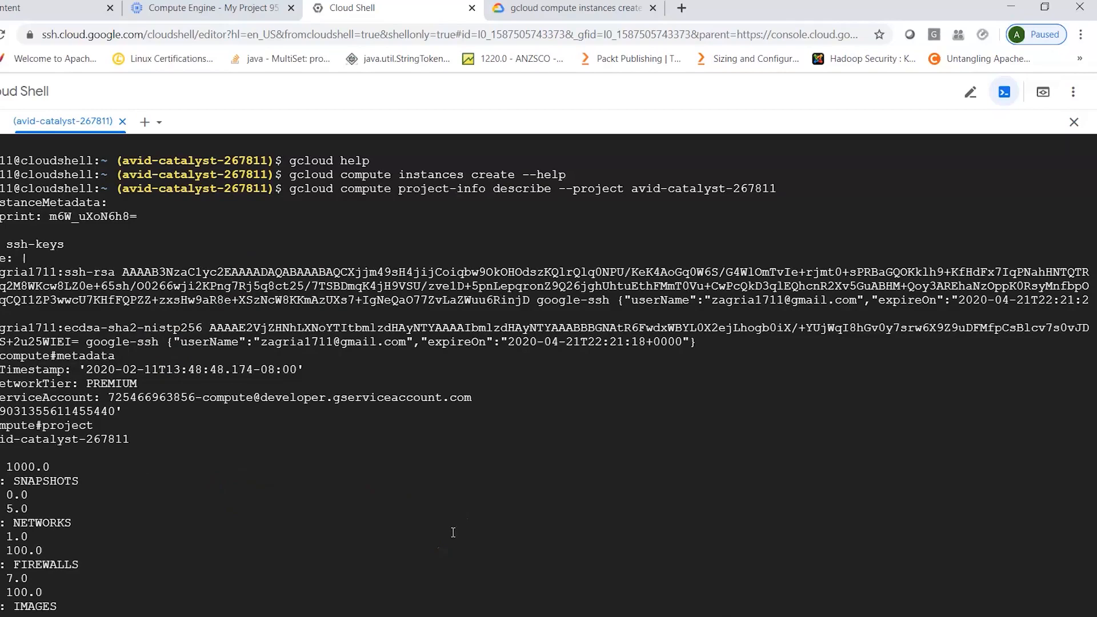
{"action": "scroll", "coordinate": [453, 532], "scroll_direction": "down", "scroll_amount": 20}
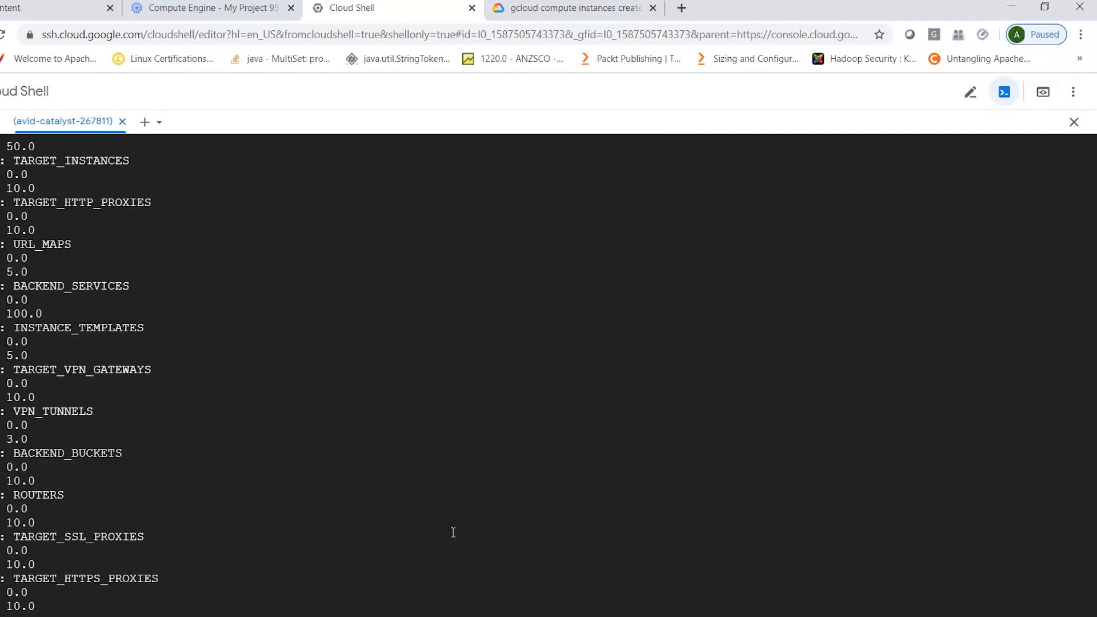
{"action": "scroll", "coordinate": [453, 533], "scroll_direction": "down", "scroll_amount": 7}
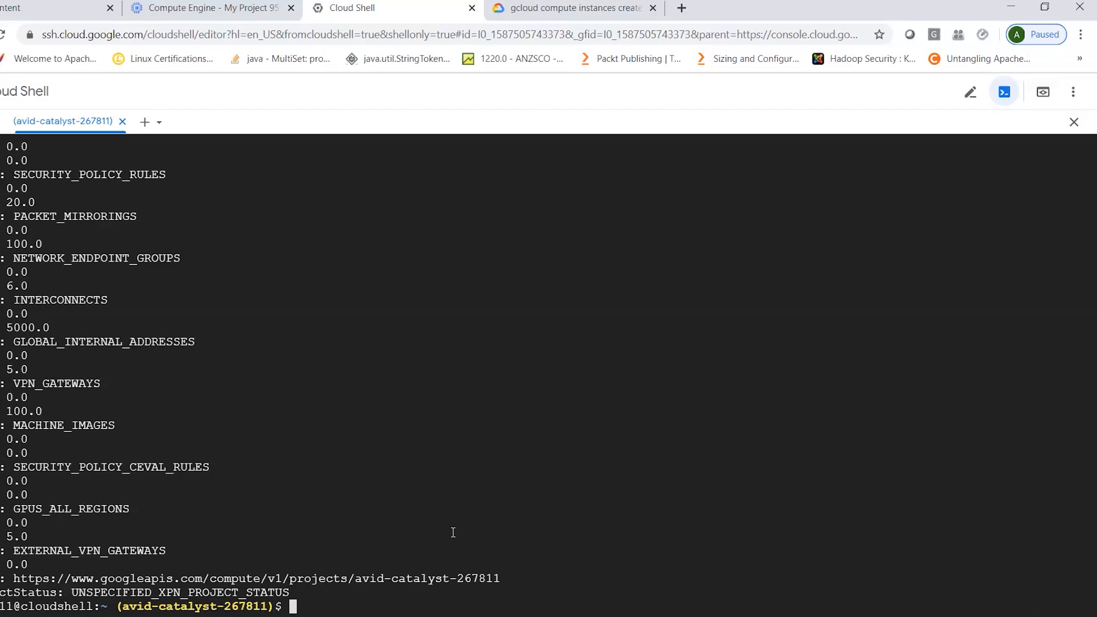
- Rework the previous command into gcloud compute project-info add-metadata --metadata google-compute-default-region=europe-west3 without running it
{"action": "key", "text": "Up"}
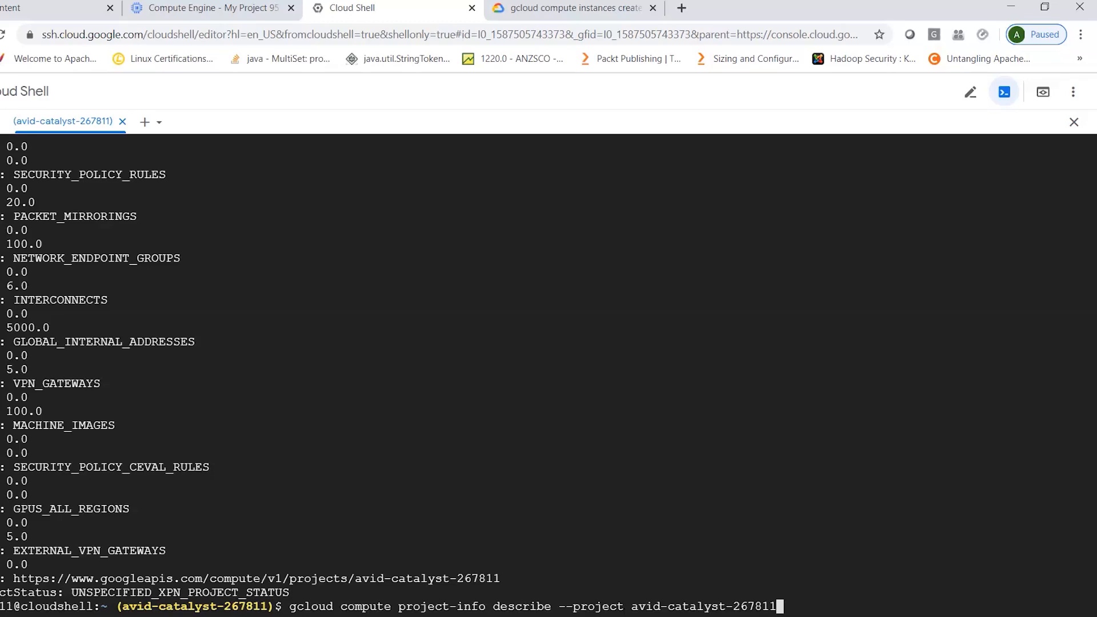
{"action": "key", "text": "BackSpace"}
{"action": "key", "text": "BackSpace"}
{"action": "key", "text": "BackSpace"}
{"action": "key", "text": "BackSpace"}
{"action": "key", "text": "BackSpace"}
{"action": "key", "text": "BackSpace"}
{"action": "key", "text": "BackSpace"}
{"action": "key", "text": "BackSpace"}
{"action": "key", "text": "BackSpace"}
{"action": "key", "text": "BackSpace"}
{"action": "key", "text": "BackSpace"}
{"action": "key", "text": "BackSpace"}
{"action": "key", "text": "BackSpace"}
{"action": "key", "text": "BackSpace"}
{"action": "key", "text": "BackSpace"}
{"action": "key", "text": "BackSpace"}
{"action": "key", "text": "BackSpace"}
{"action": "key", "text": "BackSpace"}
{"action": "key", "text": "BackSpace"}
{"action": "key", "text": "BackSpace"}
{"action": "key", "text": "BackSpace"}
{"action": "key", "text": "BackSpace"}
{"action": "type", "text": "a"}
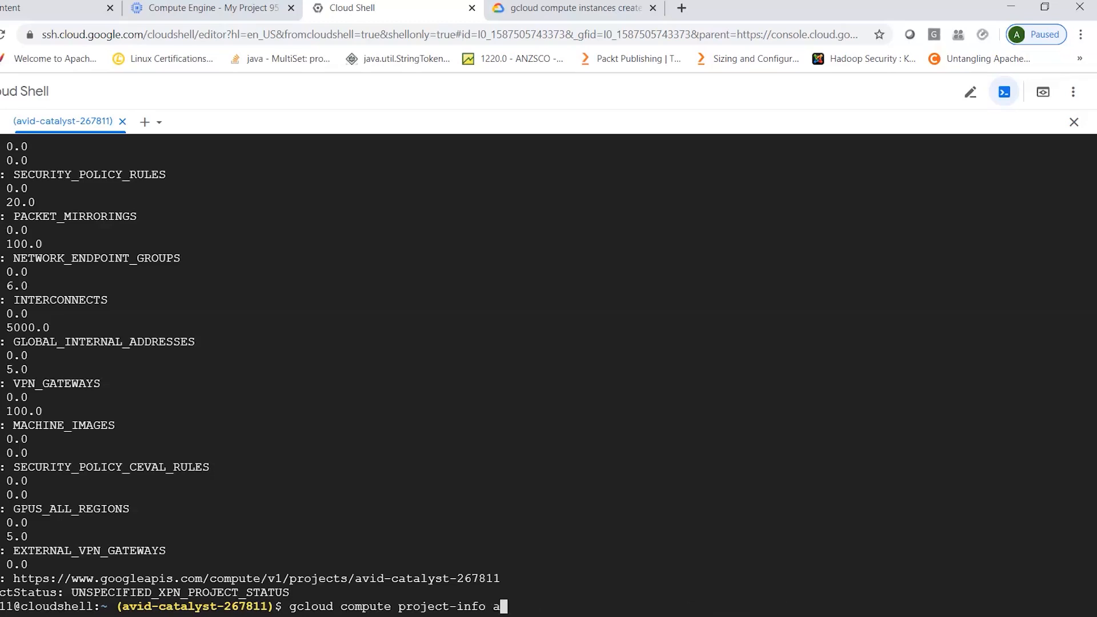
{"action": "type", "text": "dd-metadat"}
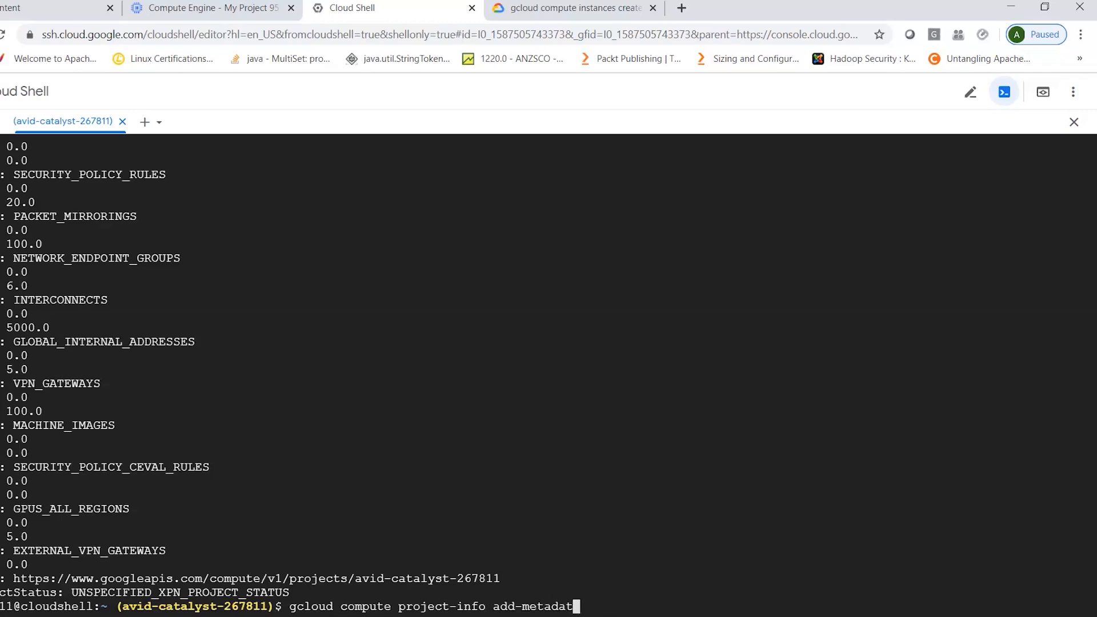
{"action": "type", "text": "a --metadata"}
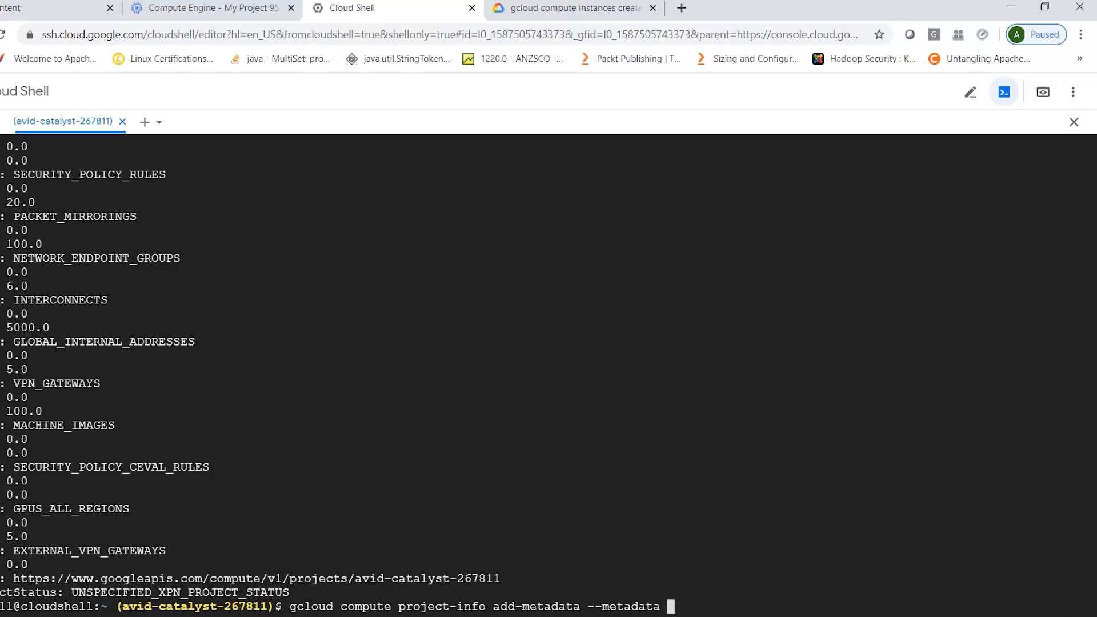
{"action": "type", "text": " google-compute-"}
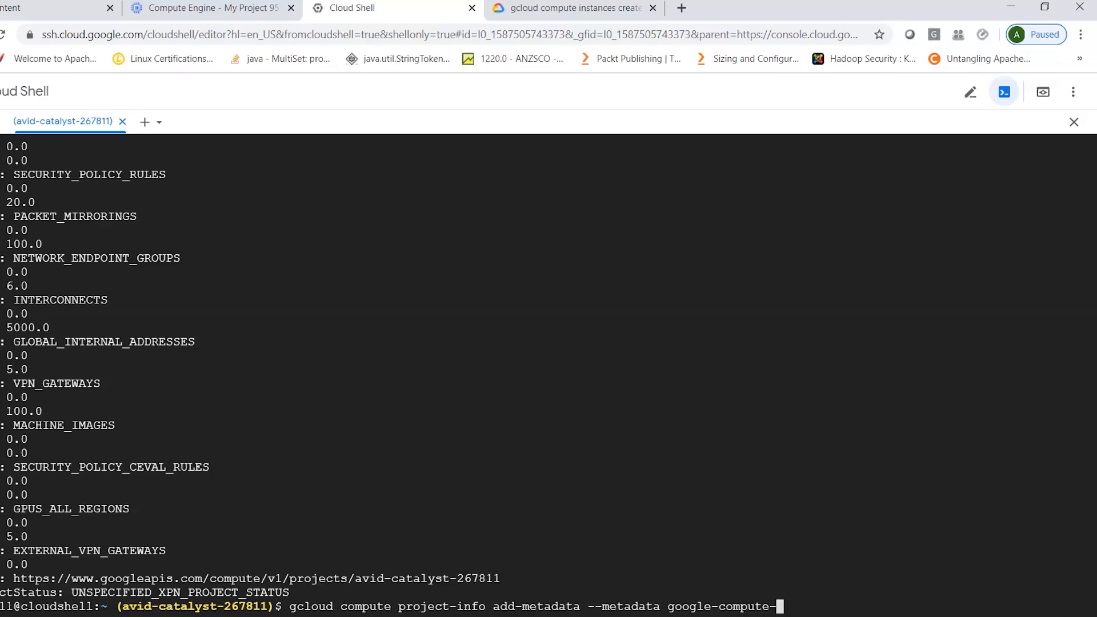
{"action": "type", "text": "default-regio"}
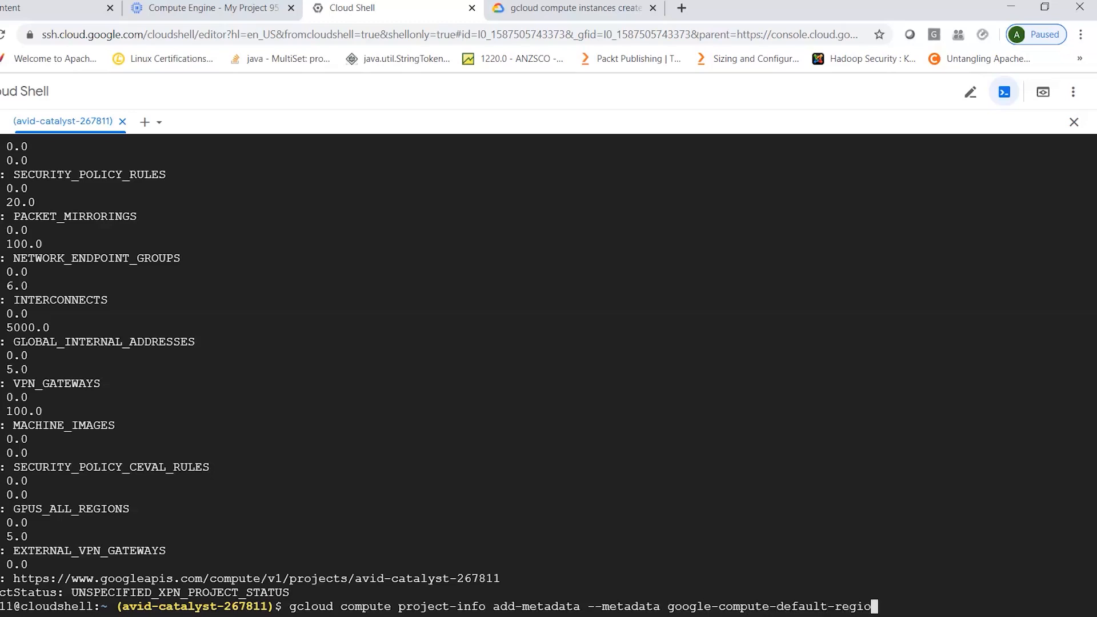
{"action": "type", "text": "n=europe-west3"}
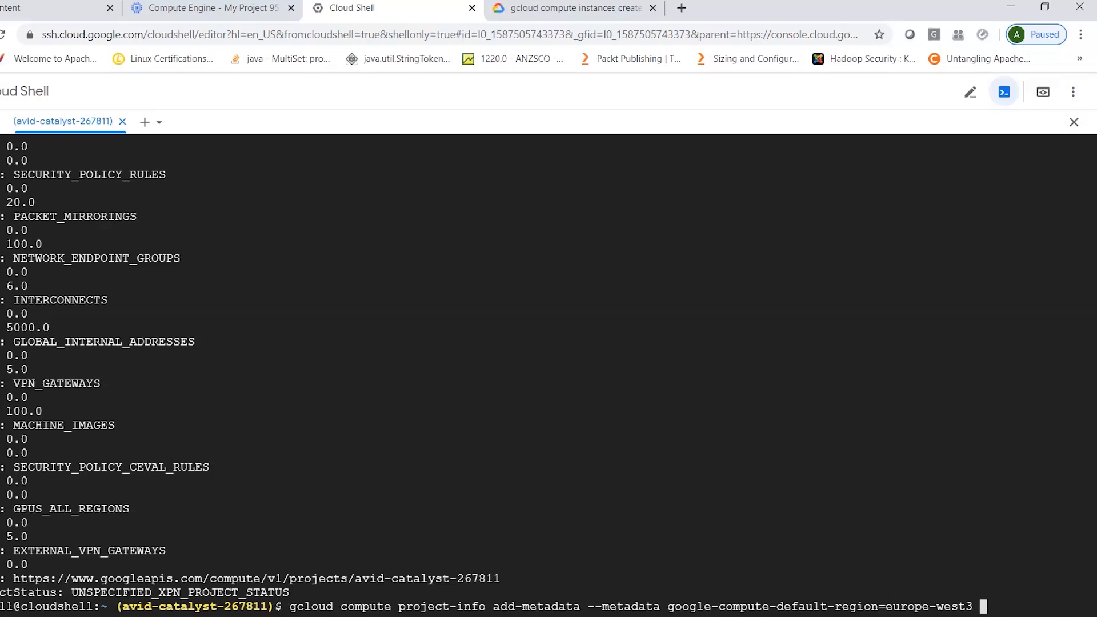
- Try to set the default zone too by appending " ,google-compute-default-zone=europe-west3-a" to the add-metadata command and running it
{"action": "type", "text": ",google-compute"}
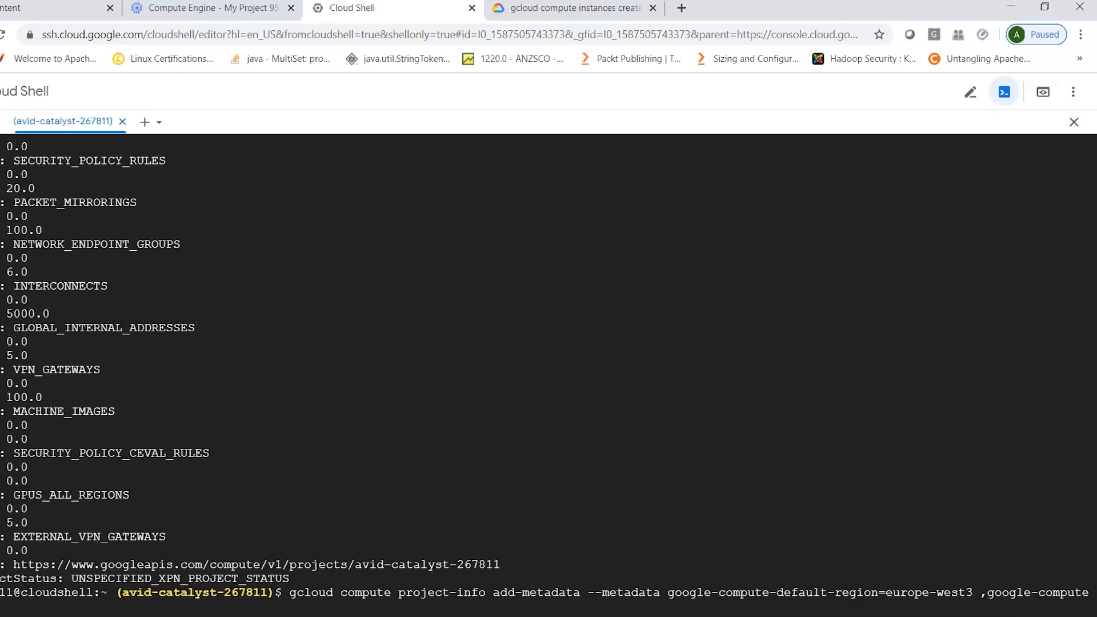
{"action": "type", "text": "-zone=europe-west3"}
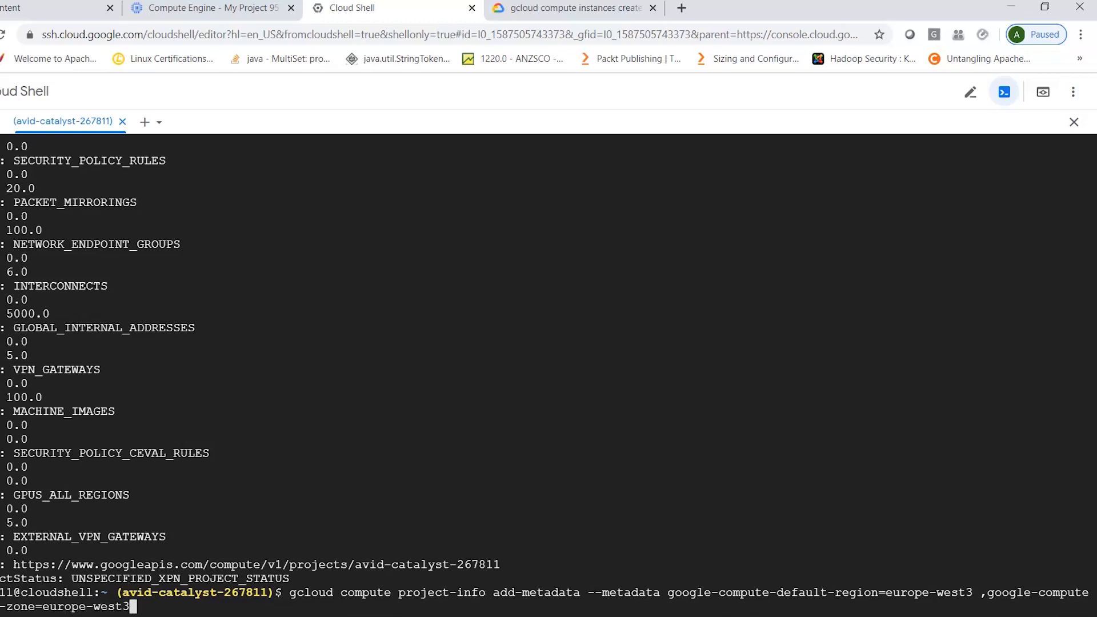
{"action": "type", "text": "-a"}
{"action": "key", "text": "Return"}
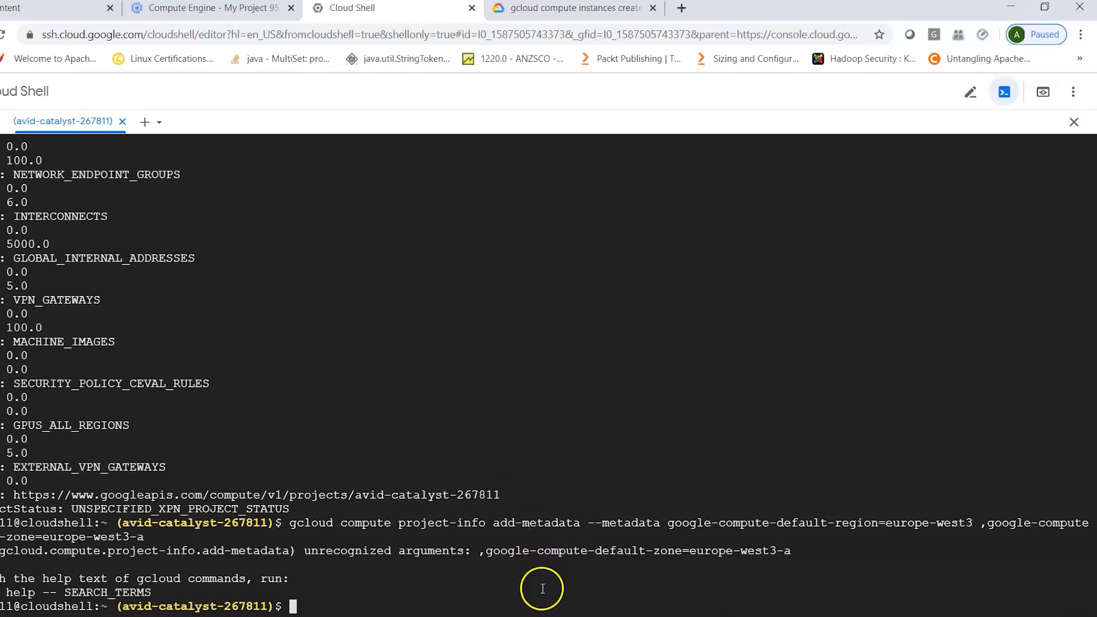
- Try the add-metadata command again with the comma before google-compute-default-zone removed
{"action": "key", "text": "Up"}
{"action": "key", "text": "Left"}
{"action": "key", "text": "Left"}
{"action": "key", "text": "Left"}
{"action": "key", "text": "Left"}
{"action": "key", "text": "Left"}
{"action": "key", "text": "Left"}
{"action": "key", "text": "Left"}
{"action": "key", "text": "Left"}
{"action": "key", "text": "Left"}
{"action": "key", "text": "Left"}
{"action": "key", "text": "Left"}
{"action": "key", "text": "Left"}
{"action": "key", "text": "Left"}
{"action": "key", "text": "Left"}
{"action": "key", "text": "Left"}
{"action": "key", "text": "Left"}
{"action": "key", "text": "Left"}
{"action": "key", "text": "Left"}
{"action": "key", "text": "Left"}
{"action": "key", "text": "Left"}
{"action": "key", "text": "Left"}
{"action": "key", "text": "Left"}
{"action": "key", "text": "Left"}
{"action": "key", "text": "Left"}
{"action": "key", "text": "Left"}
{"action": "key", "text": "Left"}
{"action": "key", "text": "Left"}
{"action": "key", "text": "Left"}
{"action": "key", "text": "Left"}
{"action": "key", "text": "Left"}
{"action": "key", "text": "Left"}
{"action": "key", "text": "Left"}
{"action": "key", "text": "Left"}
{"action": "key", "text": "Left"}
{"action": "key", "text": "BackSpace"}
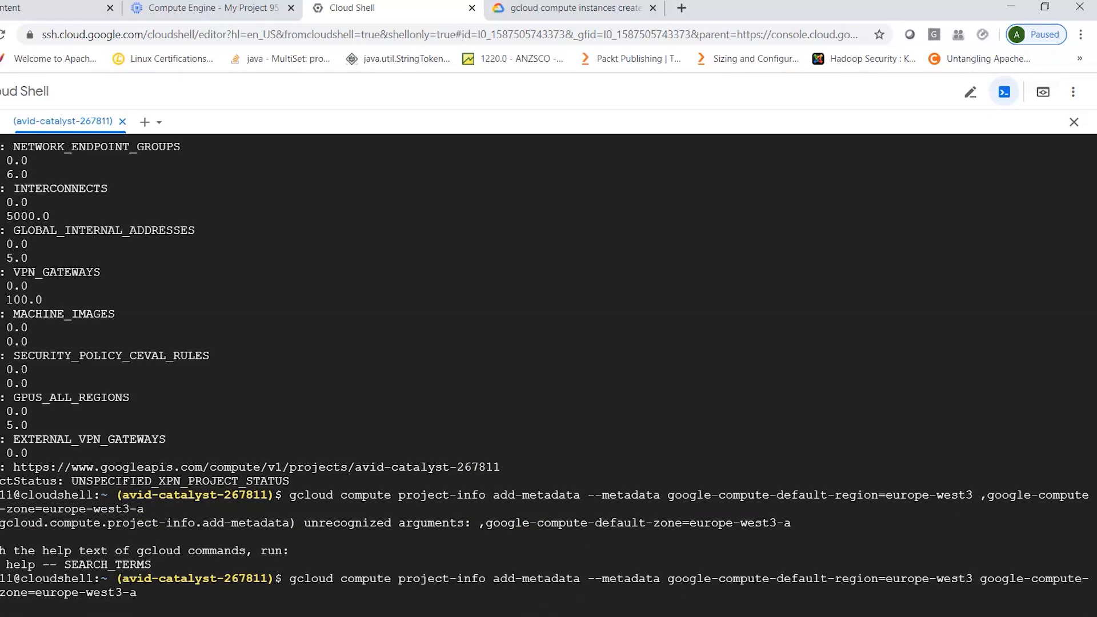
{"action": "key", "text": "Return"}
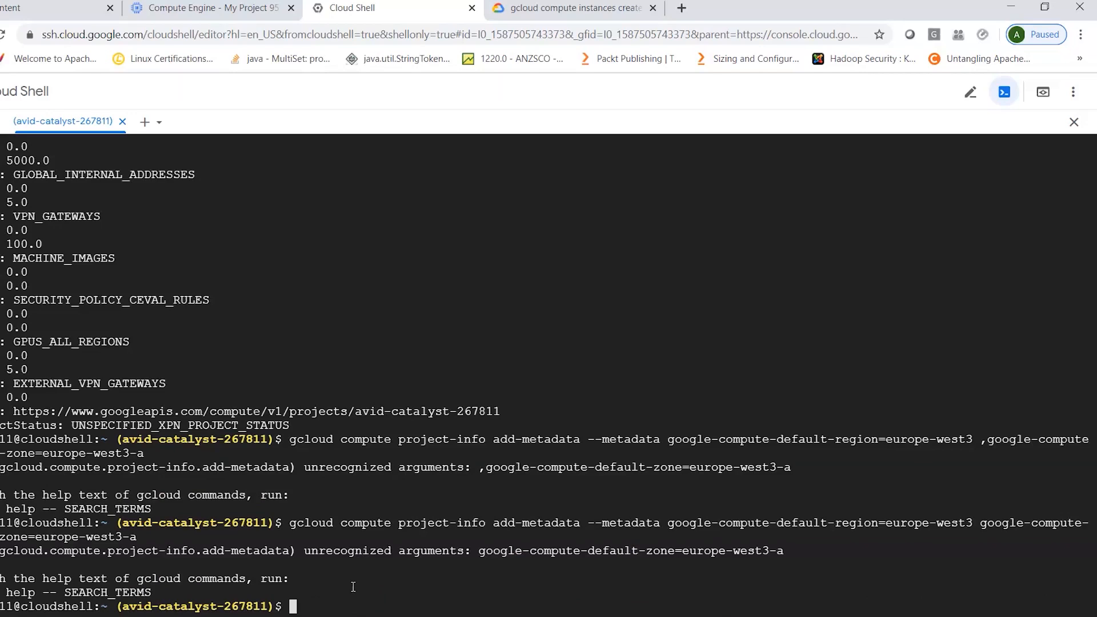
- Run gcloud init, re-initialize the current Cloud Shell configuration with choice 1, and pick the existing account with choice 1
{"action": "type", "text": "gcloud init"}
{"action": "key", "text": "Return"}
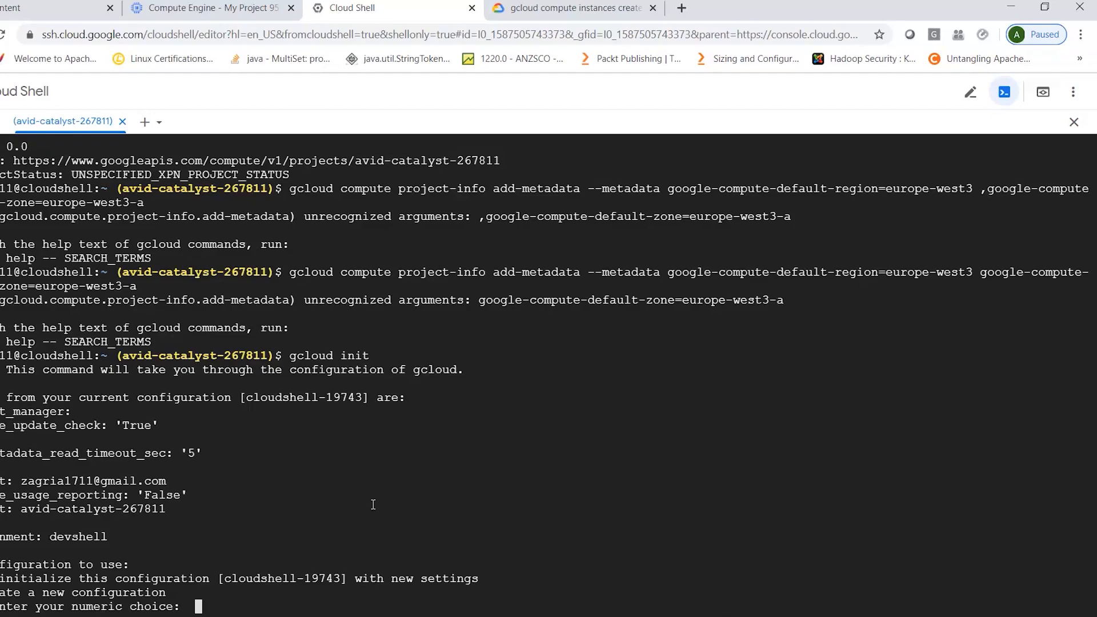
{"action": "type", "text": "1"}
{"action": "key", "text": "Return"}
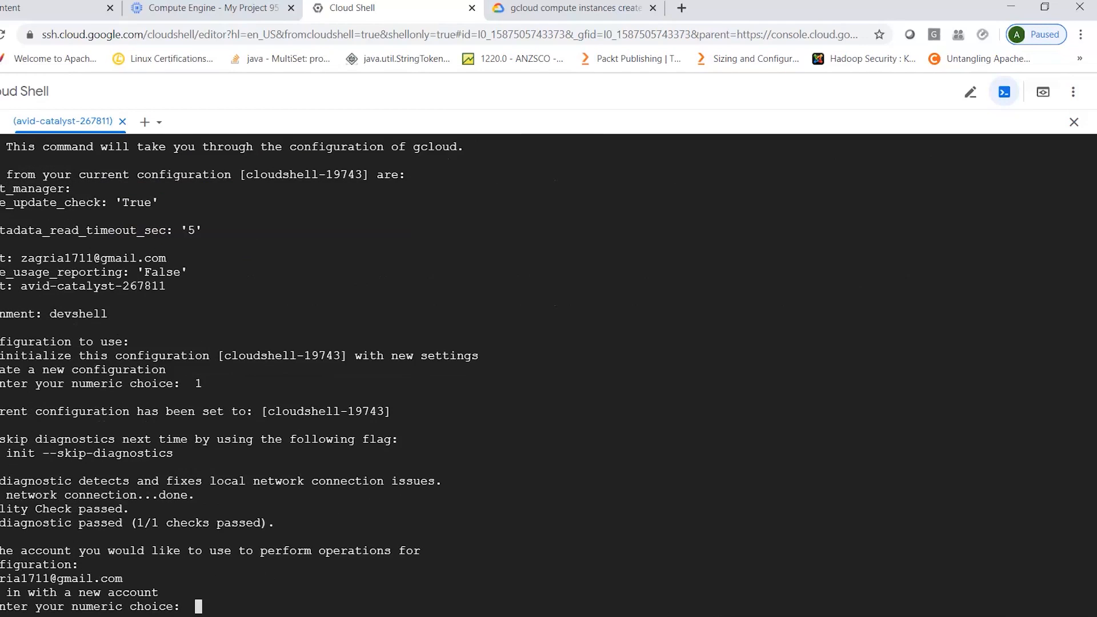
{"action": "type", "text": "1"}
{"action": "key", "text": "Return"}
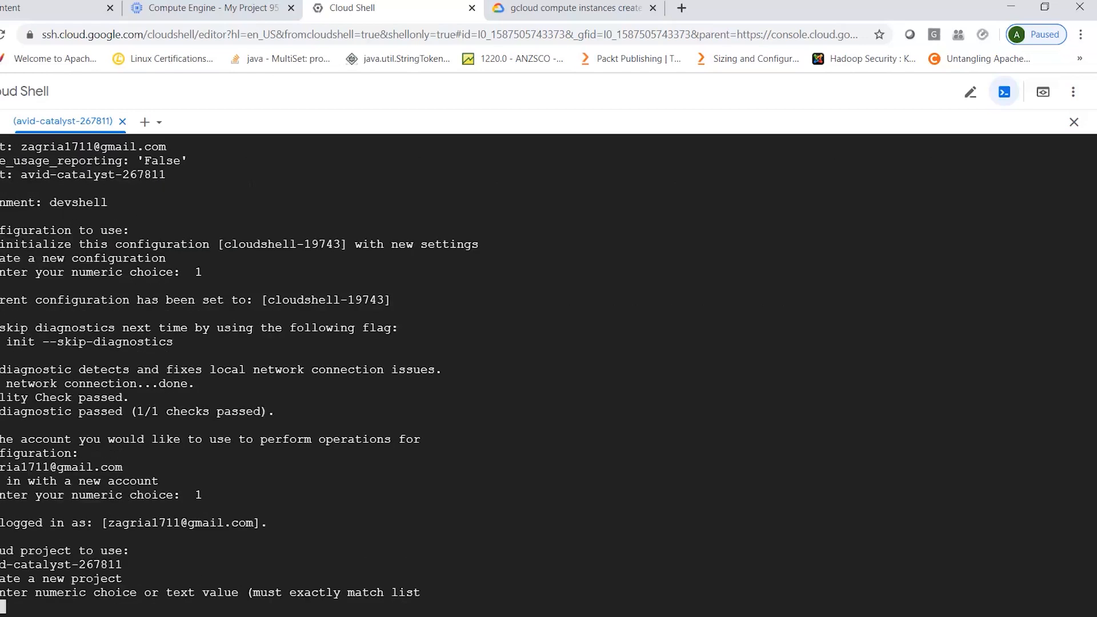
- Choose project avid-catalyst-267811 with choice 1, agree to configure a default region and zone, and select europe-west3-a with choice 21
{"action": "type", "text": "1"}
{"action": "key", "text": "Return"}
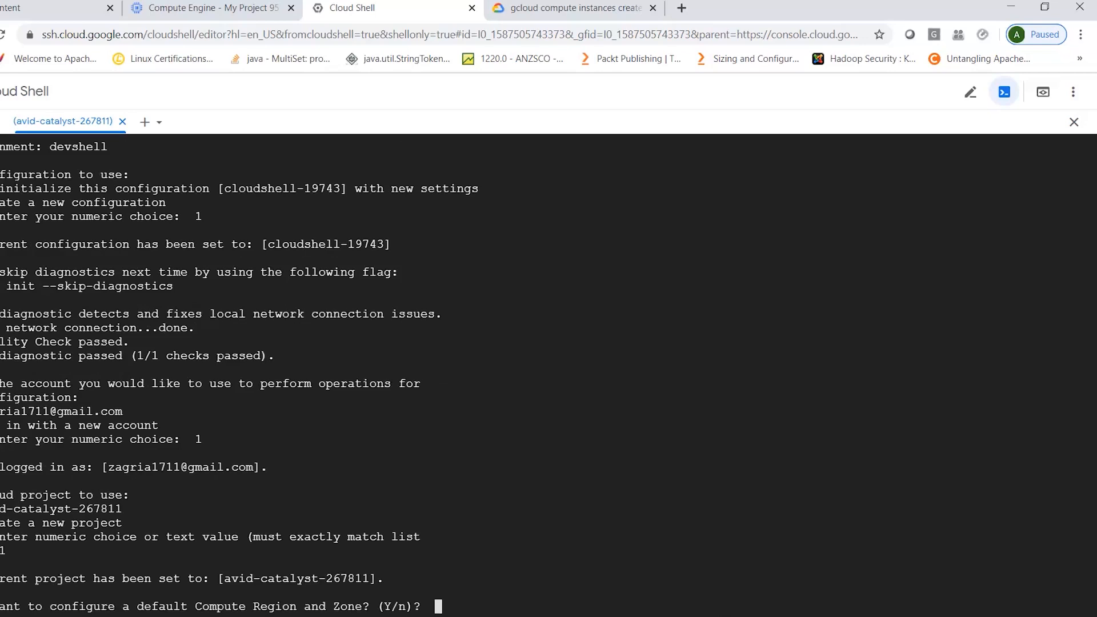
{"action": "type", "text": "Y"}
{"action": "key", "text": "Return"}
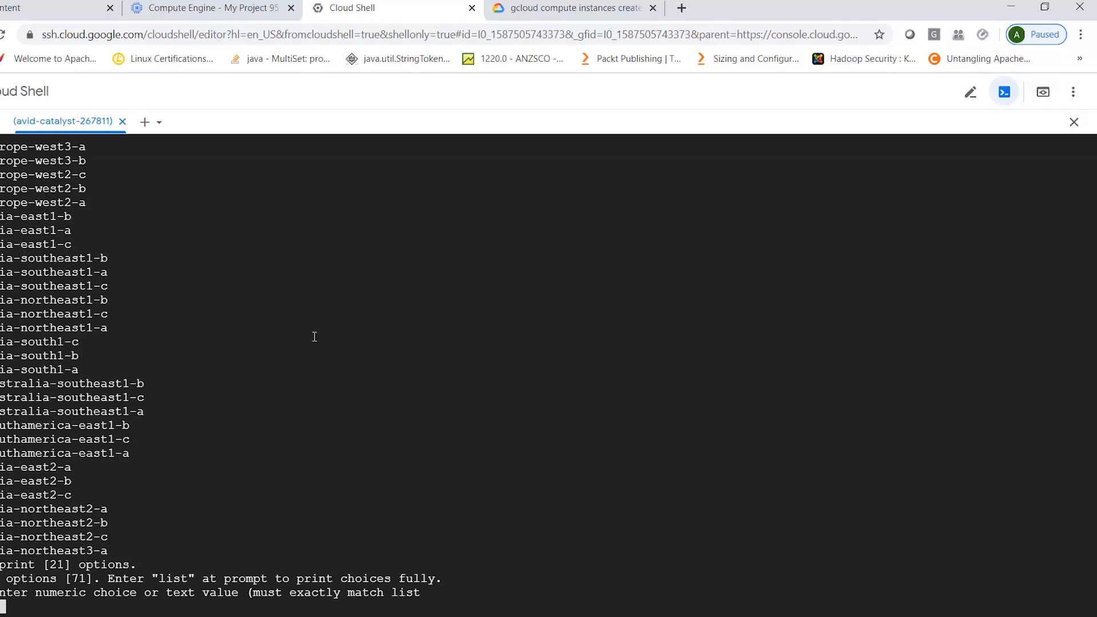
{"action": "type", "text": "21"}
{"action": "key", "text": "Return"}
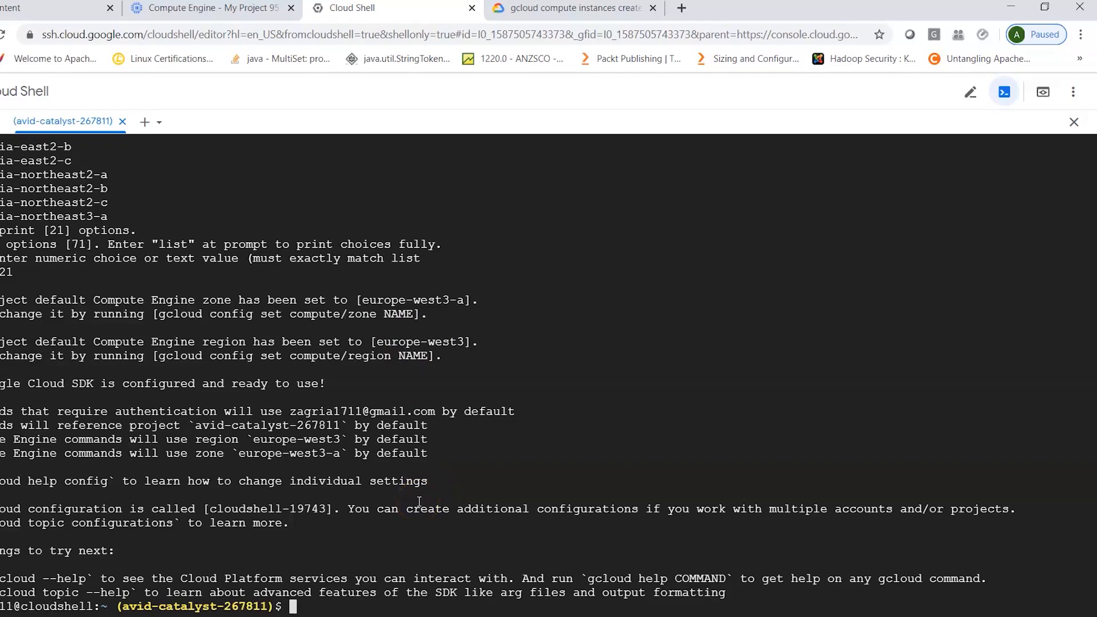
{"action": "type", "text": "gcloud init"}
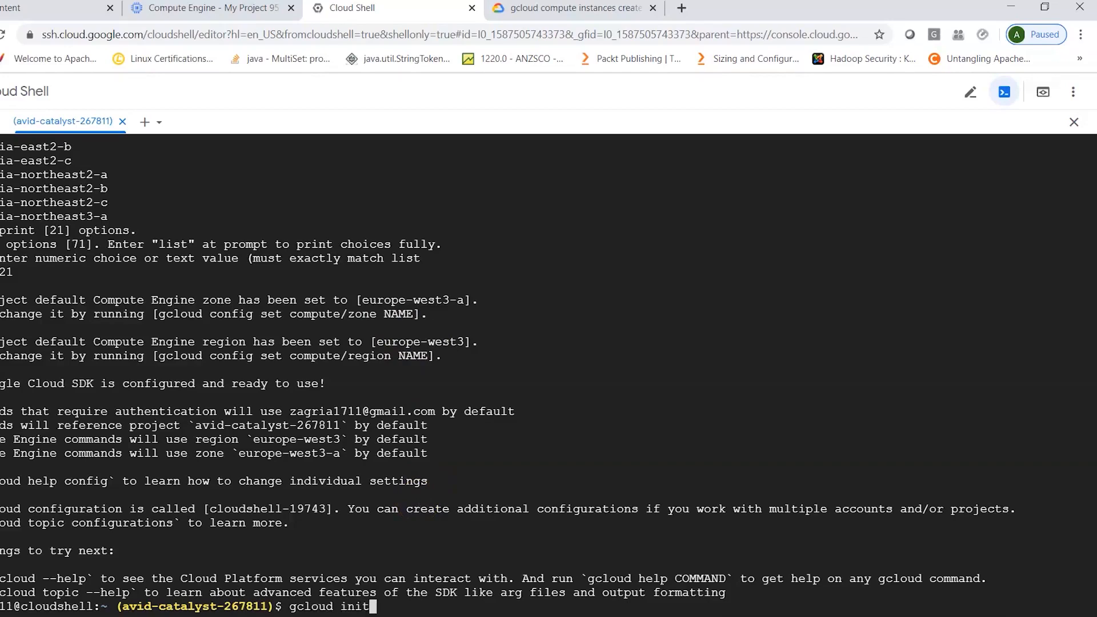
{"action": "key", "text": "BackSpace"}
{"action": "key", "text": "BackSpace"}
{"action": "key", "text": "BackSpace"}
{"action": "key", "text": "BackSpace"}
{"action": "key", "text": "BackSpace"}
{"action": "key", "text": "BackSpace"}
{"action": "key", "text": "BackSpace"}
{"action": "key", "text": "BackSpace"}
{"action": "key", "text": "BackSpace"}
{"action": "key", "text": "BackSpace"}
{"action": "key", "text": "BackSpace"}
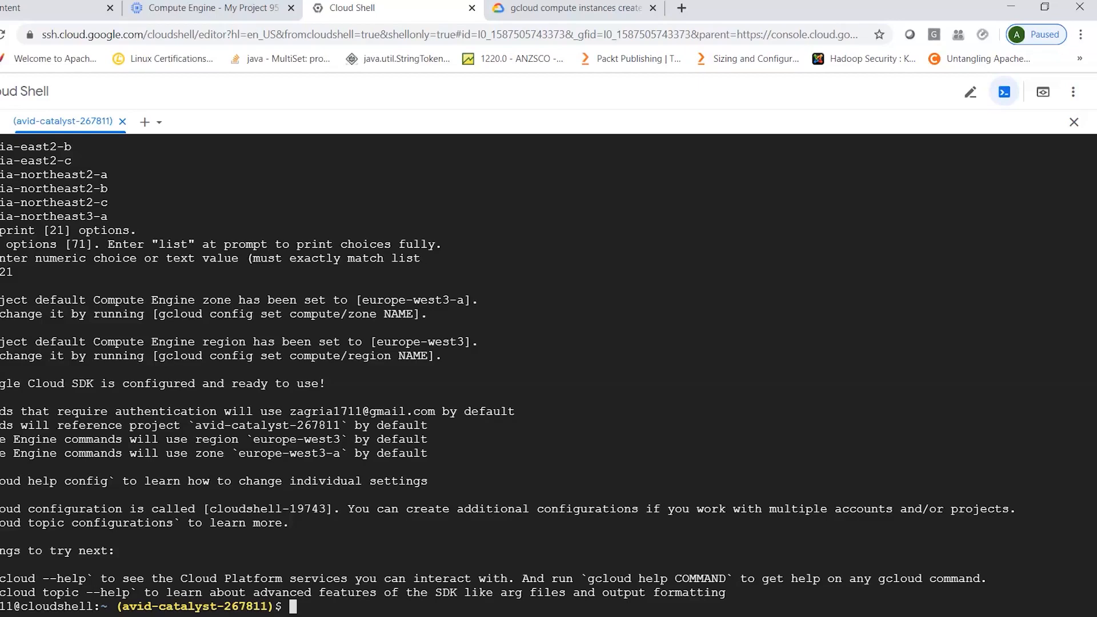
{"action": "type", "text": "export COMPUTE"}
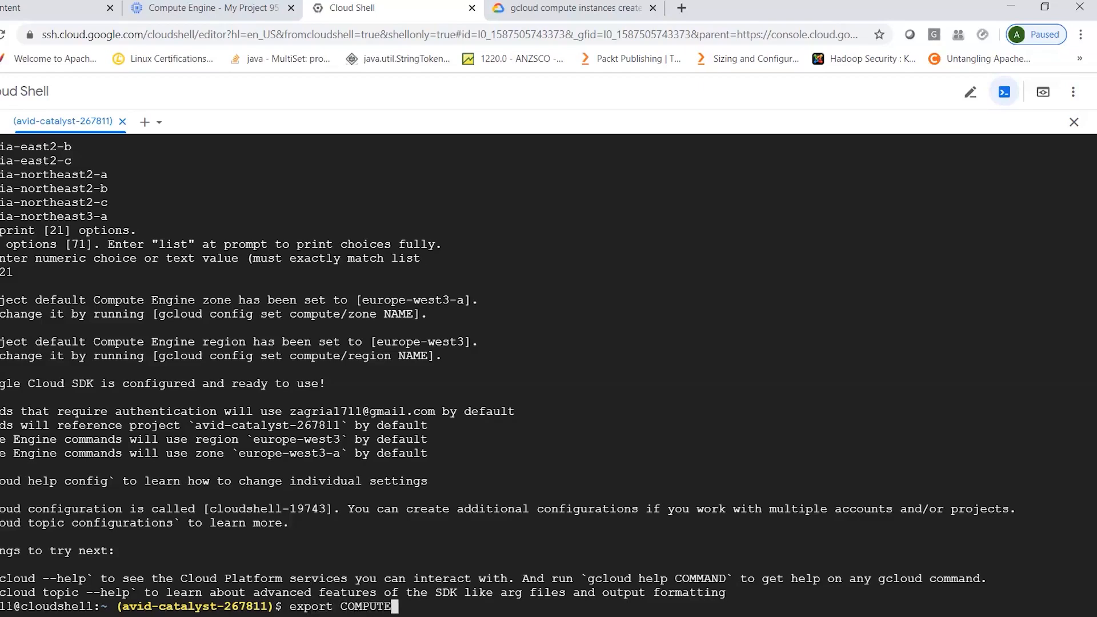
{"action": "type", "text": "_"}
{"action": "key", "text": "BackSpace"}
{"action": "key", "text": "BackSpace"}
{"action": "key", "text": "BackSpace"}
{"action": "key", "text": "BackSpace"}
{"action": "key", "text": "BackSpace"}
{"action": "key", "text": "BackSpace"}
{"action": "key", "text": "BackSpace"}
{"action": "type", "text": "LOUDSDK_COMPUTE"}
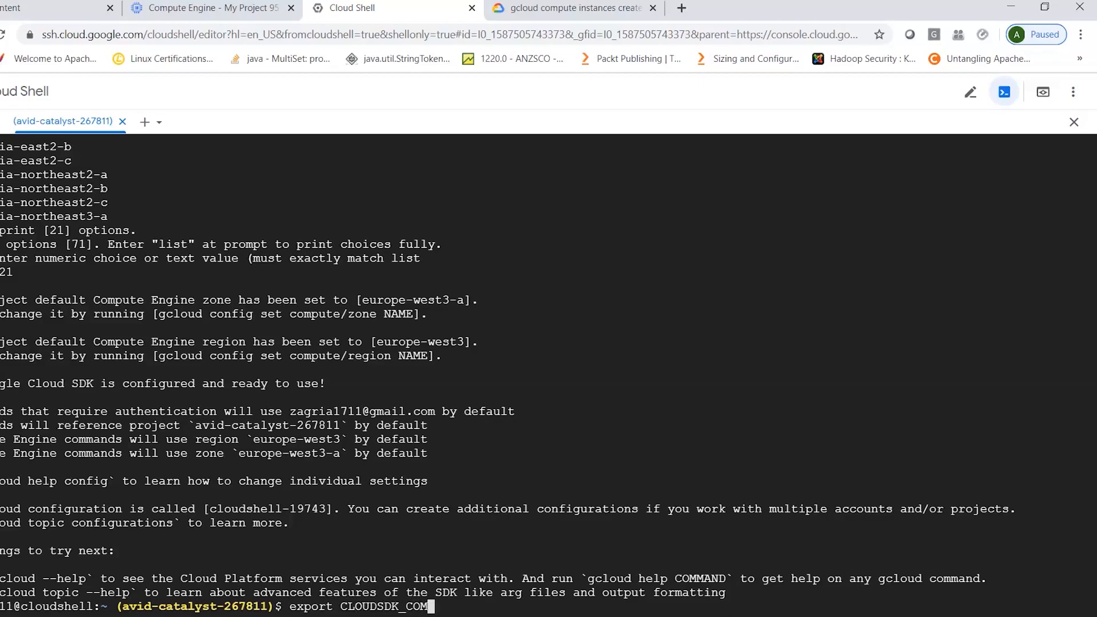
{"action": "type", "text": "ZONE="}
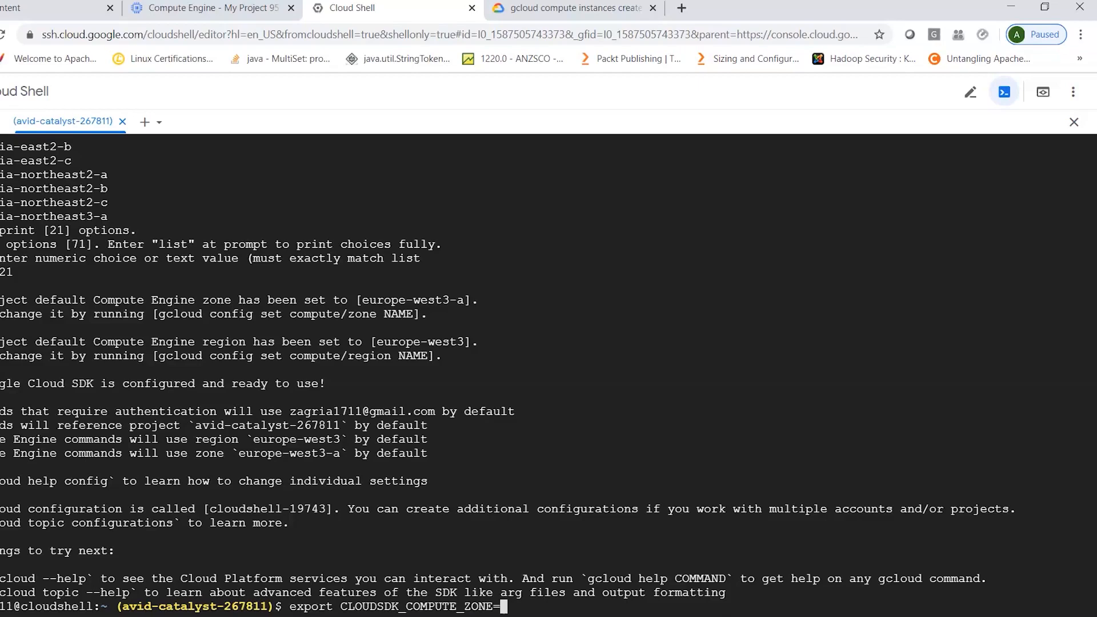
{"action": "key", "text": "BackSpace"}
{"action": "key", "text": "BackSpace"}
{"action": "key", "text": "BackSpace"}
{"action": "key", "text": "BackSpace"}
{"action": "key", "text": "BackSpace"}
{"action": "key", "text": "BackSpace"}
{"action": "key", "text": "BackSpace"}
{"action": "key", "text": "BackSpace"}
{"action": "key", "text": "BackSpace"}
{"action": "key", "text": "BackSpace"}
{"action": "key", "text": "BackSpace"}
{"action": "key", "text": "BackSpace"}
{"action": "key", "text": "BackSpace"}
{"action": "key", "text": "BackSpace"}
{"action": "key", "text": "BackSpace"}
{"action": "key", "text": "BackSpace"}
{"action": "key", "text": "BackSpace"}
{"action": "key", "text": "BackSpace"}
{"action": "key", "text": "BackSpace"}
{"action": "key", "text": "BackSpace"}
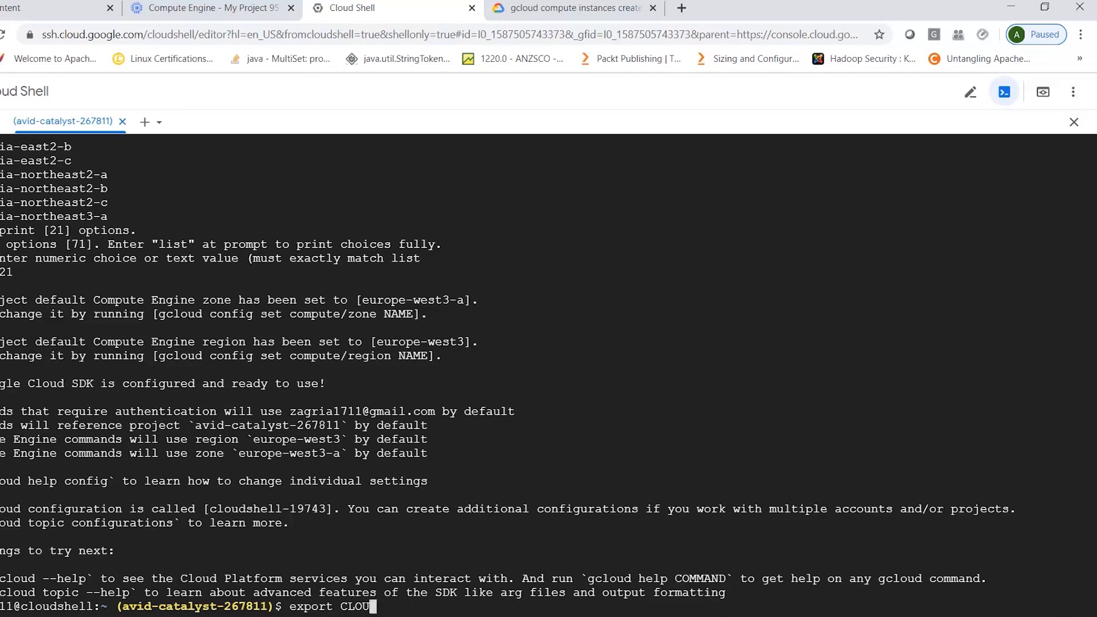
{"action": "key", "text": "BackSpace"}
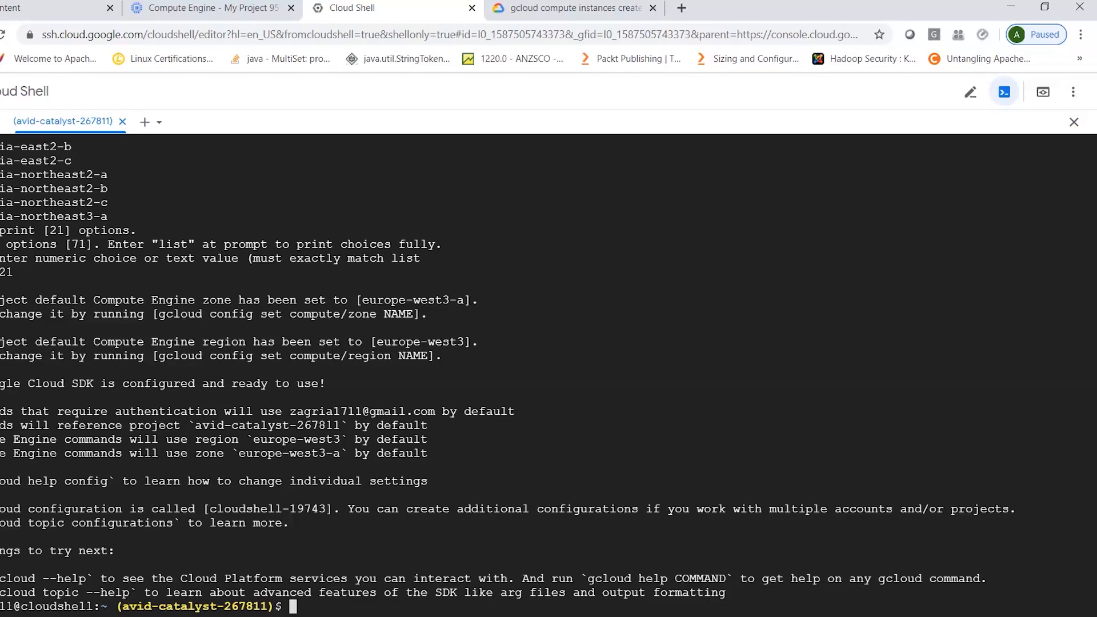
- Run gcloud compute without a subcommand to view its command groups, and exit the pager
{"action": "type", "text": "GCLOUD"}
{"action": "key", "text": "BackSpace"}
{"action": "key", "text": "BackSpace"}
{"action": "key", "text": "BackSpace"}
{"action": "key", "text": "BackSpace"}
{"action": "key", "text": "BackSpace"}
{"action": "key", "text": "BackSpace"}
{"action": "key", "text": "BackSpace"}
{"action": "type", "text": "gcloud compute instances"}
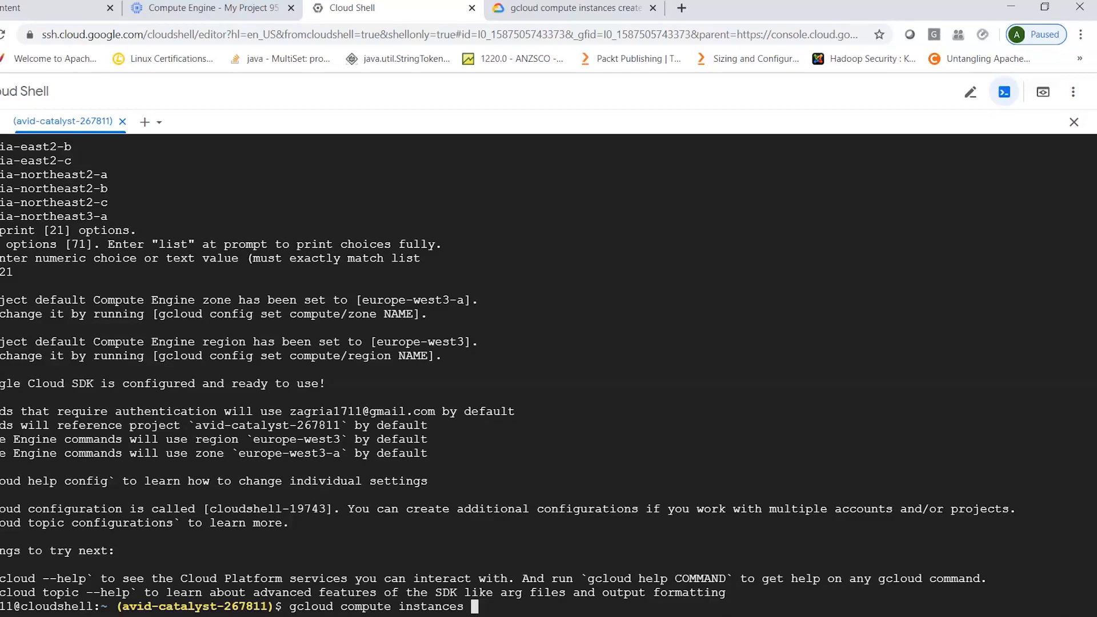
{"action": "key", "text": "BackSpace"}
{"action": "key", "text": "BackSpace"}
{"action": "key", "text": "BackSpace"}
{"action": "key", "text": "BackSpace"}
{"action": "key", "text": "BackSpace"}
{"action": "key", "text": "BackSpace"}
{"action": "key", "text": "BackSpace"}
{"action": "key", "text": "BackSpace"}
{"action": "key", "text": "BackSpace"}
{"action": "key", "text": "BackSpace"}
{"action": "key", "text": "Return"}
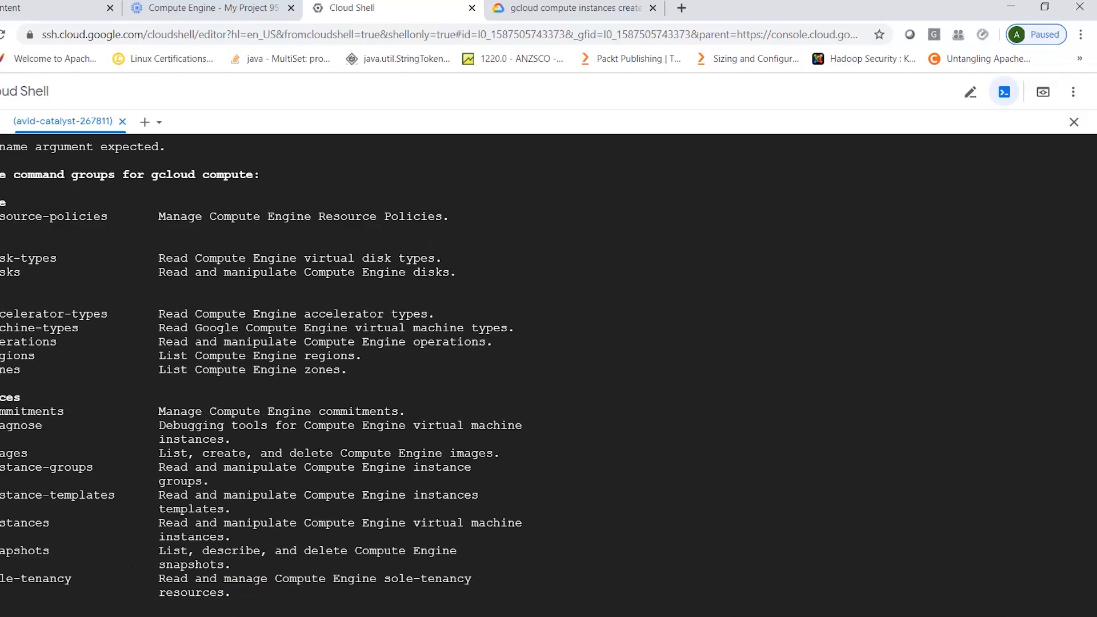
{"action": "key", "text": "q"}
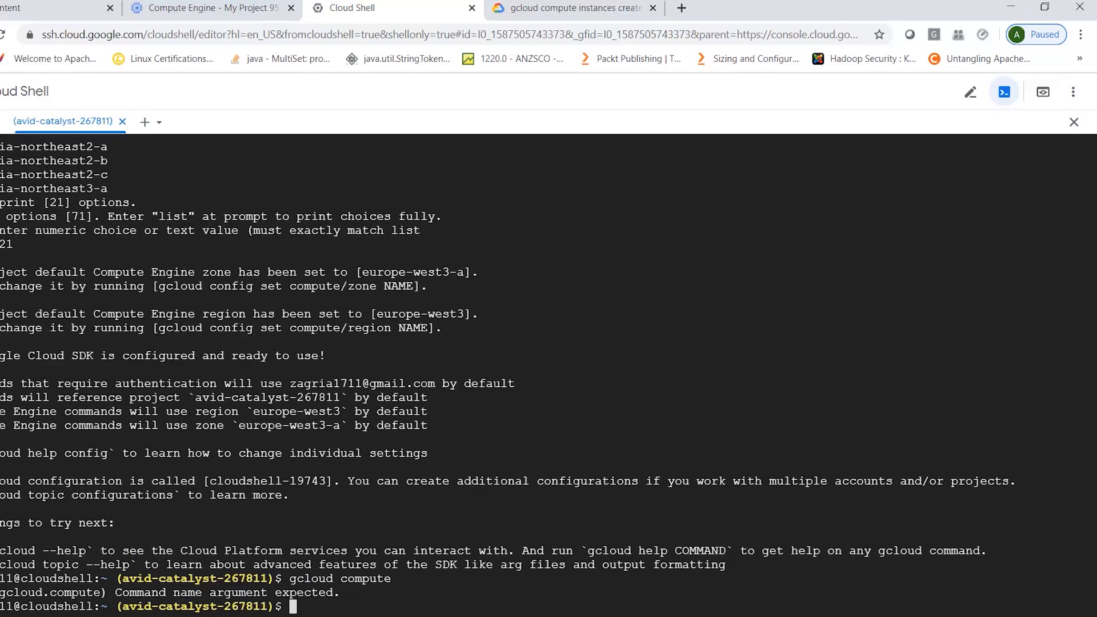
- Run gcloud compute instances to view its subcommands, and run gcloud compute instances list to list the VM instances
{"action": "key", "text": "Up"}
{"action": "type", "text": "instances"}
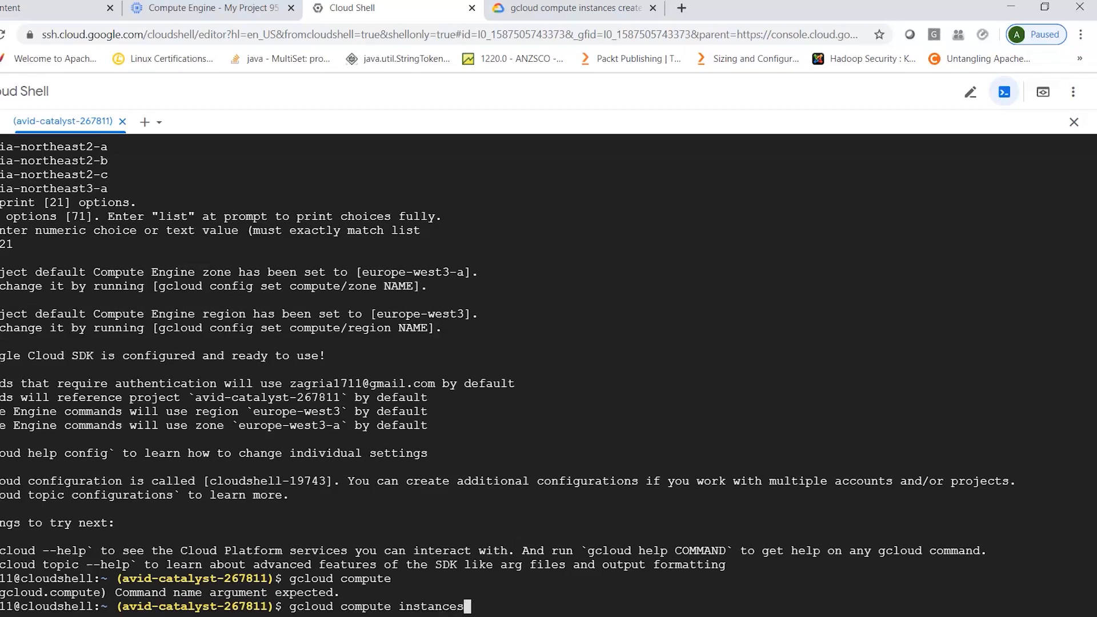
{"action": "key", "text": "Return"}
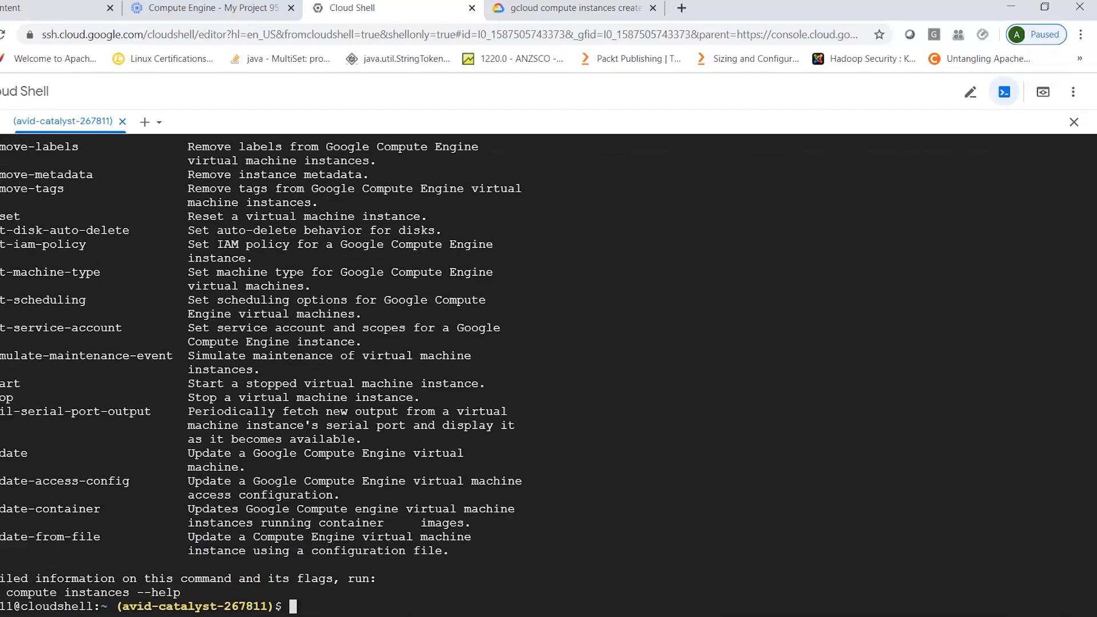
{"action": "key", "text": "Up"}
{"action": "type", "text": "list"}
{"action": "key", "text": "Return"}
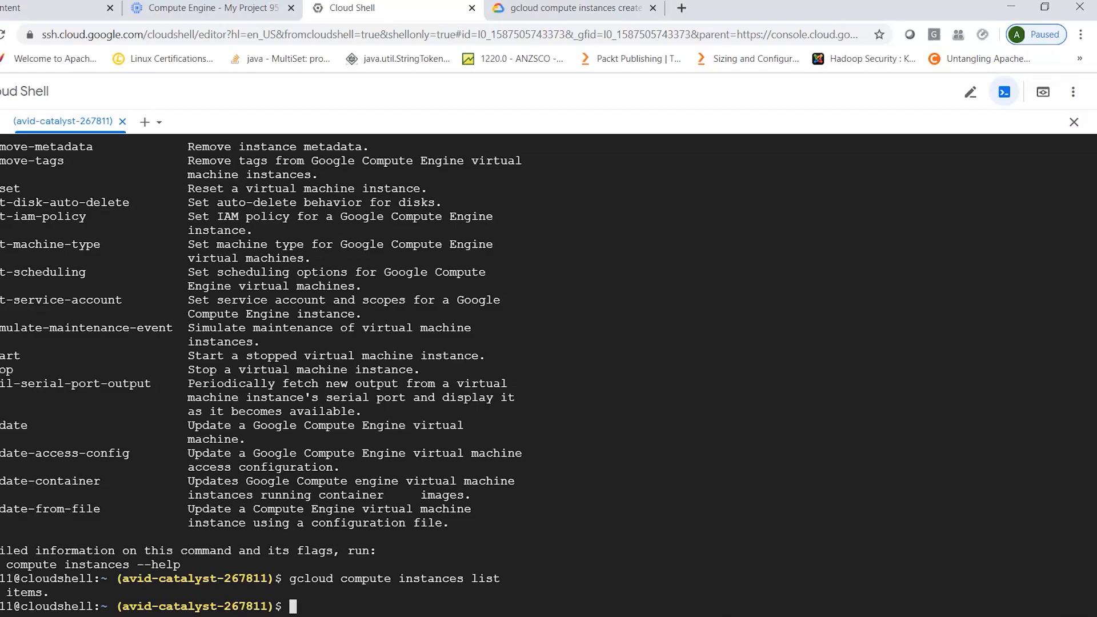
- View the help page of gcloud compute instances list using the --help flag, and close it
{"action": "key", "text": "Up"}
{"action": "type", "text": "00help"}
{"action": "key", "text": "Return"}
{"action": "key", "text": "Up"}
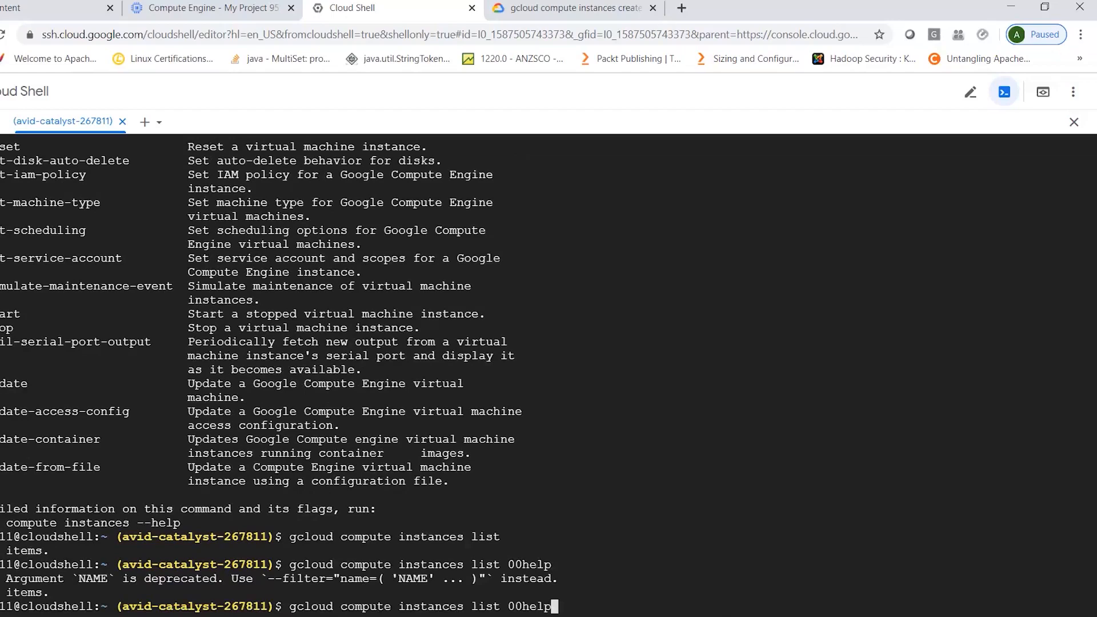
{"action": "key", "text": "BackSpace"}
{"action": "key", "text": "BackSpace"}
{"action": "key", "text": "BackSpace"}
{"action": "key", "text": "BackSpace"}
{"action": "key", "text": "BackSpace"}
{"action": "key", "text": "BackSpace"}
{"action": "type", "text": "--help"}
{"action": "key", "text": "Return"}
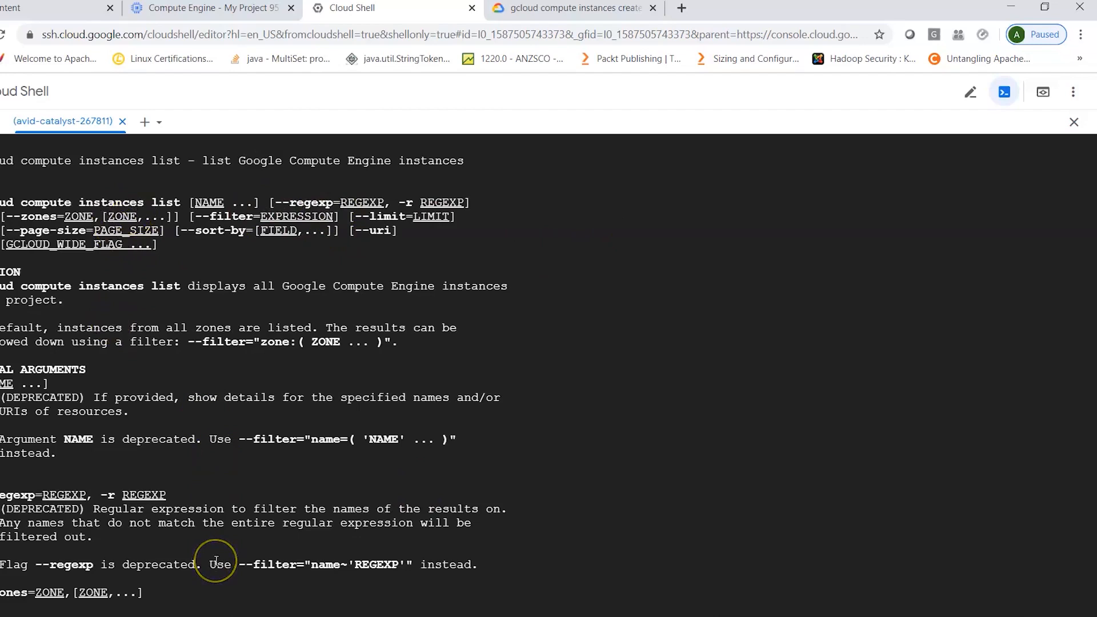
{"action": "key", "text": "q"}
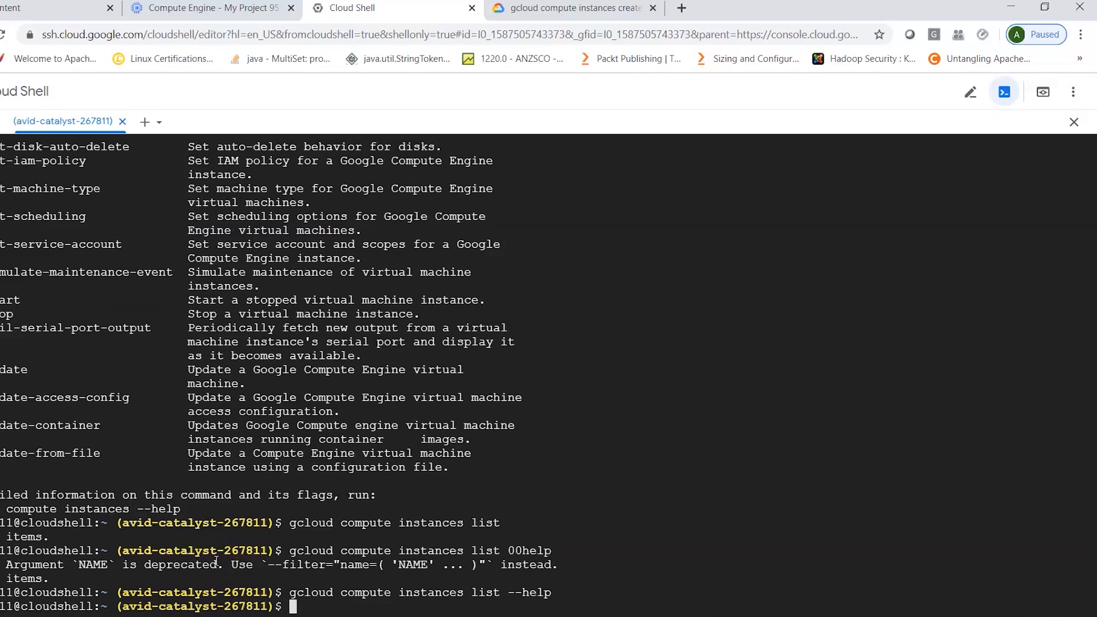
- Look at the synopsis on the gcloud compute instances create reference page and return to the Cloud Shell prompt
{"action": "left_click", "coordinate": [527, 7]}
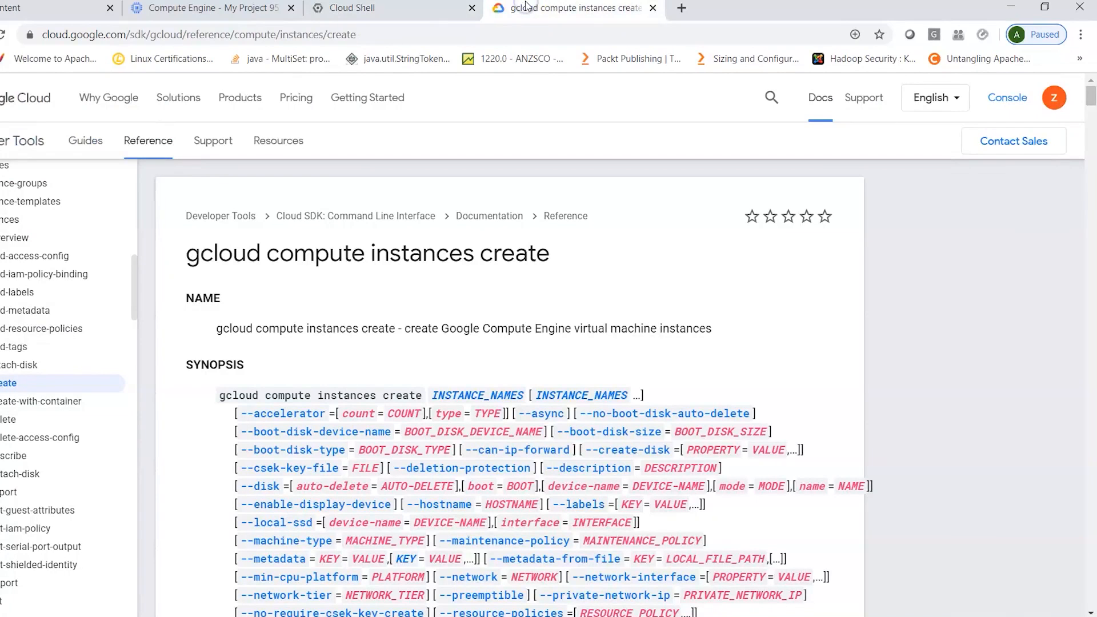
{"action": "left_click", "coordinate": [354, 8]}
{"action": "left_click", "coordinate": [315, 602]}
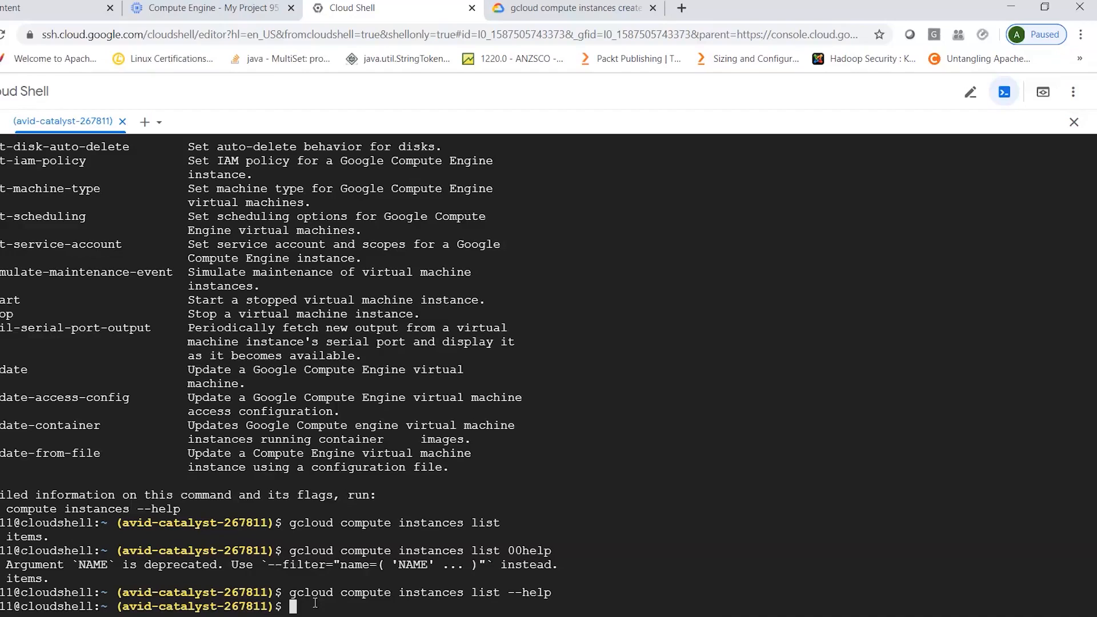
- Run gcloud compute instances create without an instance name to view its usage and optional flags
{"action": "key", "text": "Up"}
{"action": "key", "text": "BackSpace"}
{"action": "key", "text": "BackSpace"}
{"action": "key", "text": "BackSpace"}
{"action": "key", "text": "BackSpace"}
{"action": "key", "text": "BackSpace"}
{"action": "key", "text": "BackSpace"}
{"action": "key", "text": "BackSpace"}
{"action": "key", "text": "BackSpace"}
{"action": "key", "text": "BackSpace"}
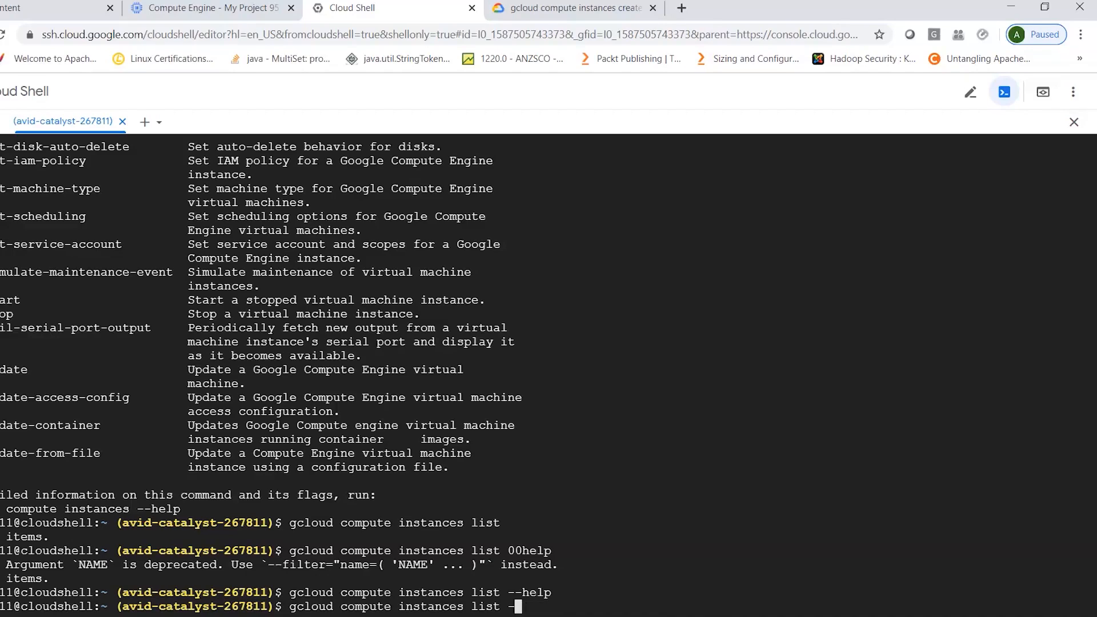
{"action": "key", "text": "BackSpace"}
{"action": "key", "text": "BackSpace"}
{"action": "type", "text": "create"}
{"action": "key", "text": "Return"}
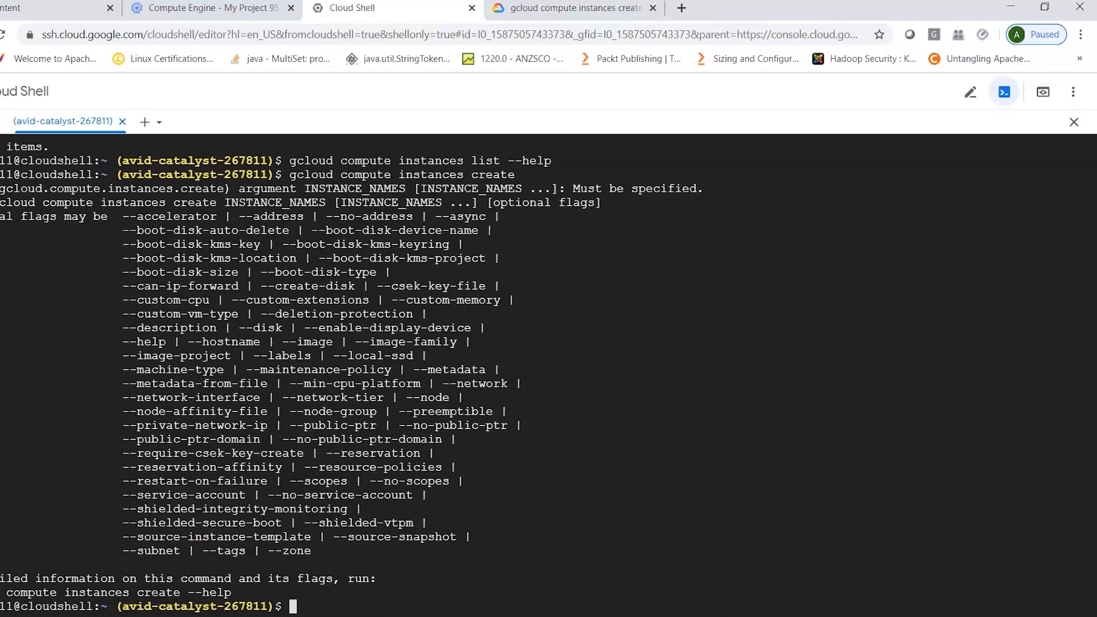
- Create a VM instance named e1 with gcloud compute instances create, relying on the default zone
{"action": "key", "text": "Up"}
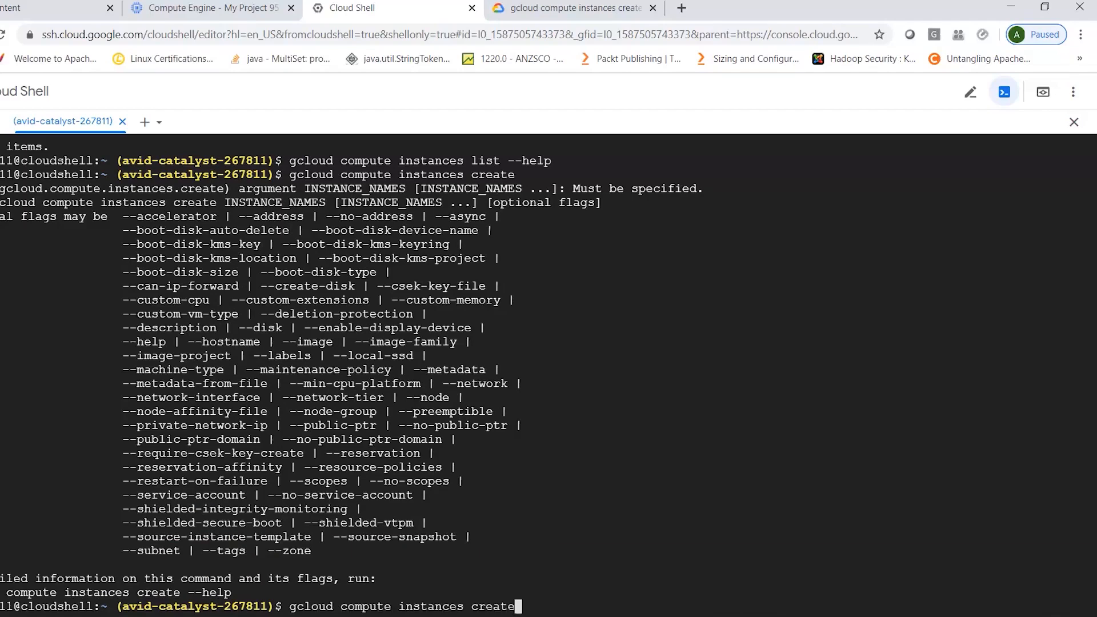
{"action": "type", "text": "e1"}
{"action": "key", "text": "Return"}
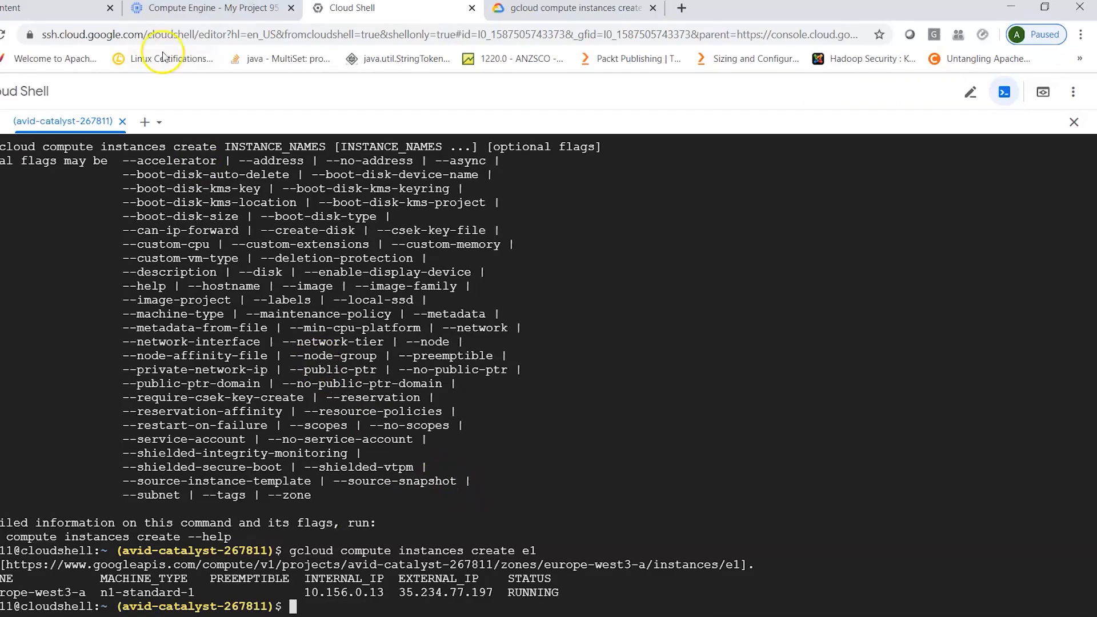
- Check instance e1 on the console's VM instances page after dismissing the project picker and reloading, and return to Cloud Shell
{"action": "left_click", "coordinate": [184, 7]}
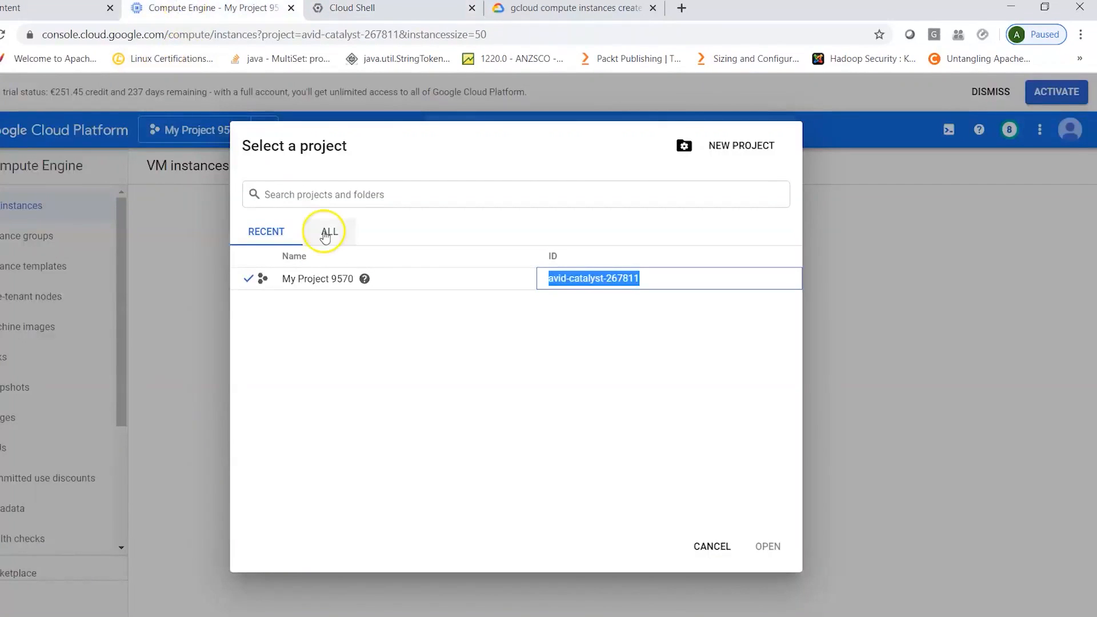
{"action": "left_click", "coordinate": [712, 547]}
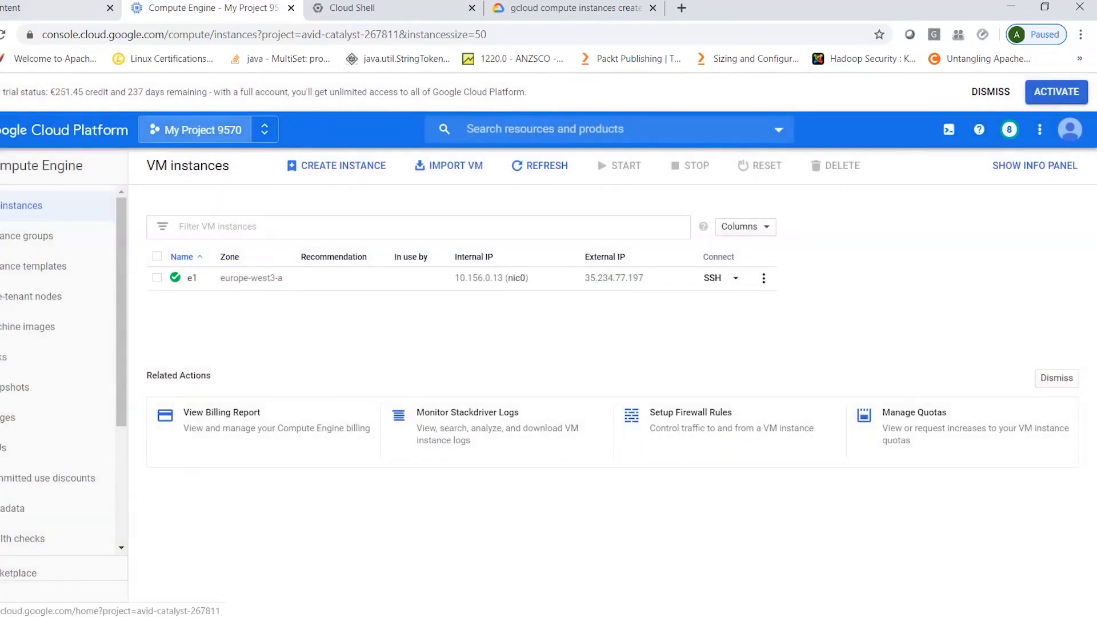
{"action": "left_click", "coordinate": [3, 35]}
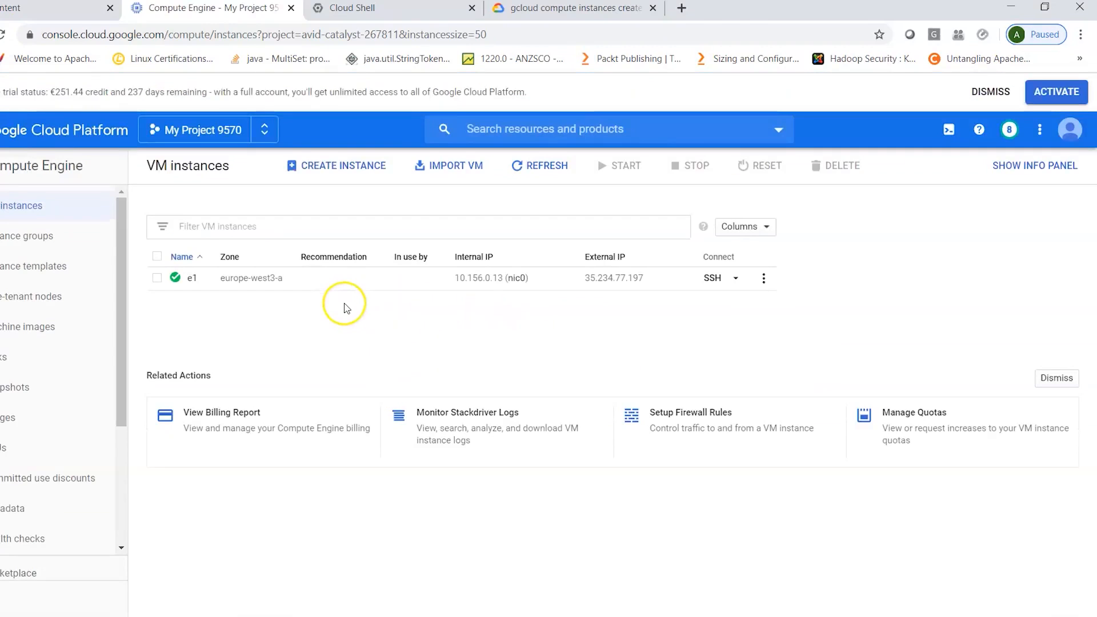
{"action": "key", "text": "ctrl+Tab"}
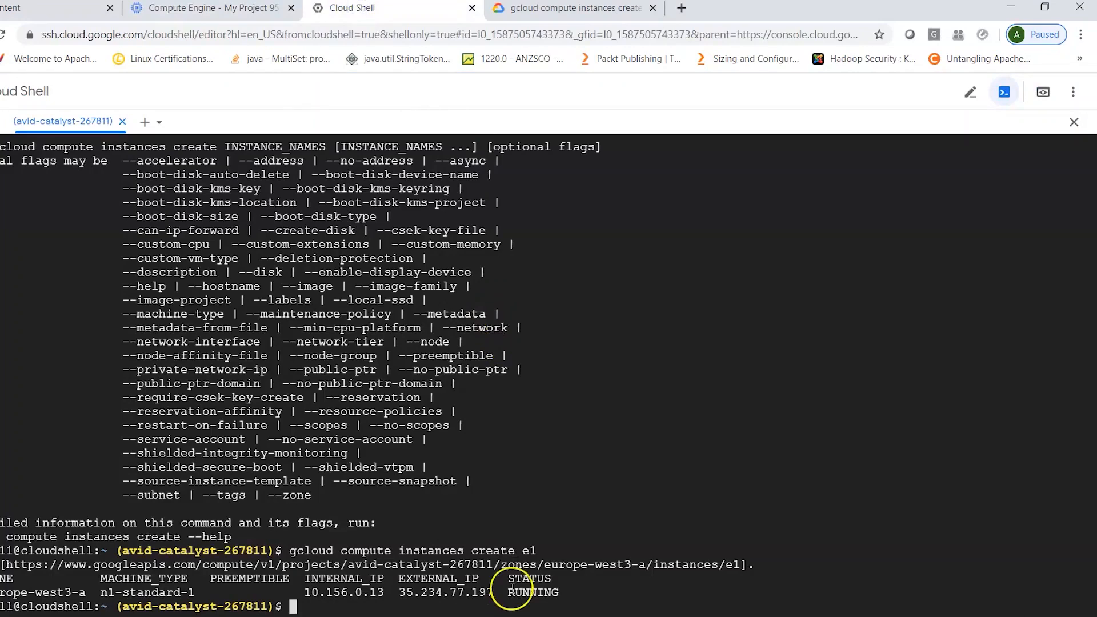
- Run gcloud compute instances again and examine its list of available commands for managing instances, such as create and delete
{"action": "key", "text": "Up"}
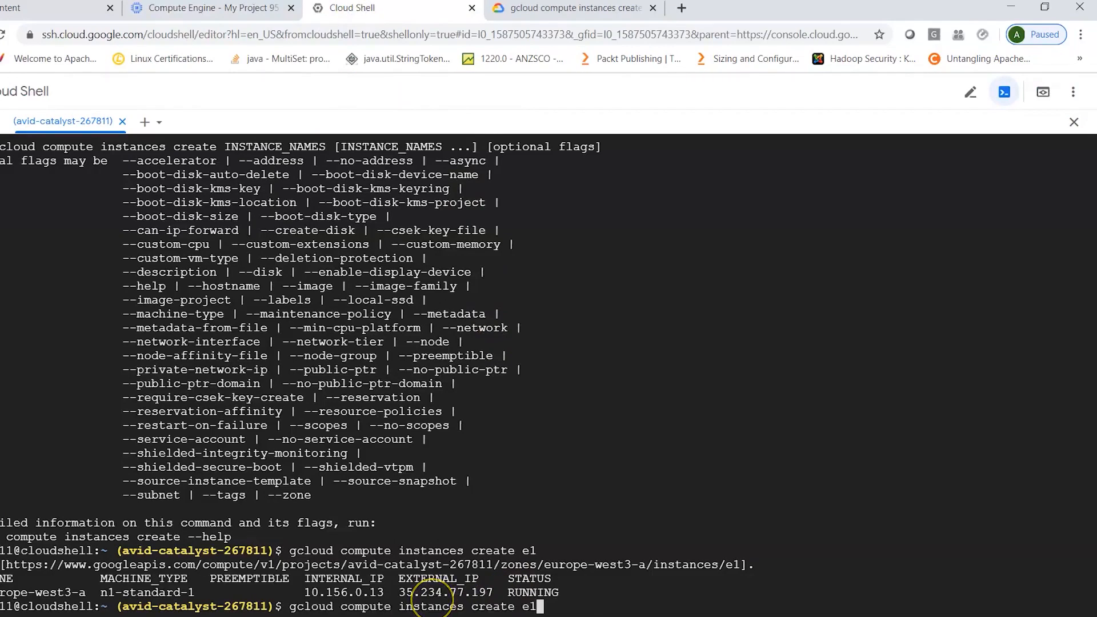
{"action": "key", "text": "BackSpace"}
{"action": "key", "text": "BackSpace"}
{"action": "key", "text": "BackSpace"}
{"action": "key", "text": "BackSpace"}
{"action": "key", "text": "BackSpace"}
{"action": "key", "text": "BackSpace"}
{"action": "key", "text": "BackSpace"}
{"action": "key", "text": "BackSpace"}
{"action": "key", "text": "BackSpace"}
{"action": "key", "text": "BackSpace"}
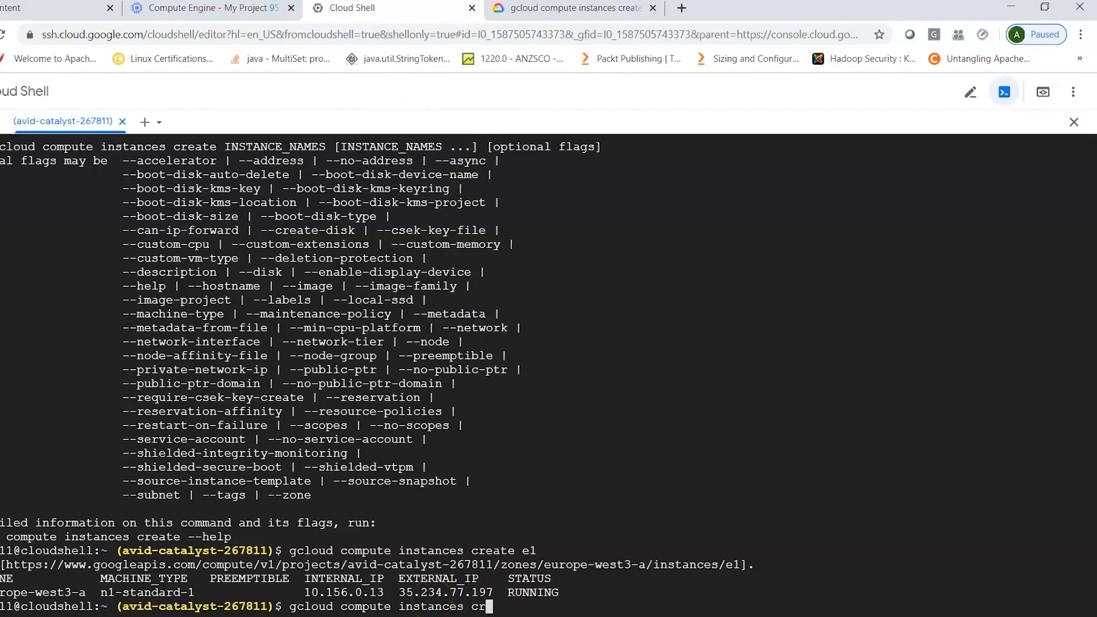
{"action": "key", "text": "Return"}
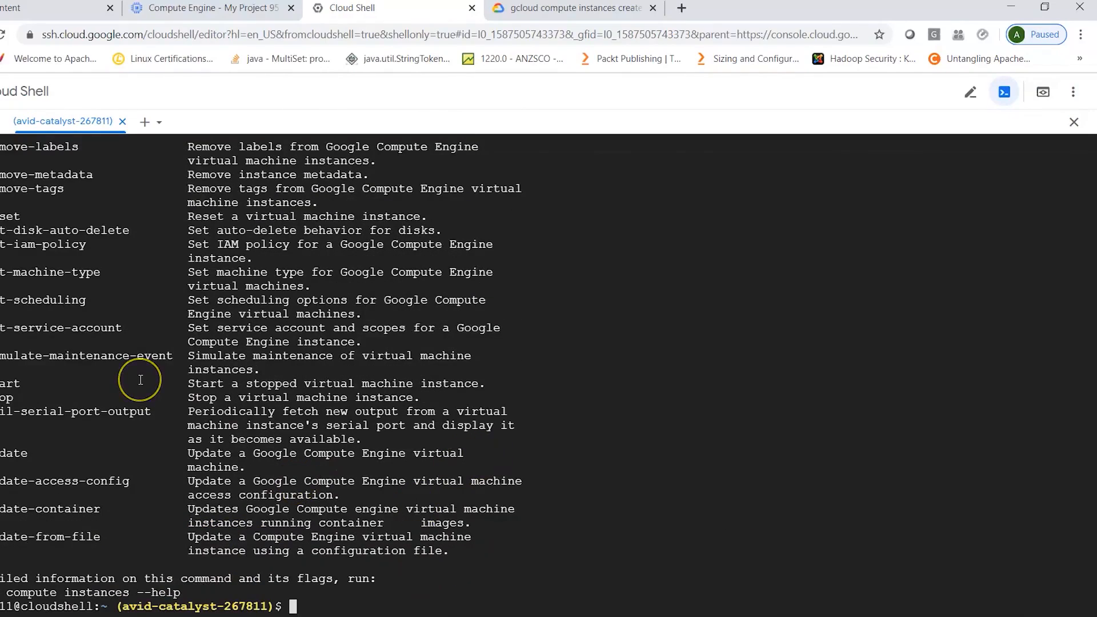
{"action": "scroll", "coordinate": [140, 380], "scroll_direction": "up", "scroll_amount": 3}
{"action": "scroll", "coordinate": [140, 380], "scroll_direction": "up", "scroll_amount": 3}
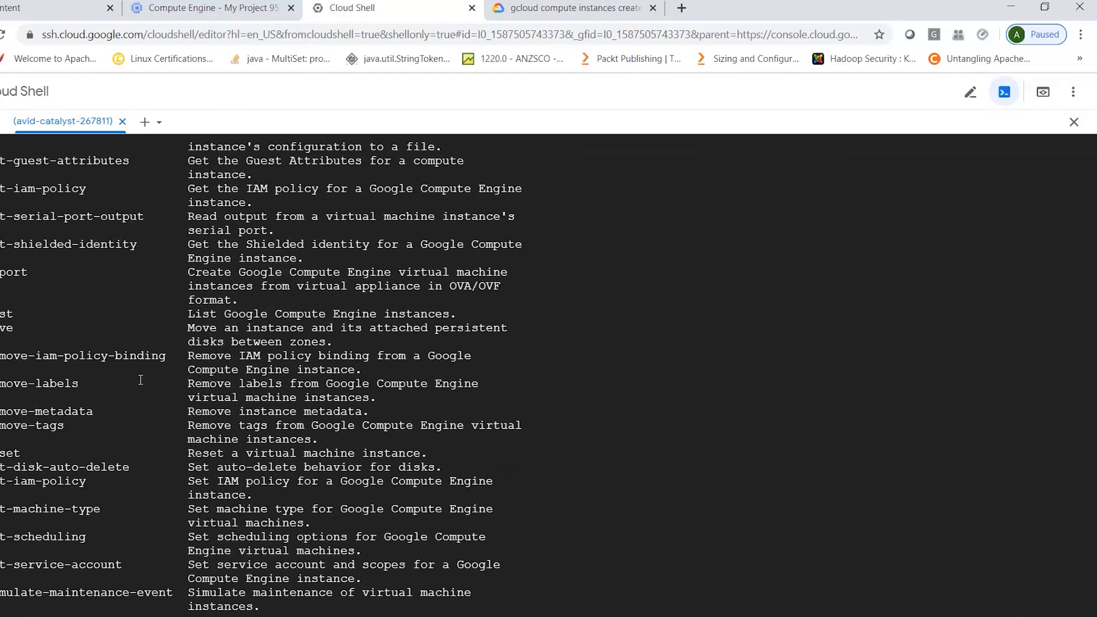
{"action": "scroll", "coordinate": [80, 328], "scroll_direction": "up", "scroll_amount": 5}
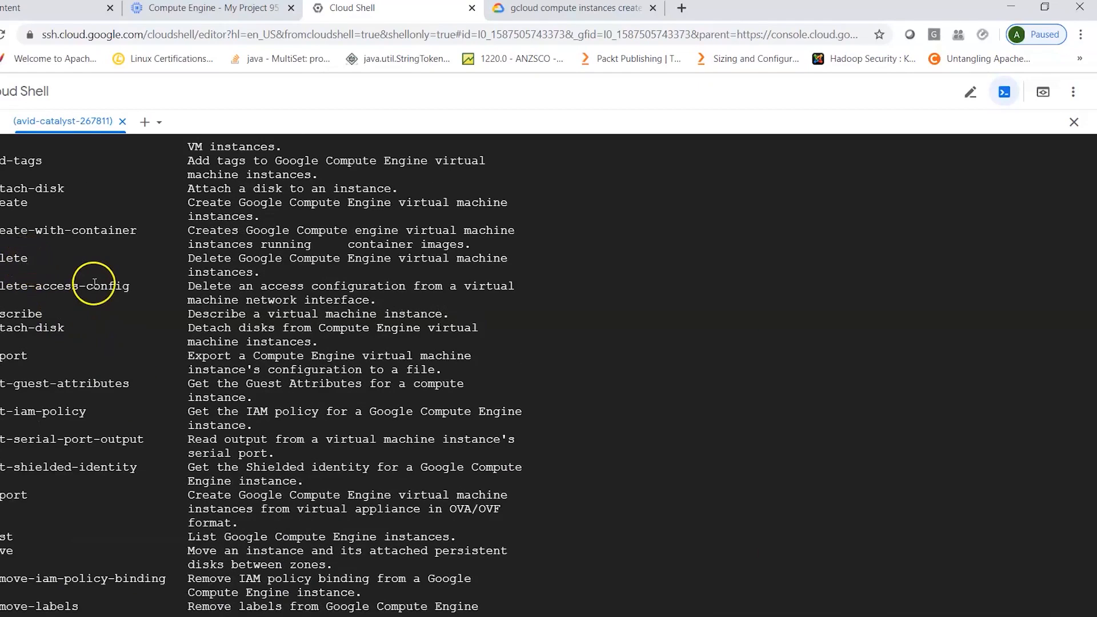
{"action": "scroll", "coordinate": [95, 283], "scroll_direction": "up", "scroll_amount": 2}
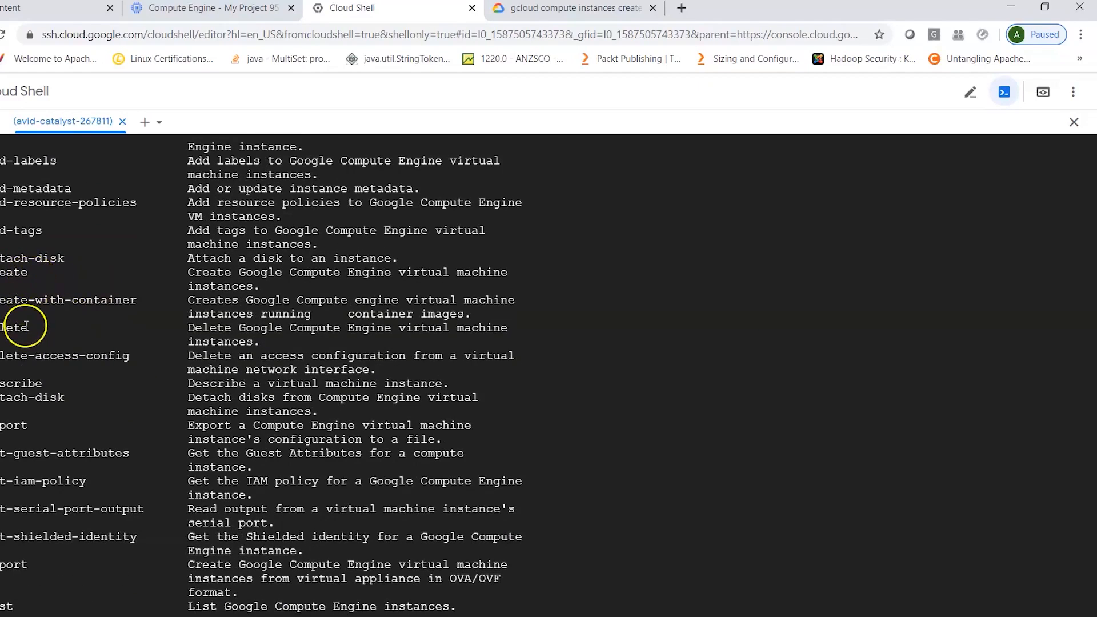
{"action": "scroll", "coordinate": [89, 329], "scroll_direction": "up", "scroll_amount": 6}
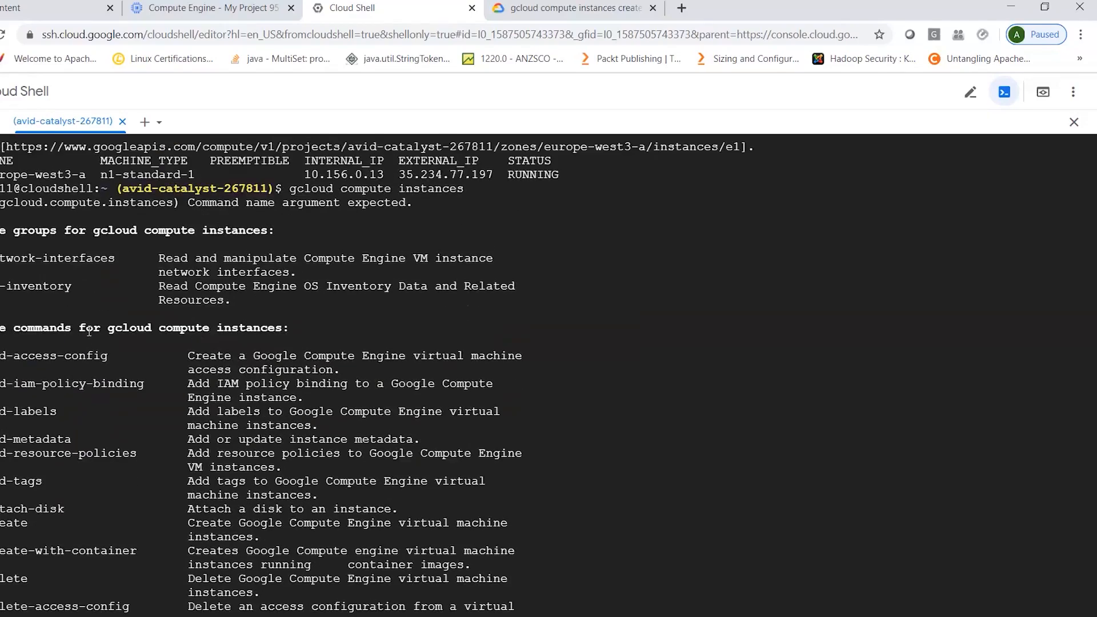
{"action": "scroll", "coordinate": [90, 330], "scroll_direction": "down", "scroll_amount": 7}
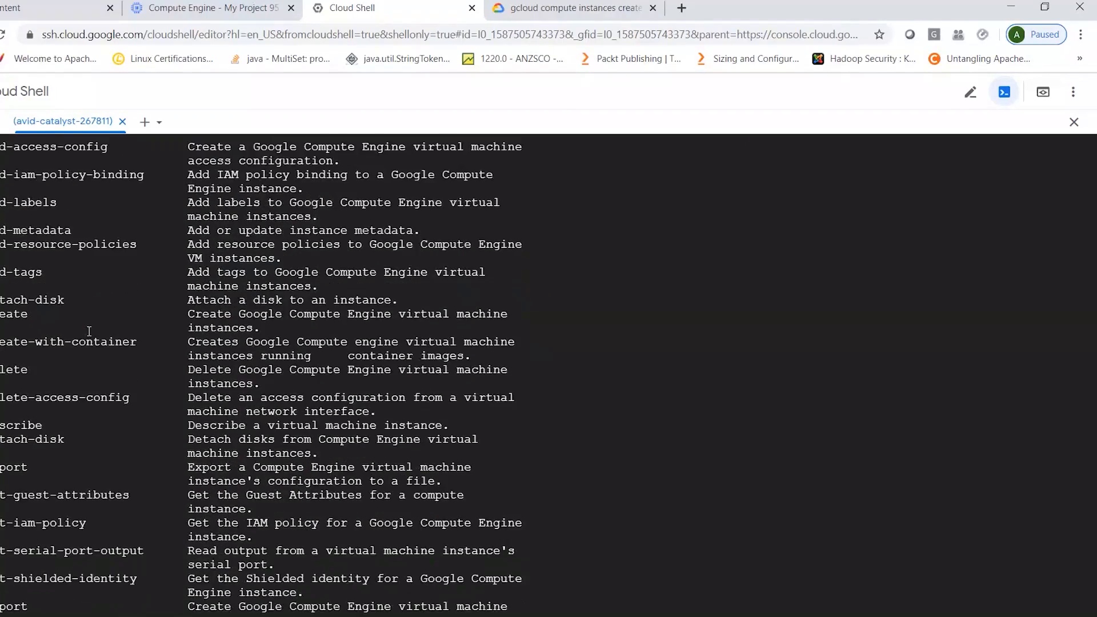
{"action": "scroll", "coordinate": [89, 331], "scroll_direction": "down", "scroll_amount": 6}
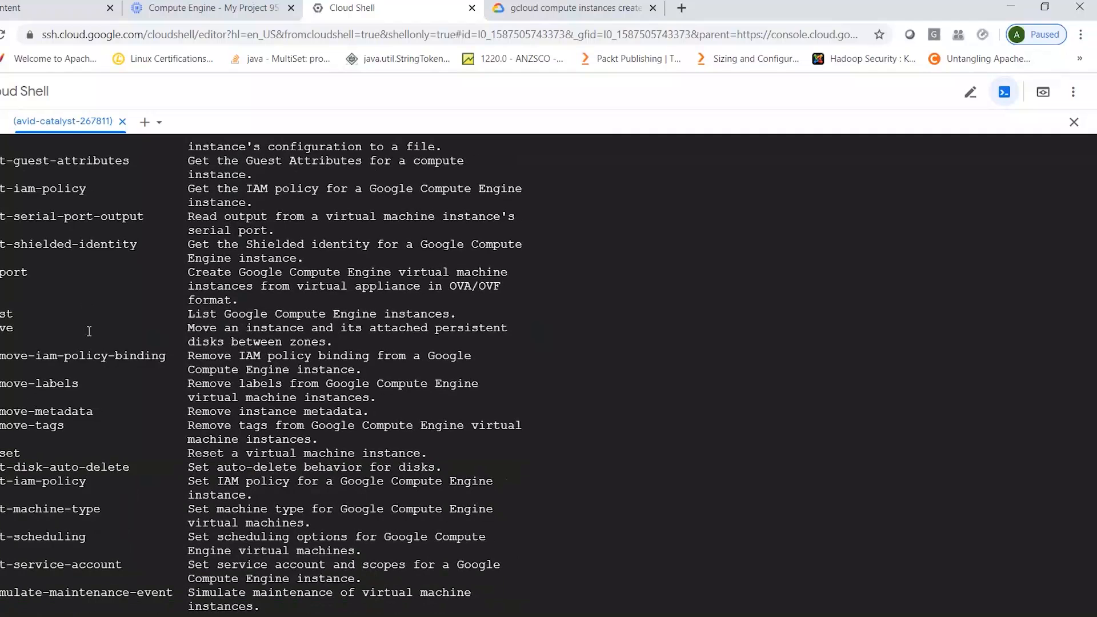
- Stop the VM instance e1 with gcloud compute instances stop
{"action": "scroll", "coordinate": [89, 331], "scroll_direction": "down", "scroll_amount": 5}
{"action": "scroll", "coordinate": [89, 331], "scroll_direction": "down", "scroll_amount": 1}
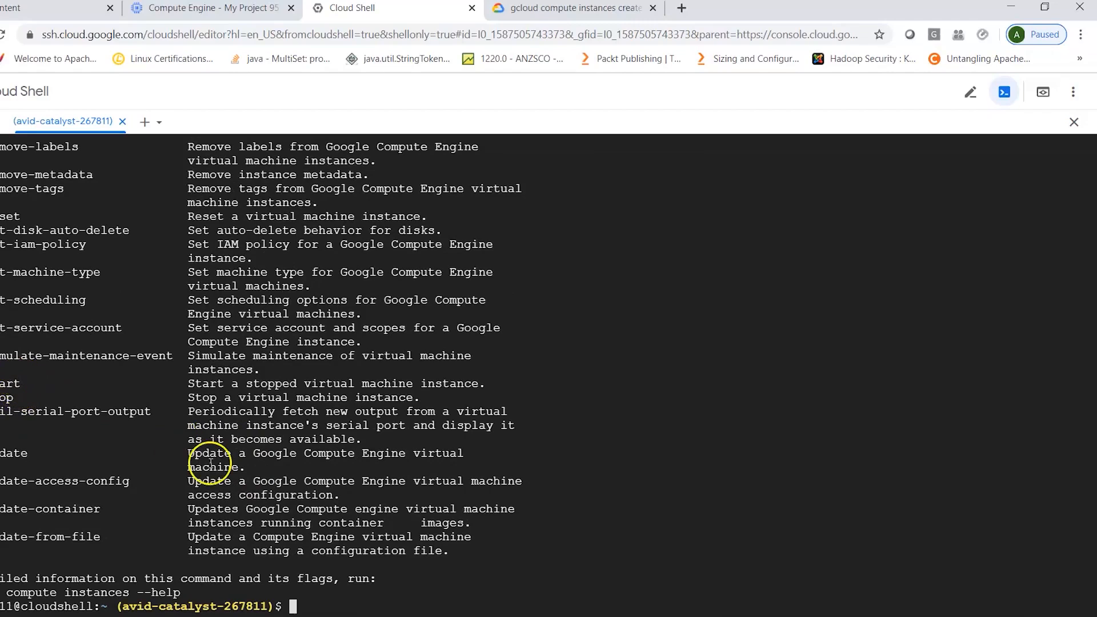
{"action": "type", "text": "gcloud compute instances stop"}
{"action": "type", "text": " el"}
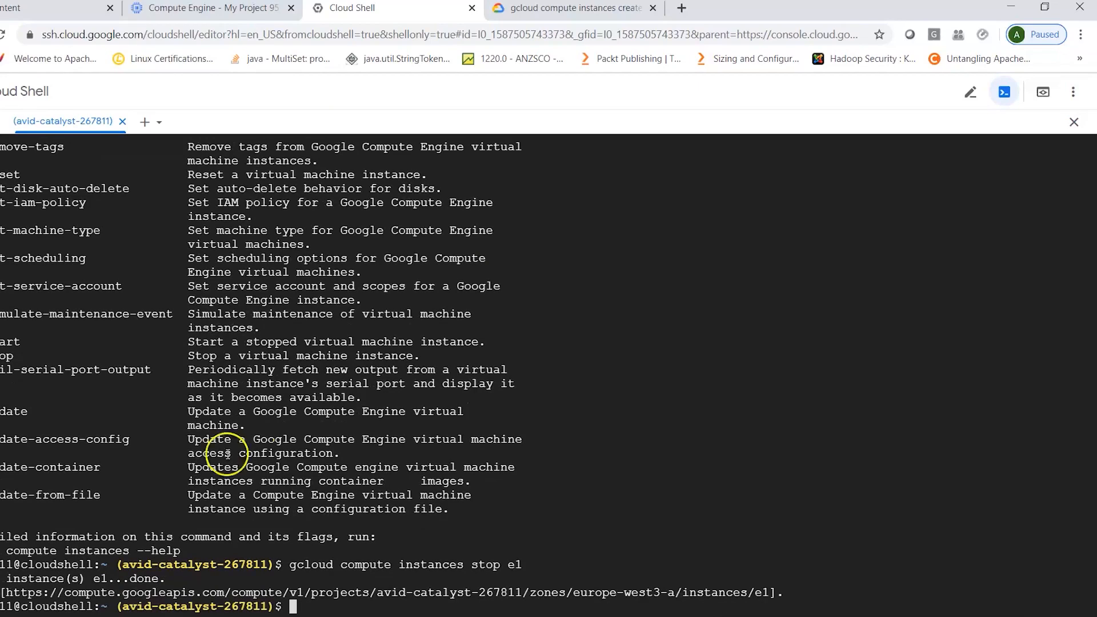
- Run gcloud compute instances list to check the status of instance e1
{"action": "key", "text": "Up"}
{"action": "key", "text": "Up"}
{"action": "key", "text": "Up"}
{"action": "key", "text": "Up"}
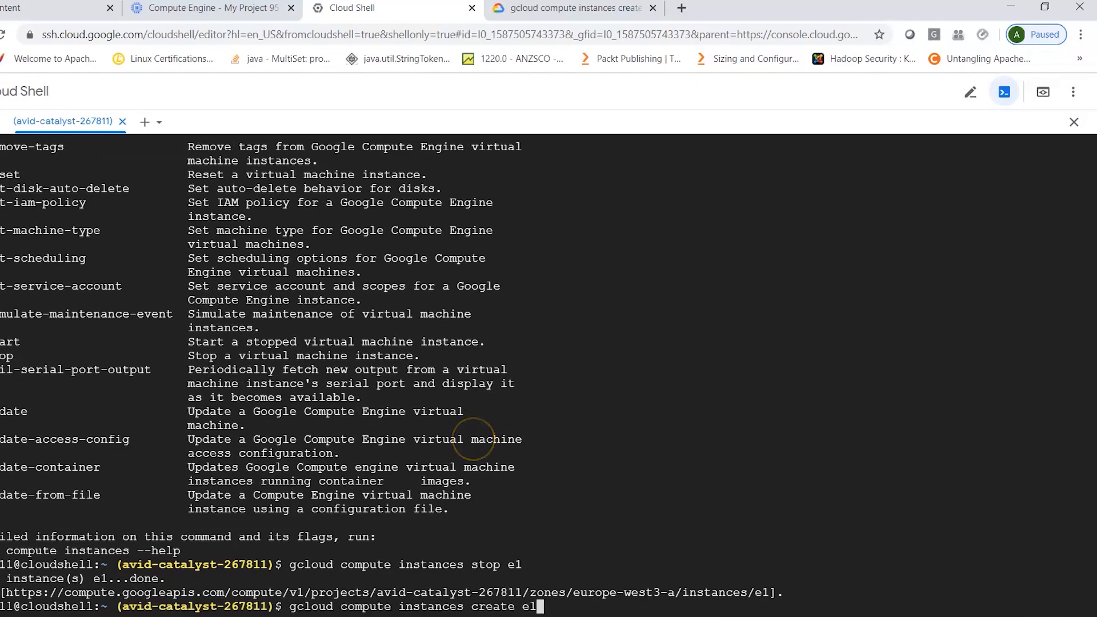
{"action": "key", "text": "BackSpace"}
{"action": "key", "text": "BackSpace"}
{"action": "key", "text": "BackSpace"}
{"action": "key", "text": "BackSpace"}
{"action": "key", "text": "BackSpace"}
{"action": "key", "text": "BackSpace"}
{"action": "key", "text": "BackSpace"}
{"action": "key", "text": "Return"}
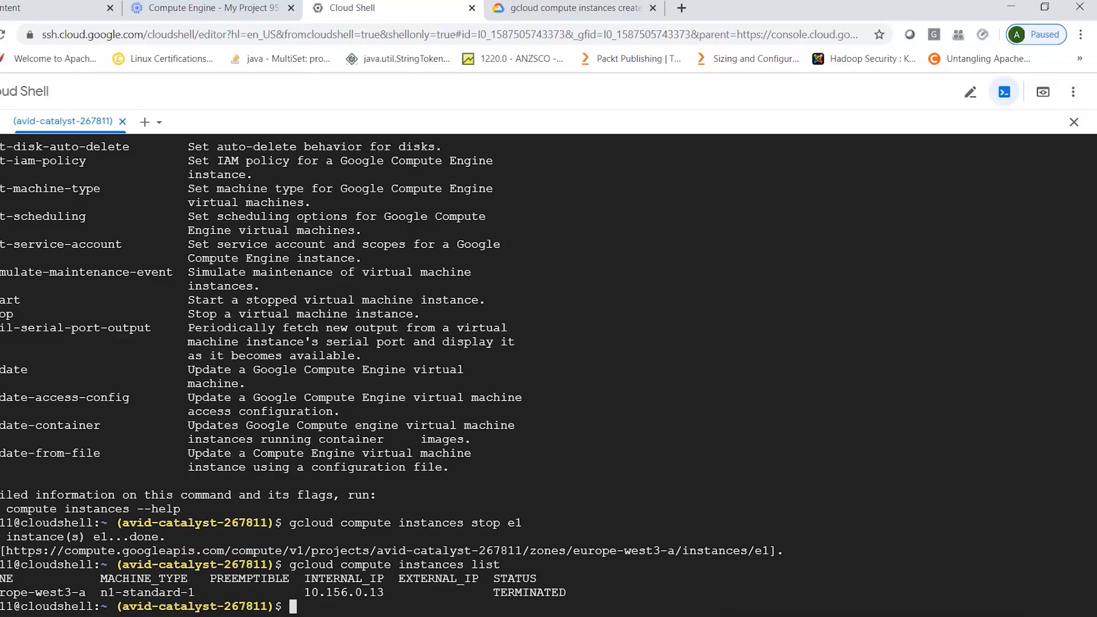
- Delete instance e1 with gcloud compute instances delete and confirm the deletion with Y
{"action": "key", "text": "Up"}
{"action": "key", "text": "Up"}
{"action": "key", "text": "Left"}
{"action": "key", "text": "Left"}
{"action": "key", "text": "Left"}
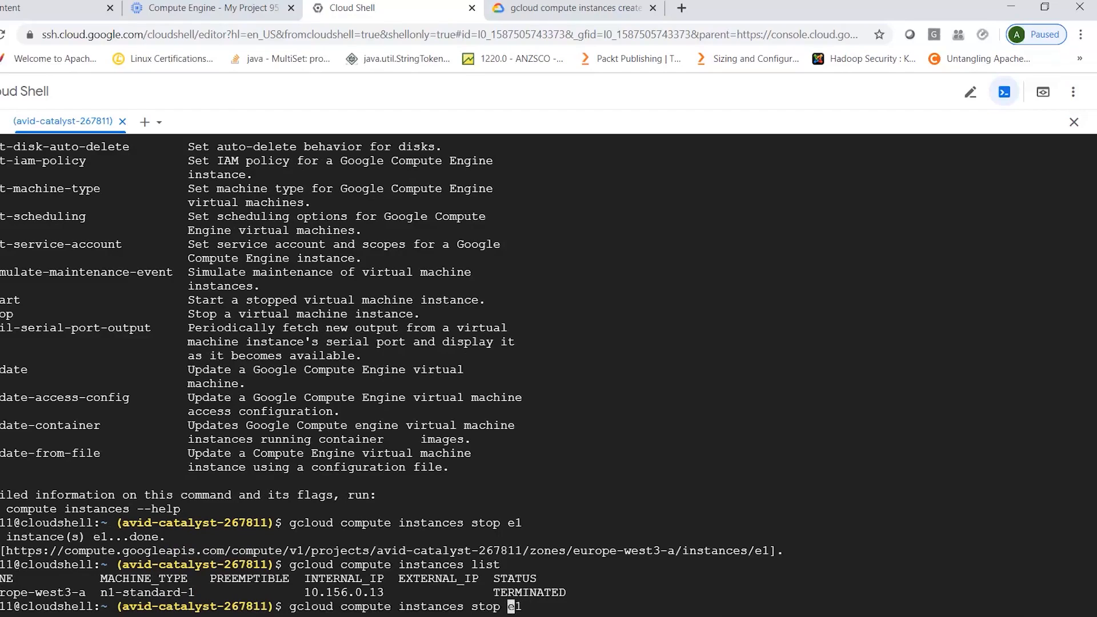
{"action": "key", "text": "BackSpace"}
{"action": "key", "text": "BackSpace"}
{"action": "key", "text": "BackSpace"}
{"action": "key", "text": "BackSpace"}
{"action": "type", "text": "delete"}
{"action": "key", "text": "Return"}
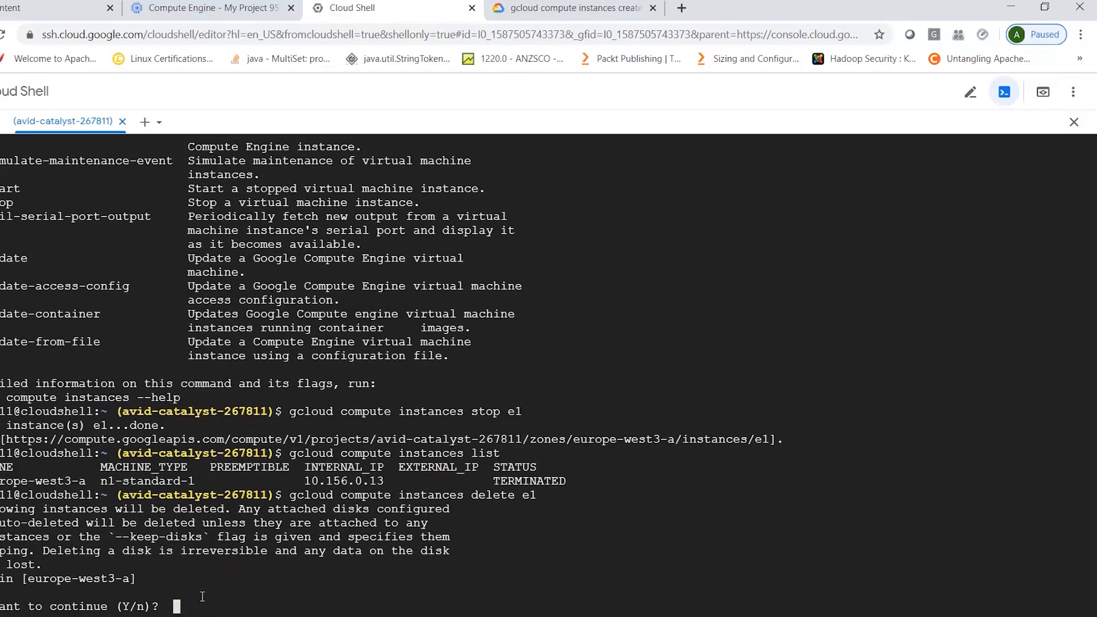
{"action": "type", "text": "Y"}
{"action": "key", "text": "Return"}
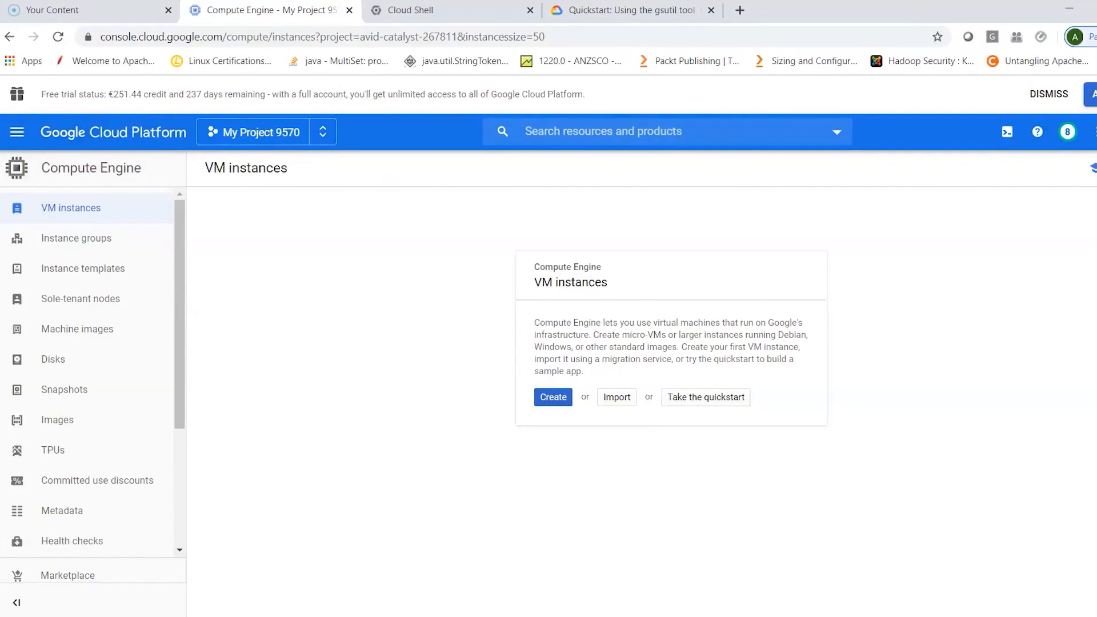
- Look through the services in the console's navigation and open the Storage browser
{"action": "left_click", "coordinate": [15, 137]}
{"action": "scroll", "coordinate": [71, 531], "scroll_direction": "down", "scroll_amount": 1}
{"action": "scroll", "coordinate": [73, 535], "scroll_direction": "down", "scroll_amount": 5}
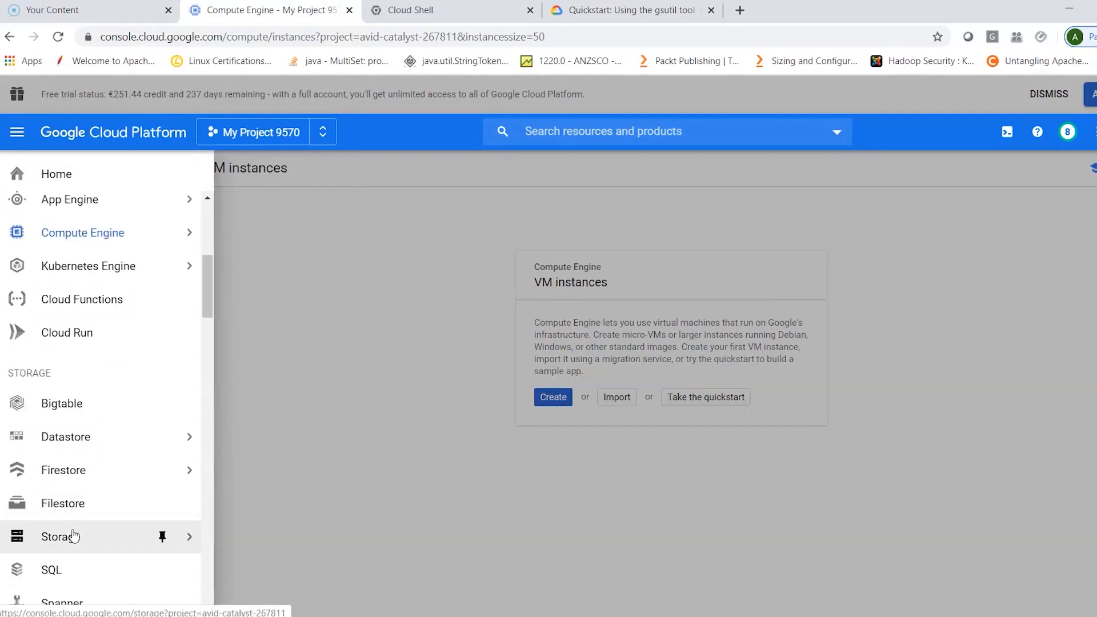
{"action": "scroll", "coordinate": [74, 535], "scroll_direction": "down", "scroll_amount": 6}
{"action": "scroll", "coordinate": [73, 536], "scroll_direction": "down", "scroll_amount": 8}
{"action": "scroll", "coordinate": [73, 535], "scroll_direction": "down", "scroll_amount": 7}
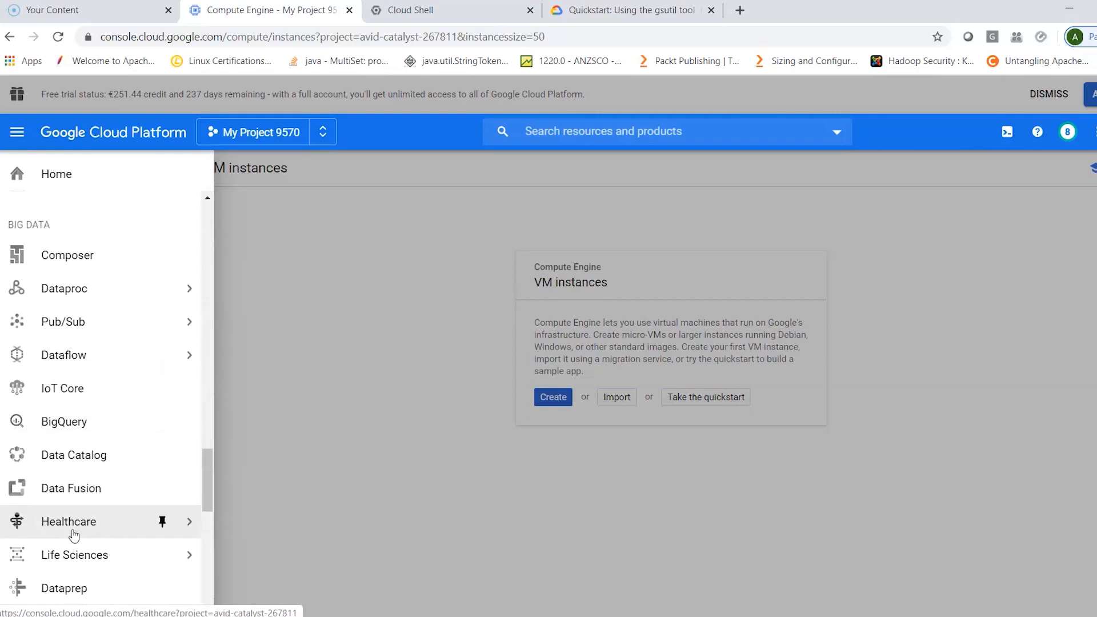
{"action": "scroll", "coordinate": [74, 535], "scroll_direction": "down", "scroll_amount": 4}
{"action": "scroll", "coordinate": [73, 536], "scroll_direction": "up", "scroll_amount": 12}
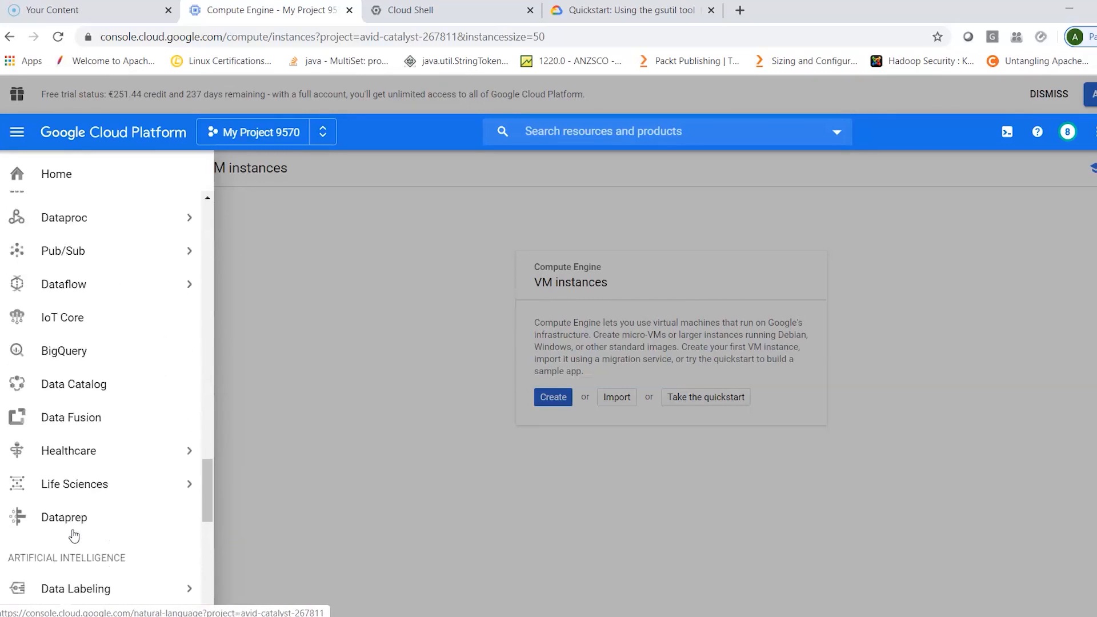
{"action": "scroll", "coordinate": [73, 536], "scroll_direction": "up", "scroll_amount": 15}
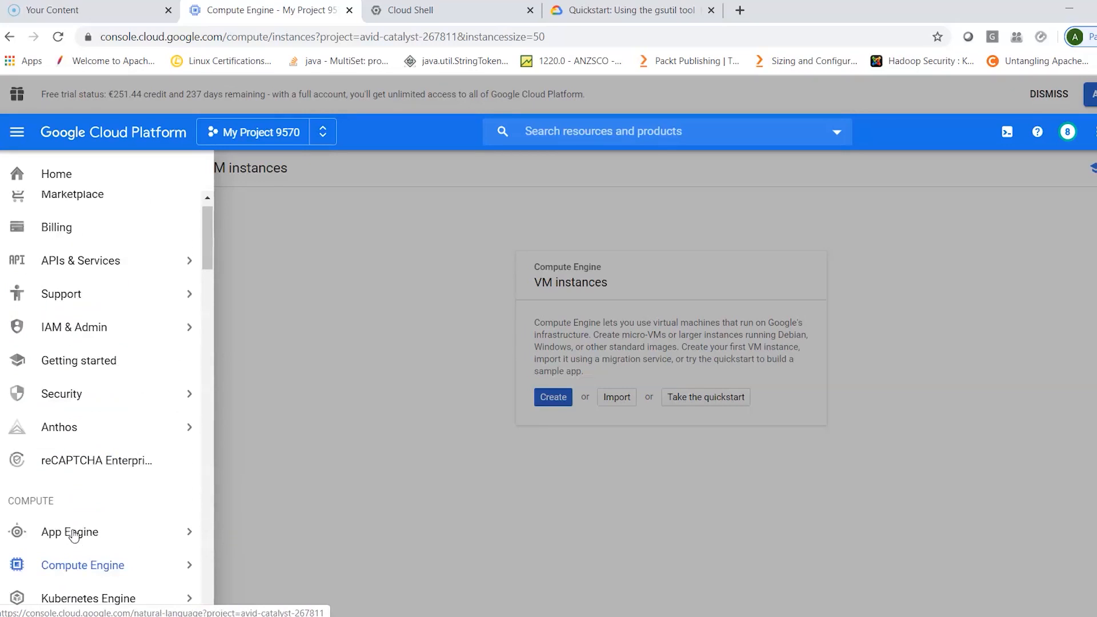
{"action": "scroll", "coordinate": [74, 535], "scroll_direction": "down", "scroll_amount": 4}
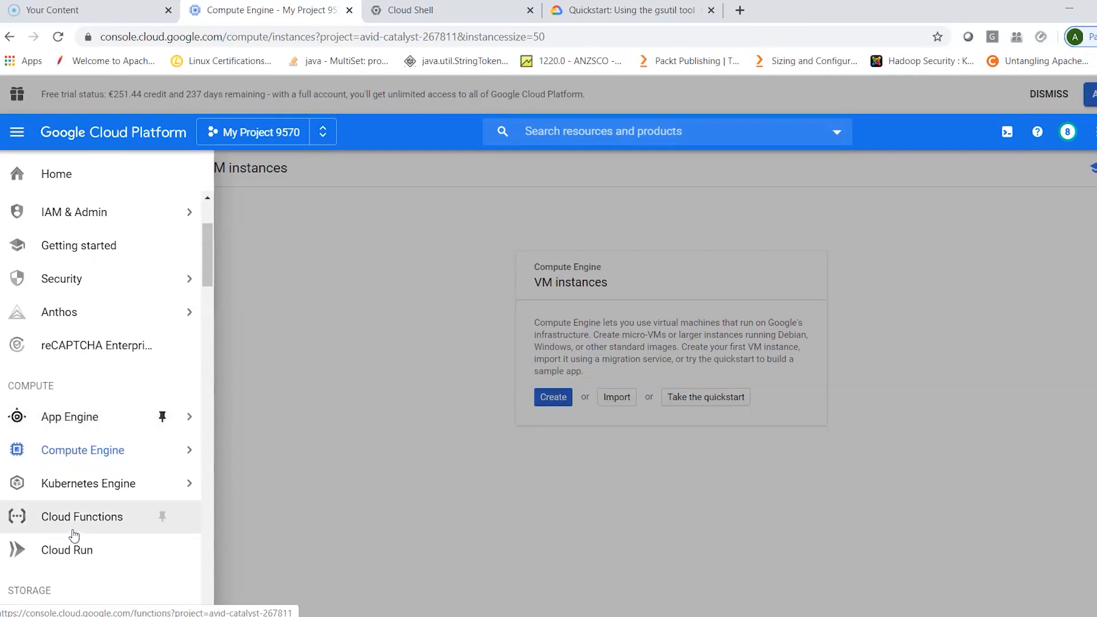
{"action": "scroll", "coordinate": [73, 535], "scroll_direction": "down", "scroll_amount": 3}
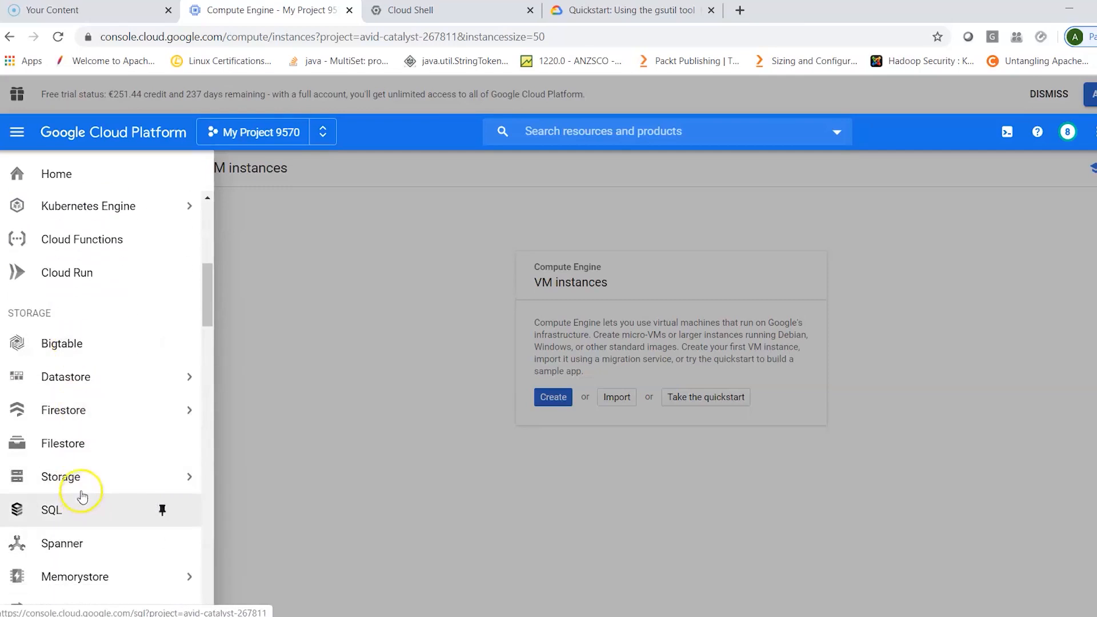
{"action": "mouse_move", "coordinate": [84, 485]}
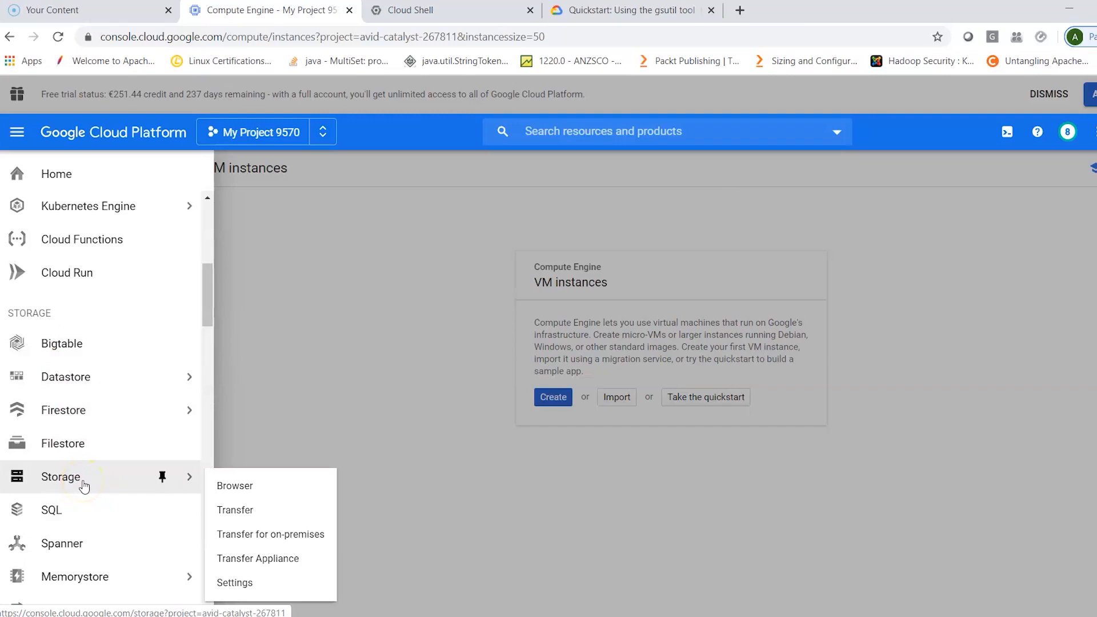
{"action": "left_click", "coordinate": [241, 495]}
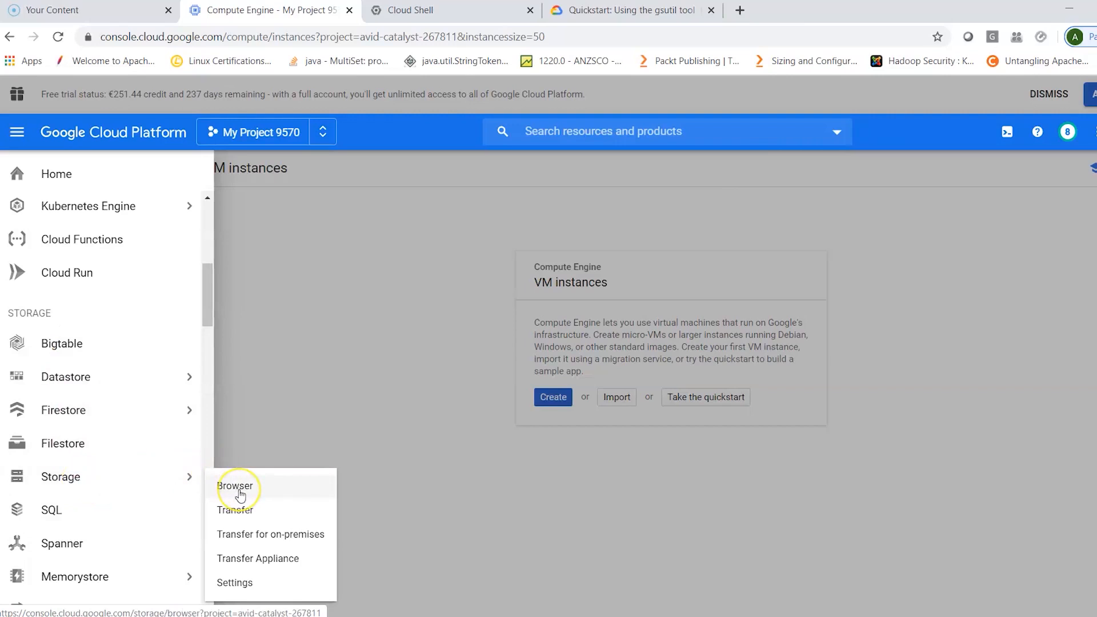
{"action": "left_click", "coordinate": [240, 491]}
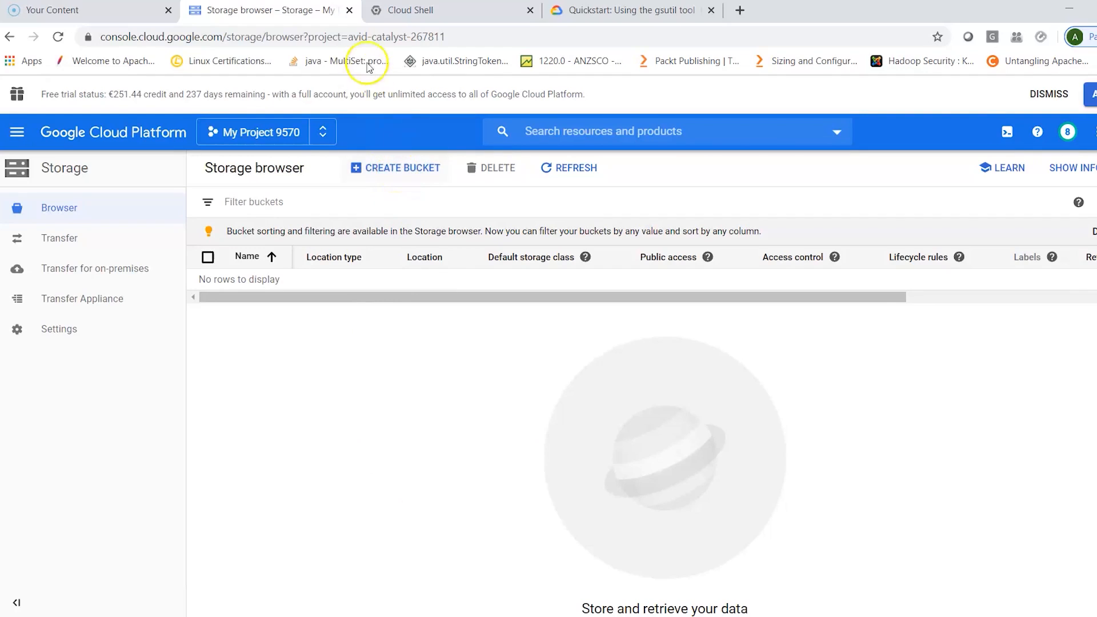
- Run gsutil without arguments in Cloud Shell and find the command for making buckets in its command list
{"action": "left_click", "coordinate": [416, 12]}
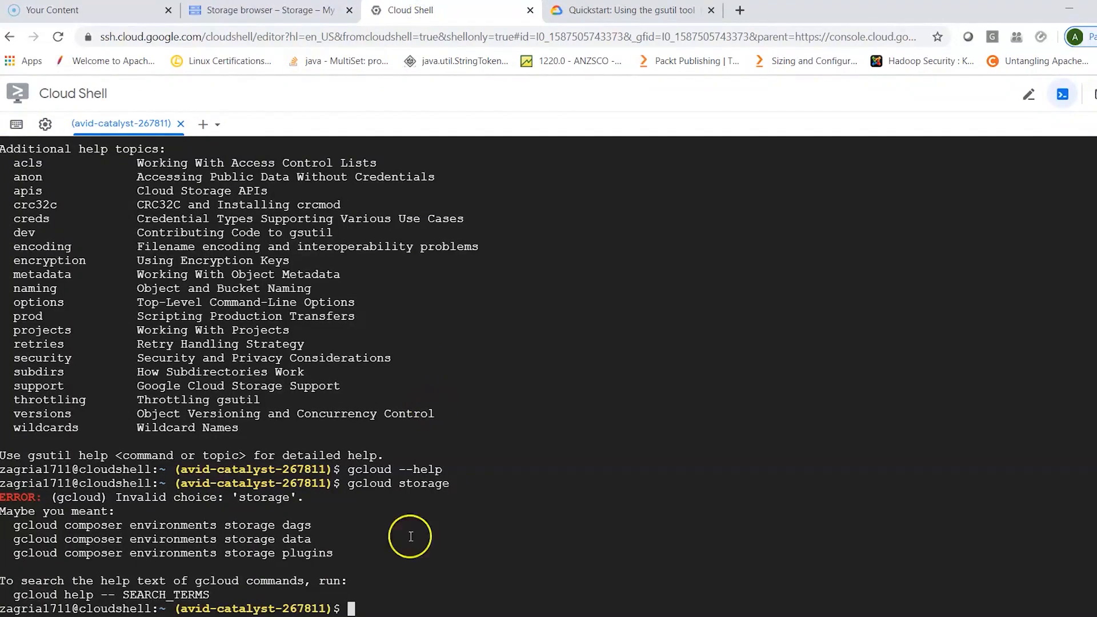
{"action": "type", "text": "gsutil"}
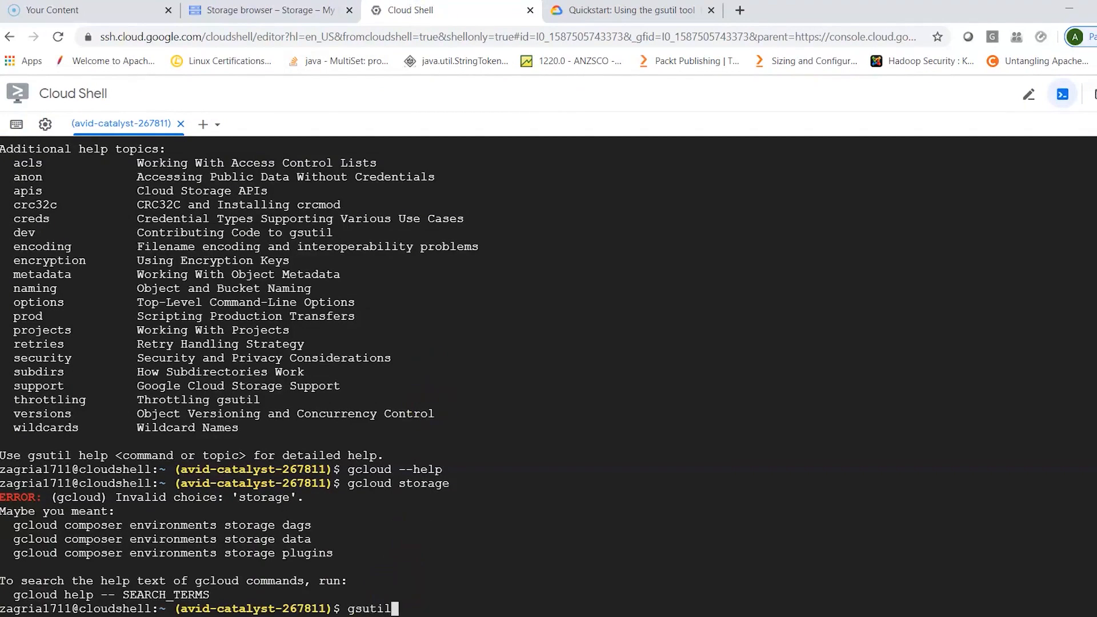
{"action": "key", "text": "Return"}
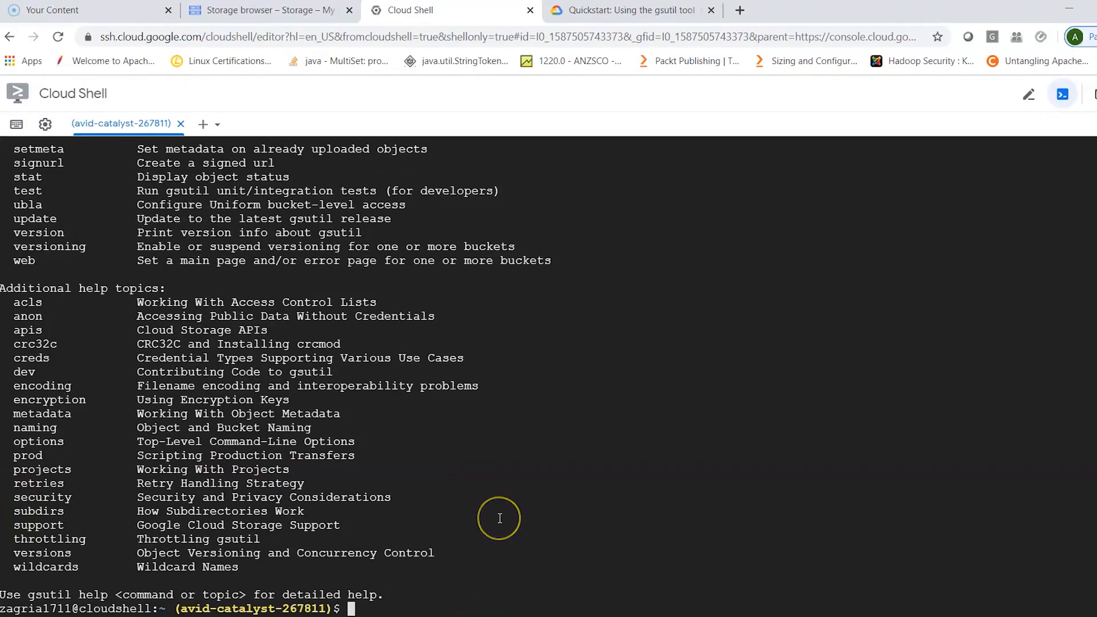
{"action": "scroll", "coordinate": [499, 518], "scroll_direction": "up", "scroll_amount": 6}
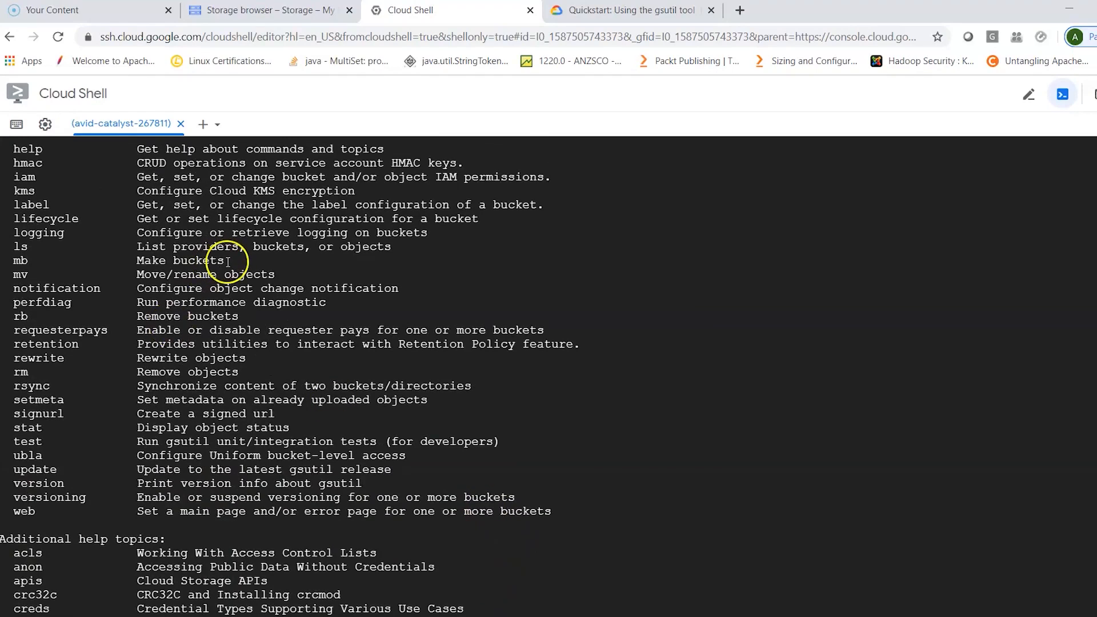
{"action": "left_click_drag", "start_coordinate": [224, 261], "coordinate": [18, 261]}
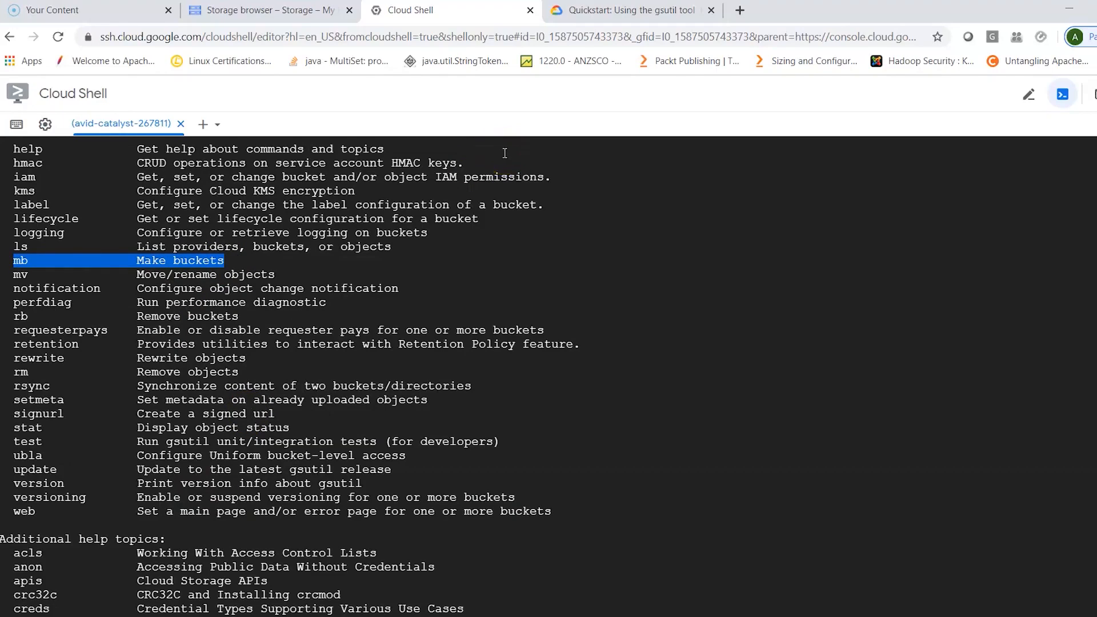
- Start creating a bucket in the console's Storage browser, name it mydataImp and expand the data location settings
{"action": "left_click", "coordinate": [288, 16]}
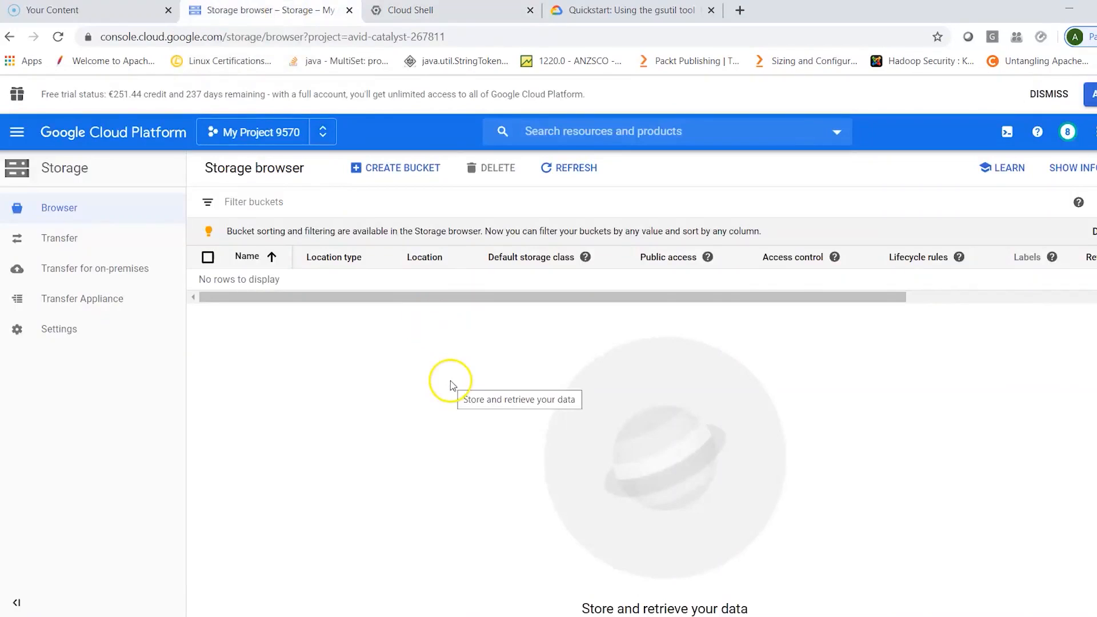
{"action": "left_click", "coordinate": [413, 173]}
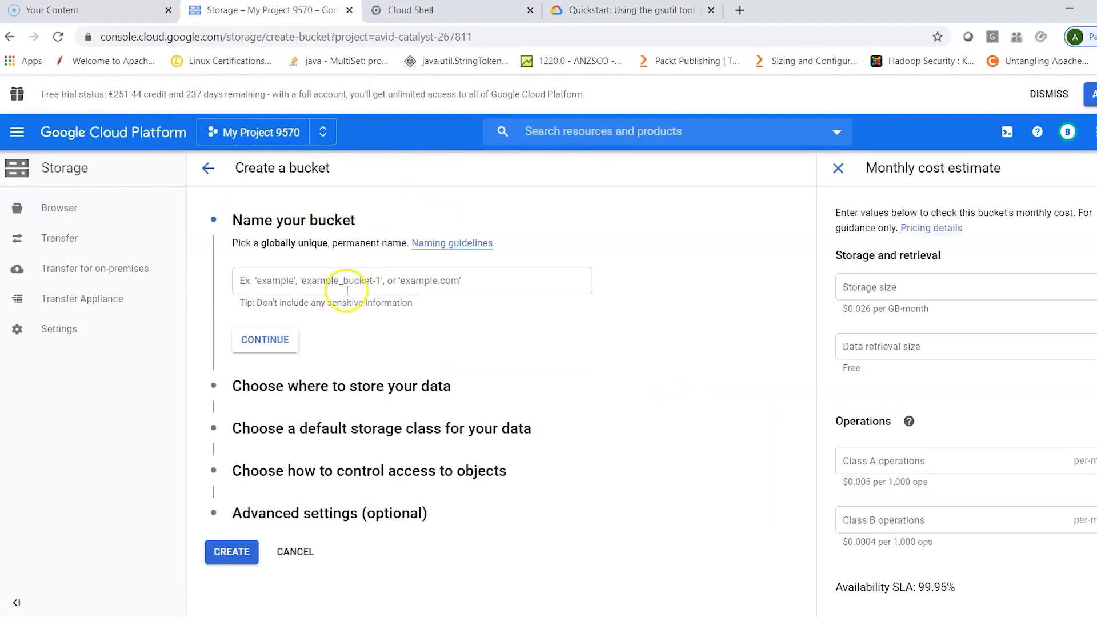
{"action": "left_click", "coordinate": [348, 288]}
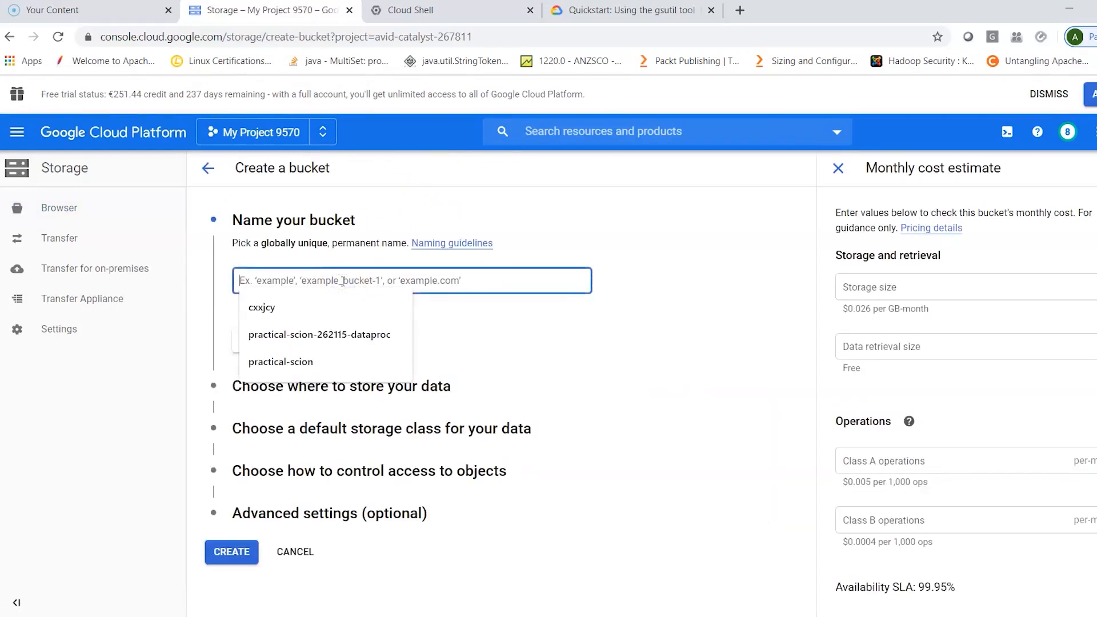
{"action": "type", "text": "mydatalmp"}
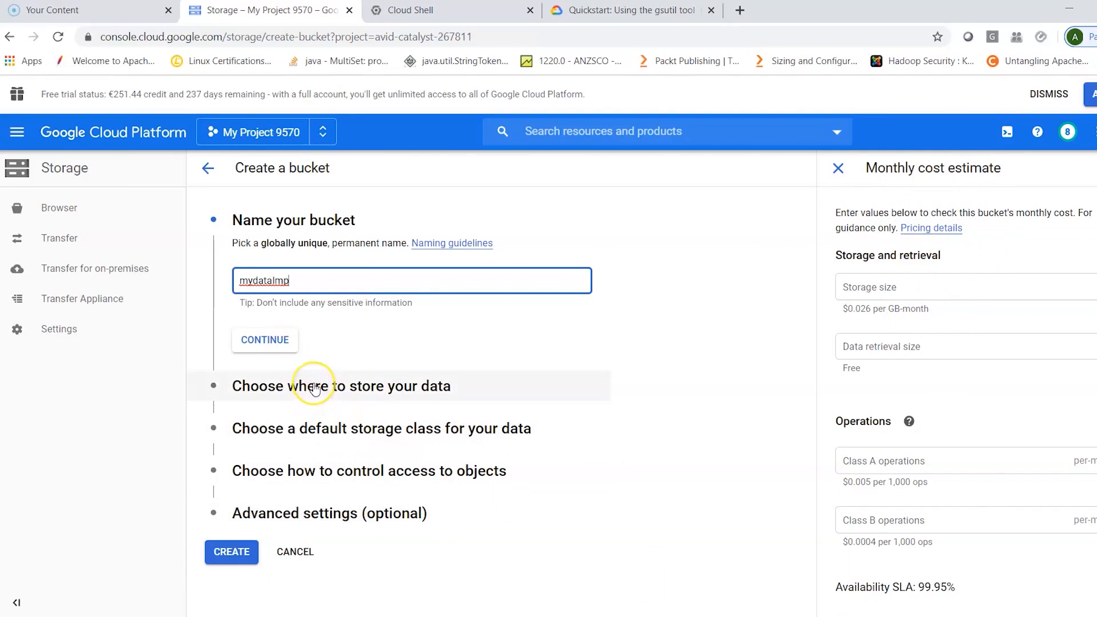
{"action": "left_click", "coordinate": [314, 389]}
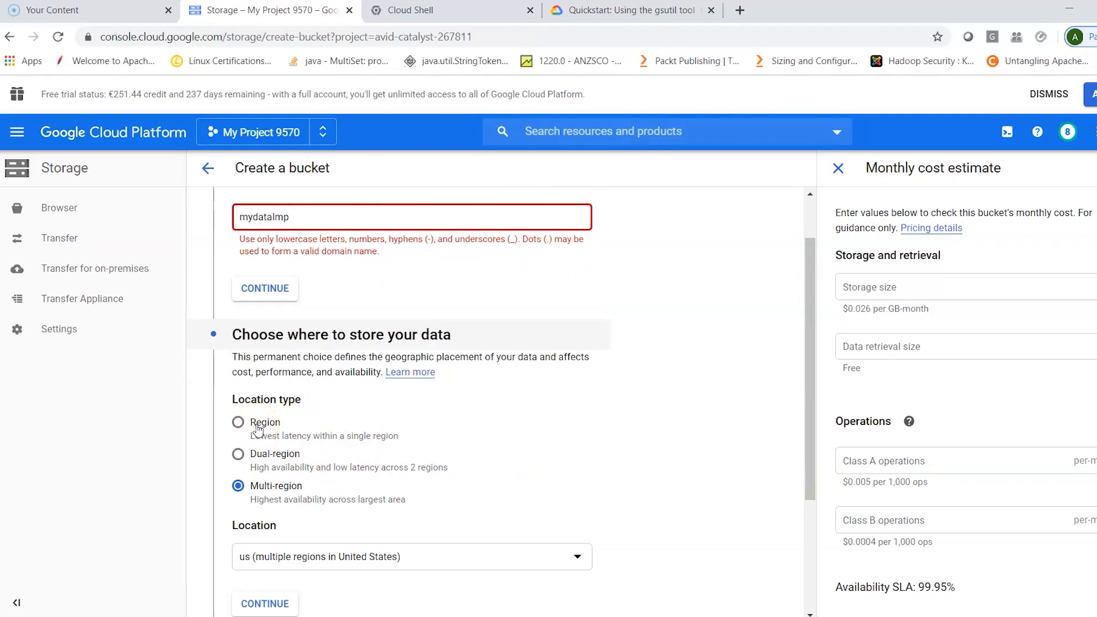
- Correct the bucket name to the all-lowercase mydataimp
{"action": "left_click", "coordinate": [273, 217]}
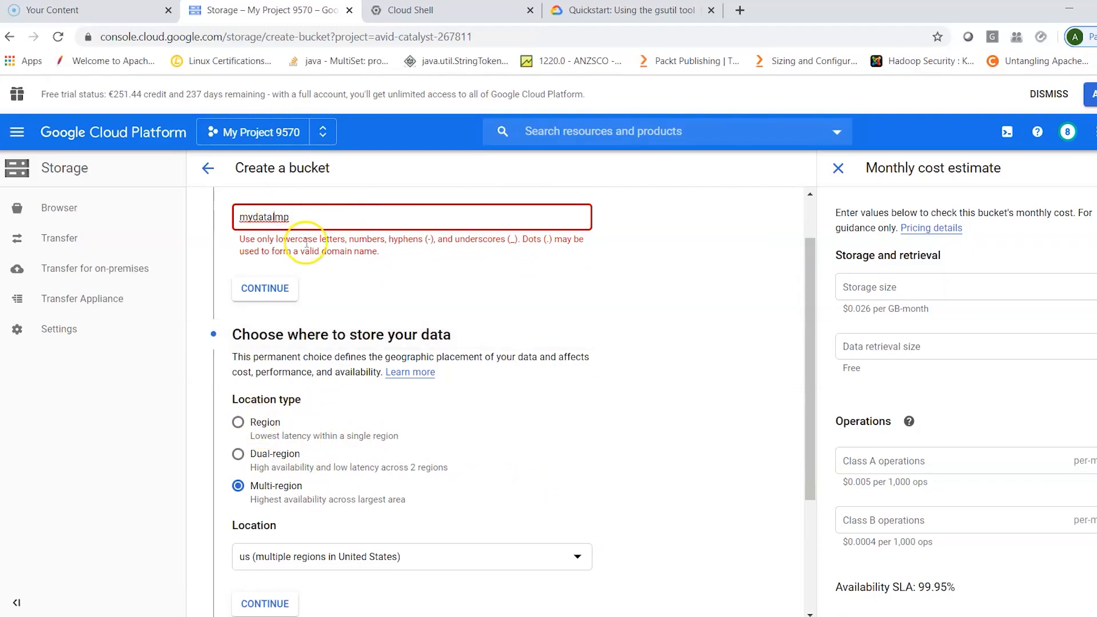
{"action": "type", "text": "i"}
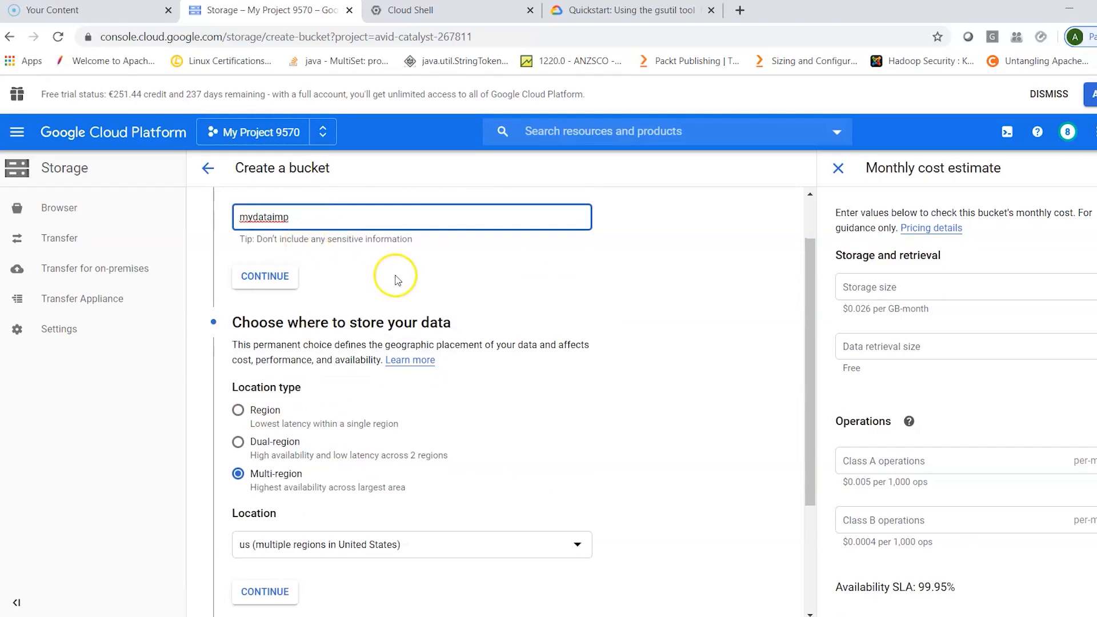
{"action": "left_click", "coordinate": [392, 280]}
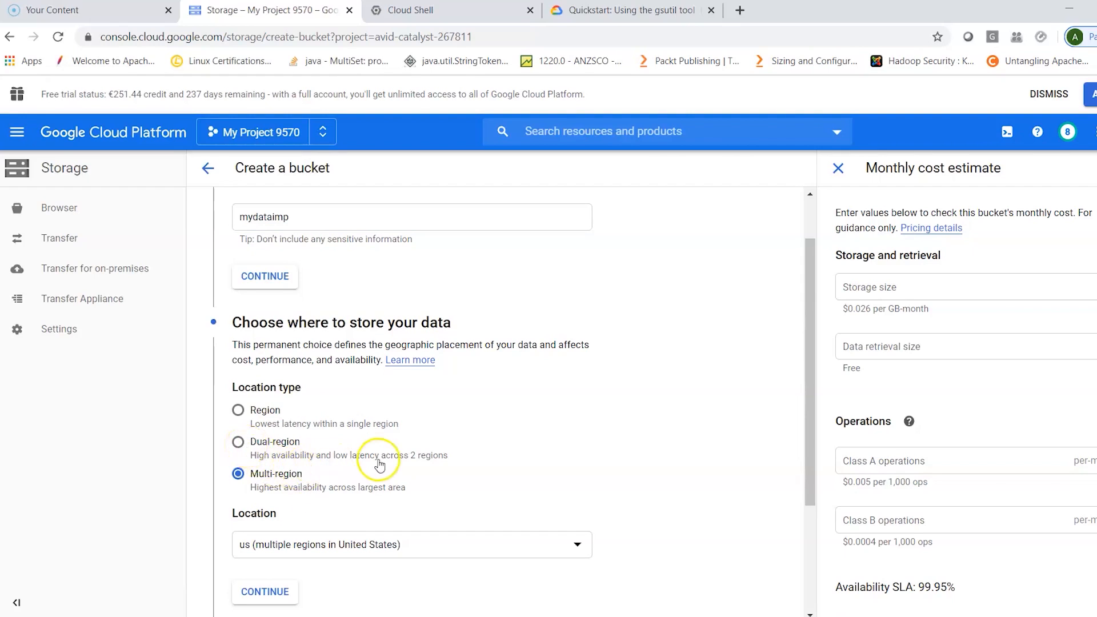
- Set the bucket's location type to Region and its location to europe-west3 (Frankfurt)
{"action": "left_click", "coordinate": [239, 412]}
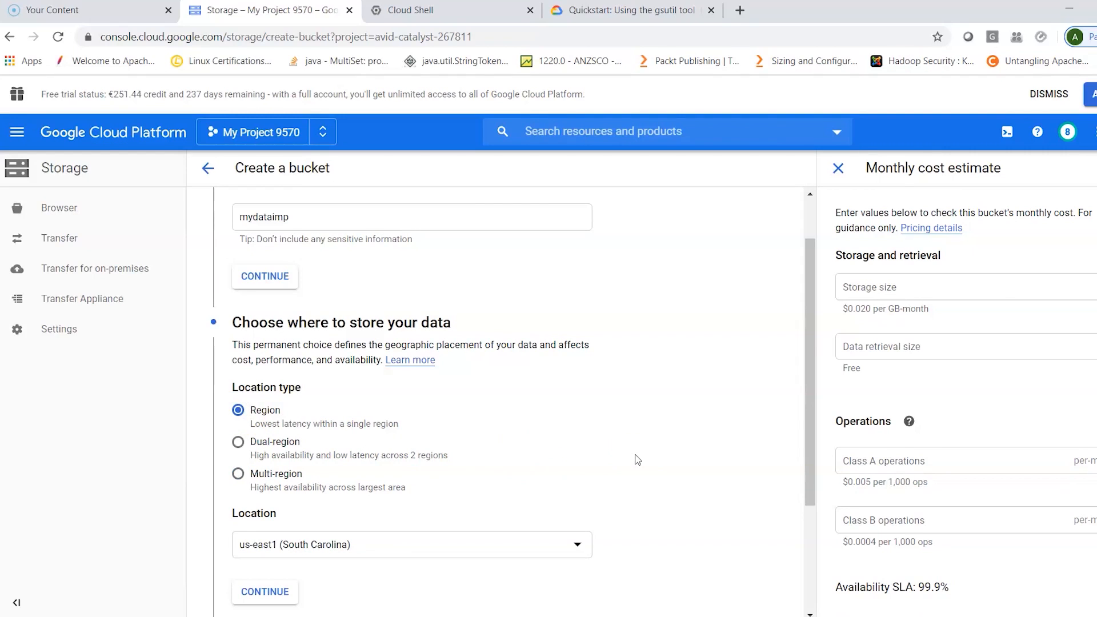
{"action": "scroll", "coordinate": [637, 460], "scroll_direction": "down", "scroll_amount": 1}
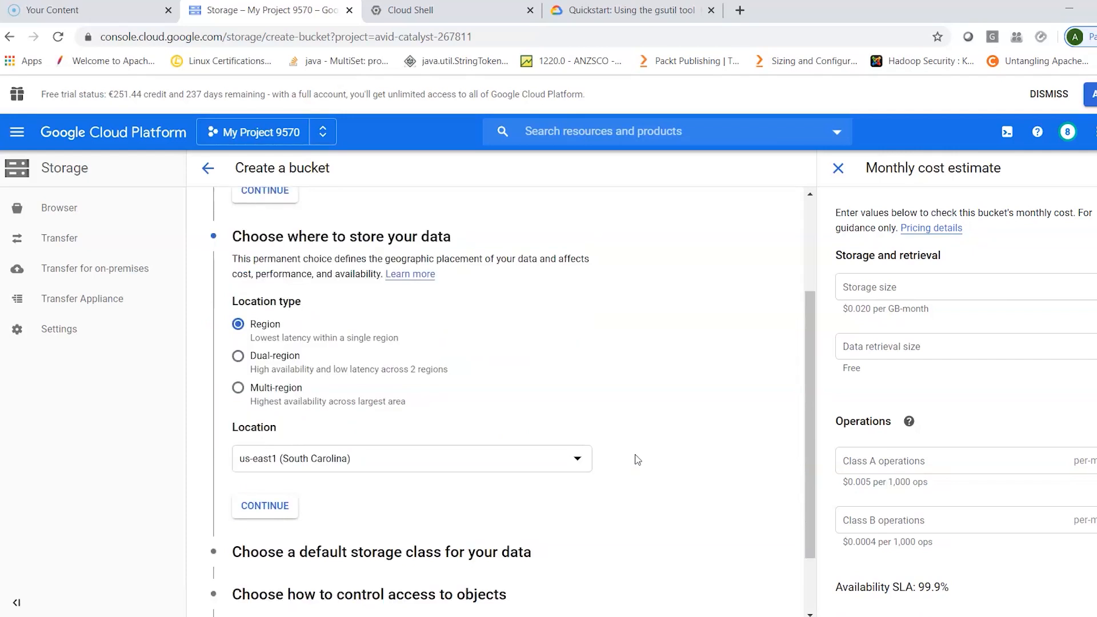
{"action": "scroll", "coordinate": [638, 460], "scroll_direction": "down", "scroll_amount": 1}
{"action": "left_click", "coordinate": [543, 375]}
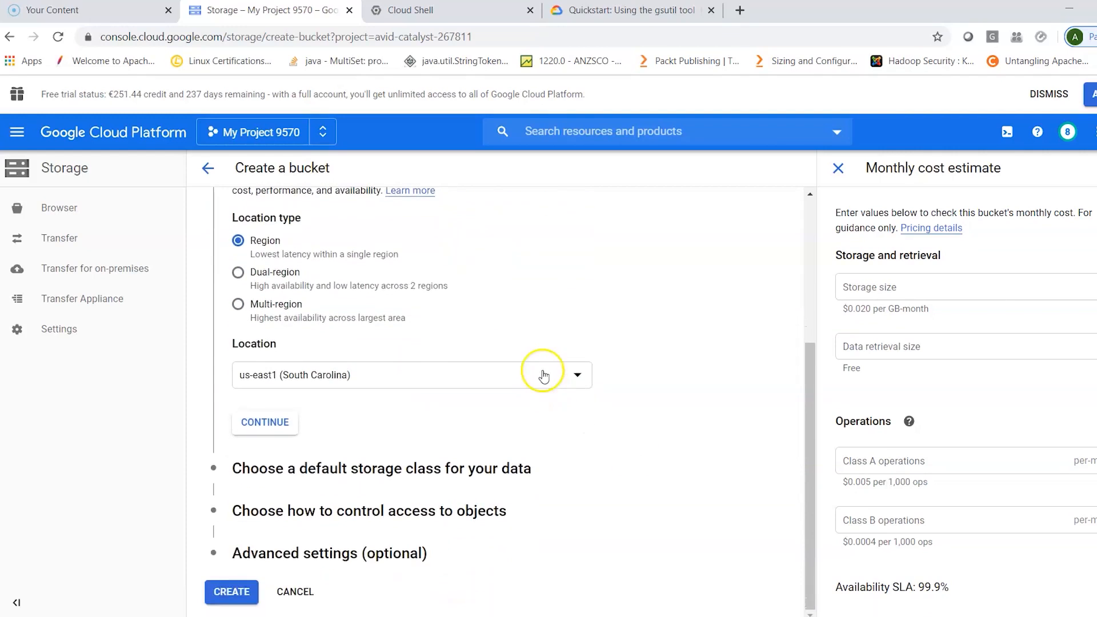
{"action": "left_click", "coordinate": [578, 375]}
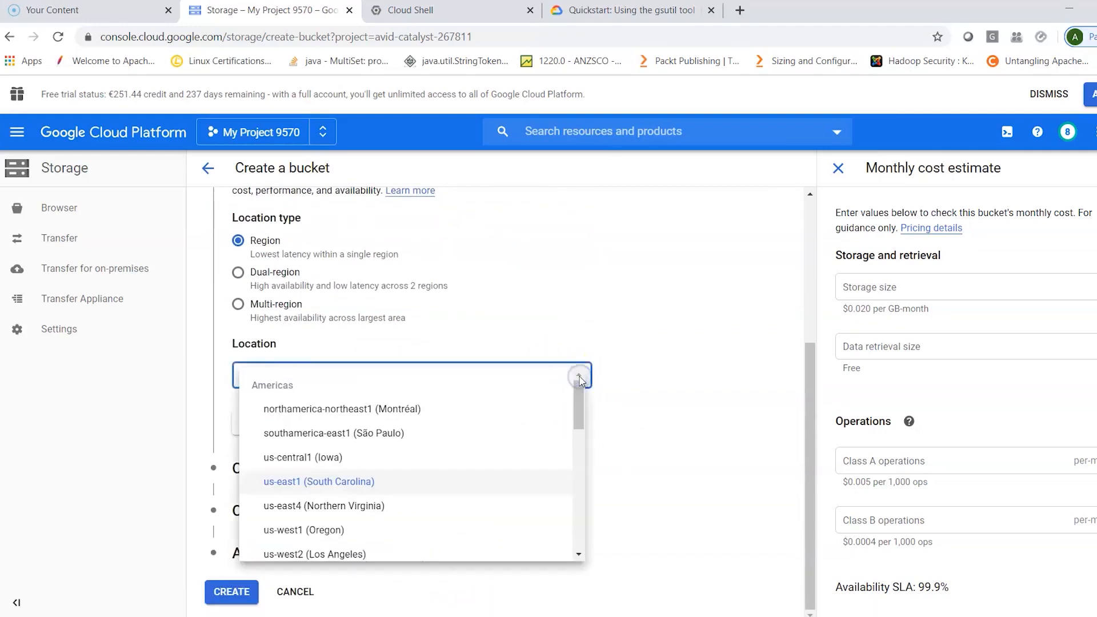
{"action": "scroll", "coordinate": [528, 479], "scroll_direction": "down", "scroll_amount": 3}
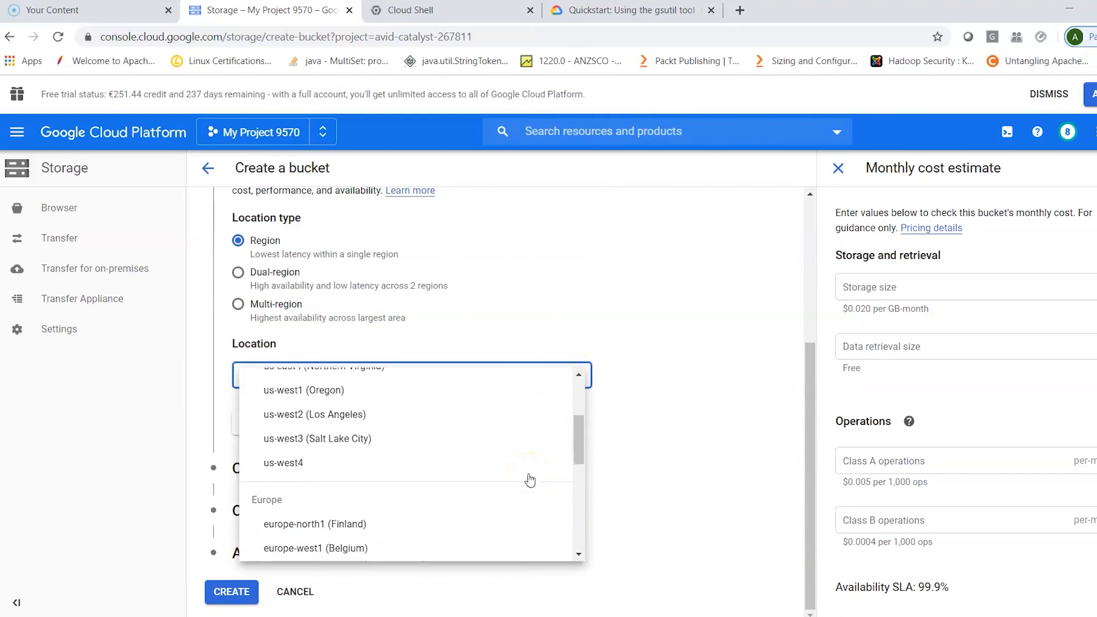
{"action": "scroll", "coordinate": [529, 479], "scroll_direction": "down", "scroll_amount": 2}
{"action": "left_click", "coordinate": [394, 495]}
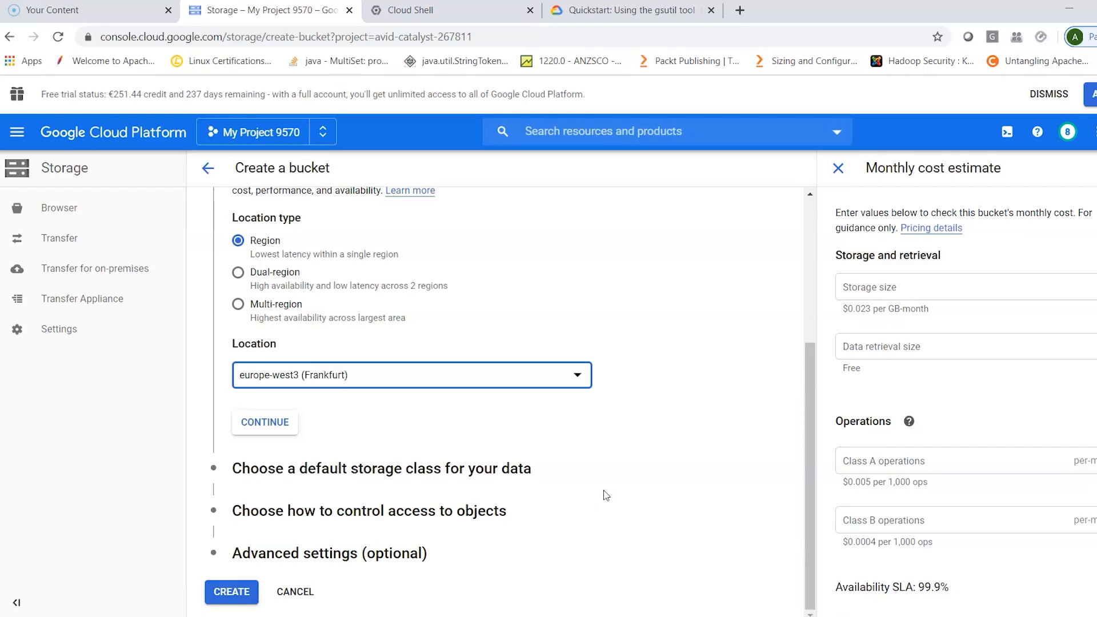
- Go through the bucket's default storage class and object access control settings, keeping Standard and Fine-grained
{"action": "left_click", "coordinate": [339, 473]}
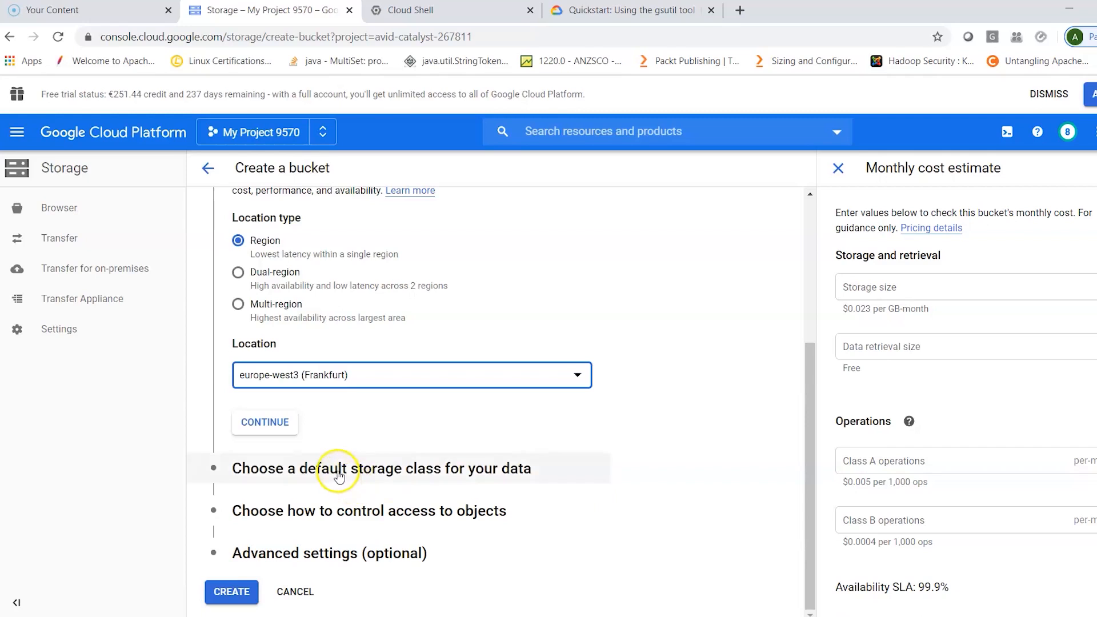
{"action": "left_click", "coordinate": [339, 473]}
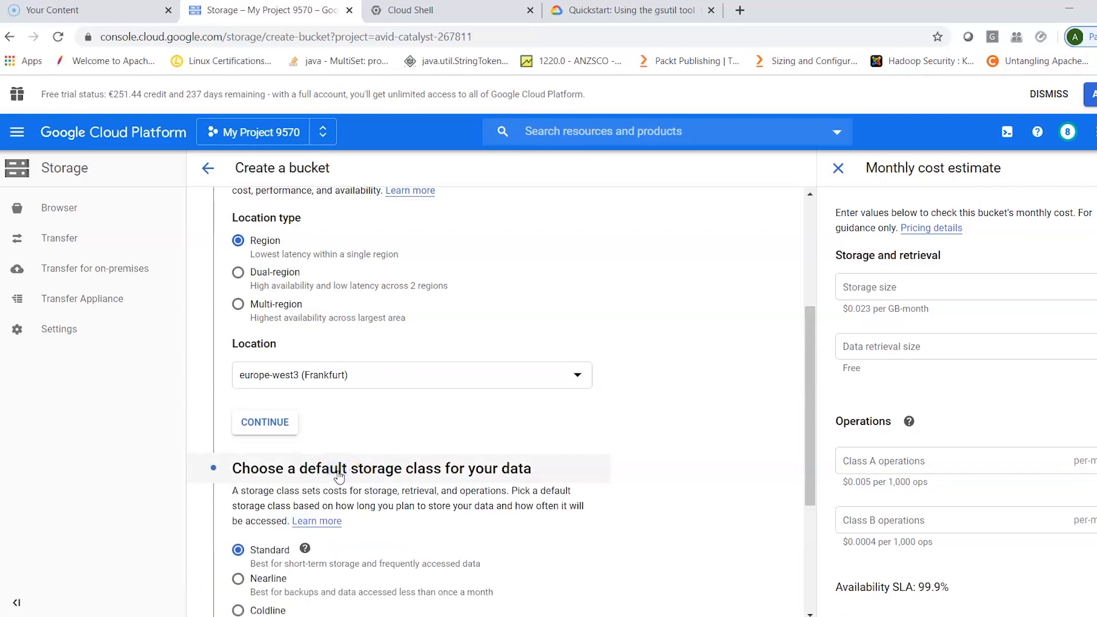
{"action": "scroll", "coordinate": [571, 513], "scroll_direction": "down", "scroll_amount": 3}
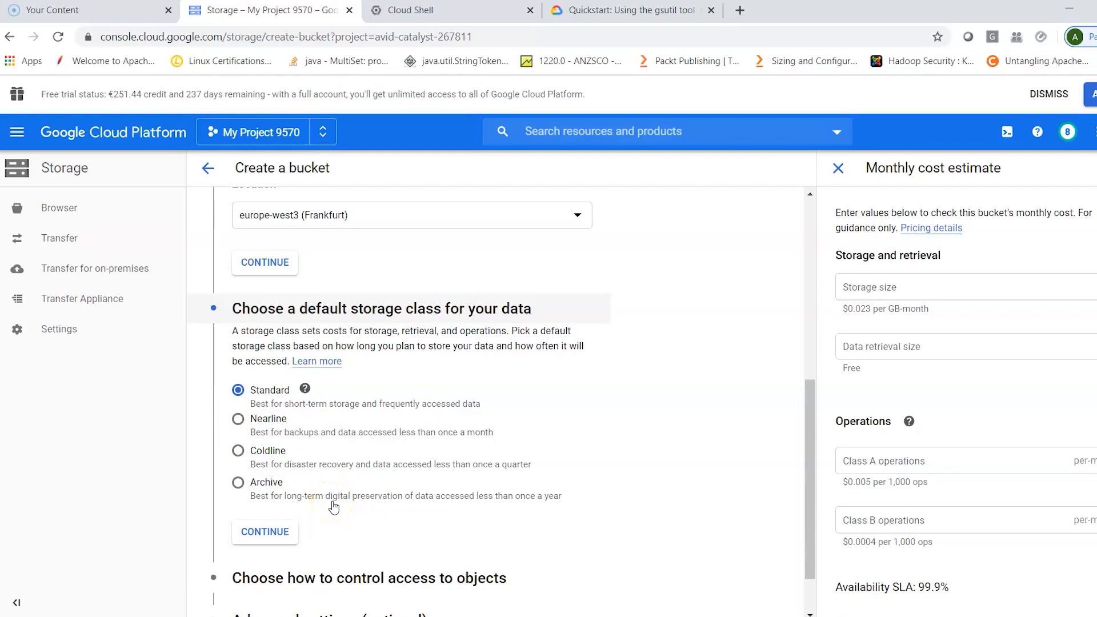
{"action": "scroll", "coordinate": [333, 506], "scroll_direction": "down", "scroll_amount": 1}
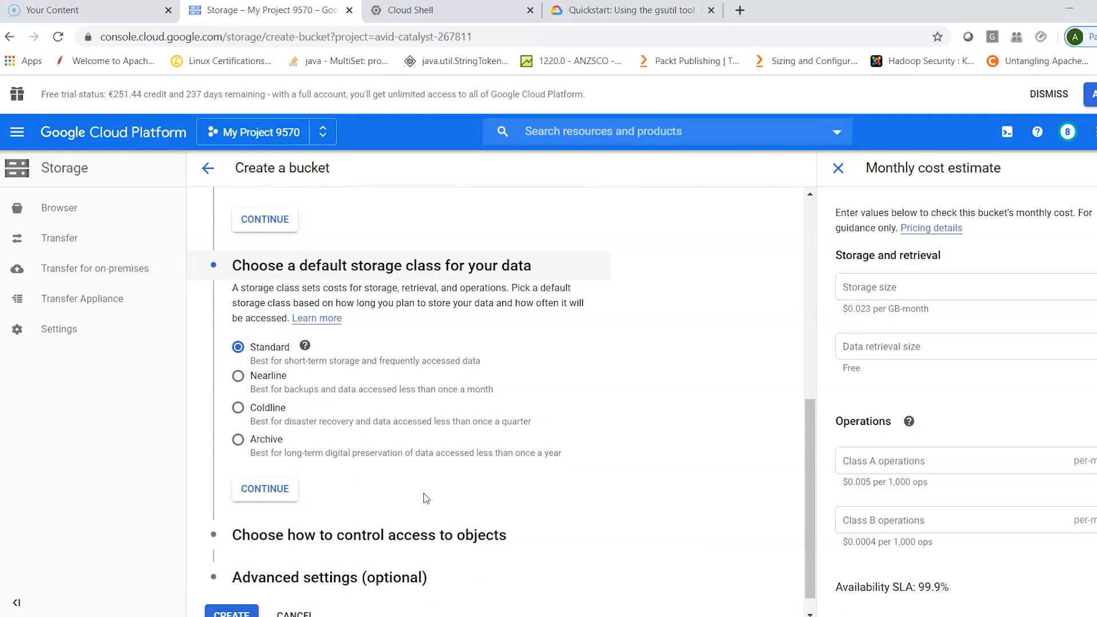
{"action": "scroll", "coordinate": [426, 498], "scroll_direction": "down", "scroll_amount": 1}
{"action": "left_click", "coordinate": [417, 509]}
{"action": "scroll", "coordinate": [592, 448], "scroll_direction": "down", "scroll_amount": 2}
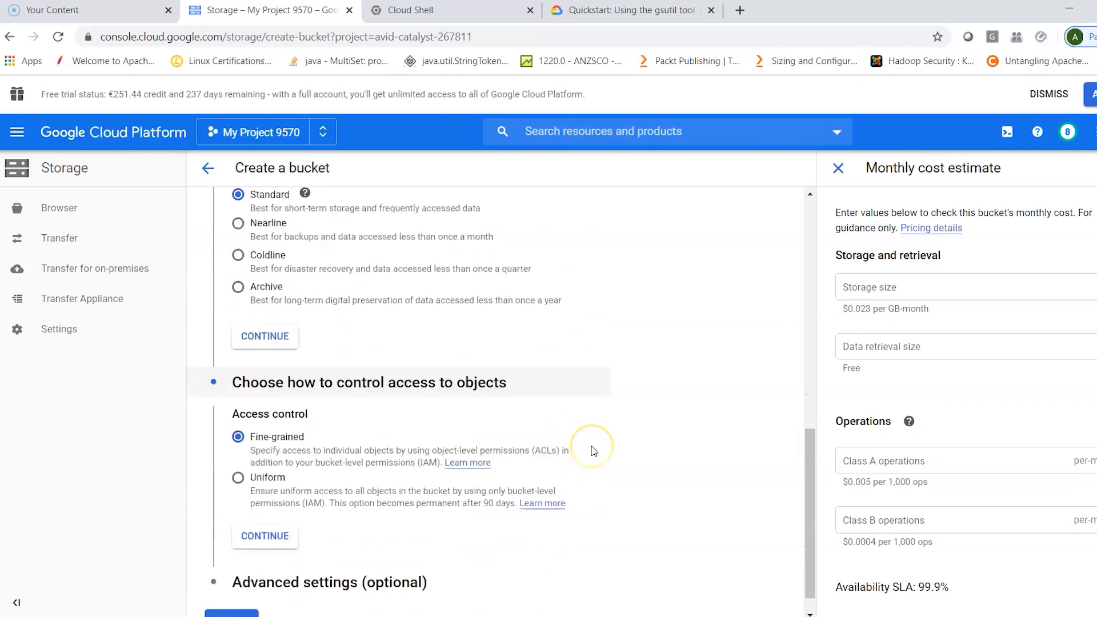
{"action": "scroll", "coordinate": [592, 448], "scroll_direction": "down", "scroll_amount": 1}
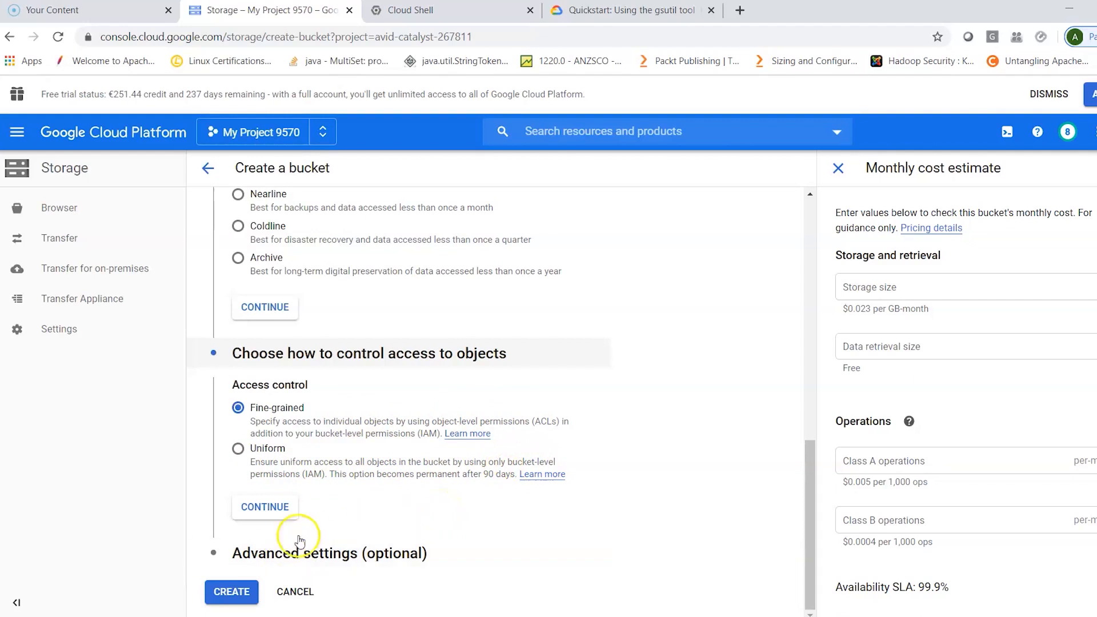
- Review the optional advanced settings, keep the Google-managed key without a retention policy, and create the bucket
{"action": "left_click", "coordinate": [296, 554]}
{"action": "scroll", "coordinate": [524, 513], "scroll_direction": "down", "scroll_amount": 5}
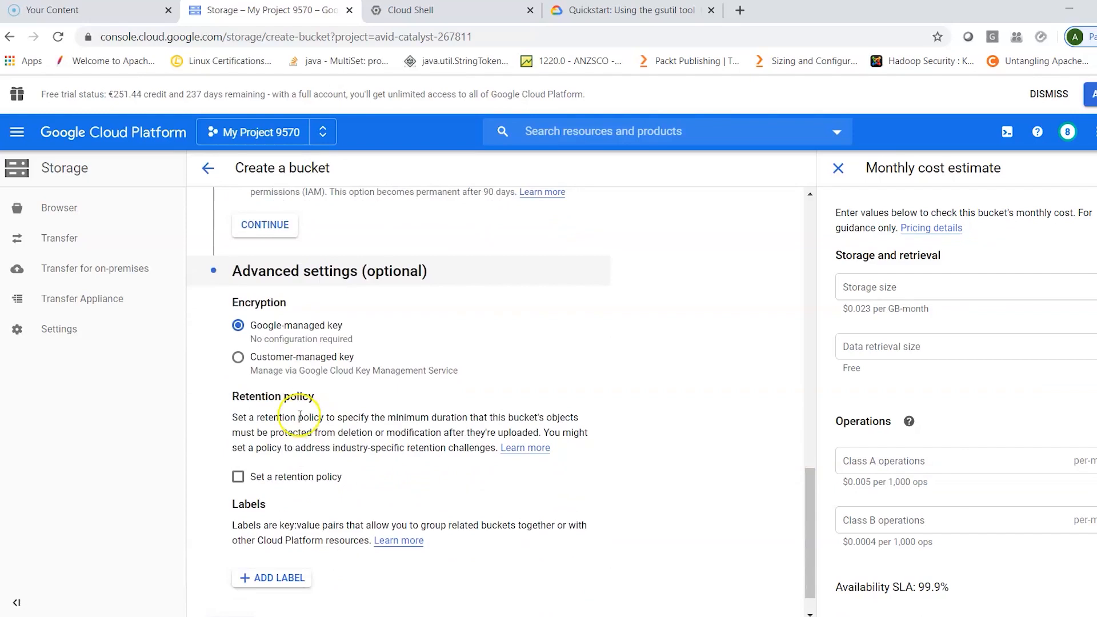
{"action": "left_click_drag", "start_coordinate": [366, 417], "coordinate": [535, 416]}
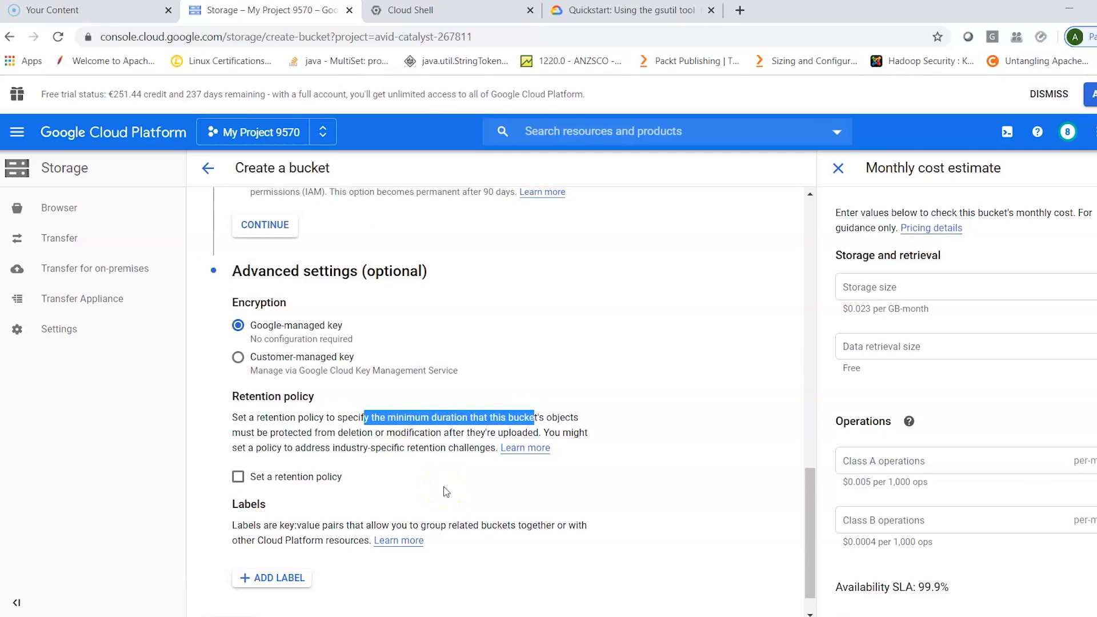
{"action": "scroll", "coordinate": [446, 491], "scroll_direction": "down", "scroll_amount": 1}
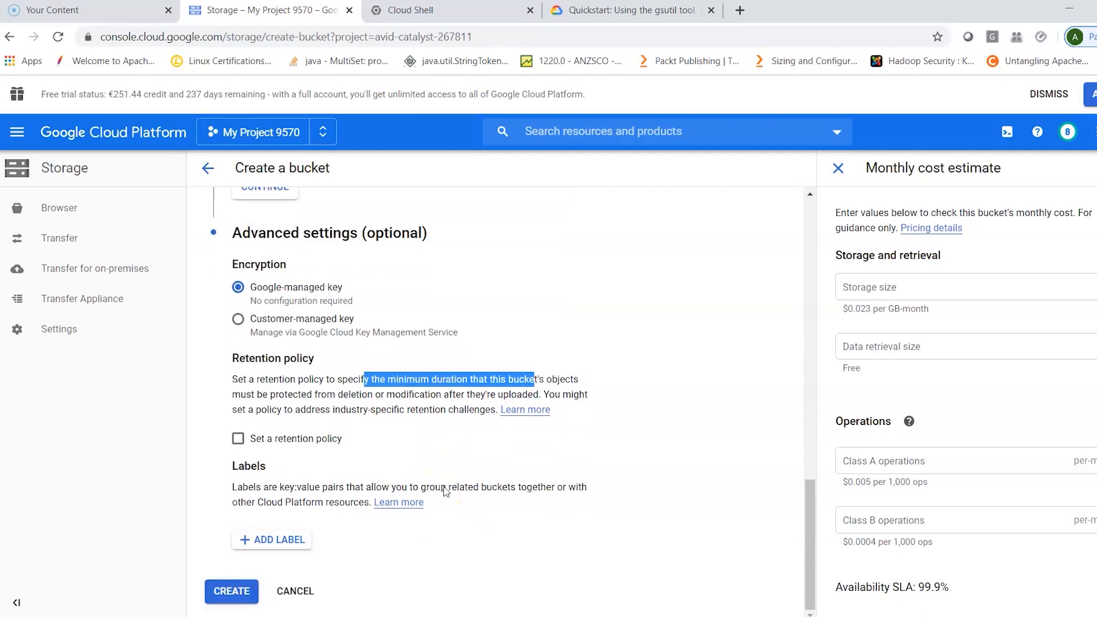
{"action": "left_click", "coordinate": [224, 592]}
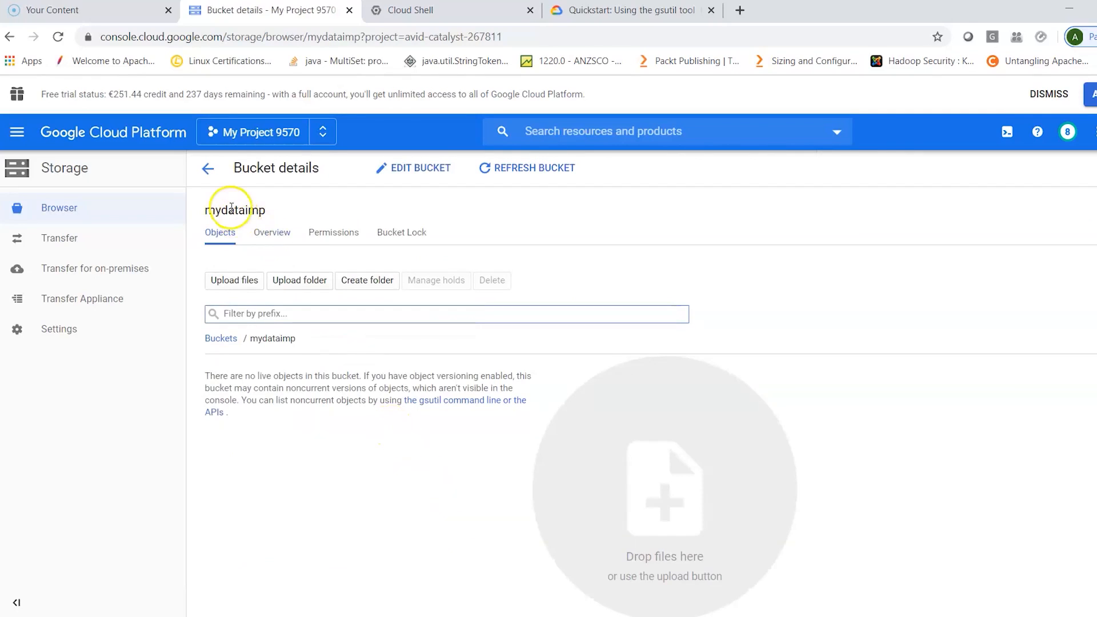
- Review the mydataimp bucket's overview and permissions, and browse the roles assignable to the project viewers without saving a change
{"action": "left_click", "coordinate": [280, 234]}
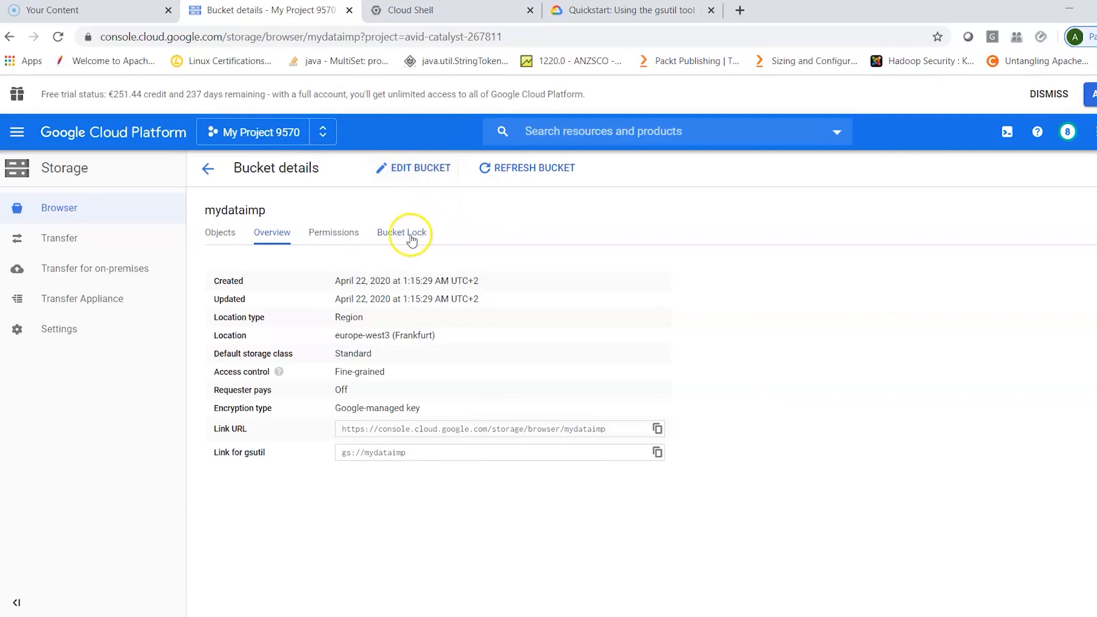
{"action": "left_click", "coordinate": [355, 234]}
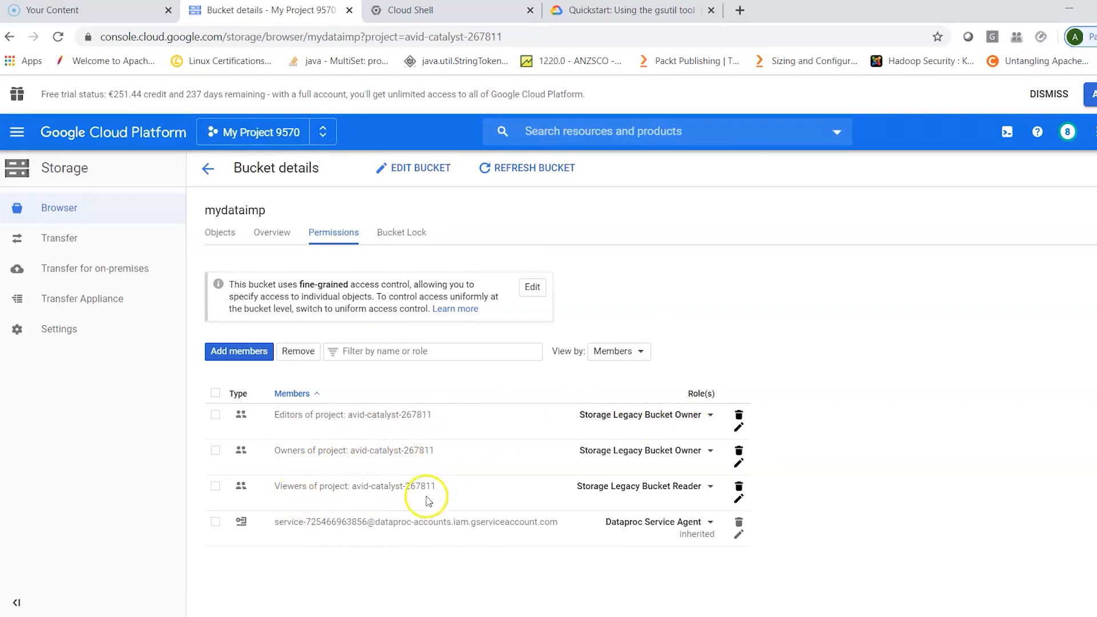
{"action": "left_click", "coordinate": [690, 489]}
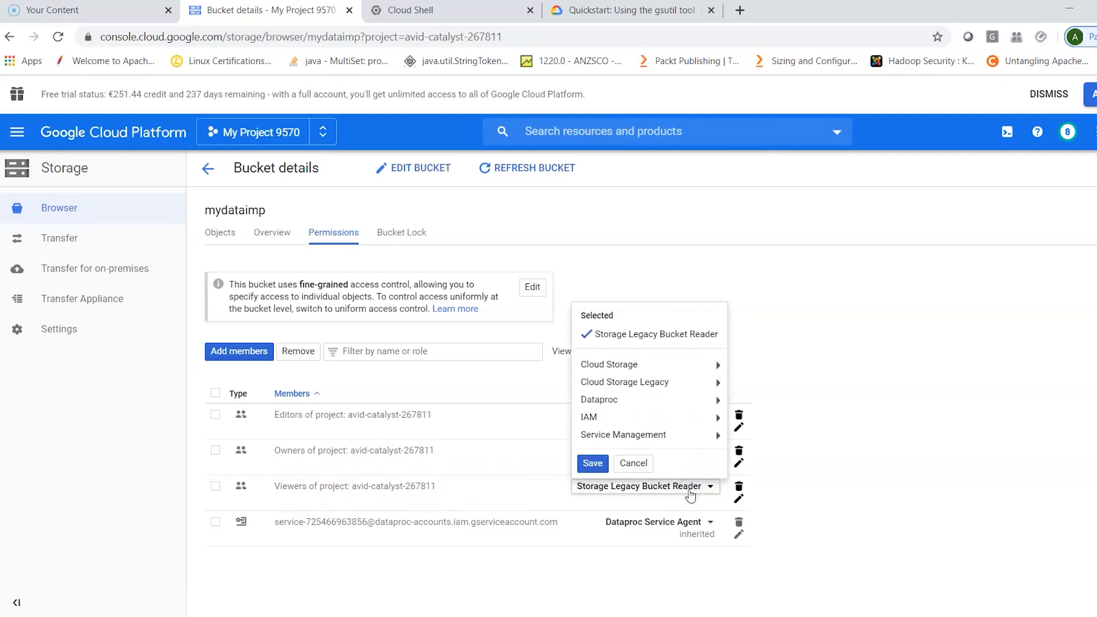
{"action": "left_click", "coordinate": [685, 371]}
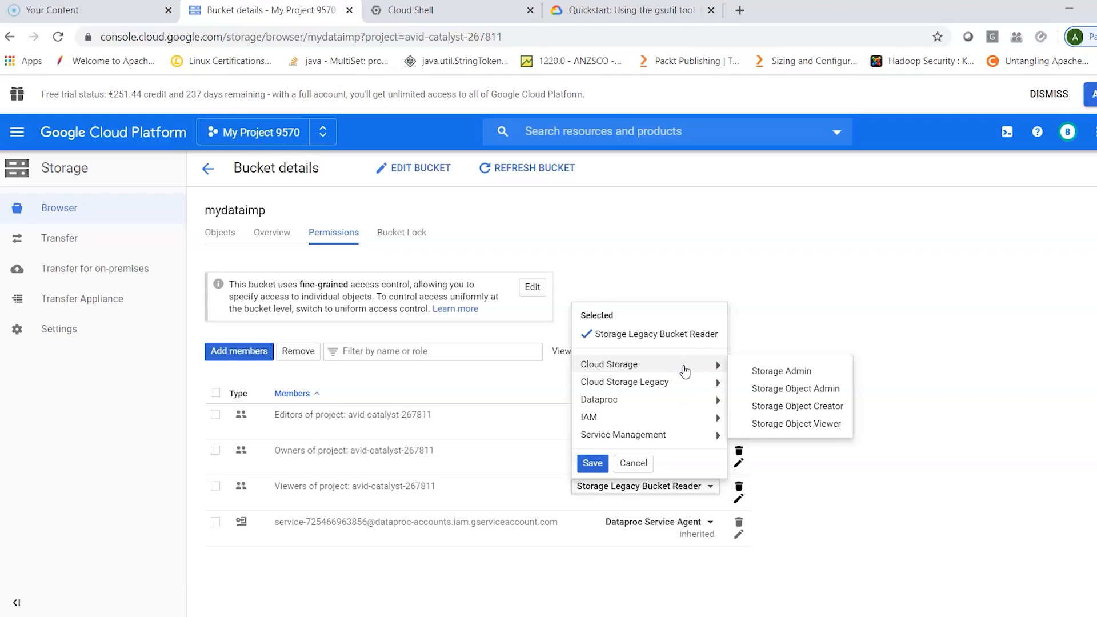
{"action": "left_click", "coordinate": [685, 382]}
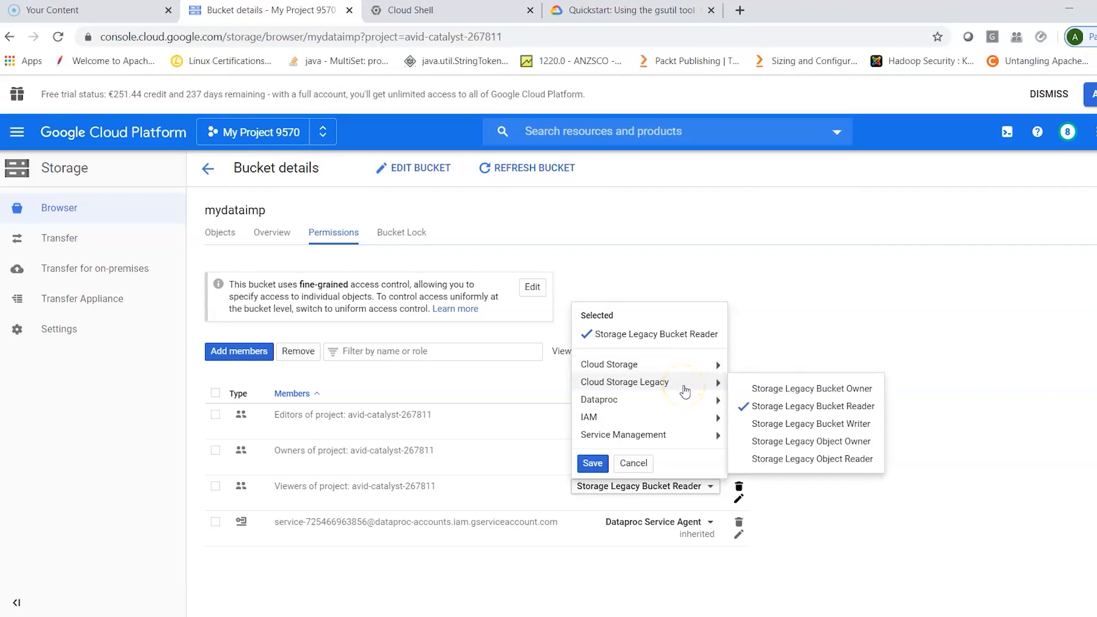
{"action": "left_click", "coordinate": [685, 402]}
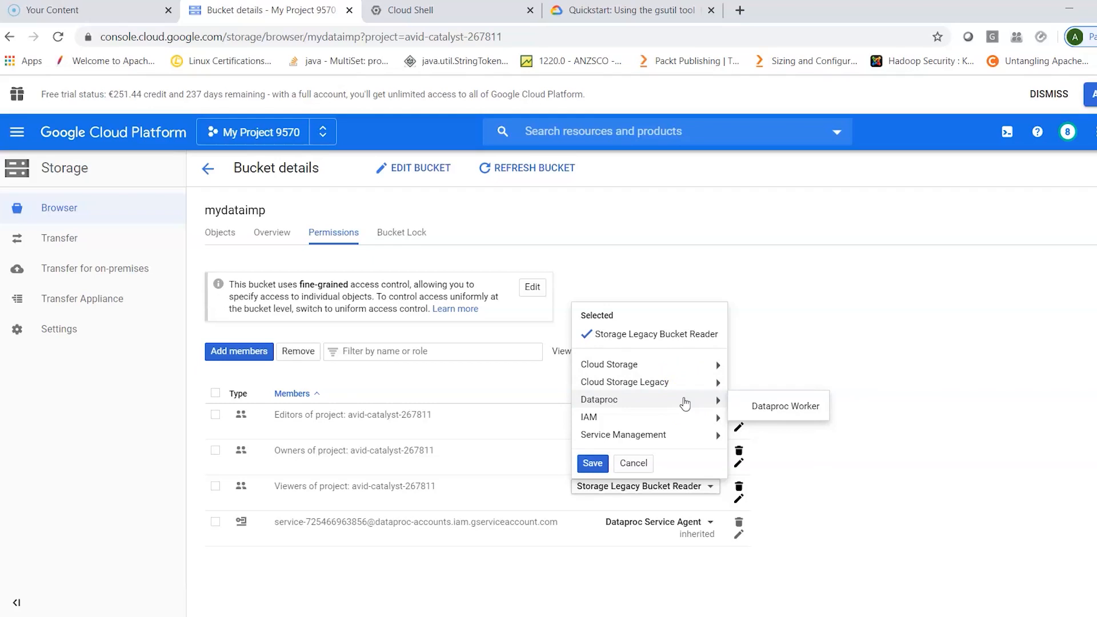
{"action": "mouse_move", "coordinate": [687, 437]}
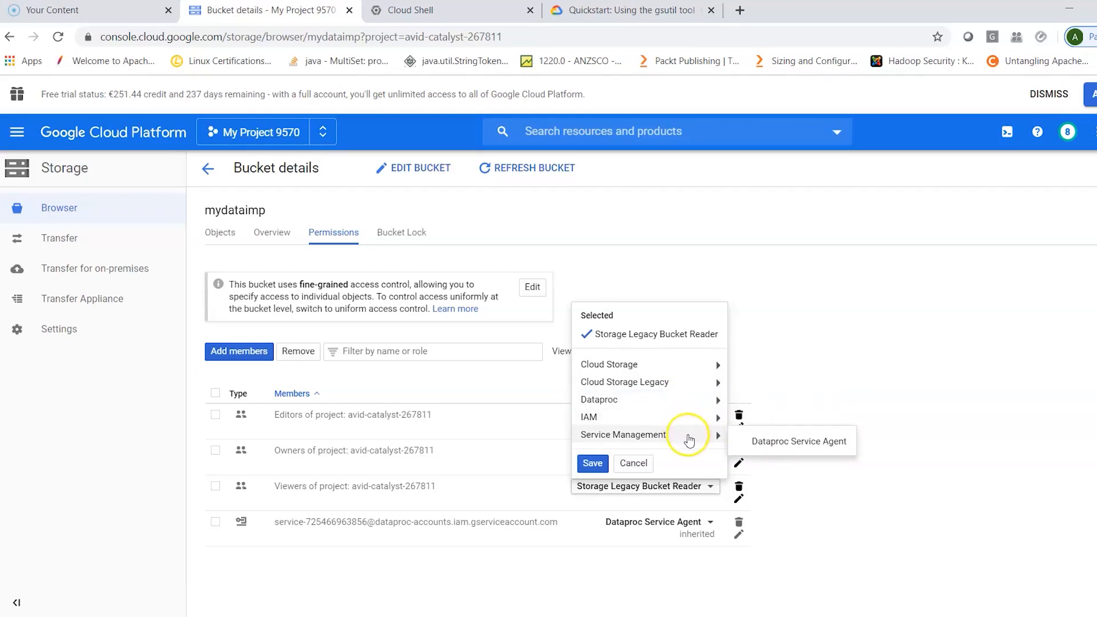
{"action": "left_click", "coordinate": [635, 463]}
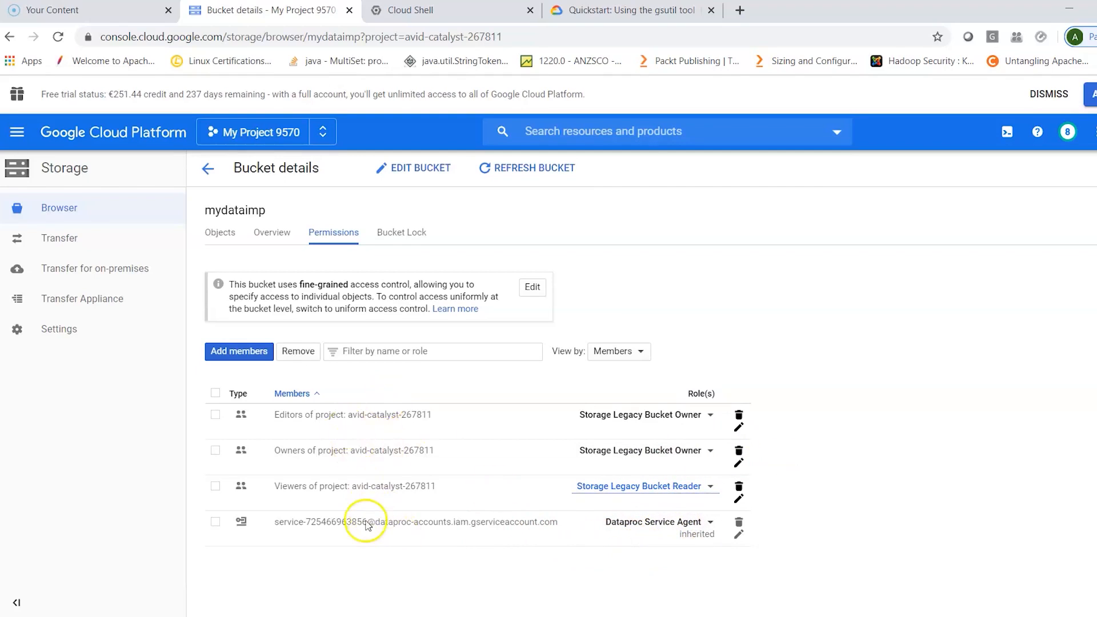
- Group the bucket's permissions by roles and inspect the members of the Storage Legacy Bucket Owner role
{"action": "left_click", "coordinate": [621, 355]}
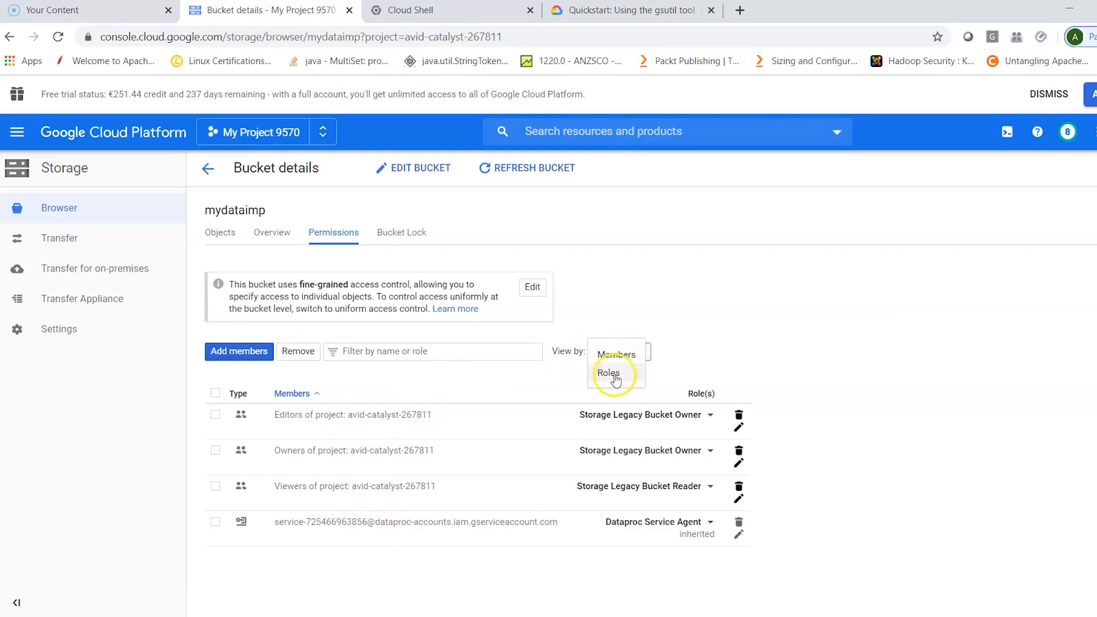
{"action": "left_click", "coordinate": [611, 375]}
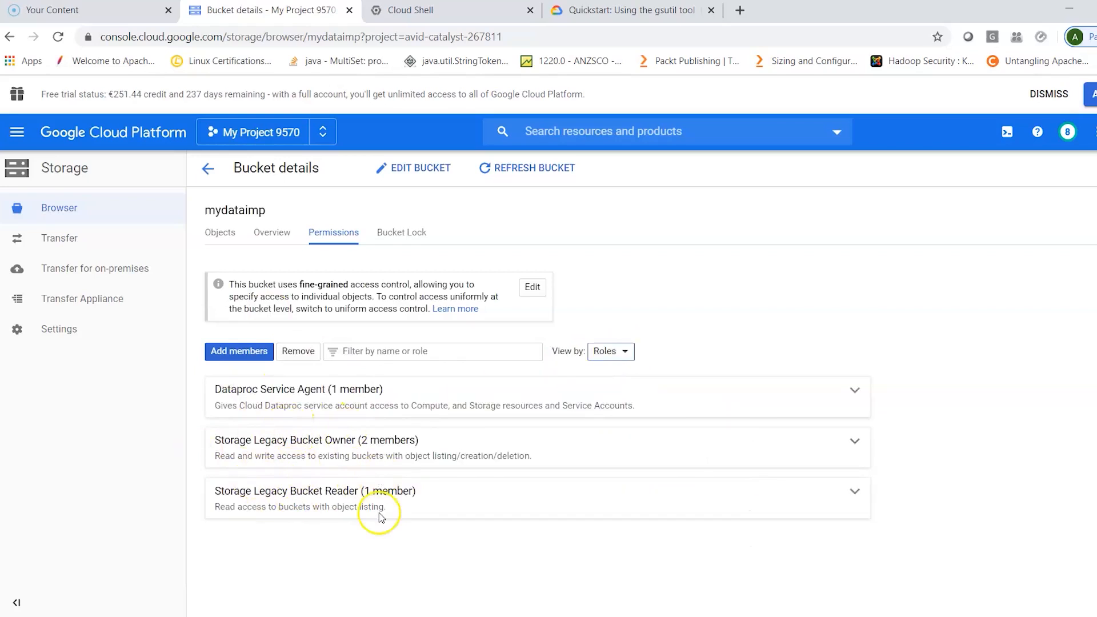
{"action": "left_click", "coordinate": [560, 449]}
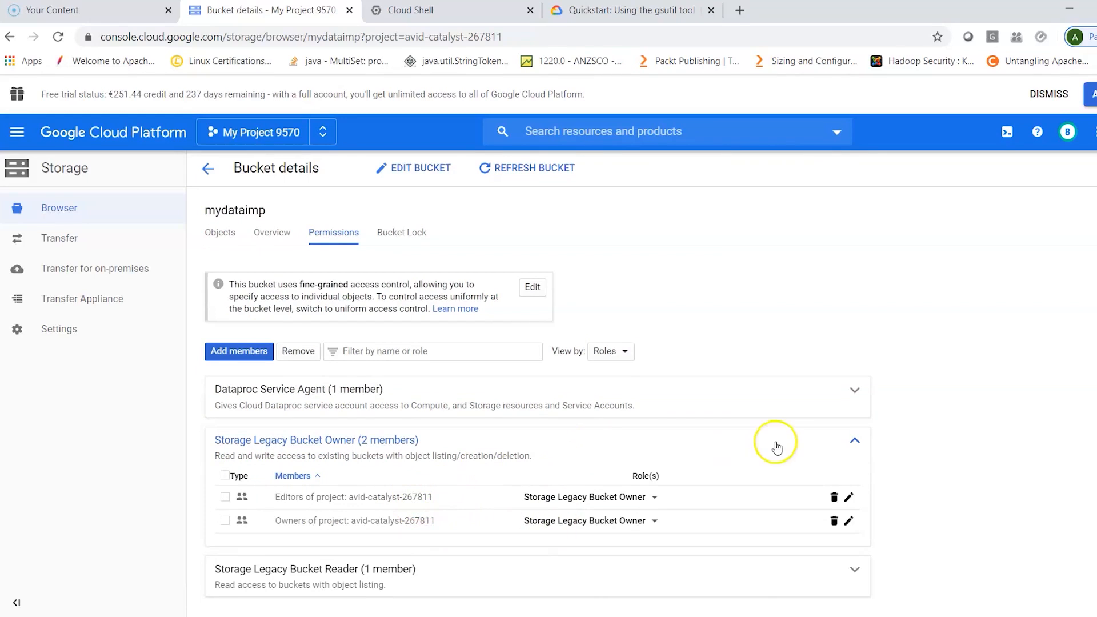
{"action": "left_click", "coordinate": [794, 445]}
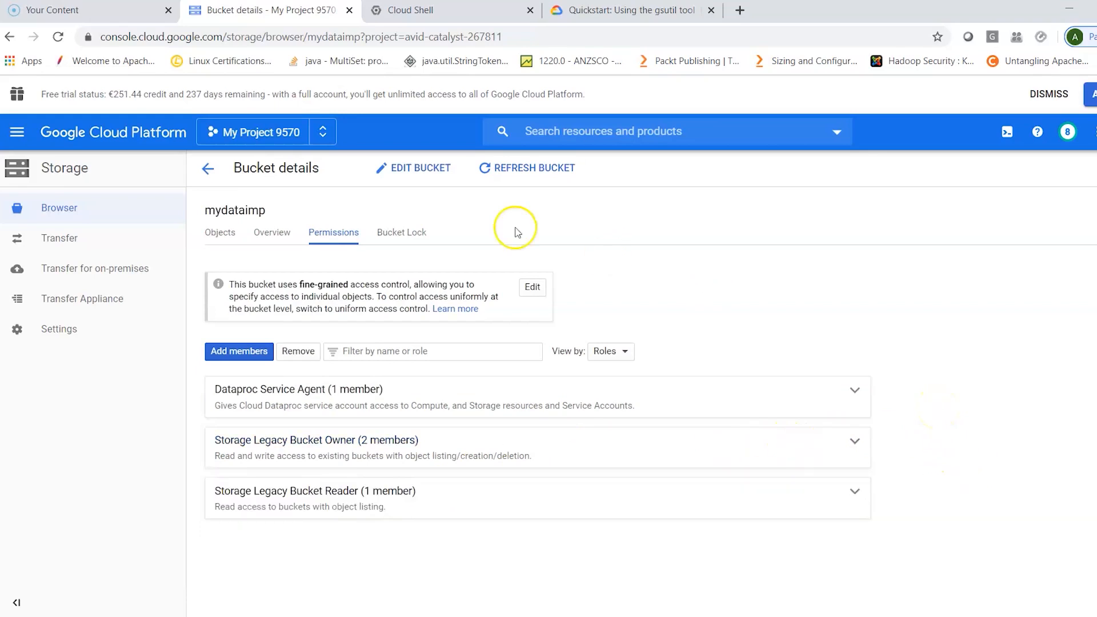
- Check the bucket's lock settings and object list, and look over the actions available for it in the Storage browser
{"action": "left_click", "coordinate": [402, 234]}
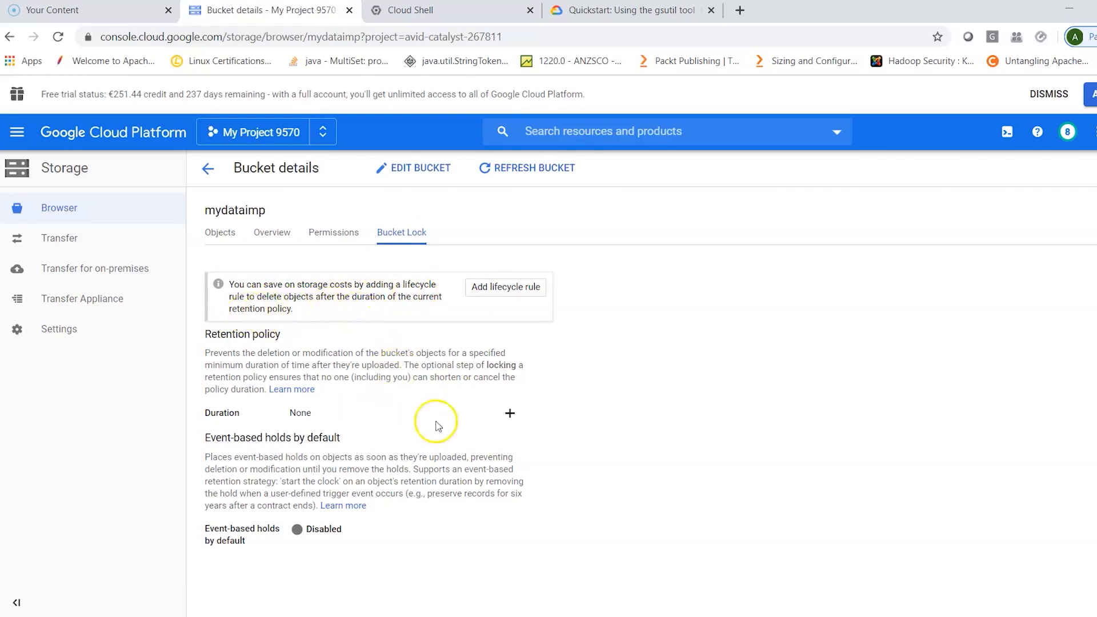
{"action": "left_click", "coordinate": [232, 234]}
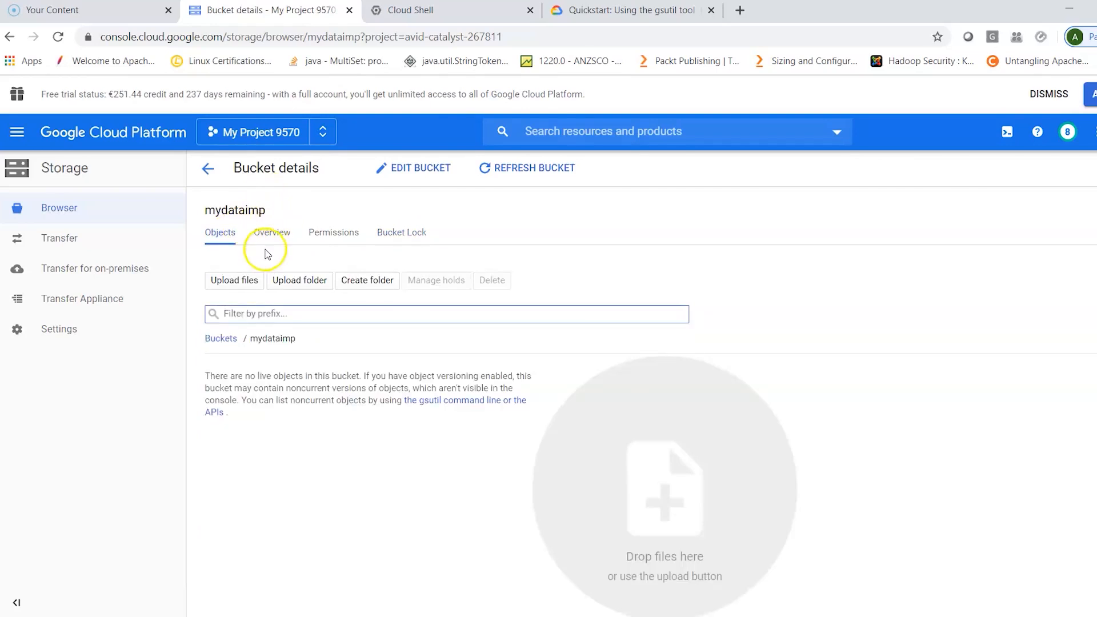
{"action": "left_click", "coordinate": [209, 171]}
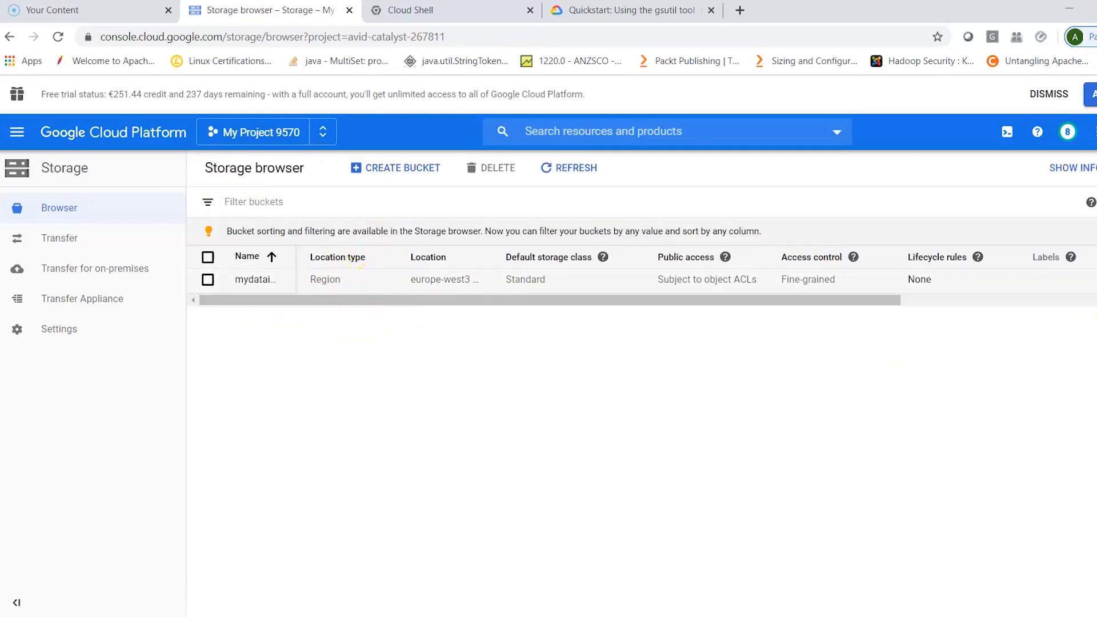
{"action": "left_click", "coordinate": [1096, 280]}
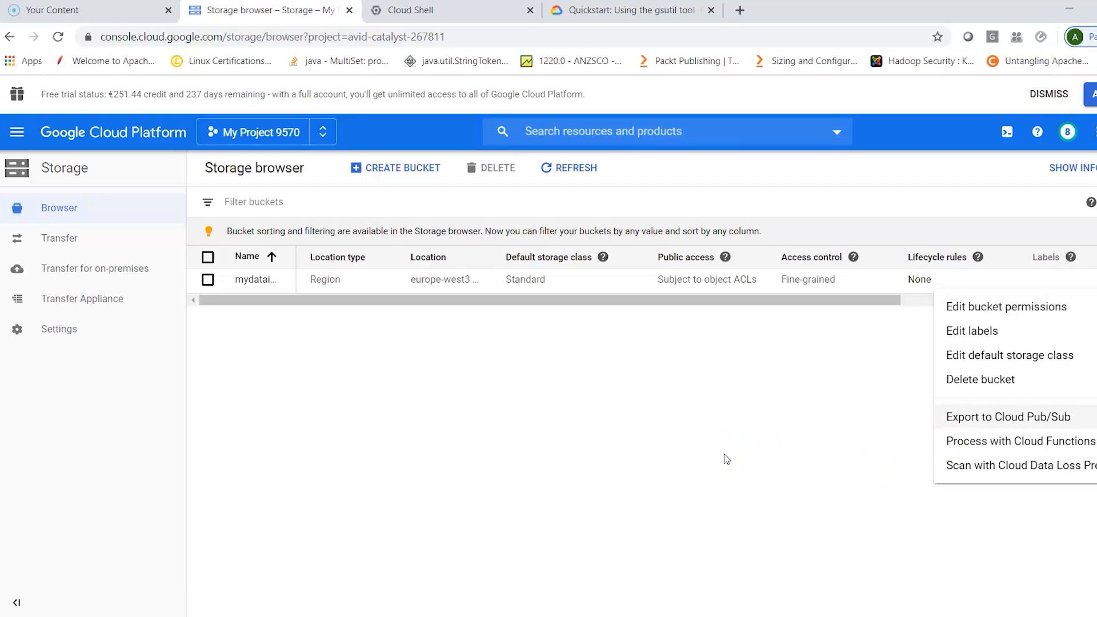
{"action": "left_click", "coordinate": [724, 455]}
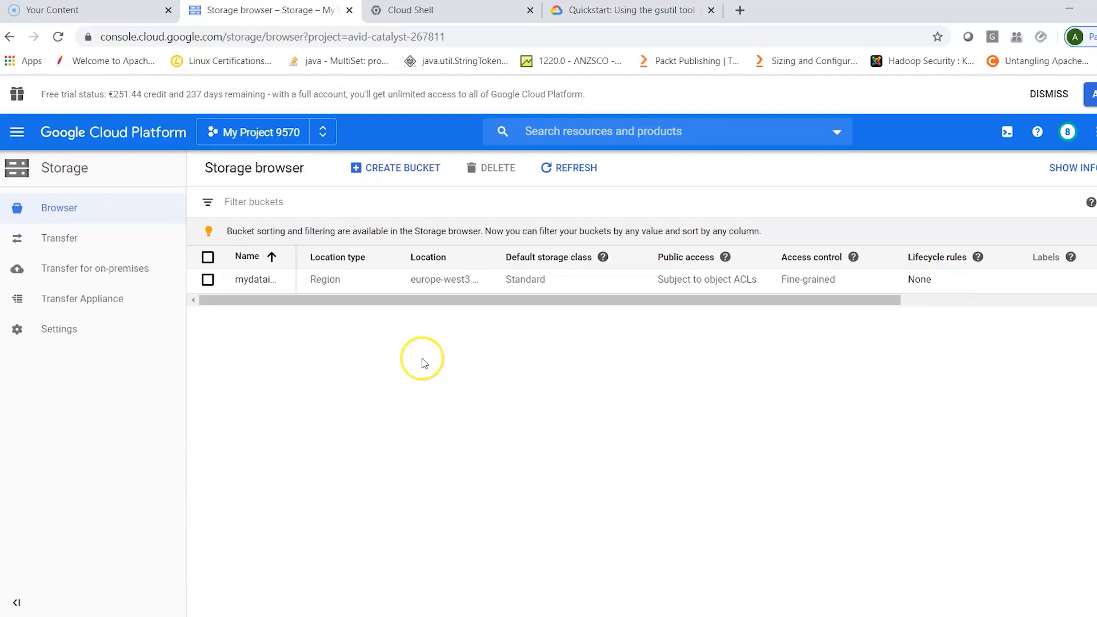
- Upload the auction file from the GitContent Datasets folder on New Volume (I:) to the mydataimp bucket
{"action": "left_click", "coordinate": [258, 280]}
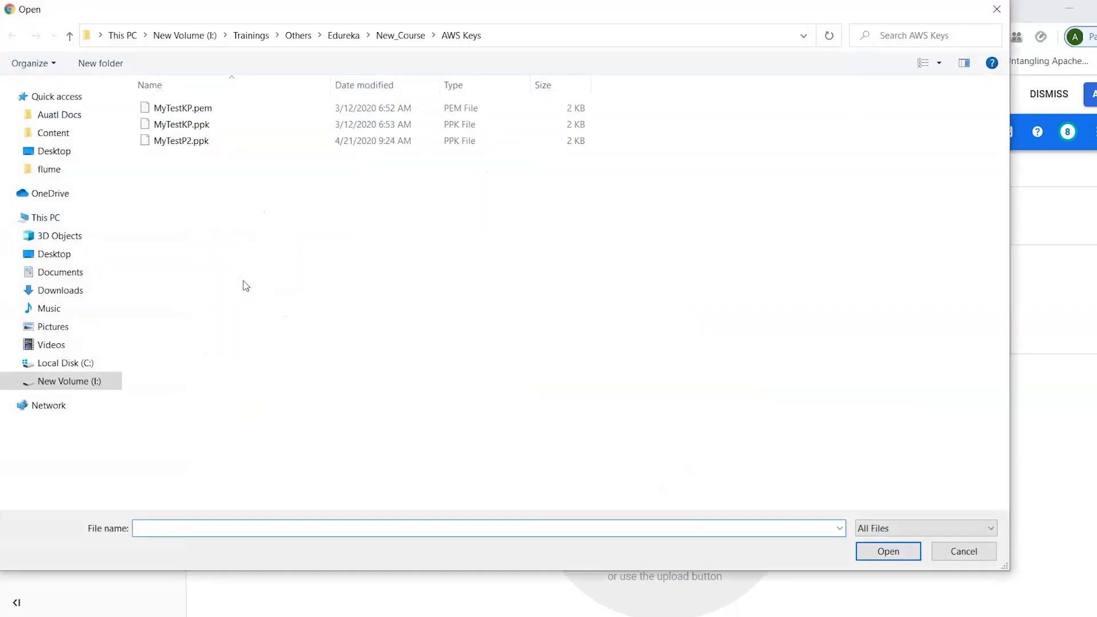
{"action": "left_click", "coordinate": [93, 383]}
{"action": "double_click", "coordinate": [212, 157]}
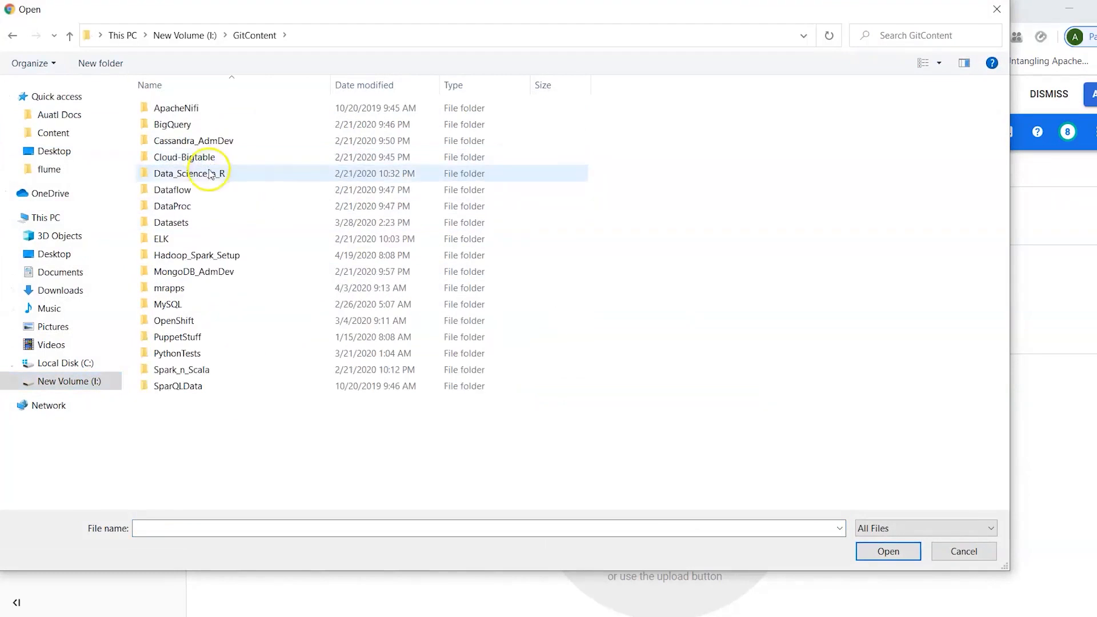
{"action": "double_click", "coordinate": [200, 222]}
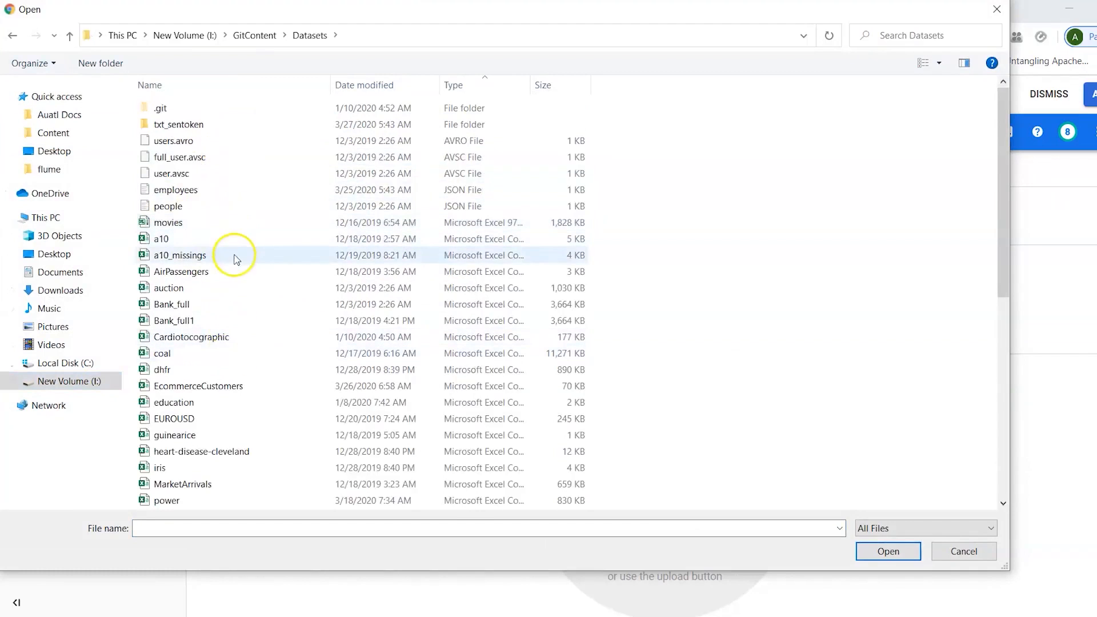
{"action": "left_click", "coordinate": [217, 287]}
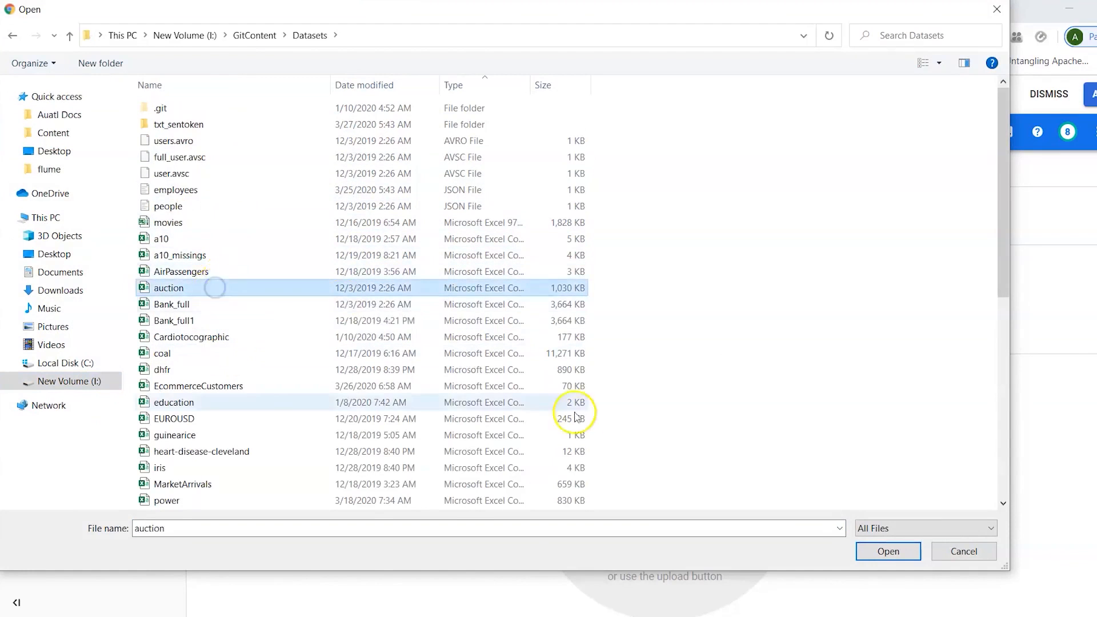
{"action": "left_click", "coordinate": [865, 544]}
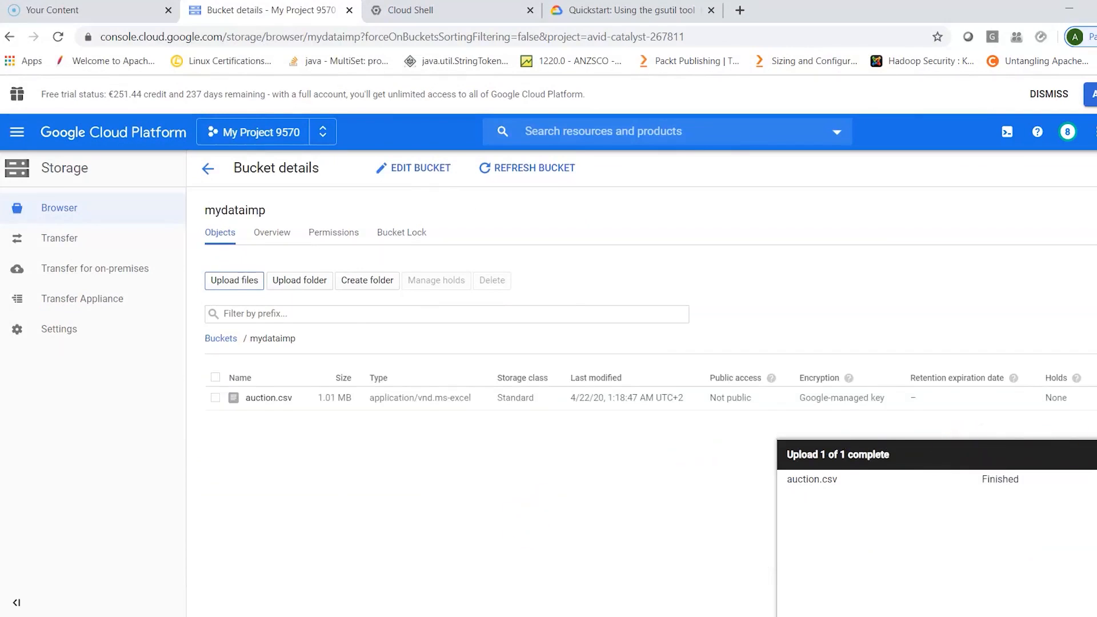
{"action": "left_click", "coordinate": [1096, 455]}
- Review the object permissions of auction.csv, trying out an extra permission entry and discarding it without saving
{"action": "left_click", "coordinate": [1096, 398]}
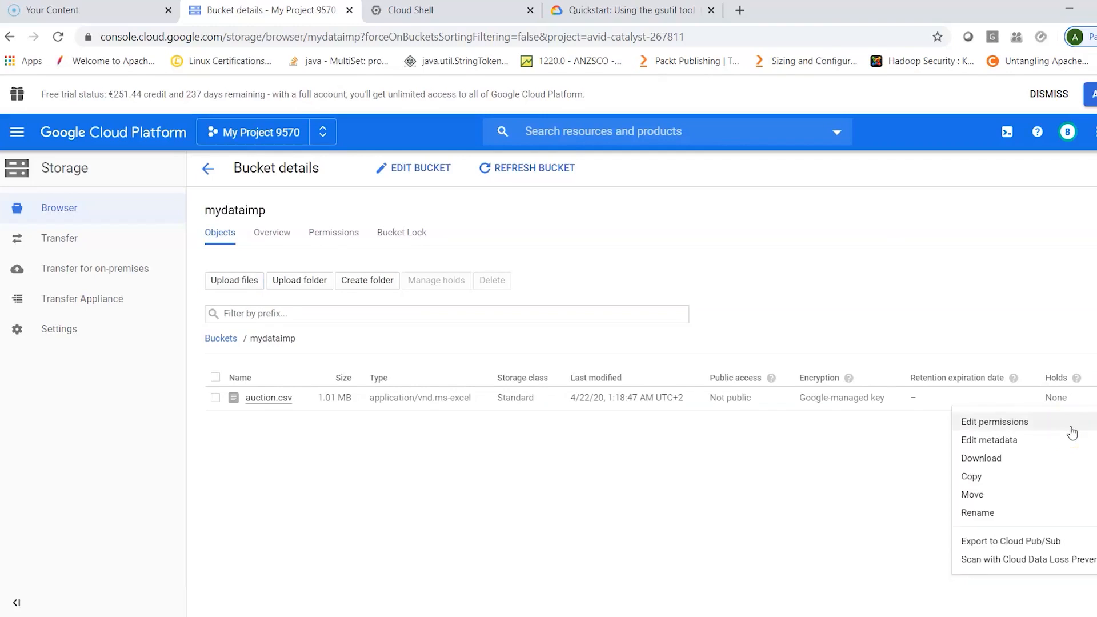
{"action": "left_click", "coordinate": [1025, 464]}
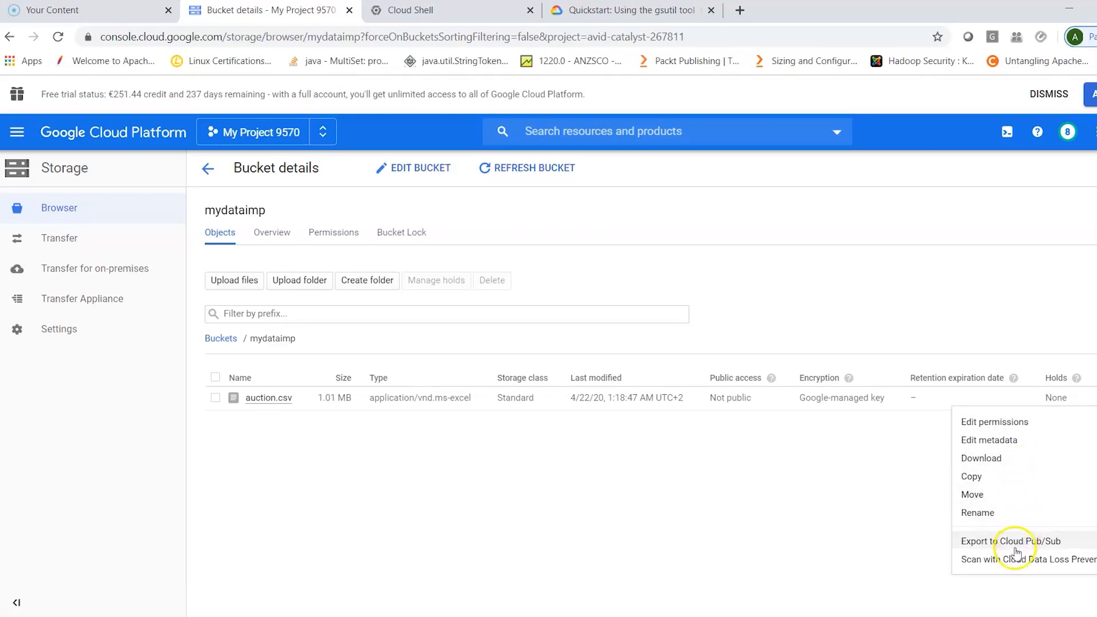
{"action": "left_click", "coordinate": [1011, 422]}
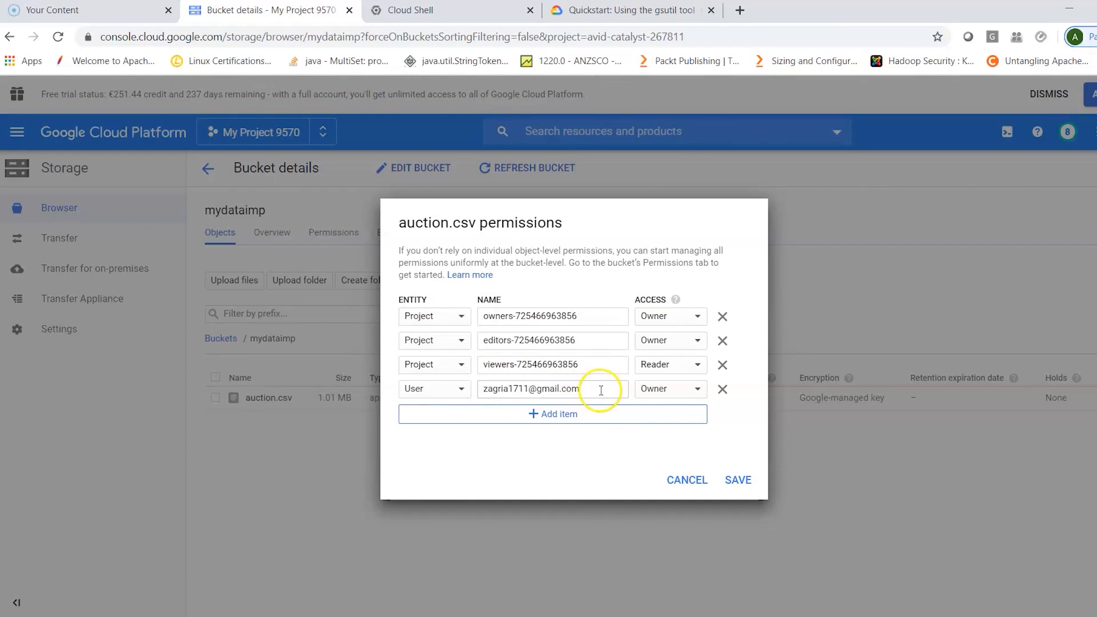
{"action": "left_click", "coordinate": [581, 419]}
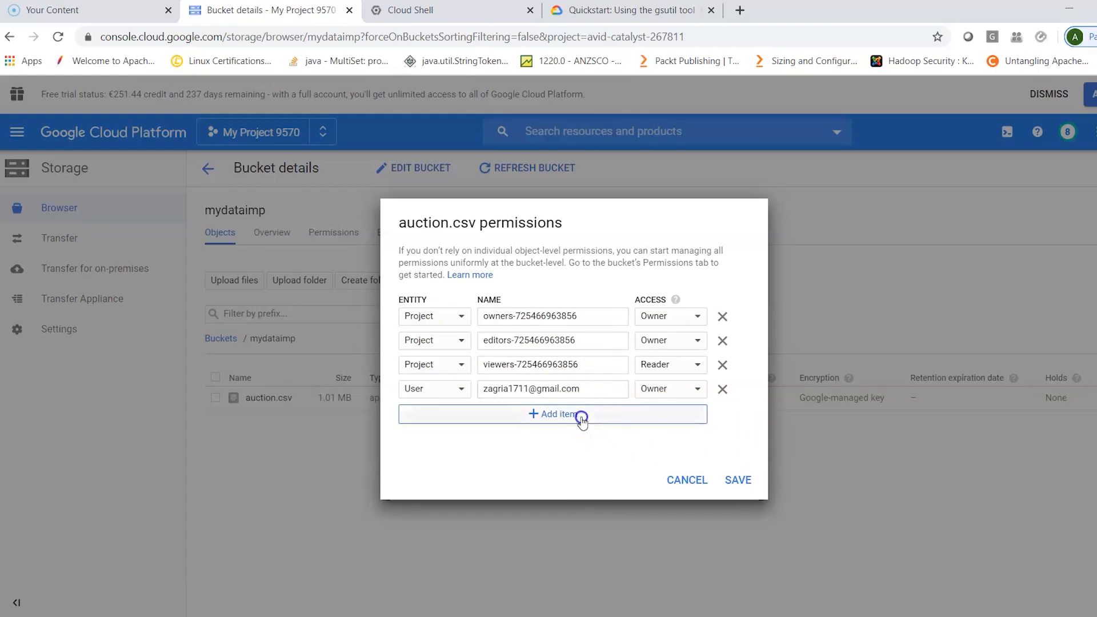
{"action": "left_click", "coordinate": [722, 400]}
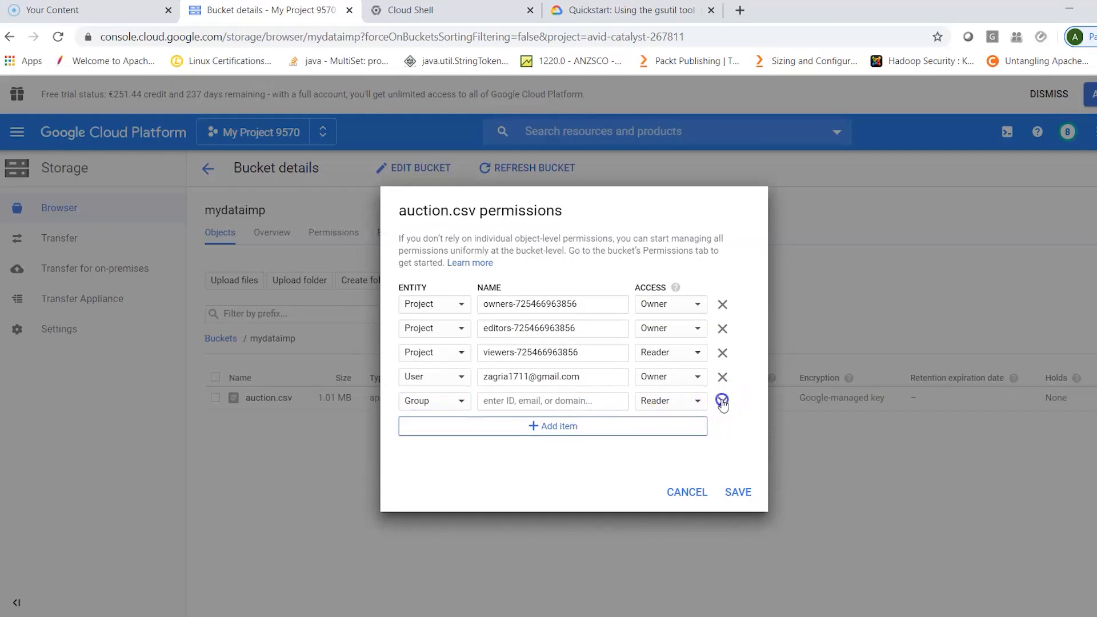
{"action": "left_click", "coordinate": [688, 481]}
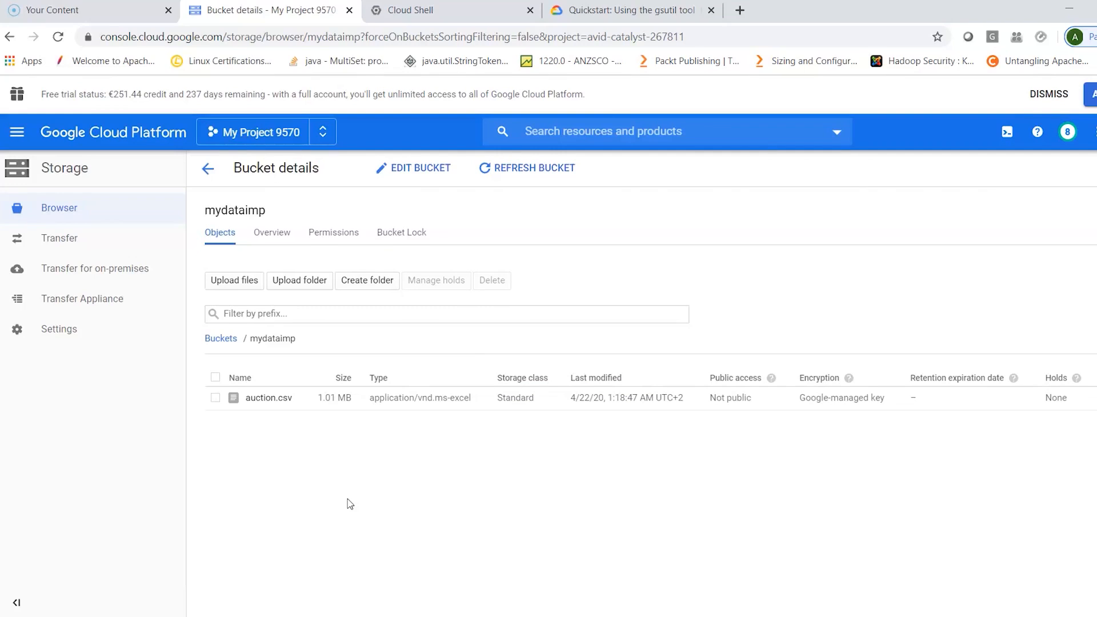
- Download auction.csv from the mydataimp bucket to the Desktop folder under the file name auction
{"action": "left_click", "coordinate": [216, 397]}
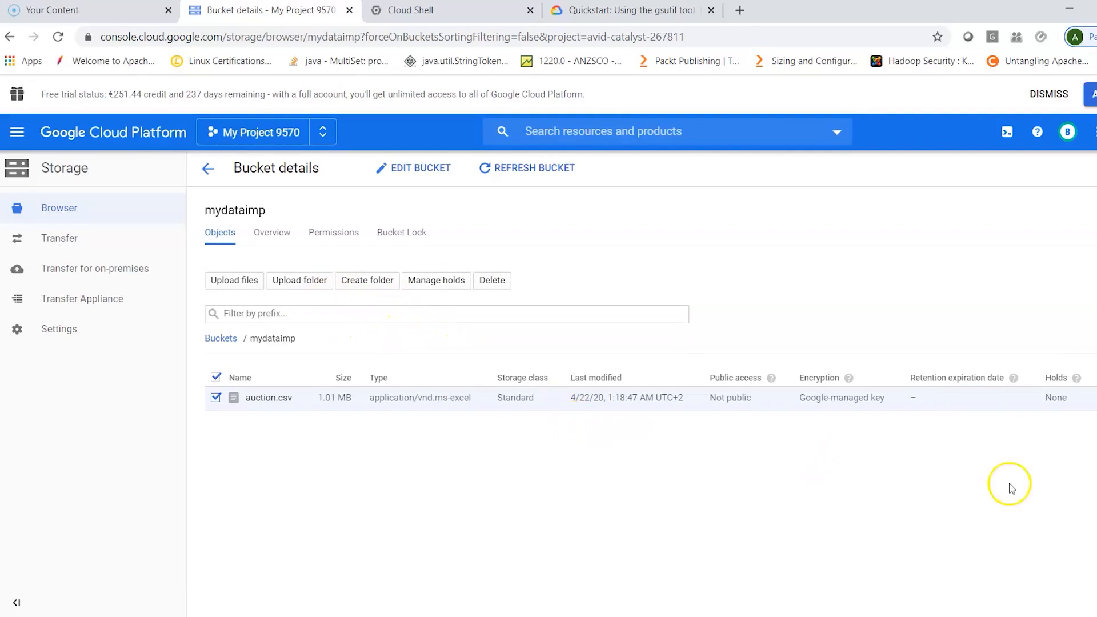
{"action": "left_click", "coordinate": [1092, 400]}
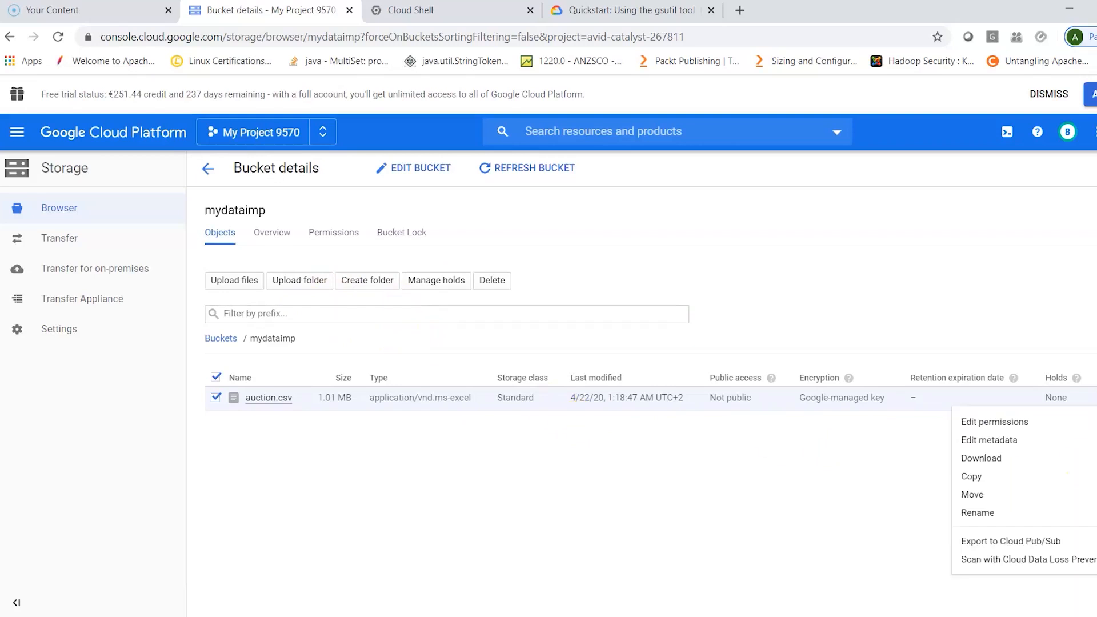
{"action": "left_click", "coordinate": [1007, 459]}
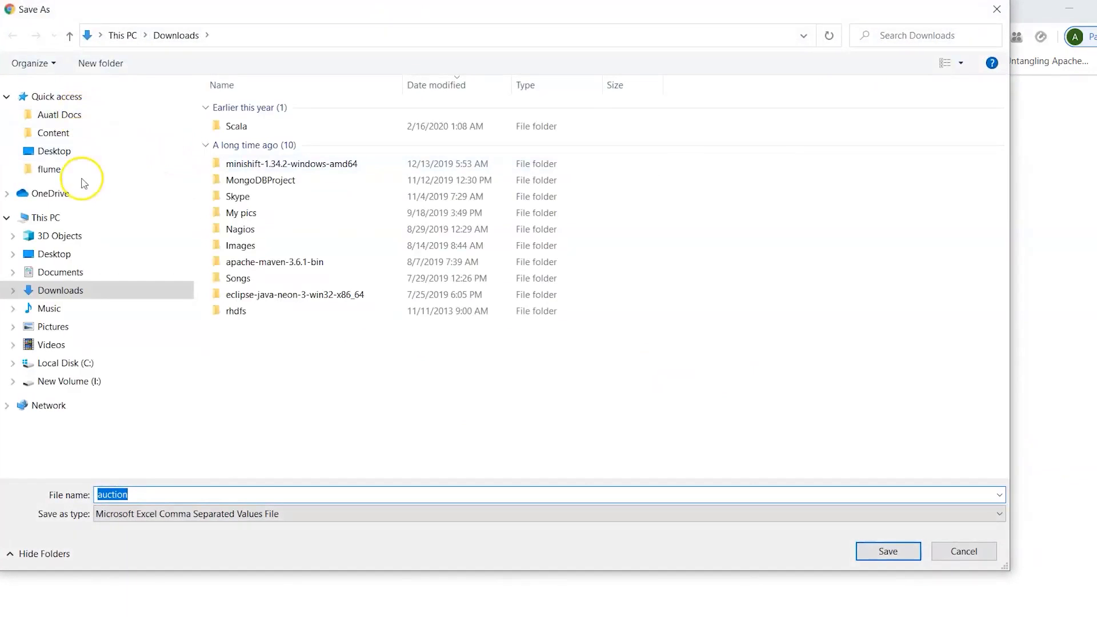
{"action": "left_click", "coordinate": [71, 252]}
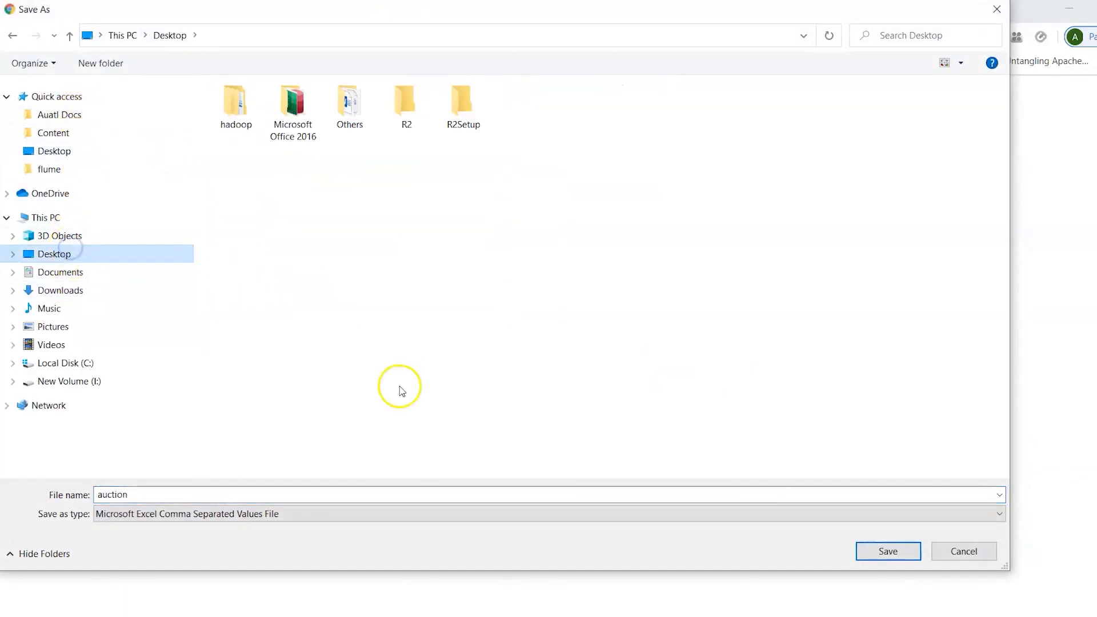
{"action": "left_click", "coordinate": [888, 551]}
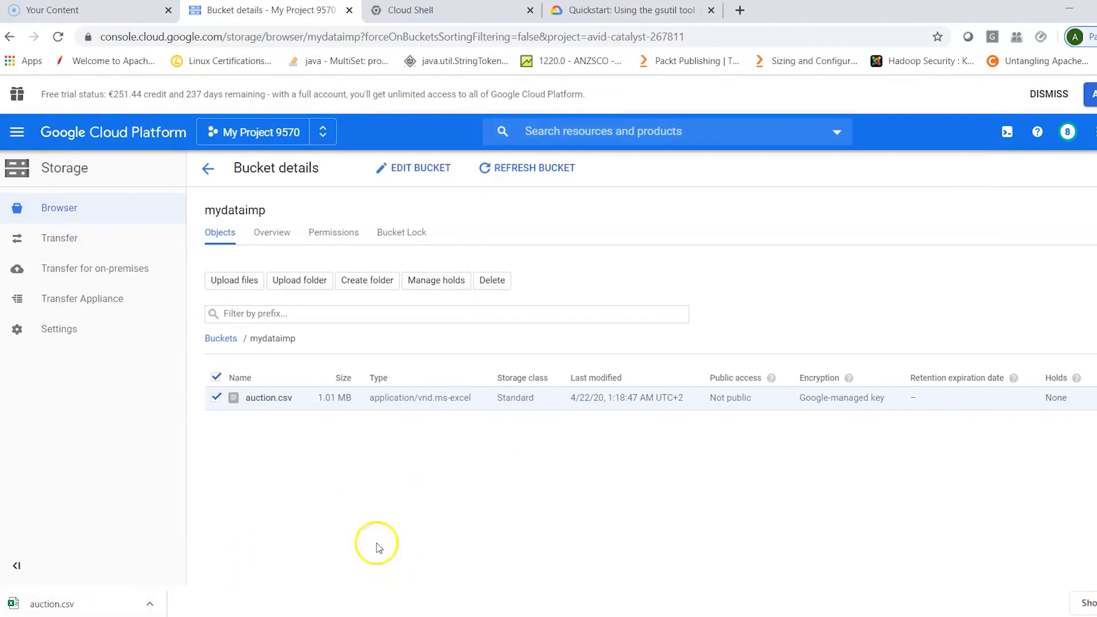
{"action": "left_click", "coordinate": [216, 399]}
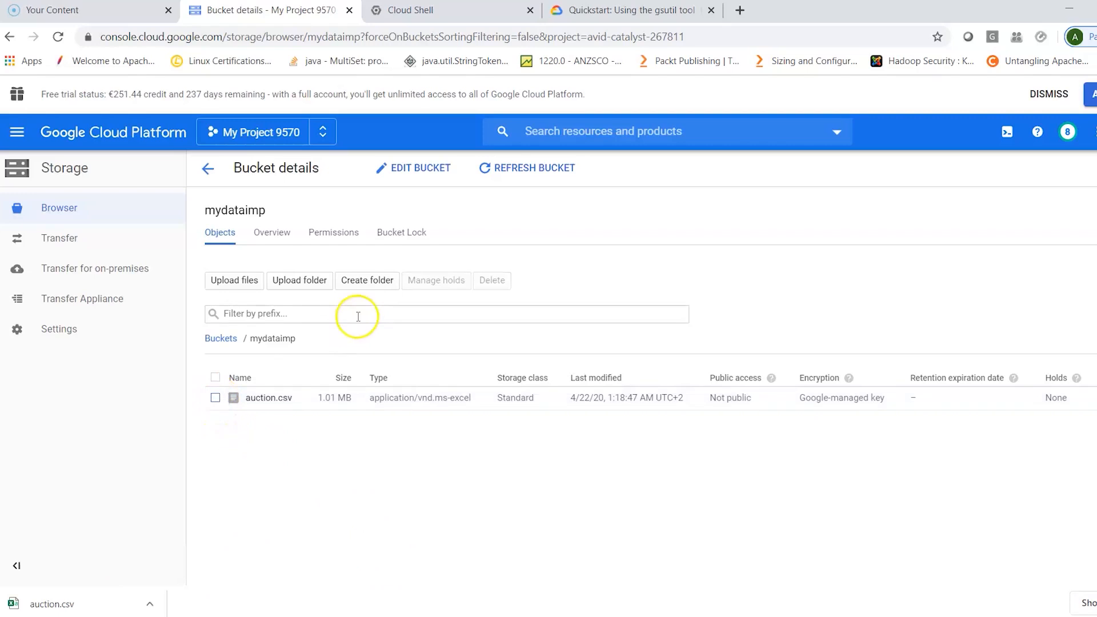
- Create a folder named immedata in the mydataimp bucket
{"action": "left_click", "coordinate": [370, 282]}
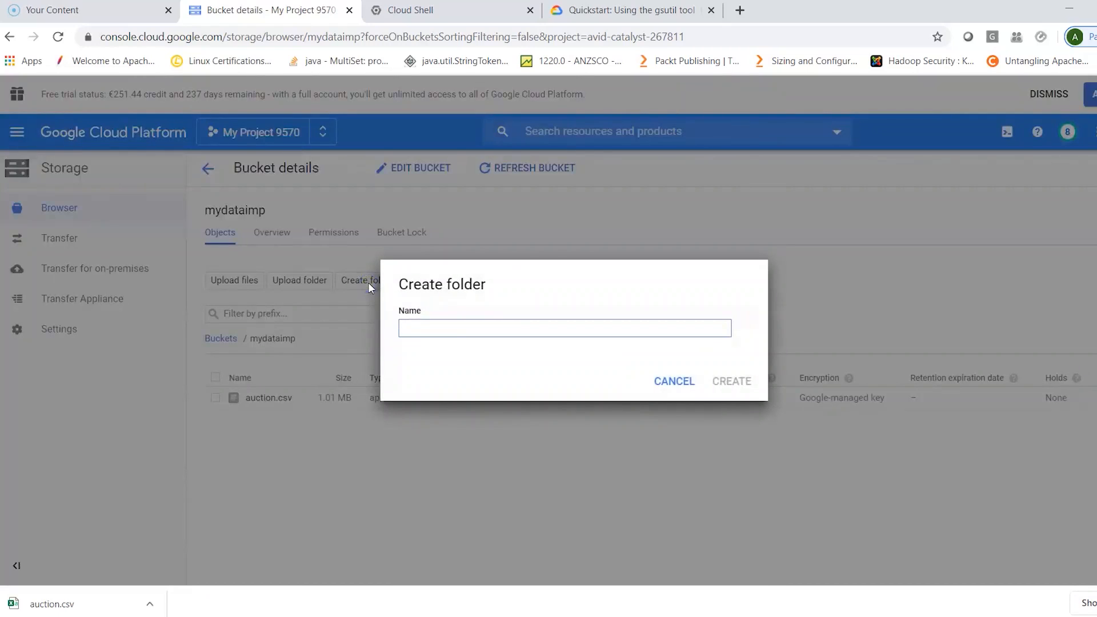
{"action": "left_click", "coordinate": [439, 330]}
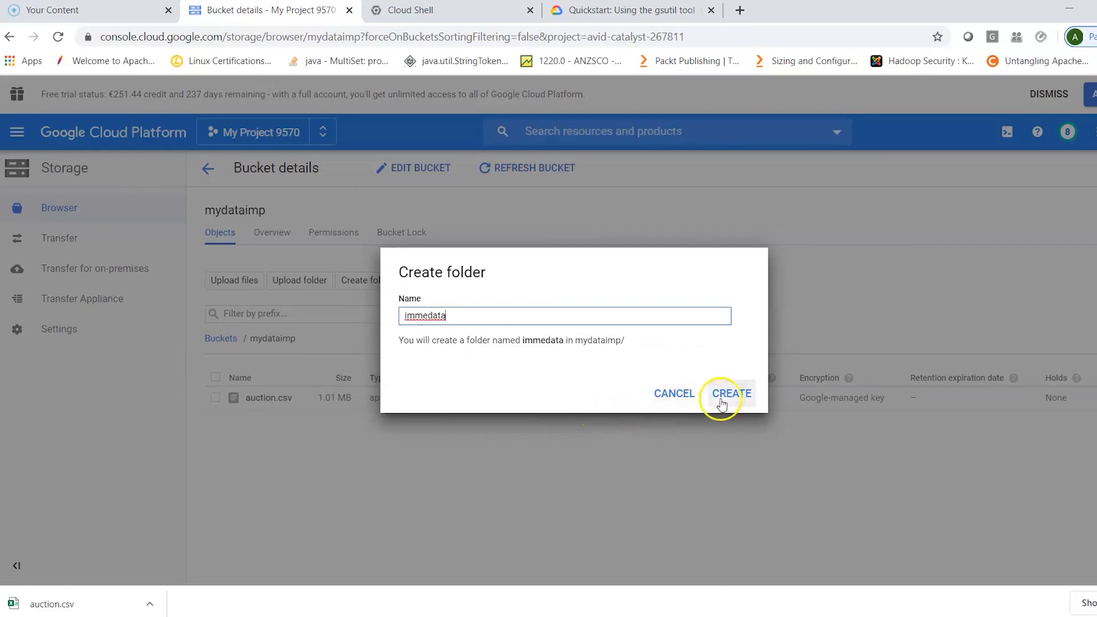
{"action": "left_click", "coordinate": [730, 399]}
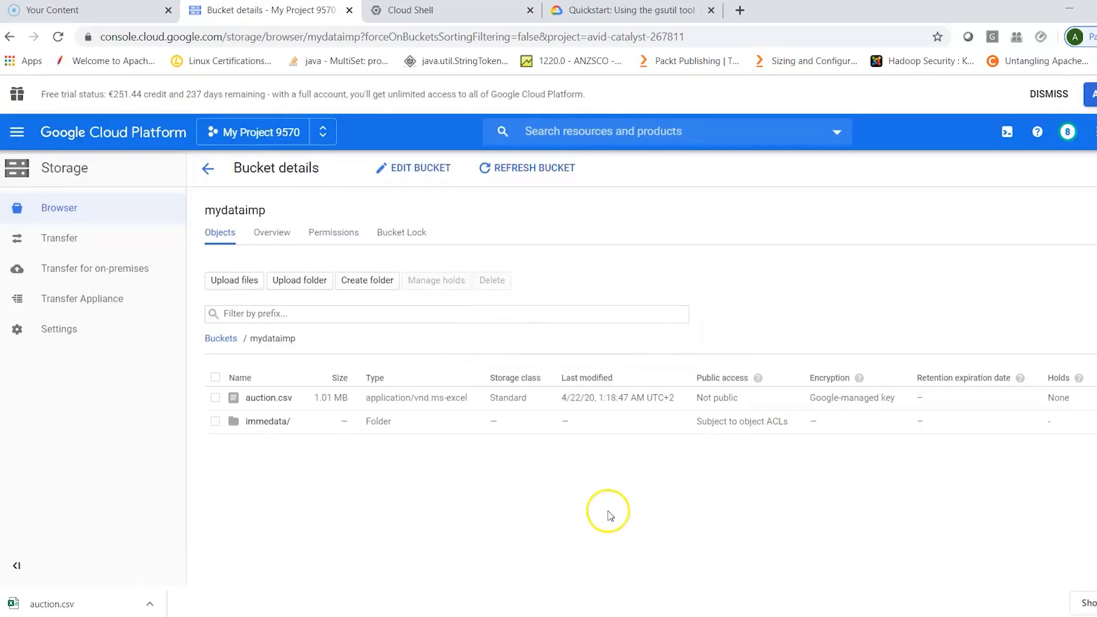
- Upload the AirPassengers file from the GitContent Datasets folder into the bucket's immedata folder
{"action": "left_click", "coordinate": [267, 422]}
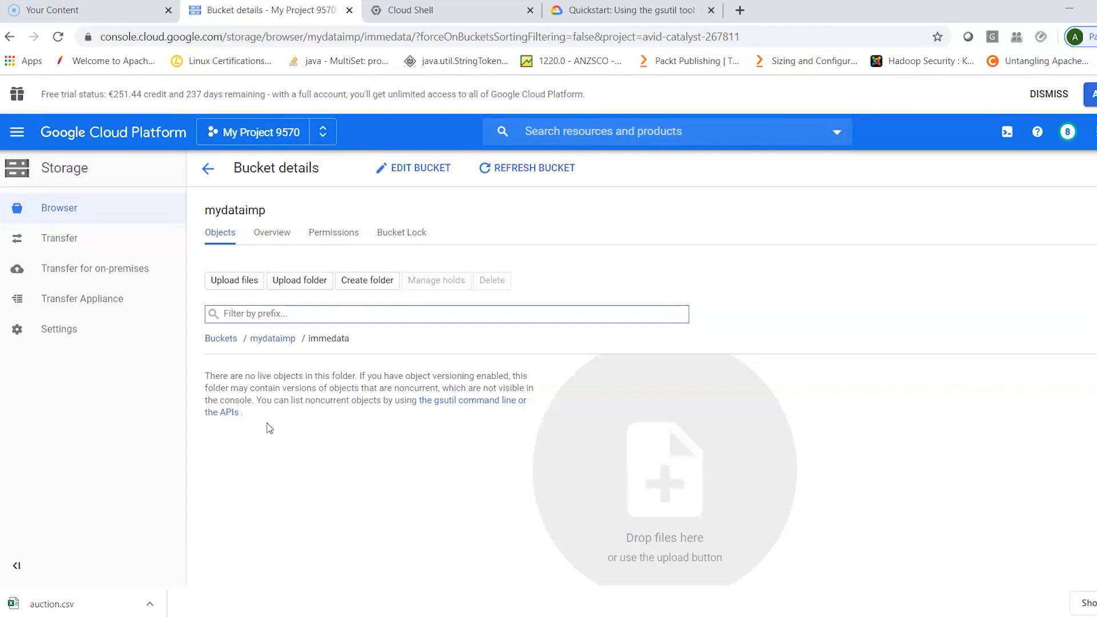
{"action": "left_click", "coordinate": [237, 284]}
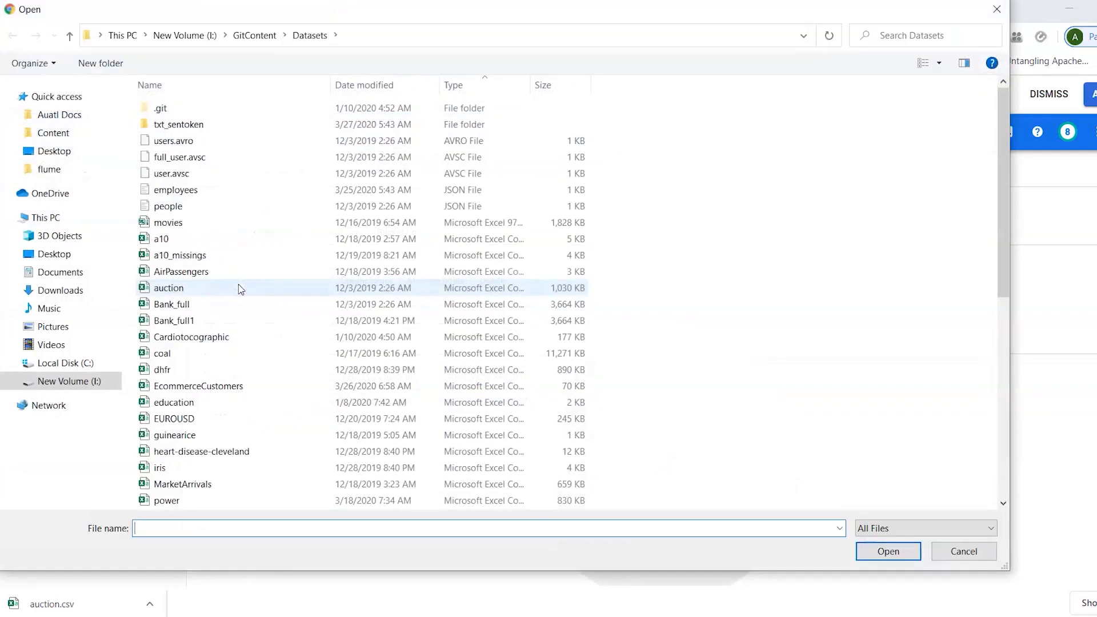
{"action": "left_click", "coordinate": [204, 273]}
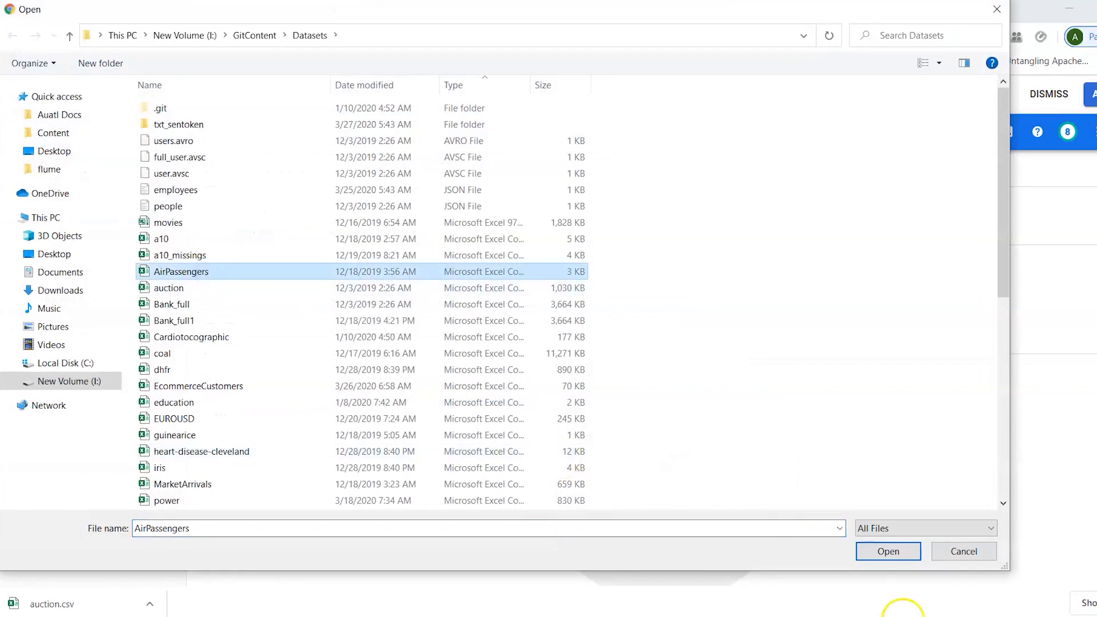
{"action": "left_click", "coordinate": [908, 550]}
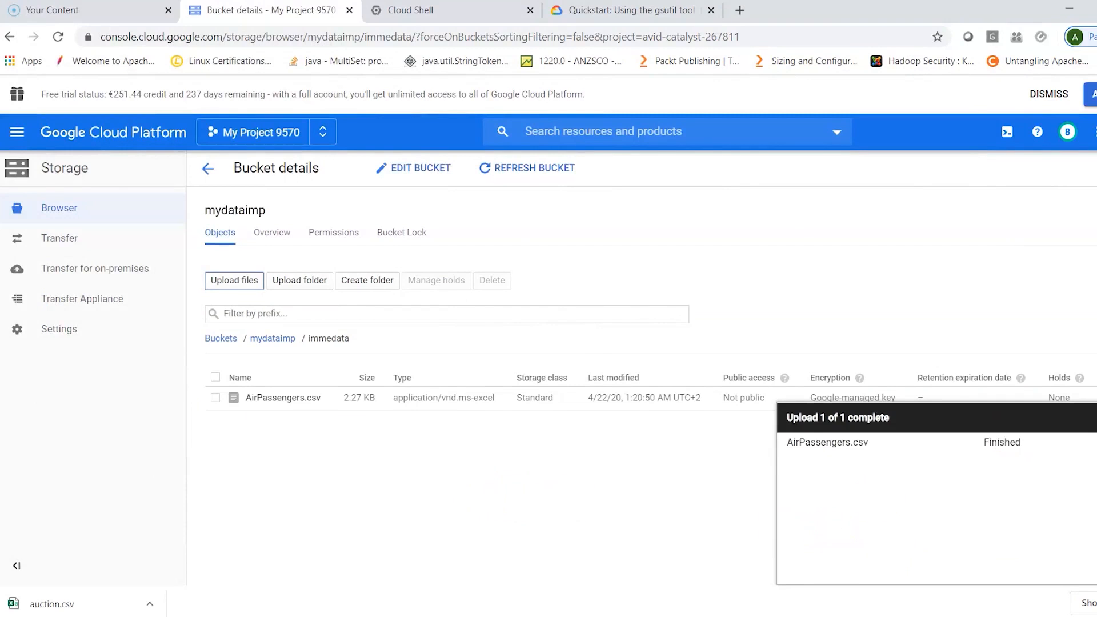
- Look over the actions available for AirPassengers.csv, check the Transfer section and return to the Storage browser without continuing to Data Transfer
{"action": "mouse_move", "coordinate": [1023, 384]}
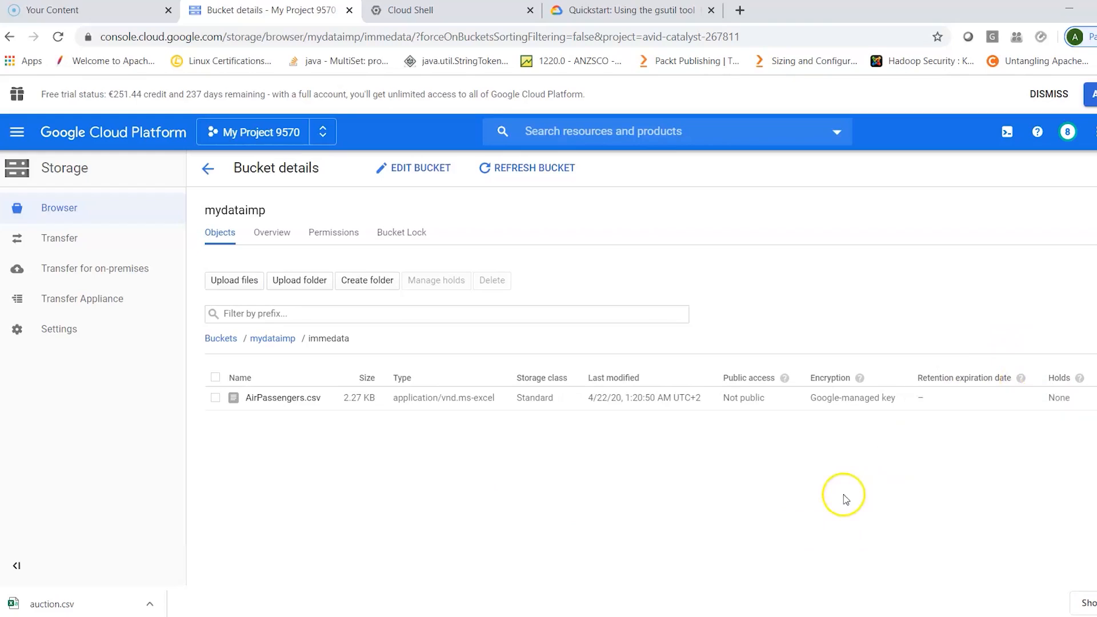
{"action": "left_click", "coordinate": [1089, 398]}
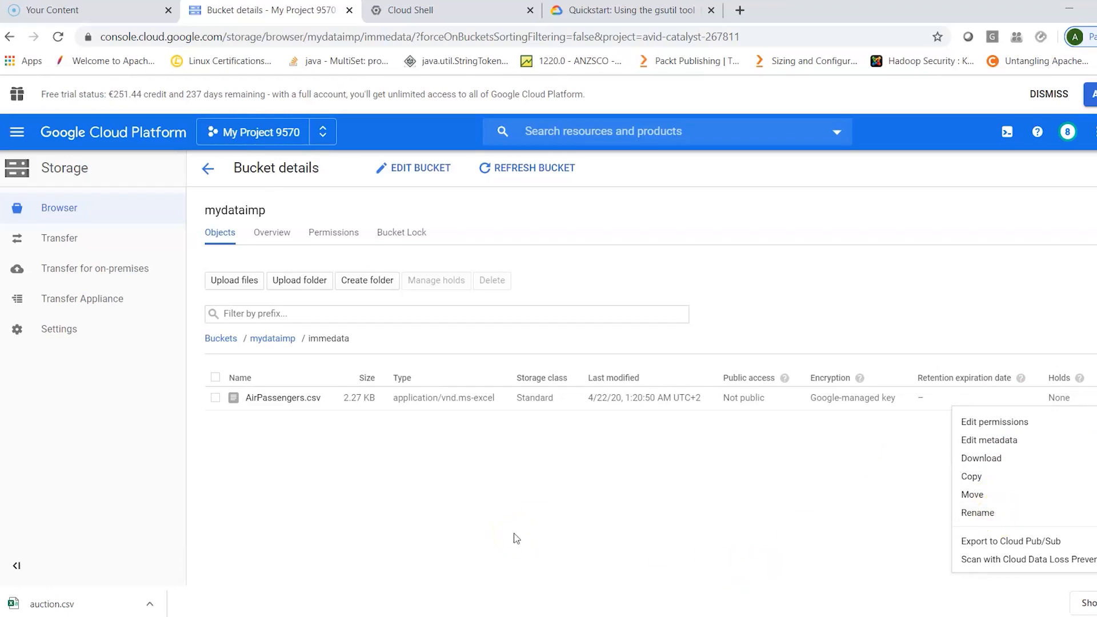
{"action": "left_click", "coordinate": [55, 242]}
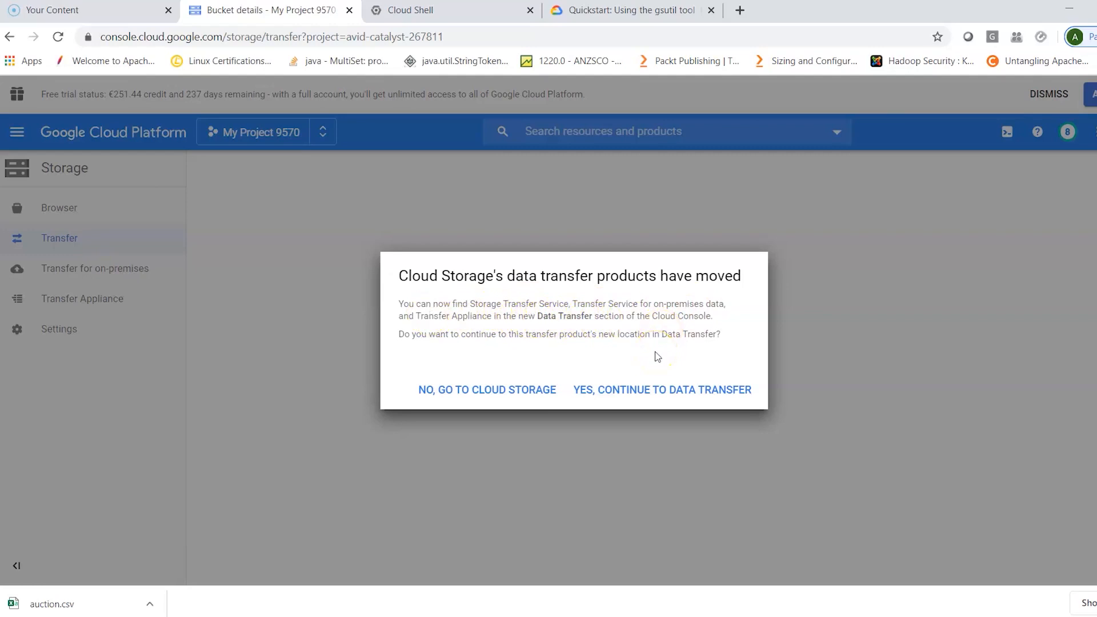
{"action": "left_click", "coordinate": [508, 390]}
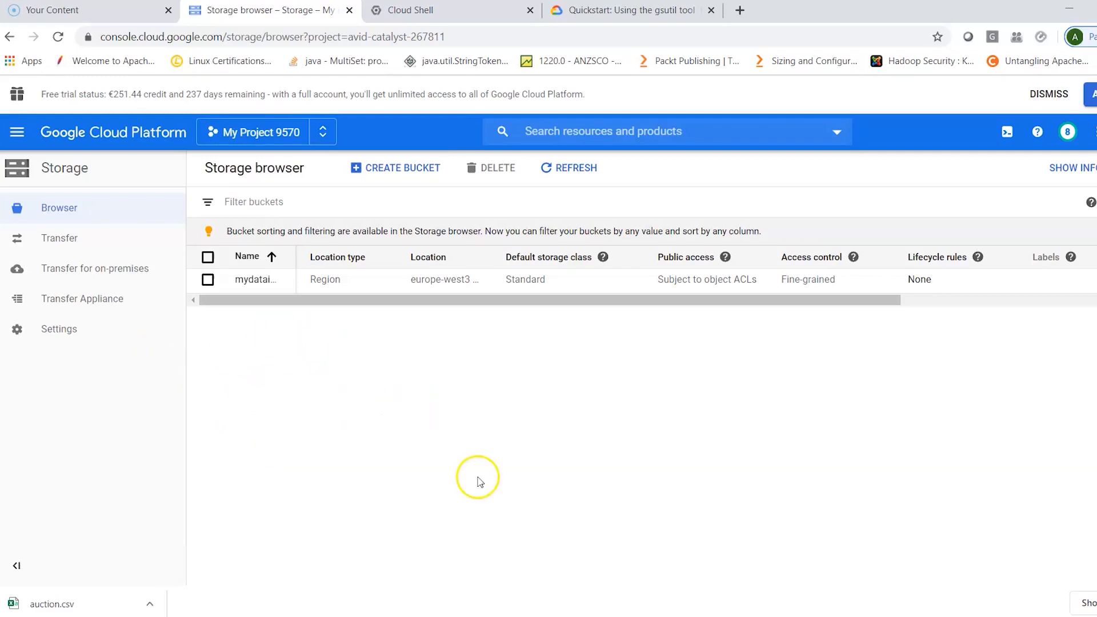
- Switch to Cloud Shell, run gsutil --help and review the available storage commands
{"action": "left_click", "coordinate": [459, 11]}
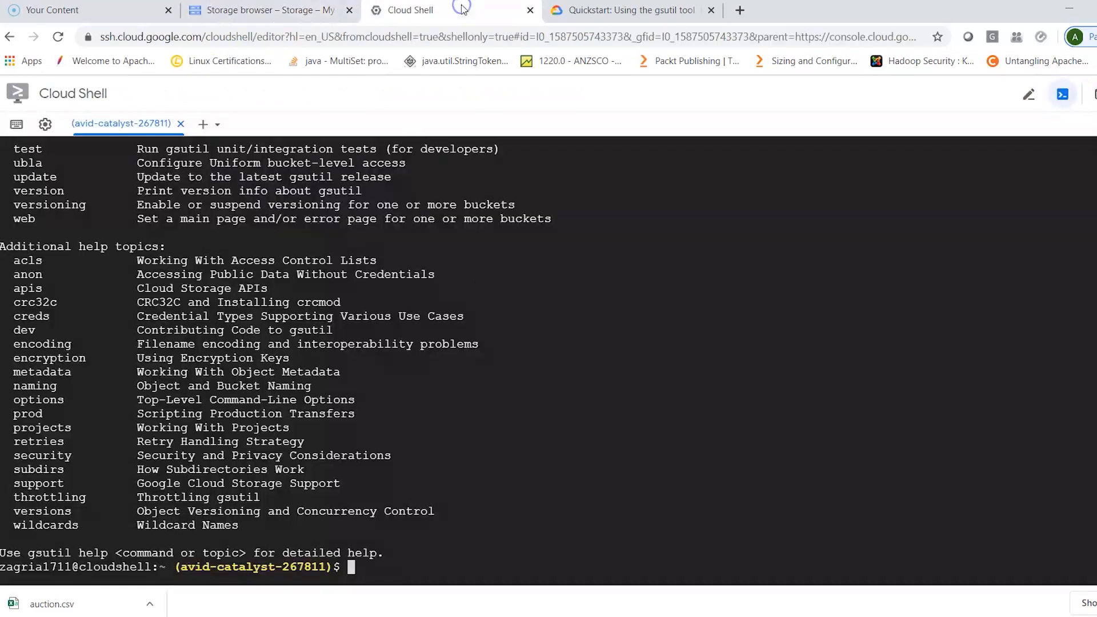
{"action": "left_click", "coordinate": [349, 564]}
{"action": "type", "text": "gsutil"}
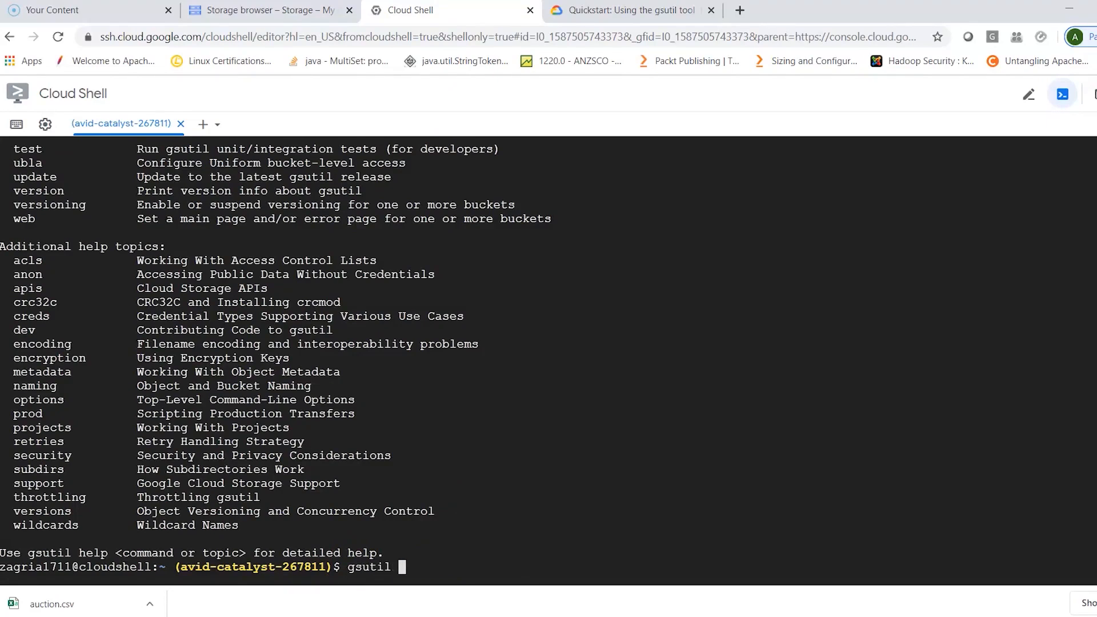
{"action": "type", "text": " --help"}
{"action": "key", "text": "Return"}
{"action": "scroll", "coordinate": [636, 446], "scroll_direction": "up", "scroll_amount": 3}
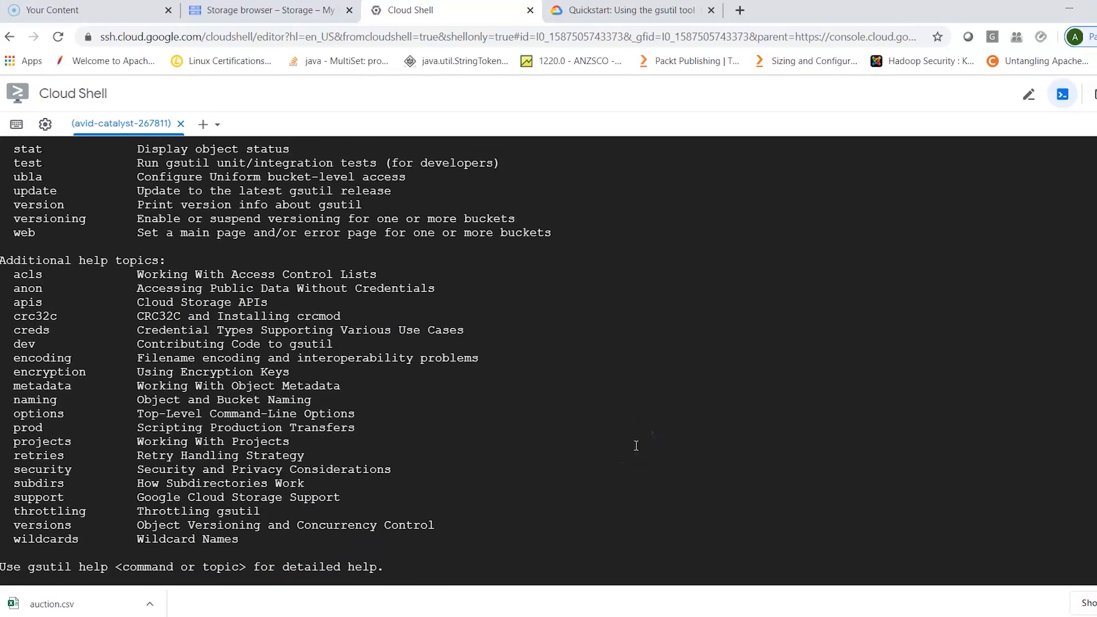
{"action": "scroll", "coordinate": [636, 446], "scroll_direction": "up", "scroll_amount": 7}
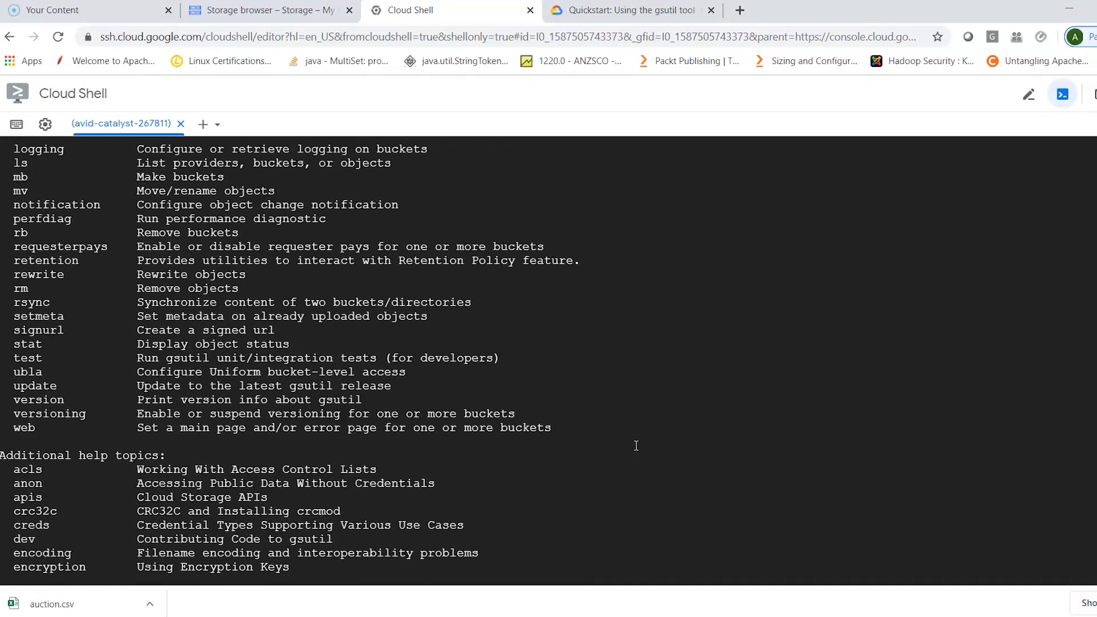
- Read the gsutil quickstart's instructions for creating a bucket with gsutil mb and uploading an object with gsutil cp
{"action": "left_click", "coordinate": [607, 10]}
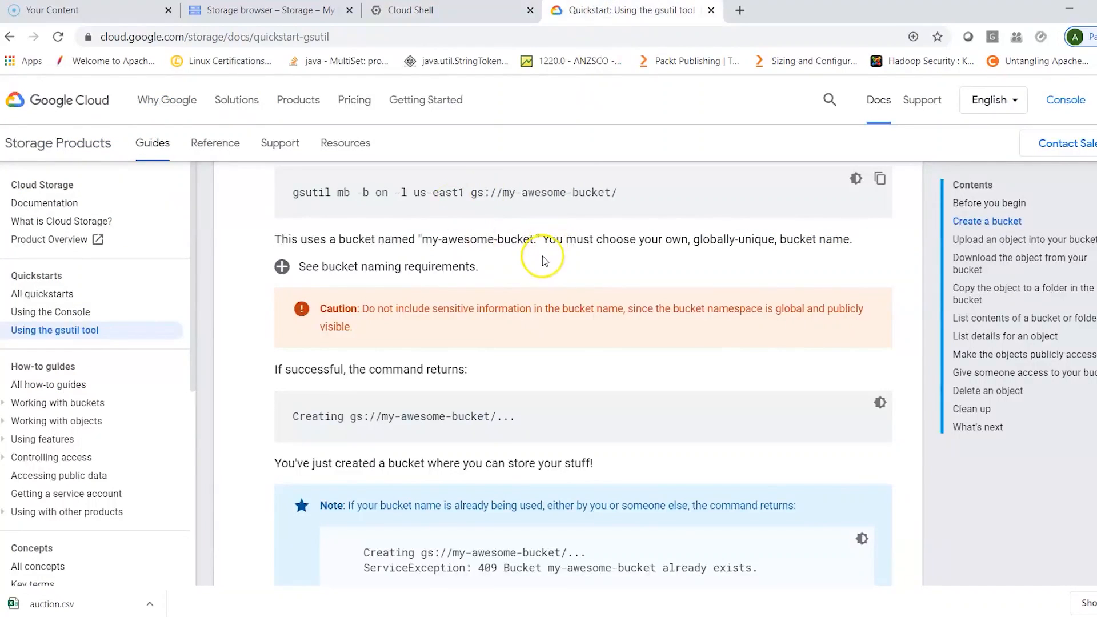
{"action": "scroll", "coordinate": [543, 254], "scroll_direction": "up", "scroll_amount": 2}
{"action": "scroll", "coordinate": [543, 255], "scroll_direction": "up", "scroll_amount": 1}
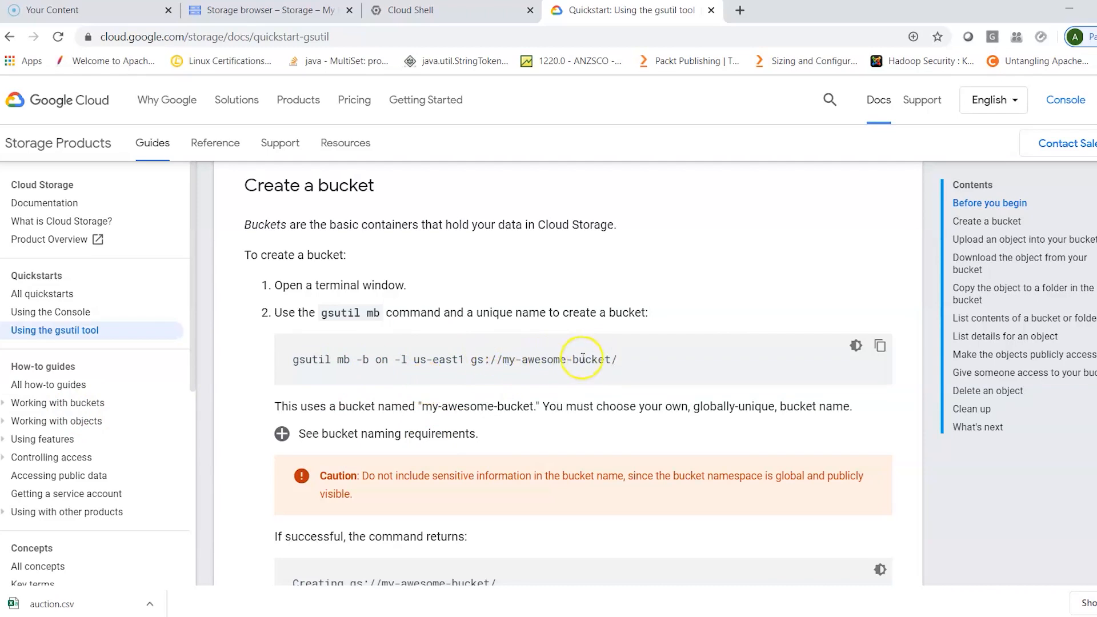
{"action": "scroll", "coordinate": [605, 423], "scroll_direction": "down", "scroll_amount": 2}
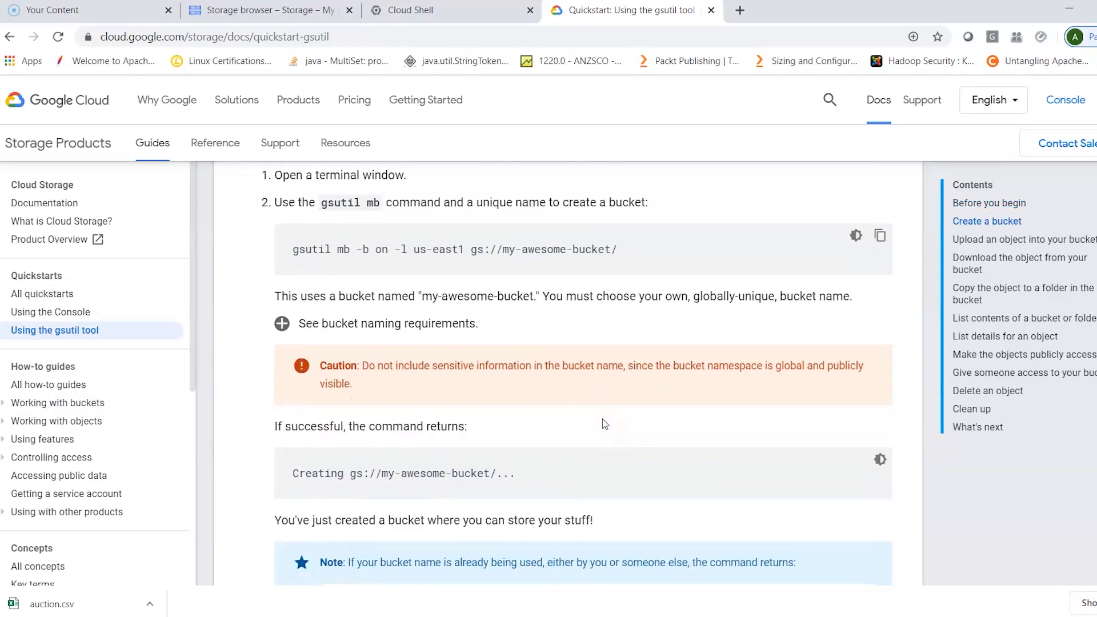
{"action": "scroll", "coordinate": [604, 424], "scroll_direction": "down", "scroll_amount": 2}
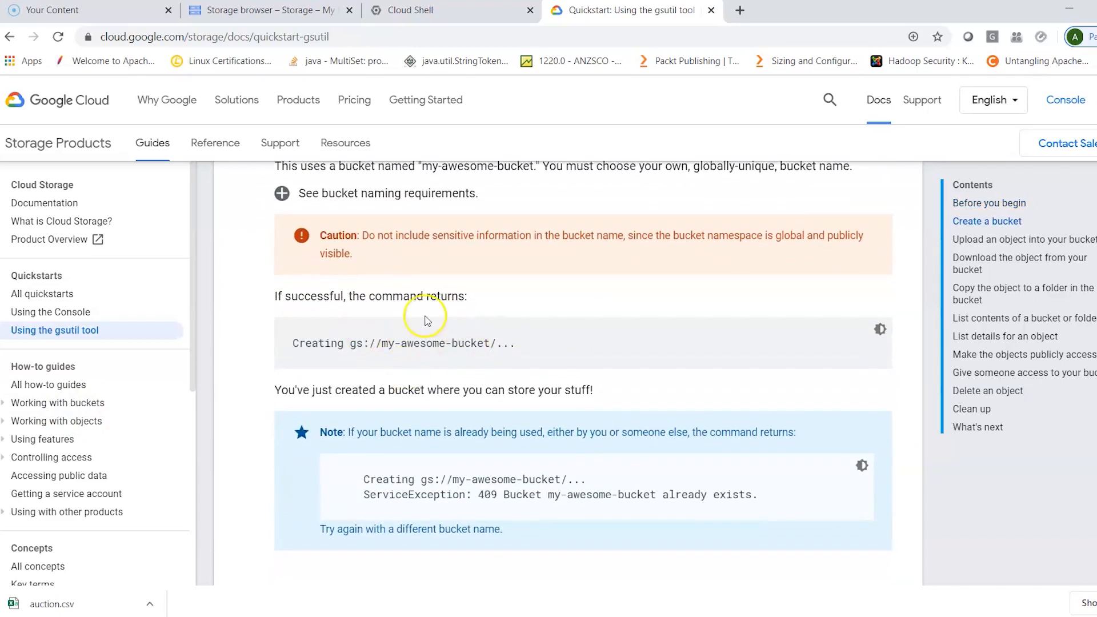
{"action": "scroll", "coordinate": [514, 369], "scroll_direction": "down", "scroll_amount": 3}
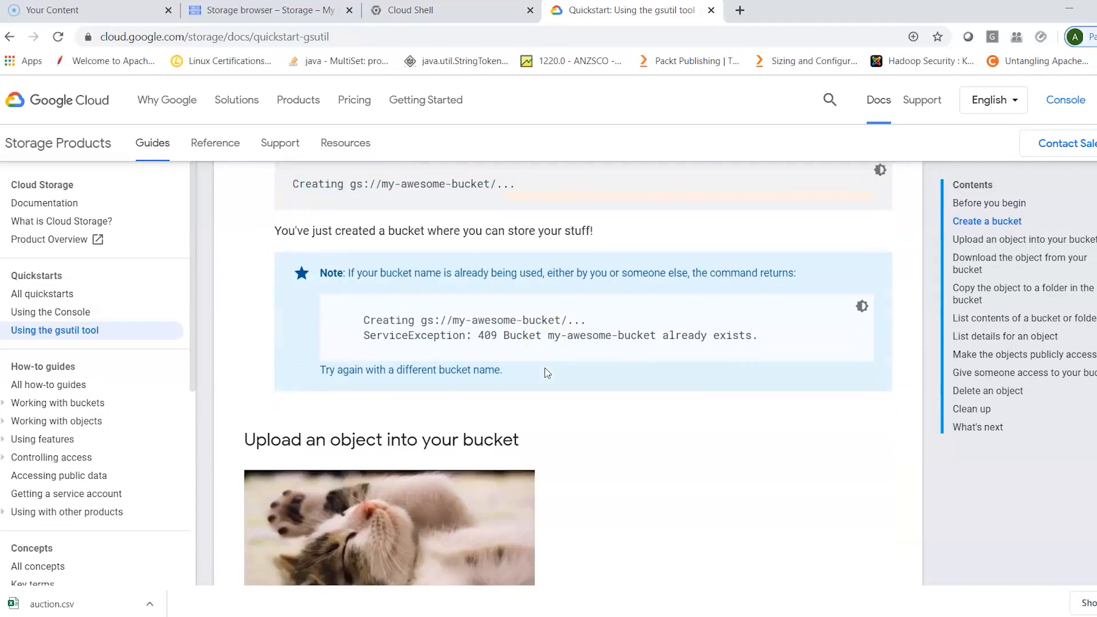
{"action": "scroll", "coordinate": [546, 373], "scroll_direction": "down", "scroll_amount": 4}
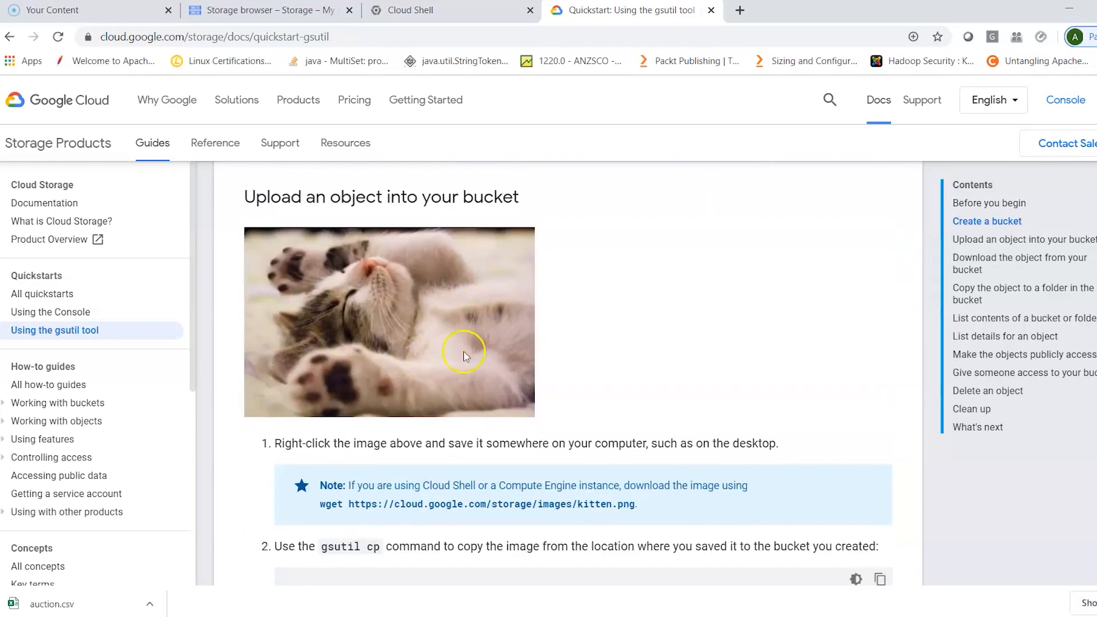
{"action": "scroll", "coordinate": [632, 374], "scroll_direction": "down", "scroll_amount": 2}
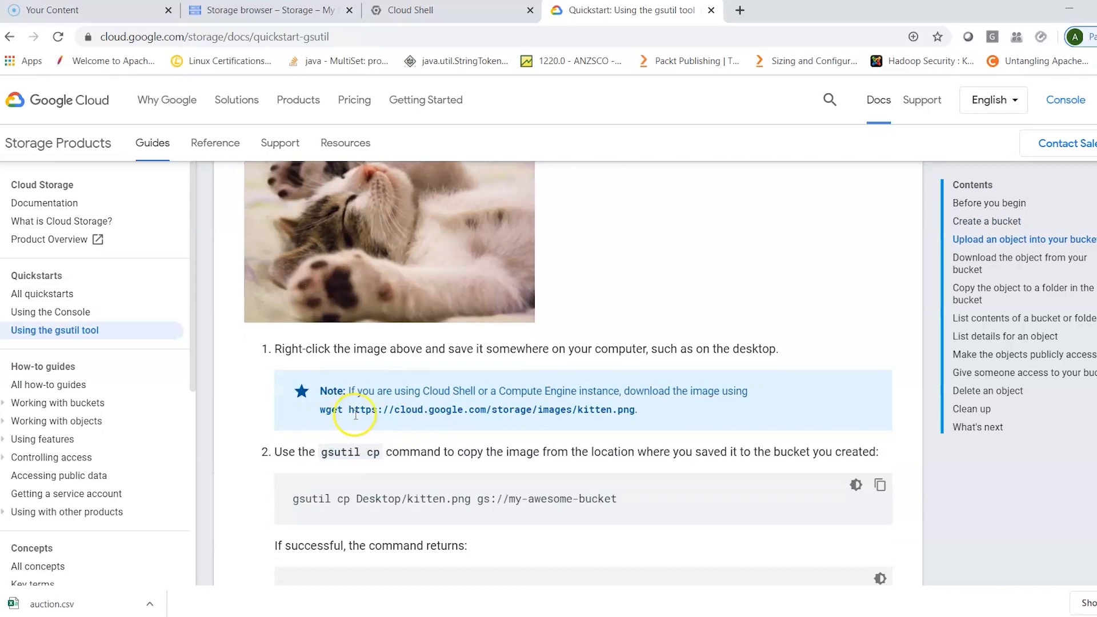
{"action": "scroll", "coordinate": [661, 480], "scroll_direction": "down", "scroll_amount": 1}
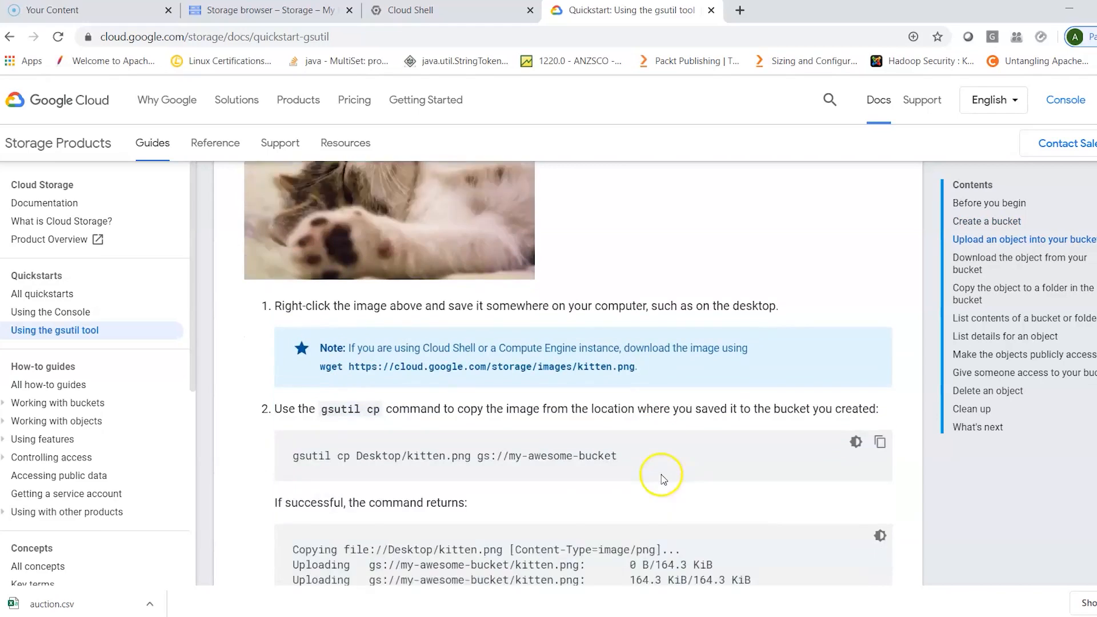
{"action": "scroll", "coordinate": [662, 479], "scroll_direction": "down", "scroll_amount": 1}
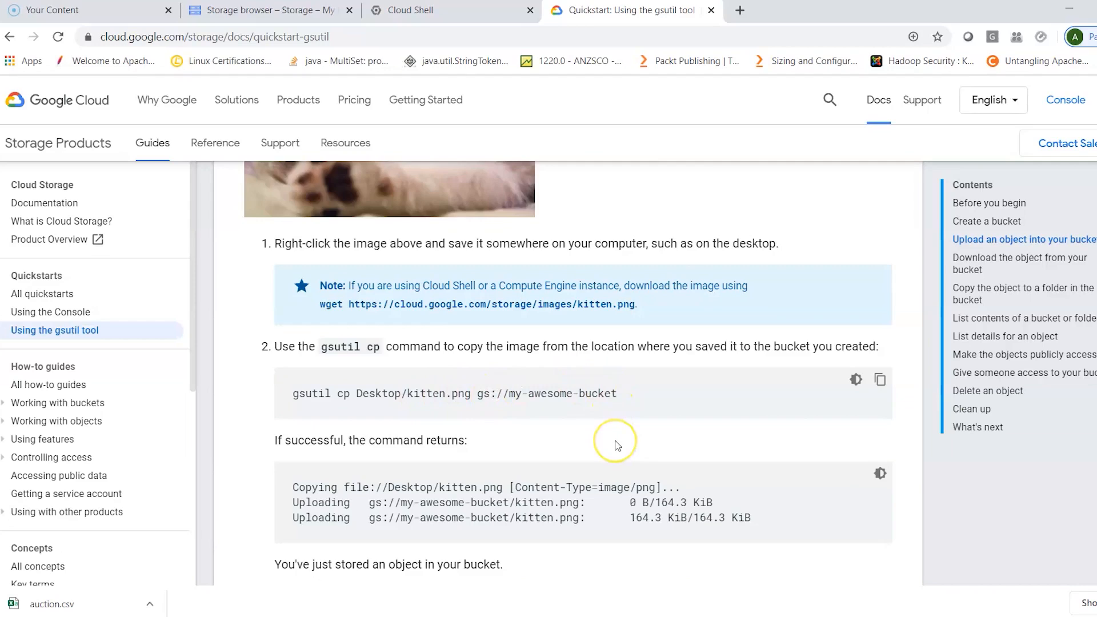
- Read the gsutil quickstart's instructions for downloading an object, copying it to a bucket folder with gsutil cp, and listing contents with gsutil ls
{"action": "scroll", "coordinate": [617, 445], "scroll_direction": "down", "scroll_amount": 2}
{"action": "scroll", "coordinate": [617, 445], "scroll_direction": "down", "scroll_amount": 6}
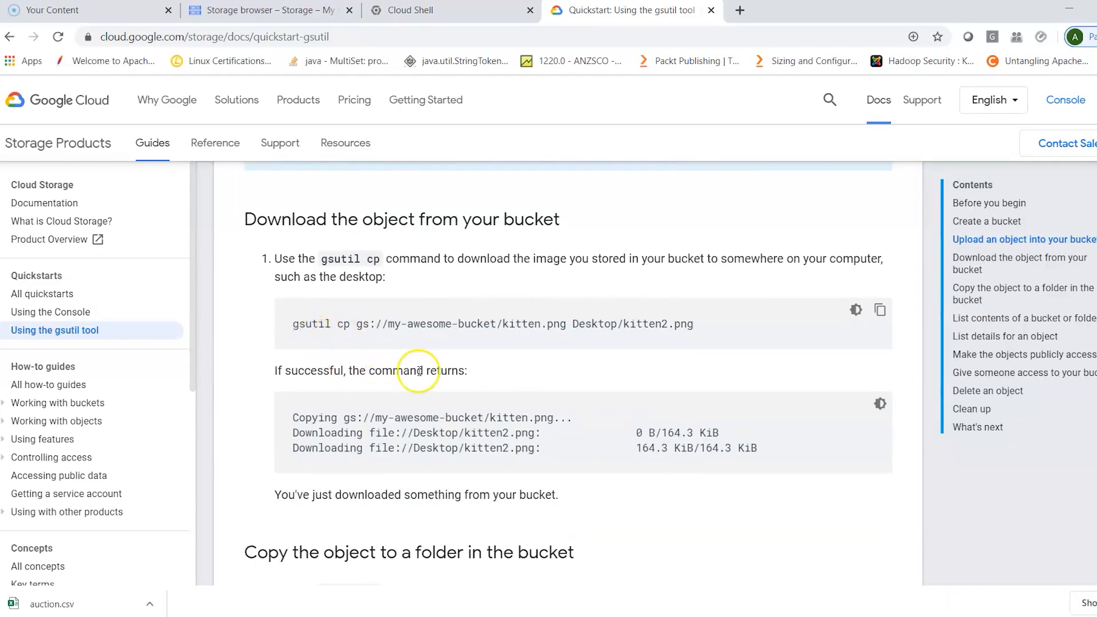
{"action": "scroll", "coordinate": [419, 371], "scroll_direction": "up", "scroll_amount": 5}
{"action": "scroll", "coordinate": [419, 372], "scroll_direction": "up", "scroll_amount": 3}
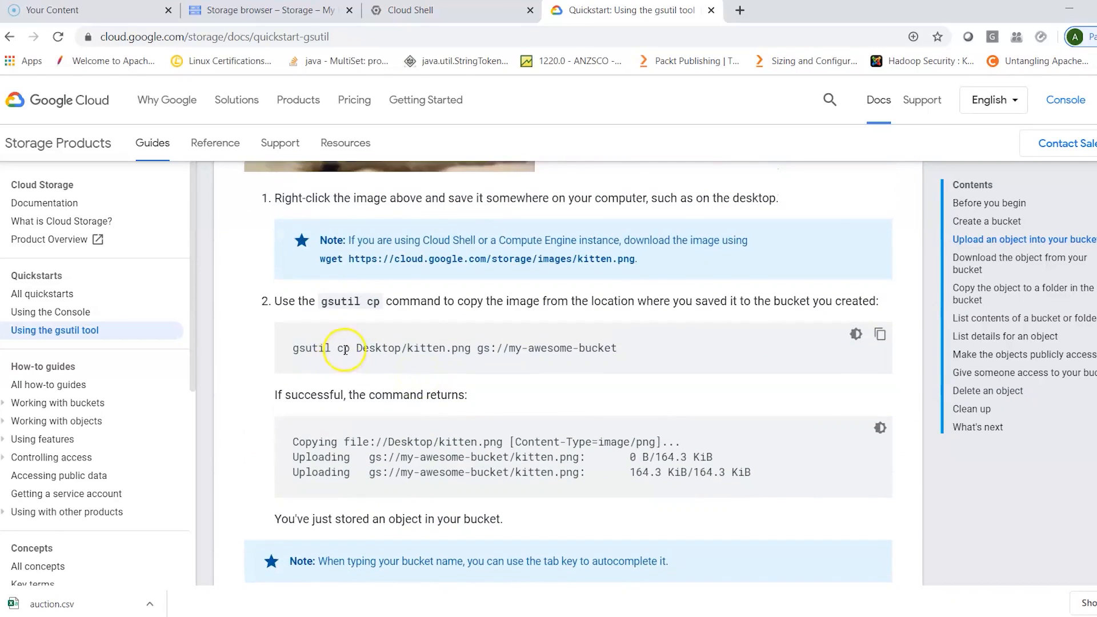
{"action": "scroll", "coordinate": [381, 434], "scroll_direction": "down", "scroll_amount": 3}
{"action": "scroll", "coordinate": [379, 409], "scroll_direction": "up", "scroll_amount": 3}
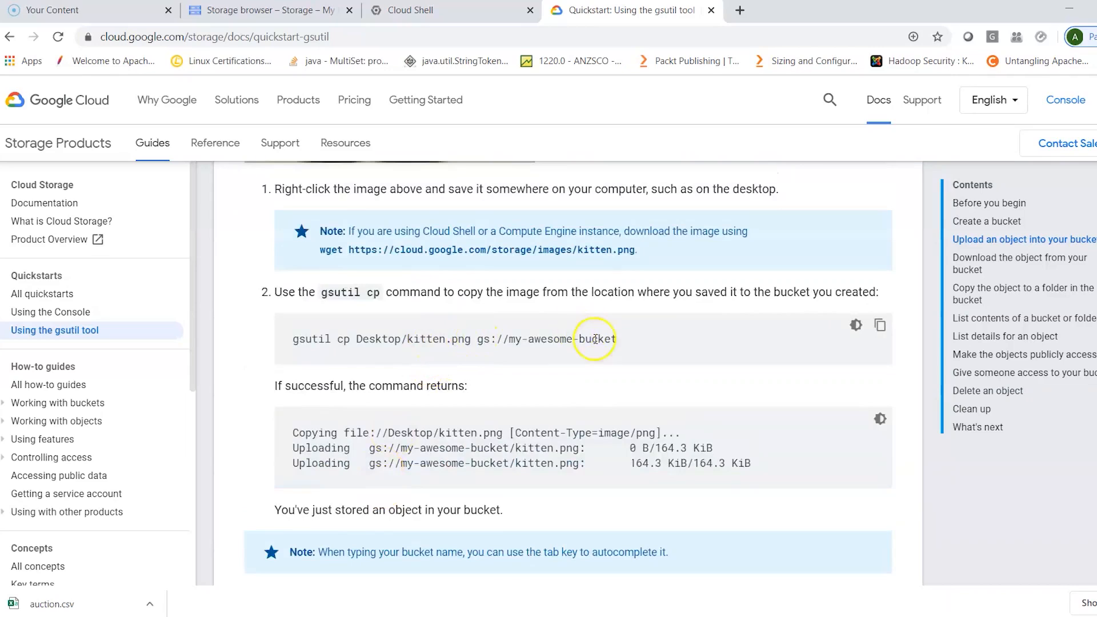
{"action": "scroll", "coordinate": [587, 428], "scroll_direction": "down", "scroll_amount": 1}
{"action": "scroll", "coordinate": [587, 427], "scroll_direction": "down", "scroll_amount": 6}
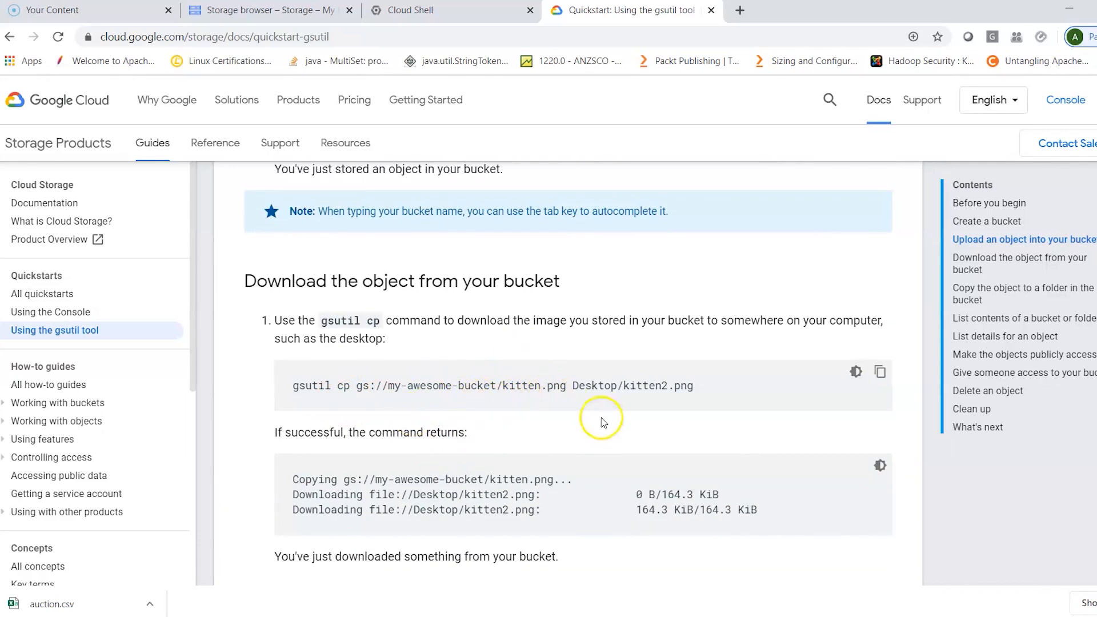
{"action": "scroll", "coordinate": [632, 449], "scroll_direction": "down", "scroll_amount": 2}
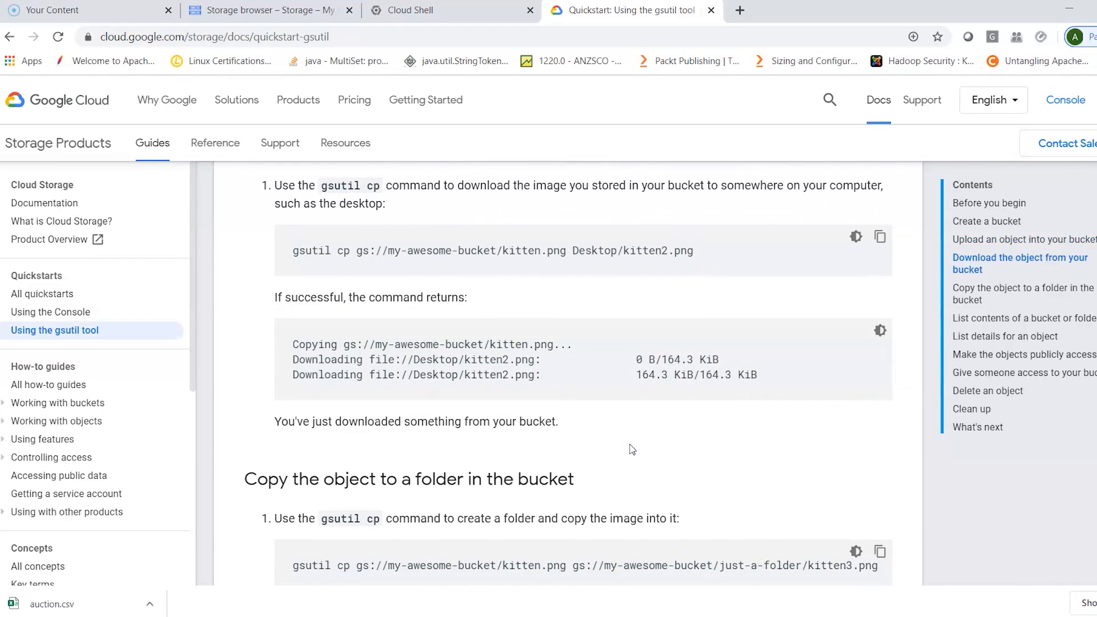
{"action": "scroll", "coordinate": [632, 448], "scroll_direction": "down", "scroll_amount": 2}
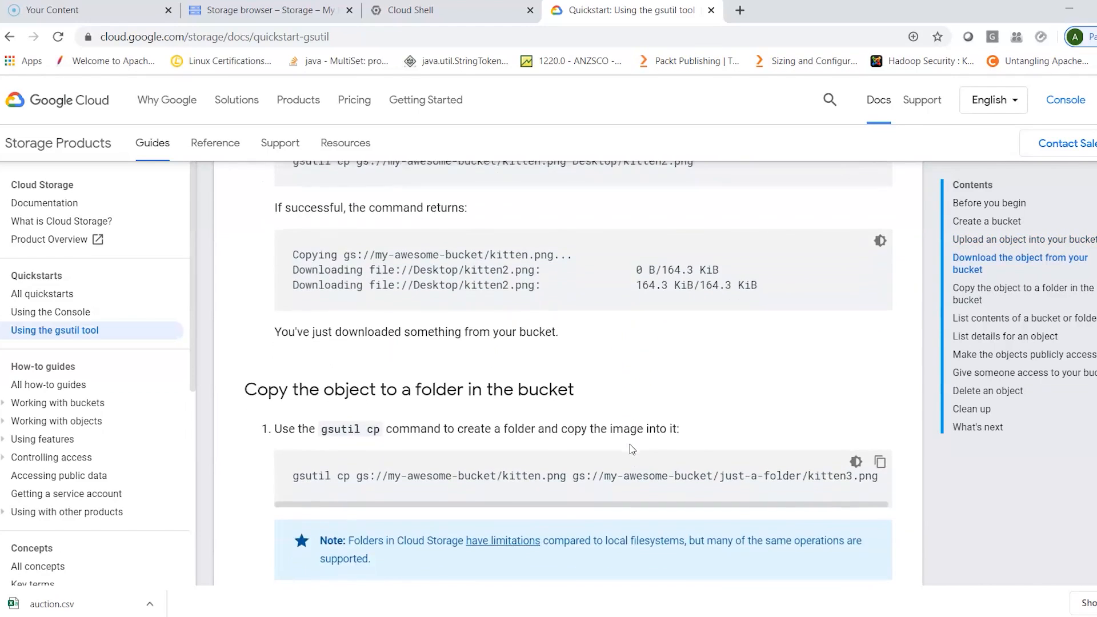
{"action": "scroll", "coordinate": [631, 448], "scroll_direction": "down", "scroll_amount": 1}
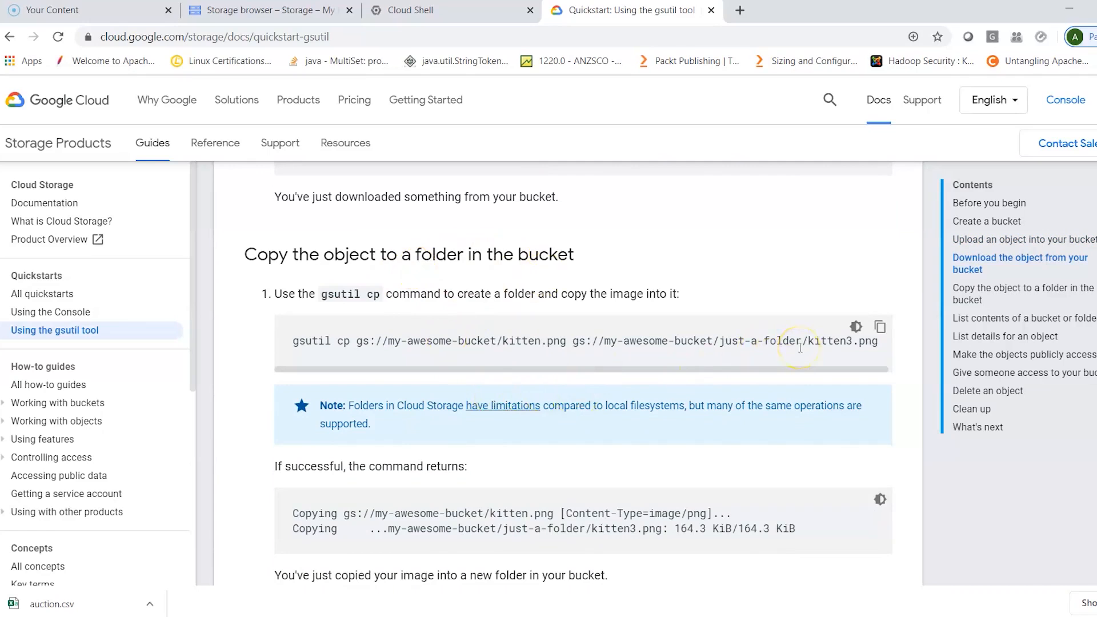
{"action": "scroll", "coordinate": [751, 469], "scroll_direction": "down", "scroll_amount": 3}
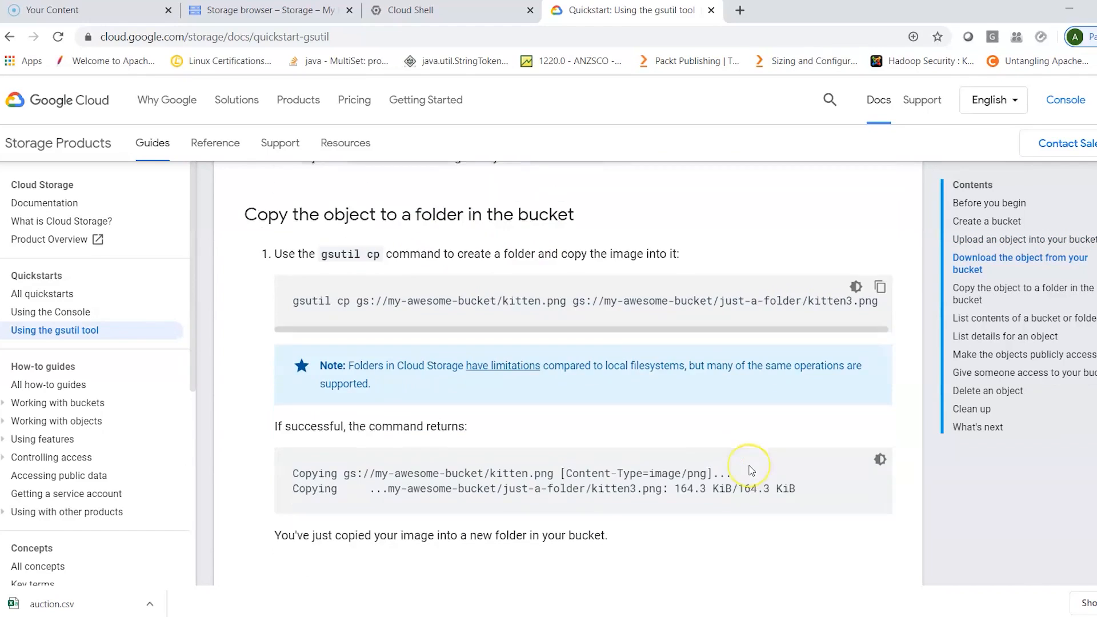
{"action": "scroll", "coordinate": [752, 467], "scroll_direction": "down", "scroll_amount": 2}
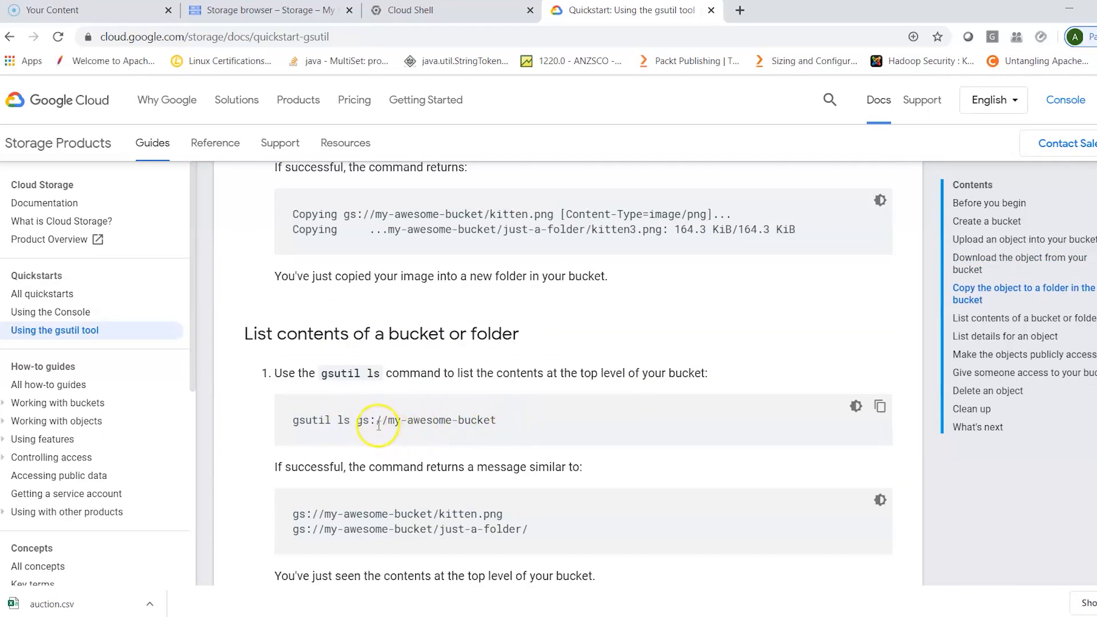
- Switch to Cloud Shell and list the bucket's top-level contents with gsutil ls gs://mydataimp, checking the bucket name in the Storage browser
{"action": "left_click", "coordinate": [452, 12]}
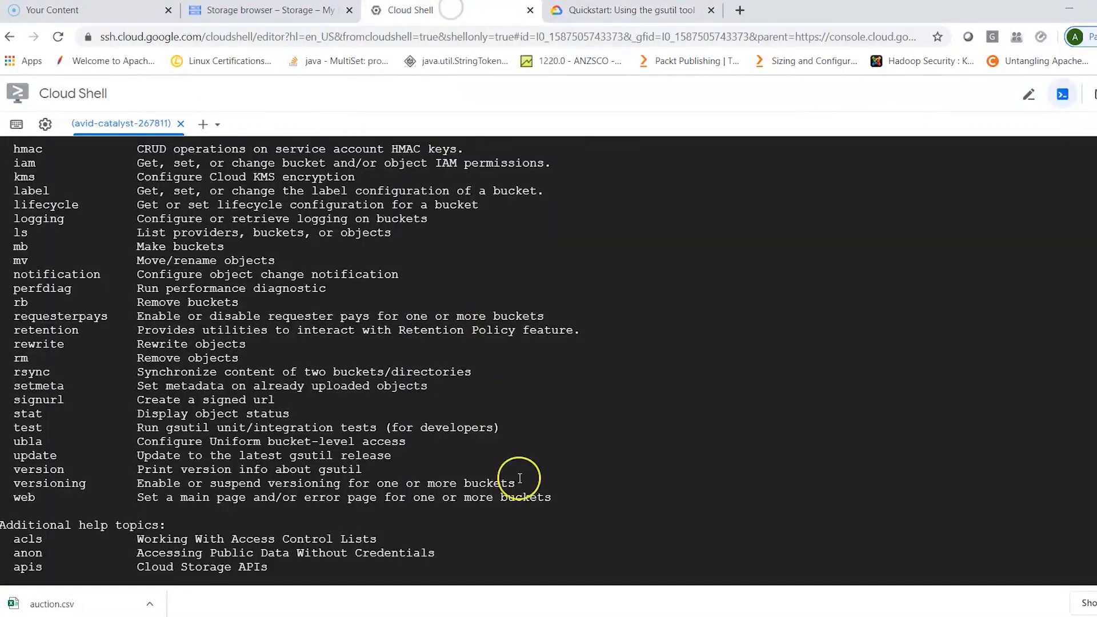
{"action": "scroll", "coordinate": [669, 459], "scroll_direction": "down", "scroll_amount": 5}
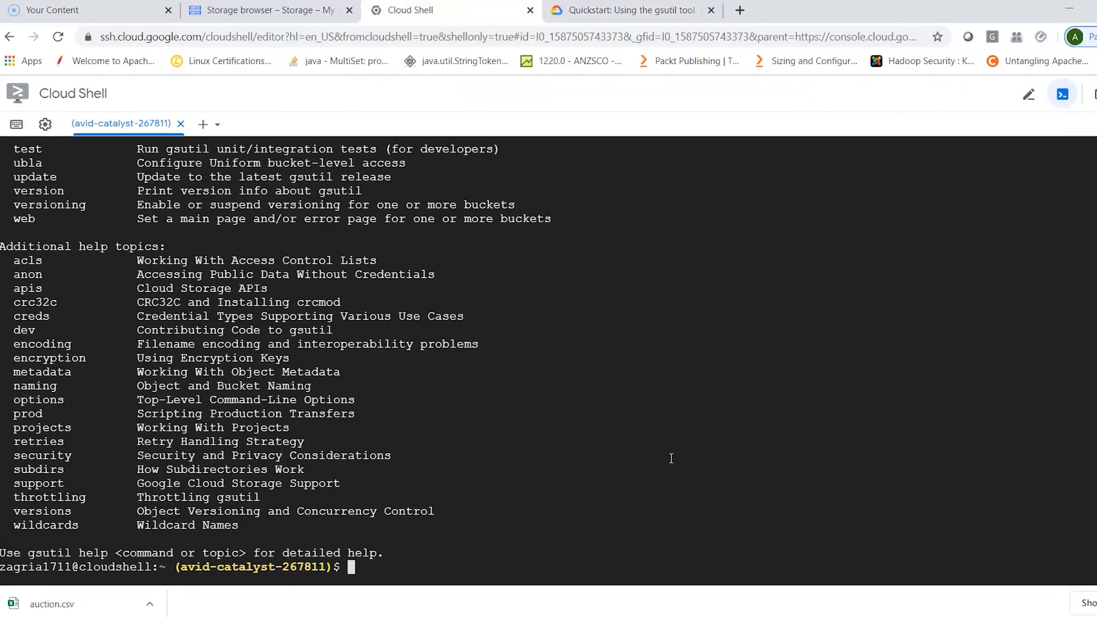
{"action": "type", "text": "gsutil ls gs://"}
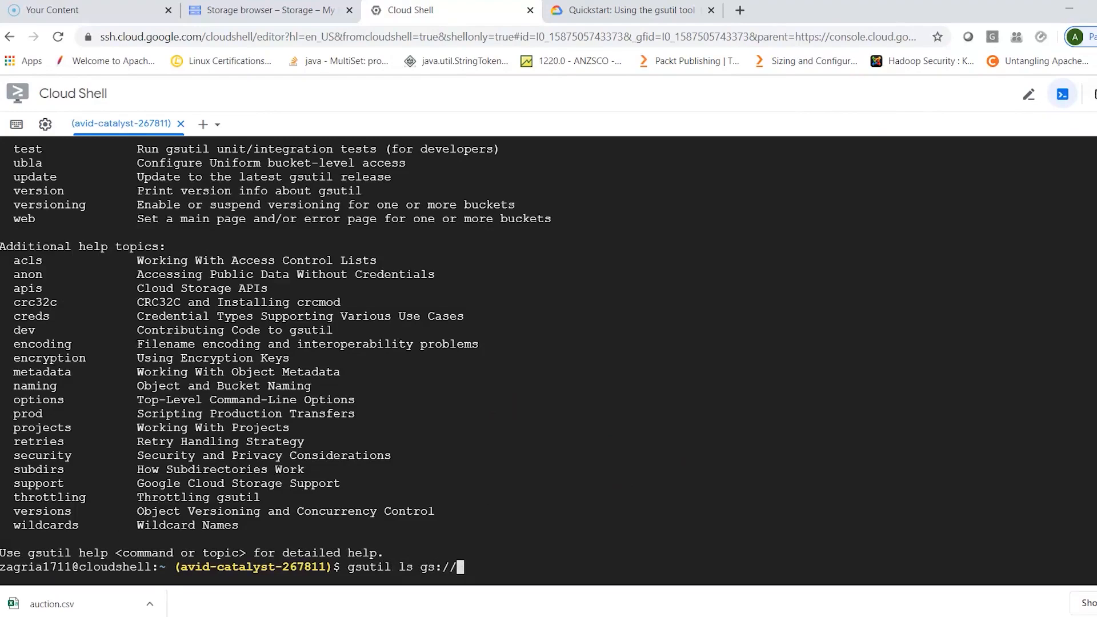
{"action": "left_click", "coordinate": [651, 16]}
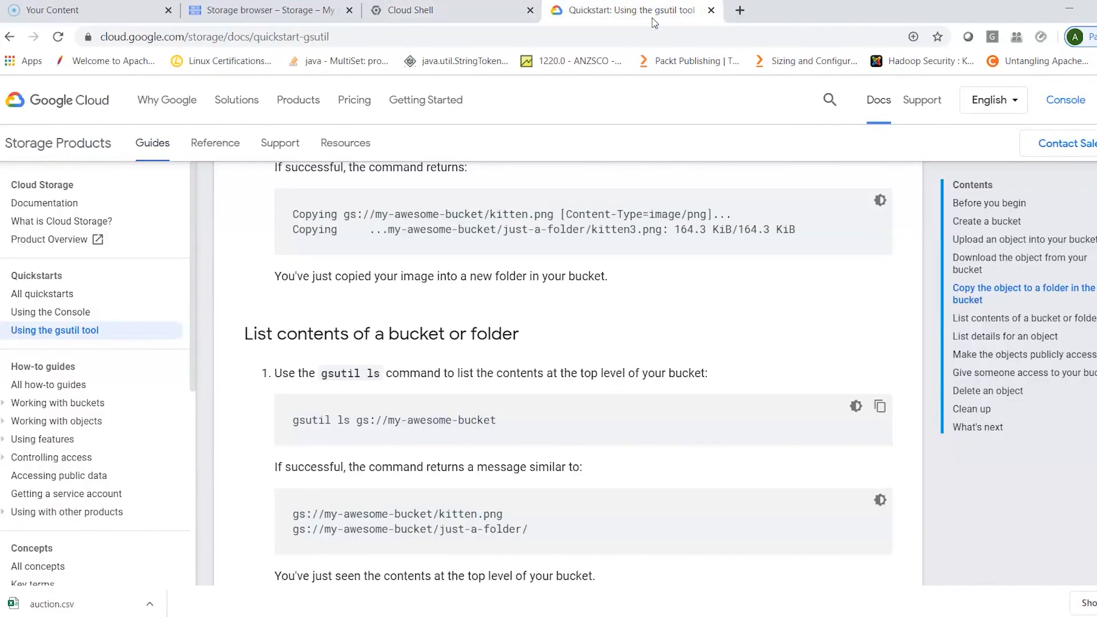
{"action": "left_click", "coordinate": [437, 10]}
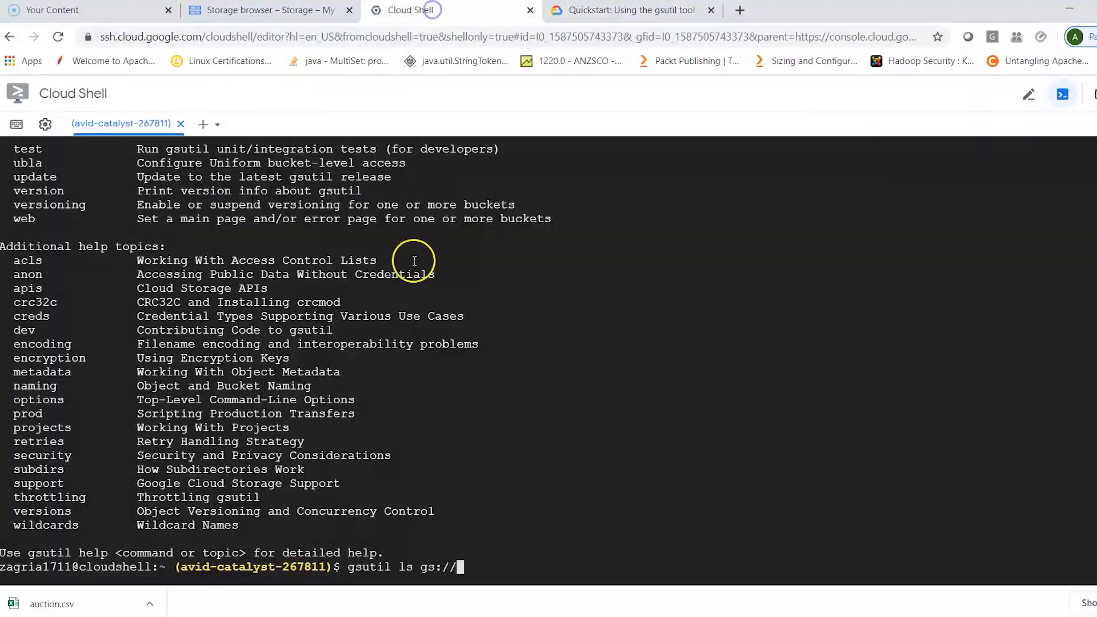
{"action": "left_click", "coordinate": [275, 12]}
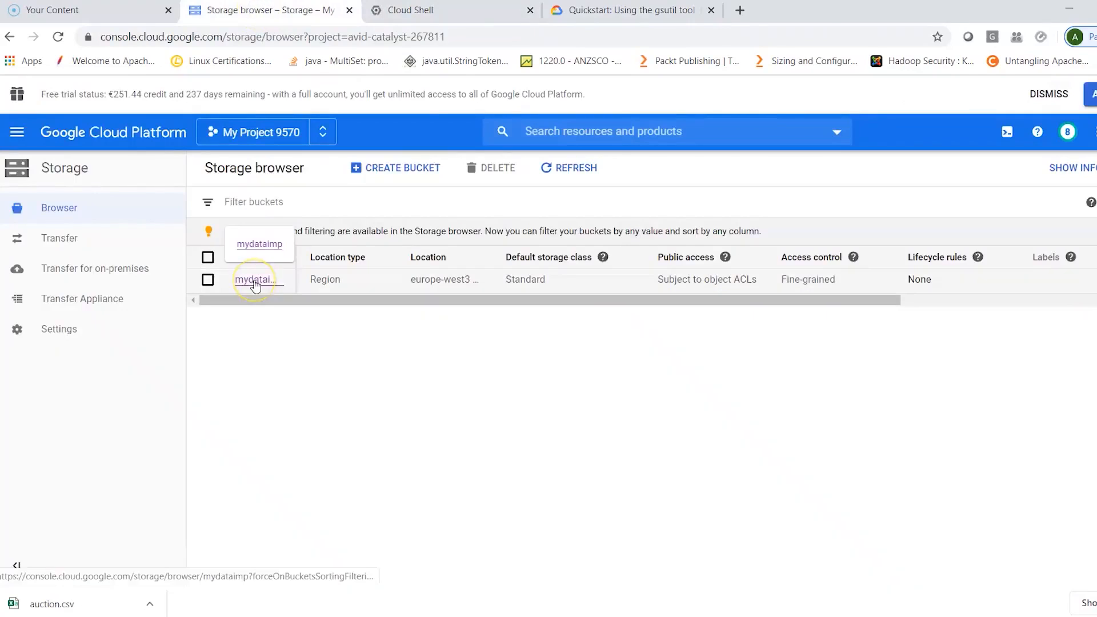
{"action": "left_click", "coordinate": [624, 11]}
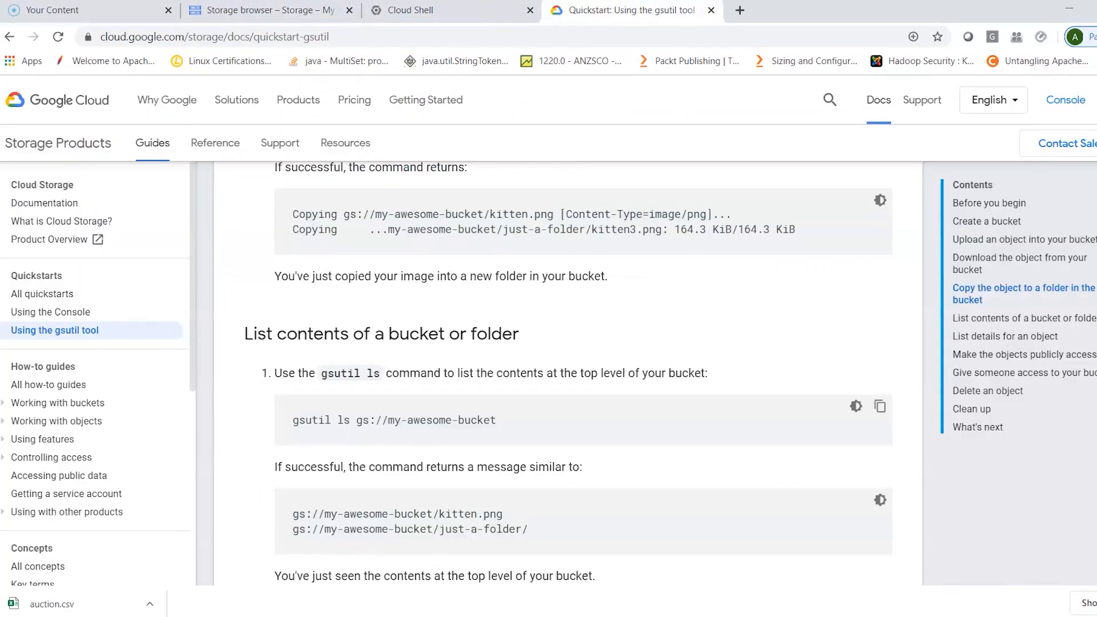
{"action": "left_click", "coordinate": [465, 10]}
{"action": "type", "text": "mydataimp"}
{"action": "key", "text": "Return"}
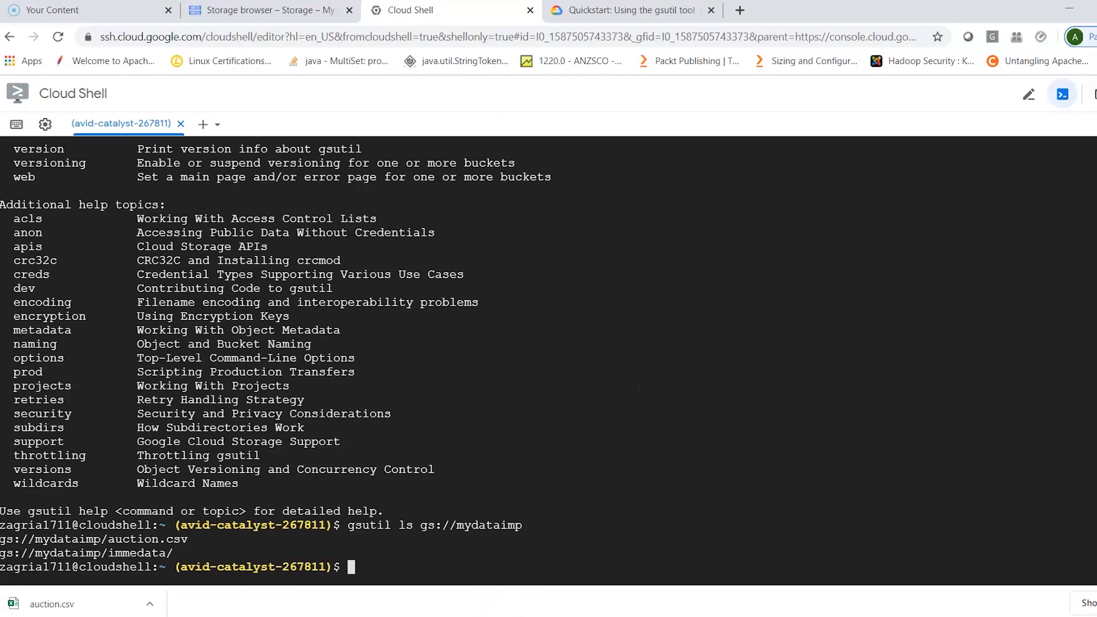
- Permanently delete the mydataimp bucket from the Storage browser, entering its name mydataimp as confirmation
{"action": "left_click", "coordinate": [274, 12]}
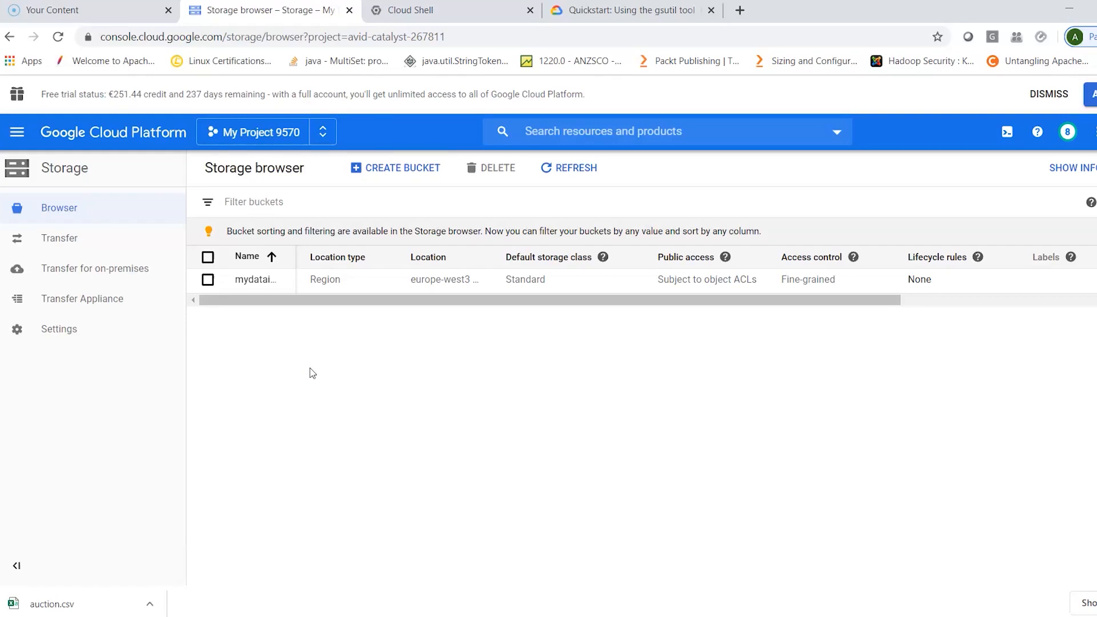
{"action": "left_click", "coordinate": [207, 280]}
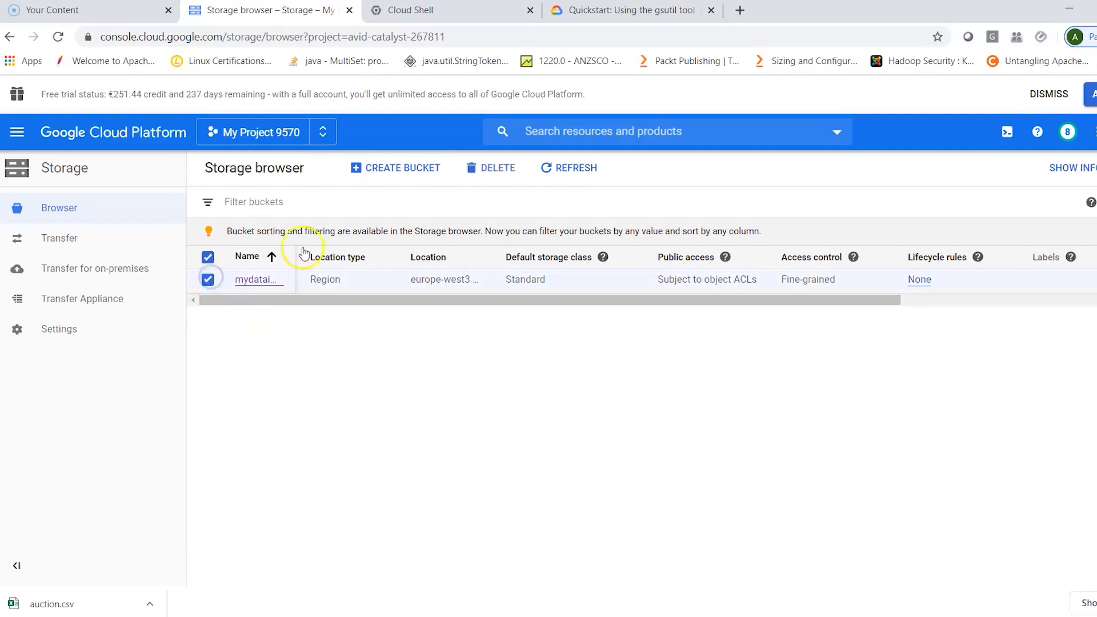
{"action": "left_click", "coordinate": [503, 169]}
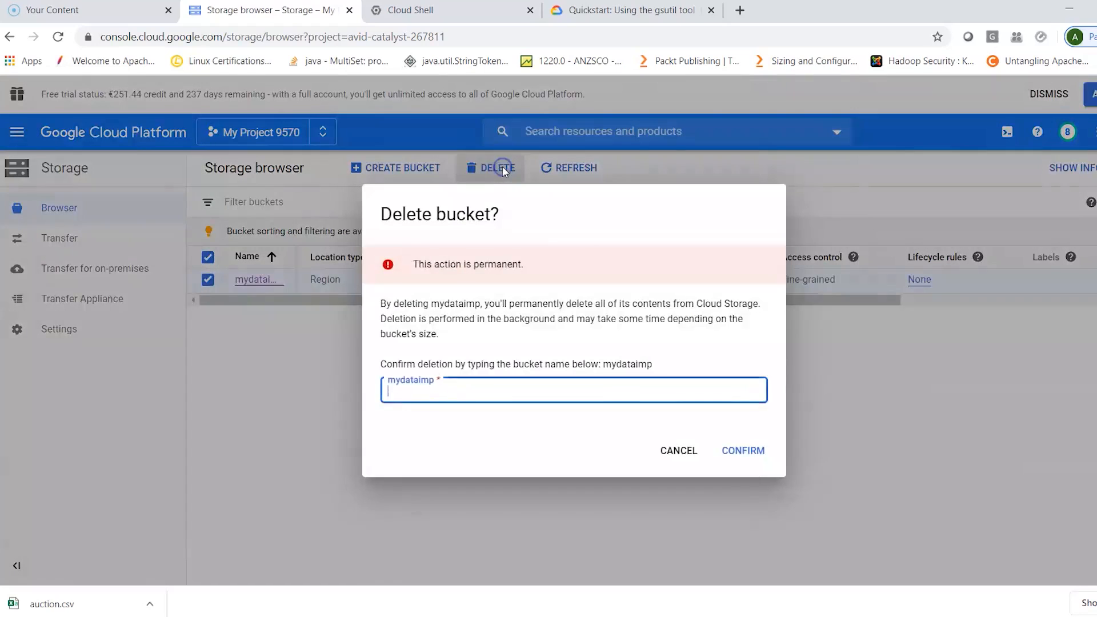
{"action": "left_click", "coordinate": [521, 395]}
{"action": "type", "text": "mydataimp"}
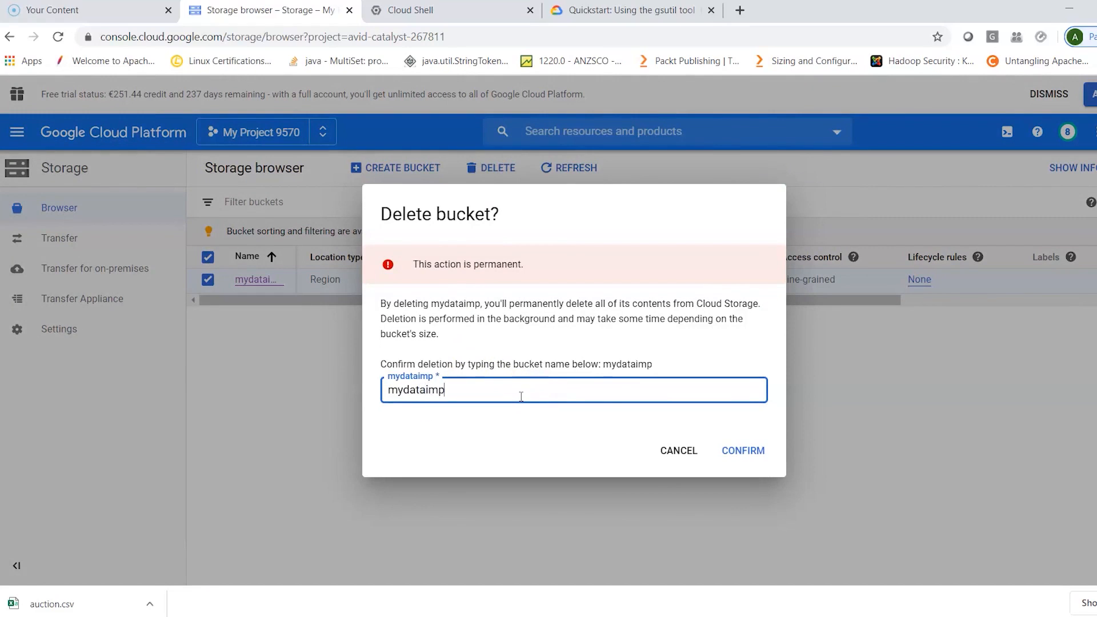
{"action": "left_click", "coordinate": [741, 452]}
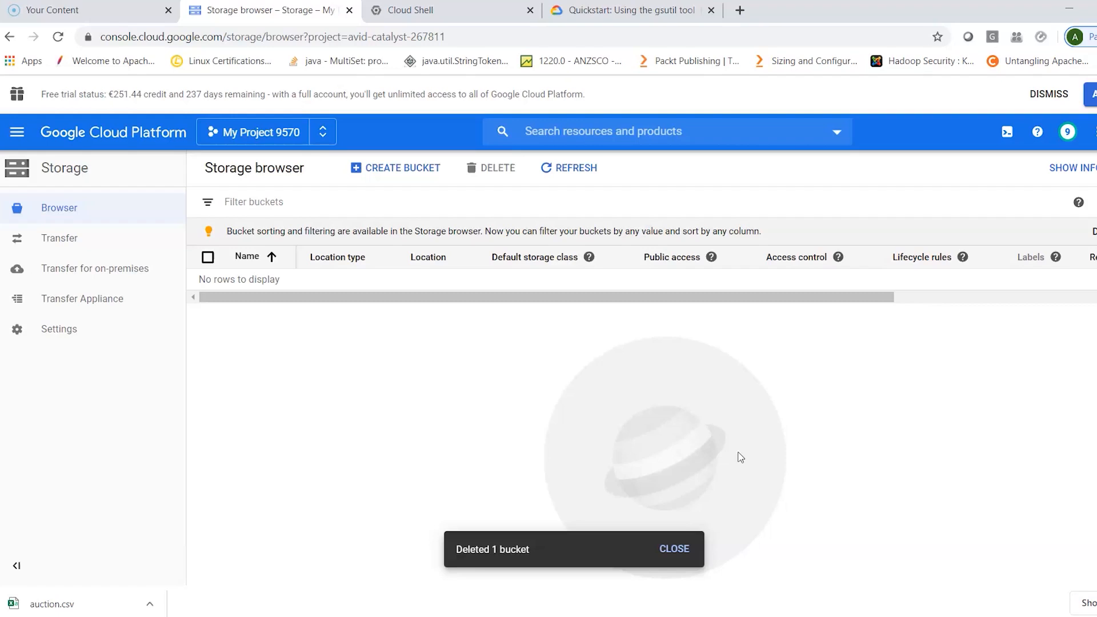
{"action": "left_click", "coordinate": [454, 8]}
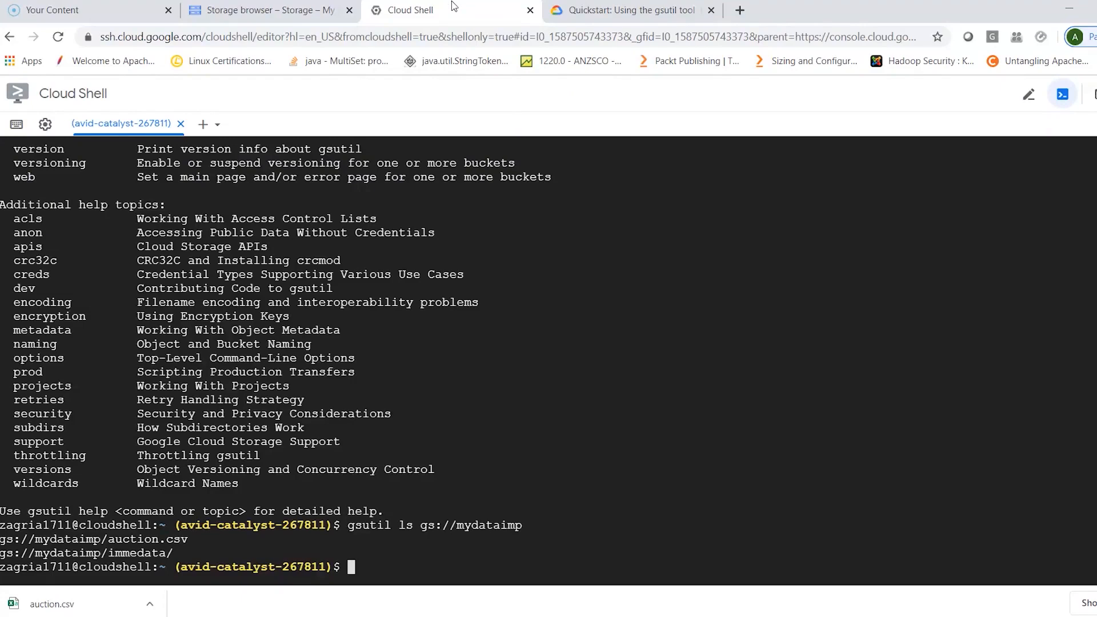
{"action": "left_click", "coordinate": [292, 11]}
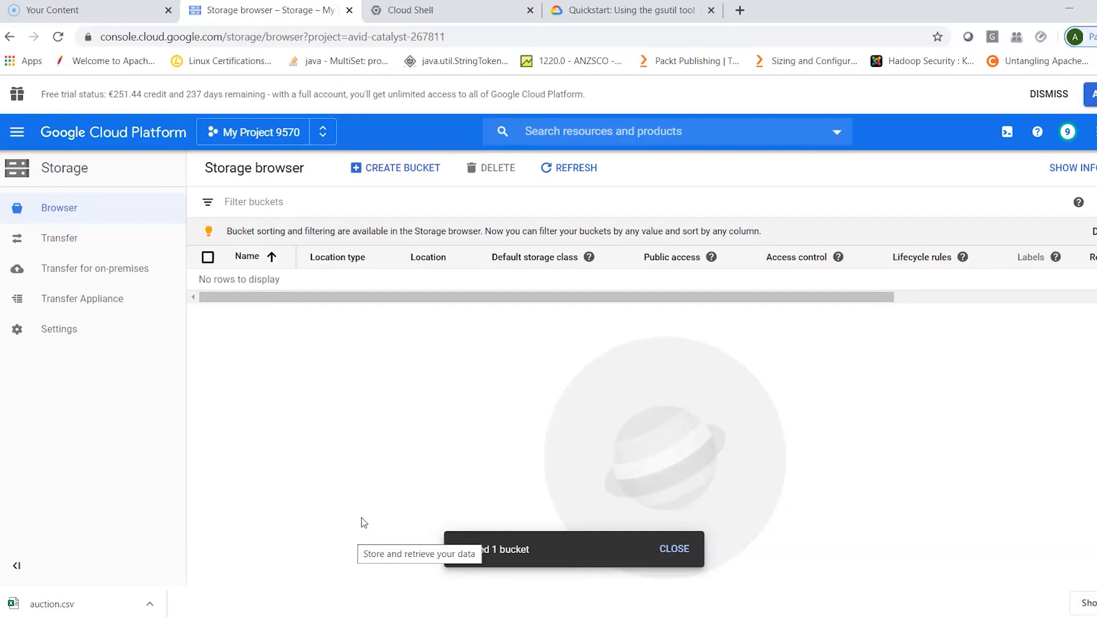
{"action": "left_click", "coordinate": [244, 527]}
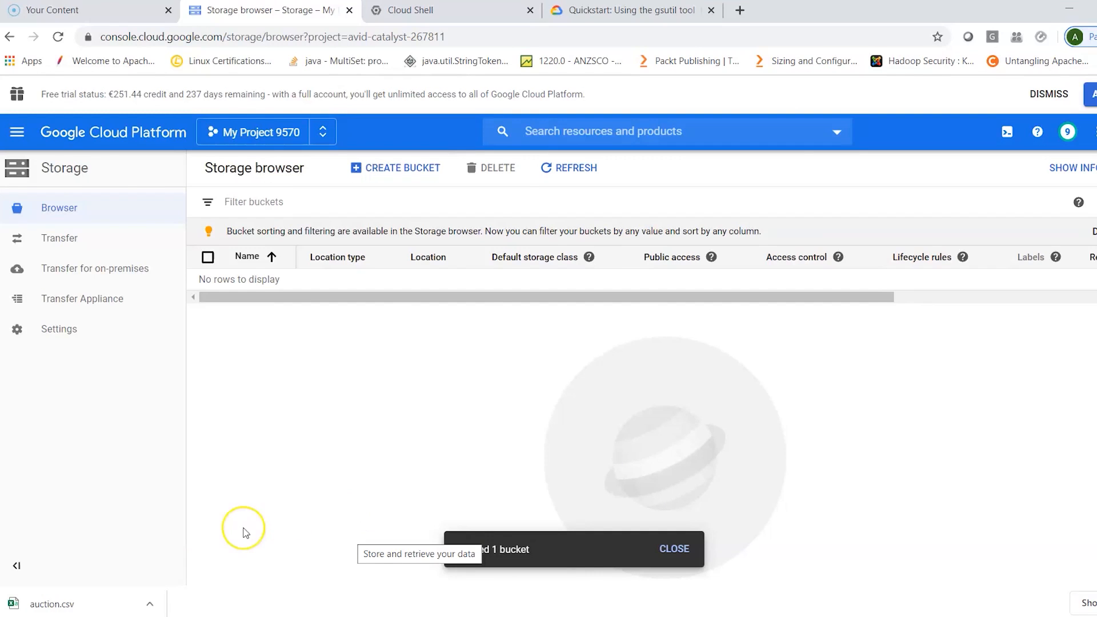